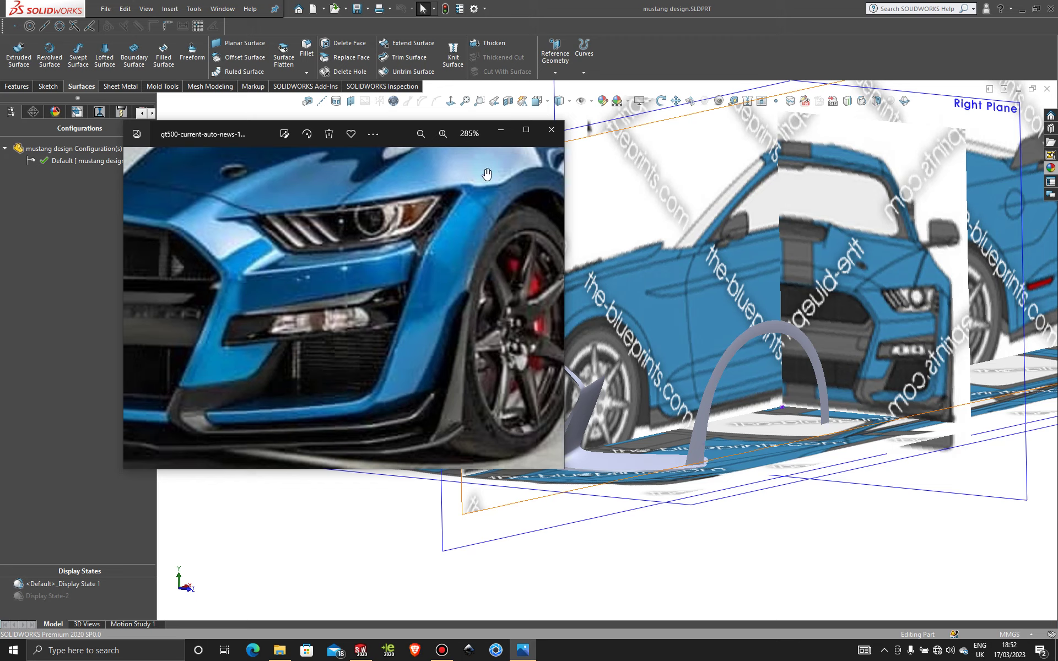
# - Put away the reference photo and start a sketch on the Front Plane, viewed face-on
pyautogui.click(500, 130)
pyautogui.scroll(2, 686, 387)
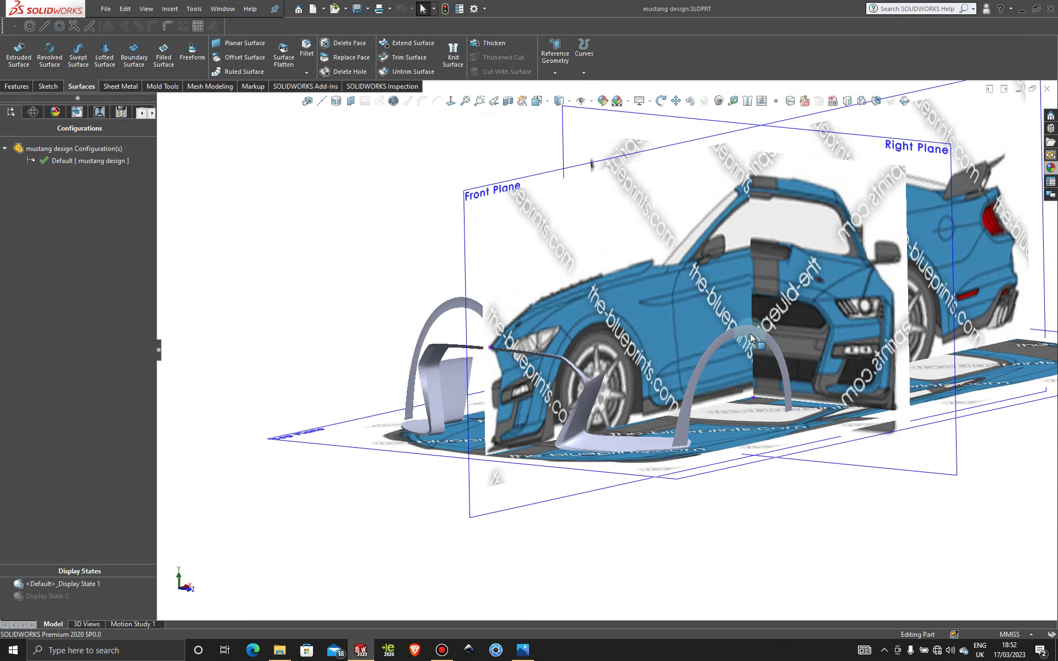
pyautogui.scroll(-2, 686, 388)
pyautogui.scroll(2, 686, 388)
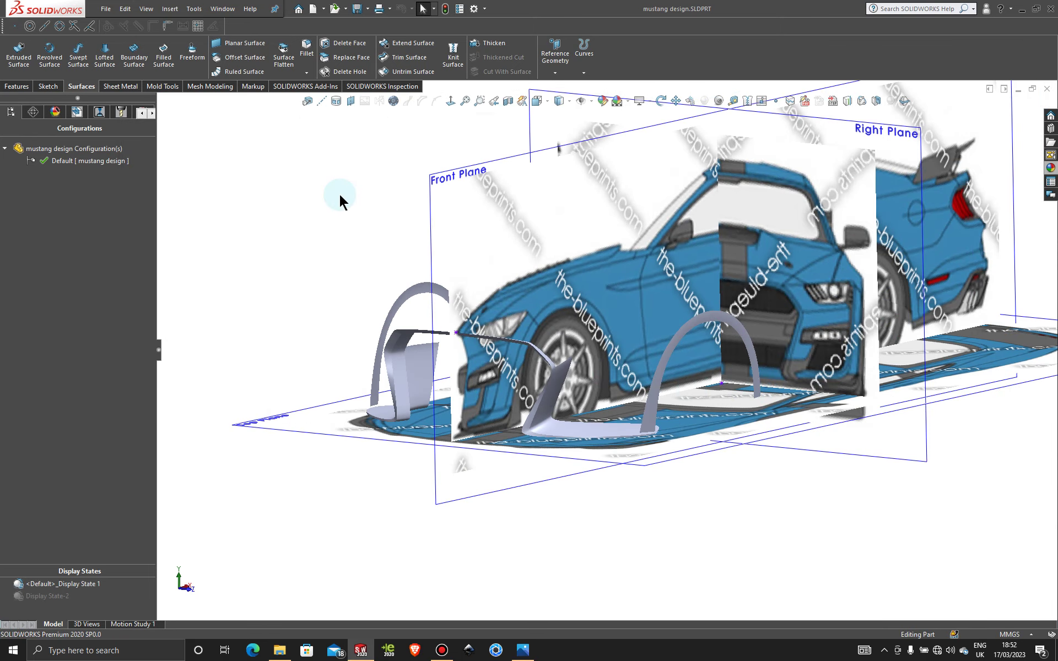
pyautogui.click(445, 168)
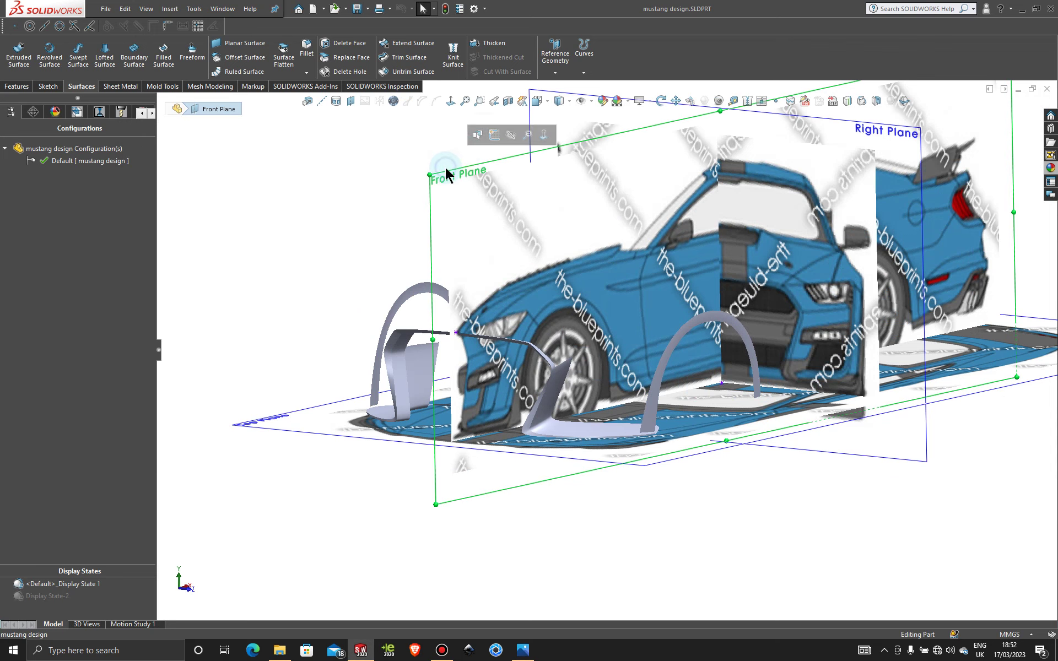
pyautogui.click(495, 132)
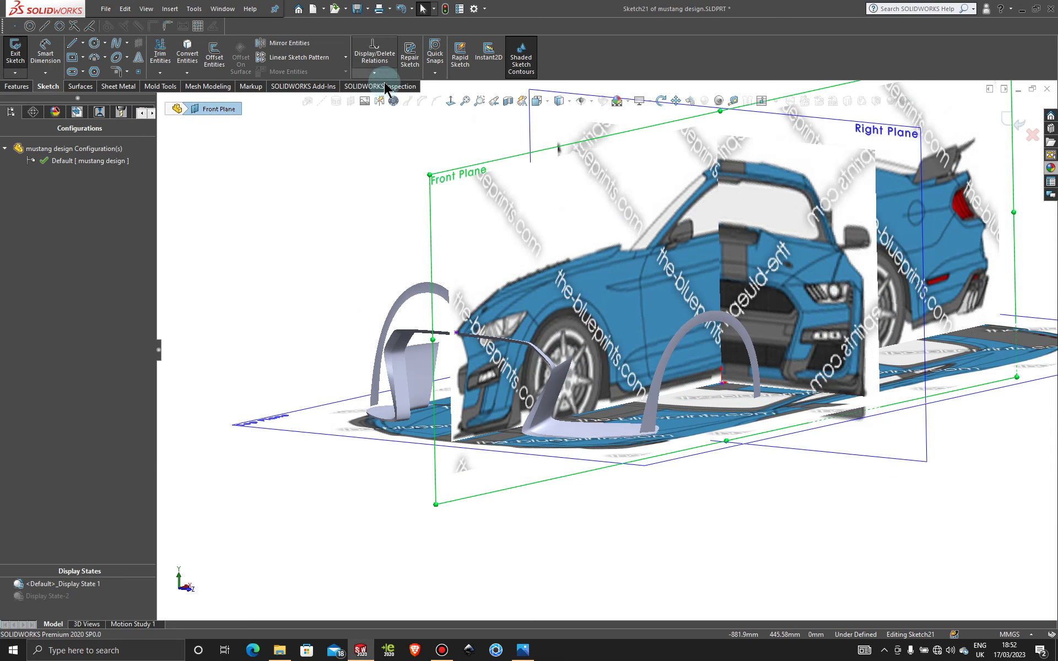
pyautogui.click(450, 101)
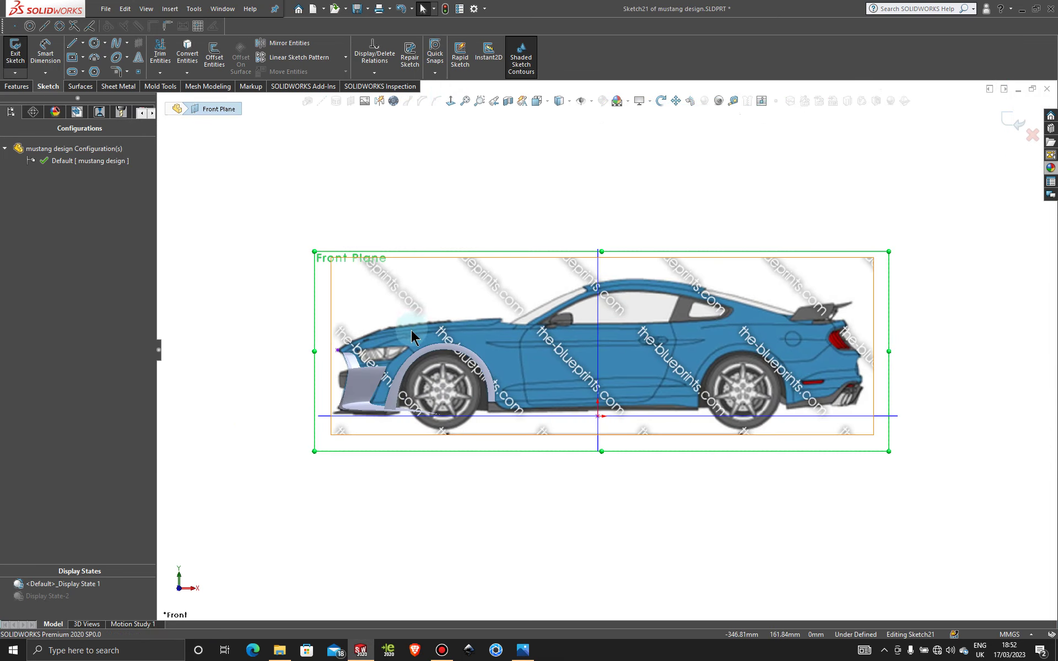
# - Place a sketch point at the rear tip of the headlight in the side blueprint and exit the sketch
pyautogui.scroll(-8, 412, 336)
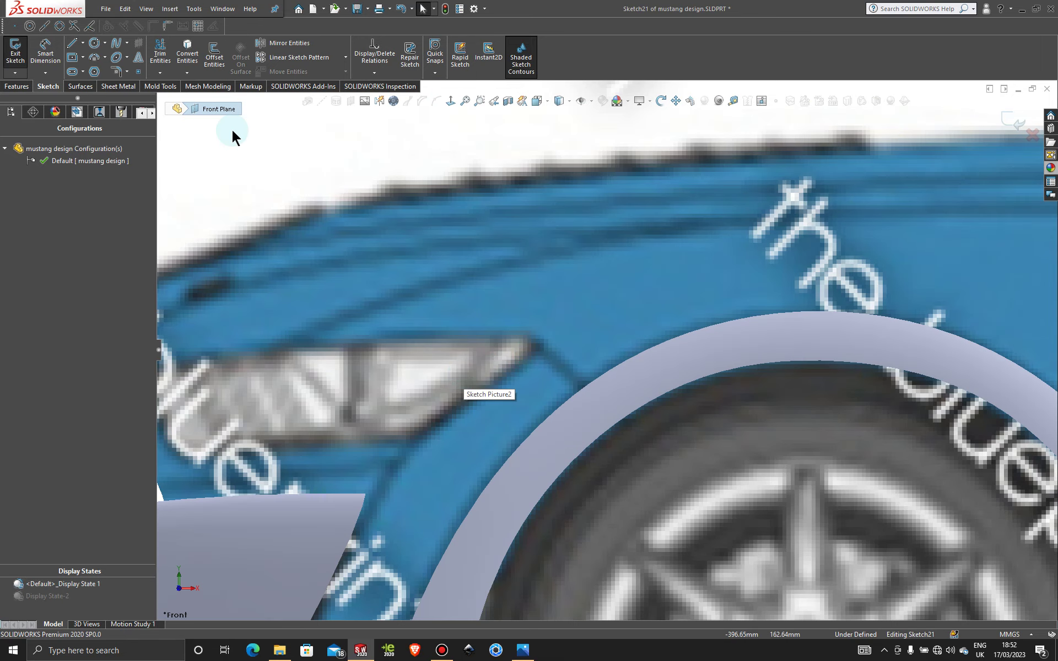
pyautogui.click(138, 71)
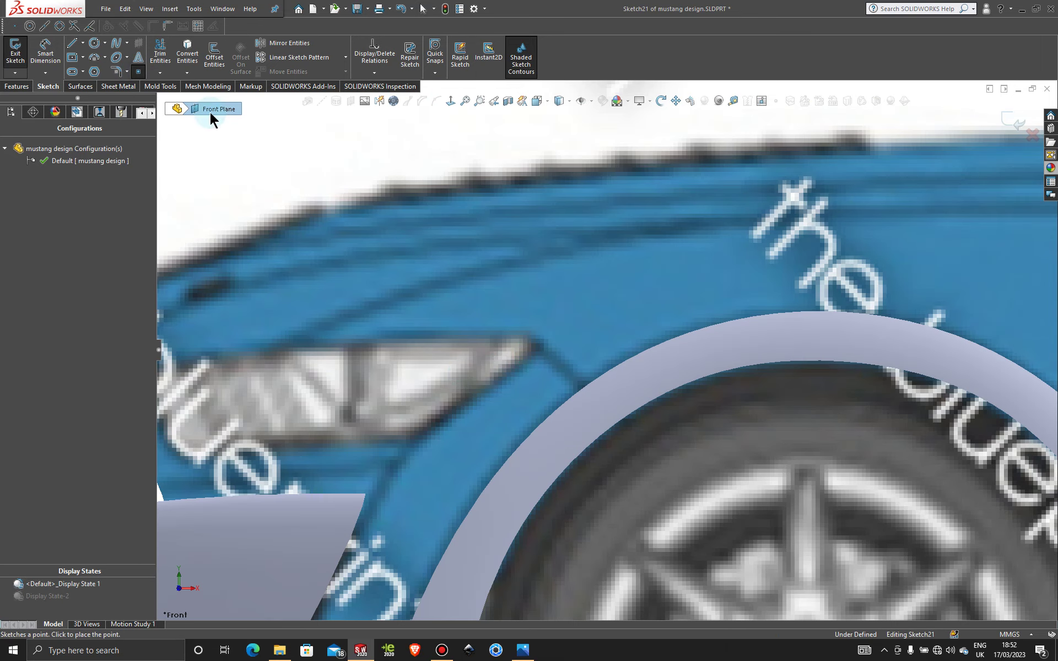
pyautogui.click(541, 352)
pyautogui.scroll(5, 493, 362)
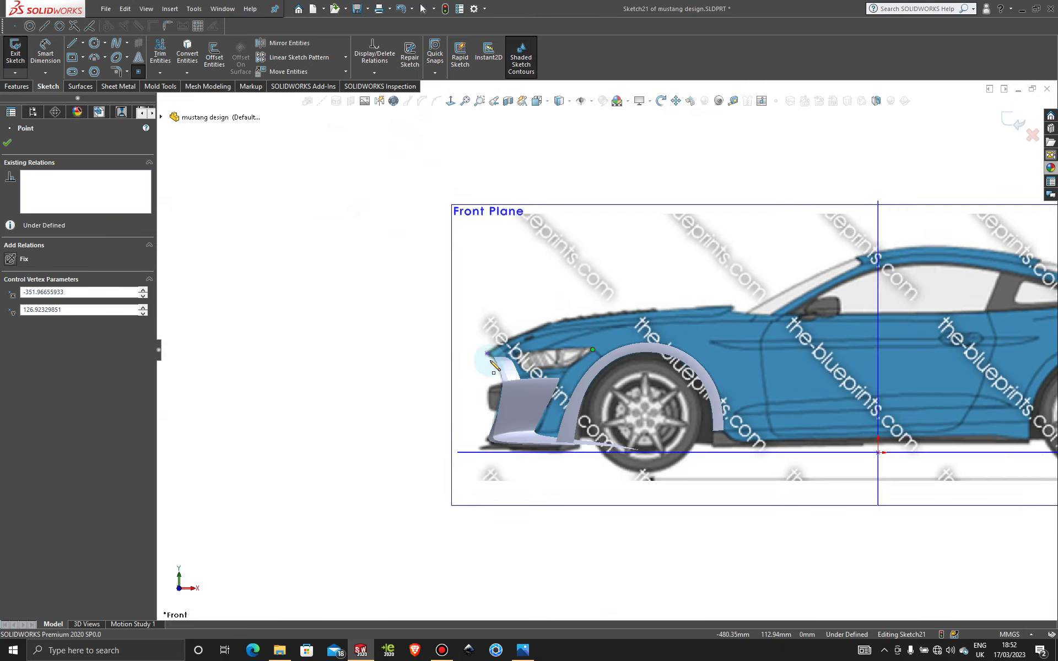
pyautogui.moveTo(494, 365); pyautogui.dragTo(66, 156, button='middle')
pyautogui.click(7, 143)
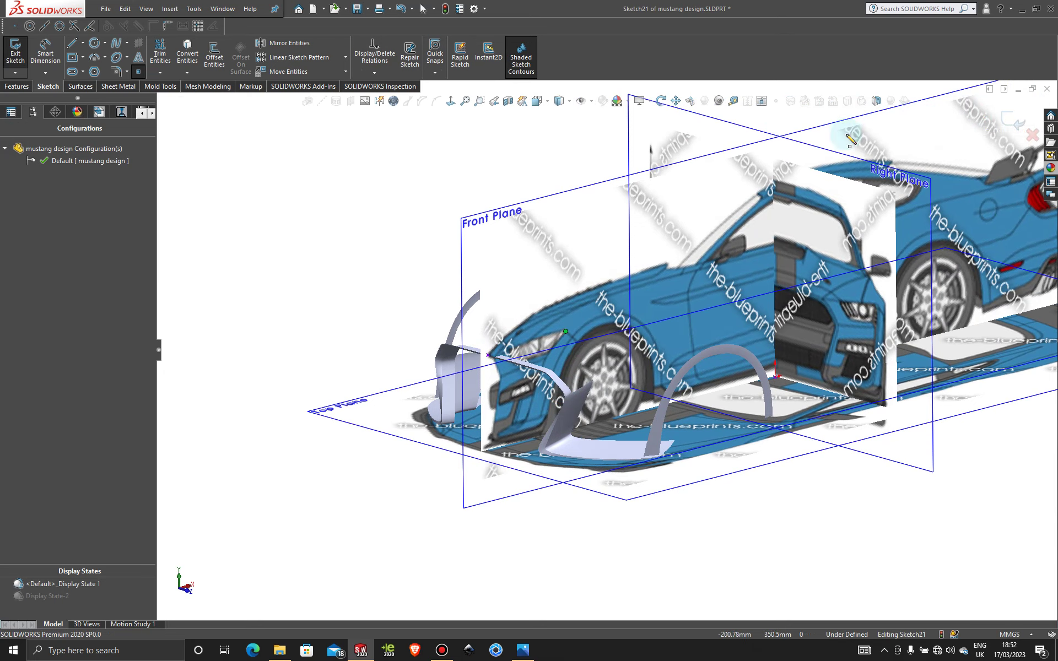
pyautogui.click(1001, 122)
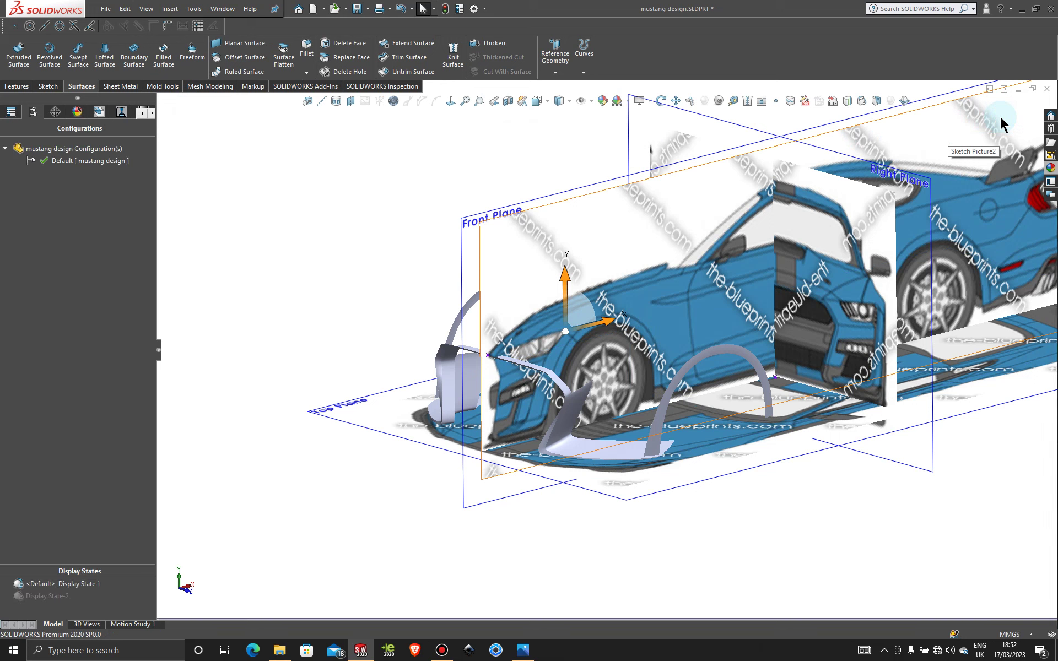
pyautogui.click(468, 173)
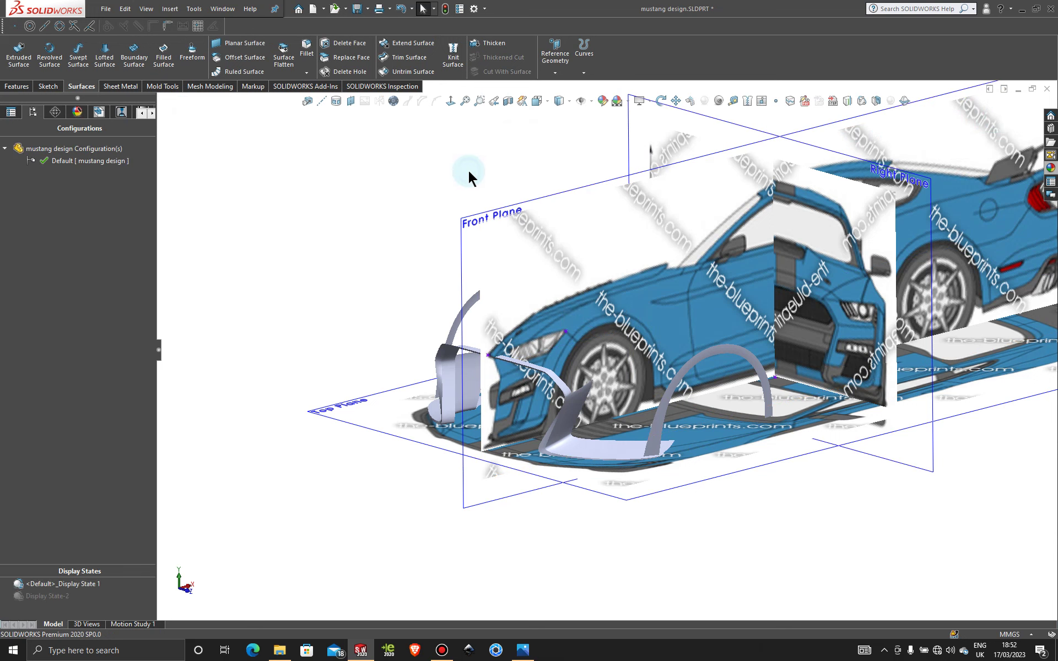
# - In a new 3D sketch, draw a construction centerline about 569 mm long from the headlight point outward along Z
pyautogui.click(48, 86)
pyautogui.click(18, 74)
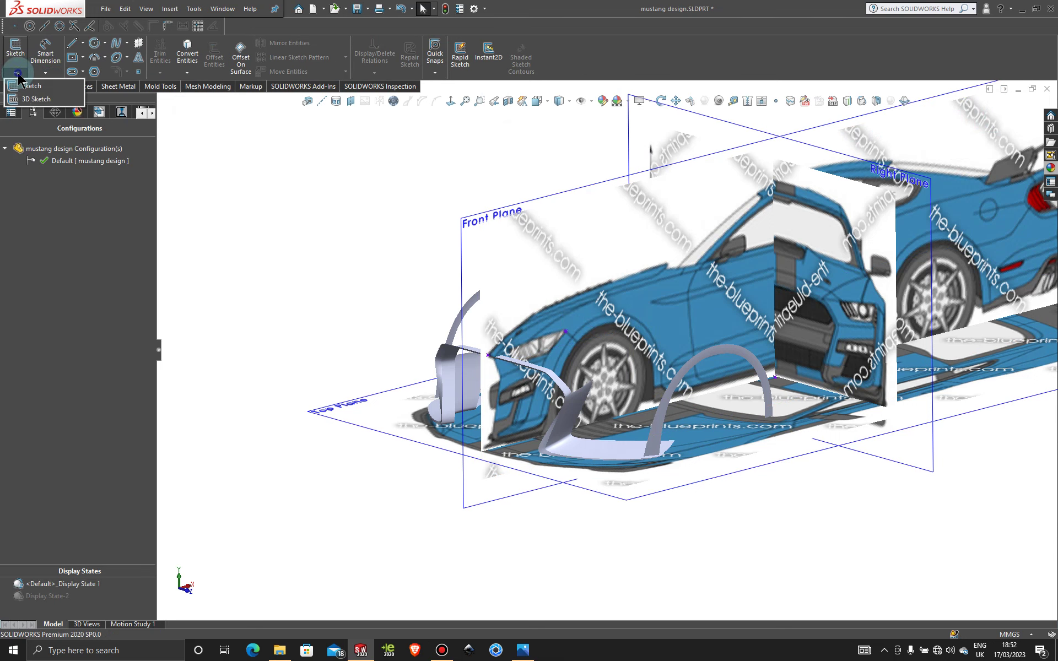
pyautogui.click(36, 99)
pyautogui.click(83, 44)
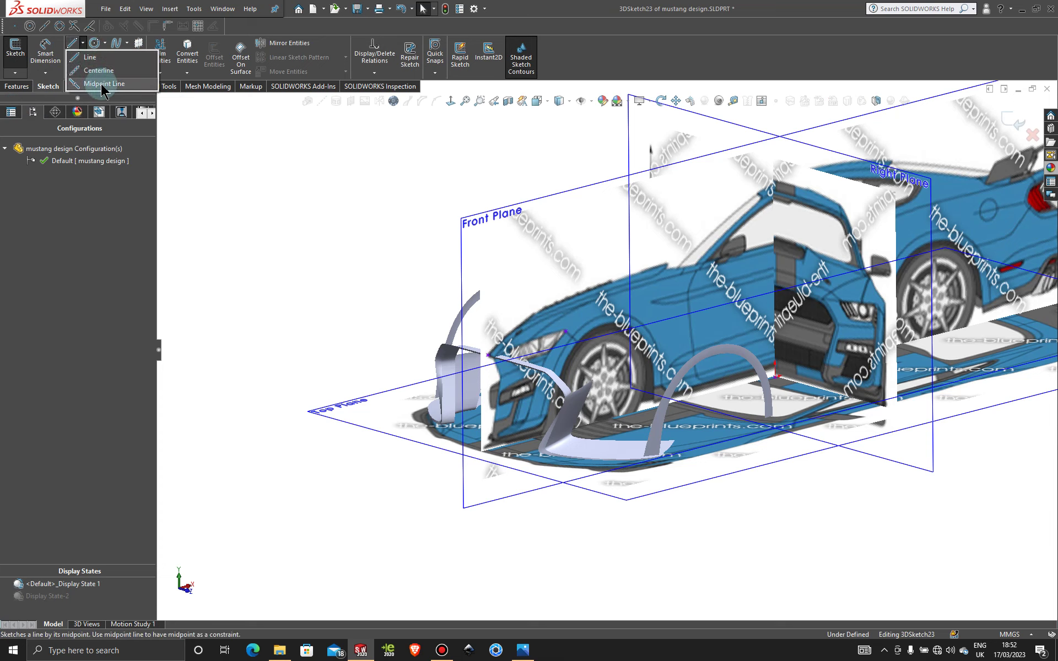
pyautogui.click(99, 69)
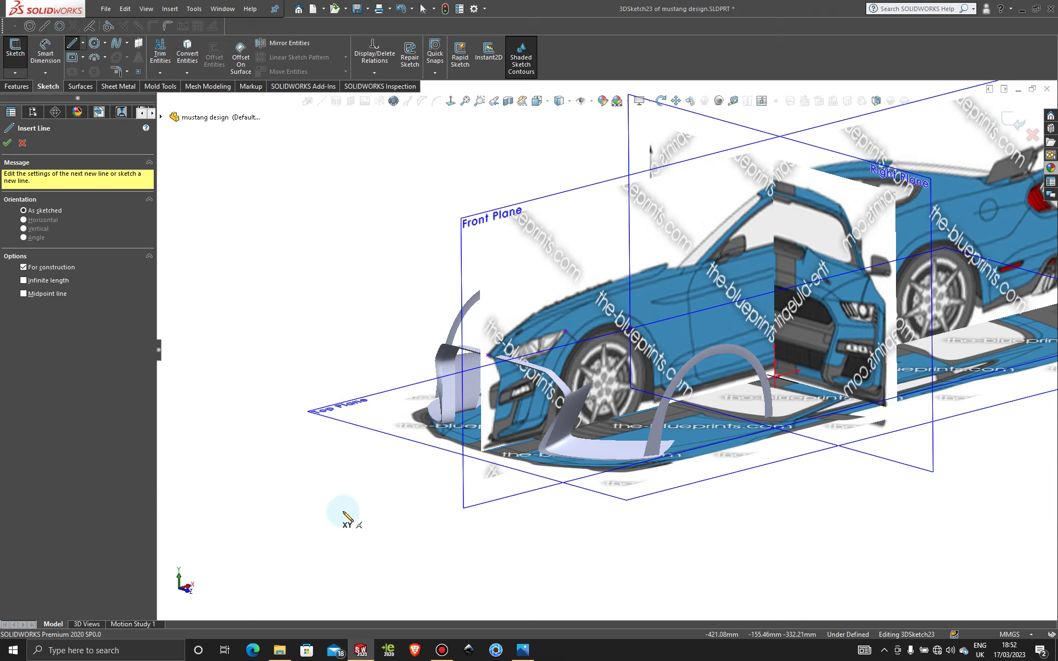
pyautogui.click(565, 331)
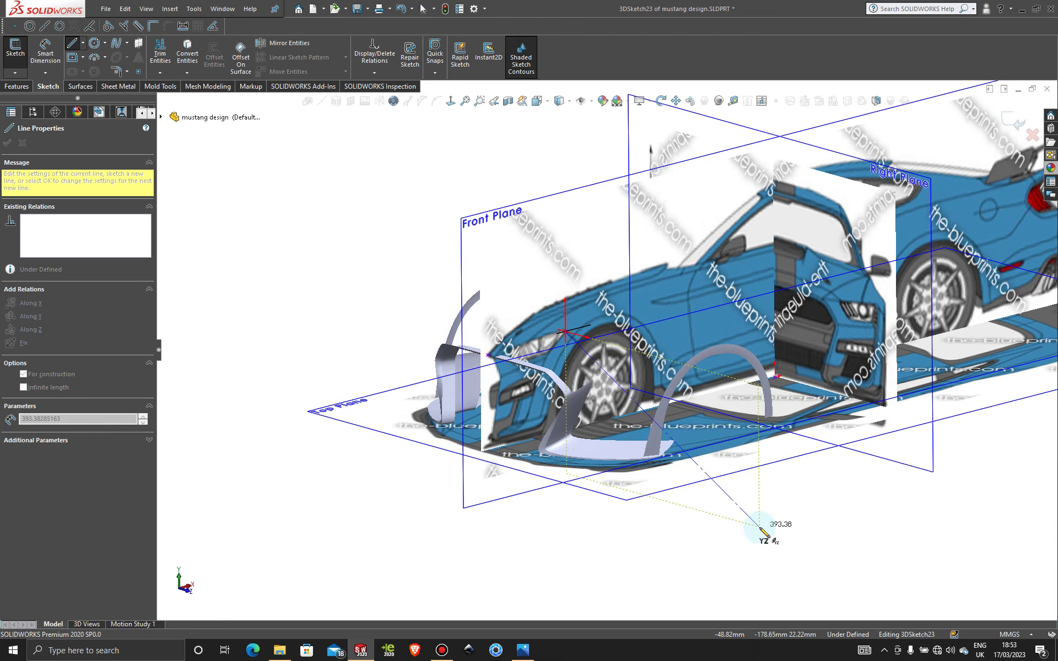
pyautogui.scroll(6, 793, 474)
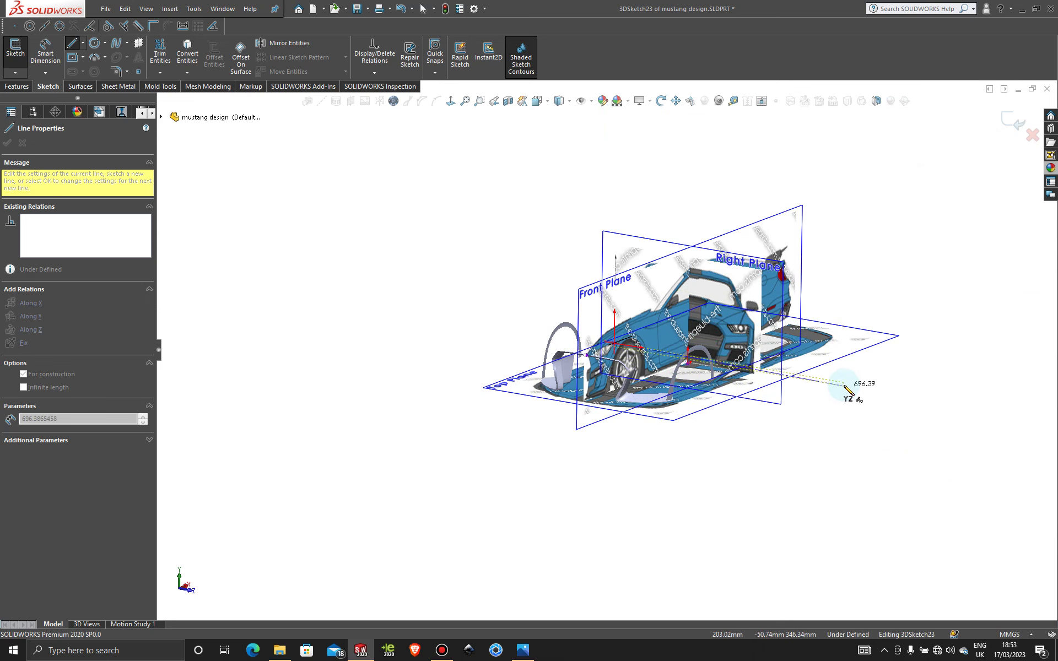
pyautogui.scroll(-5, 833, 387)
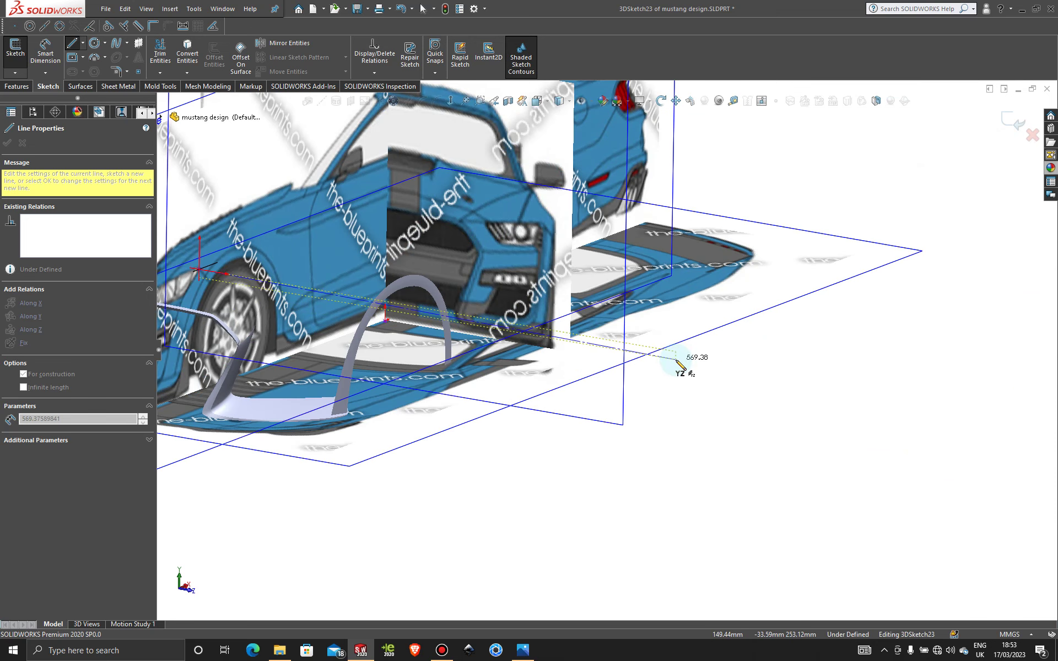
pyautogui.click(674, 351)
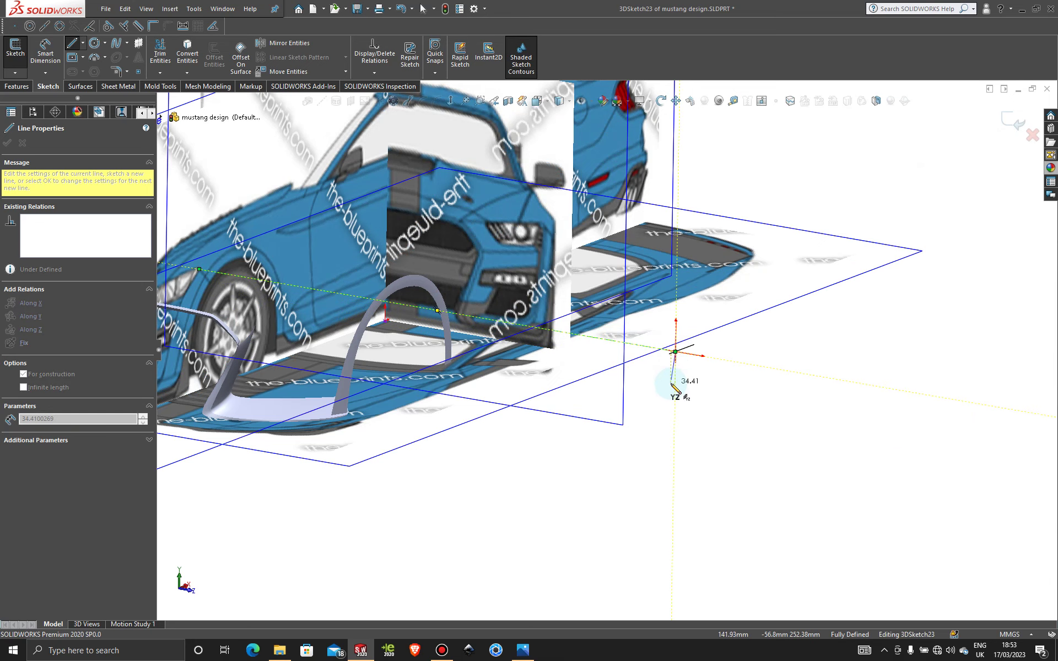
pyautogui.press('Escape')
# - In the top view, place a sketch point on the centerline where it meets the headlight's rear tip in the blueprint
pyautogui.scroll(3, 663, 372)
pyautogui.moveTo(663, 373); pyautogui.dragTo(628, 383, button='middle')
pyautogui.scroll(2, 628, 384)
pyautogui.moveTo(461, 390); pyautogui.dragTo(428, 518, button='middle')
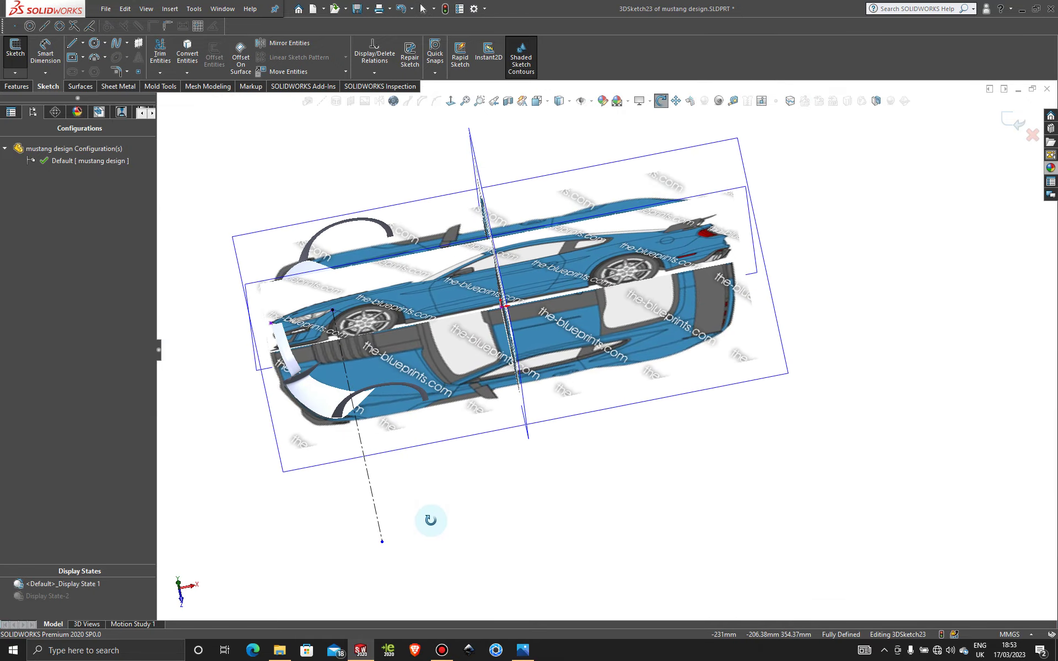
pyautogui.press('space')
pyautogui.click(420, 339)
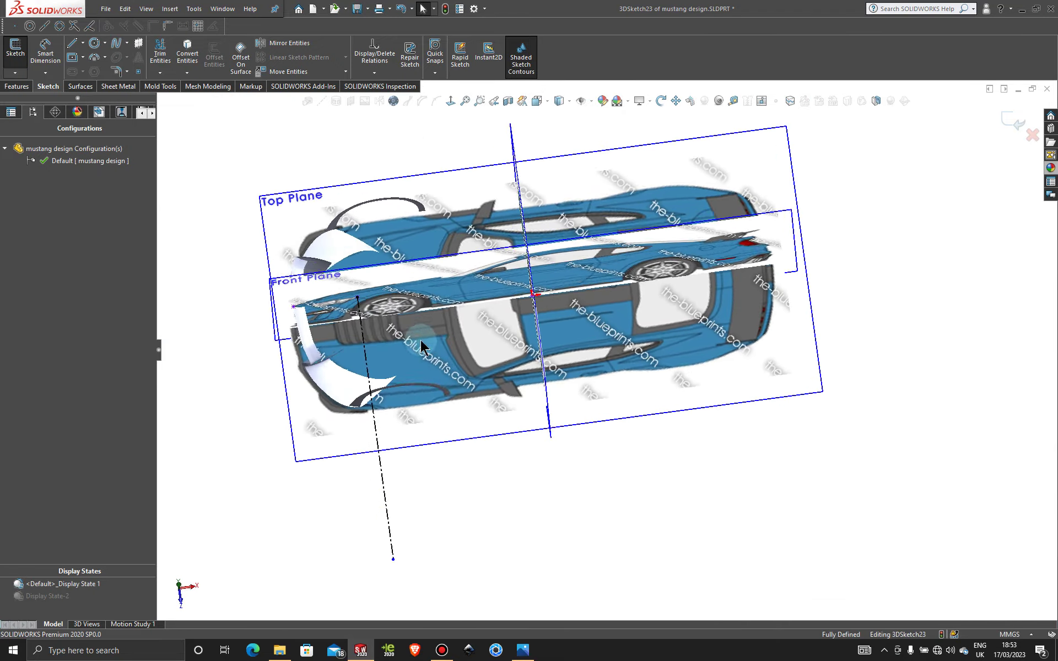
pyautogui.scroll(-5, 421, 370)
pyautogui.scroll(-3, 533, 382)
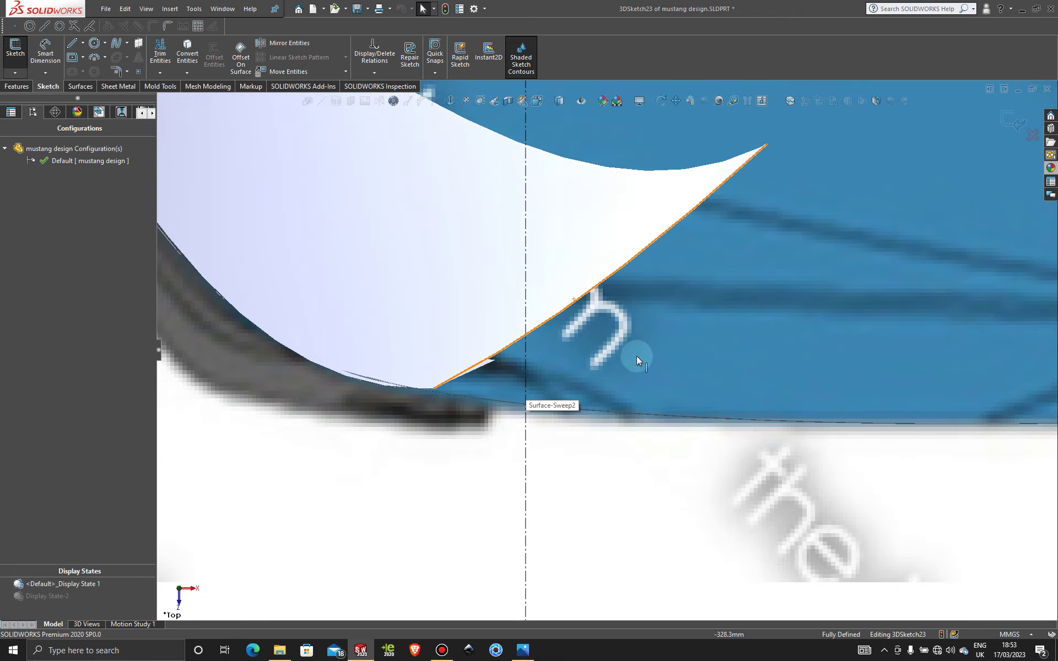
pyautogui.click(140, 74)
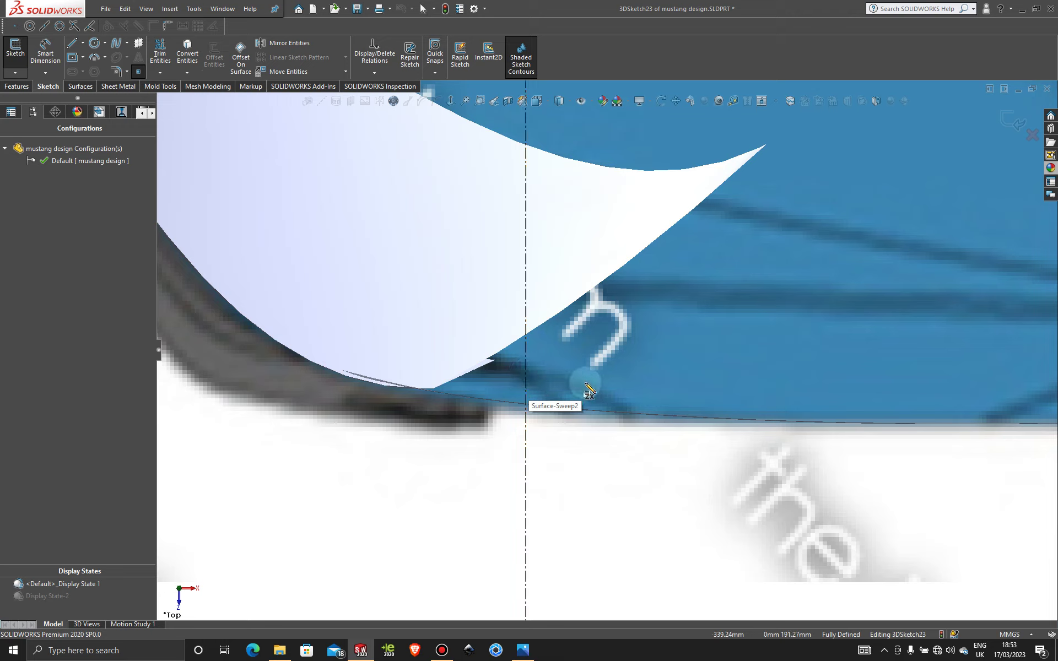
pyautogui.click(525, 372)
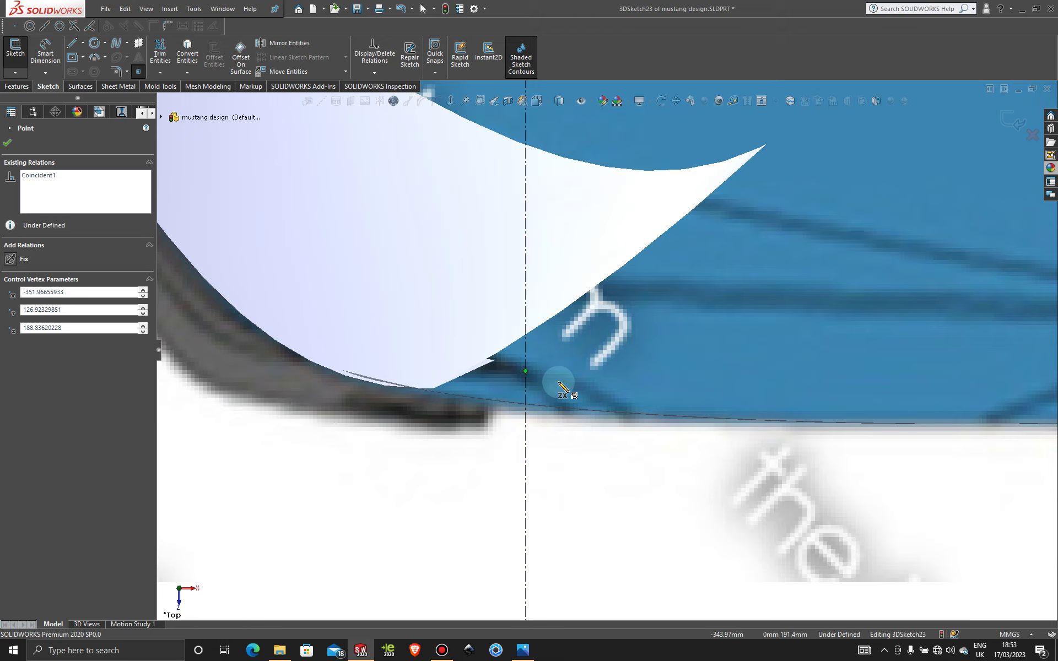
pyautogui.press('Escape')
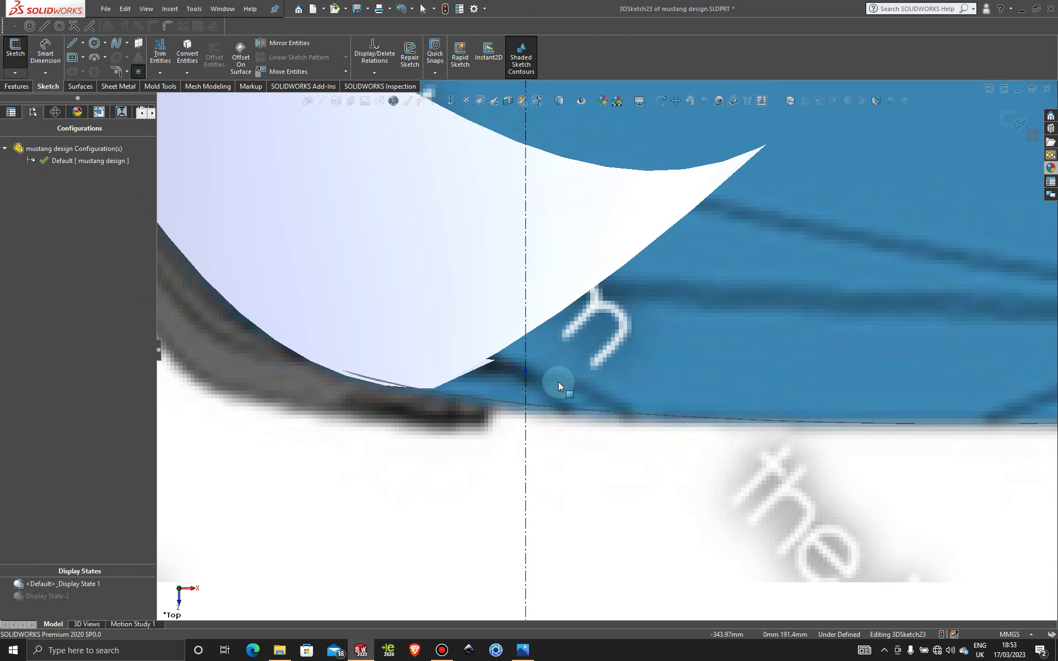
# - Slide the new point along the centerline to a Z position of about 188.9 mm, matching the top blueprint
pyautogui.moveTo(526, 371); pyautogui.dragTo(527, 348)
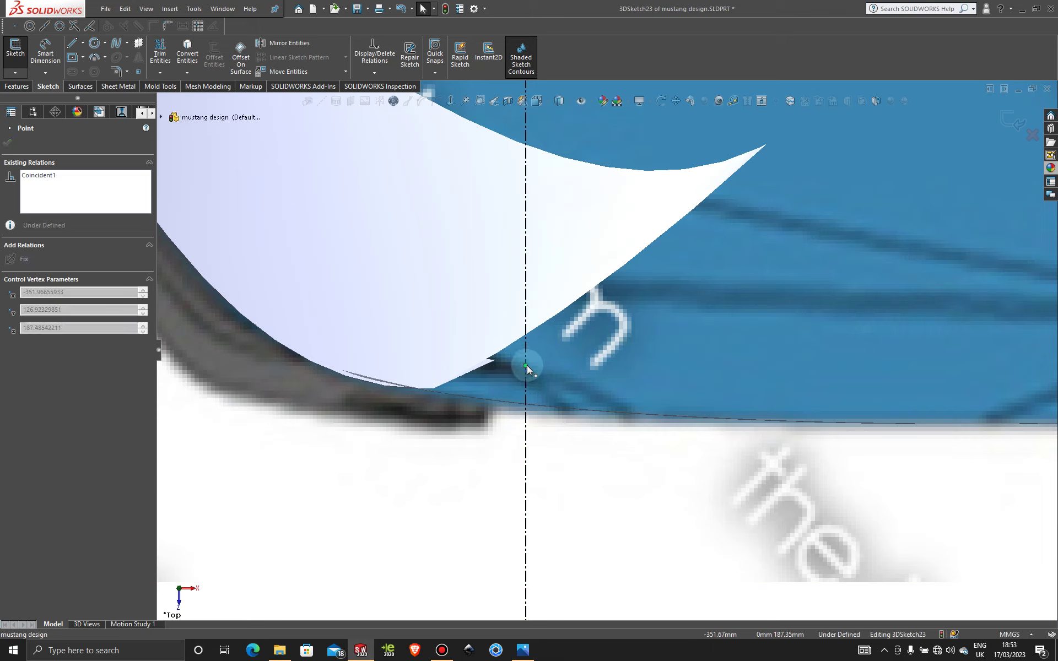
pyautogui.moveTo(527, 369); pyautogui.dragTo(526, 369)
pyautogui.press('Escape')
pyautogui.scroll(5, 623, 481)
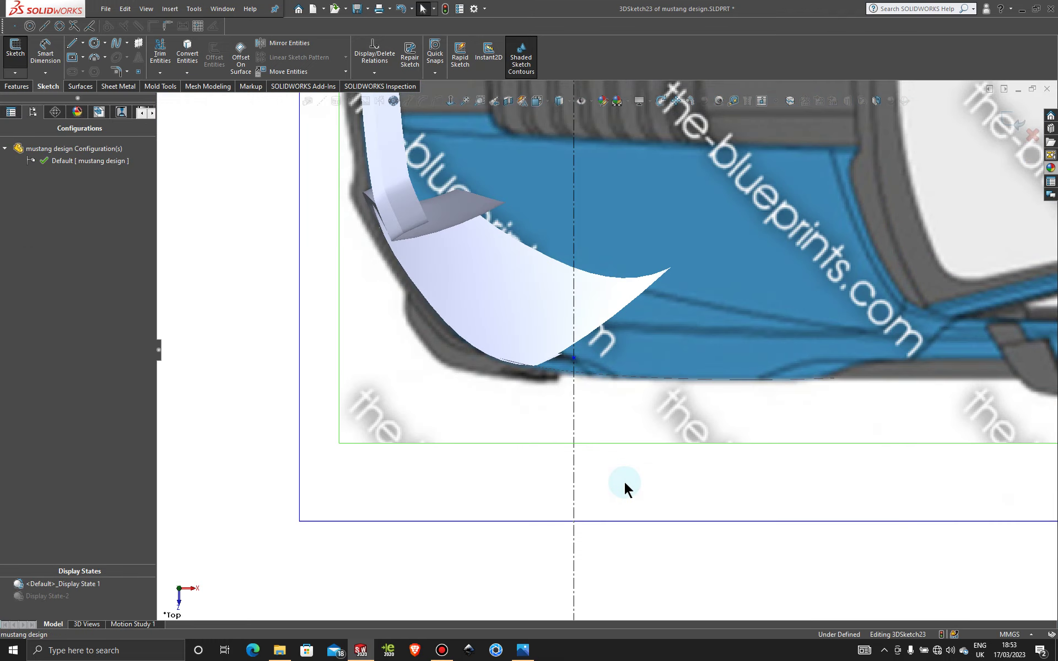
pyautogui.scroll(-5, 596, 368)
pyautogui.moveTo(553, 340)
pyautogui.mouseDown()
pyautogui.moveTo(554, 356)
pyautogui.moveTo(554, 345)
pyautogui.mouseUp()
pyautogui.click(588, 422)
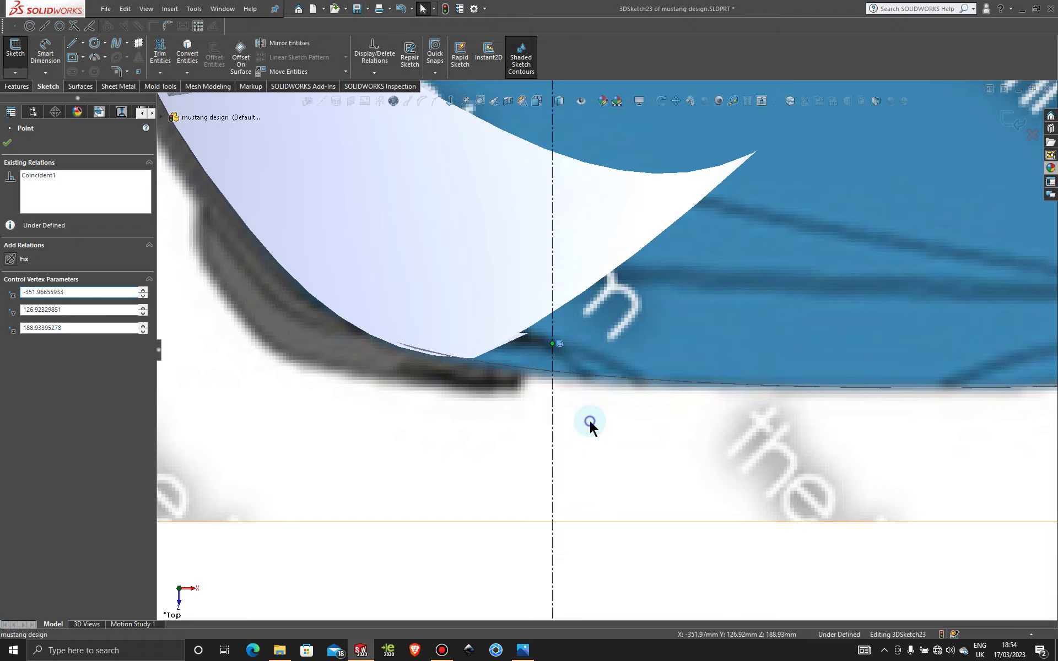
# - Examine the front bumper surfaces in 3D and compare the headlight and fender area with the GT500 reference photo
pyautogui.press('z')
pyautogui.moveTo(570, 465); pyautogui.dragTo(612, 214, button='middle')
pyautogui.press('f')
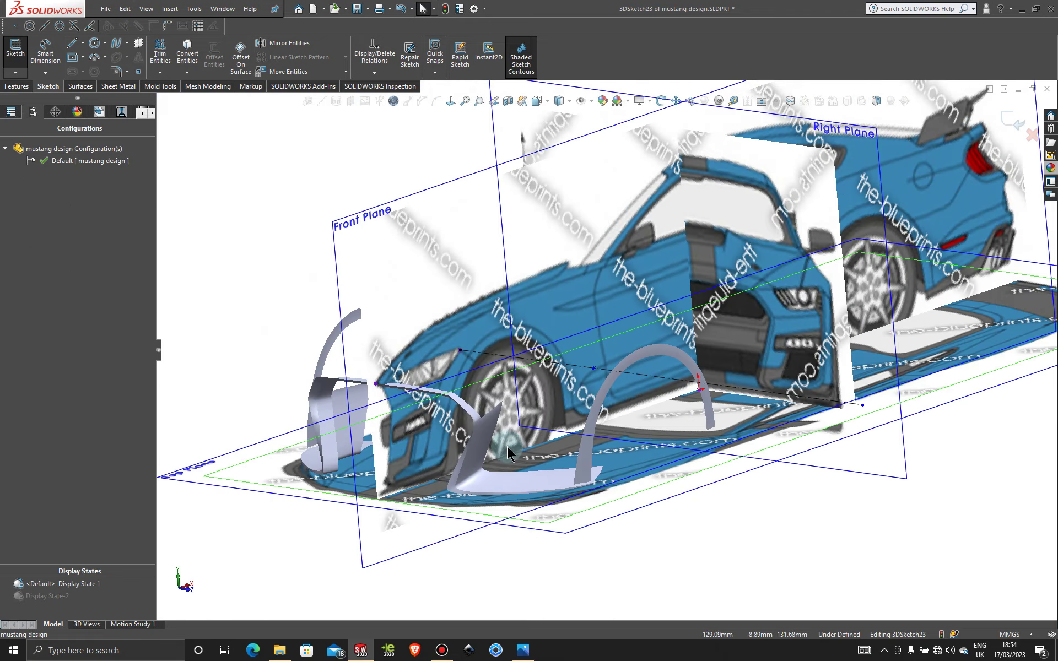
pyautogui.scroll(-8, 485, 473)
pyautogui.moveTo(471, 472); pyautogui.dragTo(510, 468, button='middle')
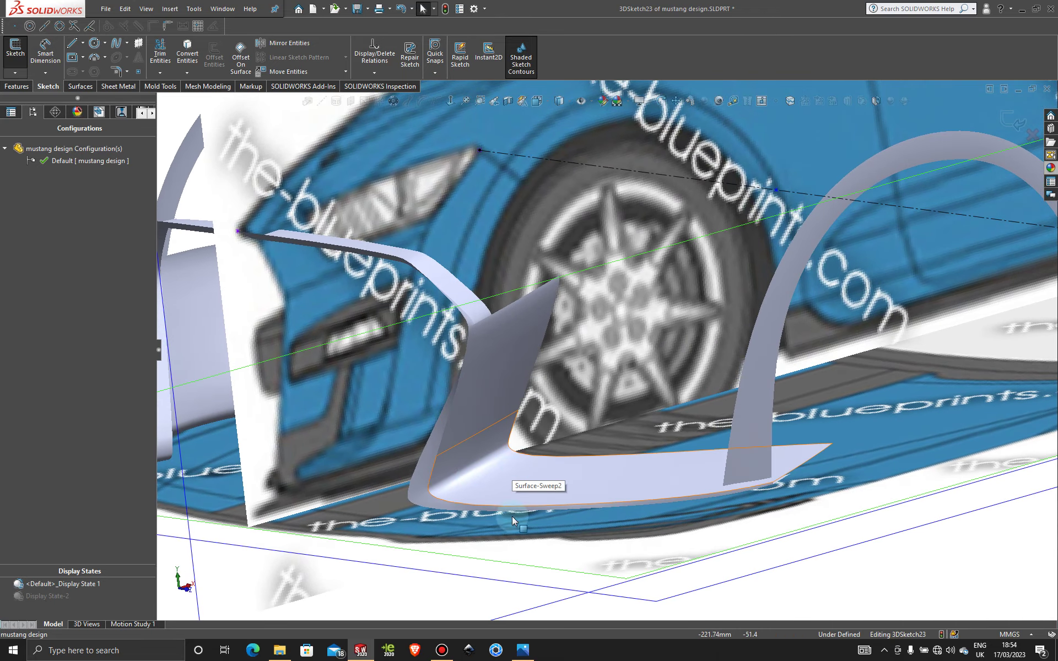
pyautogui.click(525, 651)
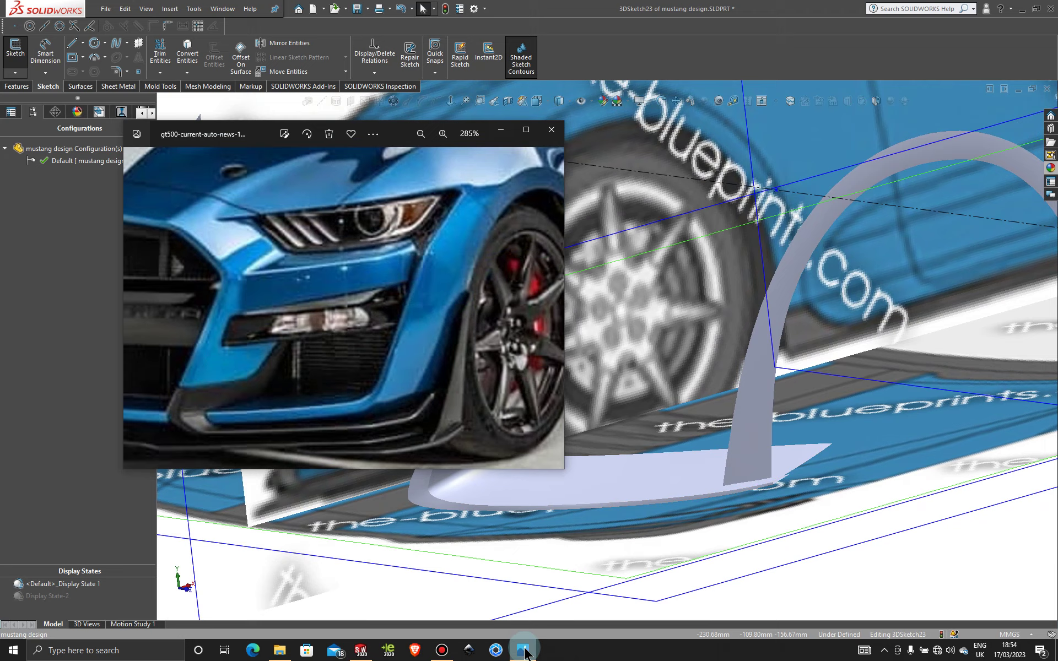
pyautogui.click(523, 651)
pyautogui.click(445, 650)
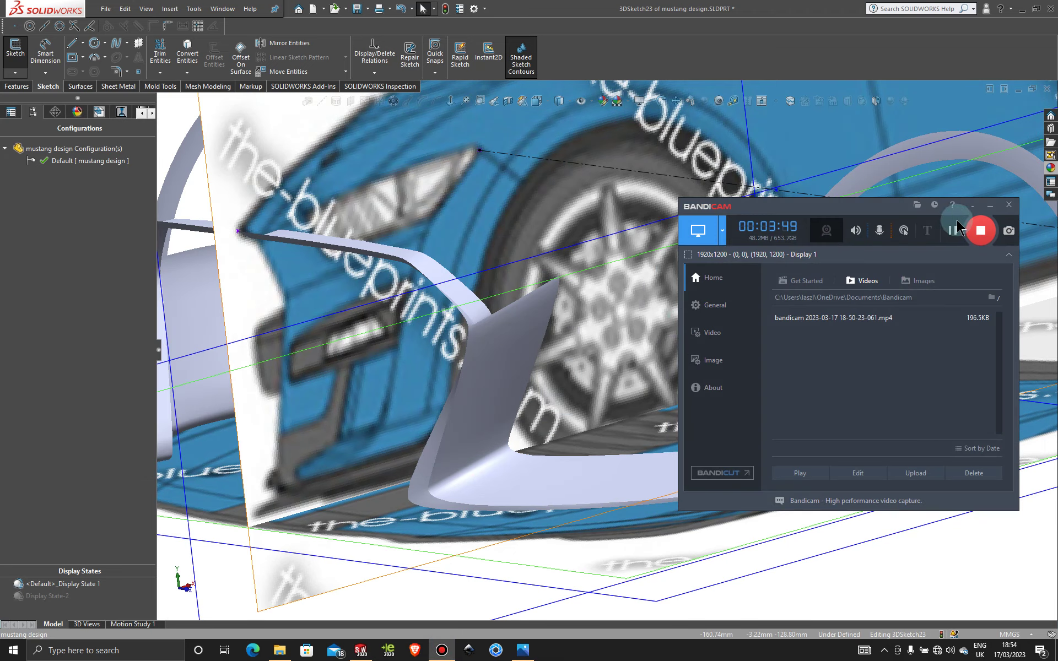
pyautogui.click(990, 204)
pyautogui.click(530, 657)
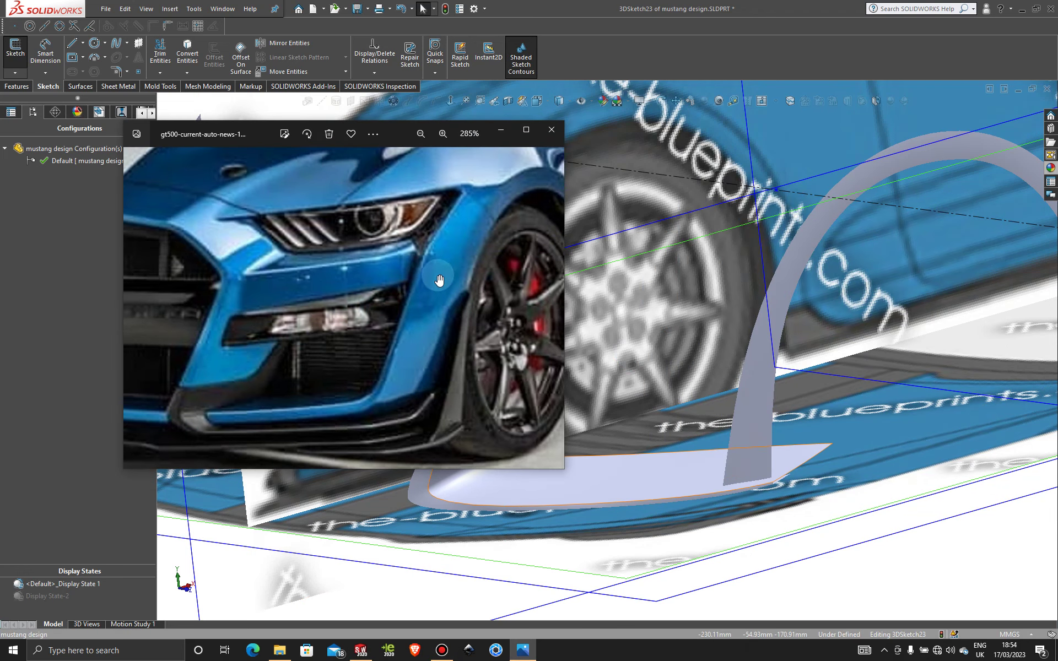
pyautogui.scroll(1, 469, 197)
pyautogui.scroll(-1, 469, 197)
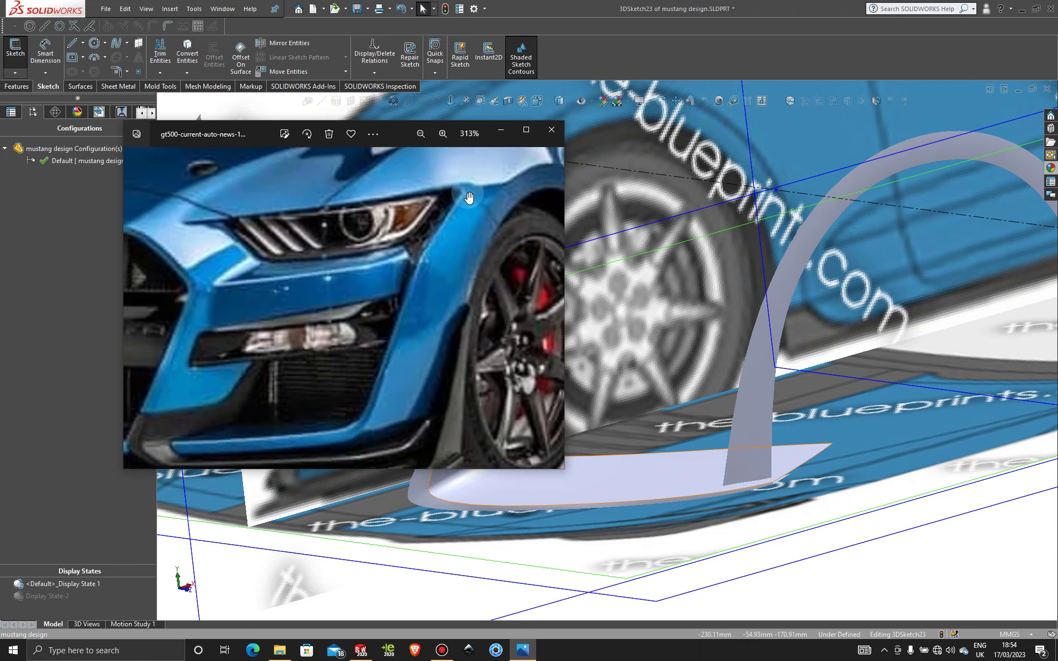
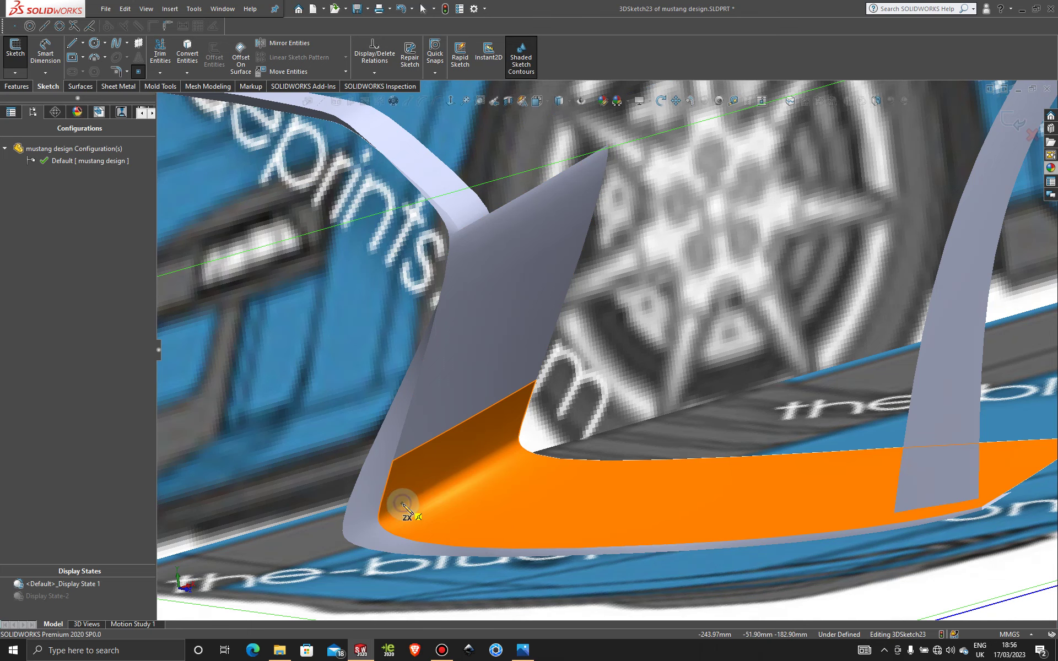
# - Place a 3D sketch point on the swept bumper surface near its lower front corner
pyautogui.click(402, 503)
pyautogui.press('Escape')
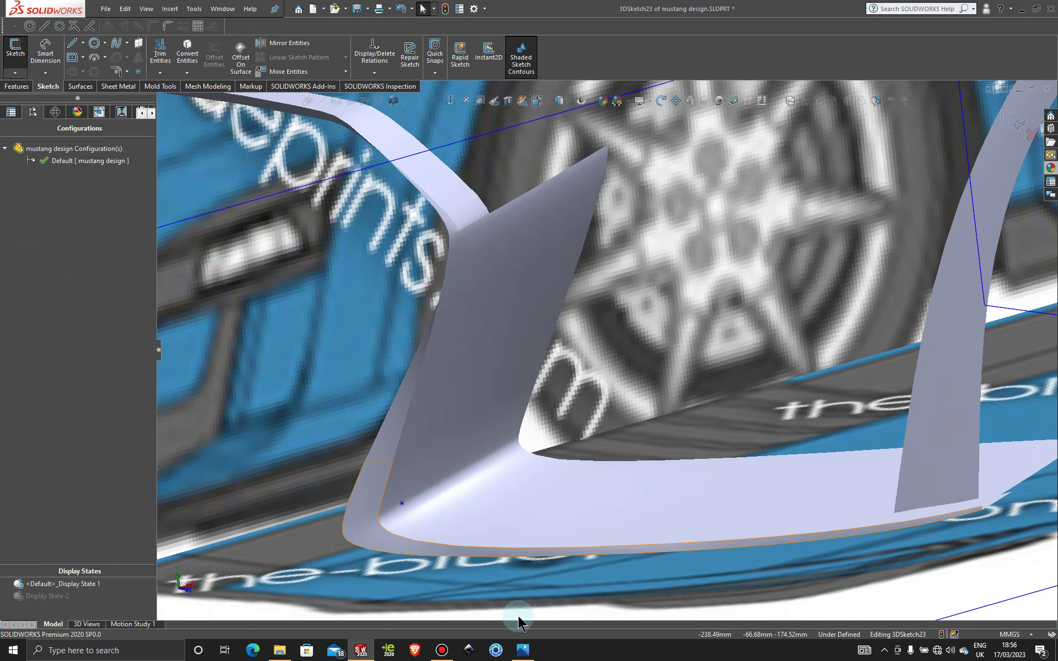
# - Check the GT500 reference photo and shift the 3D sketch point slightly along the swept surface near its lower front corner
pyautogui.click(521, 651)
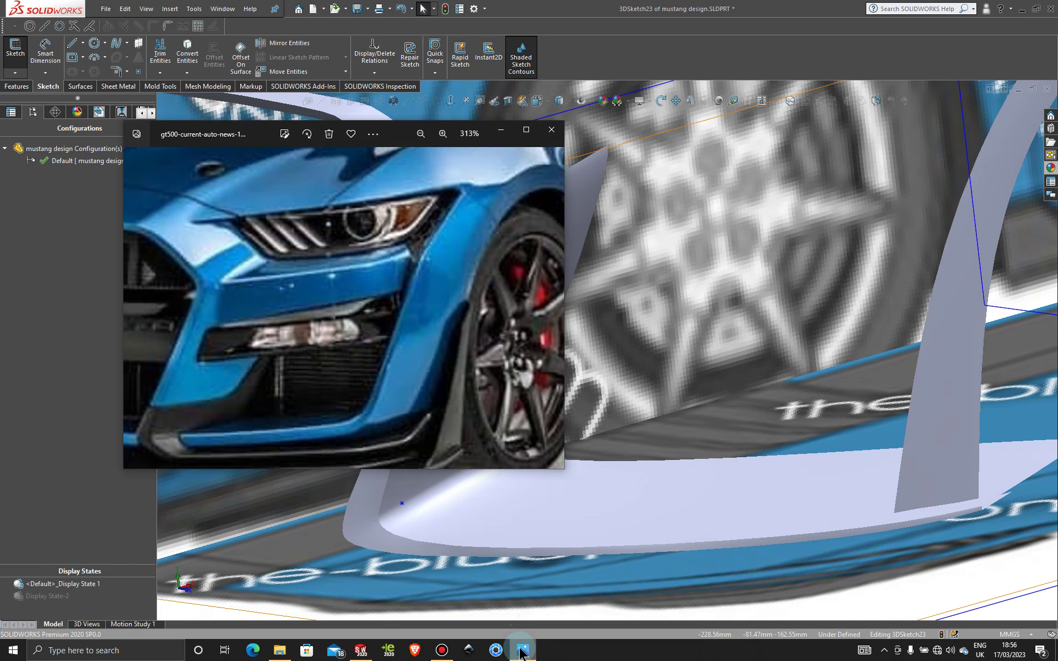
pyautogui.click(521, 651)
pyautogui.moveTo(410, 500); pyautogui.dragTo(420, 496)
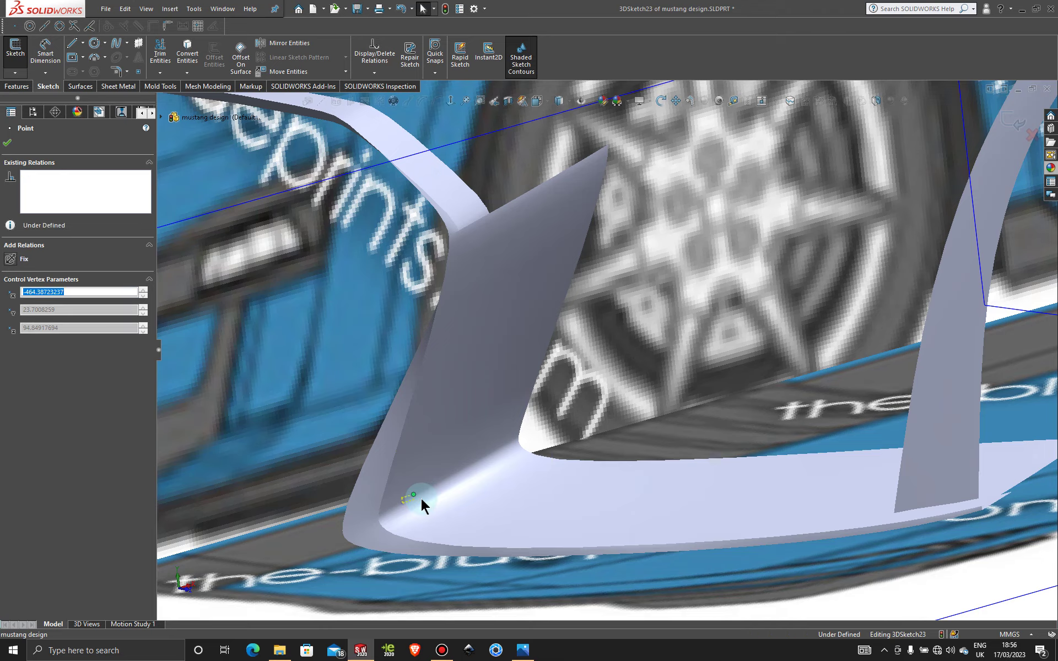
pyautogui.scroll(5, 440, 485)
pyautogui.moveTo(465, 430); pyautogui.dragTo(613, 424, button='middle')
pyautogui.scroll(-3, 611, 380)
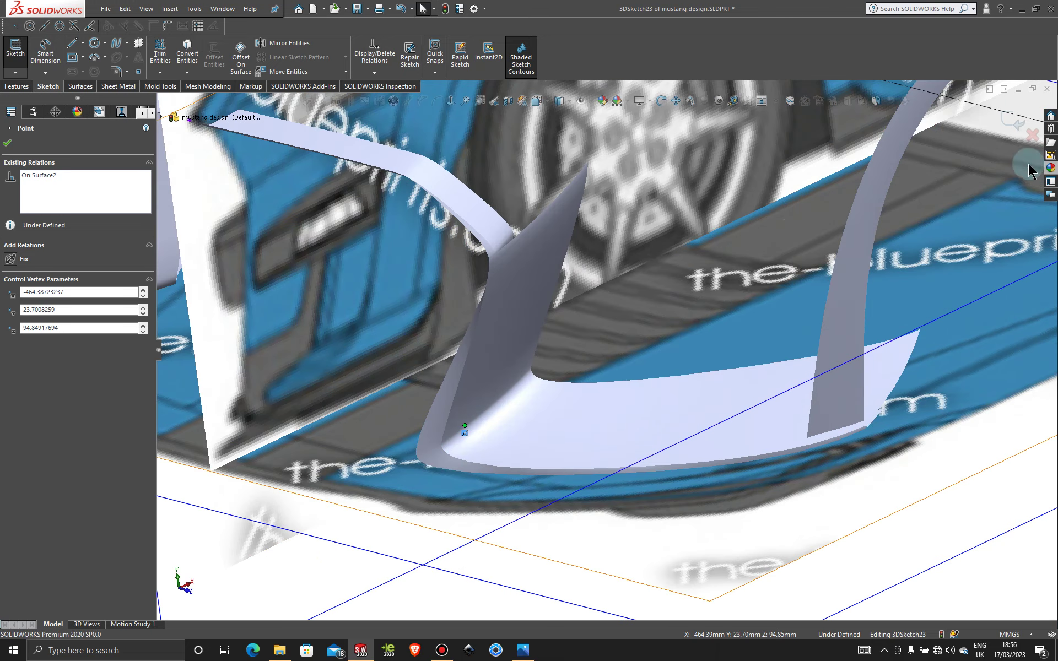
pyautogui.scroll(-2, 485, 431)
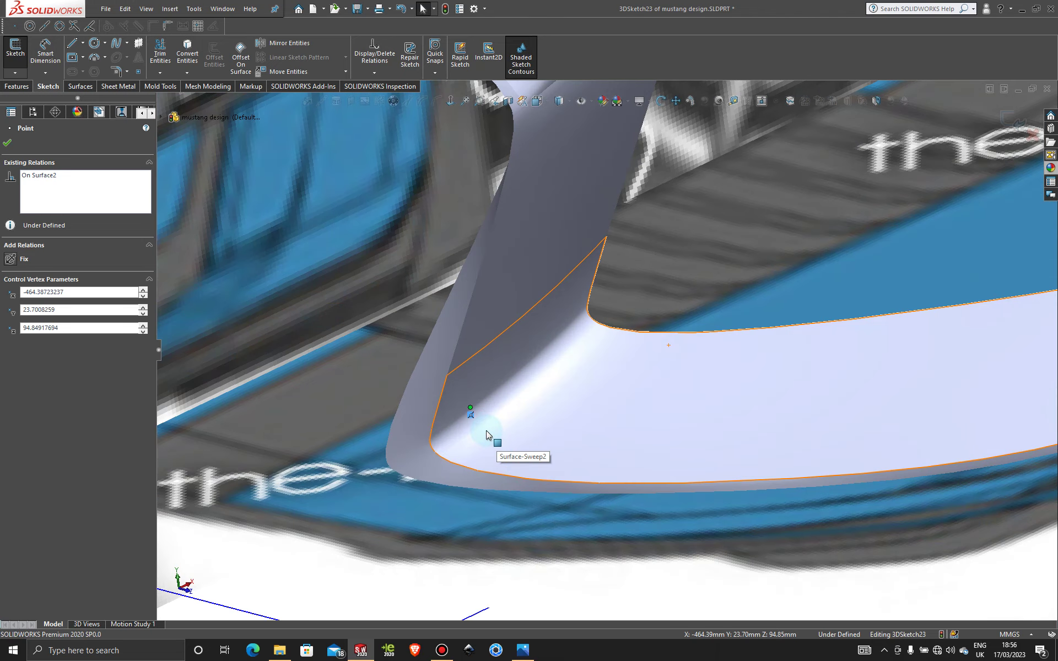
# - Place a second sketch point on the swept surface just beside the first, using the reference photo, and exit the 3D sketch
pyautogui.click(522, 652)
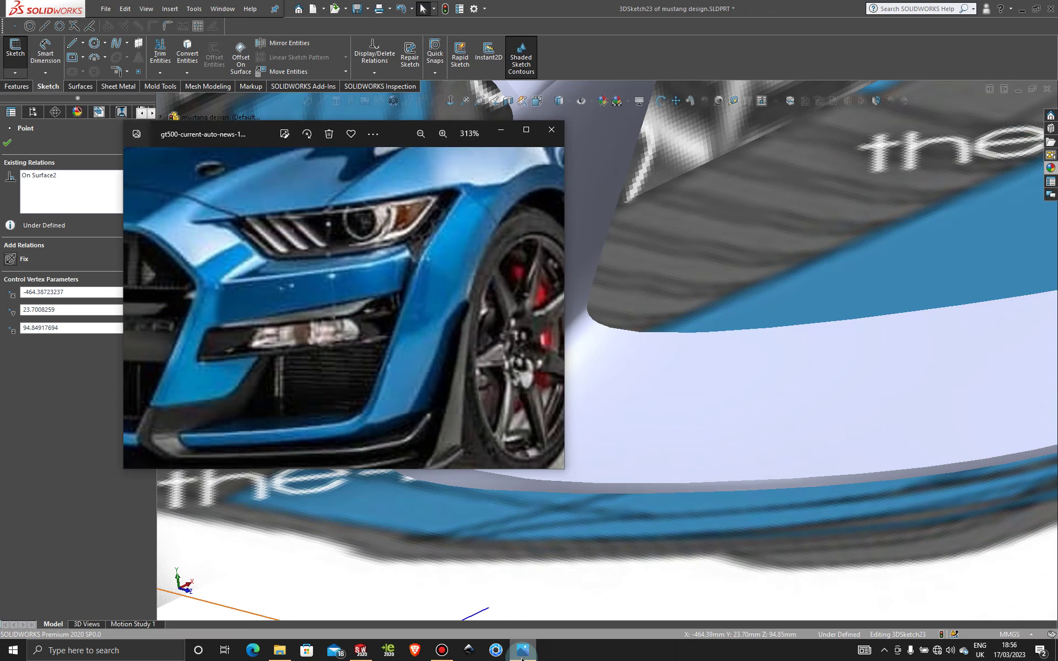
pyautogui.click(521, 655)
pyautogui.scroll(-4, 564, 405)
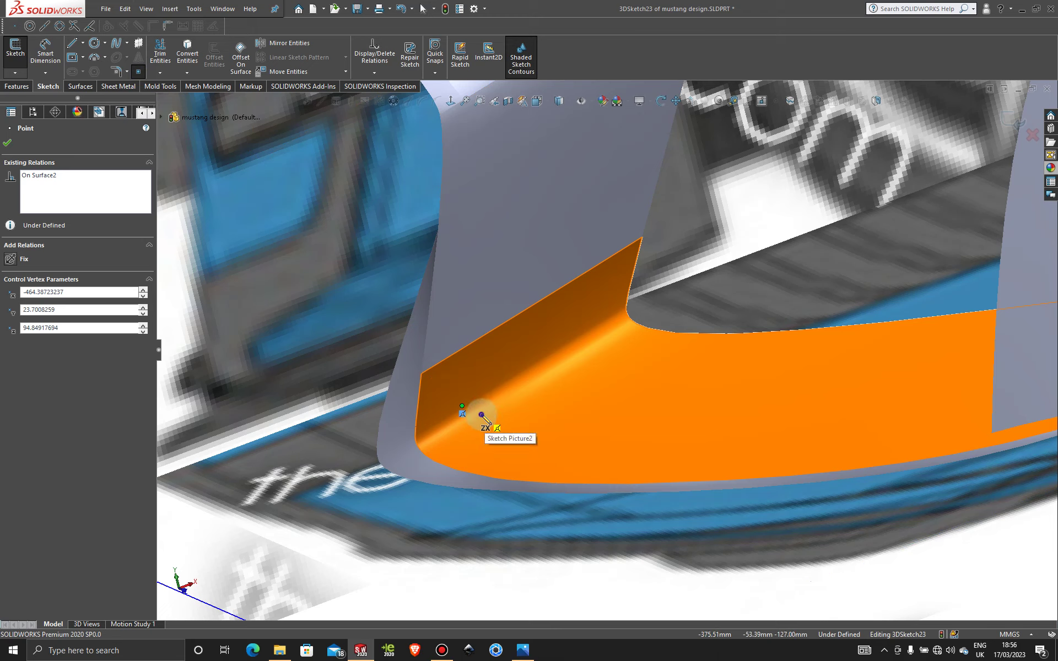
pyautogui.click(482, 415)
pyautogui.press('Escape')
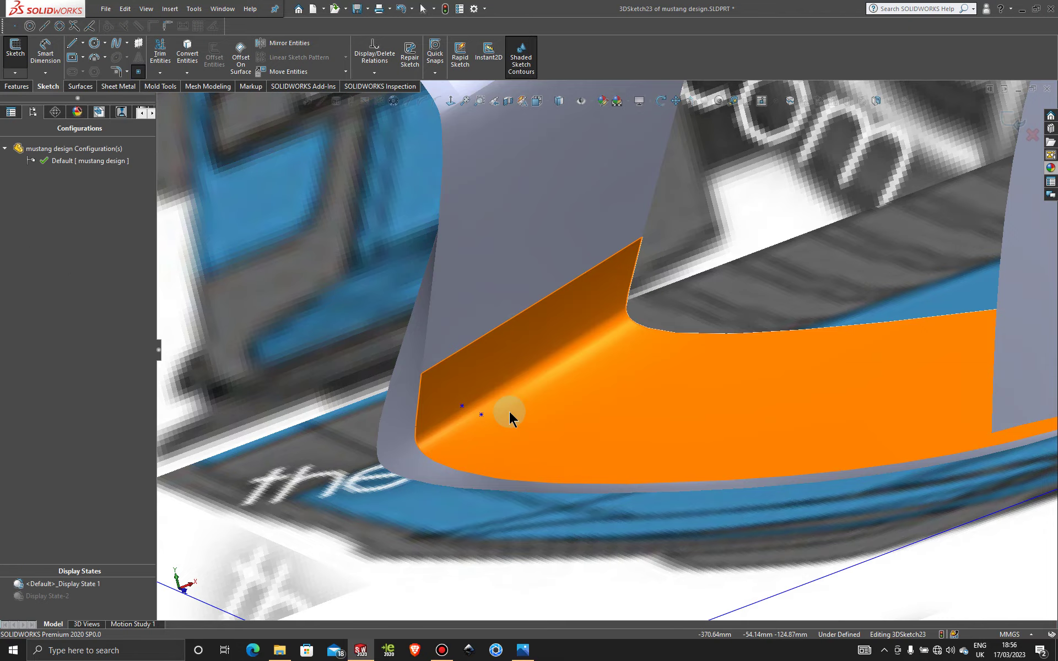
pyautogui.scroll(5, 550, 418)
pyautogui.moveTo(549, 418)
pyautogui.mouseDown(button='middle')
pyautogui.moveTo(609, 332)
pyautogui.moveTo(606, 353)
pyautogui.moveTo(604, 339)
pyautogui.moveTo(709, 247)
pyautogui.moveTo(703, 229)
pyautogui.moveTo(599, 369)
pyautogui.moveTo(650, 330)
pyautogui.mouseUp(button='middle')
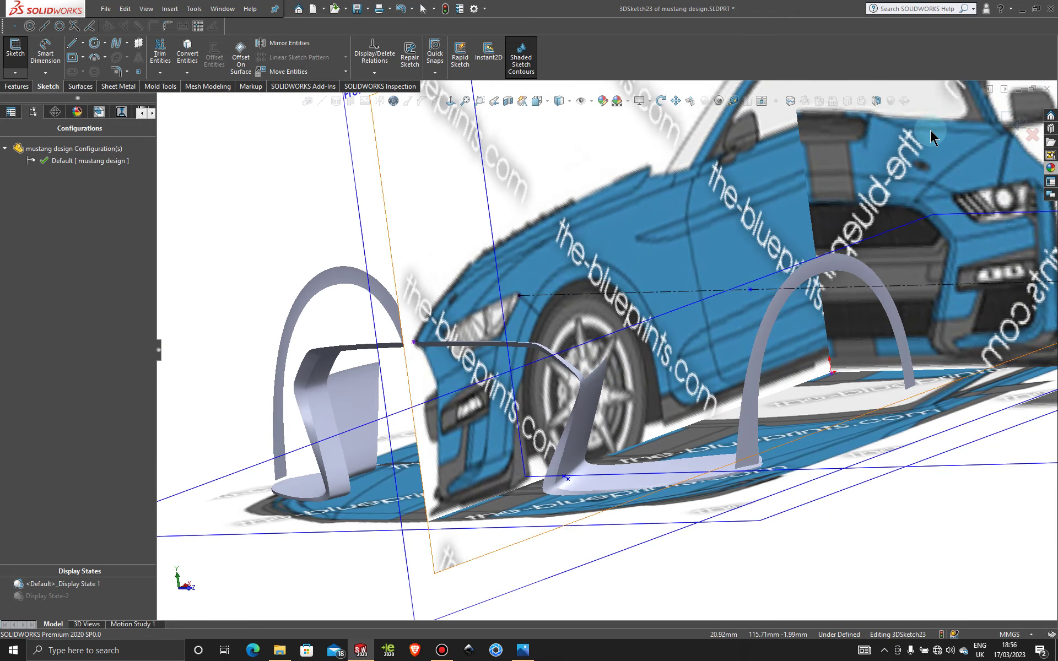
pyautogui.click(1006, 122)
pyautogui.click(270, 174)
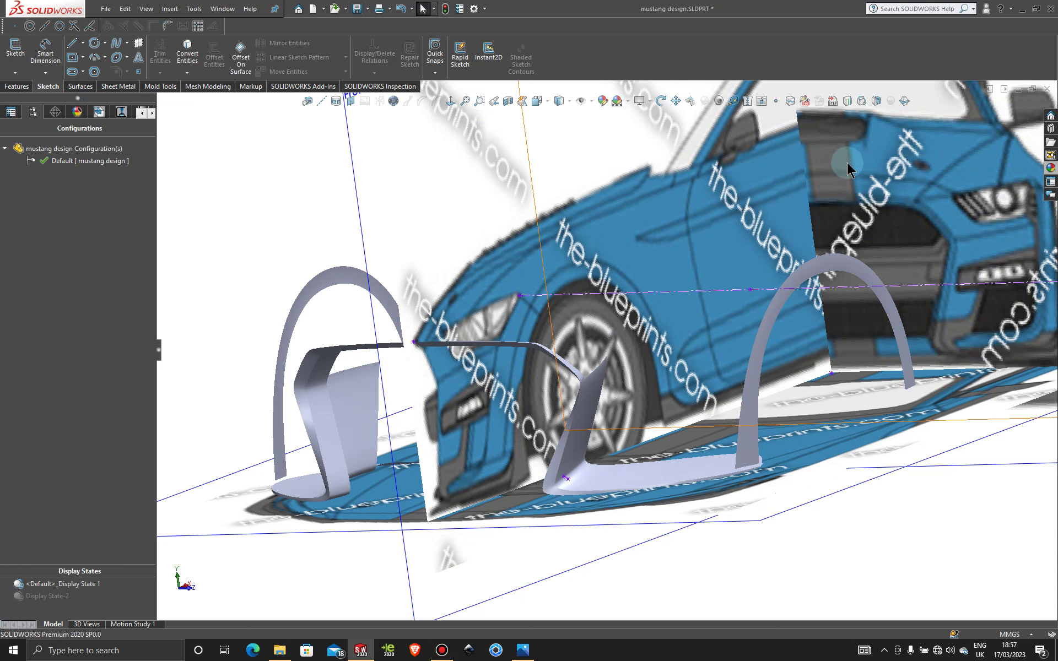
# - Apply the blue glass appearance to the whole part to make its surfaces transparent over the blueprints
pyautogui.click(1051, 169)
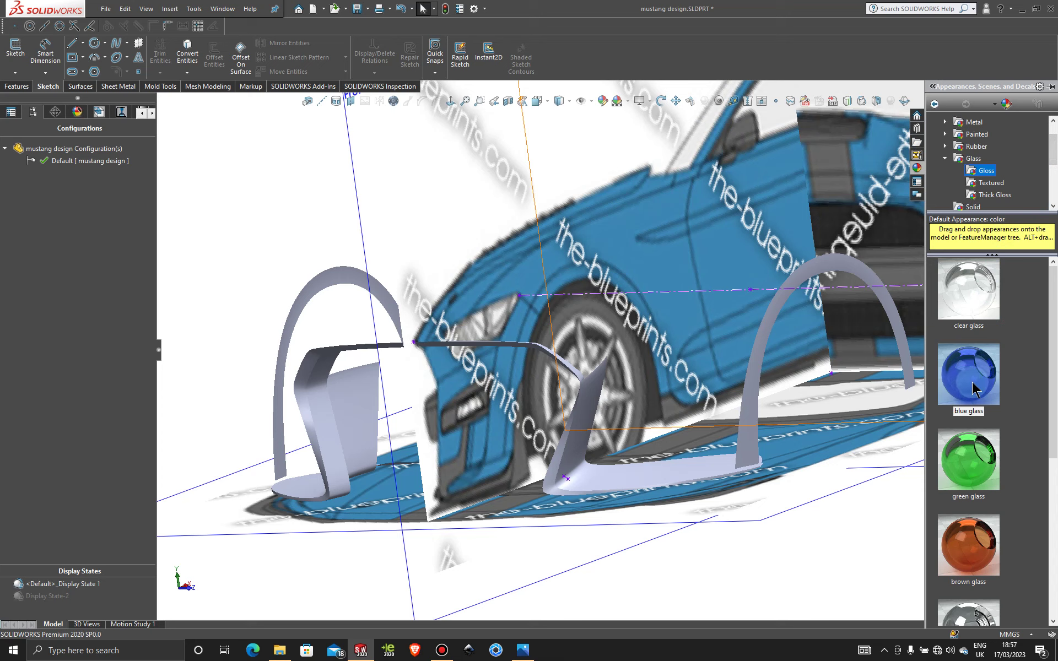
pyautogui.moveTo(972, 389); pyautogui.dragTo(603, 438)
pyautogui.click(605, 435)
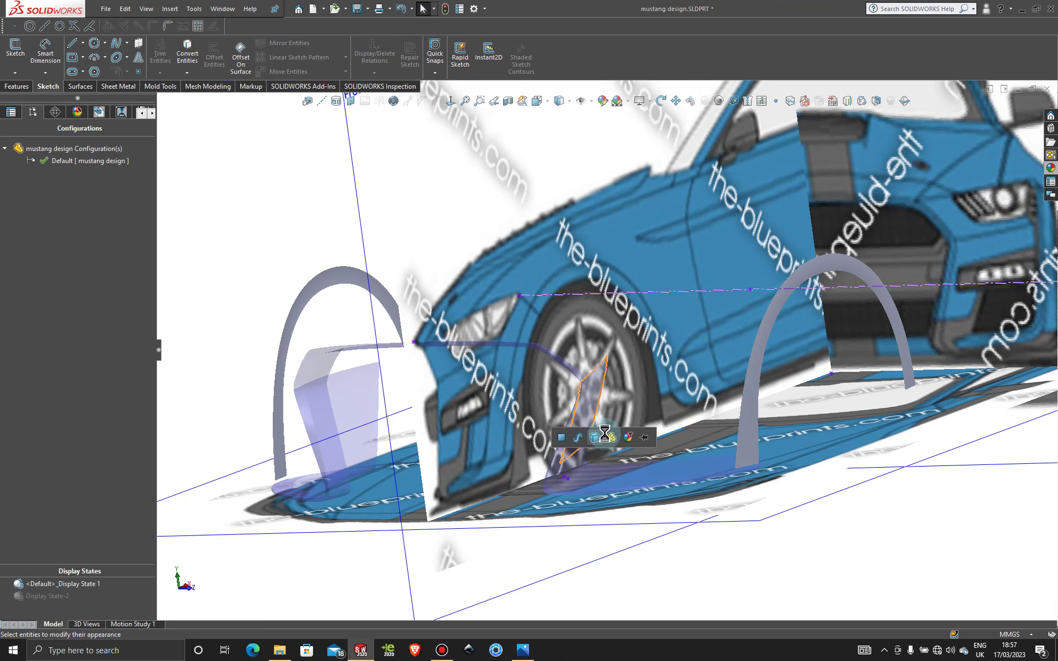
pyautogui.click(610, 438)
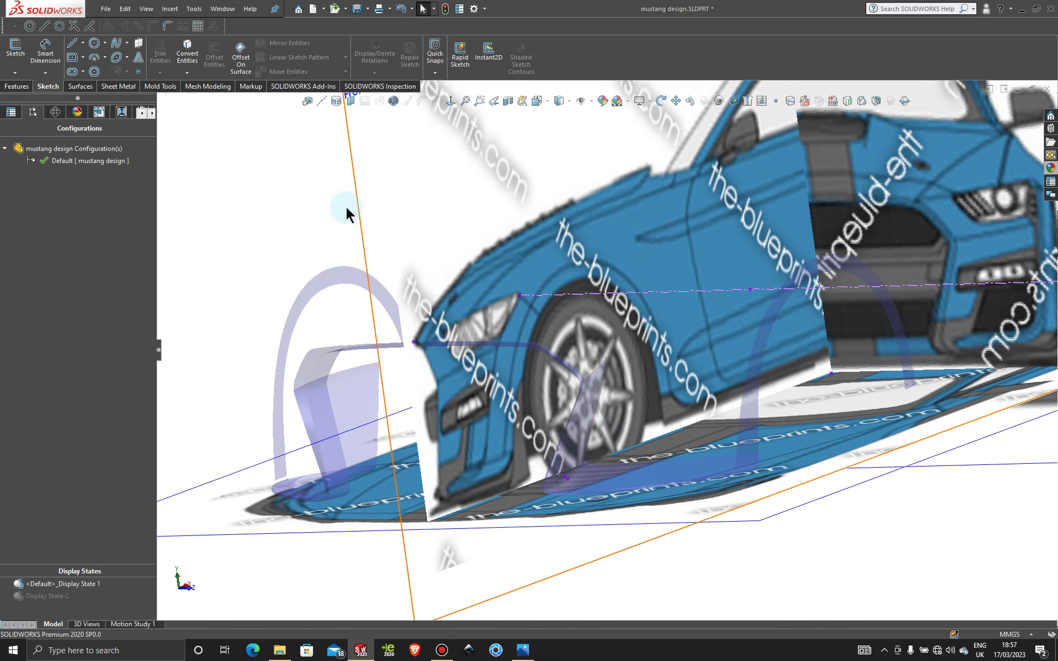
pyautogui.moveTo(611, 406)
pyautogui.mouseDown(button='middle')
pyautogui.moveTo(623, 435)
pyautogui.moveTo(612, 457)
pyautogui.moveTo(632, 409)
pyautogui.mouseUp(button='middle')
pyautogui.scroll(-3, 632, 408)
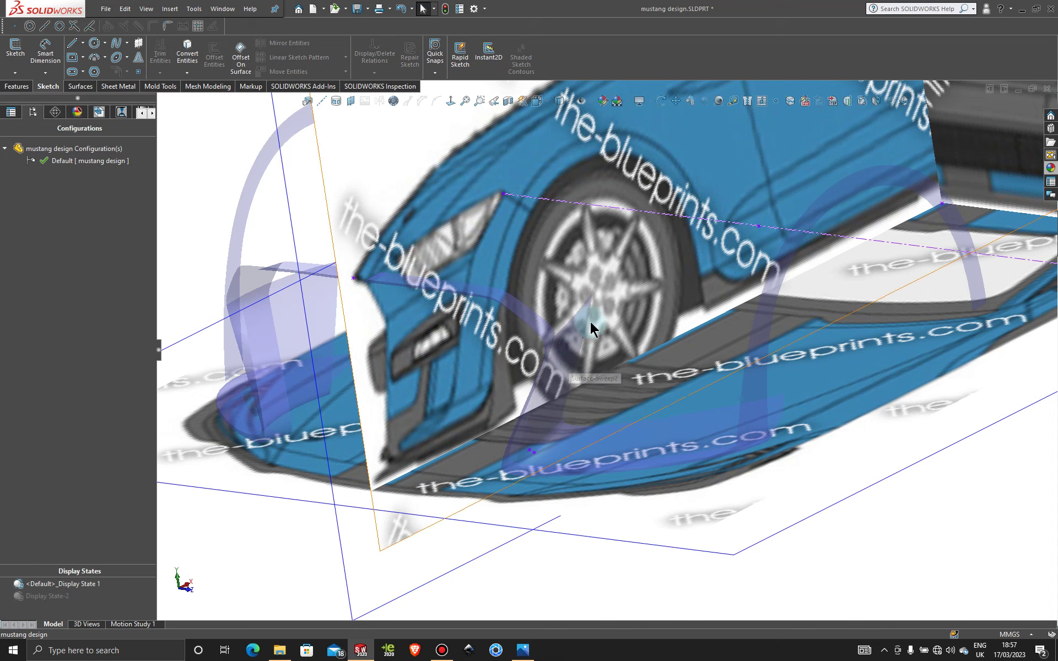
pyautogui.click(76, 113)
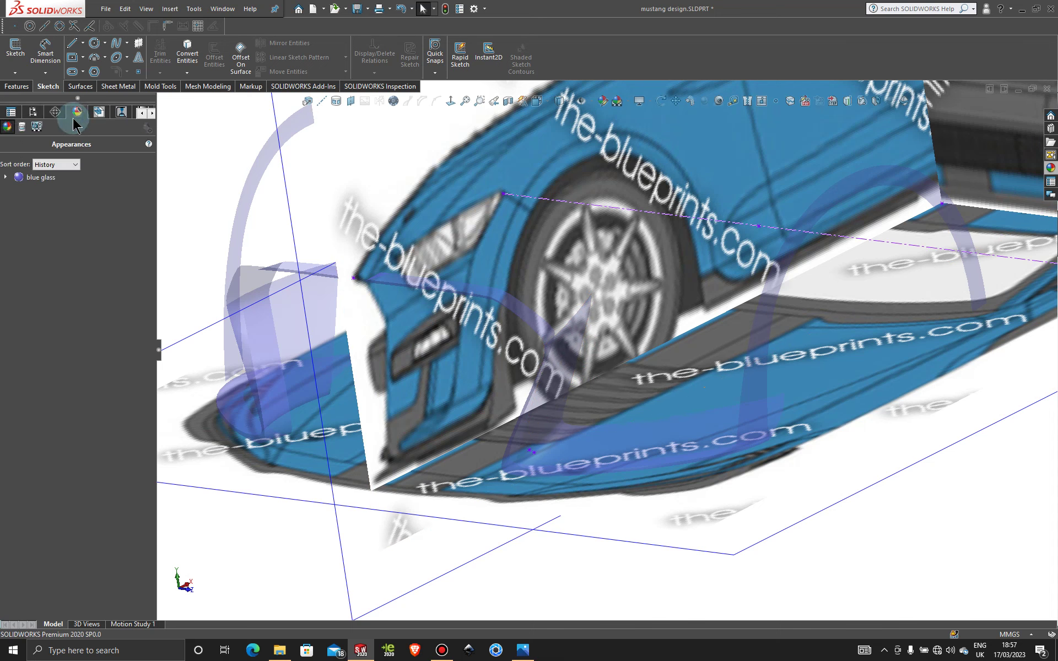
pyautogui.rightClick(36, 178)
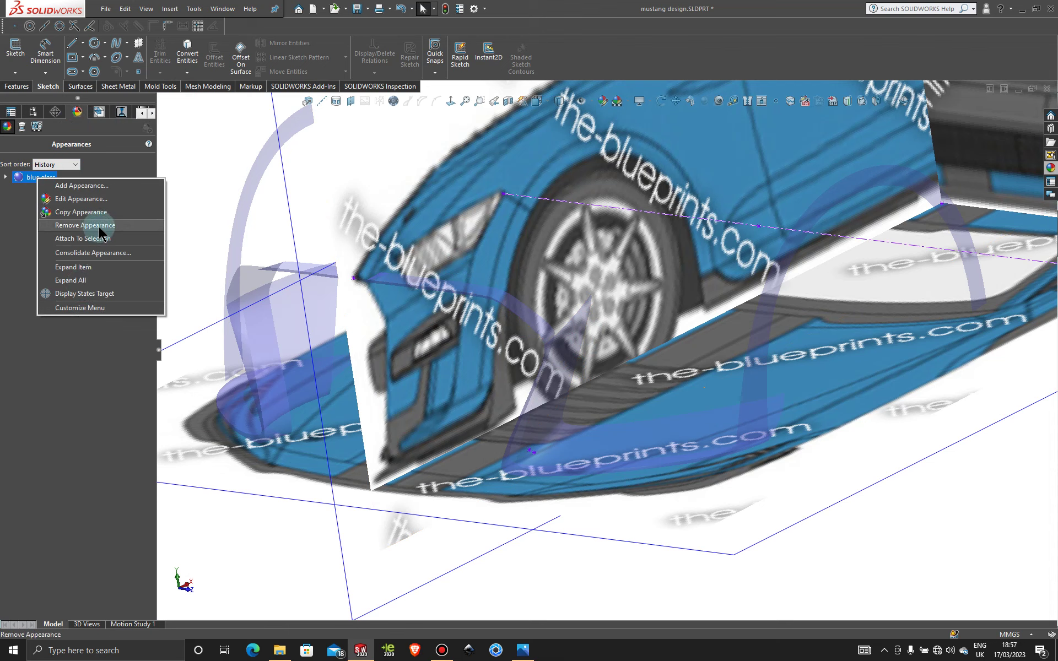
pyautogui.click(142, 113)
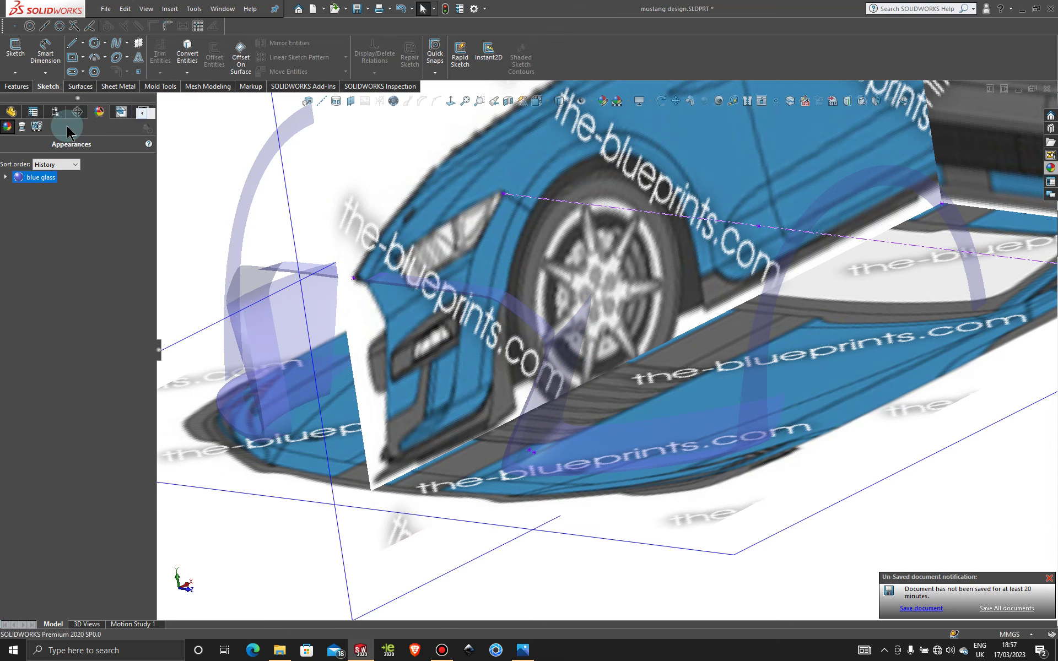
pyautogui.click(12, 112)
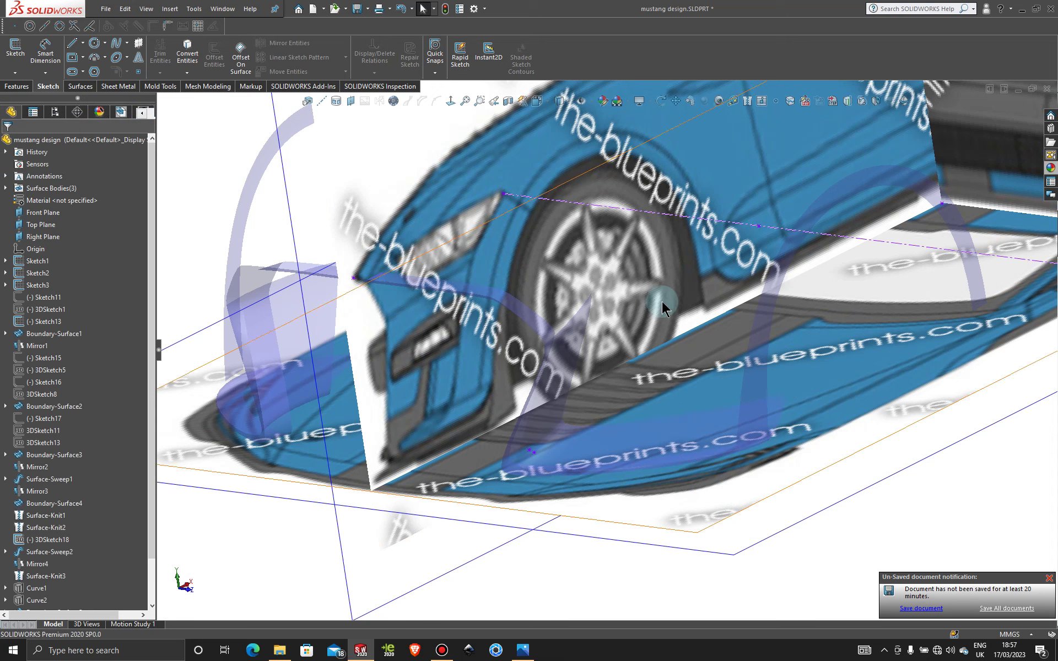
# - Try to draw a spline in a new 3D sketch from the centerline point to the reference points at the bumper's lower corner
pyautogui.scroll(-2, 755, 239)
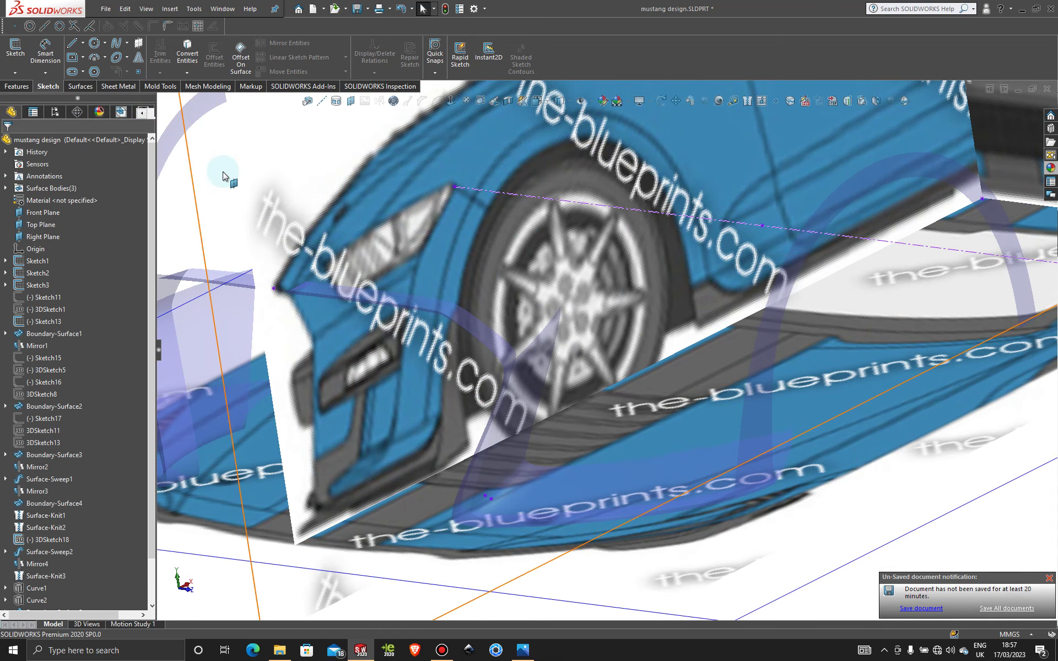
pyautogui.click(15, 72)
pyautogui.click(22, 98)
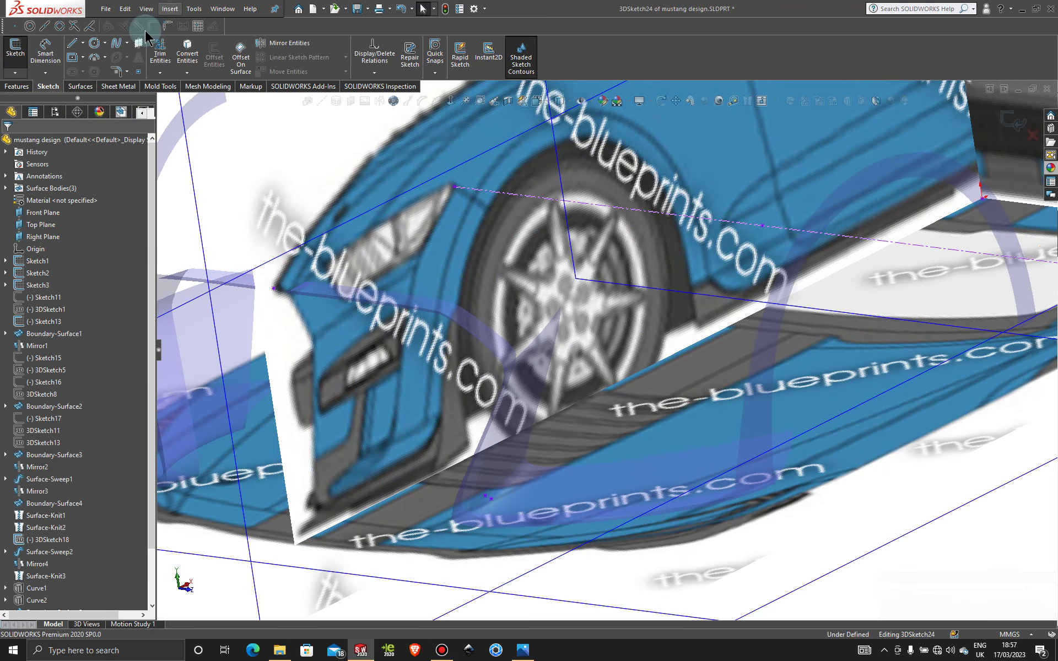
pyautogui.click(115, 44)
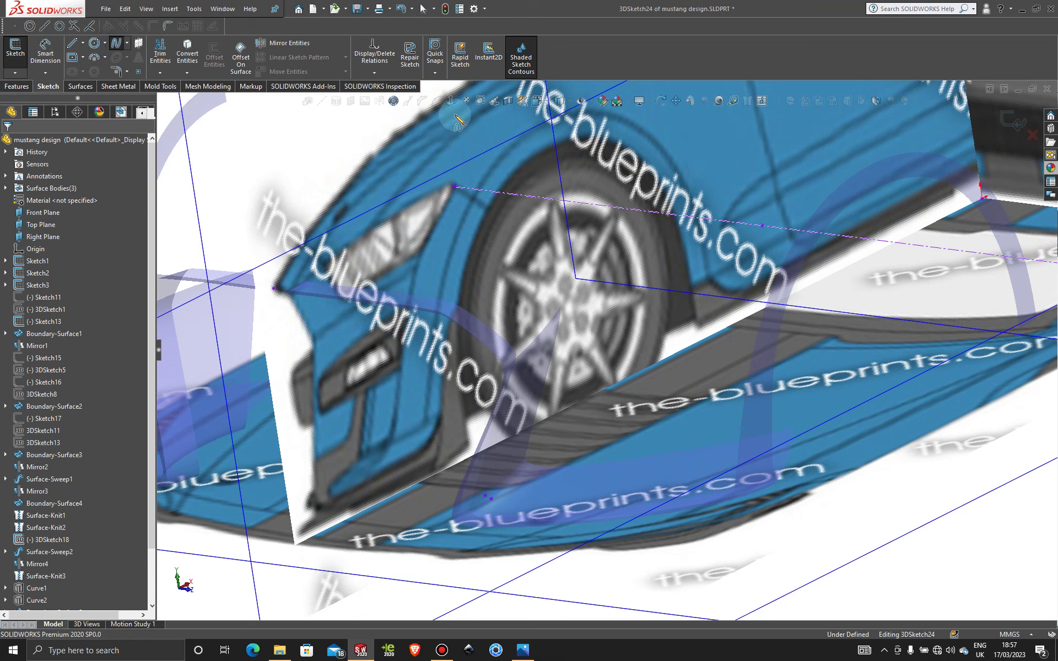
pyautogui.click(761, 226)
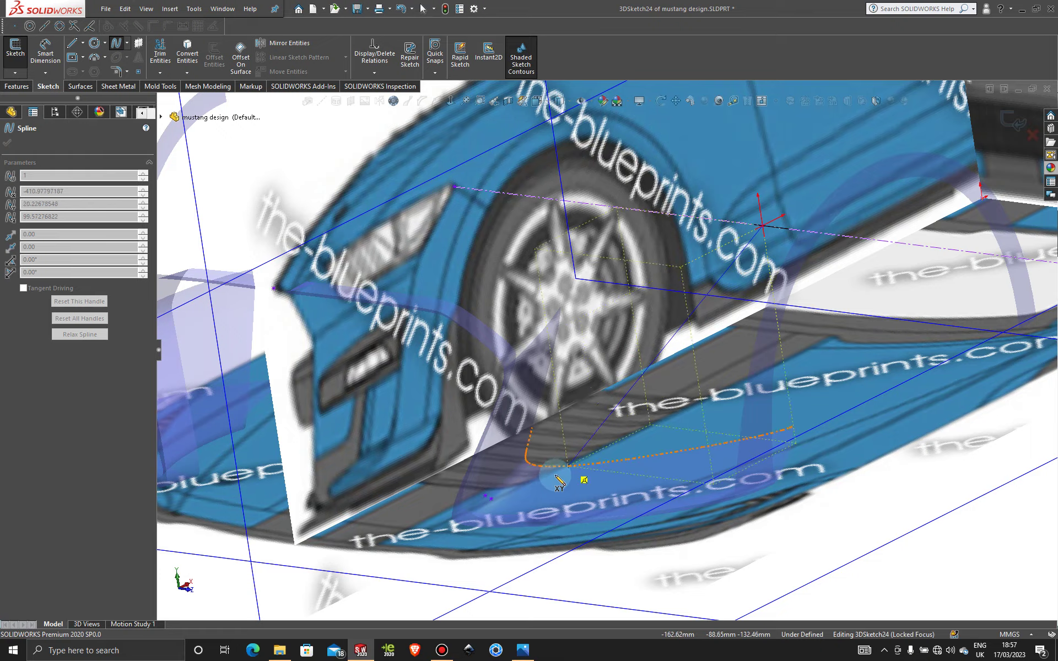
pyautogui.scroll(-5, 508, 511)
pyautogui.scroll(-3, 508, 511)
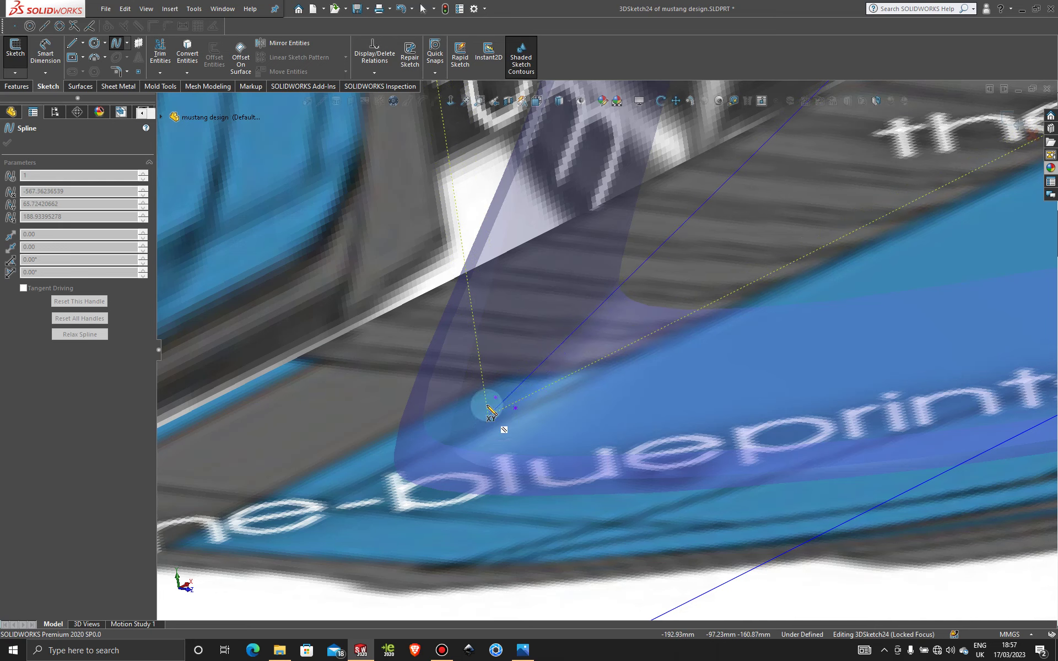
pyautogui.doubleClick(514, 407)
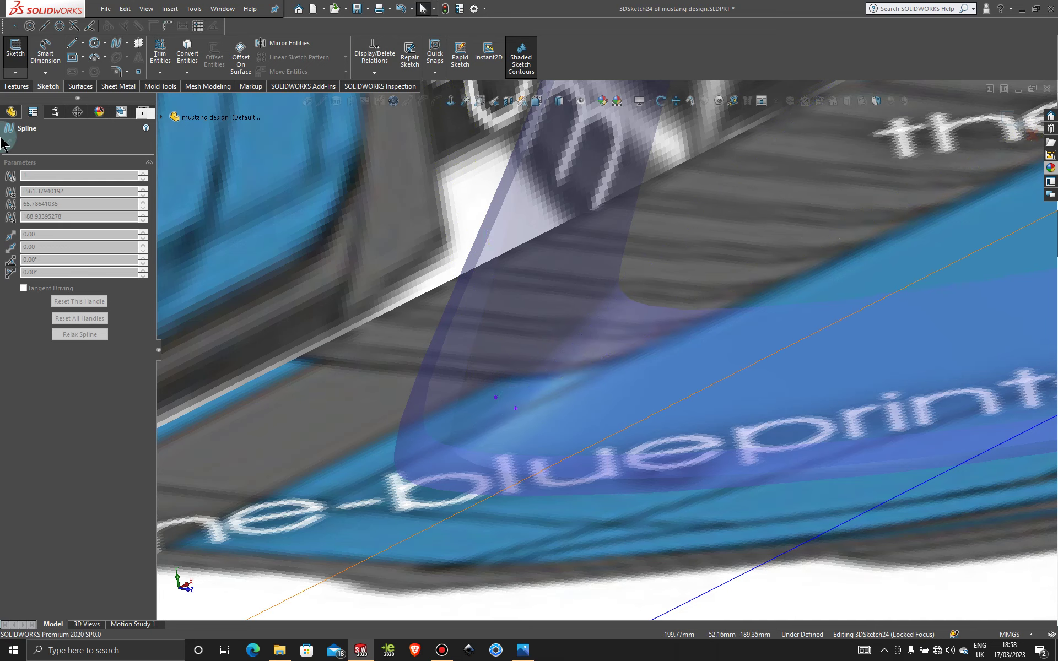
pyautogui.click(1016, 121)
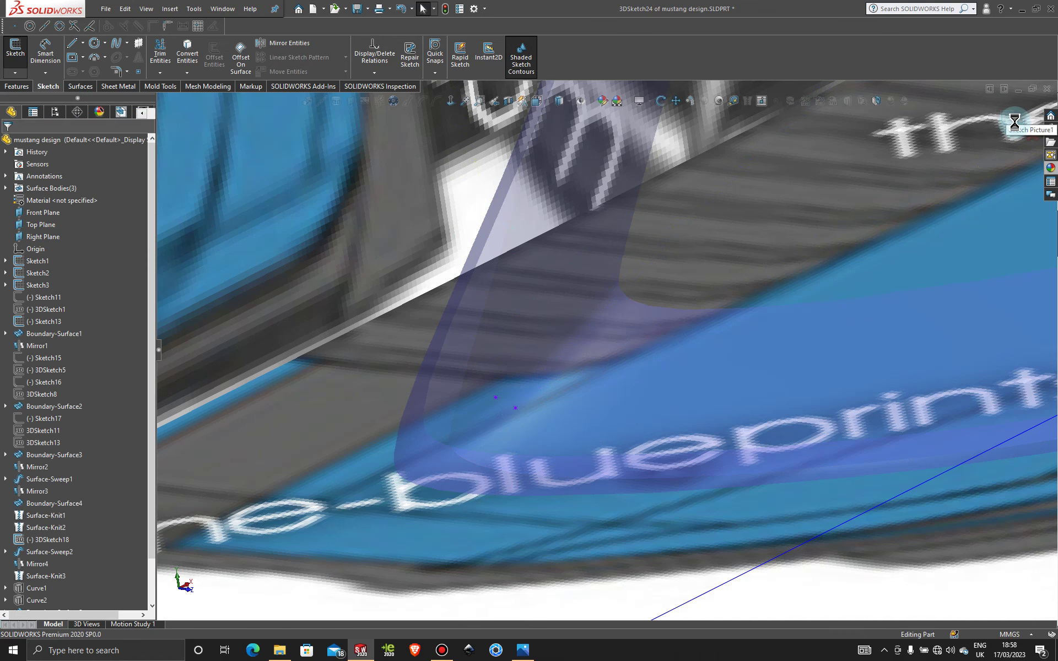
# - Remove the blue glass appearance from the part
pyautogui.scroll(2, 592, 398)
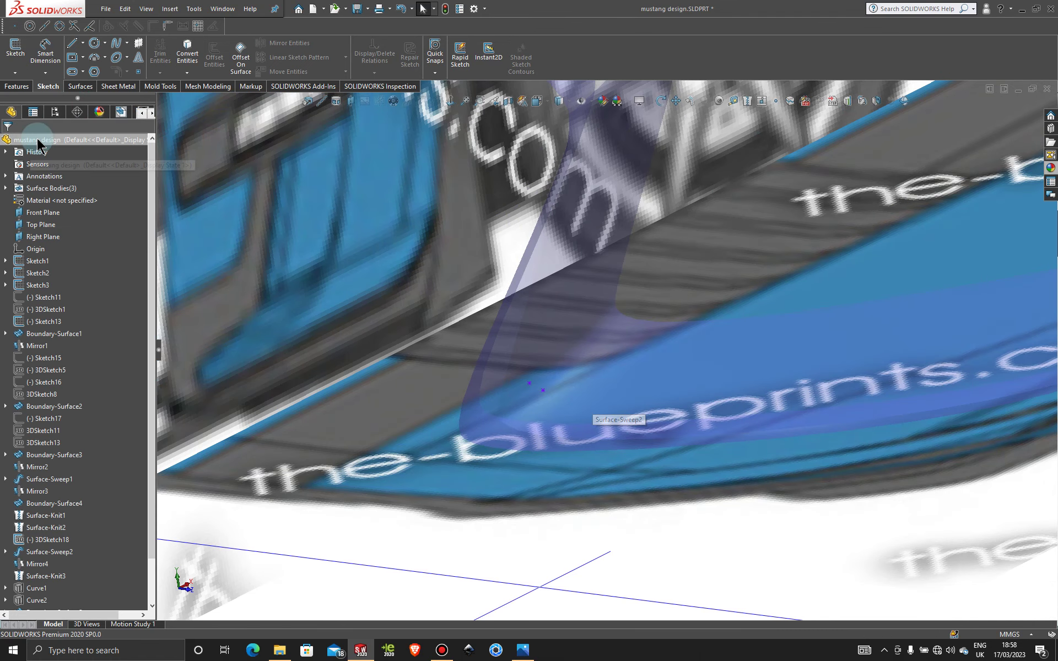
pyautogui.click(100, 112)
pyautogui.rightClick(34, 182)
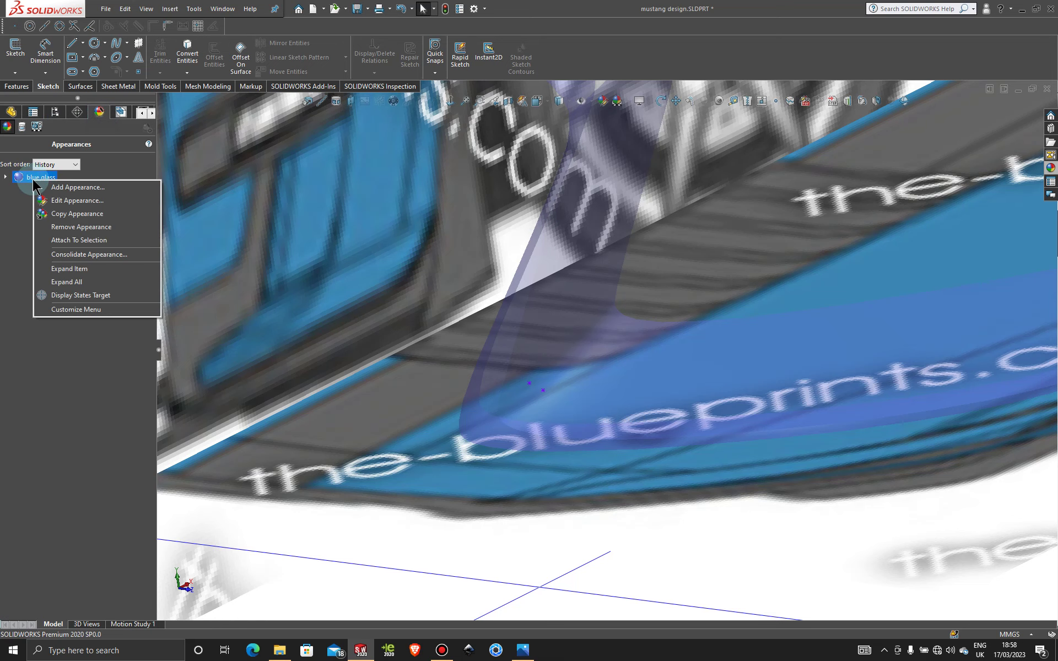
pyautogui.click(90, 226)
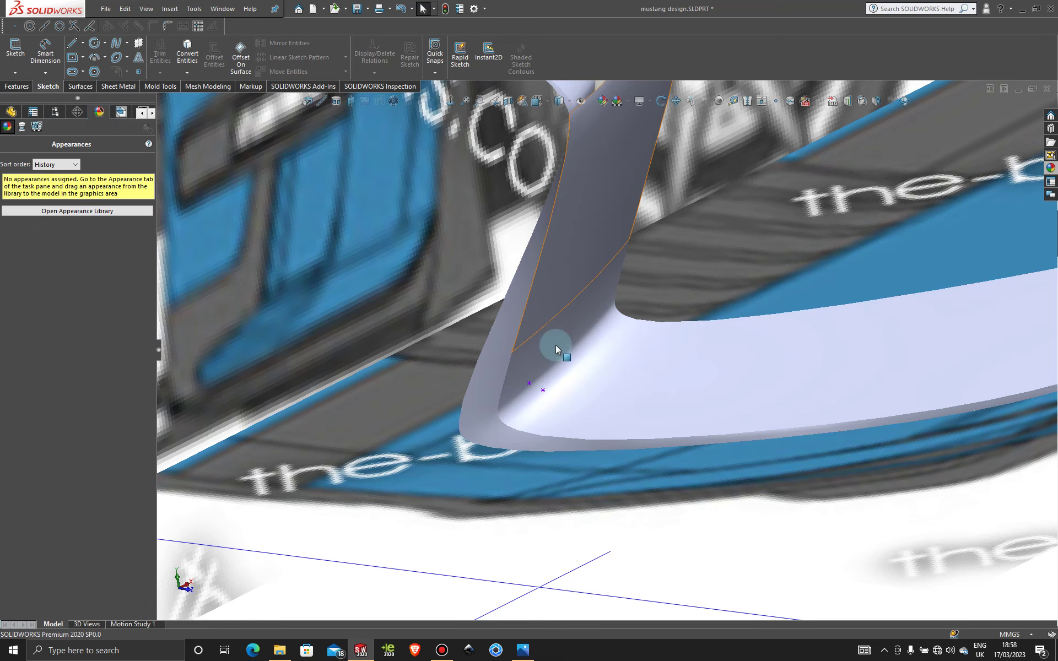
# - In a new 3D sketch, draw a two-point spline from the first reference point on the lower bumper corner to the point on the centerline
pyautogui.click(14, 72)
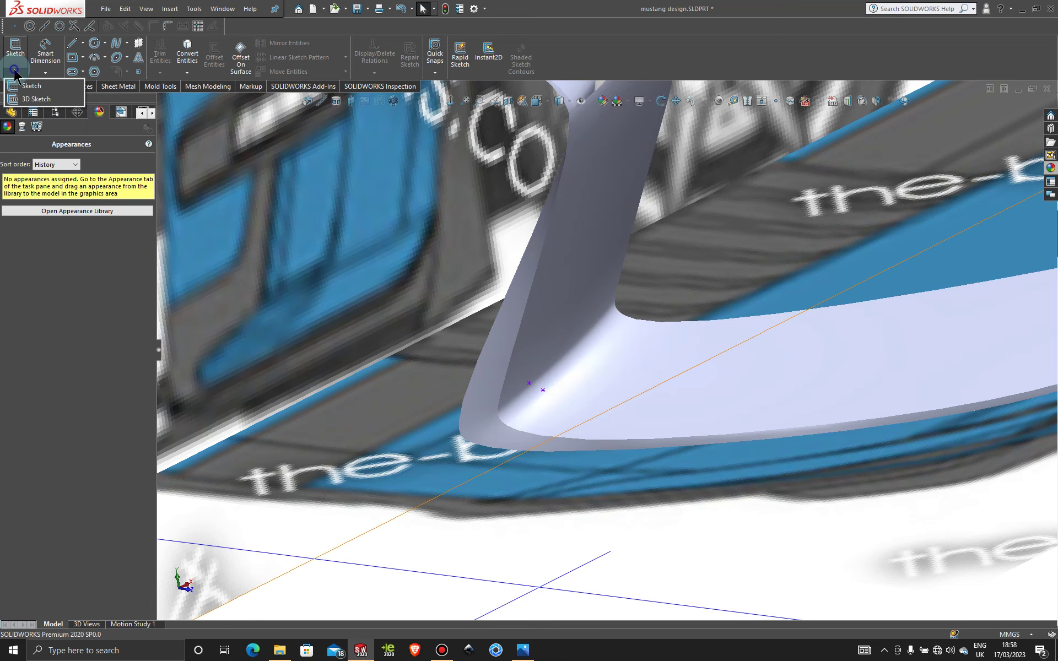
pyautogui.click(34, 99)
pyautogui.click(116, 43)
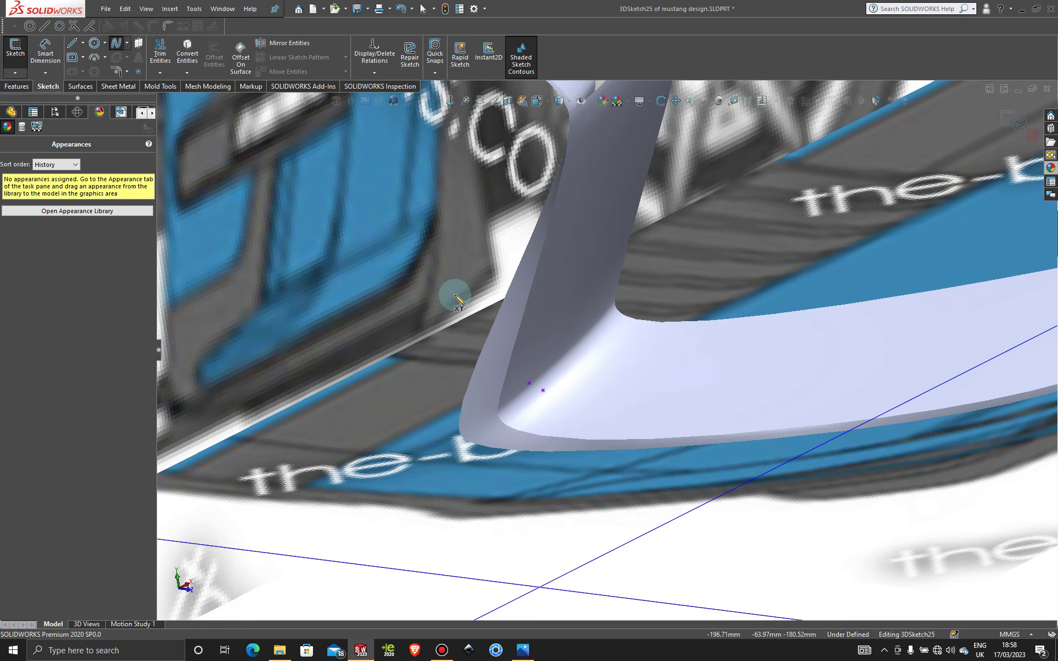
pyautogui.click(530, 384)
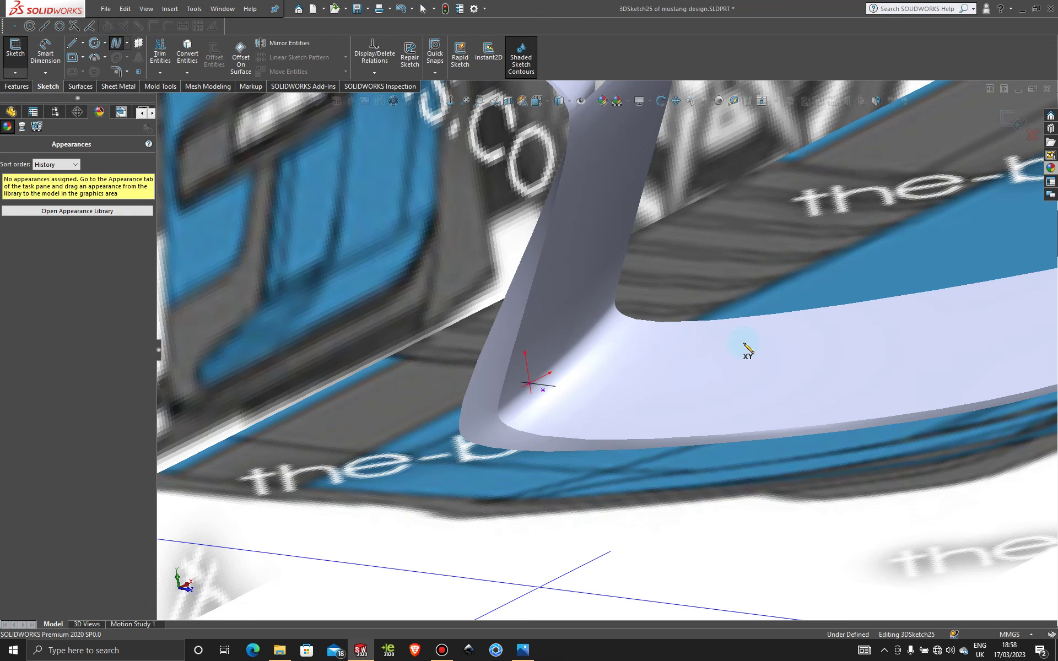
pyautogui.scroll(3, 746, 348)
pyautogui.scroll(5, 746, 348)
pyautogui.scroll(-5, 776, 336)
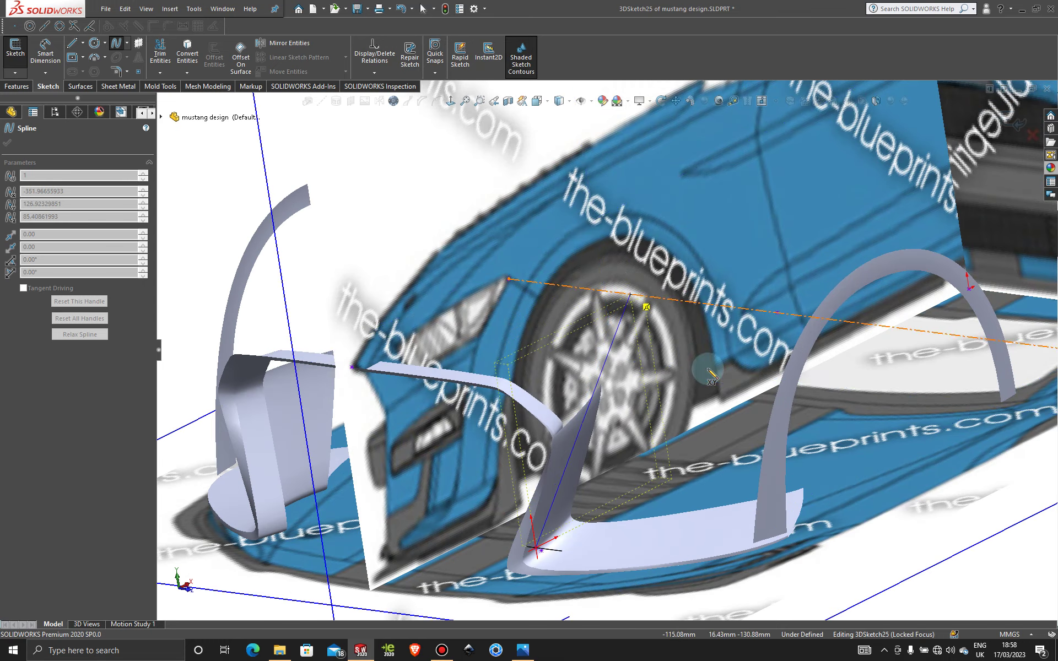
pyautogui.click(777, 313)
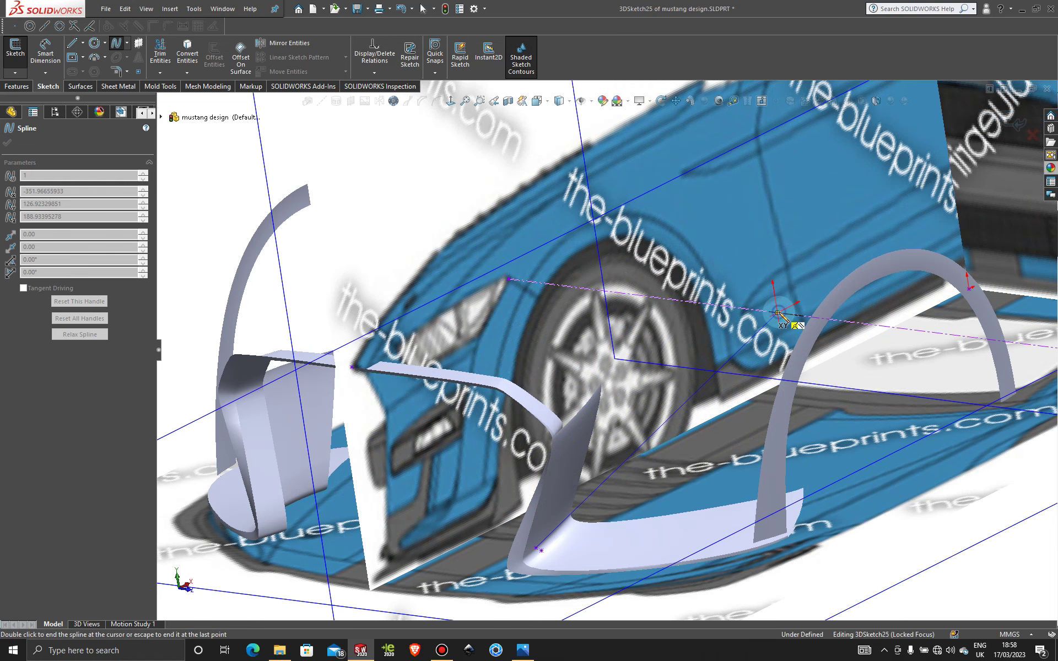
pyautogui.press('Escape')
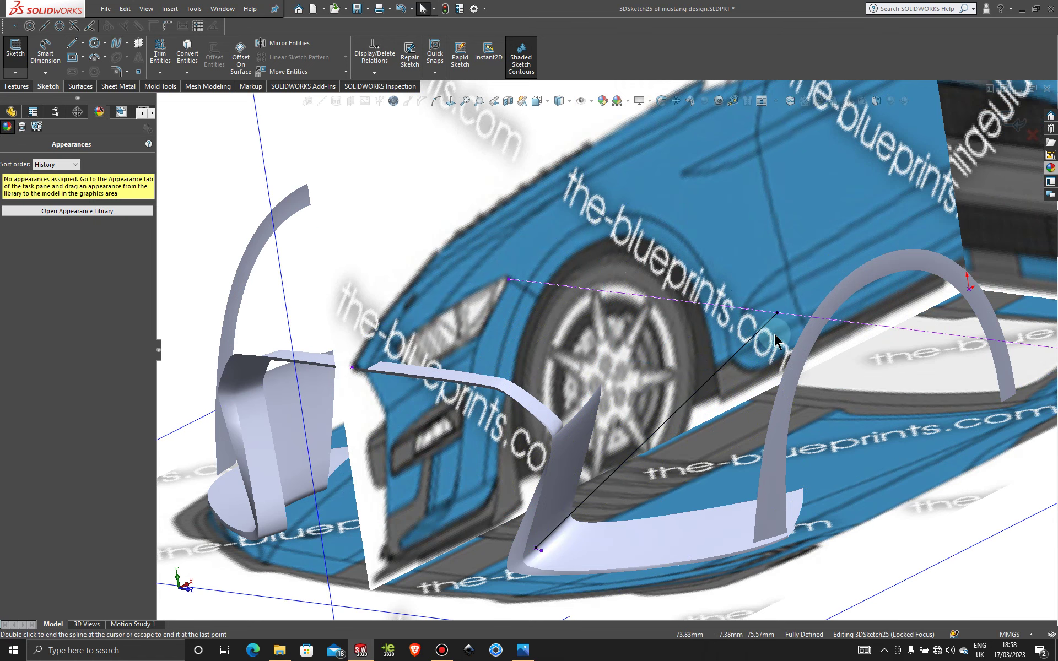
pyautogui.press('z')
pyautogui.moveTo(647, 422); pyautogui.dragTo(697, 361, button='middle')
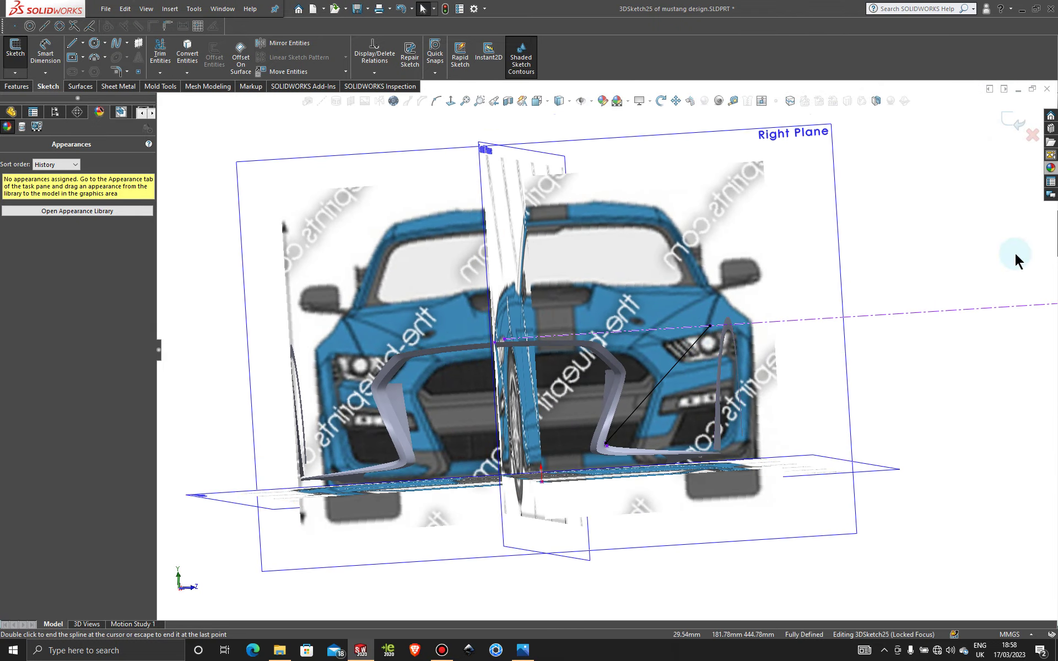
pyautogui.moveTo(716, 358); pyautogui.dragTo(628, 402, button='middle')
pyautogui.press('Escape')
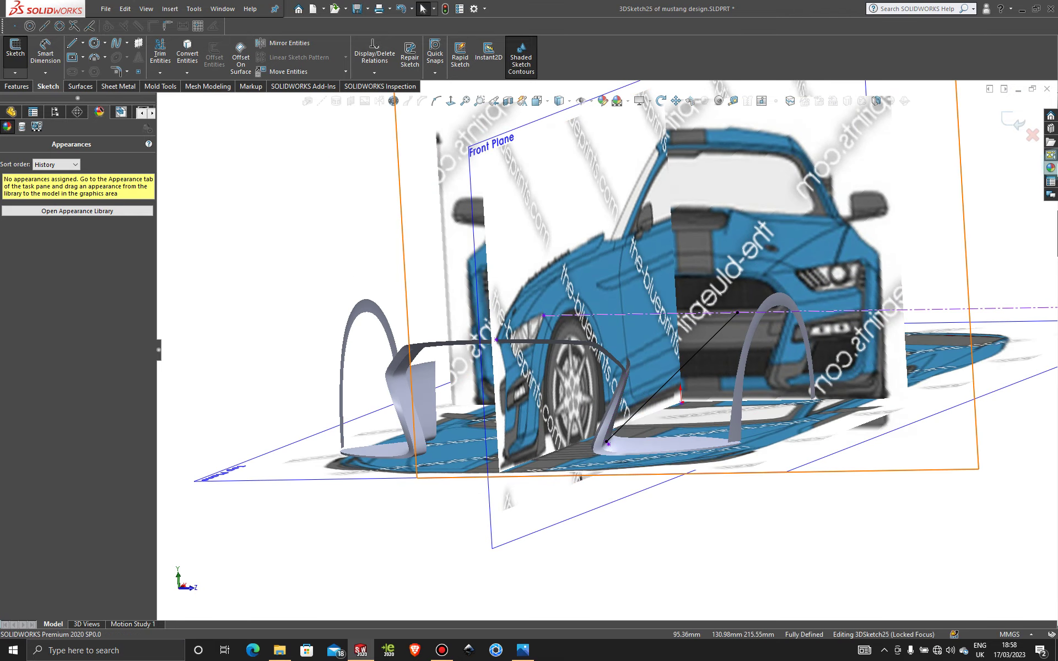
# - Apply the blue glass appearance to the whole part again
pyautogui.click(1052, 168)
pyautogui.moveTo(962, 381); pyautogui.dragTo(648, 451)
pyautogui.click(661, 444)
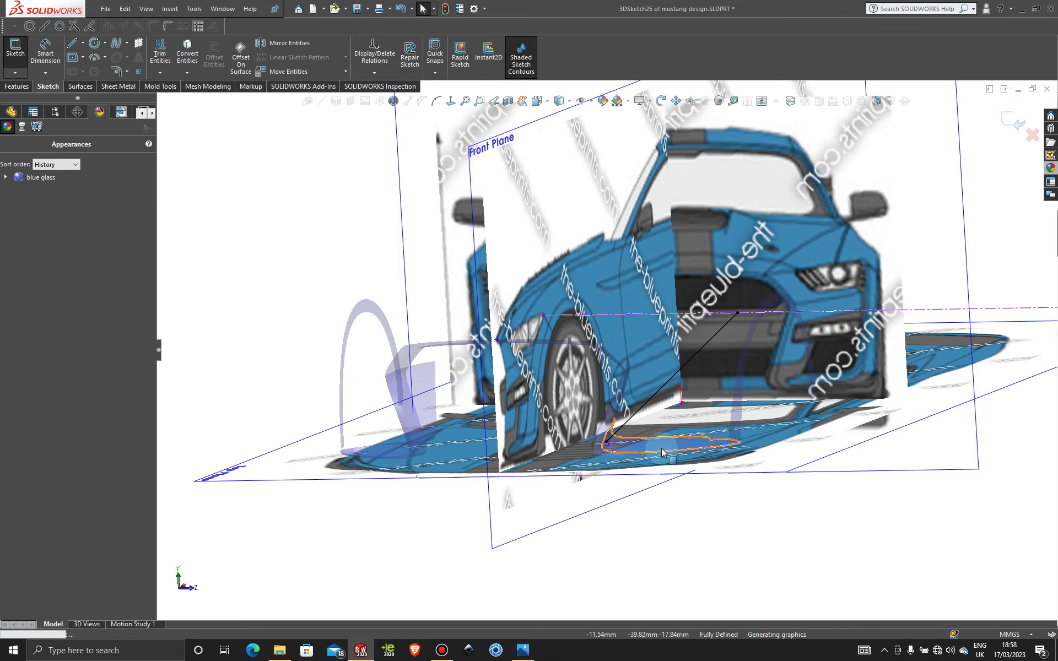
# - Place four sketch points along the diagonal spline, spaced between the headlight centerline and the lower bumper corner
pyautogui.hotkey('ctrl', '1')
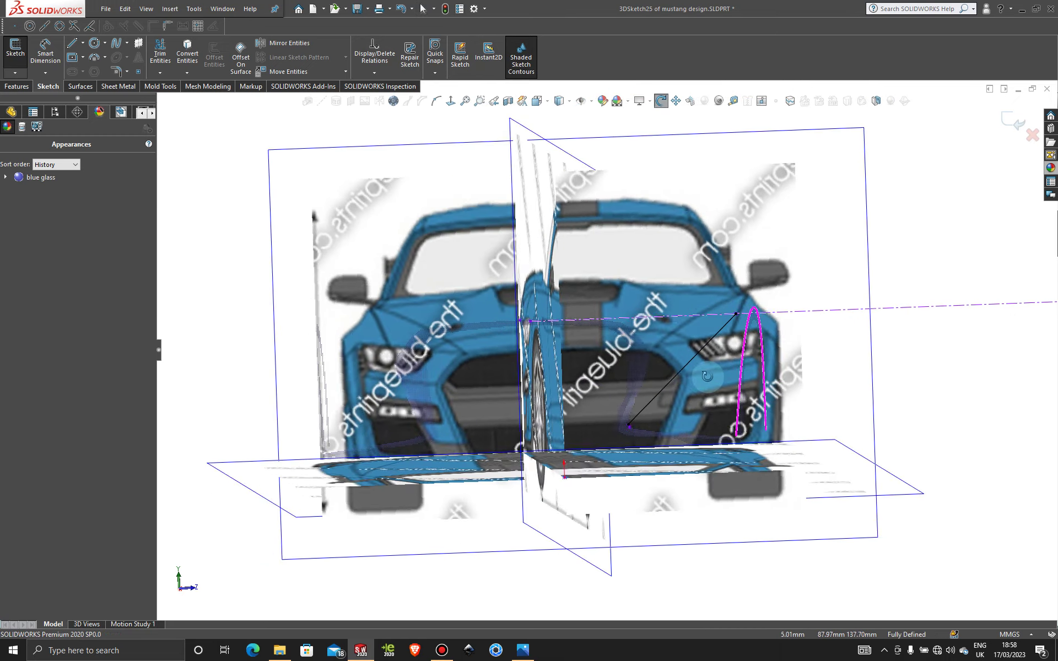
pyautogui.press('space')
pyautogui.hotkey('ctrl', '3')
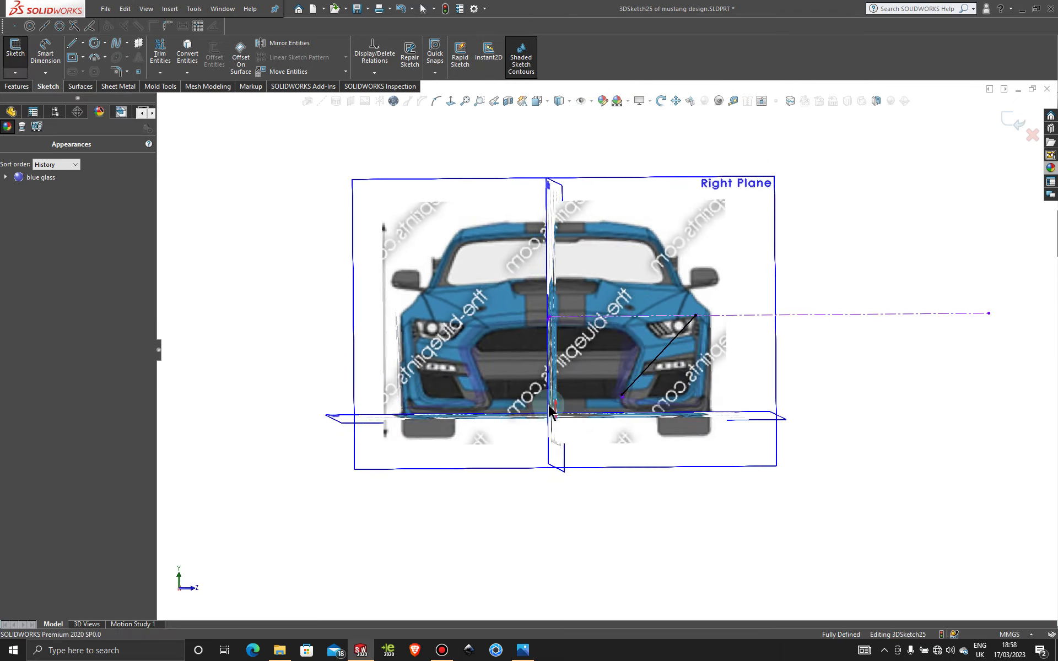
pyautogui.scroll(-5, 587, 370)
pyautogui.scroll(-2, 637, 412)
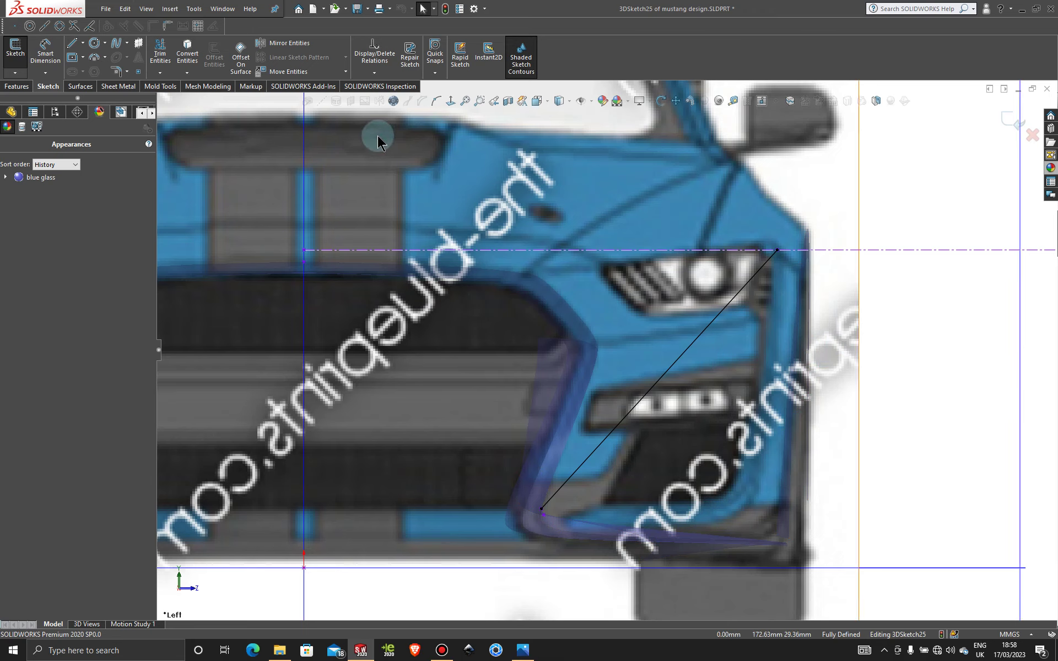
pyautogui.click(435, 101)
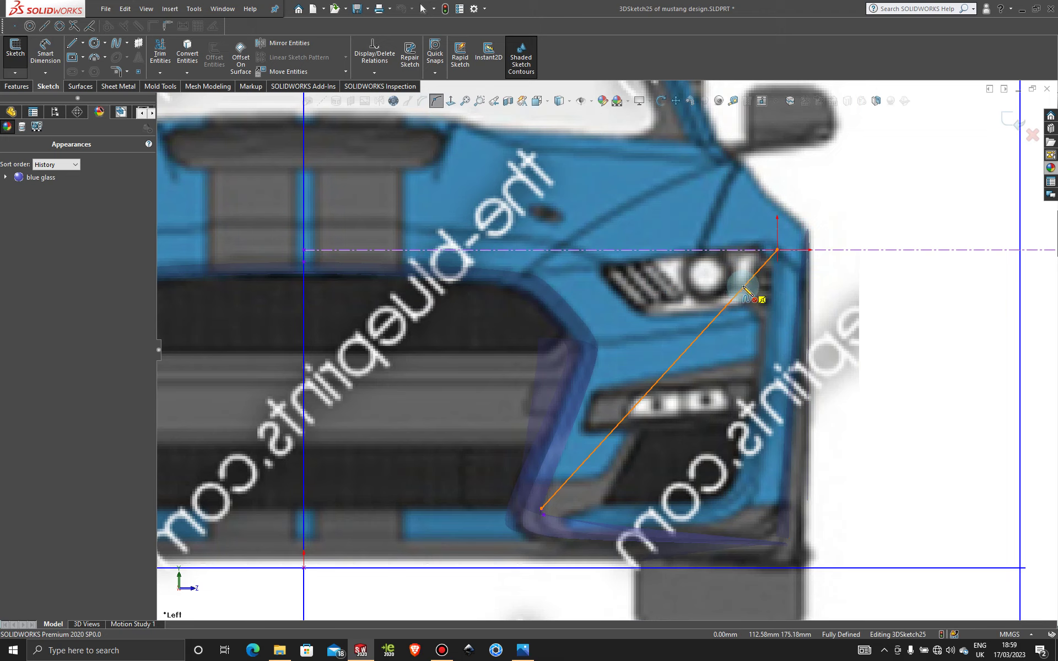
pyautogui.press('Escape')
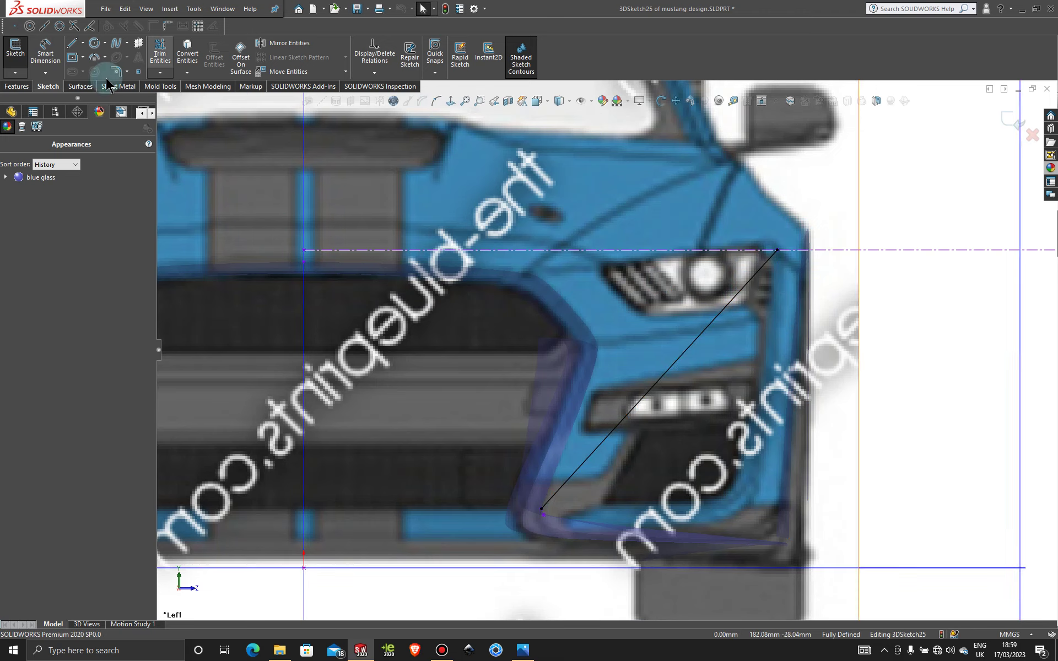
pyautogui.click(138, 71)
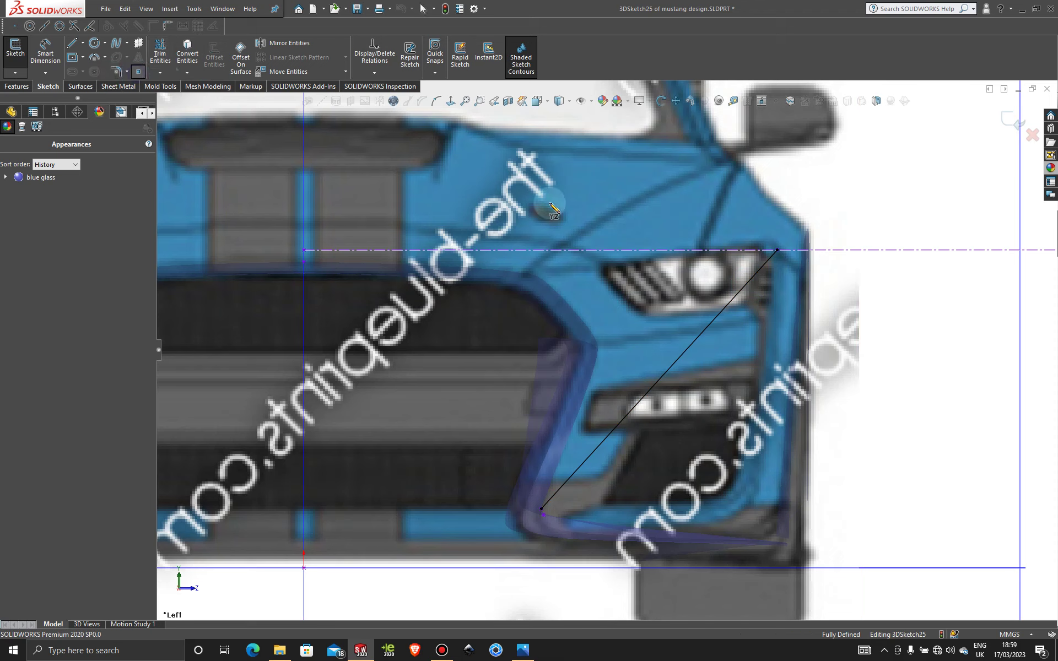
pyautogui.click(736, 298)
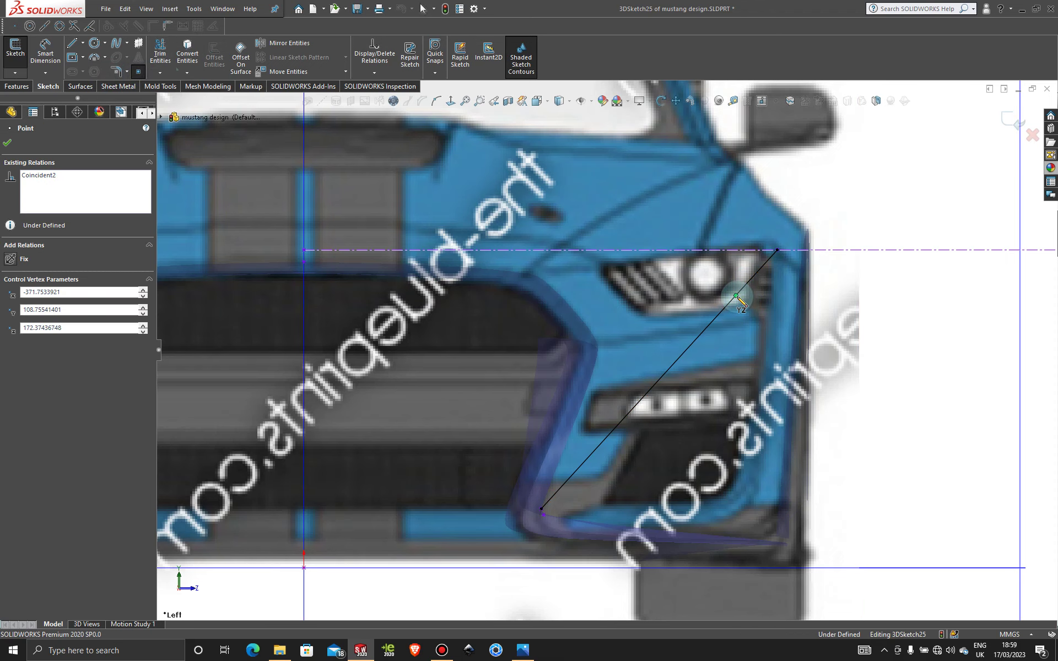
pyautogui.click(697, 338)
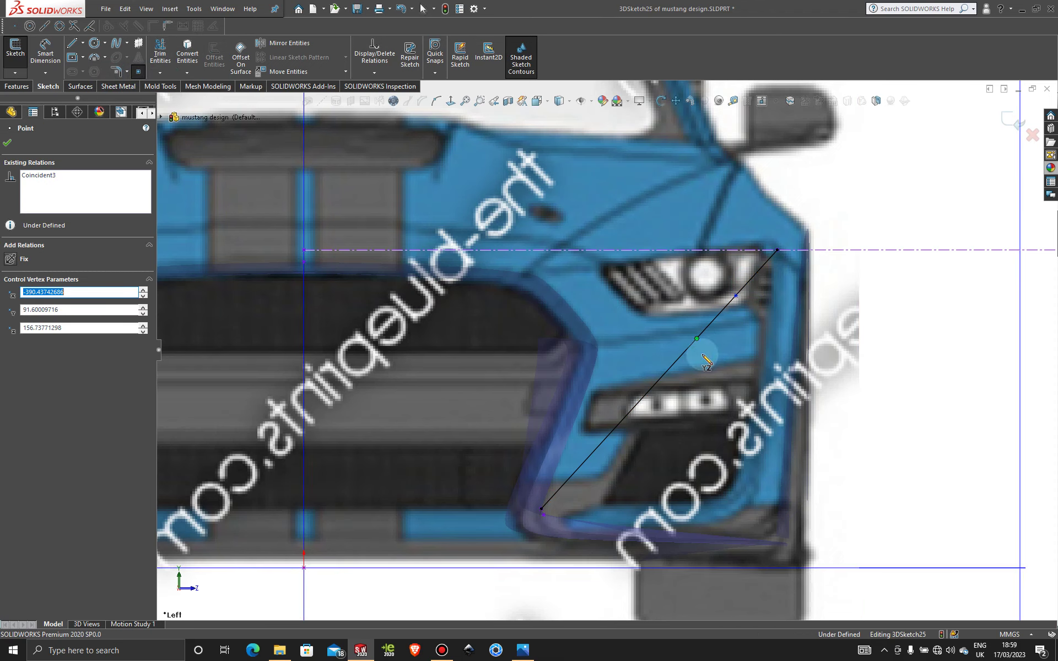
pyautogui.click(639, 402)
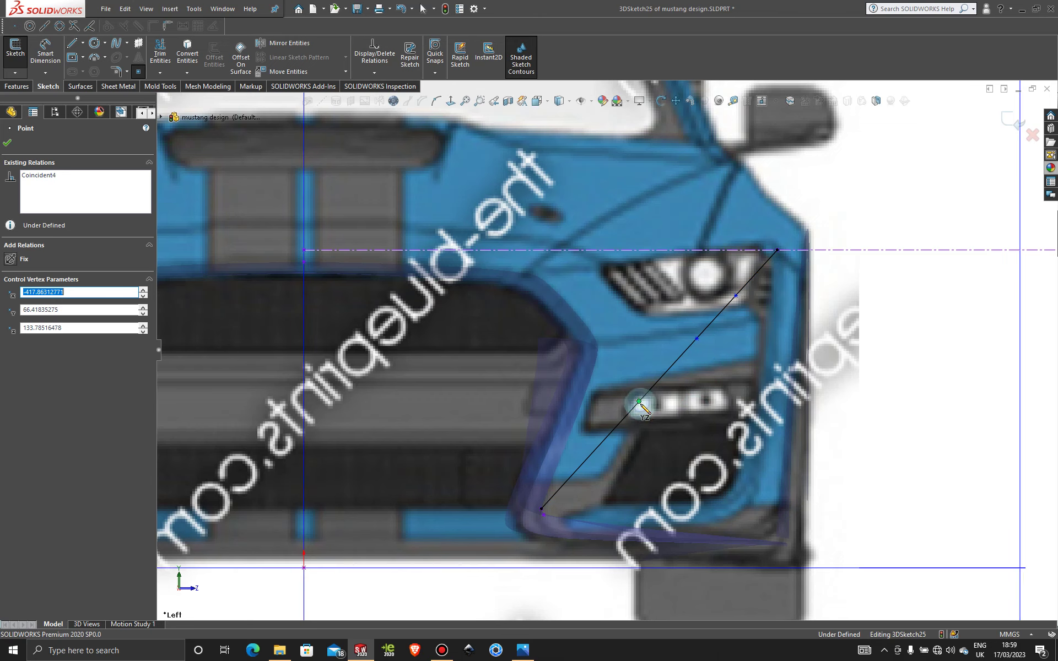
pyautogui.click(588, 457)
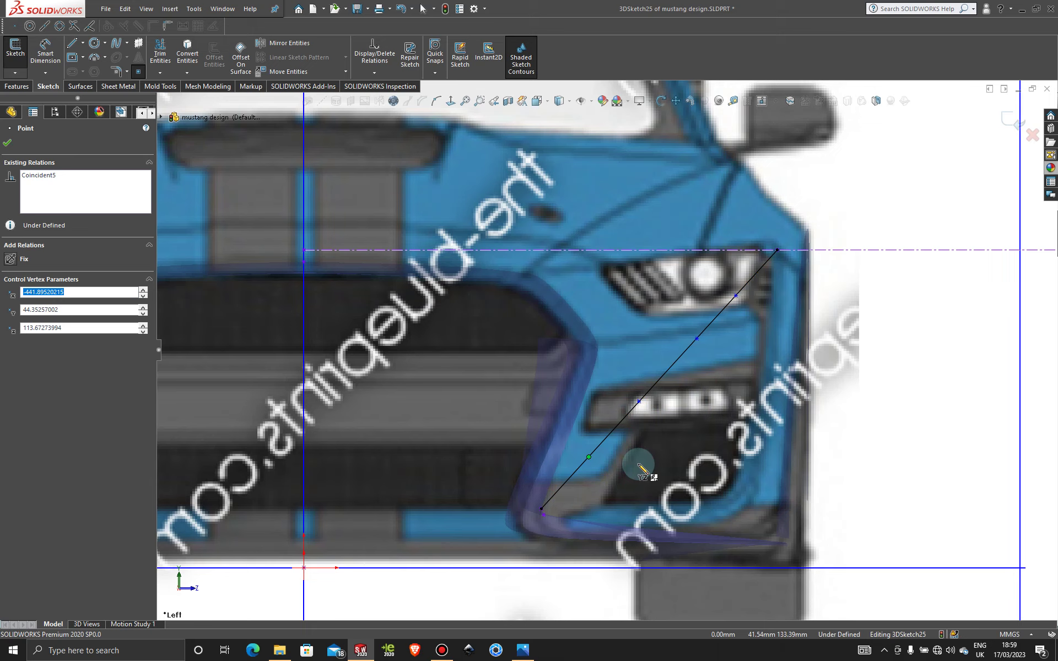
pyautogui.press('Escape')
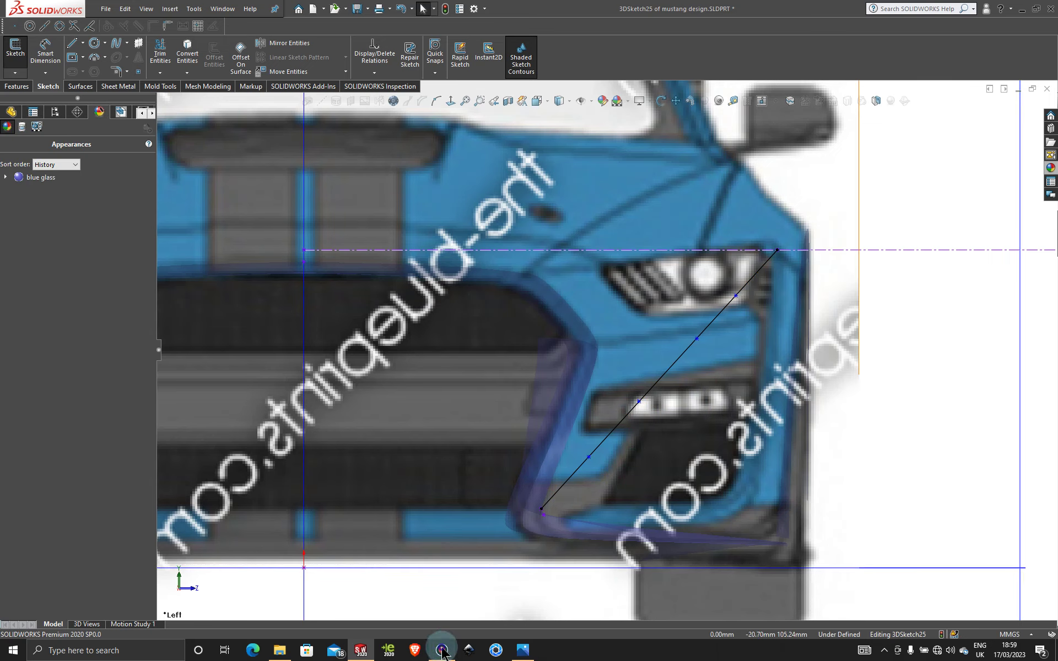
pyautogui.click(442, 649)
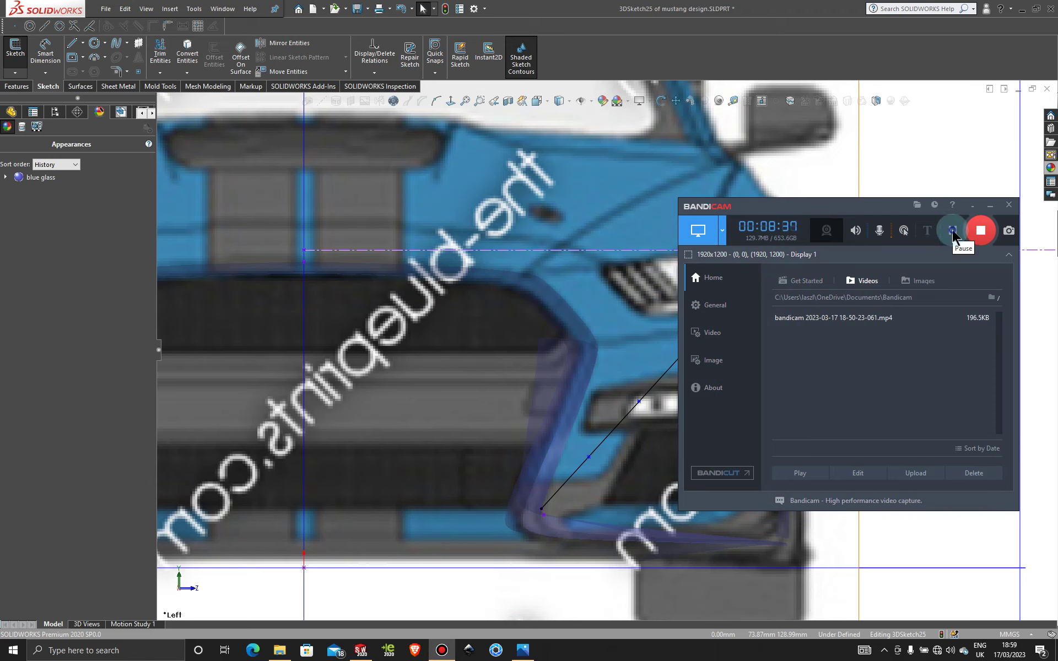
pyautogui.click(991, 207)
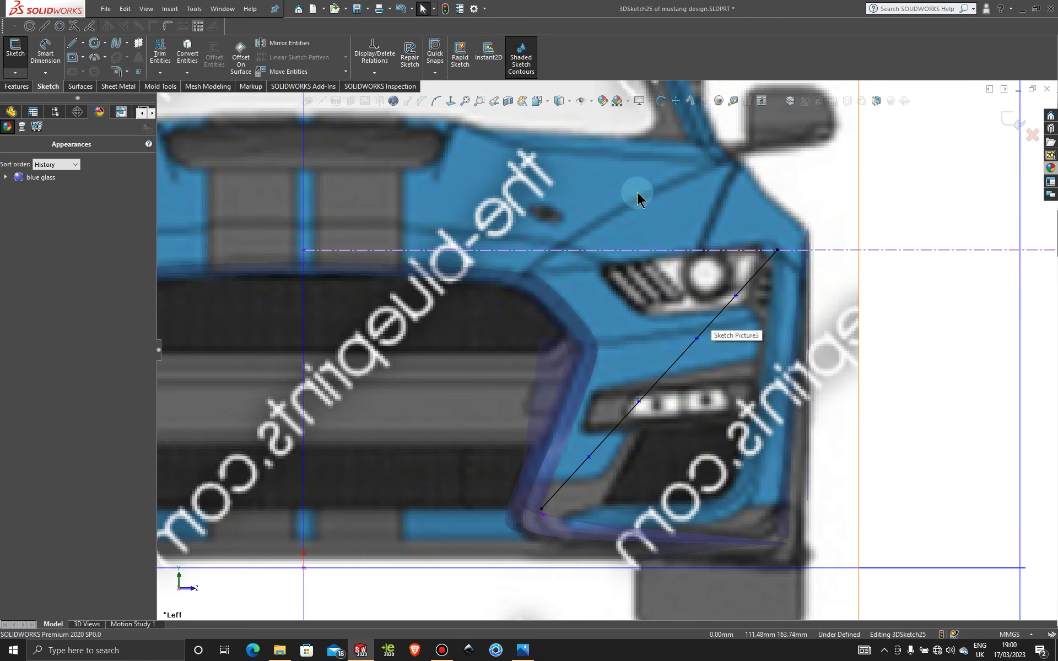
# - Adjust the diagonal spline's tangent handle at its centerline end and display the spline's control polygon
pyautogui.click(715, 325)
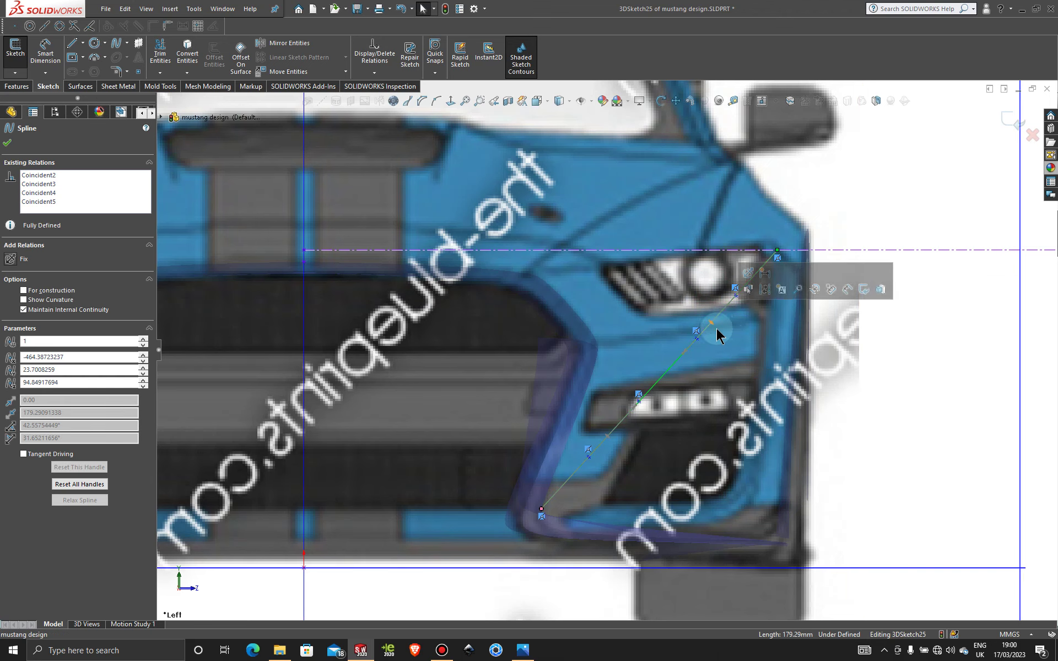
pyautogui.click(685, 359)
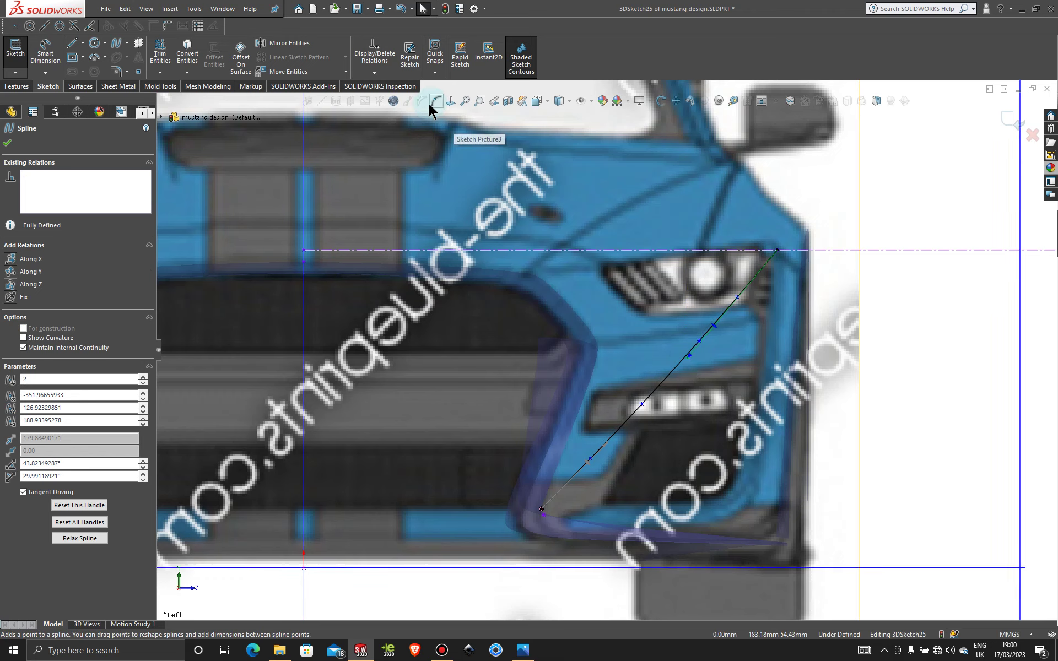
pyautogui.click(671, 365)
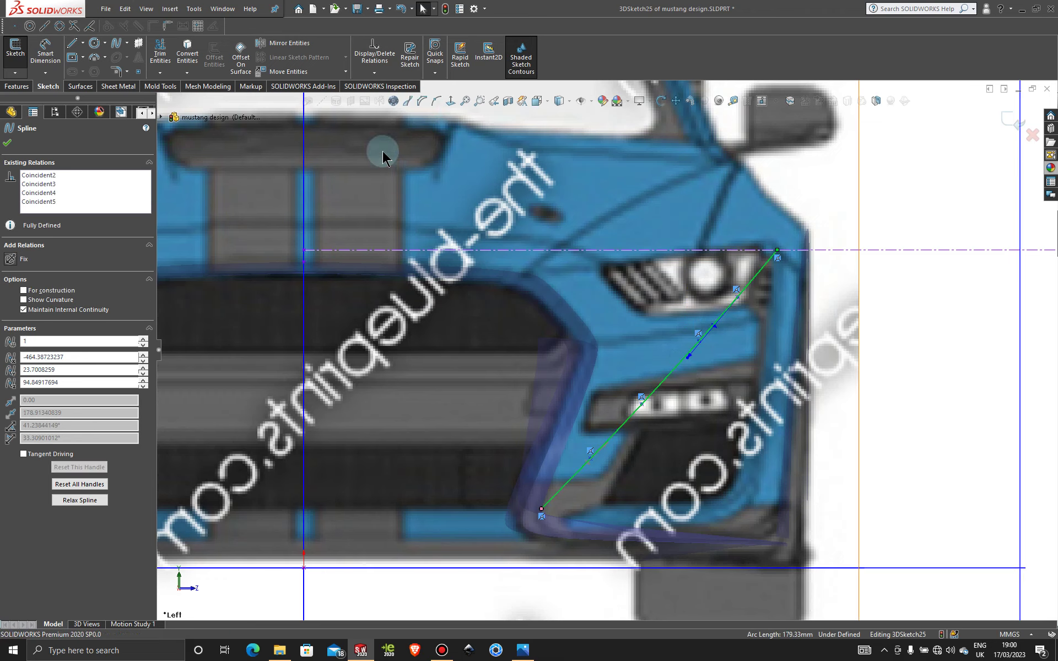
pyautogui.click(421, 102)
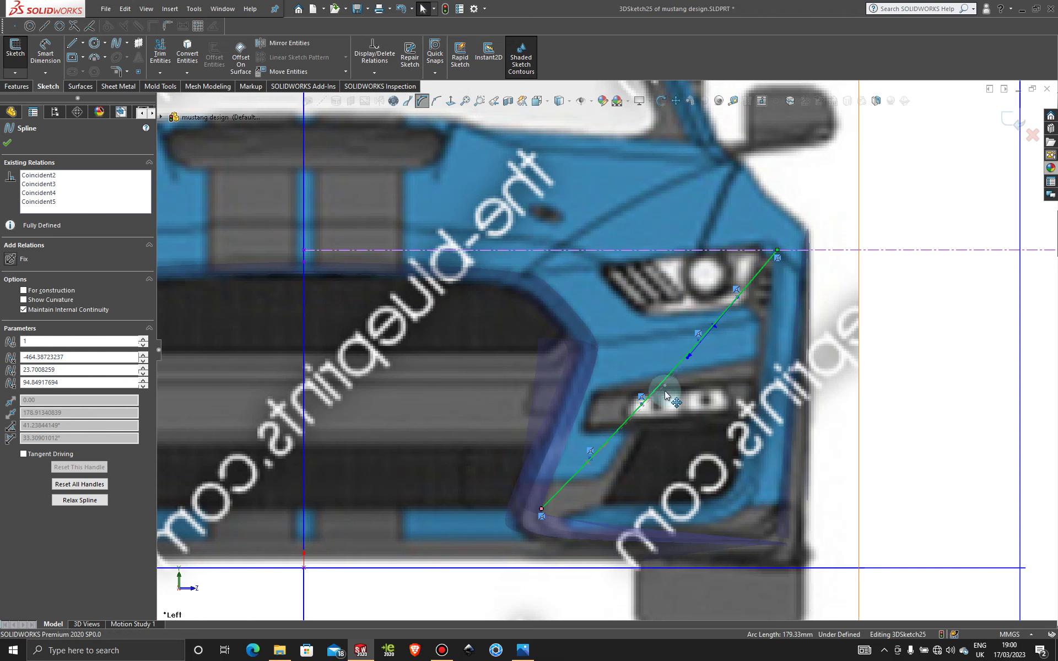
pyautogui.click(664, 385)
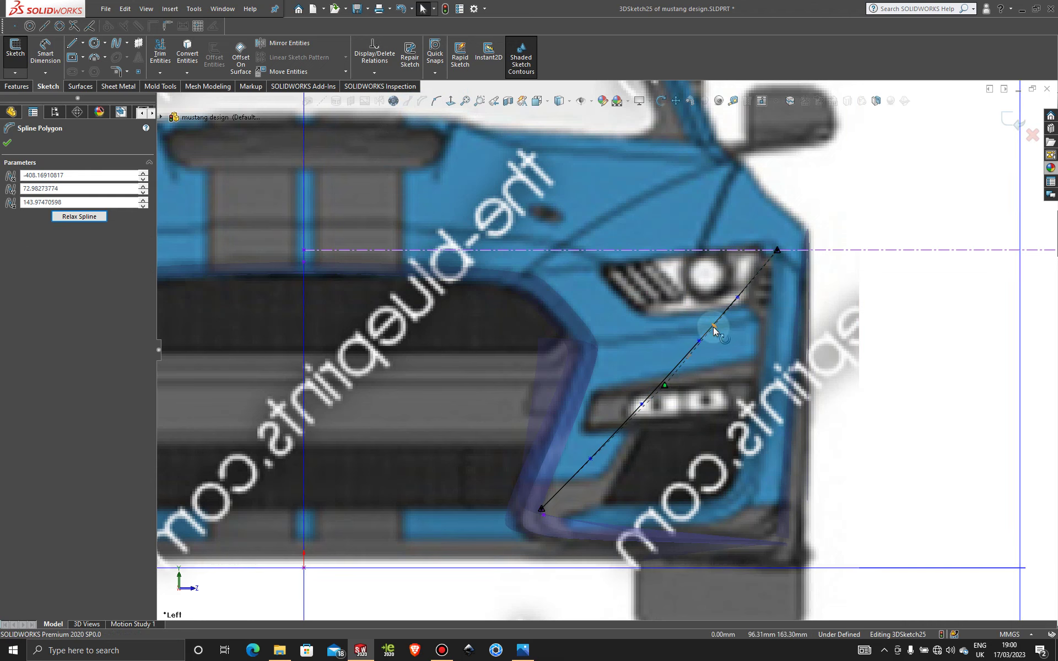
# - Exit the 3D sketch and examine the diagonal spline against the blueprints from several angles
pyautogui.click(1007, 119)
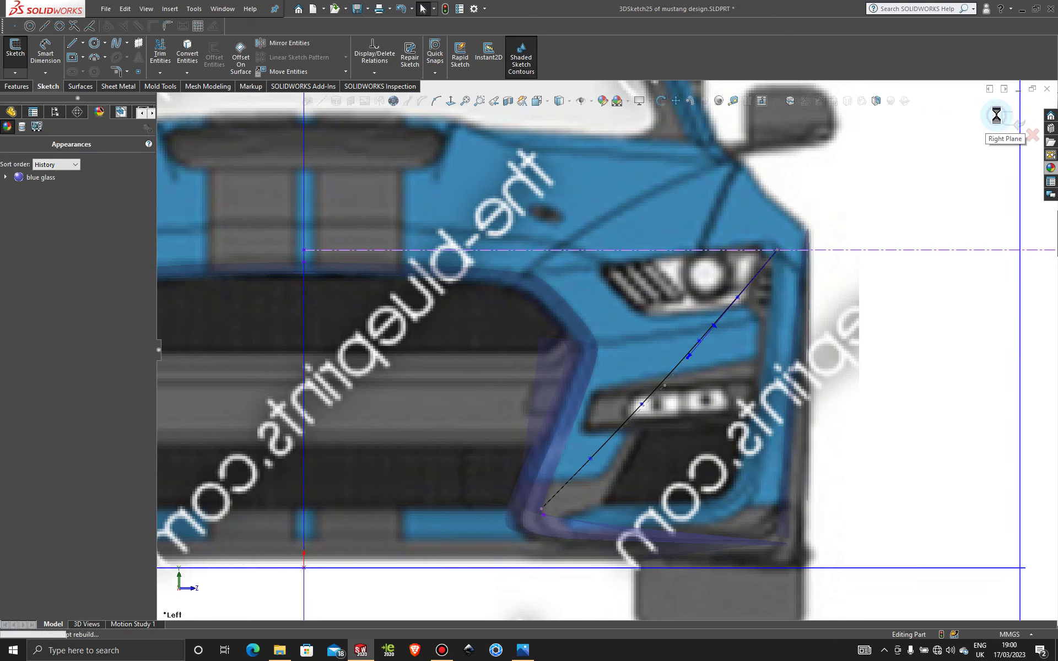
pyautogui.click(678, 363)
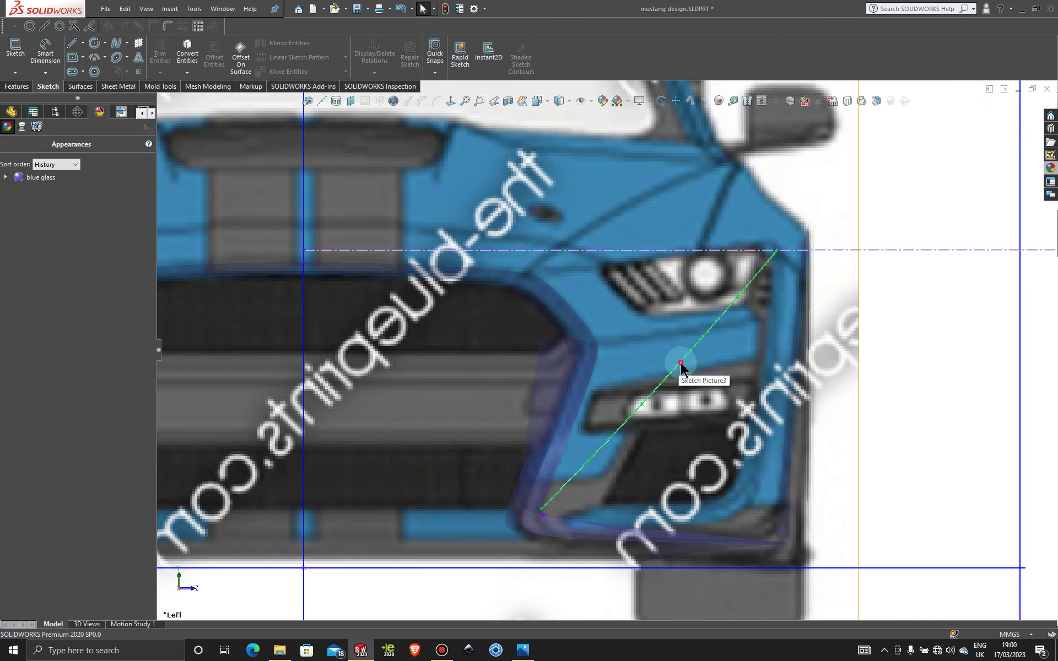
pyautogui.rightClick(681, 366)
pyautogui.click(916, 193)
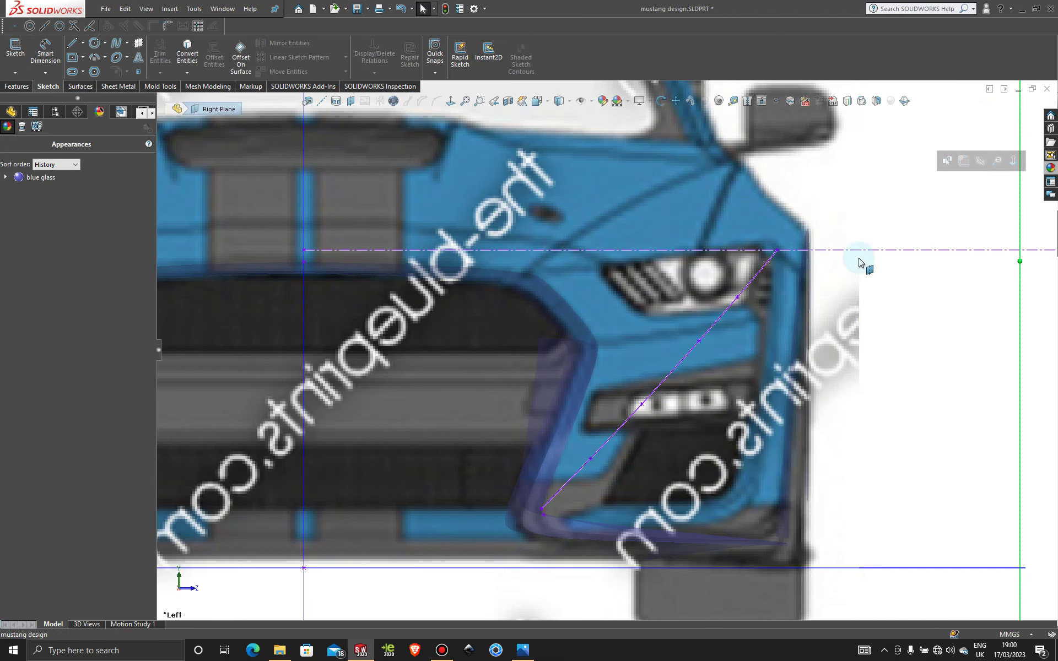
pyautogui.scroll(-2, 935, 349)
pyautogui.moveTo(715, 355)
pyautogui.mouseDown(button='middle')
pyautogui.moveTo(658, 374)
pyautogui.moveTo(636, 369)
pyautogui.mouseUp(button='middle')
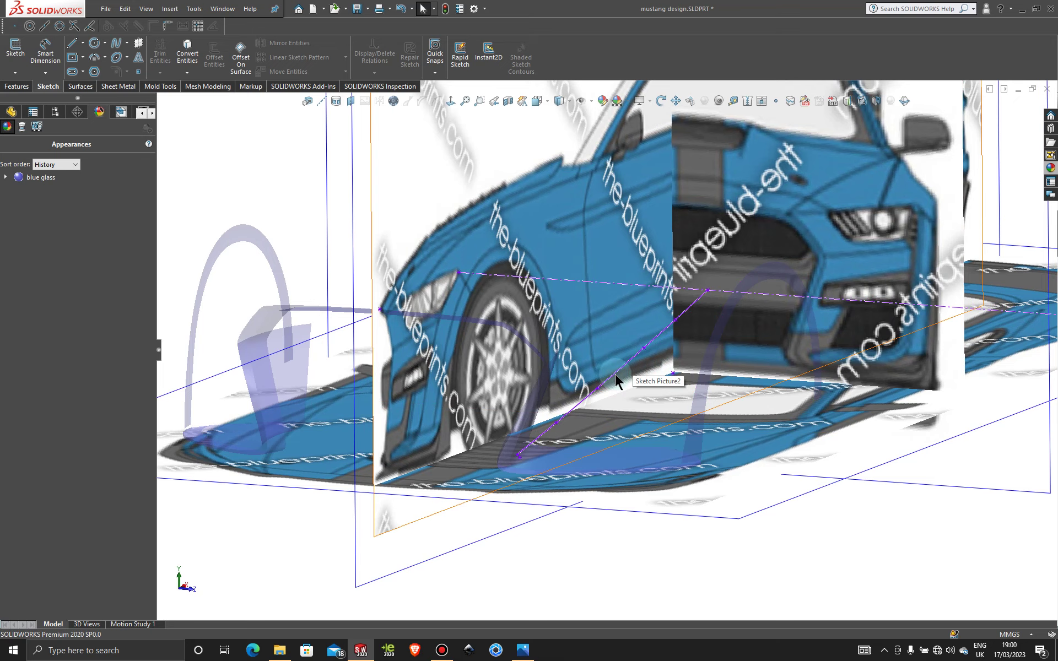
pyautogui.press('f')
pyautogui.moveTo(718, 408); pyautogui.dragTo(758, 485, button='middle')
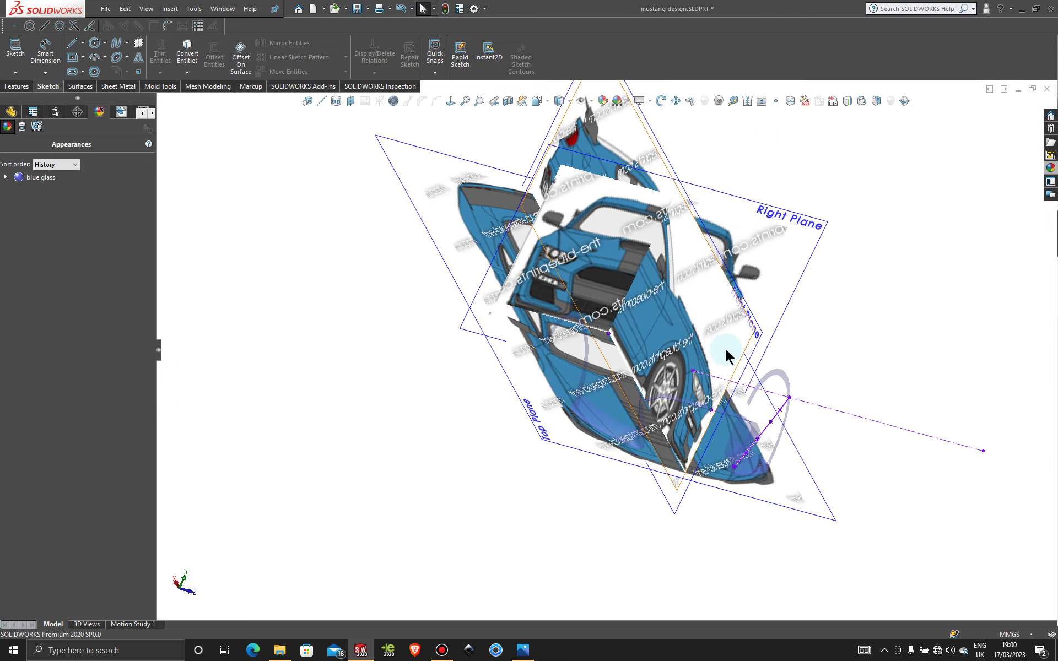
pyautogui.scroll(-3, 774, 422)
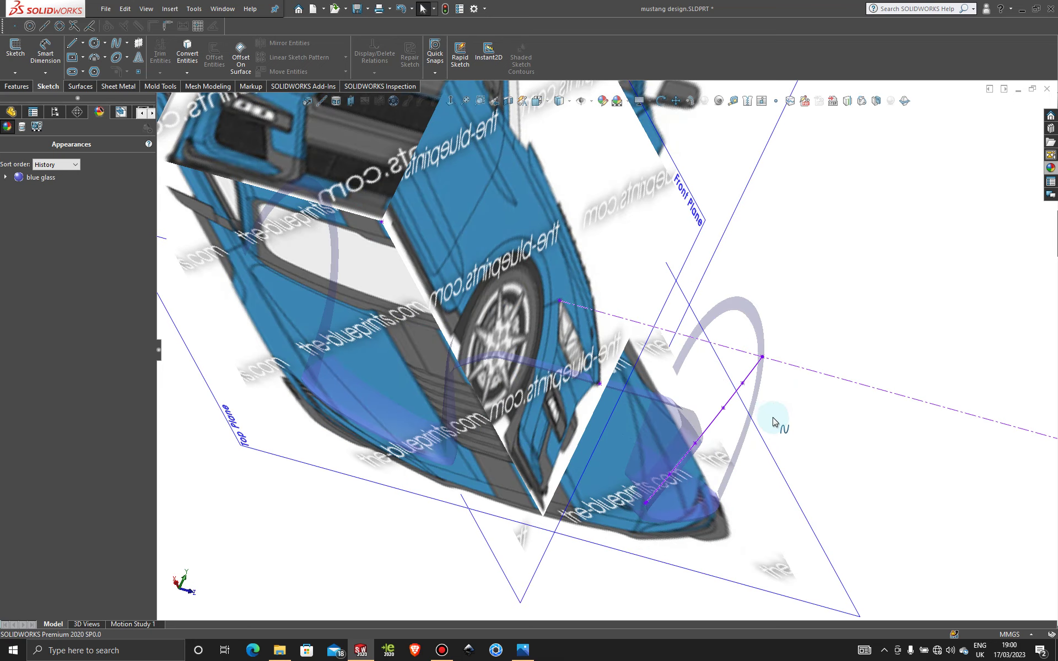
# - Reopen the diagonal spline's 3D sketch and delete the third sketch point from the centerline end
pyautogui.rightClick(717, 418)
pyautogui.click(737, 386)
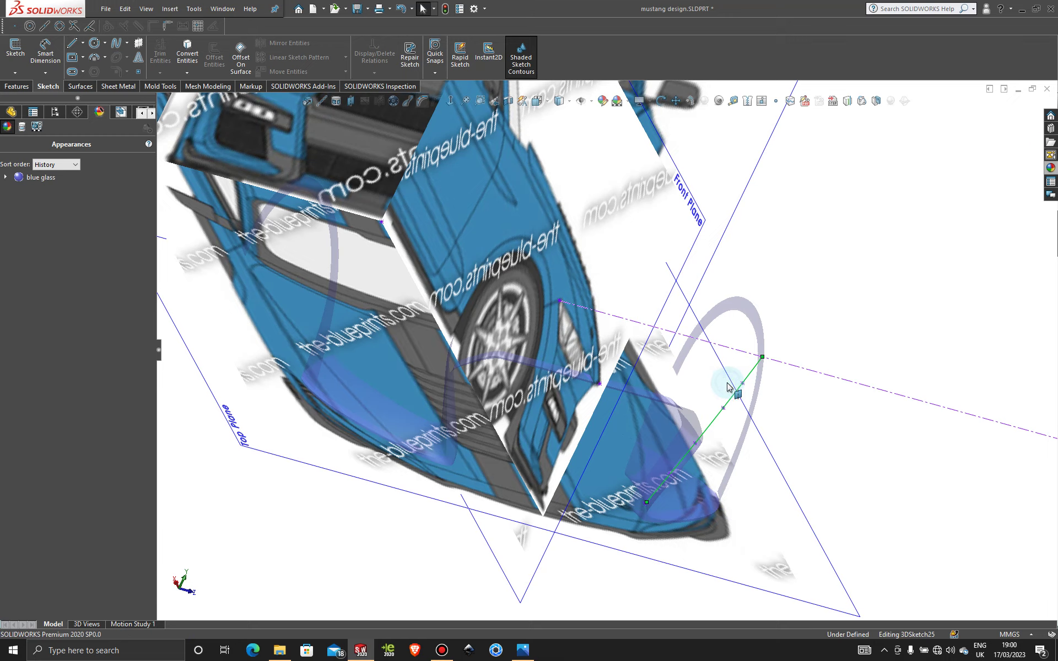
pyautogui.moveTo(714, 403); pyautogui.dragTo(668, 354, button='middle')
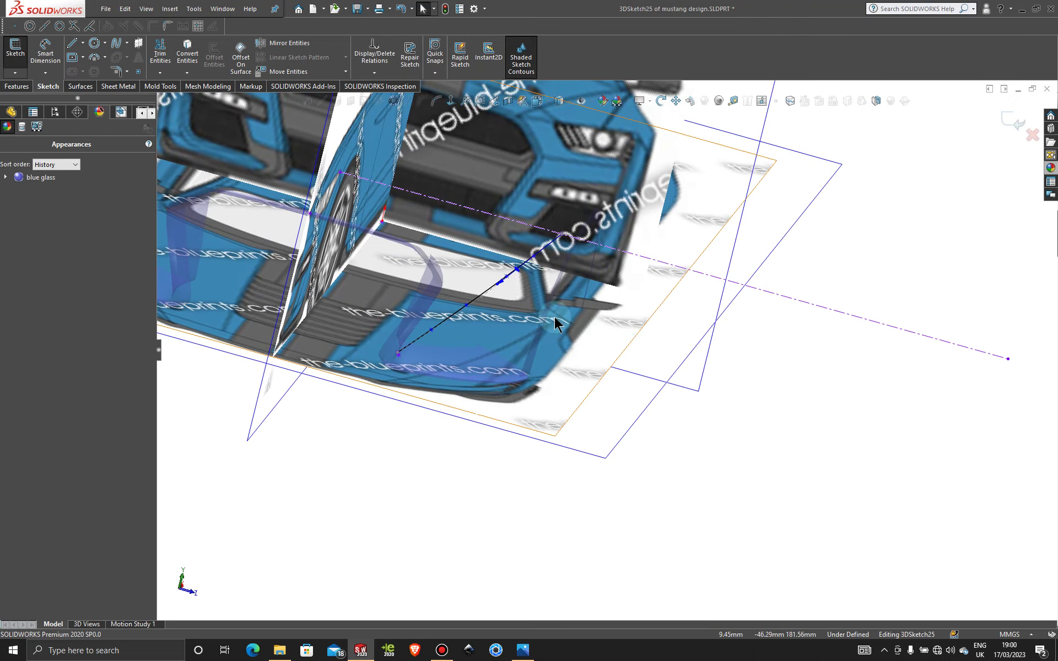
pyautogui.scroll(-5, 500, 287)
pyautogui.scroll(8, 499, 296)
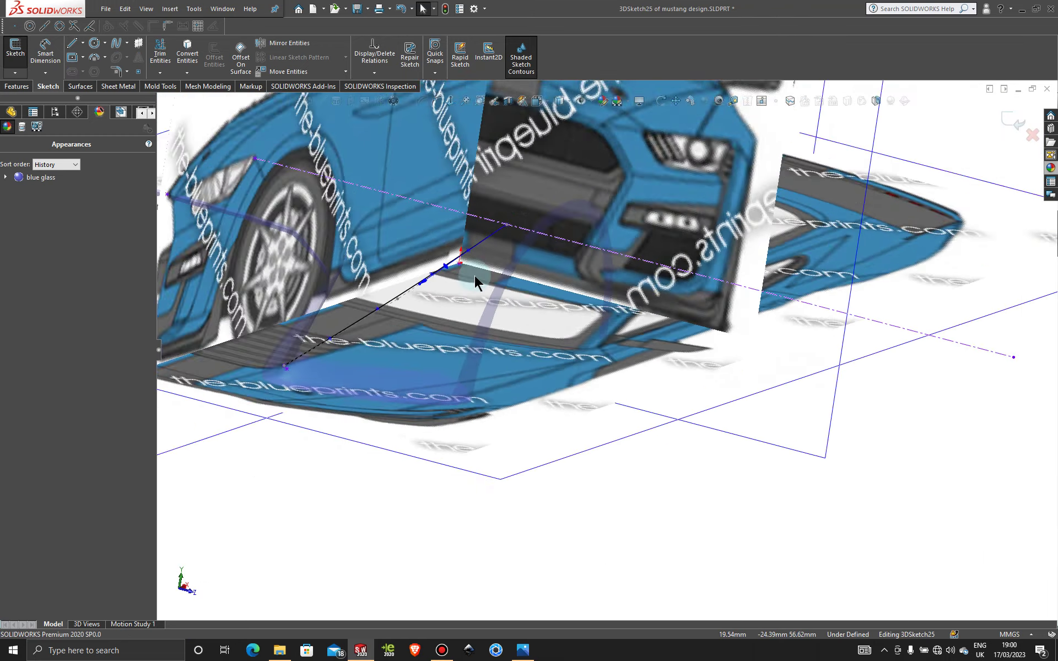
pyautogui.scroll(-6, 557, 457)
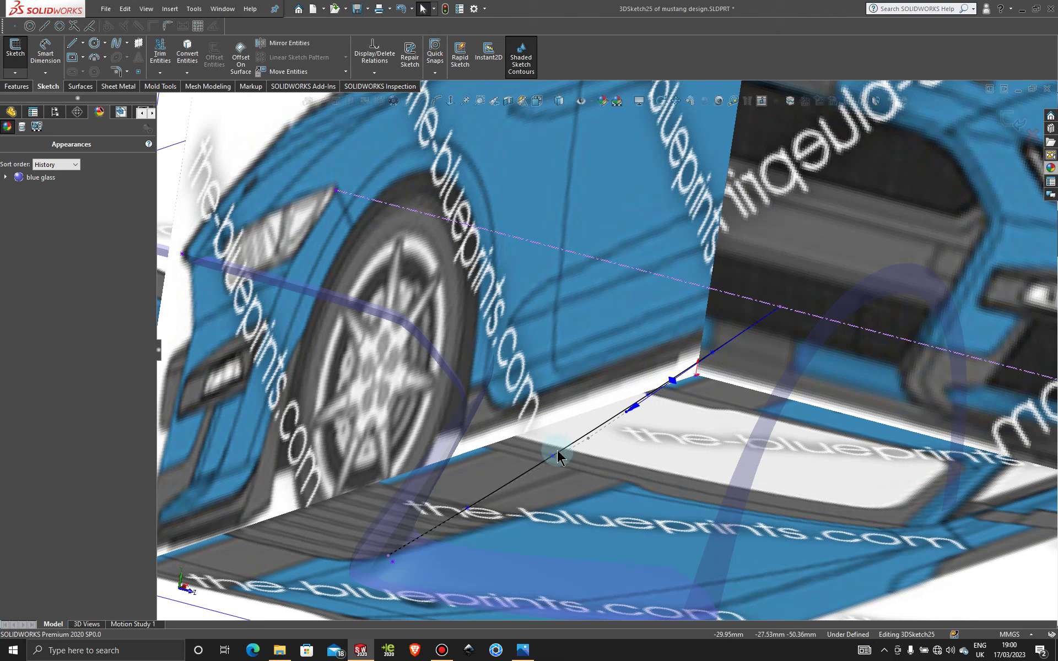
pyautogui.click(590, 432)
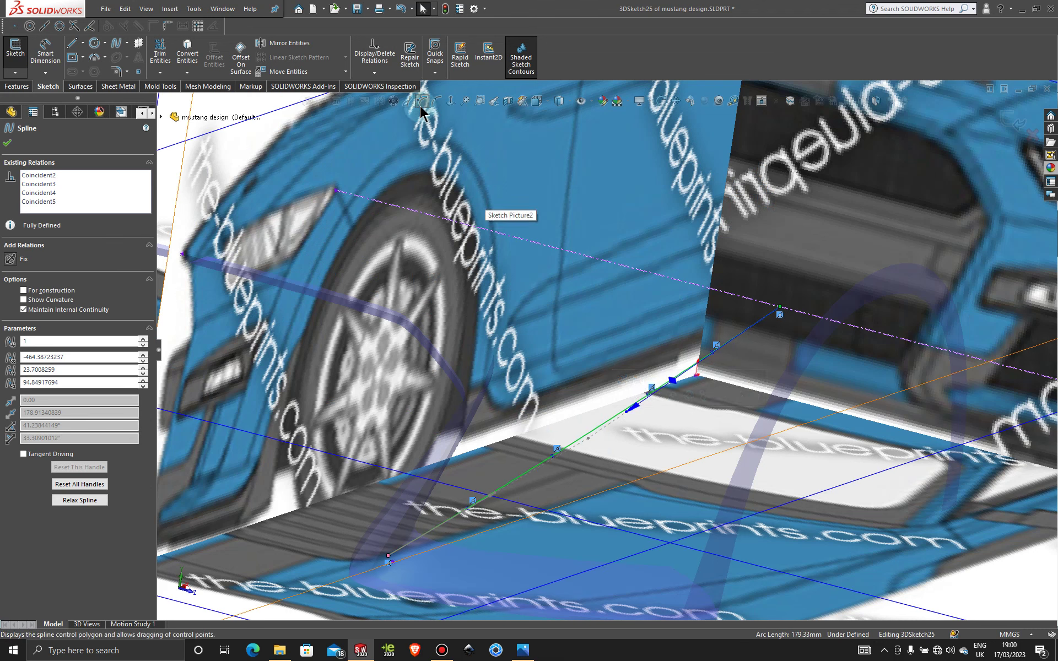
pyautogui.rightClick(553, 459)
pyautogui.click(576, 543)
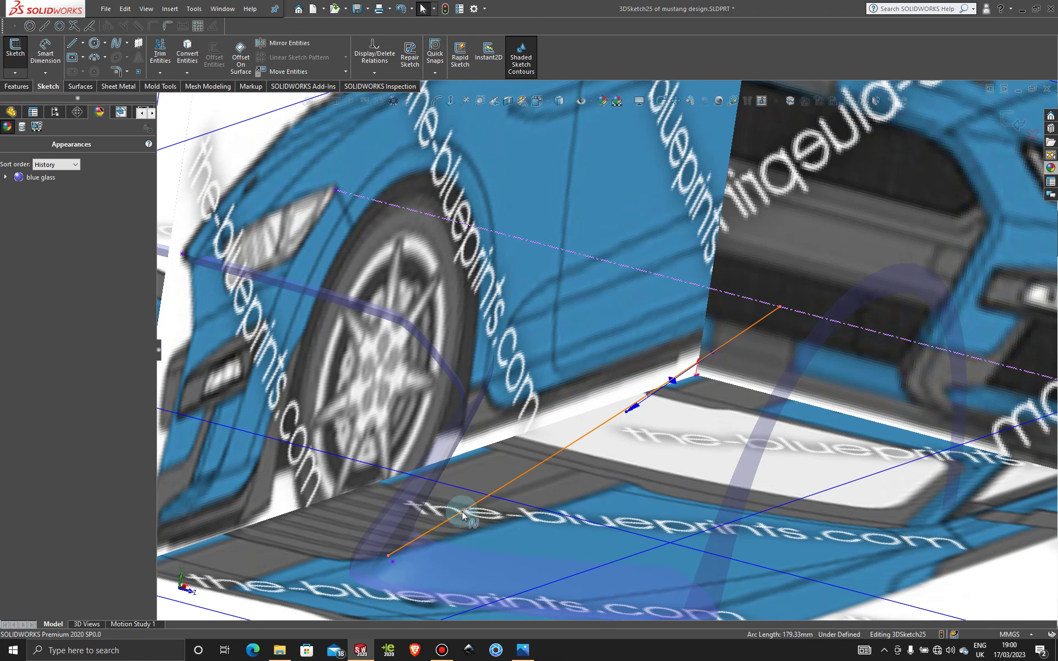
# - Insert four spline points along the diagonal spline, spaced from near the lower bumper corner to near the headlight centerline end
pyautogui.moveTo(565, 432); pyautogui.dragTo(584, 419, button='middle')
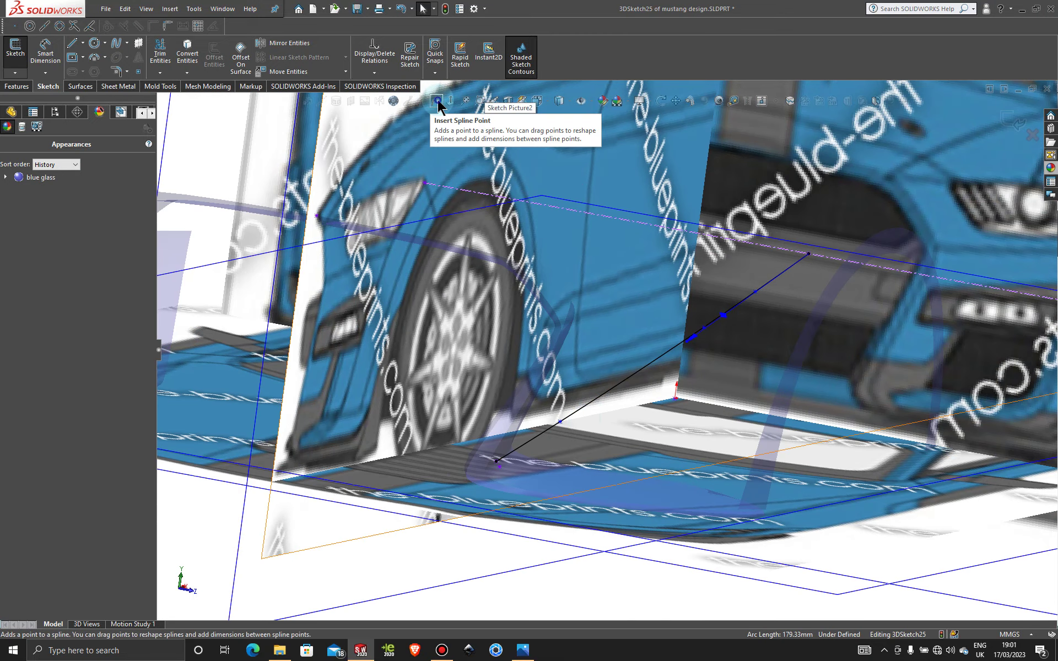
pyautogui.click(437, 100)
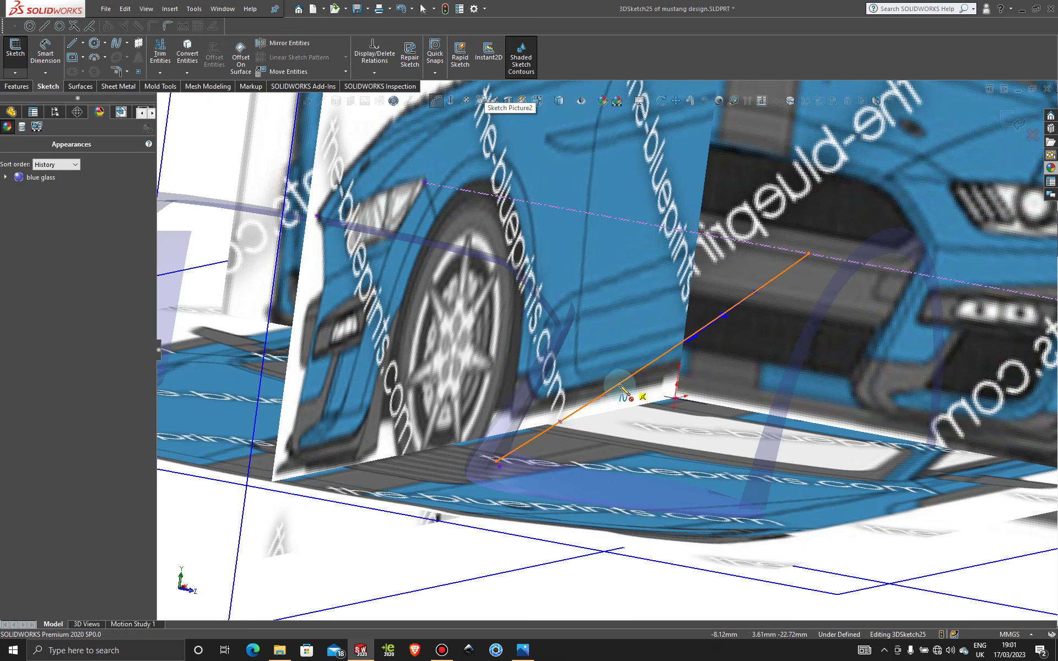
pyautogui.click(539, 435)
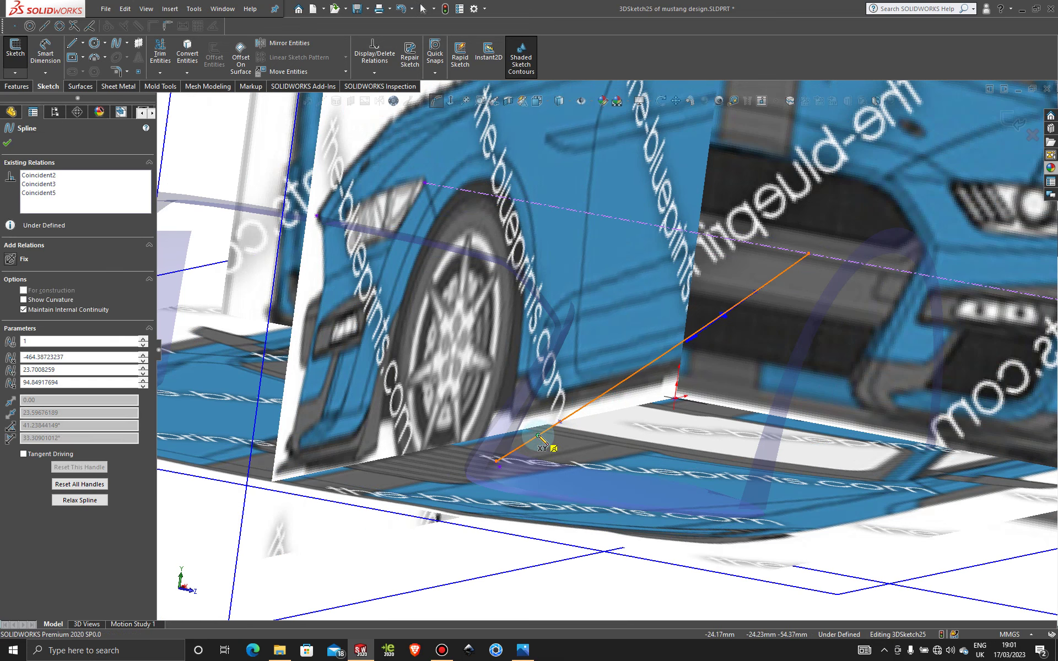
pyautogui.click(610, 390)
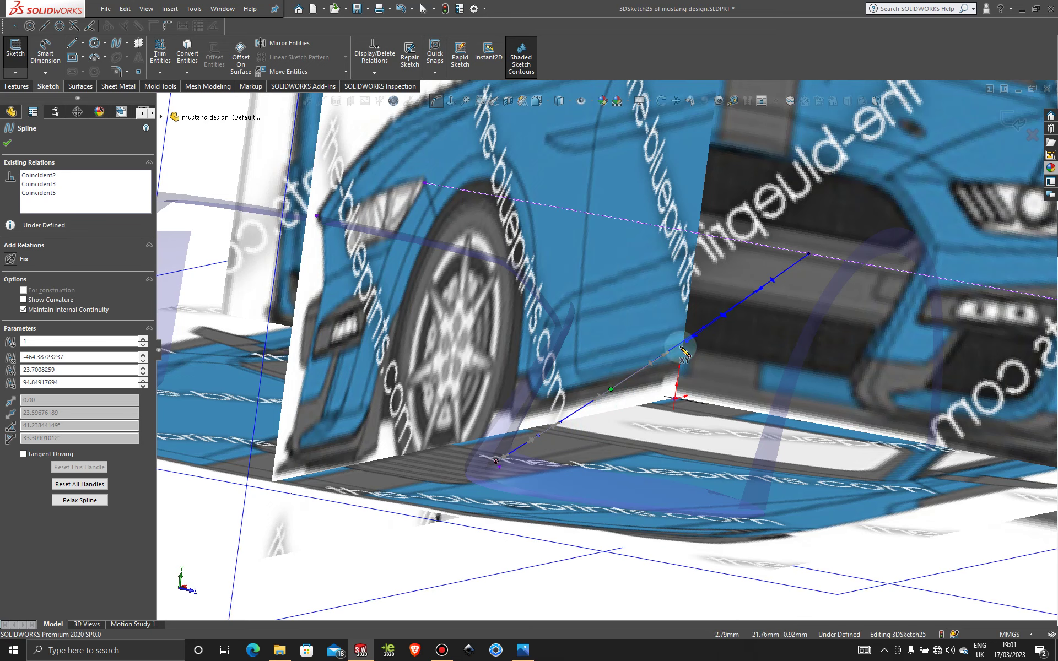
pyautogui.click(680, 344)
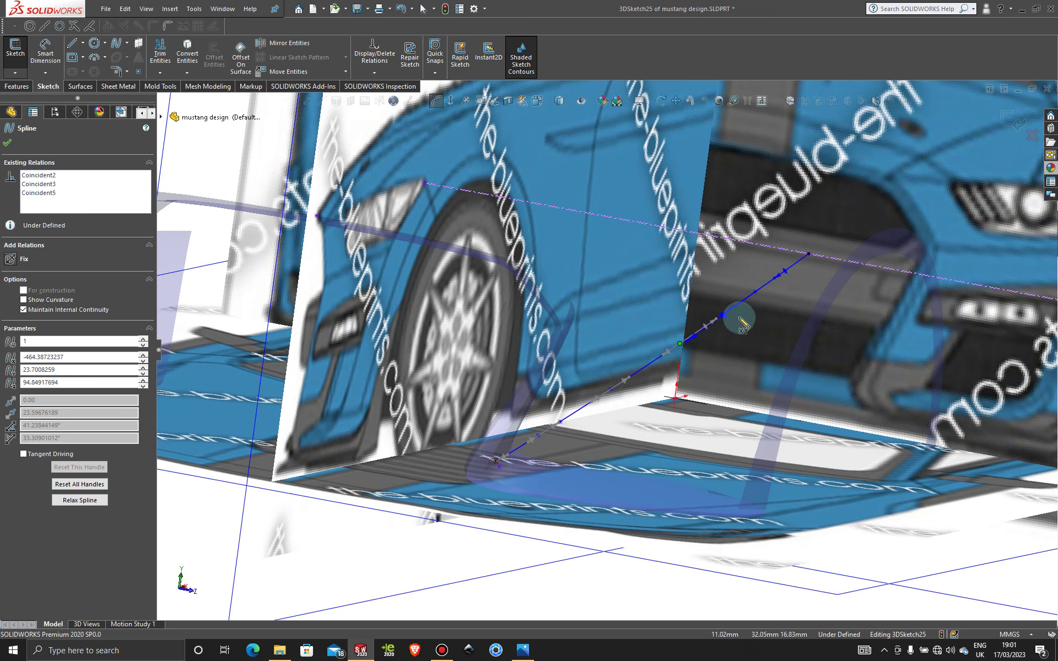
pyautogui.click(744, 300)
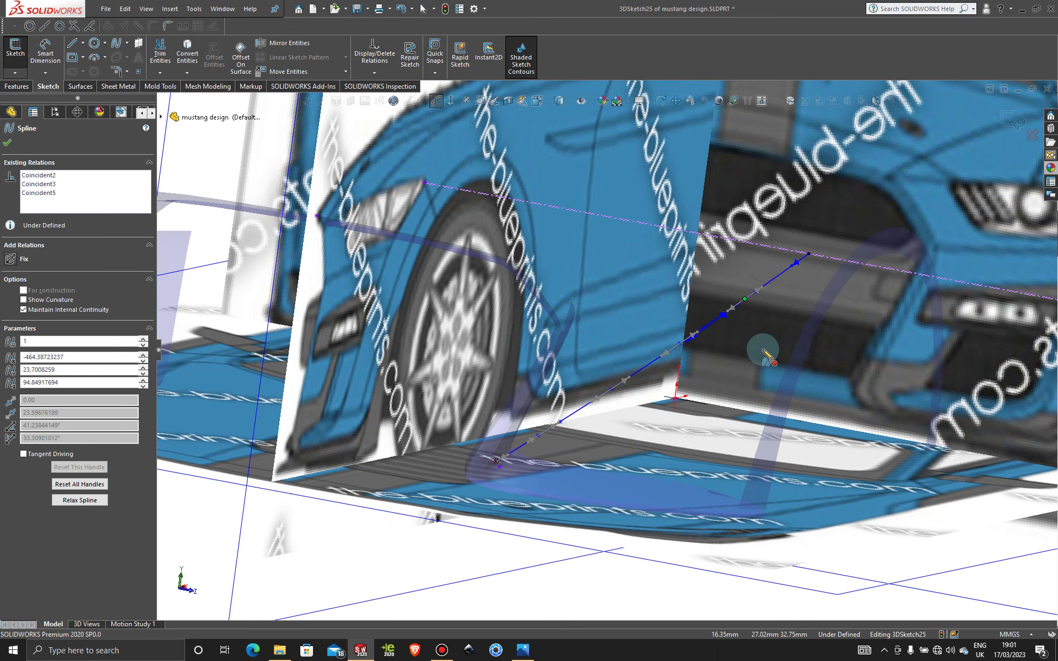
pyautogui.press('Escape')
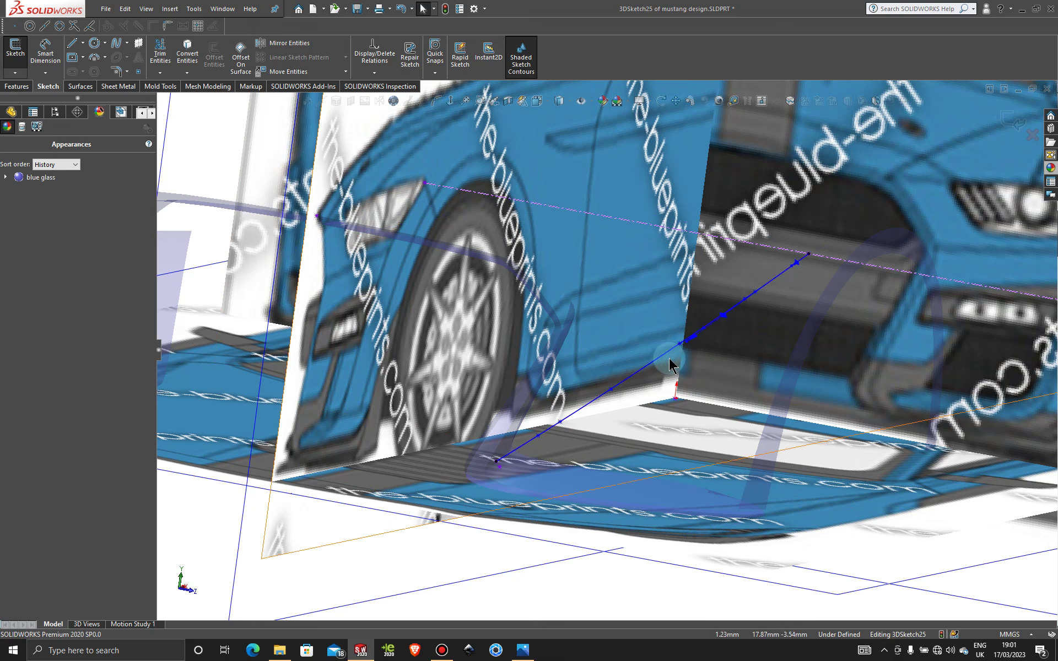
# - Adjust a tangent handle near the diagonal spline's middle and display the spline's control polygon
pyautogui.click(668, 357)
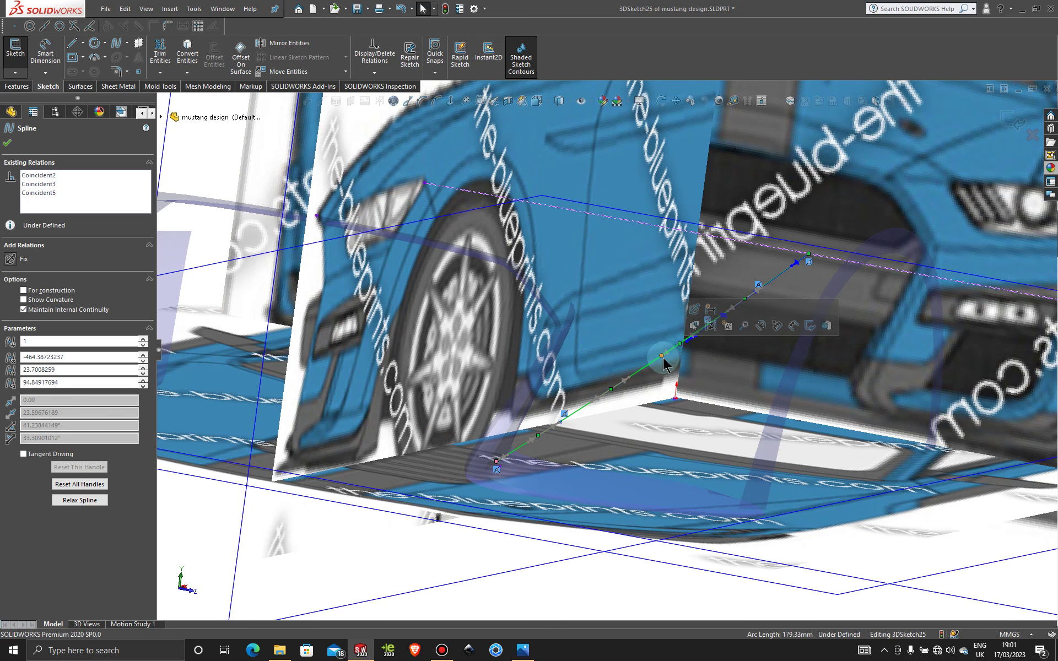
pyautogui.moveTo(663, 358)
pyautogui.mouseDown()
pyautogui.moveTo(633, 366)
pyautogui.moveTo(640, 373)
pyautogui.mouseUp()
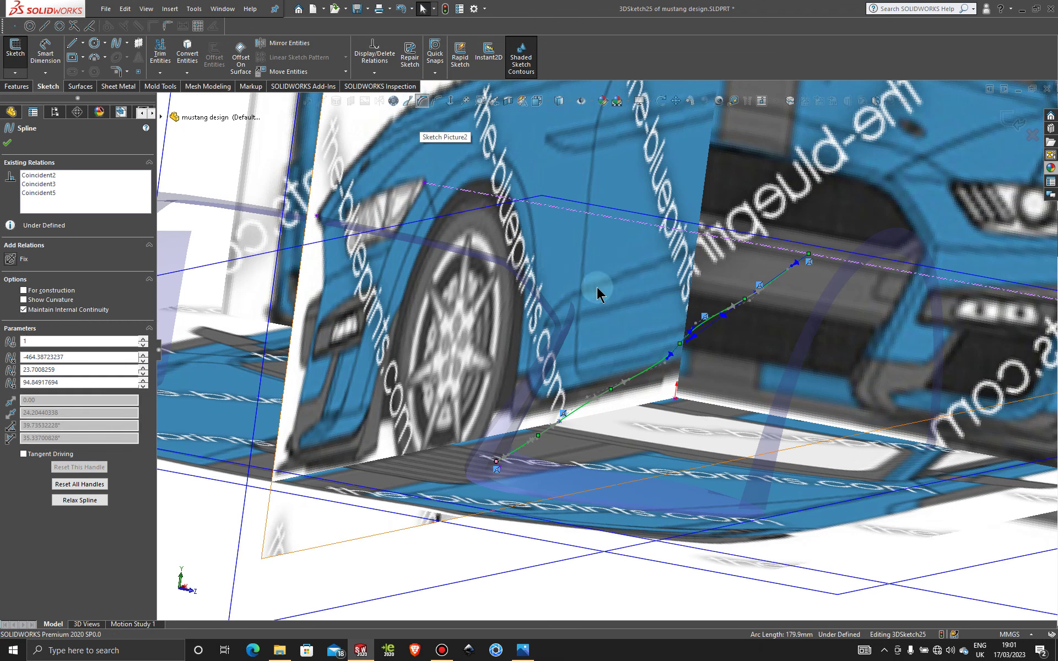
pyautogui.click(666, 368)
pyautogui.moveTo(666, 368)
pyautogui.mouseDown(button='middle')
pyautogui.moveTo(741, 407)
pyautogui.moveTo(733, 339)
pyautogui.moveTo(611, 495)
pyautogui.moveTo(721, 377)
pyautogui.mouseUp(button='middle')
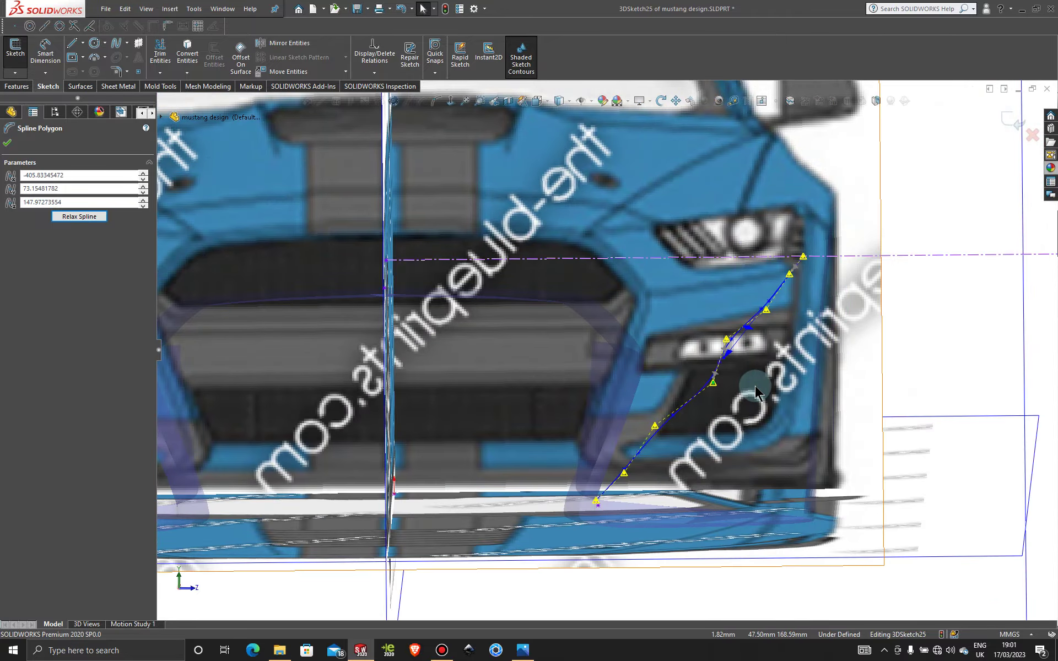
# - Reshape the spline against the front-view blueprint by moving its six inner control vertices to follow the bumper's outer side and lower edge
pyautogui.press('space')
pyautogui.click(507, 408)
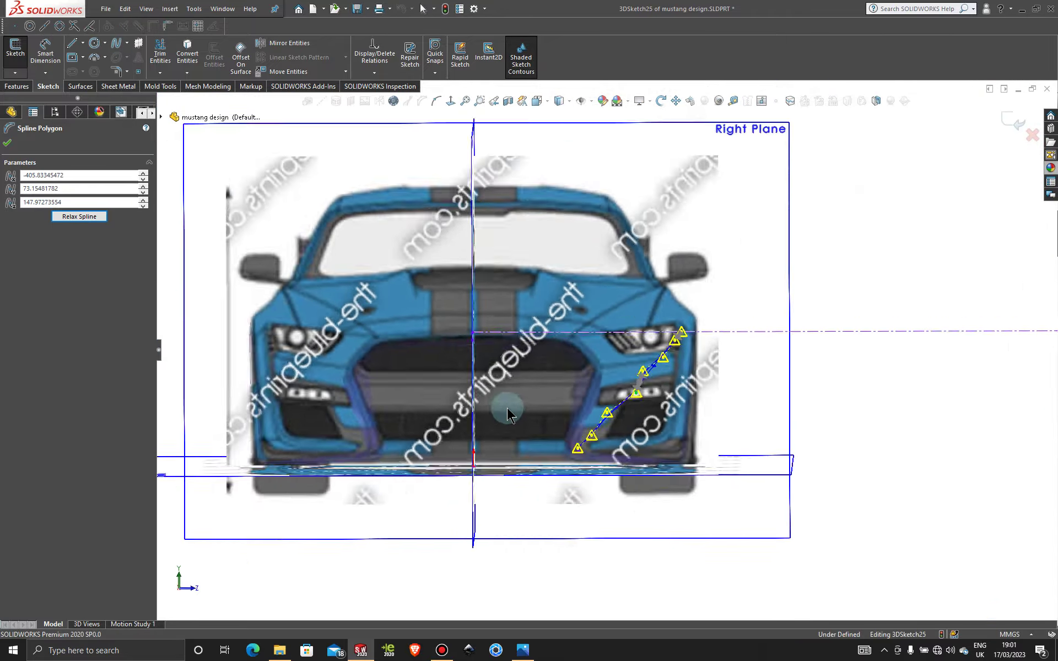
pyautogui.scroll(-10, 636, 390)
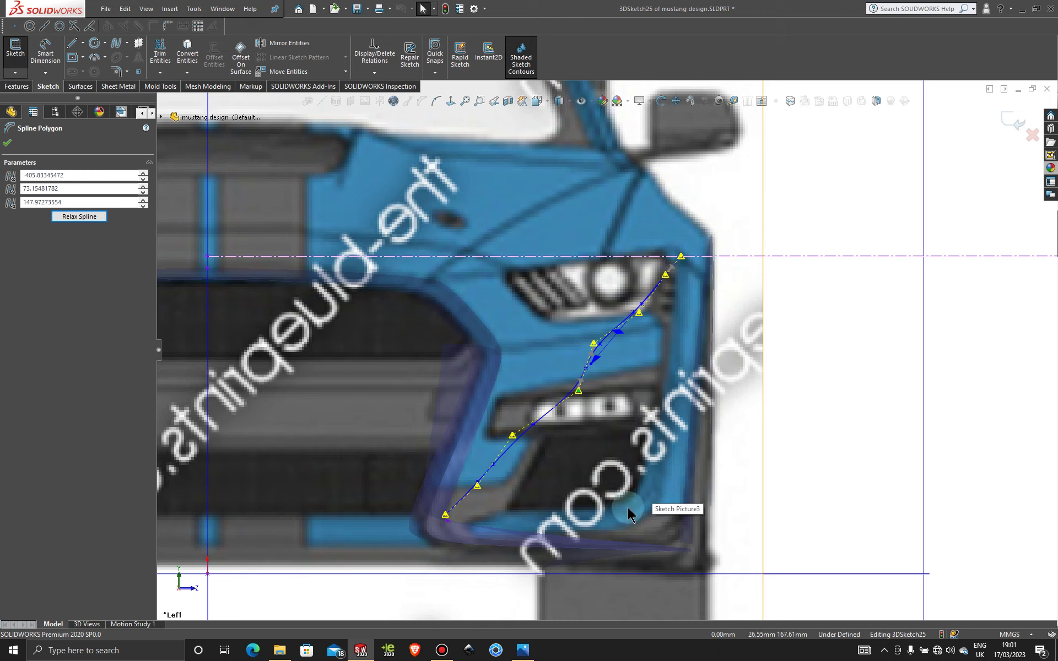
pyautogui.moveTo(639, 312); pyautogui.dragTo(662, 326)
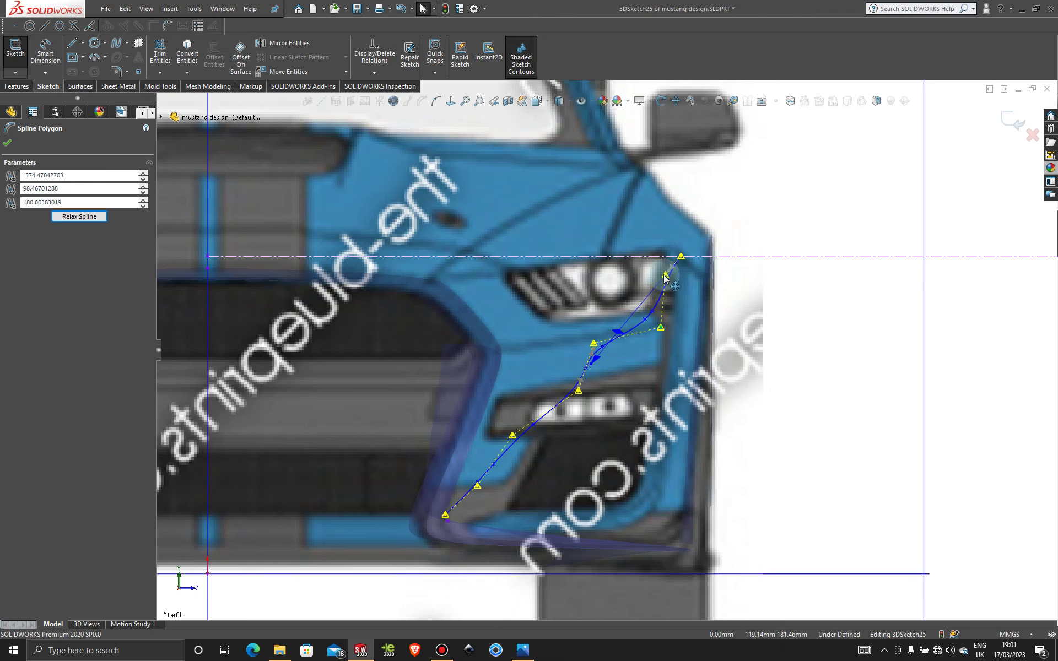
pyautogui.moveTo(665, 274); pyautogui.dragTo(679, 292)
pyautogui.moveTo(593, 345); pyautogui.dragTo(660, 388)
pyautogui.moveTo(578, 390); pyautogui.dragTo(618, 435)
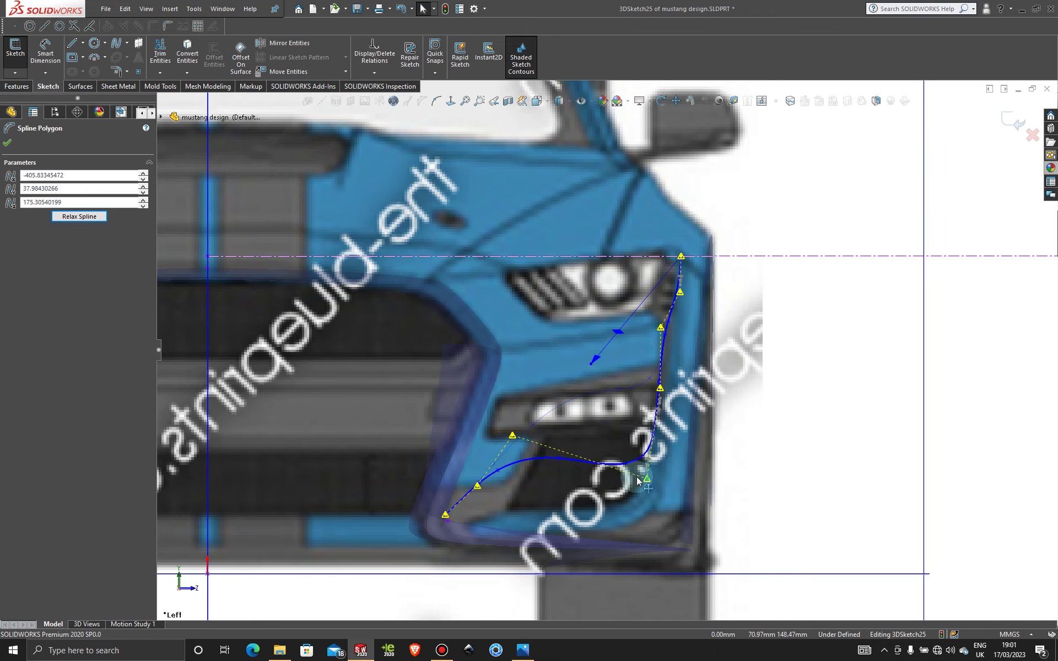
pyautogui.moveTo(511, 440); pyautogui.dragTo(612, 526)
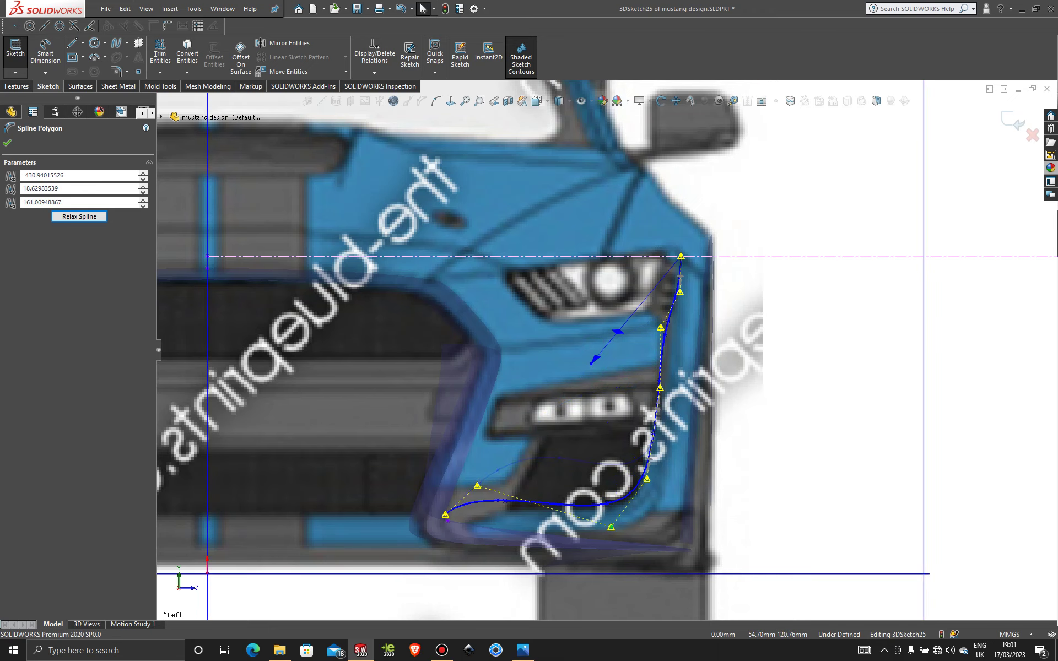
pyautogui.moveTo(476, 487); pyautogui.dragTo(512, 537)
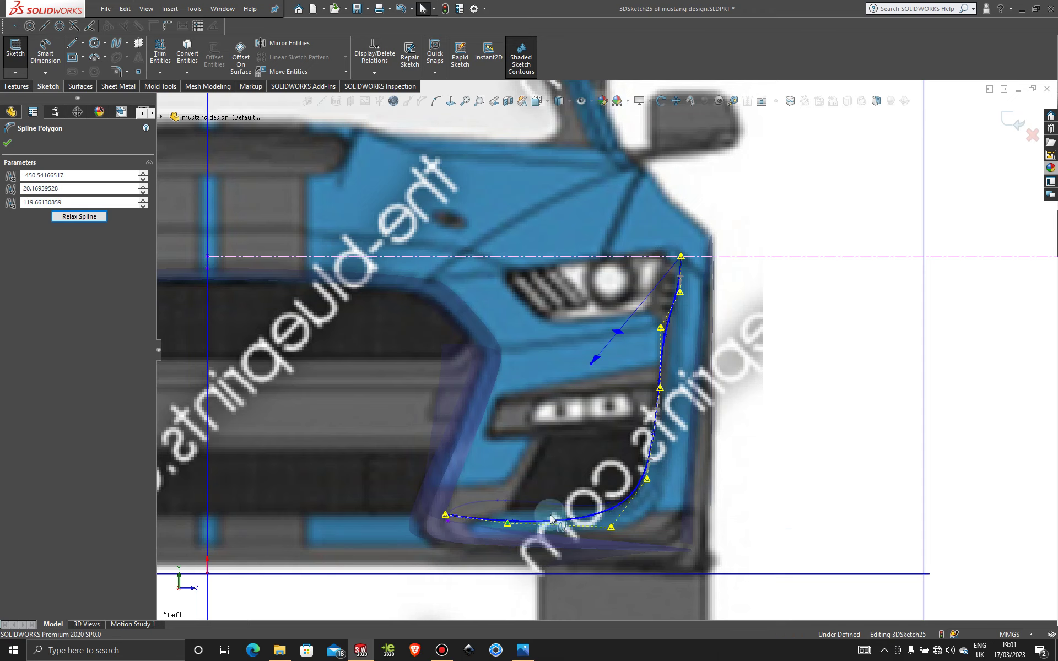
# - Tighten the spline's lower outer bend by moving its corner control vertex out and down and the neighbouring bottom vertex inward
pyautogui.moveTo(647, 478); pyautogui.dragTo(664, 489)
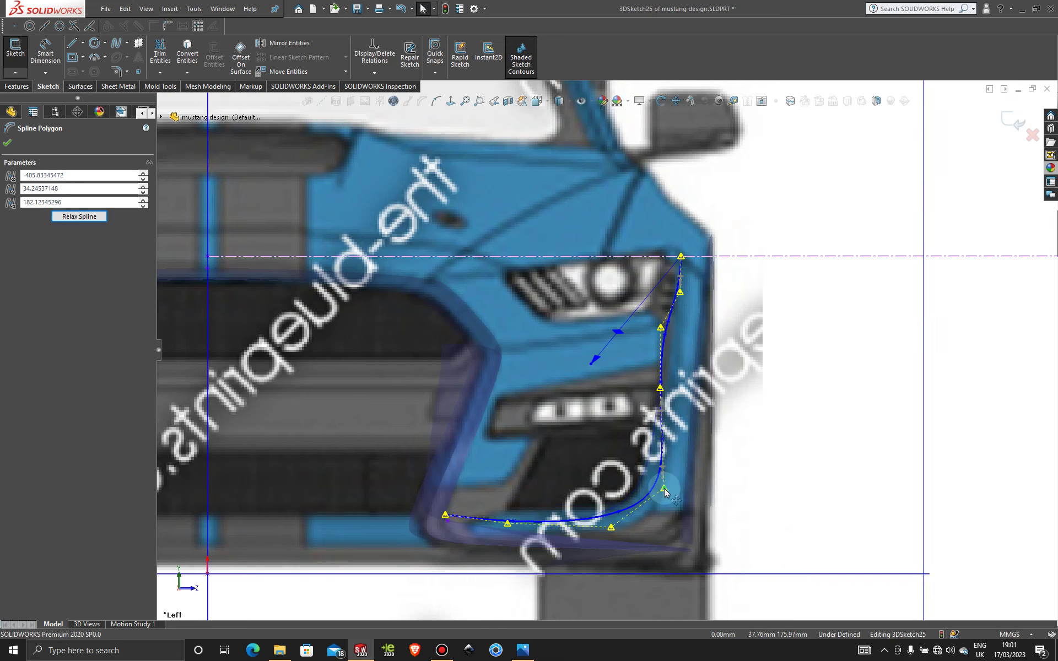
pyautogui.moveTo(611, 533); pyautogui.dragTo(566, 533)
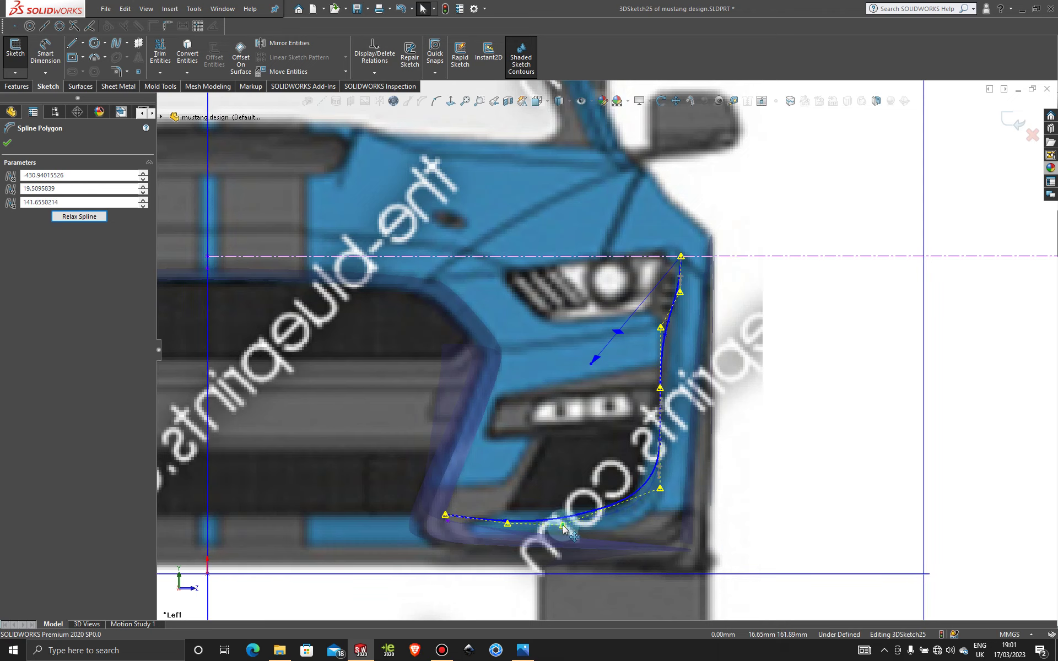
pyautogui.moveTo(659, 488); pyautogui.dragTo(657, 518)
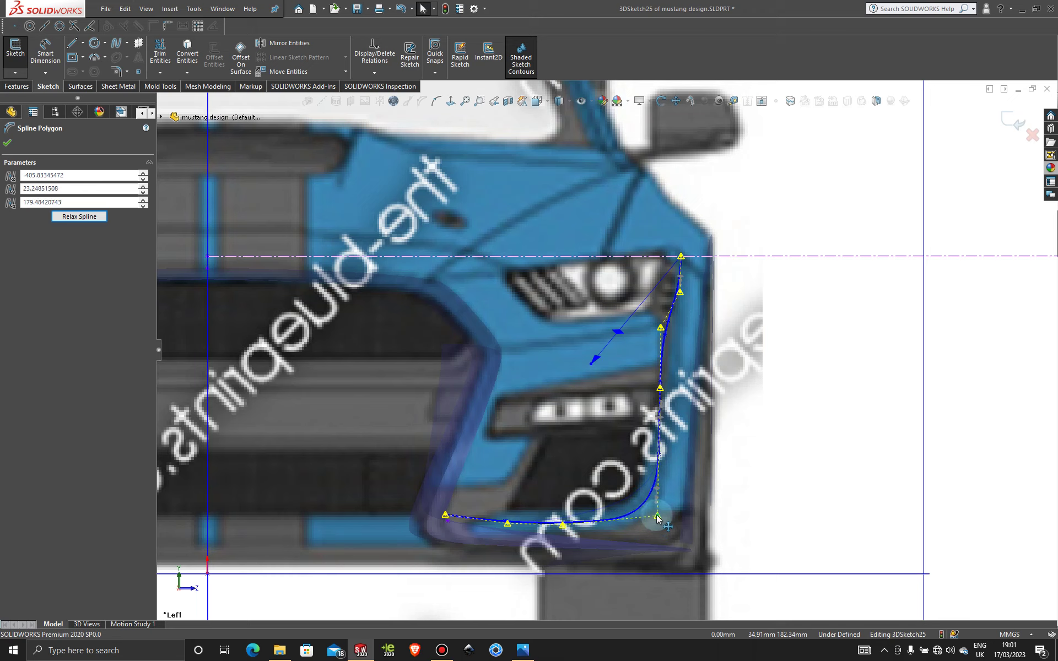
# - Straighten the spline's upright section by aligning the three control vertices between the bumper corner and the headlight centerline
pyautogui.moveTo(660, 388); pyautogui.dragTo(669, 383)
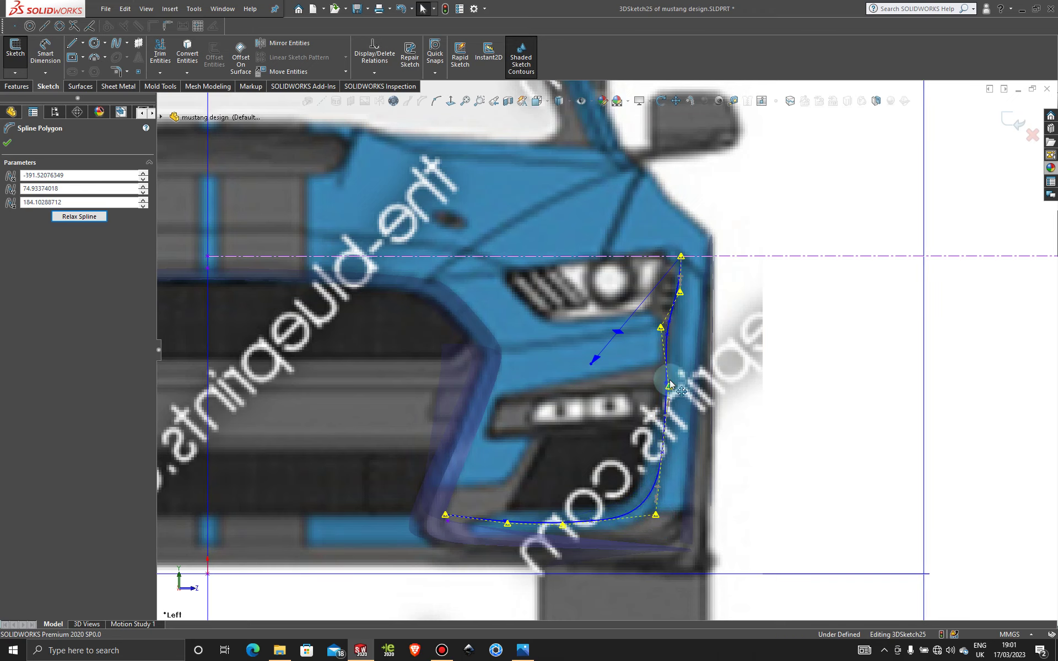
pyautogui.moveTo(659, 327); pyautogui.dragTo(666, 329)
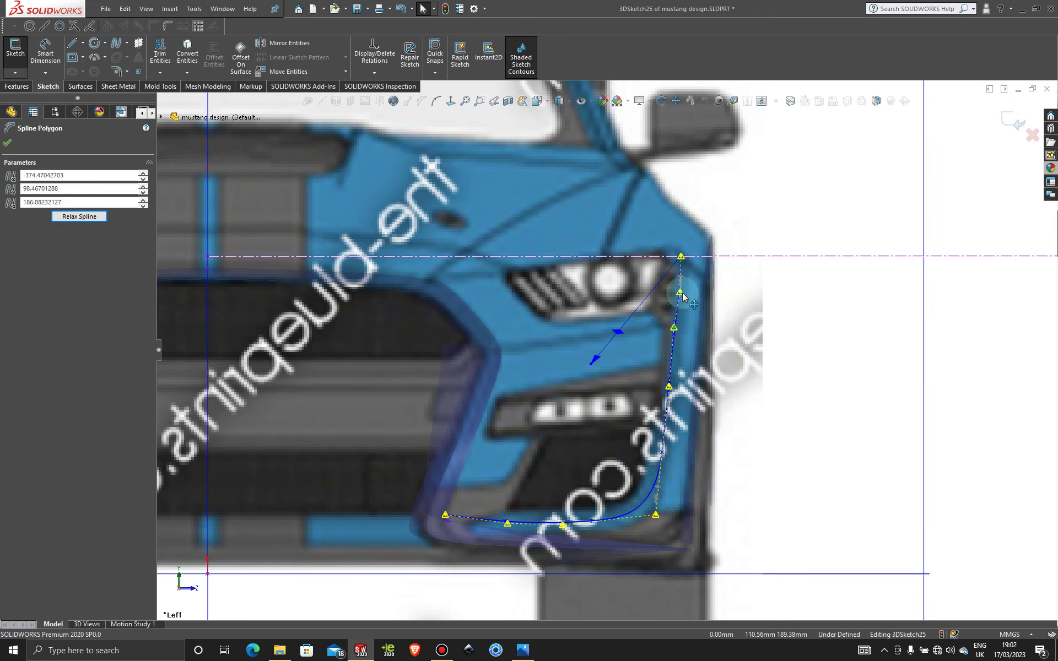
pyautogui.moveTo(679, 292); pyautogui.dragTo(675, 327)
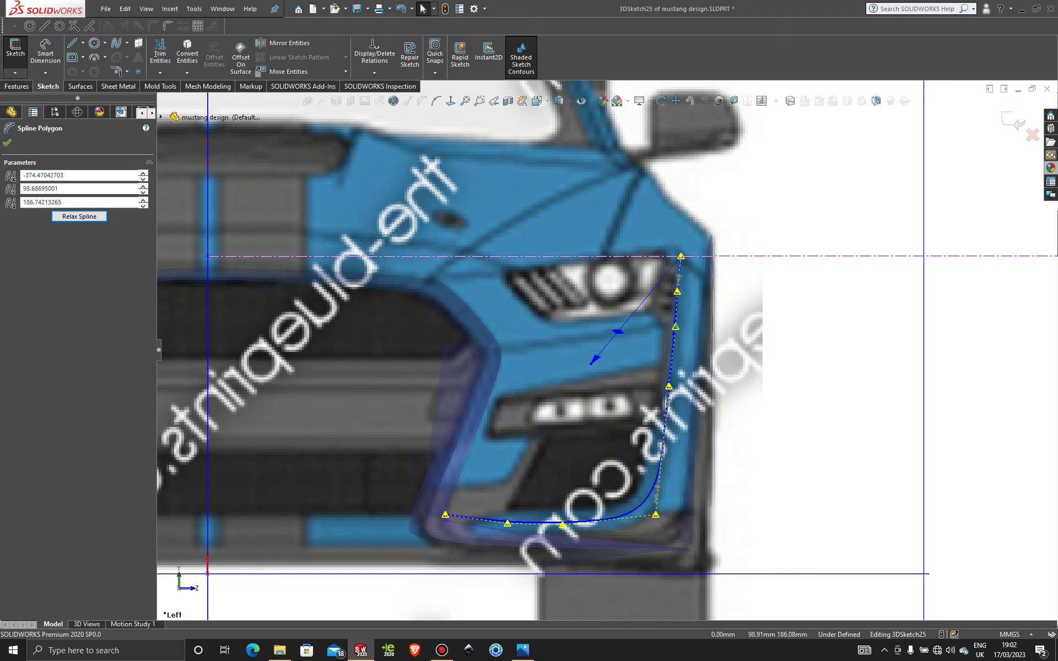
pyautogui.moveTo(670, 389); pyautogui.dragTo(676, 390)
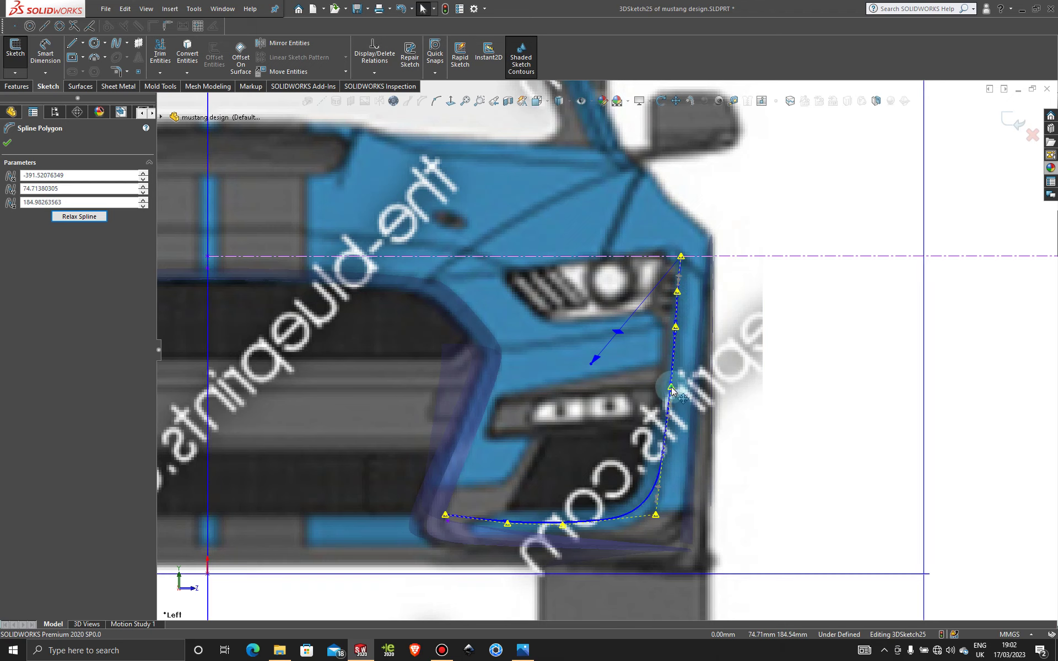
# - Fine-tune the control vertices along the spline's bottom run and at its outer corner to follow the bumper's lower edge
pyautogui.moveTo(659, 519); pyautogui.dragTo(661, 517)
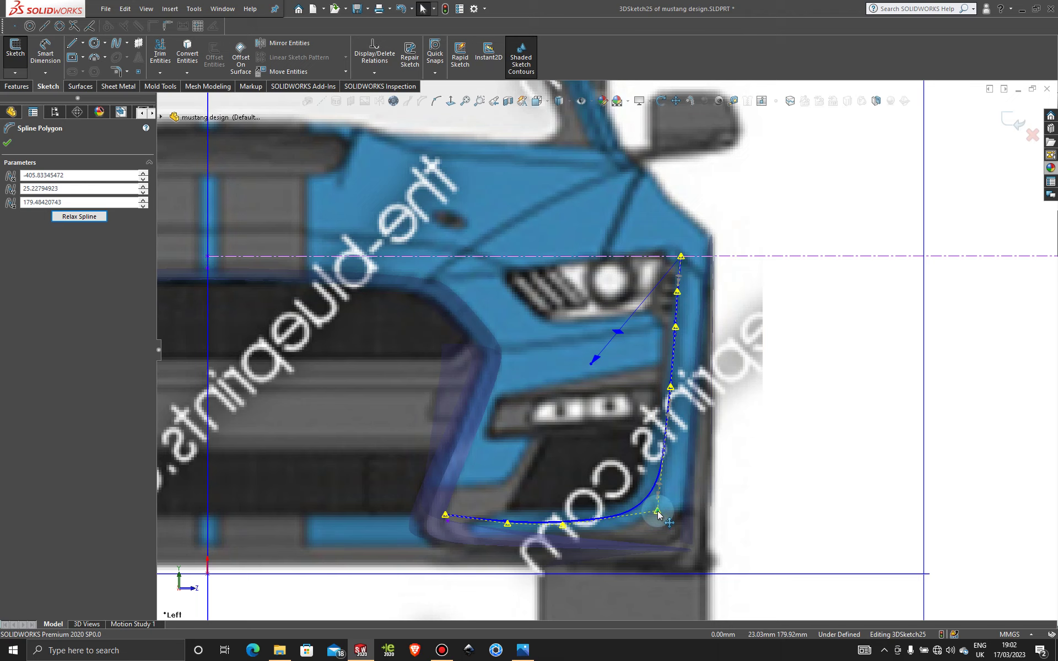
pyautogui.click(505, 523)
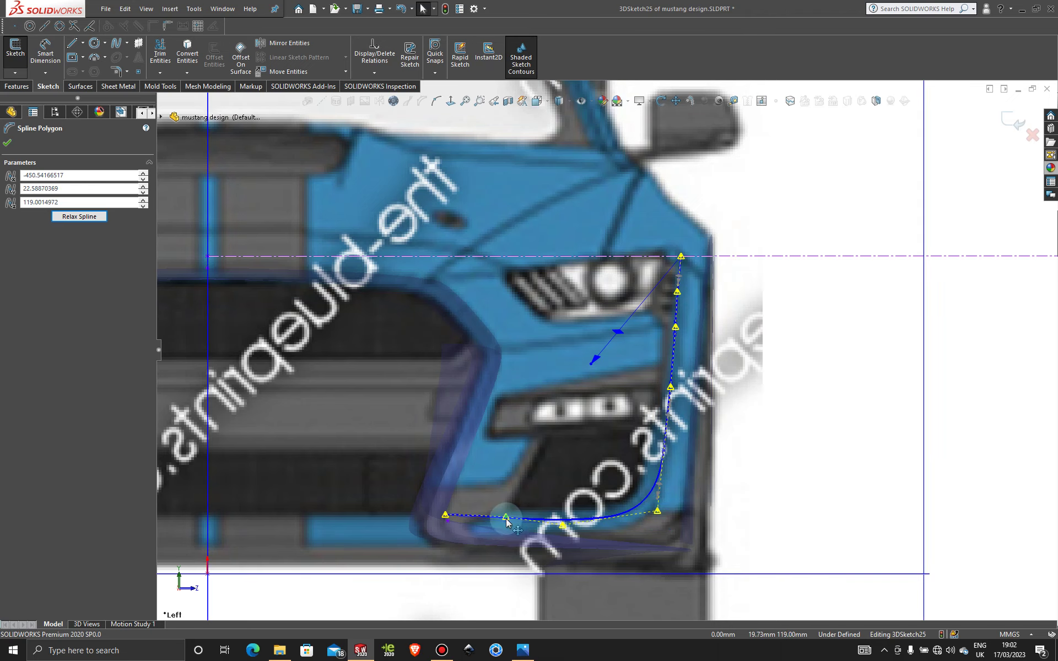
pyautogui.scroll(-2, 511, 525)
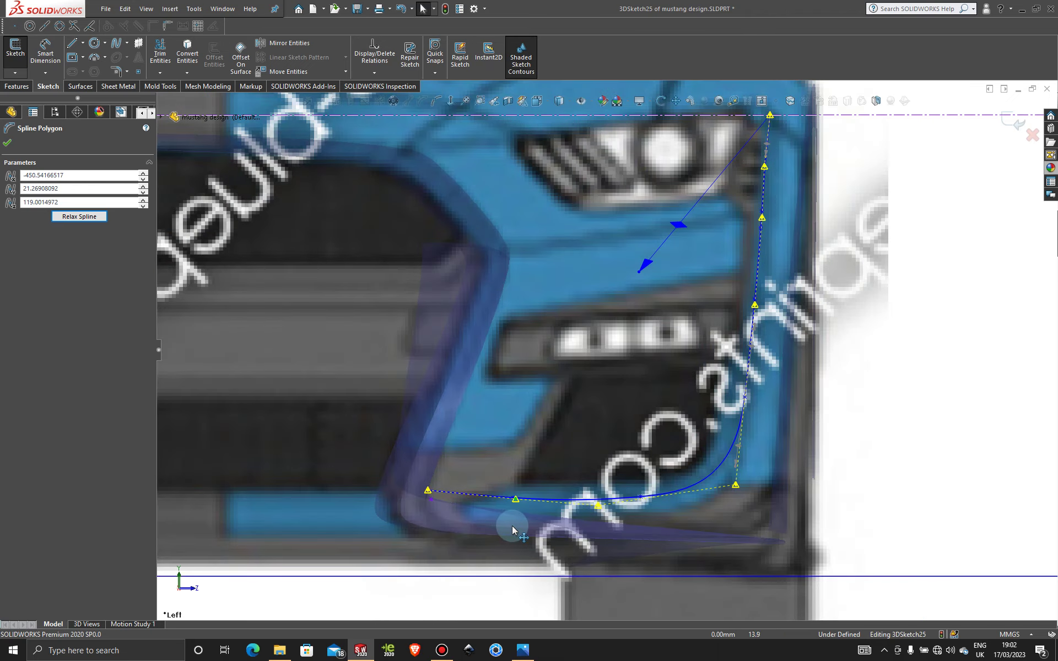
pyautogui.moveTo(598, 505); pyautogui.dragTo(563, 501)
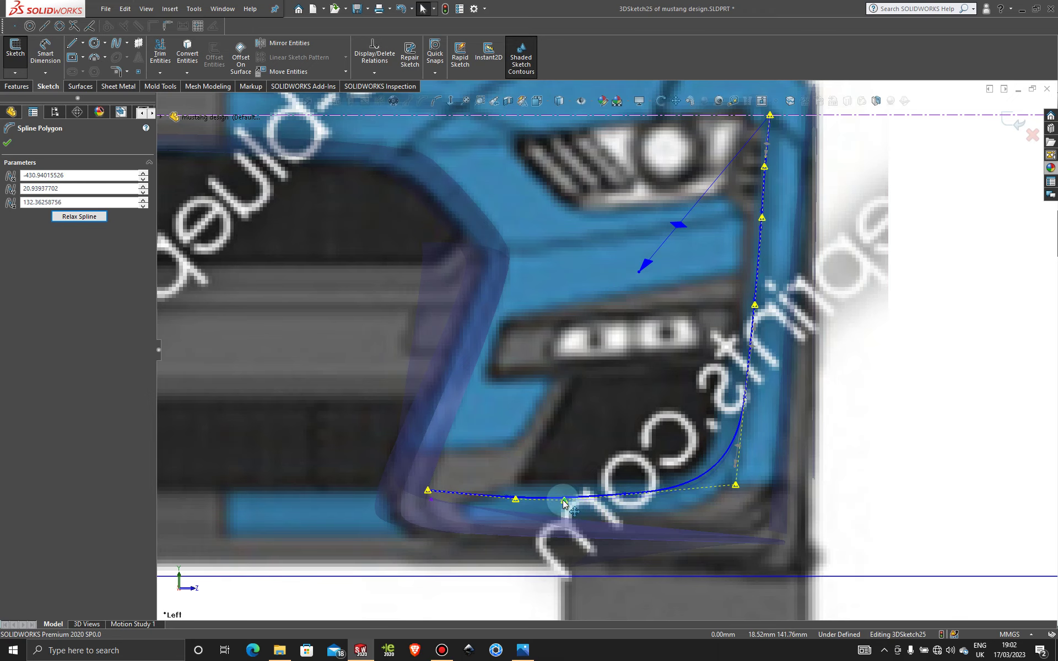
pyautogui.moveTo(737, 486); pyautogui.dragTo(736, 499)
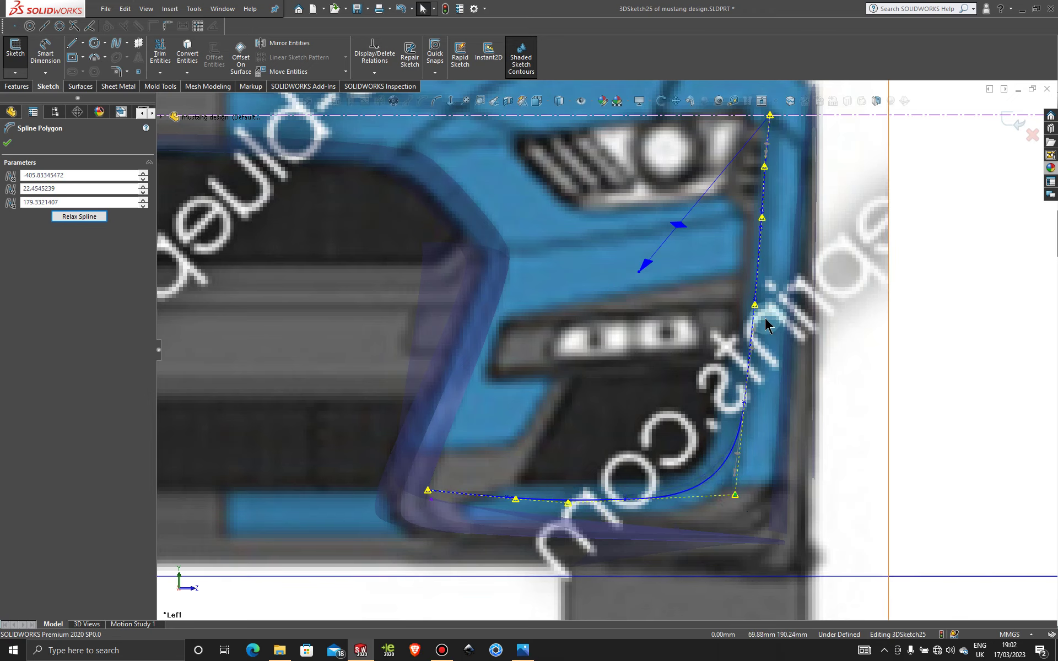
# - Nudge the upright section's control vertices slightly outward to smooth the spline below the headlight centerline
pyautogui.moveTo(754, 305); pyautogui.dragTo(756, 303)
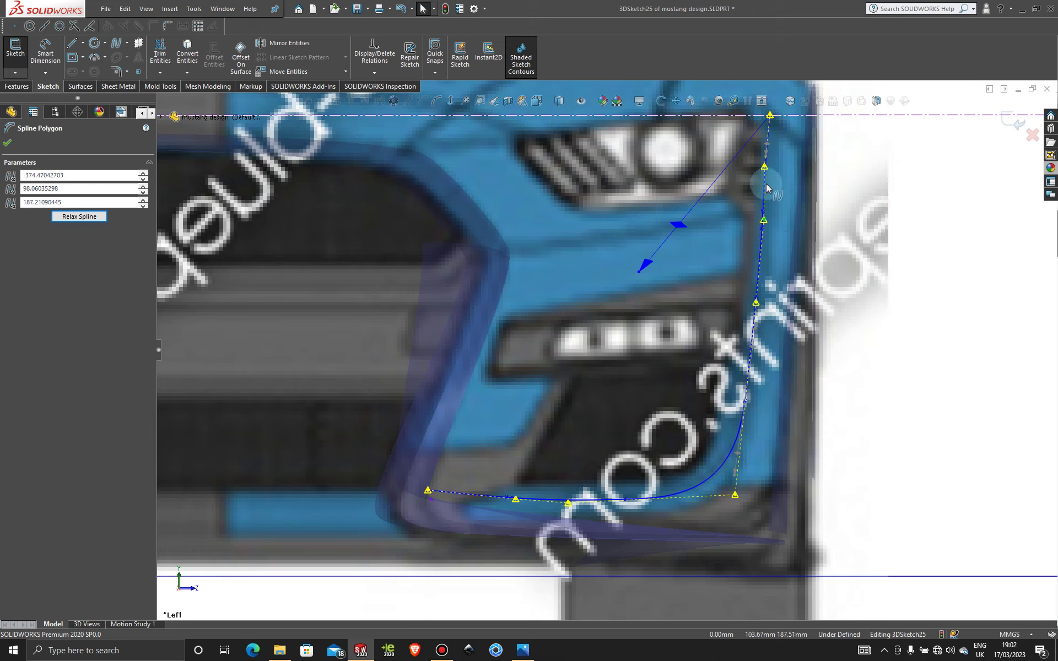
pyautogui.click(764, 166)
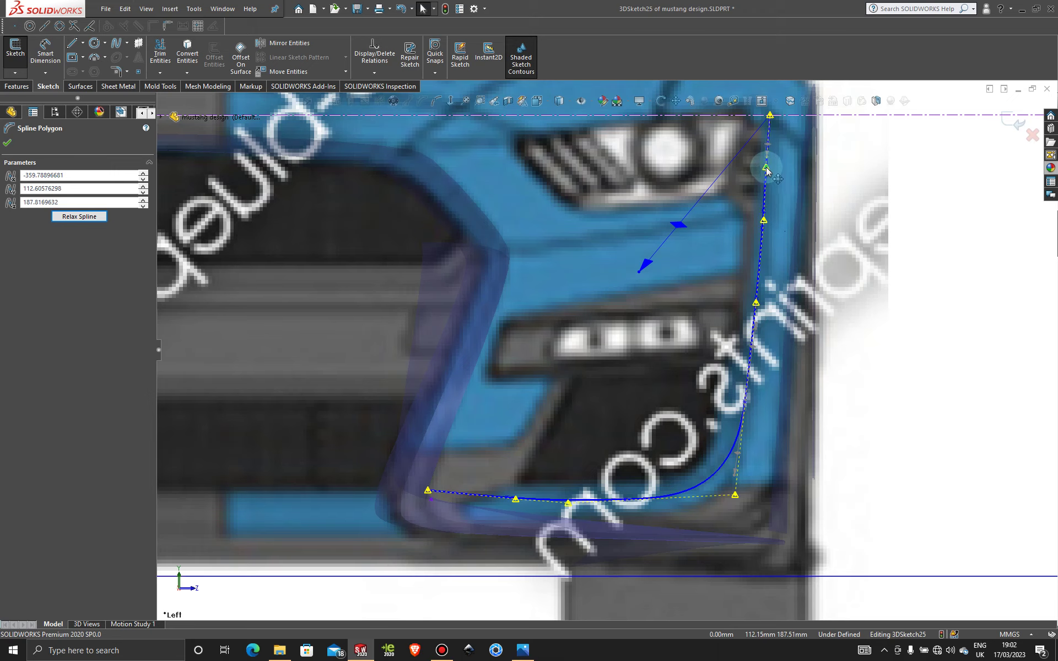
pyautogui.moveTo(766, 167); pyautogui.dragTo(767, 165)
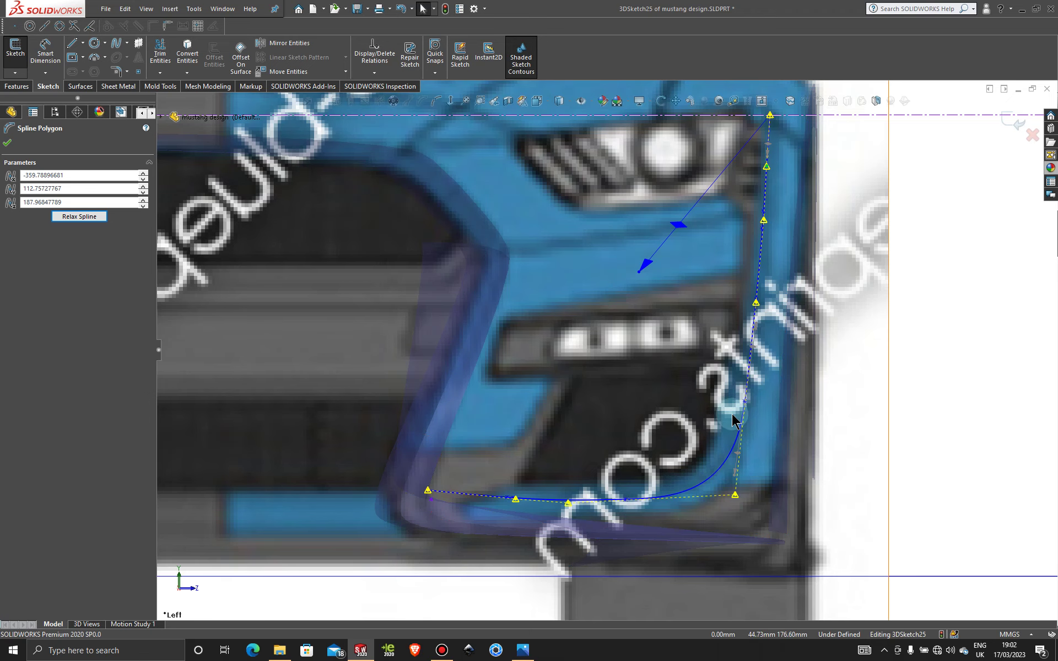
# - In the side view, shift the spline's three upper control vertices forward and up toward the headlight's rear edge
pyautogui.scroll(3, 732, 419)
pyautogui.moveTo(696, 381); pyautogui.dragTo(342, 360, button='middle')
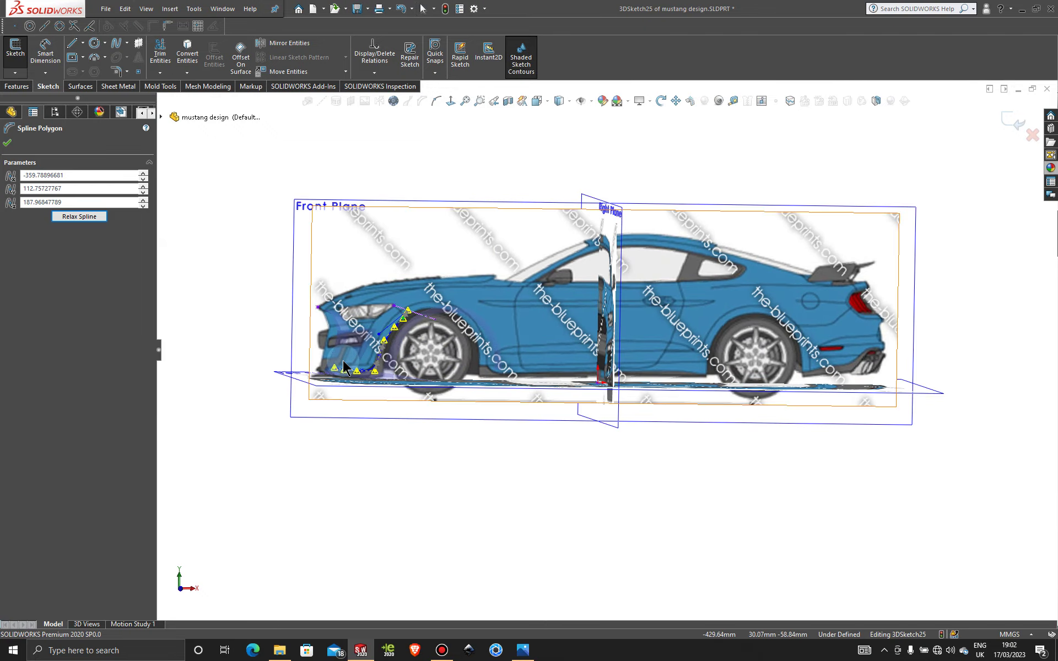
pyautogui.press('space')
pyautogui.click(449, 497)
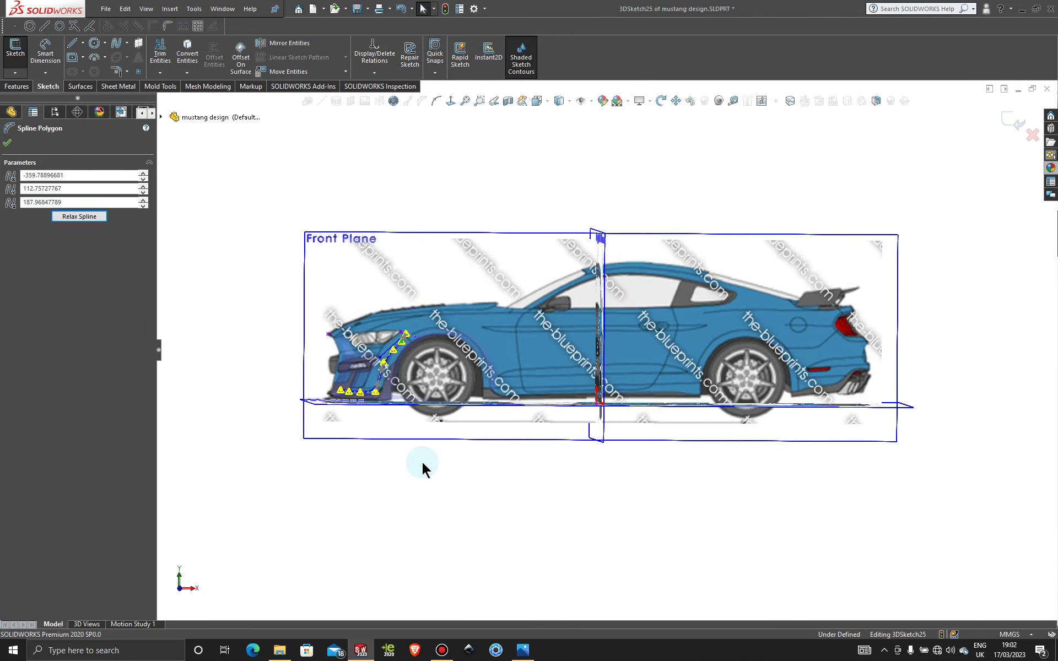
pyautogui.scroll(-6, 397, 389)
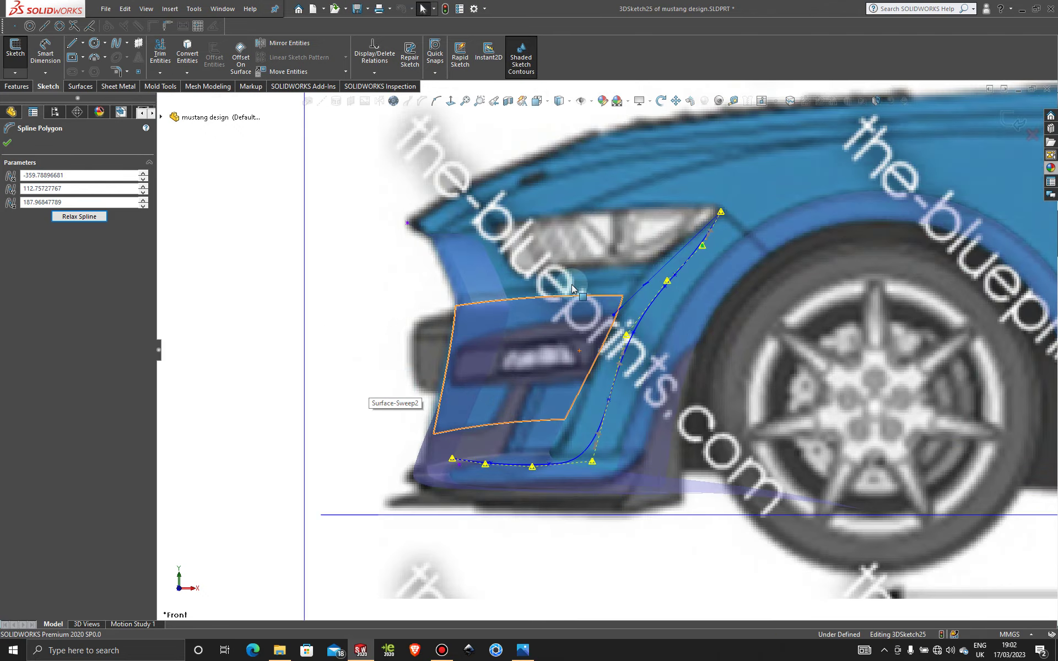
pyautogui.scroll(-3, 693, 273)
pyautogui.moveTo(693, 239); pyautogui.dragTo(667, 226)
pyautogui.moveTo(632, 307); pyautogui.dragTo(604, 274)
pyautogui.click(559, 394)
pyautogui.moveTo(559, 394); pyautogui.dragTo(548, 365)
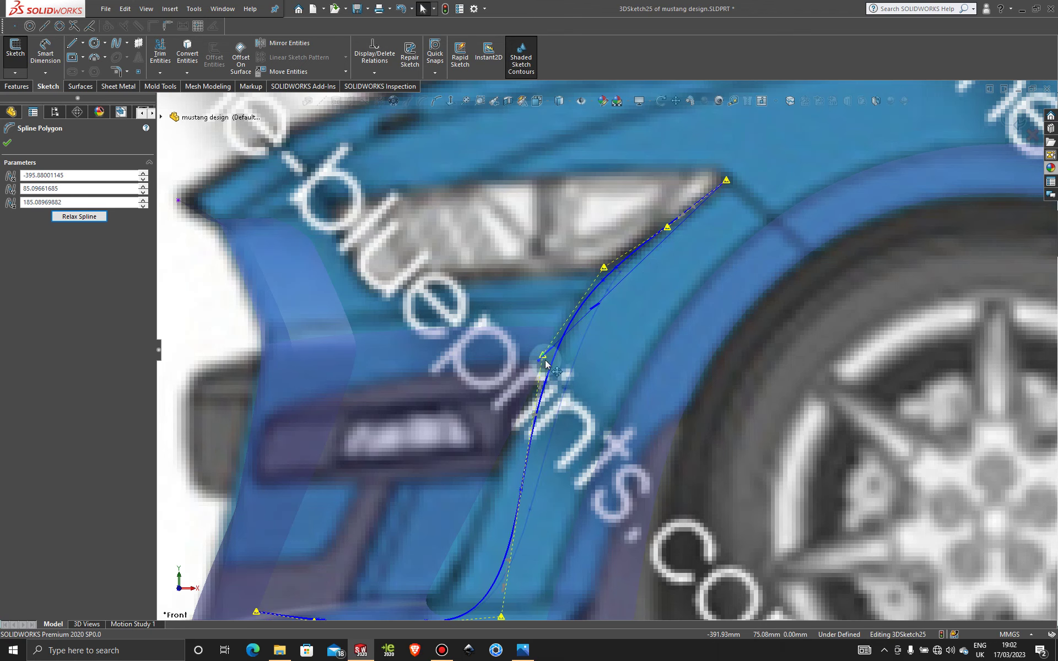
pyautogui.click(667, 228)
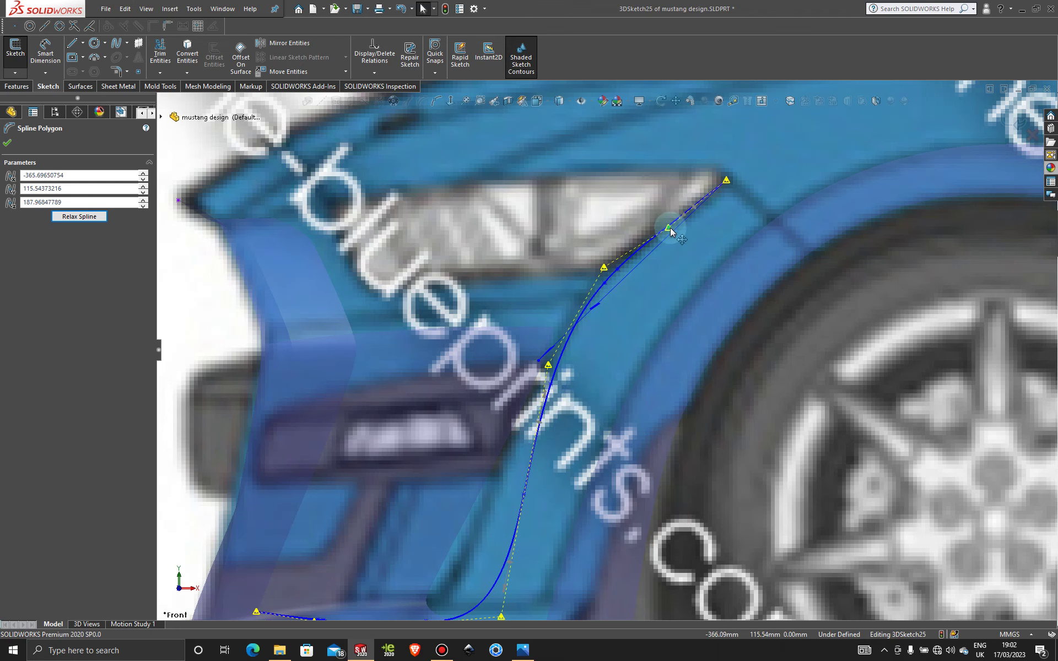
# - Move the spline's lower corner control vertex forward along the bumper's lower edge in the side view
pyautogui.scroll(5, 607, 402)
pyautogui.scroll(-3, 593, 463)
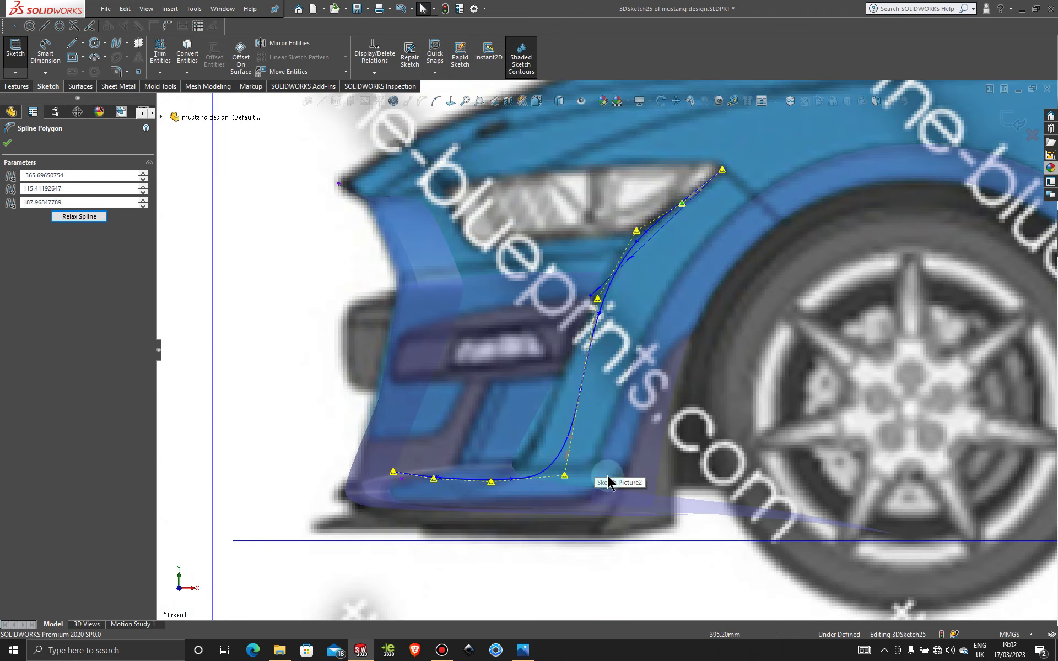
pyautogui.click(561, 475)
pyautogui.moveTo(561, 475); pyautogui.dragTo(530, 477)
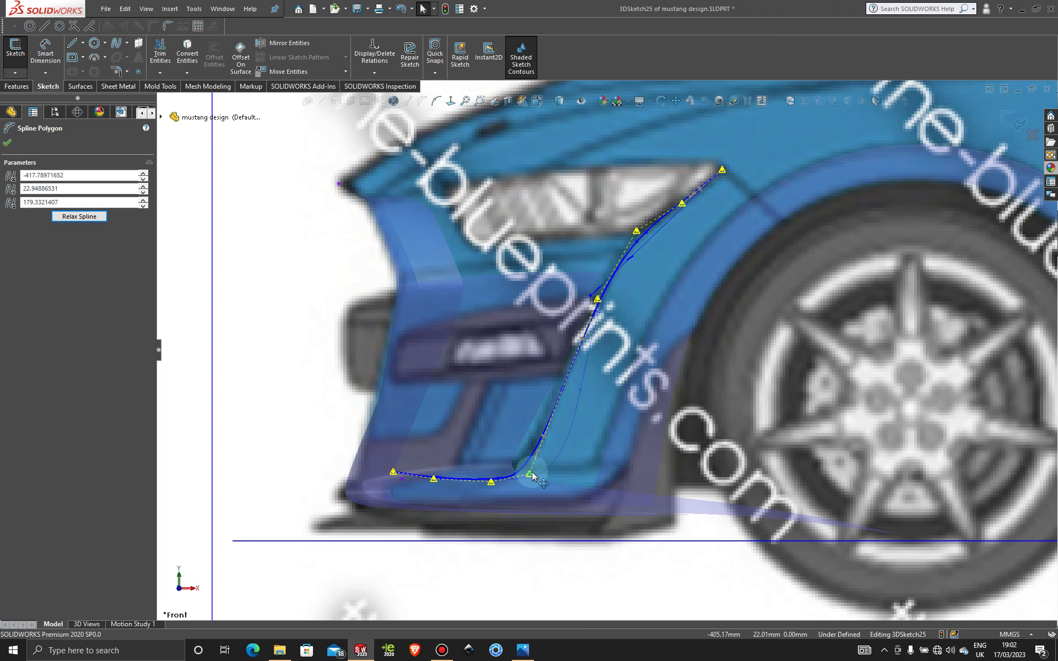
# - Refine the control vertices below the headlight so the spline's slanted section runs smoothly down to the lower corner
pyautogui.scroll(-2, 646, 270)
pyautogui.moveTo(571, 320); pyautogui.dragTo(535, 398)
pyautogui.moveTo(627, 228); pyautogui.dragTo(625, 225)
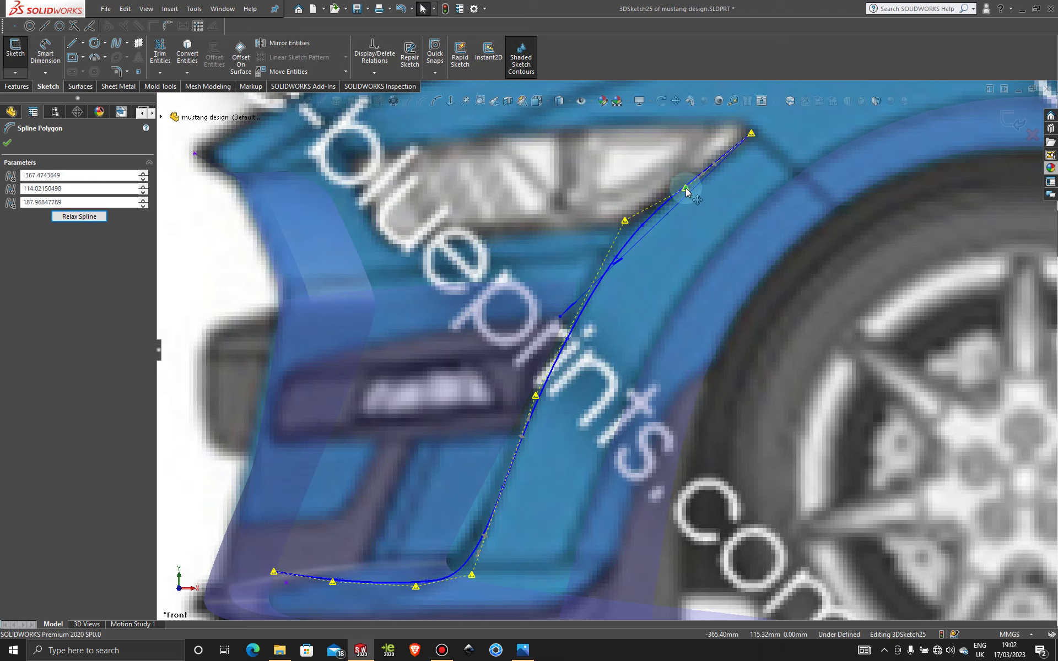
pyautogui.moveTo(627, 226); pyautogui.dragTo(633, 219)
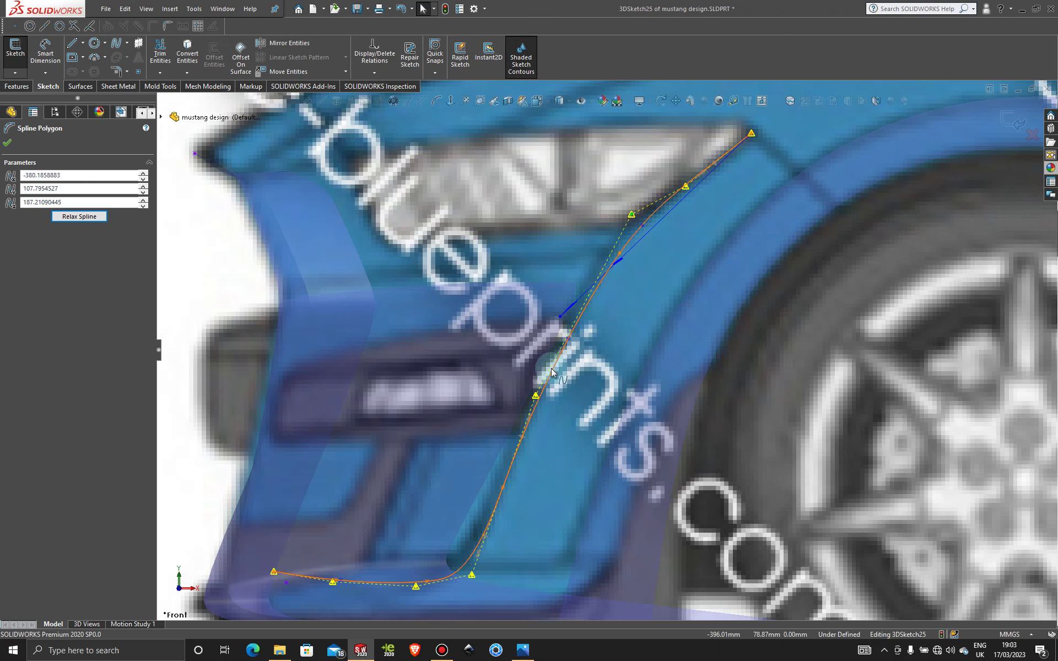
pyautogui.moveTo(536, 398); pyautogui.dragTo(583, 319)
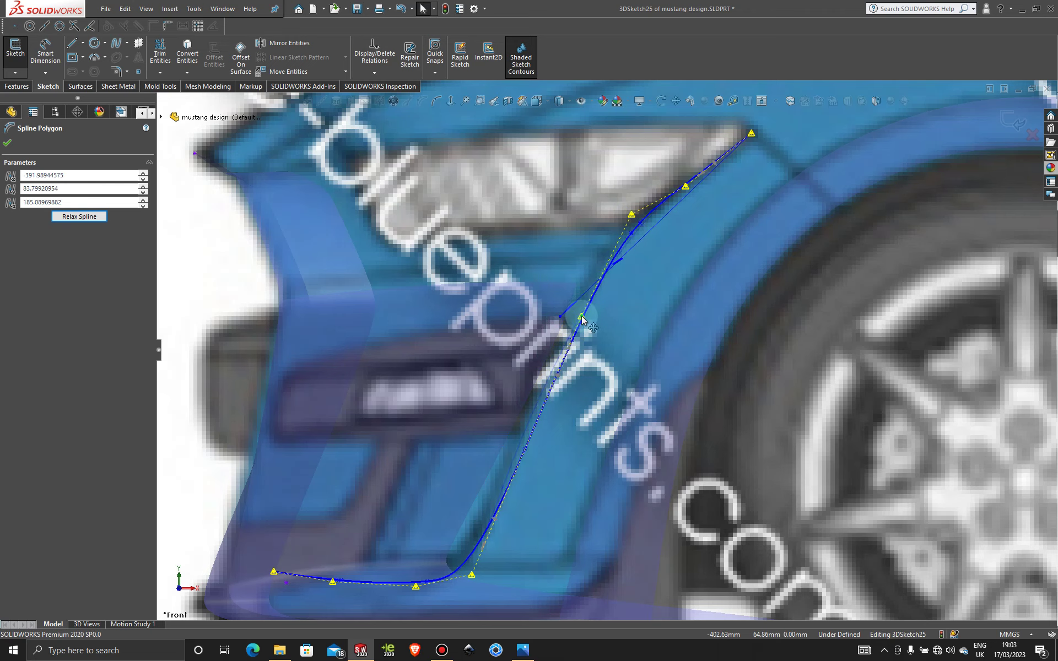
# - Nudge the lower corner control vertex forward and raise the neighbouring bottom vertex slightly in the side view
pyautogui.click(474, 573)
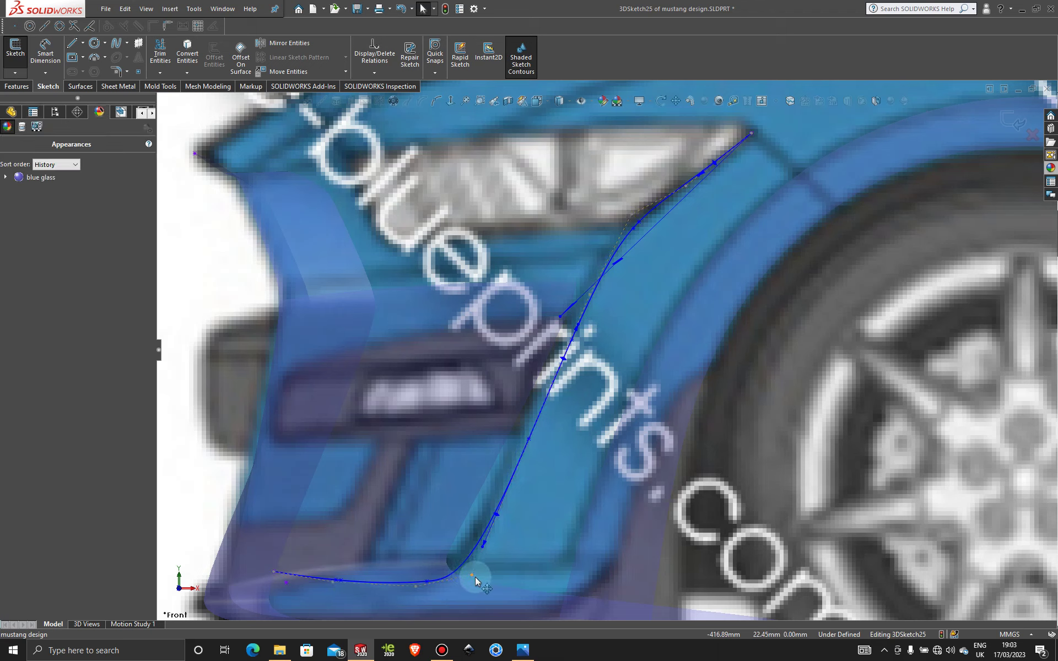
pyautogui.click(470, 574)
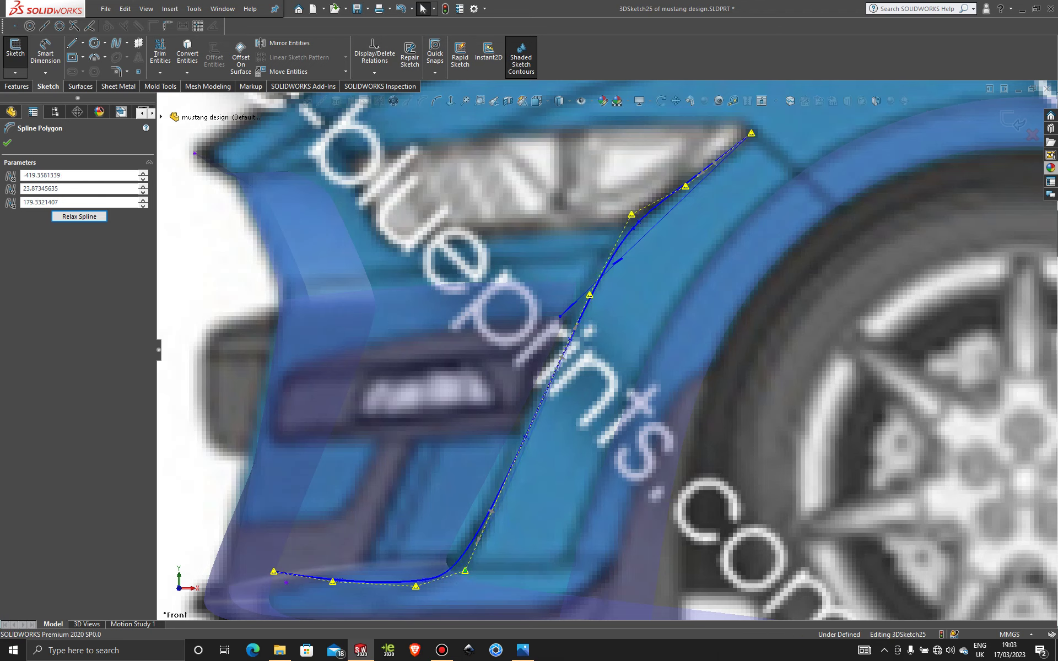
pyautogui.click(415, 586)
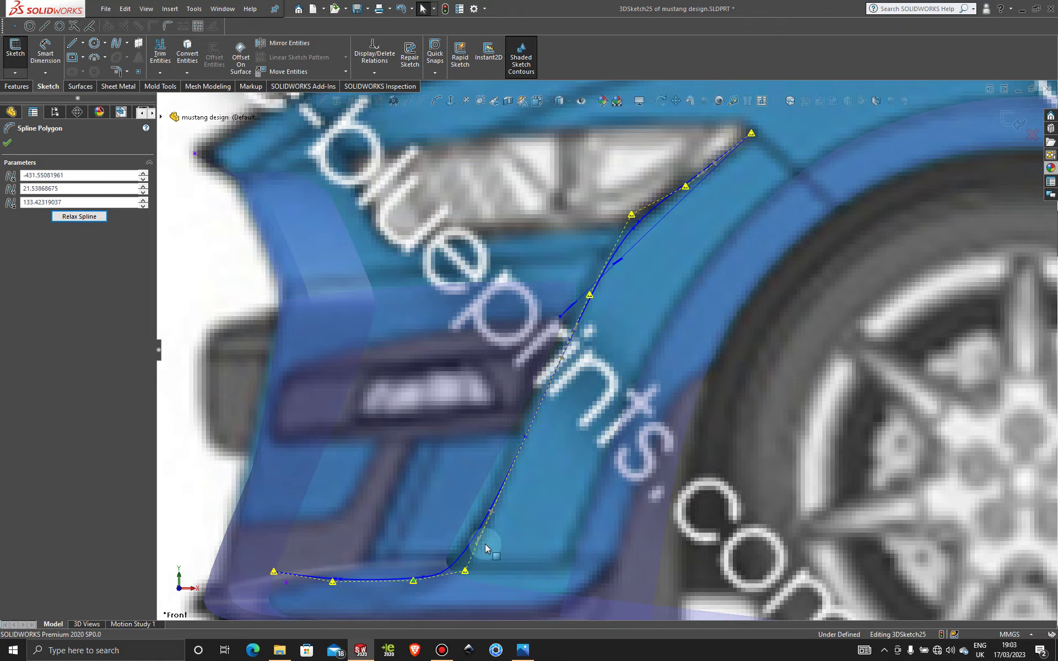
# - In the top view, move the two bottom-run control vertices outward so the spline follows the bumper's curved outline
pyautogui.scroll(5, 485, 548)
pyautogui.moveTo(490, 550); pyautogui.dragTo(553, 589, button='middle')
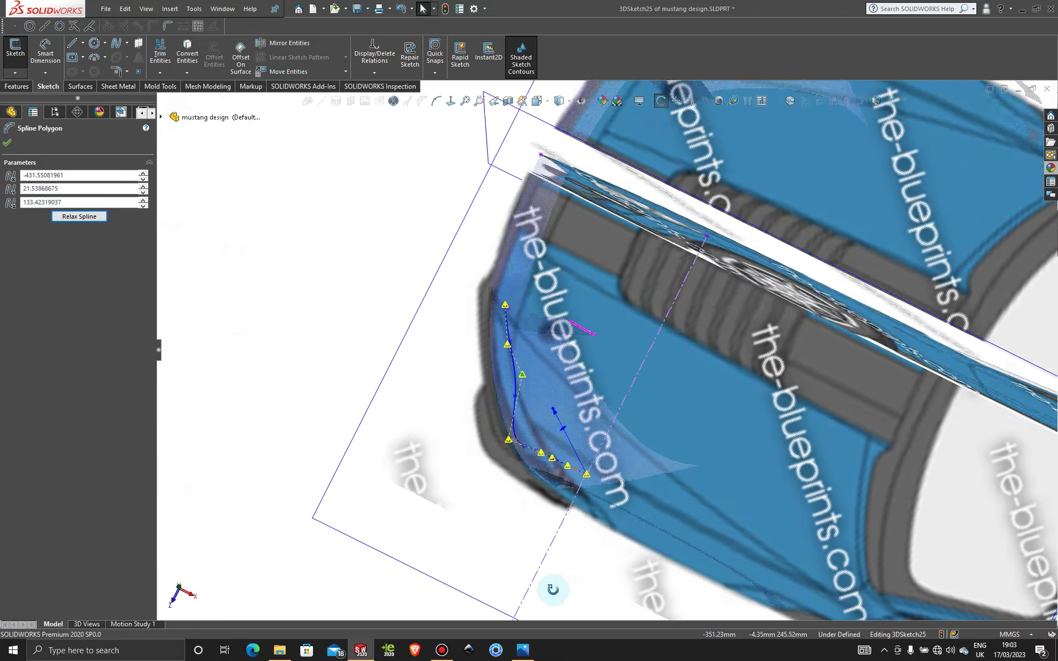
pyautogui.hotkey('ctrl', '5')
pyautogui.scroll(-5, 456, 420)
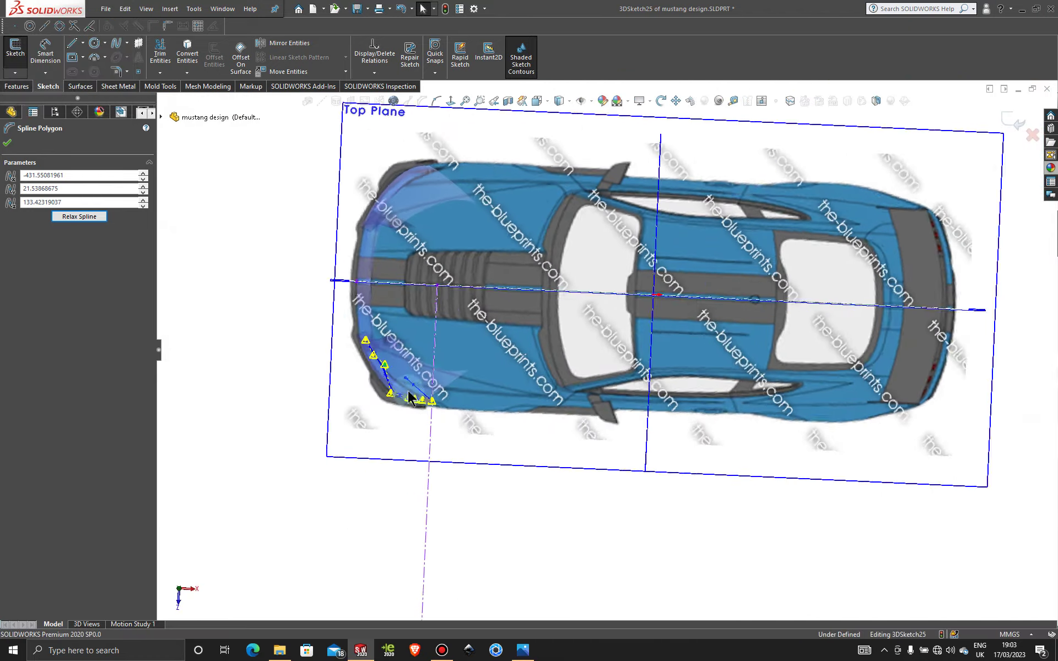
pyautogui.scroll(-6, 410, 396)
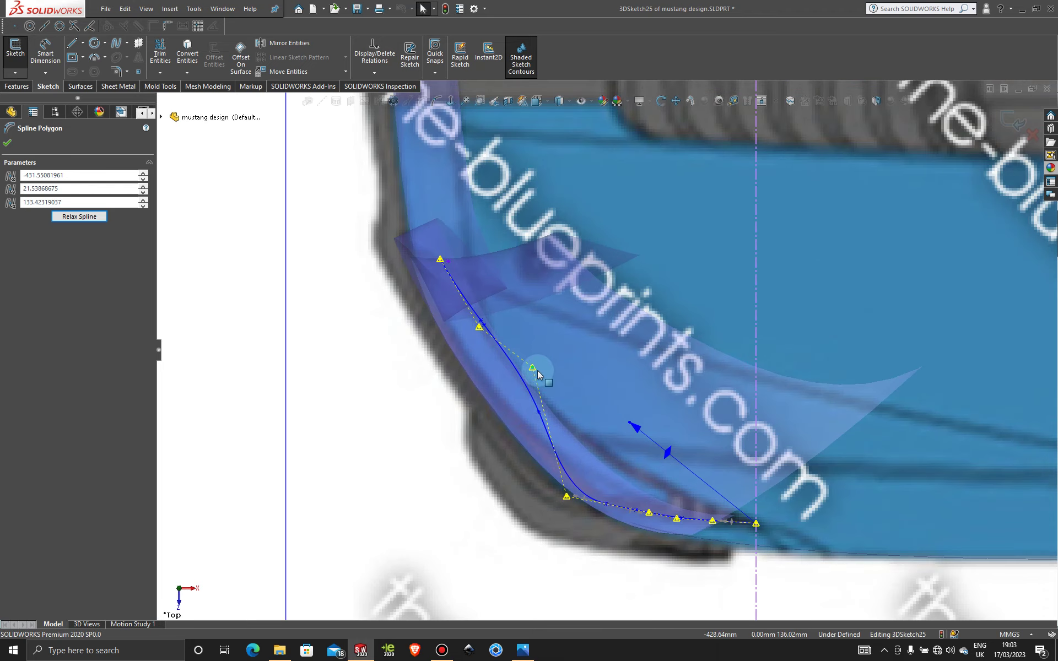
pyautogui.moveTo(527, 376); pyautogui.dragTo(494, 386)
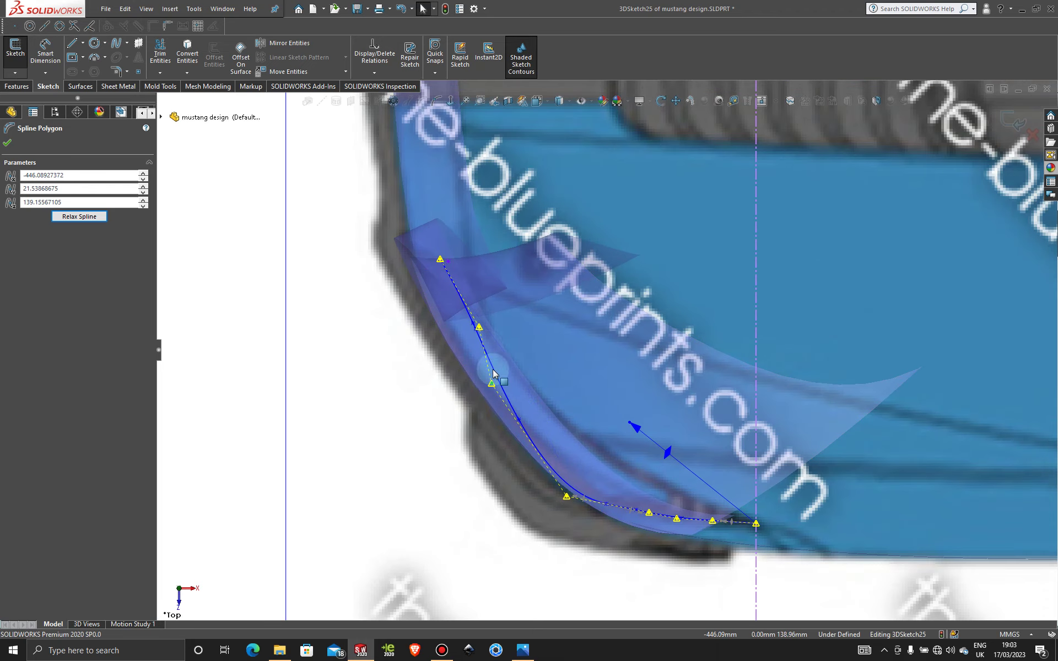
pyautogui.moveTo(477, 331); pyautogui.dragTo(467, 335)
pyautogui.scroll(2, 527, 380)
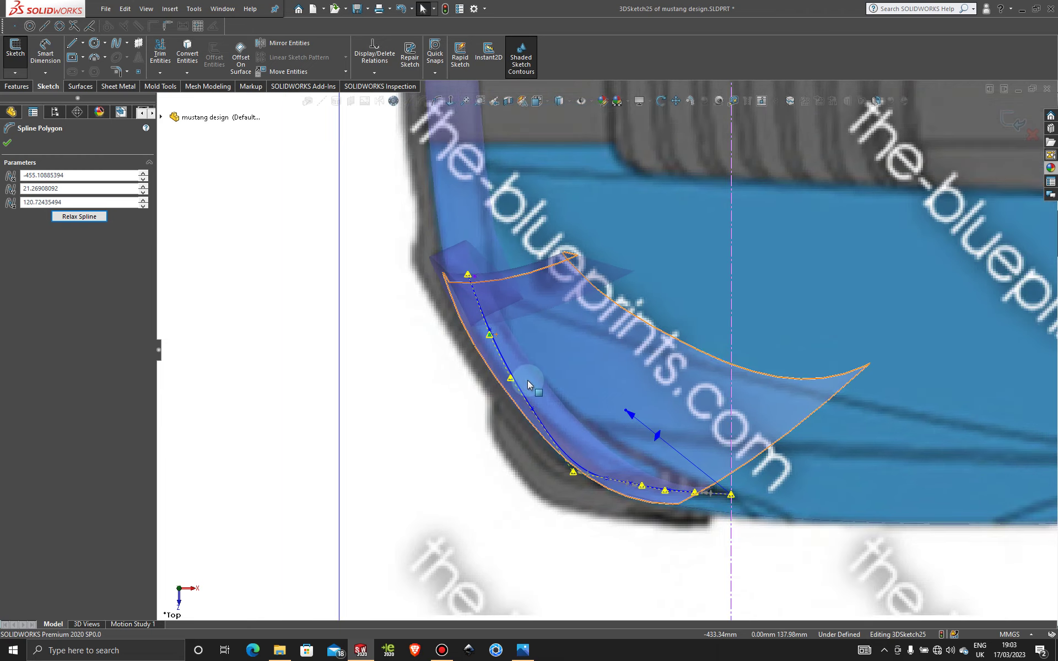
# - Smooth the spline's curve around the bumper corner in the top view by adjusting its control vertices, and finish the polygon edit
pyautogui.scroll(-3, 547, 406)
pyautogui.moveTo(592, 500); pyautogui.dragTo(600, 492)
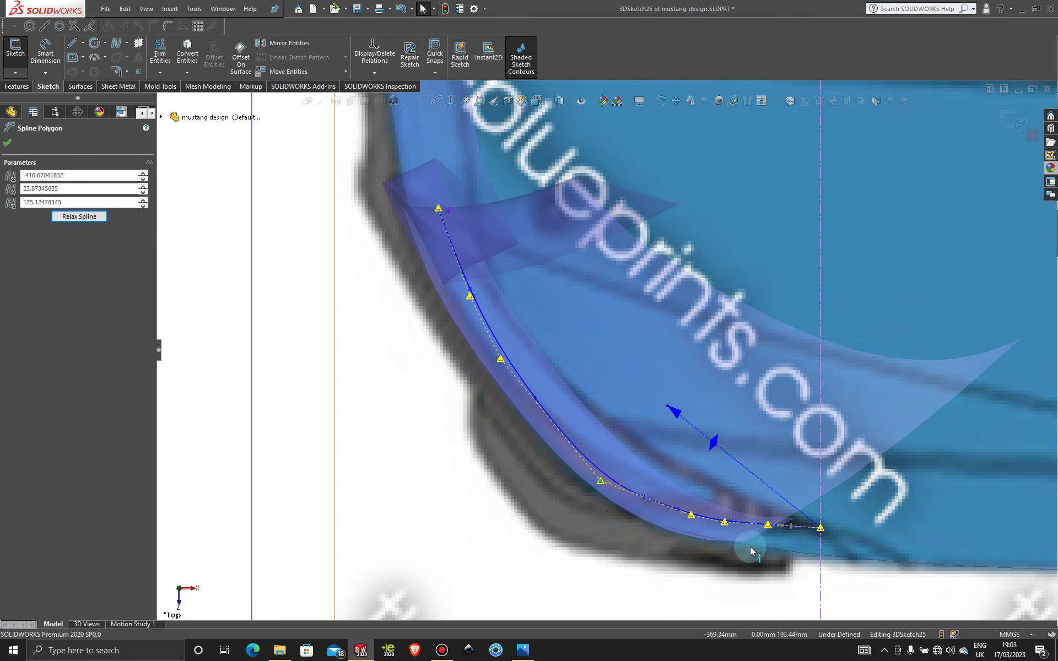
pyautogui.scroll(-3, 745, 542)
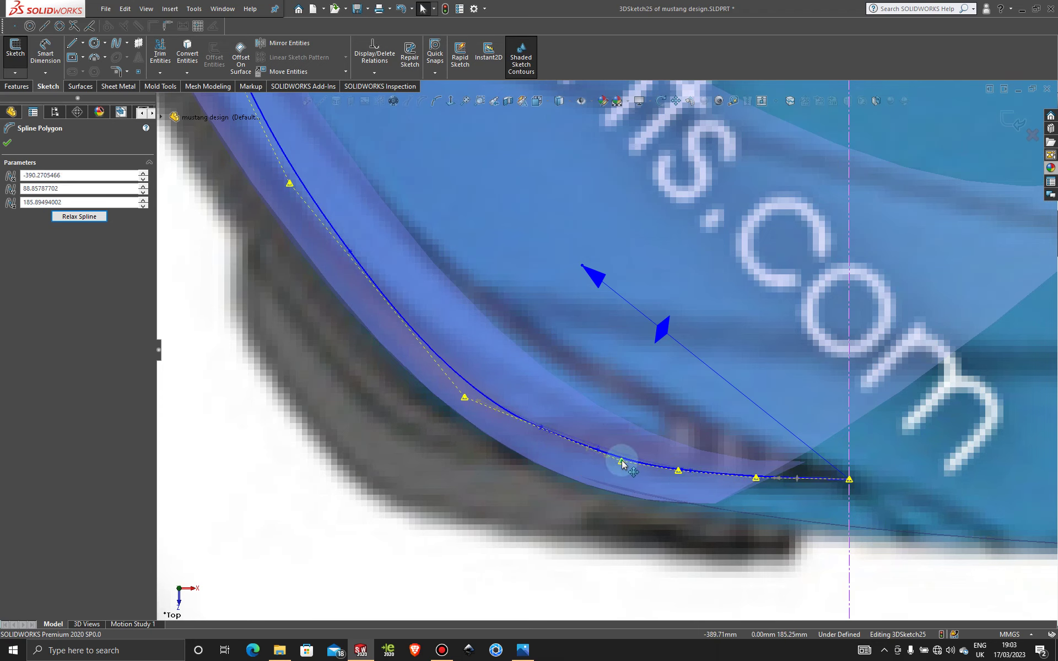
pyautogui.scroll(5, 608, 385)
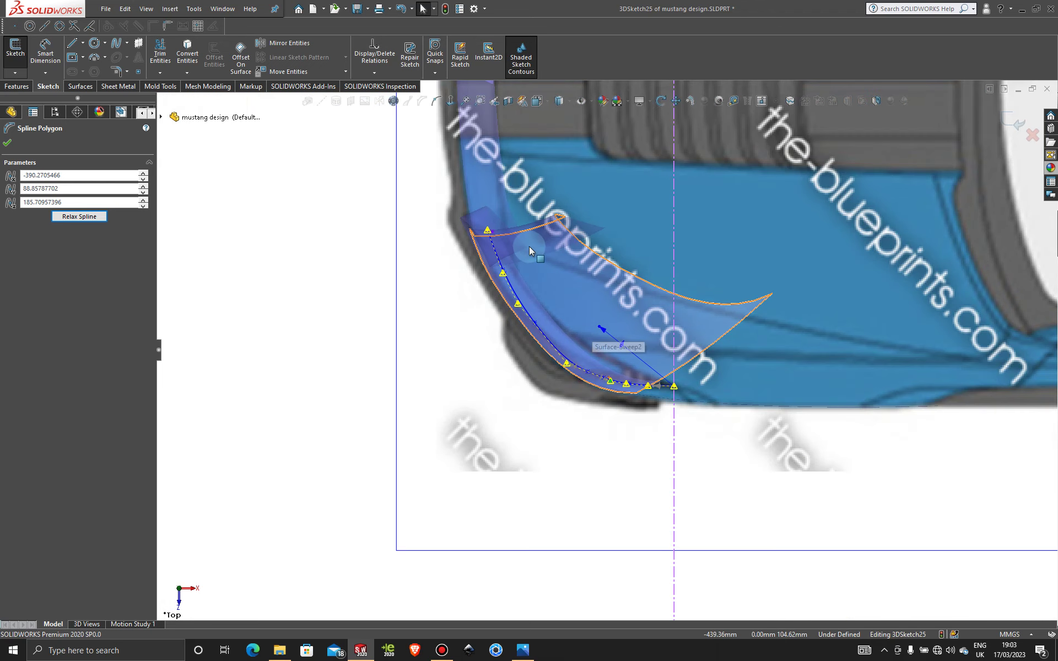
pyautogui.scroll(-3, 527, 247)
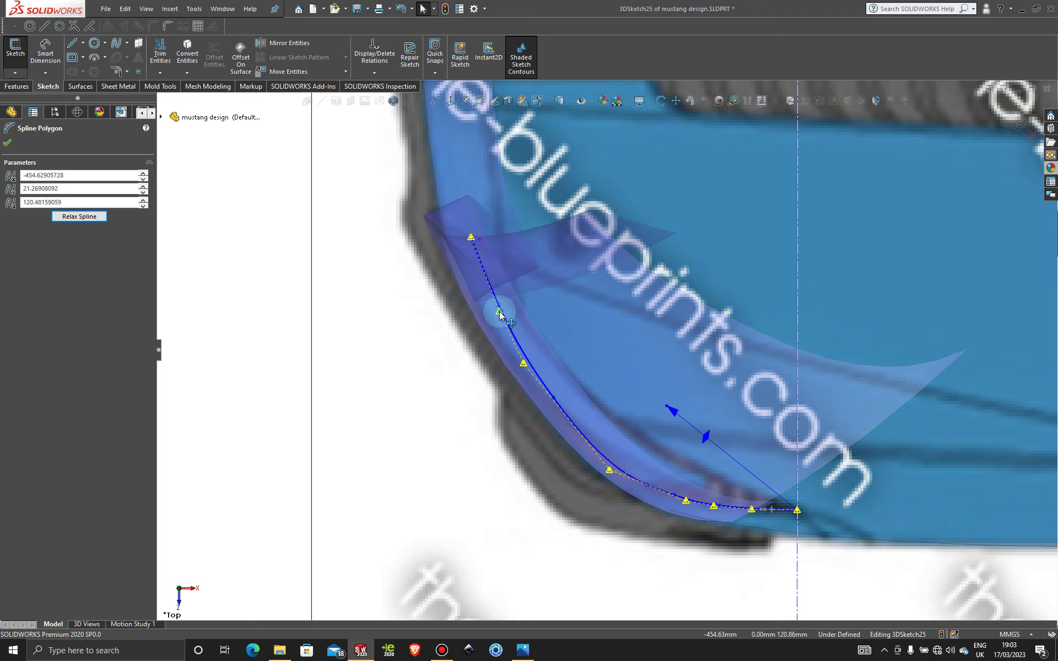
pyautogui.press('z')
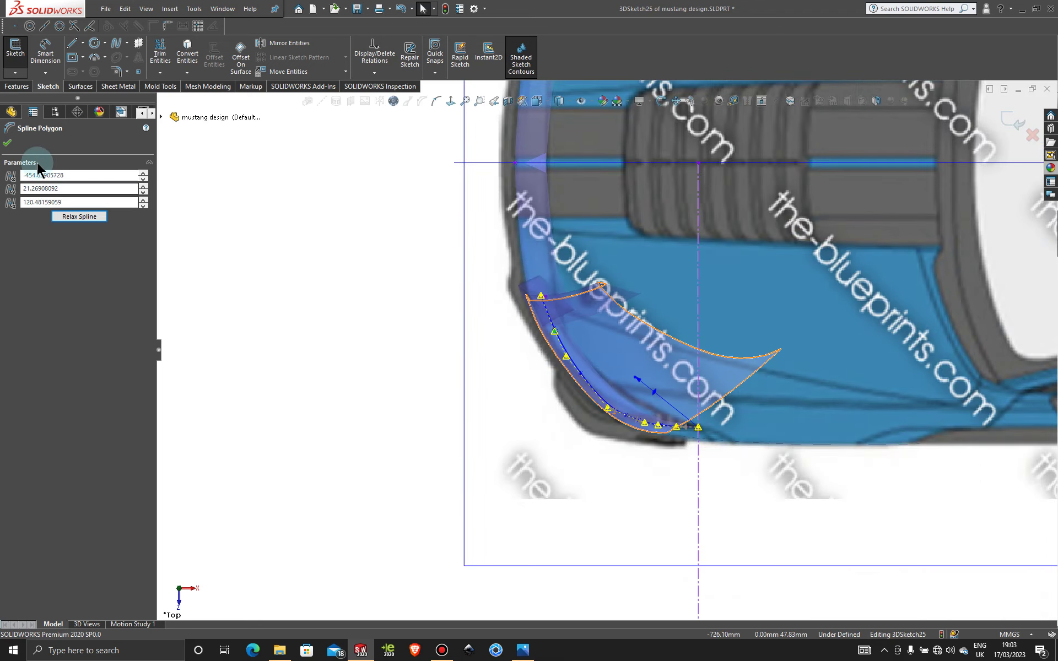
pyautogui.click(7, 144)
# - Reselect the spline's control polygon and, in the side view, move the bottom vertex beside the lower corner rearward
pyautogui.scroll(4, 614, 443)
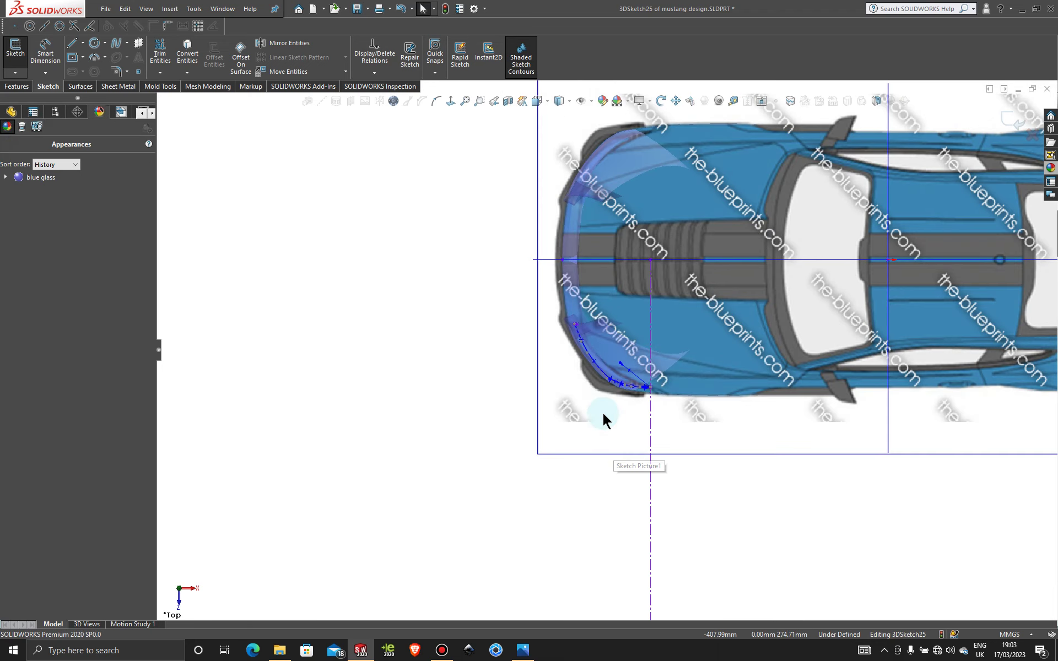
pyautogui.moveTo(603, 411); pyautogui.dragTo(607, 314, button='middle')
pyautogui.scroll(-6, 607, 314)
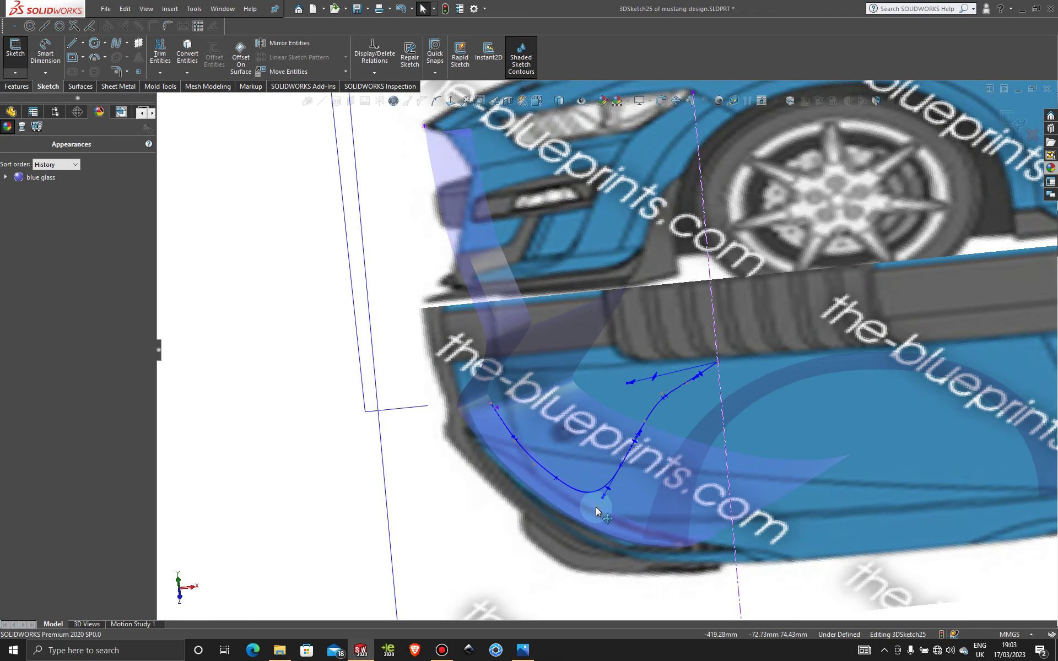
pyautogui.click(597, 508)
pyautogui.press('space')
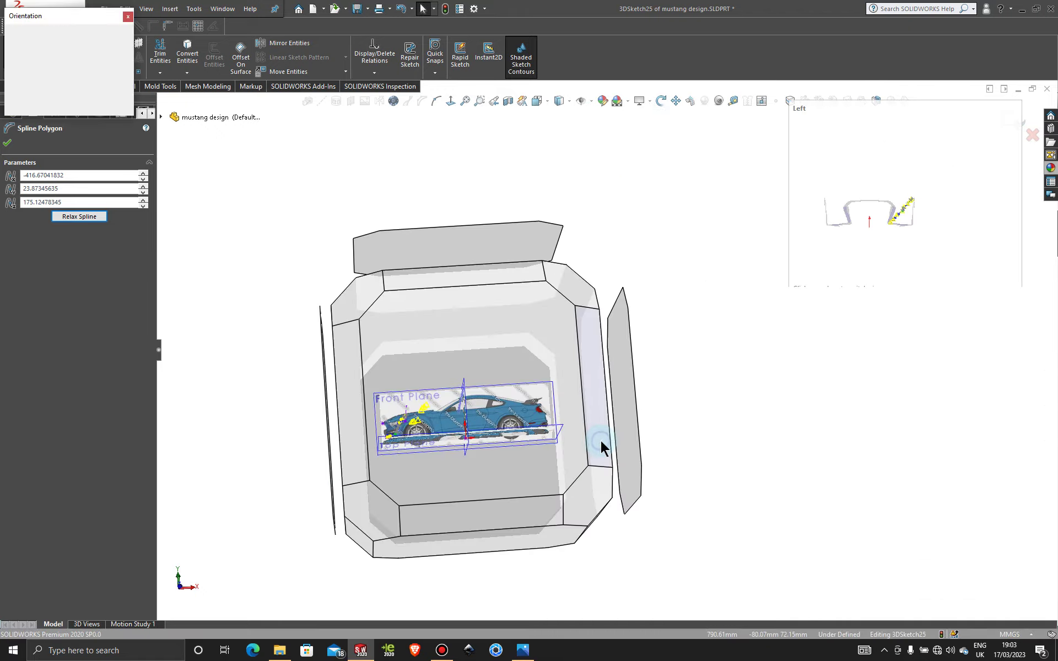
pyautogui.click(600, 441)
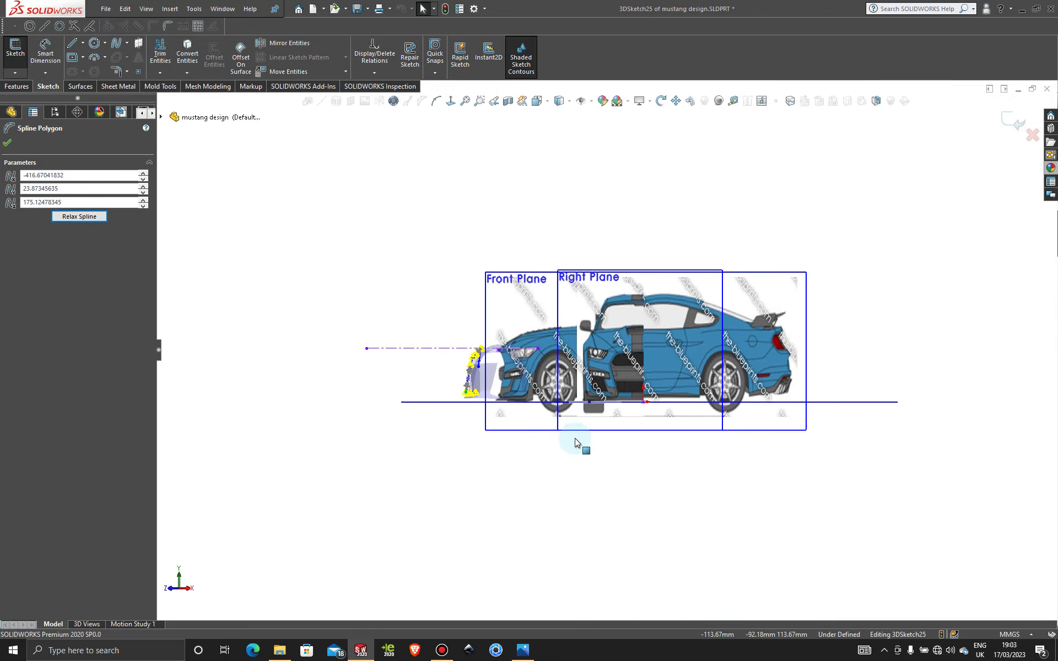
pyautogui.press('space')
pyautogui.click(549, 422)
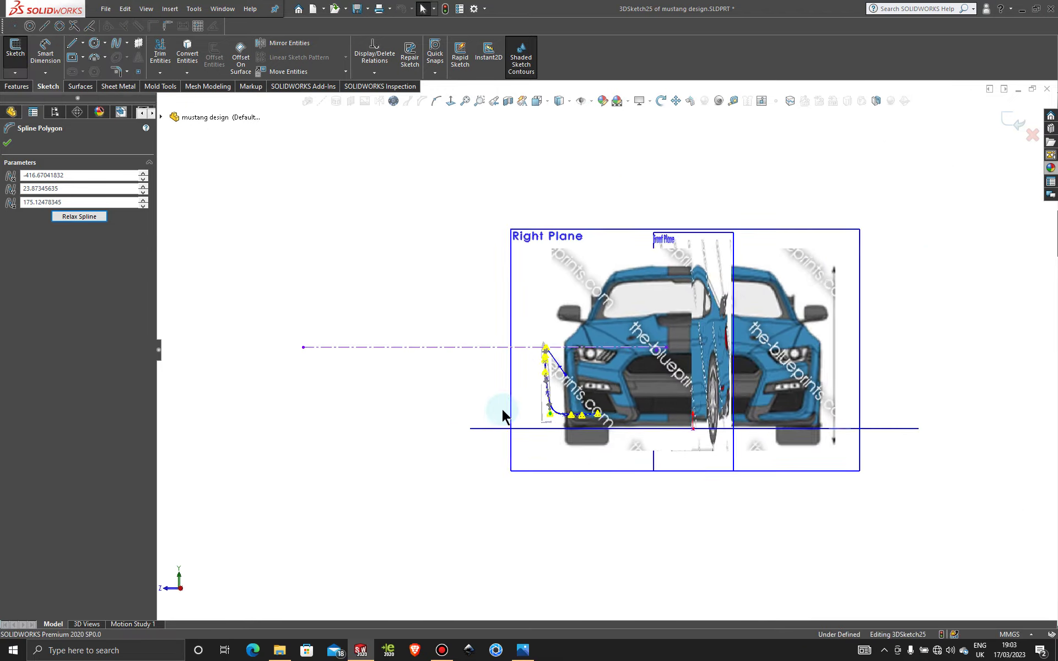
pyautogui.moveTo(575, 397); pyautogui.dragTo(769, 299, button='middle')
pyautogui.press('space')
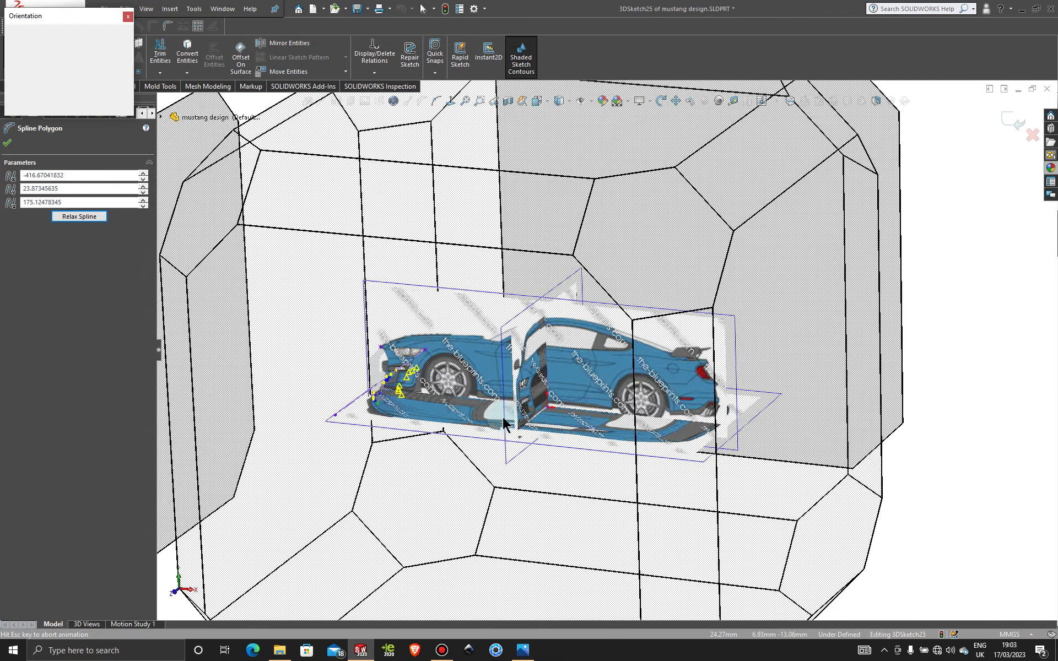
pyautogui.click(454, 467)
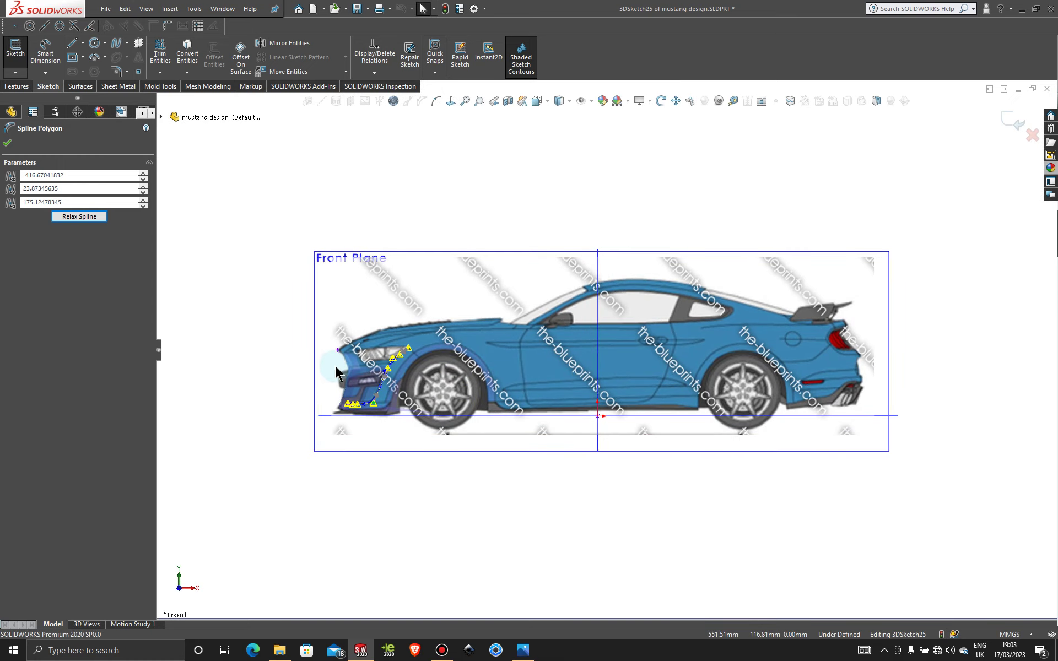
pyautogui.scroll(-6, 394, 413)
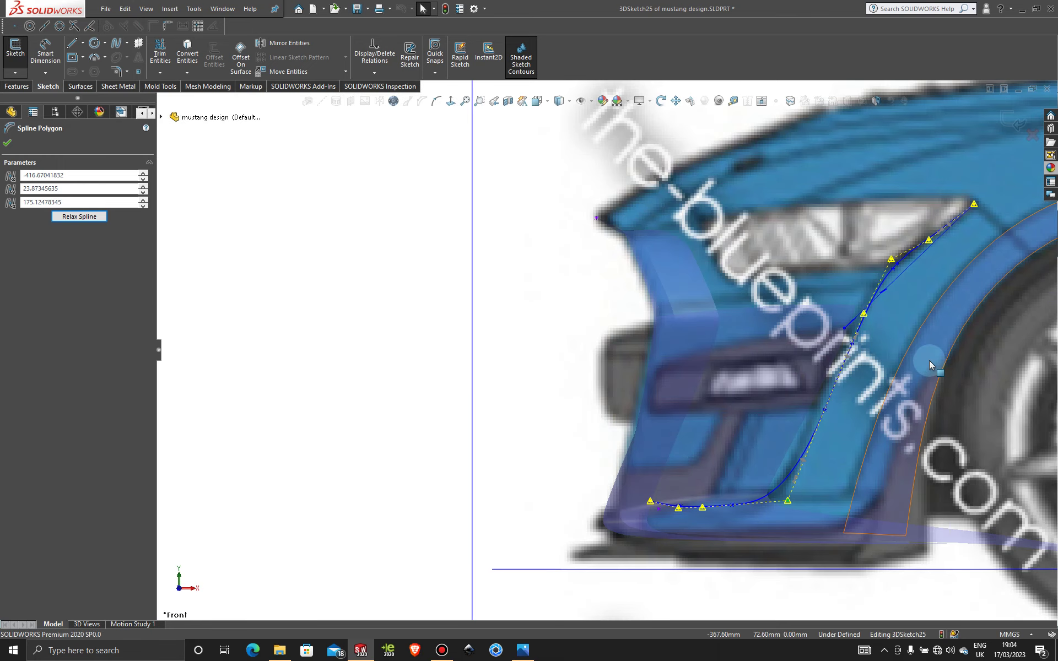
pyautogui.moveTo(702, 507); pyautogui.dragTo(713, 511)
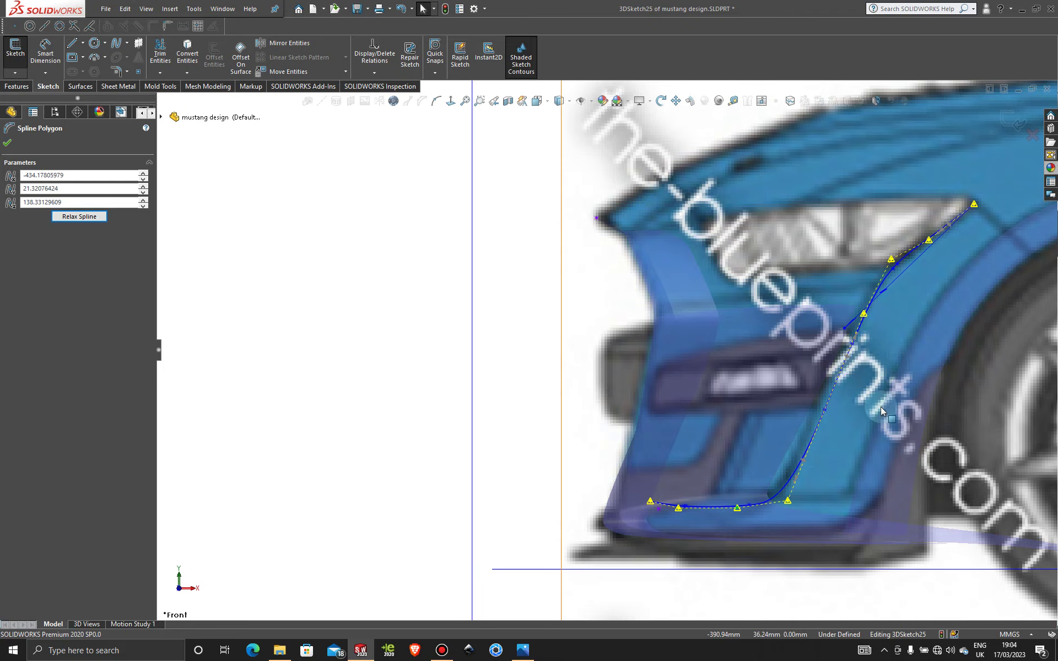
# - In the front-of-car view, move the spline's lower corner control vertex outward to about Y 22.4, Z 178.7 mm
pyautogui.press('space')
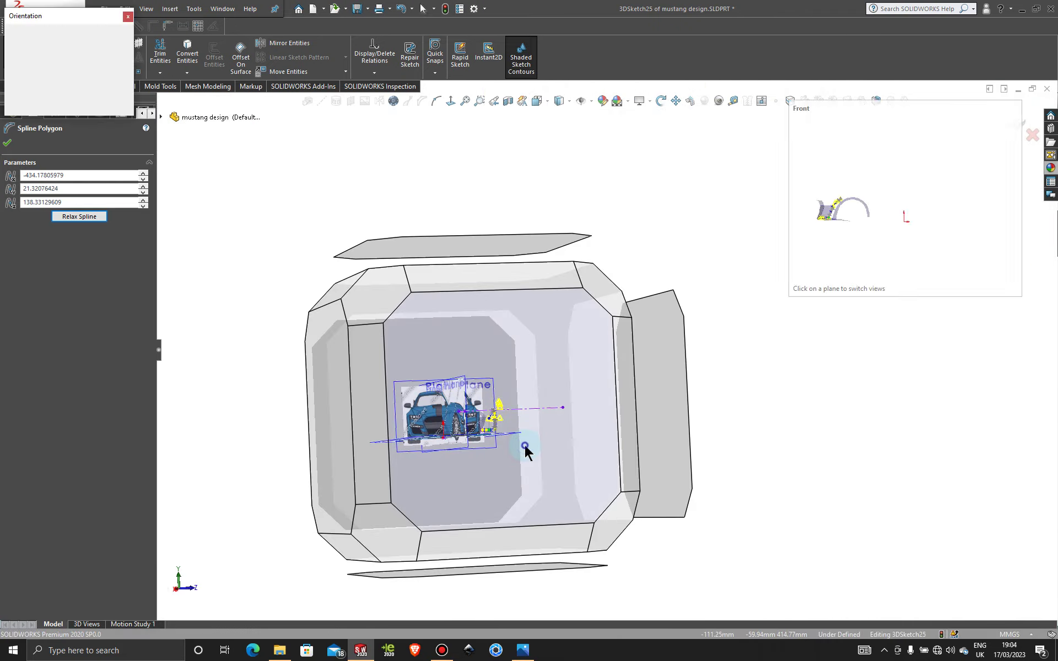
pyautogui.click(526, 447)
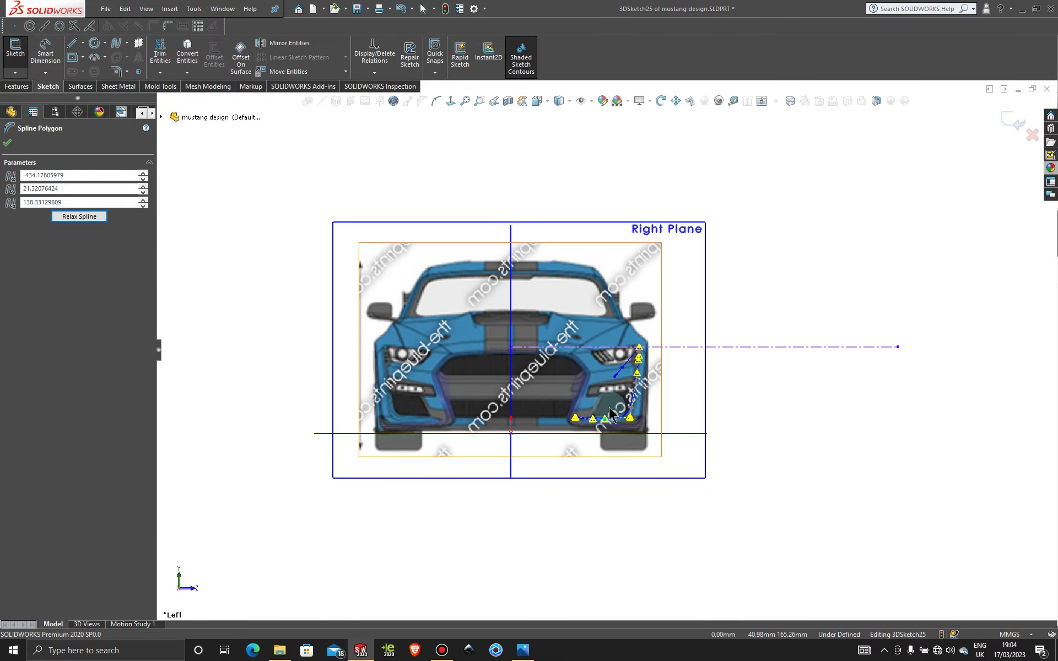
pyautogui.scroll(-3, 705, 421)
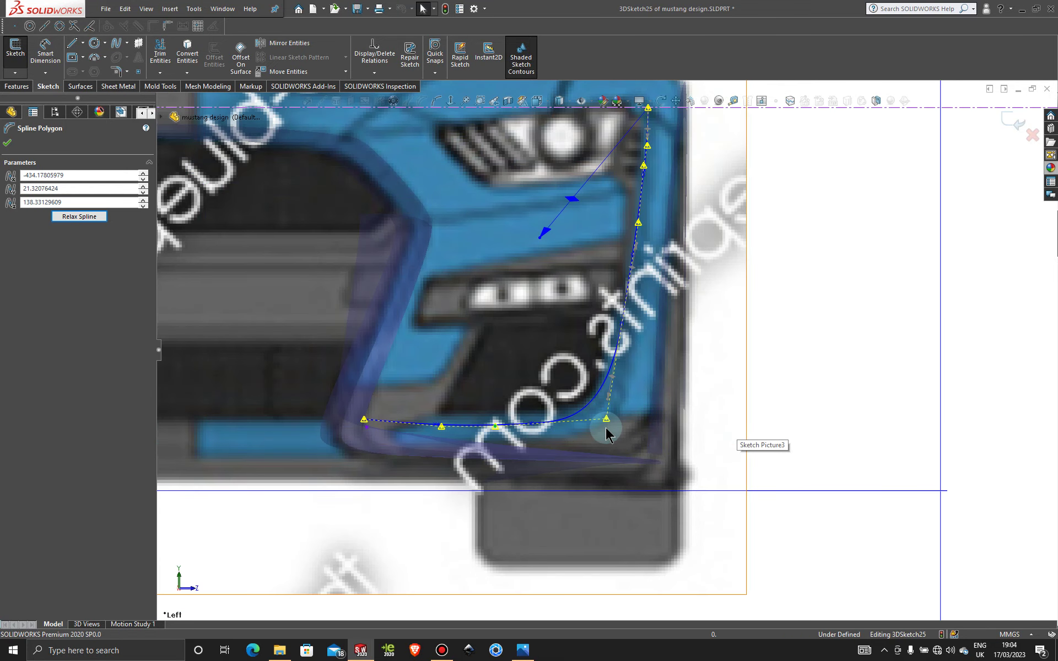
pyautogui.scroll(-3, 607, 425)
pyautogui.moveTo(606, 421); pyautogui.dragTo(614, 426)
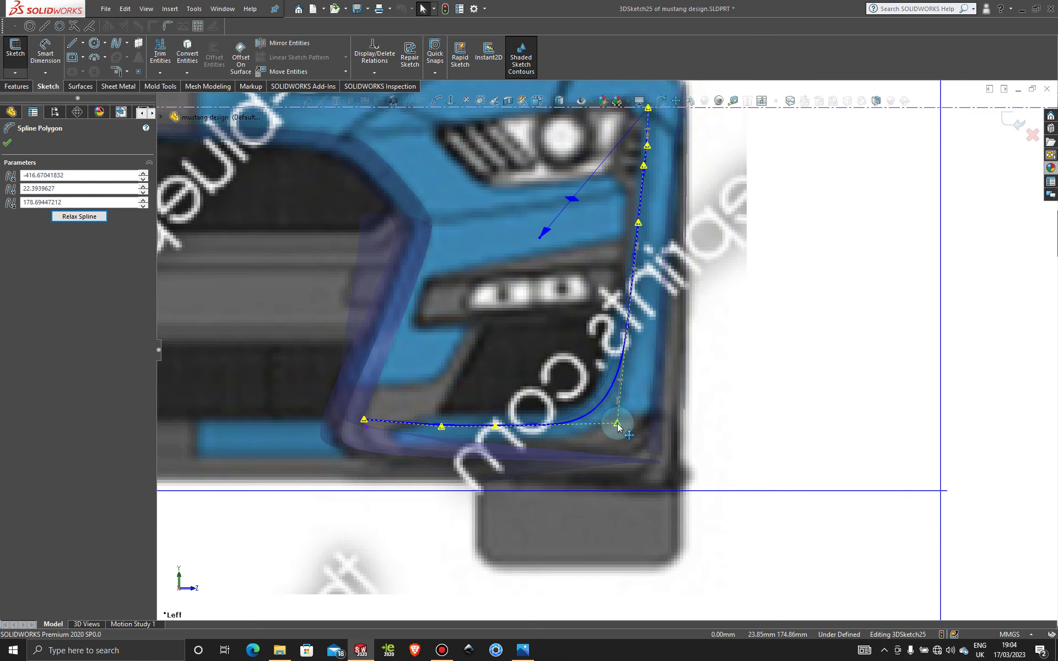
pyautogui.scroll(3, 617, 427)
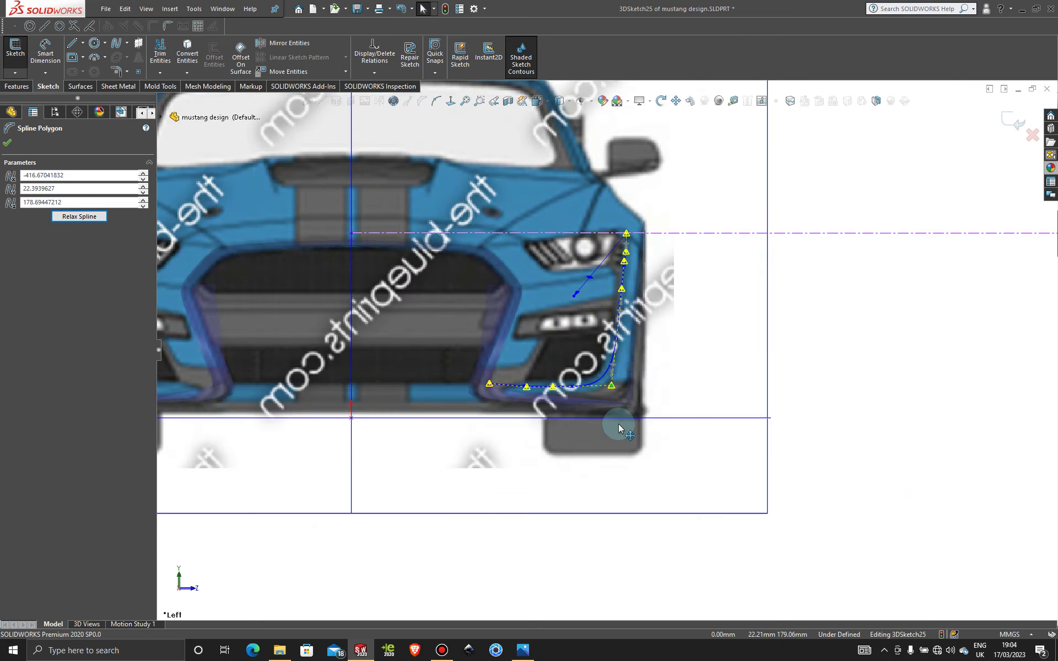
# - In the side view, lower the control vertex beneath the headlight and shift it forward to about X -382.8, Y 103.3 mm
pyautogui.press('space')
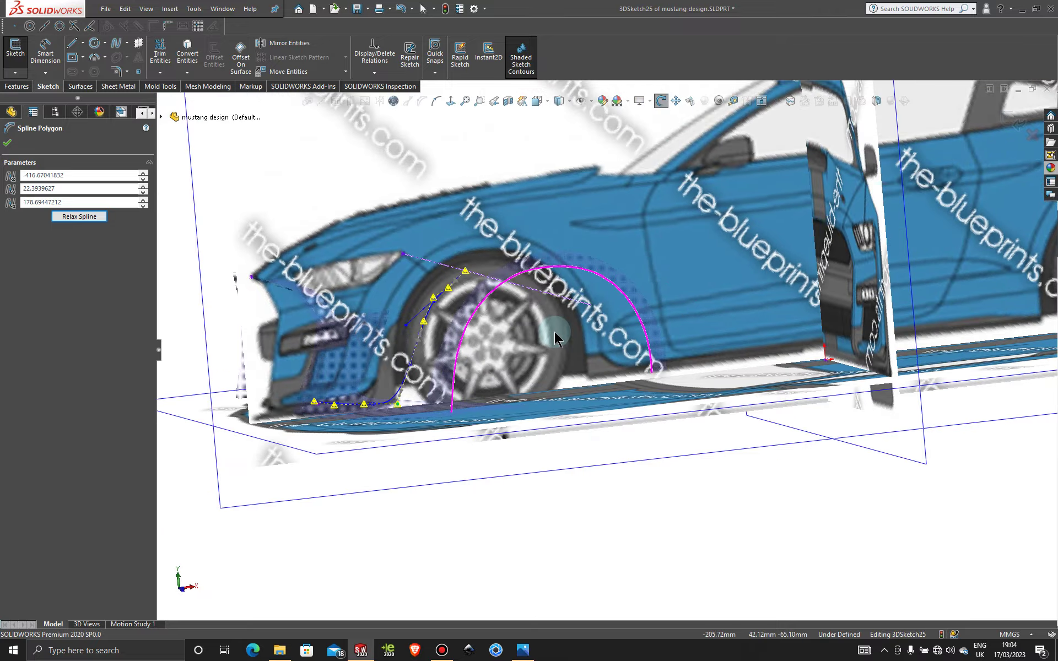
pyautogui.hotkey('ctrl', '1')
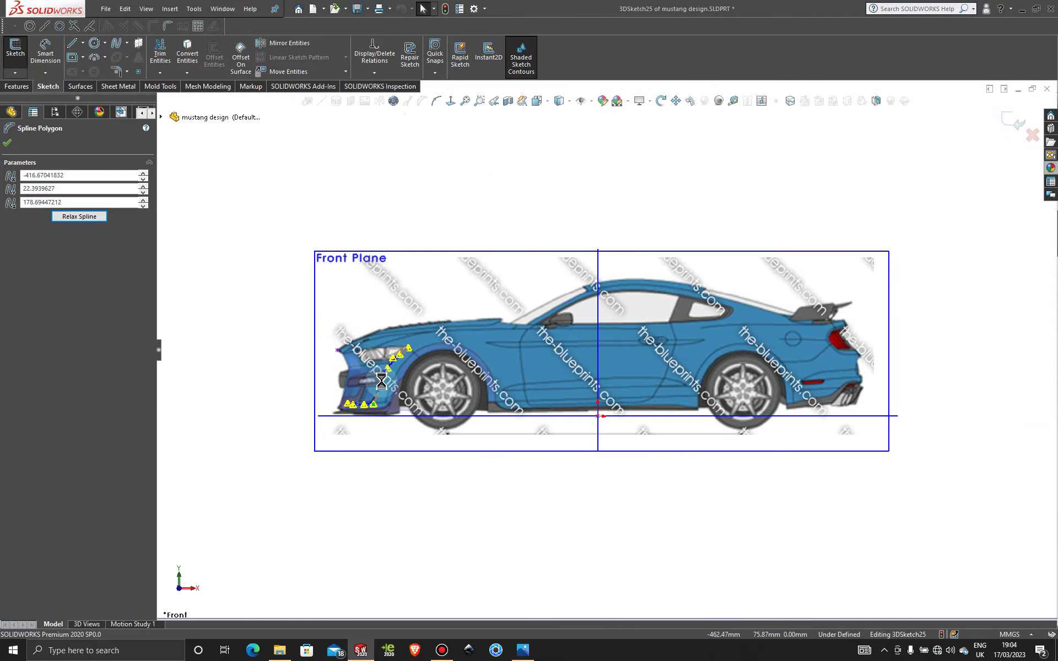
pyautogui.scroll(-5, 412, 419)
pyautogui.scroll(-2, 412, 419)
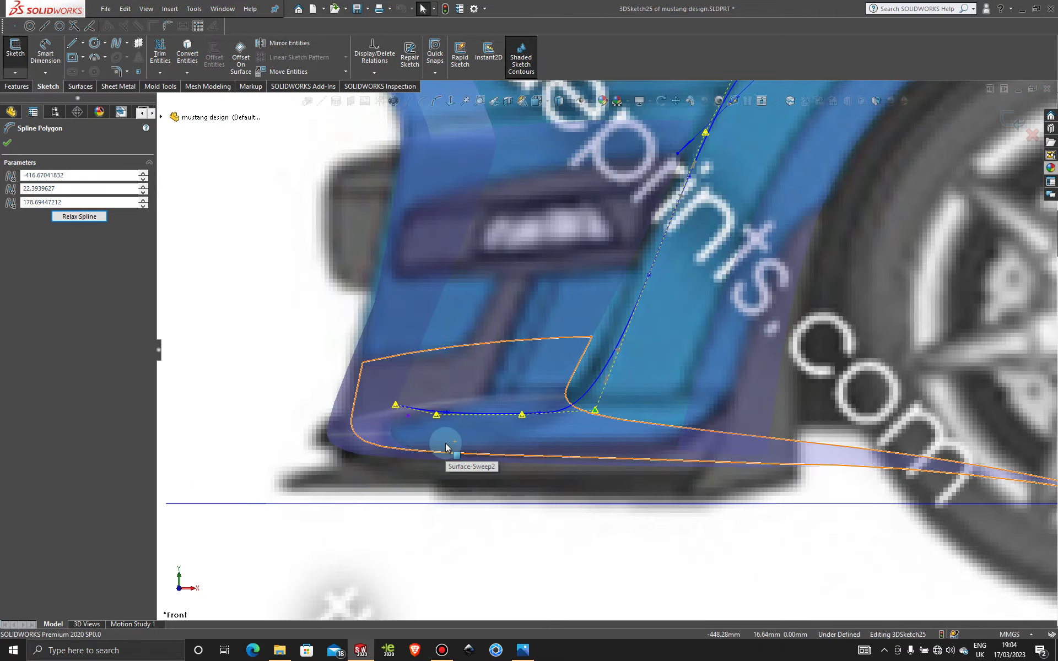
pyautogui.scroll(2, 742, 294)
pyautogui.scroll(2, 742, 295)
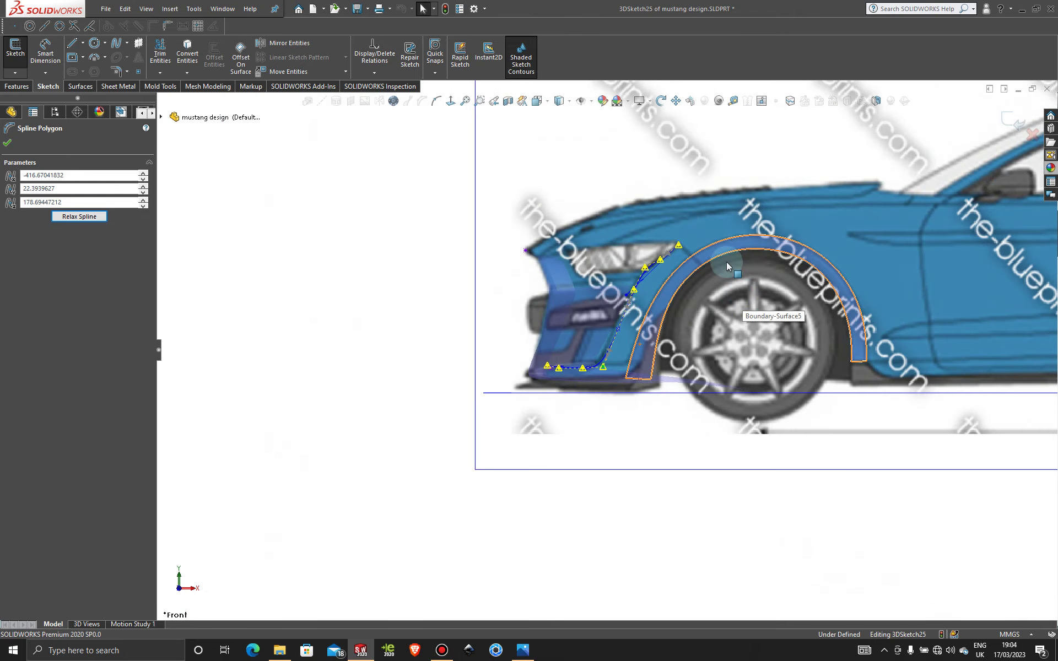
pyautogui.scroll(-6, 726, 262)
pyautogui.scroll(3, 622, 333)
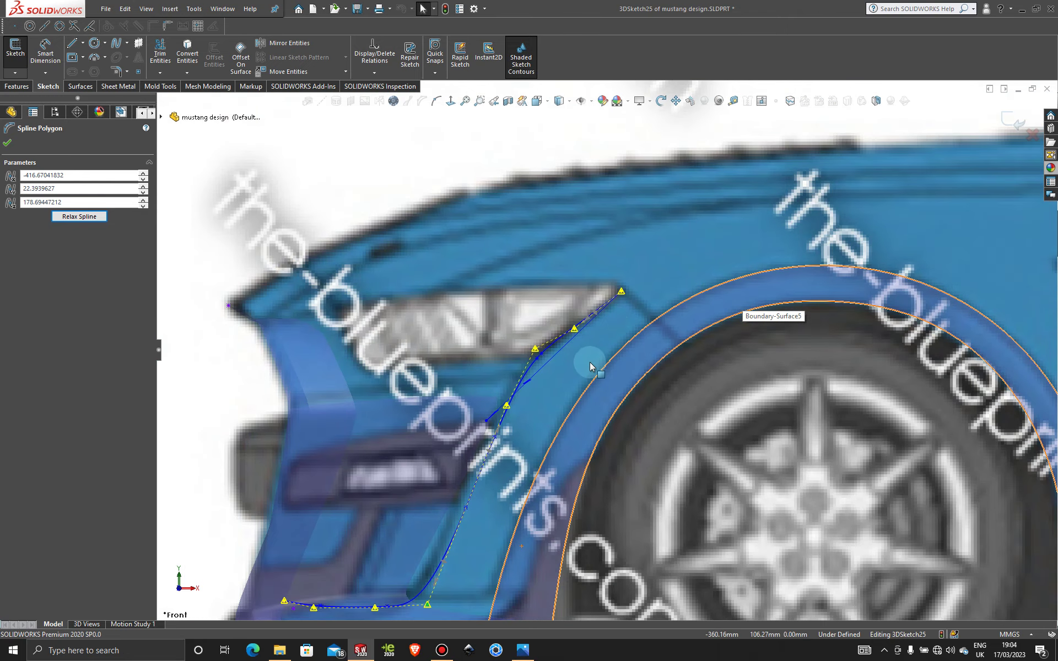
pyautogui.scroll(-2, 537, 355)
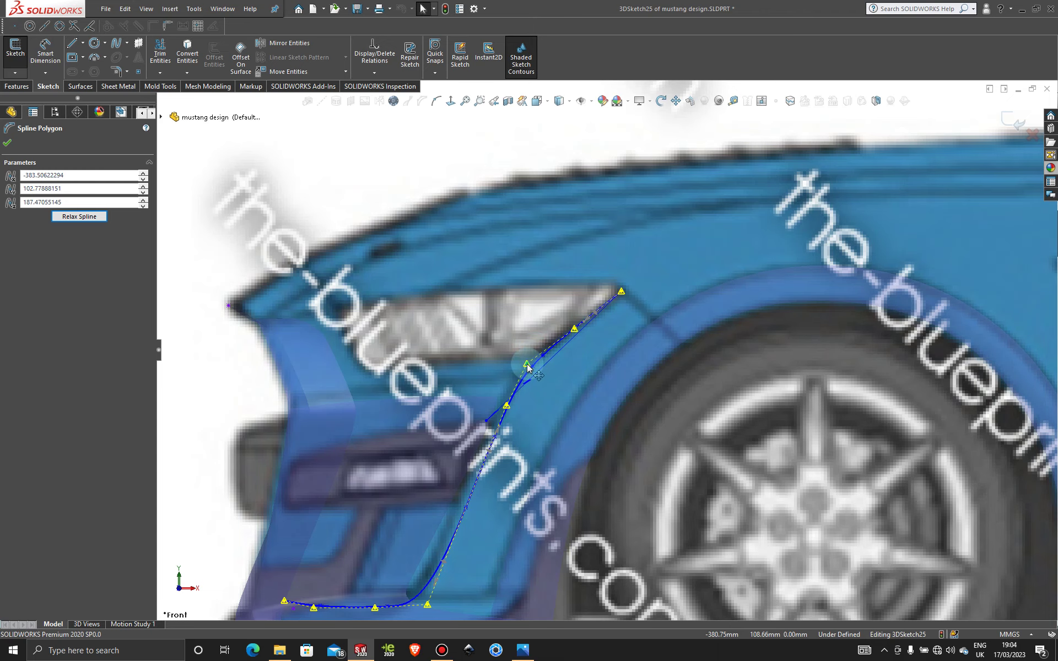
pyautogui.scroll(8, 598, 350)
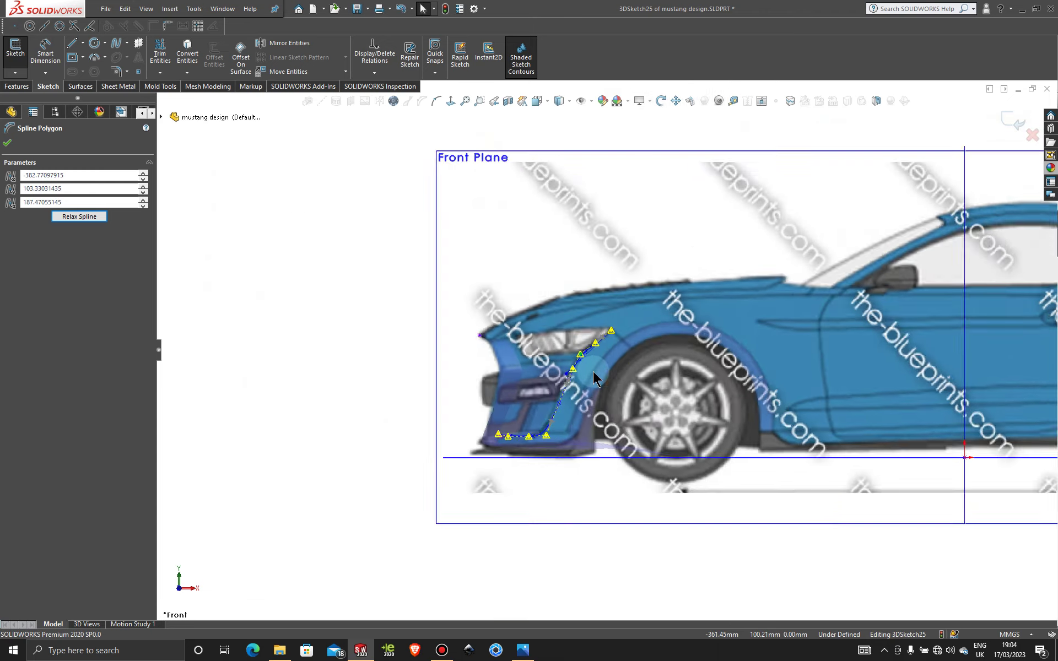
# - In the top view, move the two bottom-run control vertices along the bumper curve to about X -445.0, Z 145.5 and X -455.0, Z 121.2 mm
pyautogui.press('space')
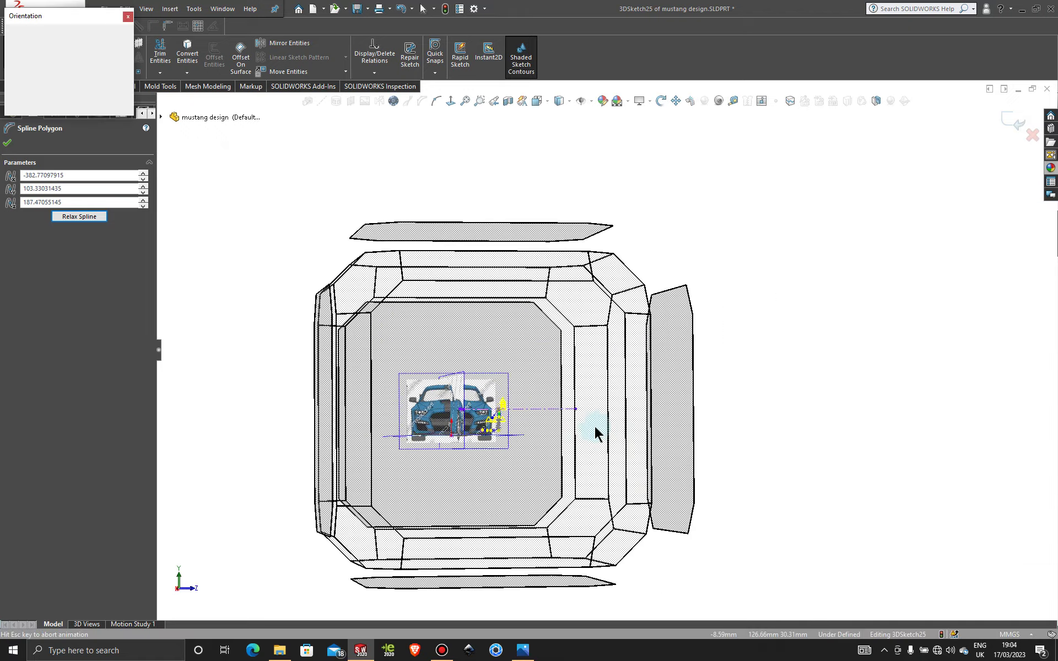
pyautogui.click(551, 437)
pyautogui.scroll(-6, 645, 380)
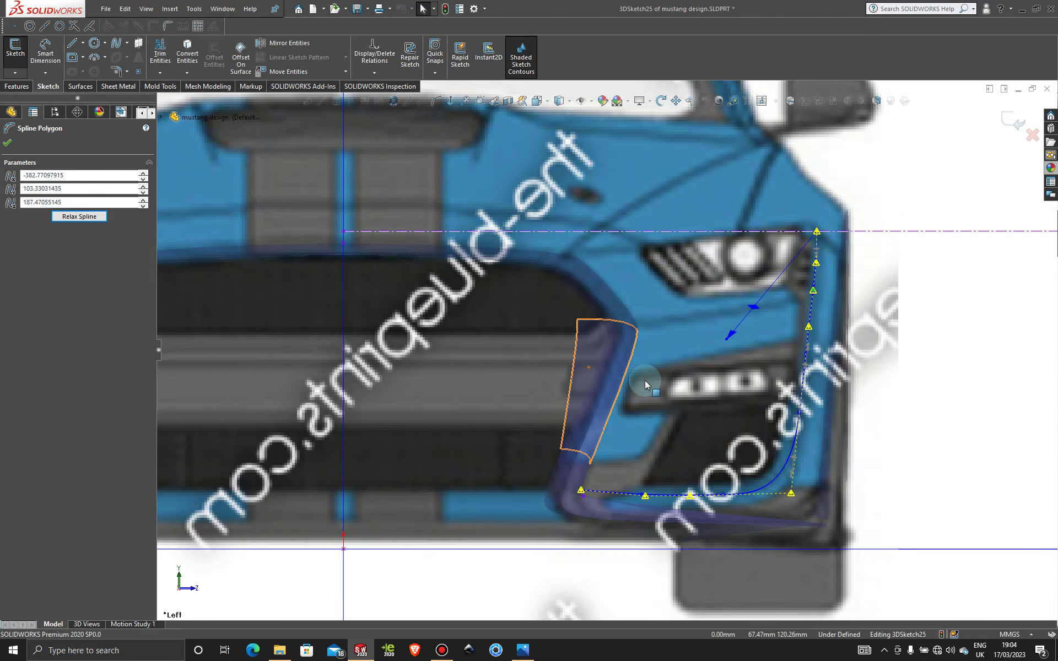
pyautogui.scroll(6, 644, 380)
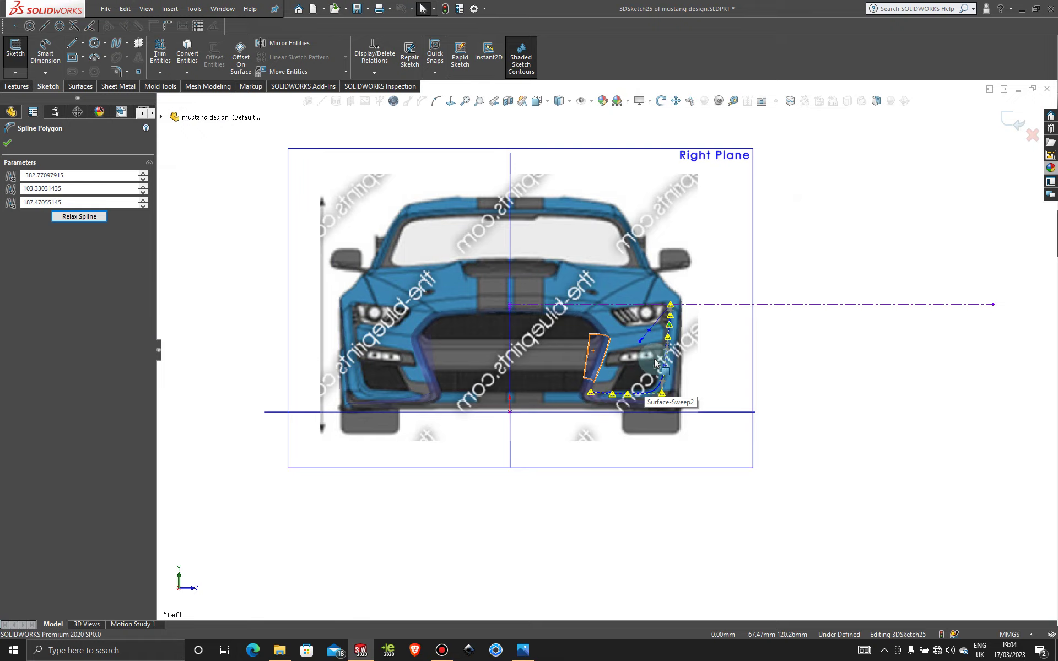
pyautogui.moveTo(644, 380); pyautogui.dragTo(602, 521, button='middle')
pyautogui.press('space')
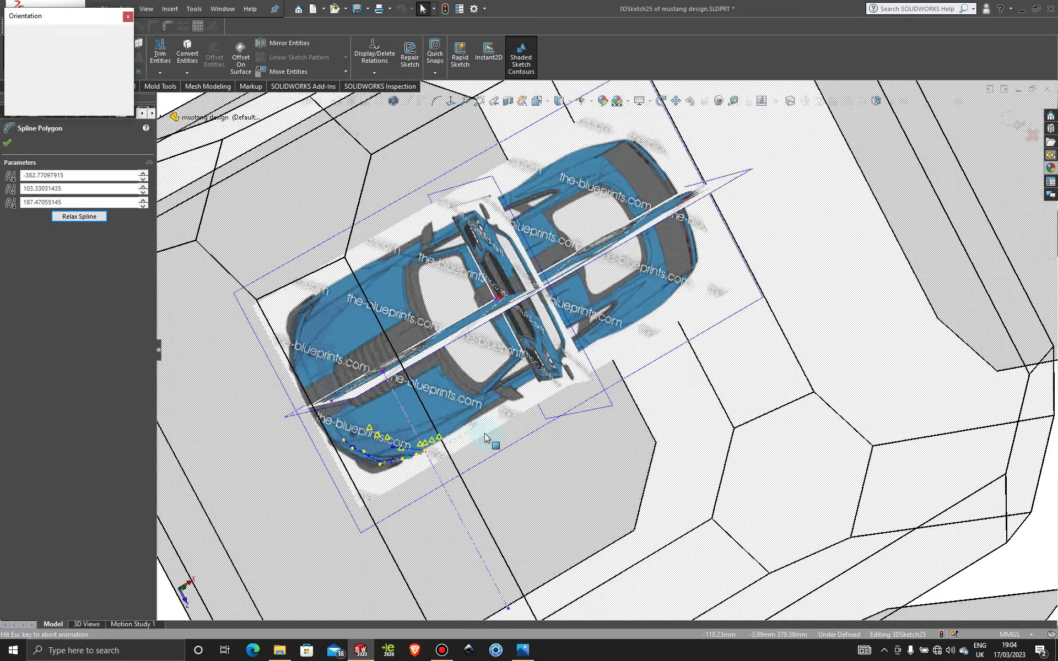
pyautogui.click(475, 420)
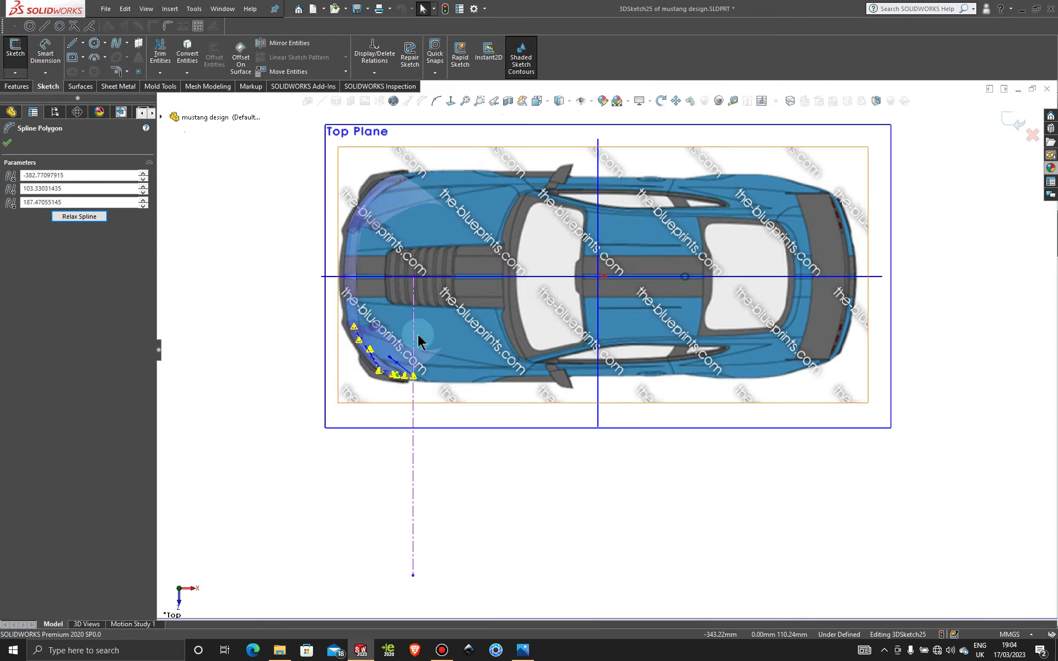
pyautogui.scroll(-6, 417, 335)
pyautogui.scroll(-3, 319, 390)
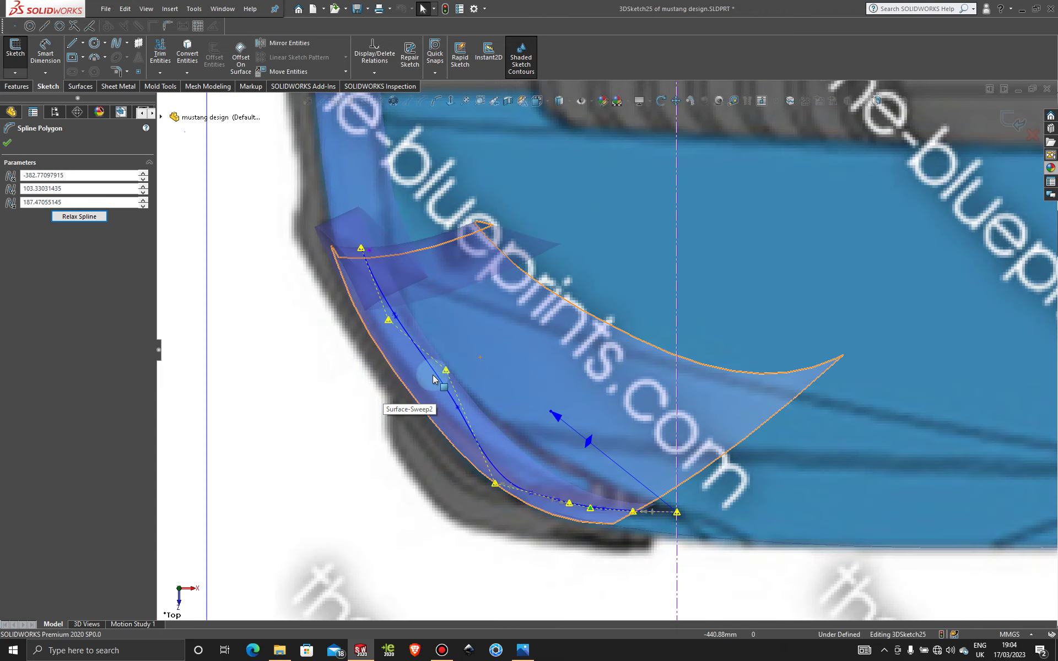
pyautogui.click(441, 373)
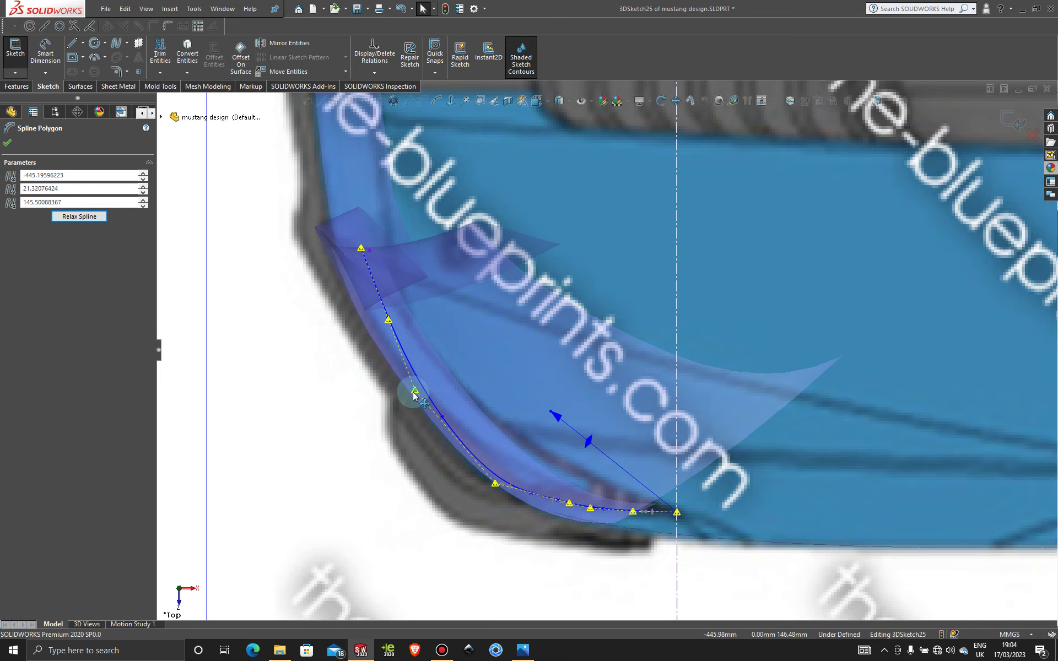
pyautogui.moveTo(415, 395); pyautogui.dragTo(417, 394)
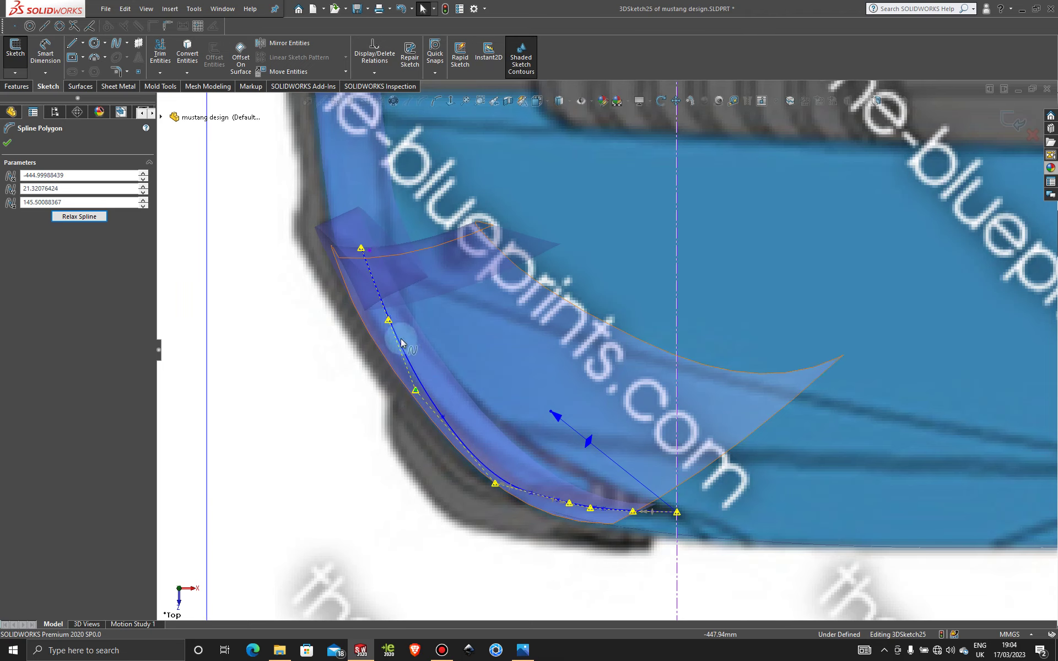
pyautogui.scroll(8, 389, 326)
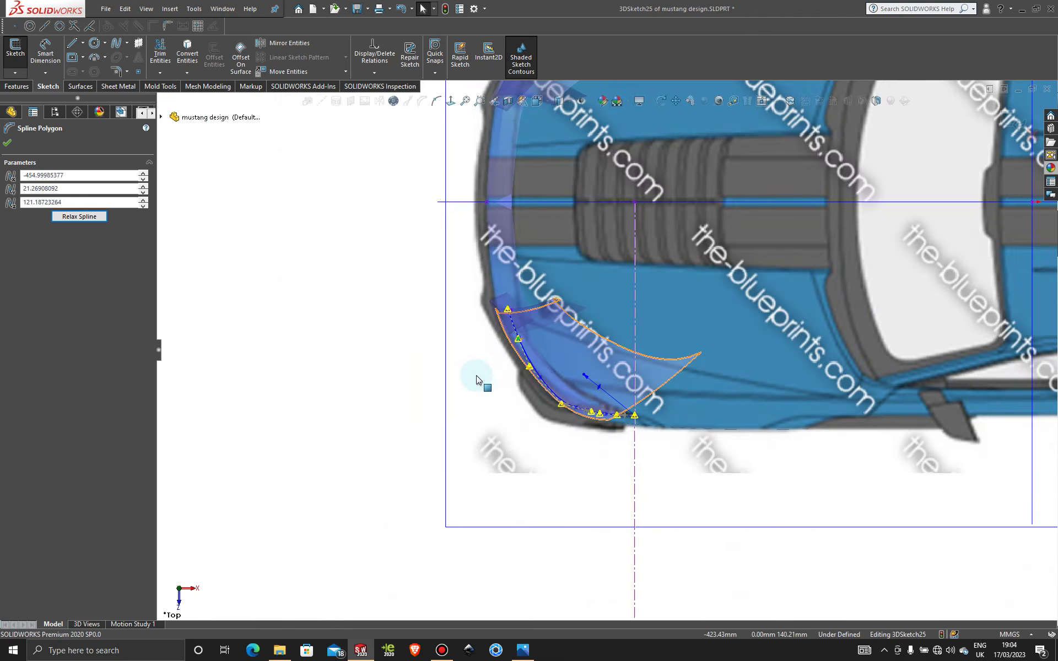
# - Examine the reshaped spline against the side and front blueprints
pyautogui.hotkey('ctrl', '1')
pyautogui.press('space')
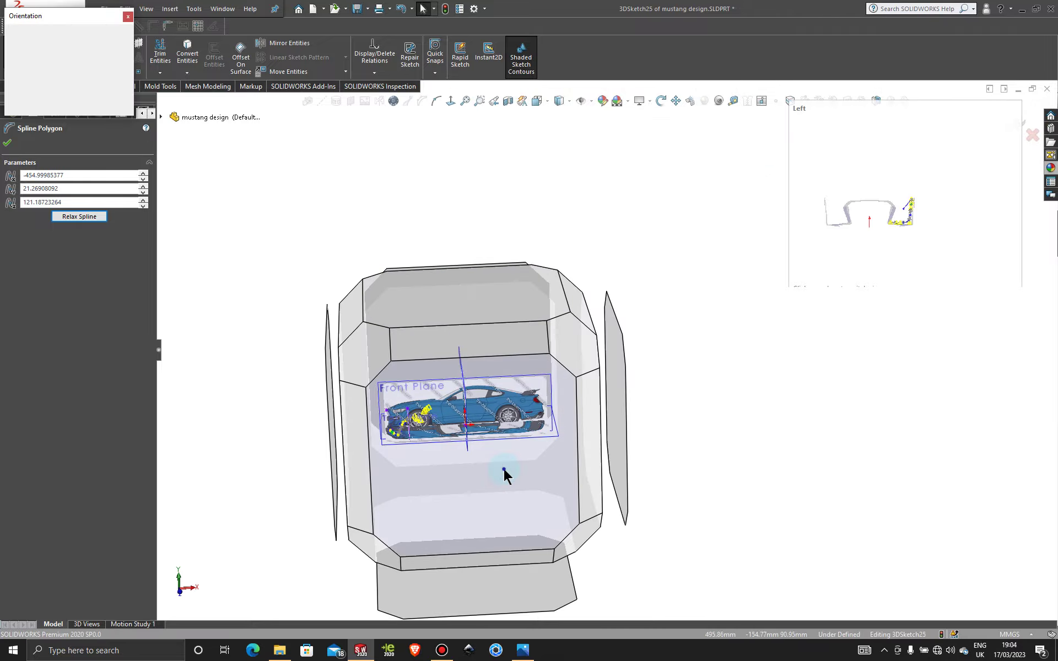
pyautogui.scroll(3, 425, 370)
pyautogui.scroll(5, 425, 370)
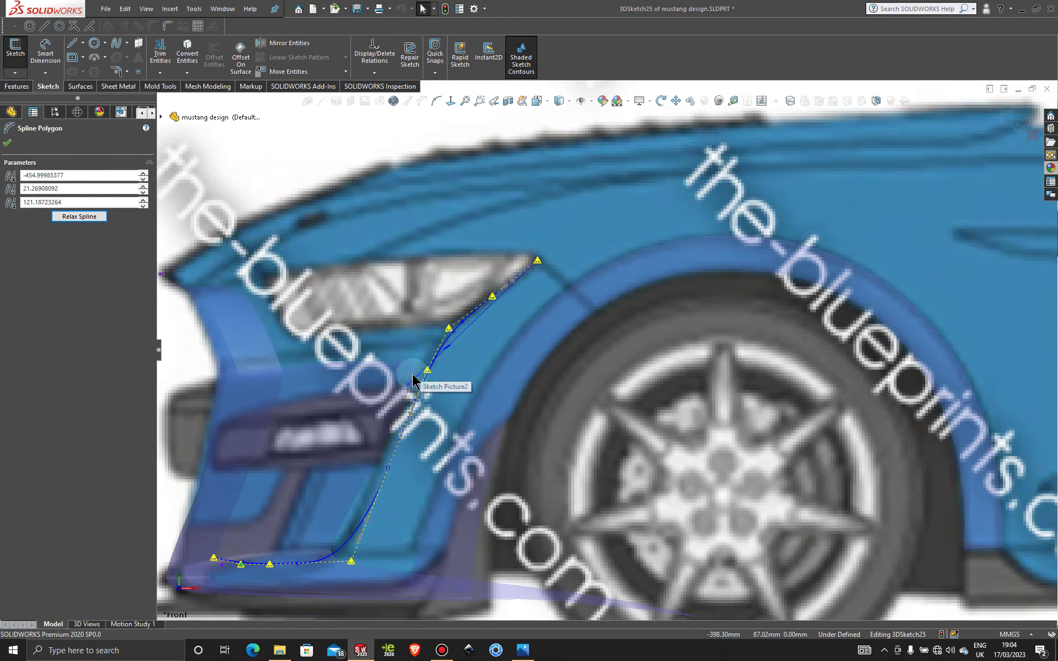
pyautogui.scroll(-3, 481, 432)
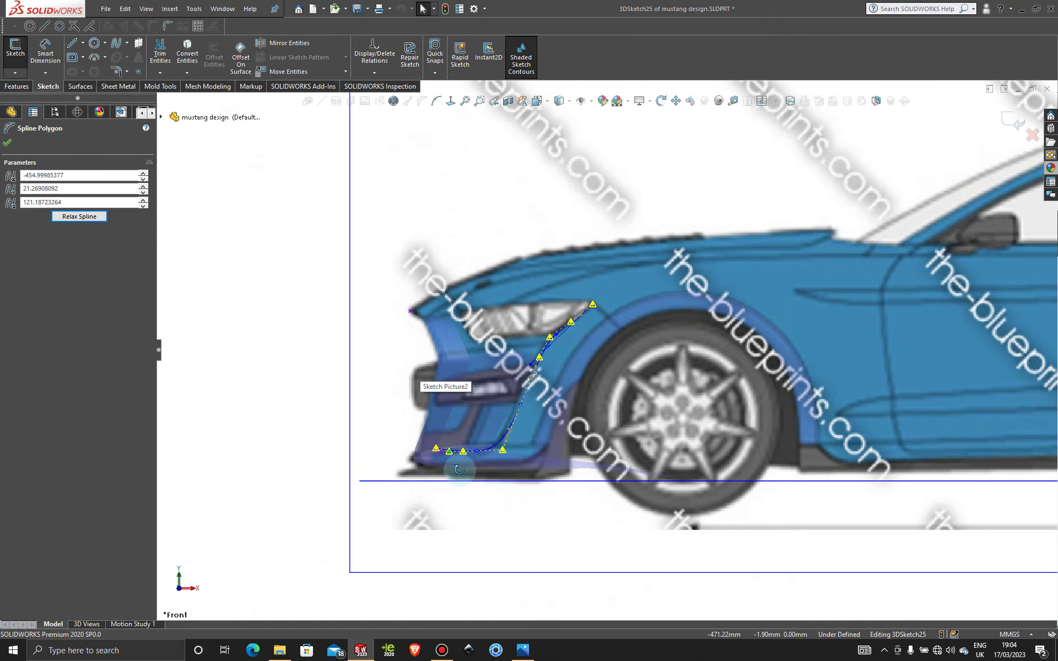
pyautogui.press('space')
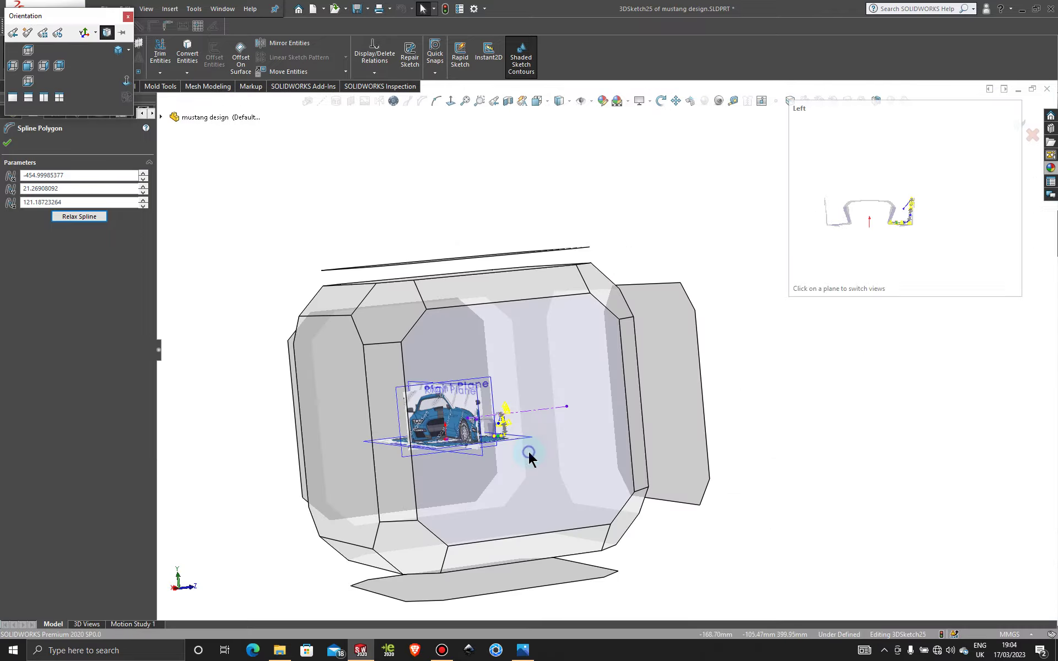
pyautogui.click(527, 452)
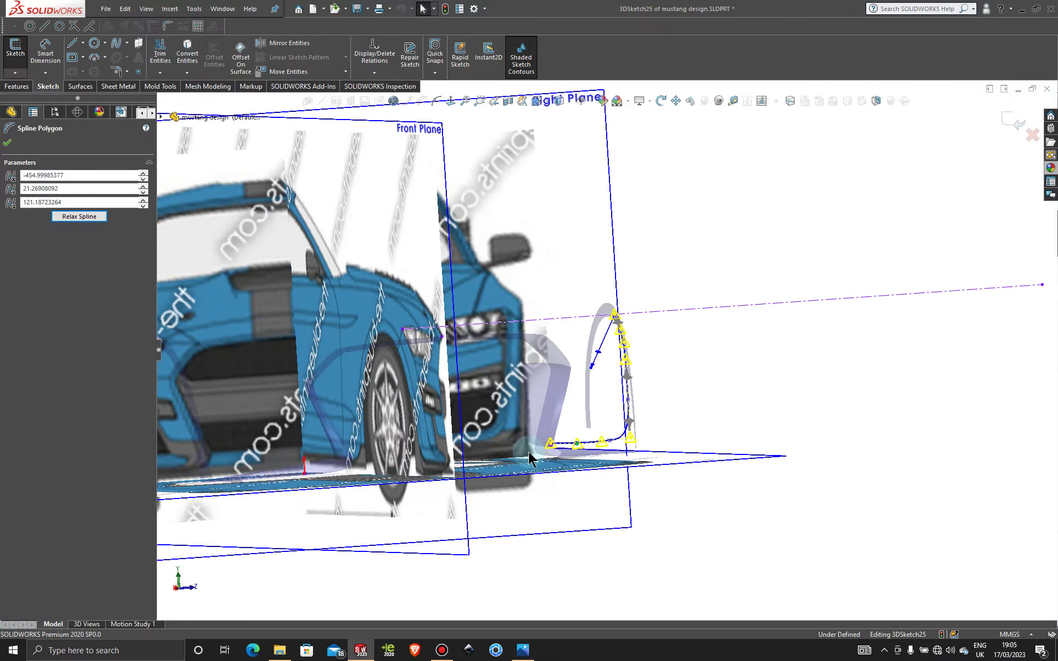
pyautogui.scroll(5, 610, 396)
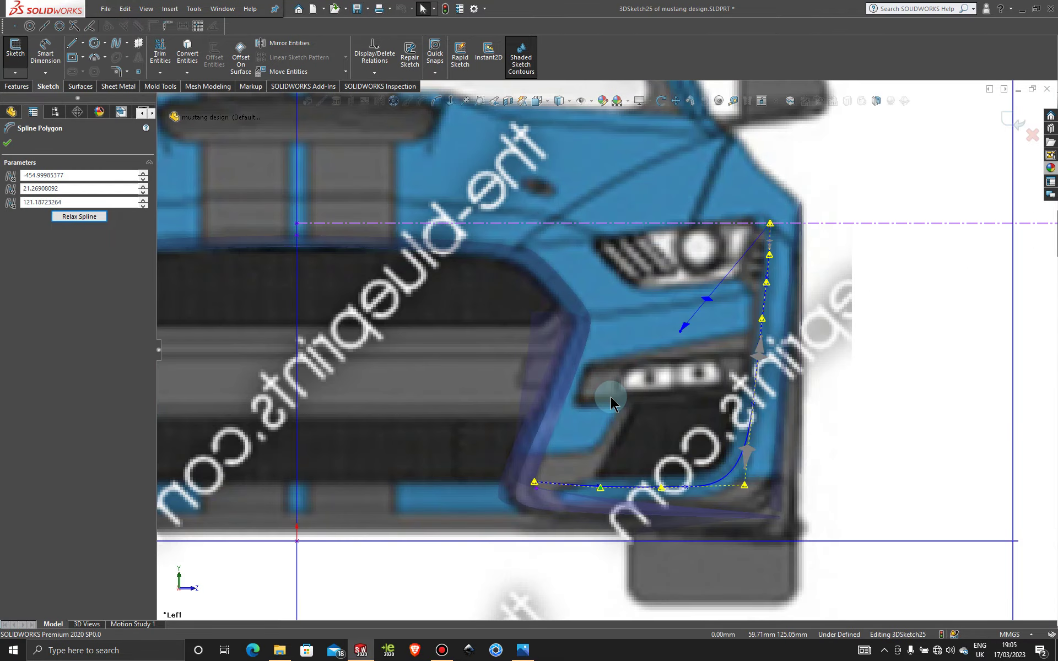
pyautogui.scroll(-8, 633, 408)
# - Activate Display State-2 to hide the blueprint pictures and show the surfaces shaded
pyautogui.moveTo(591, 424); pyautogui.dragTo(520, 442, button='middle')
pyautogui.click(55, 112)
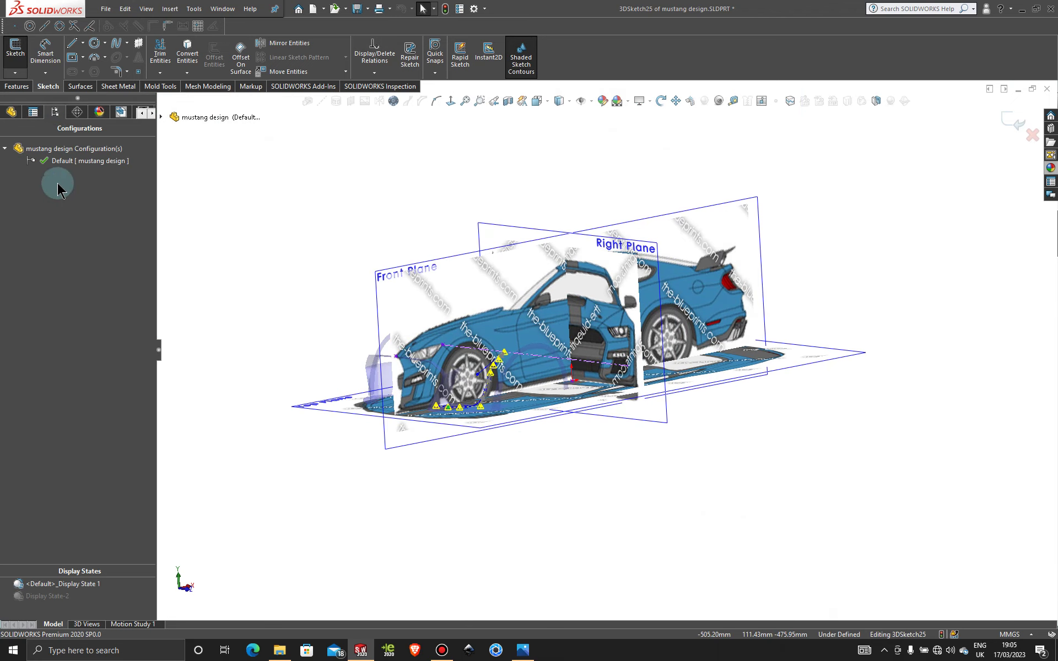
pyautogui.doubleClick(63, 596)
pyautogui.moveTo(548, 405)
pyautogui.mouseDown(button='middle')
pyautogui.moveTo(509, 401)
pyautogui.moveTo(485, 371)
pyautogui.moveTo(438, 477)
pyautogui.mouseUp(button='middle')
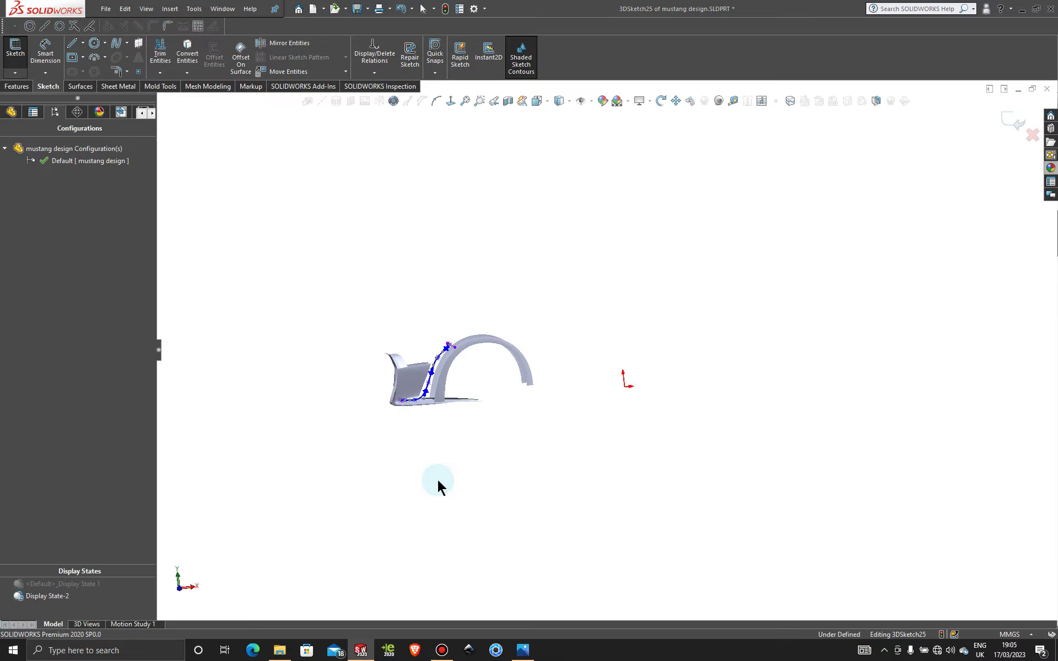
# - In the side view, nudge the control vertex next to the spline's upper end to about X -368.4, Y 115.2 mm
pyautogui.hotkey('ctrl', '1')
pyautogui.scroll(-6, 371, 382)
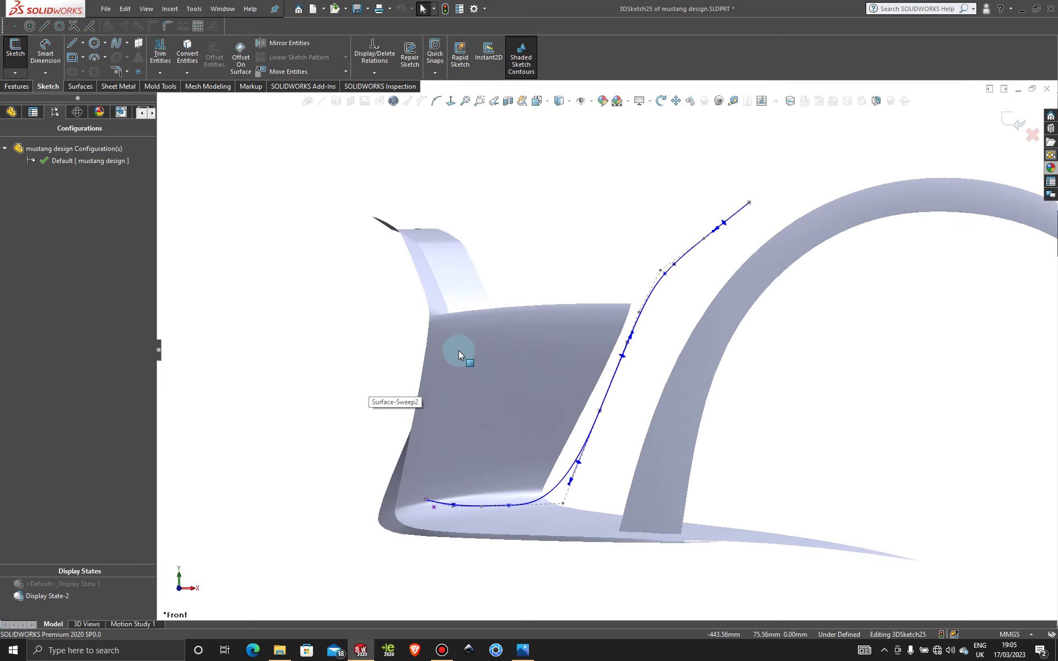
pyautogui.scroll(-1, 676, 314)
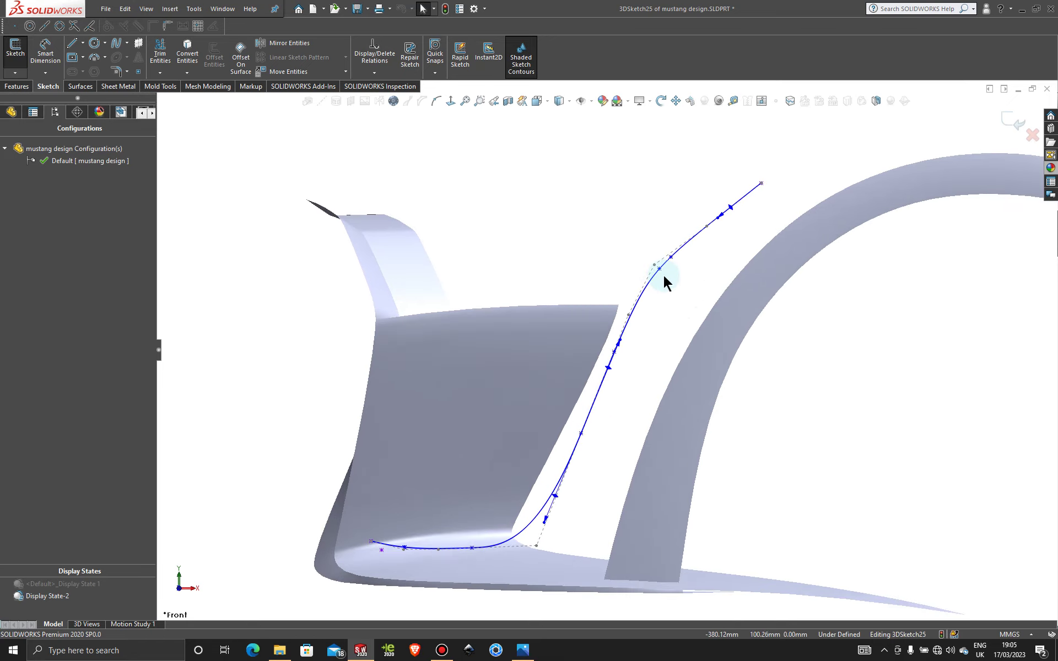
pyautogui.scroll(-1, 705, 237)
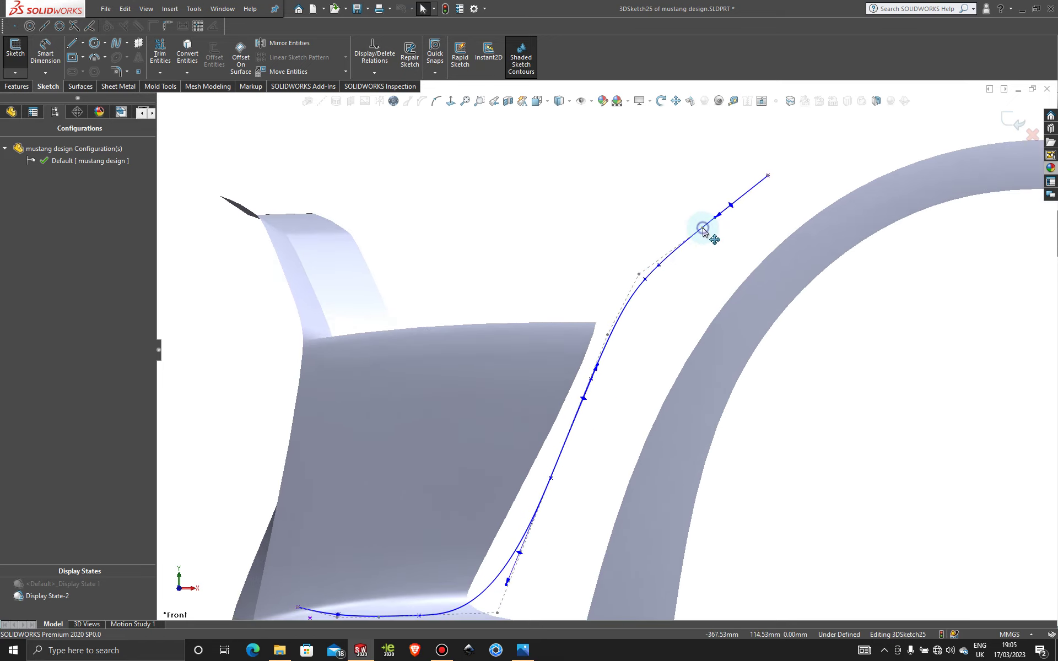
pyautogui.click(702, 228)
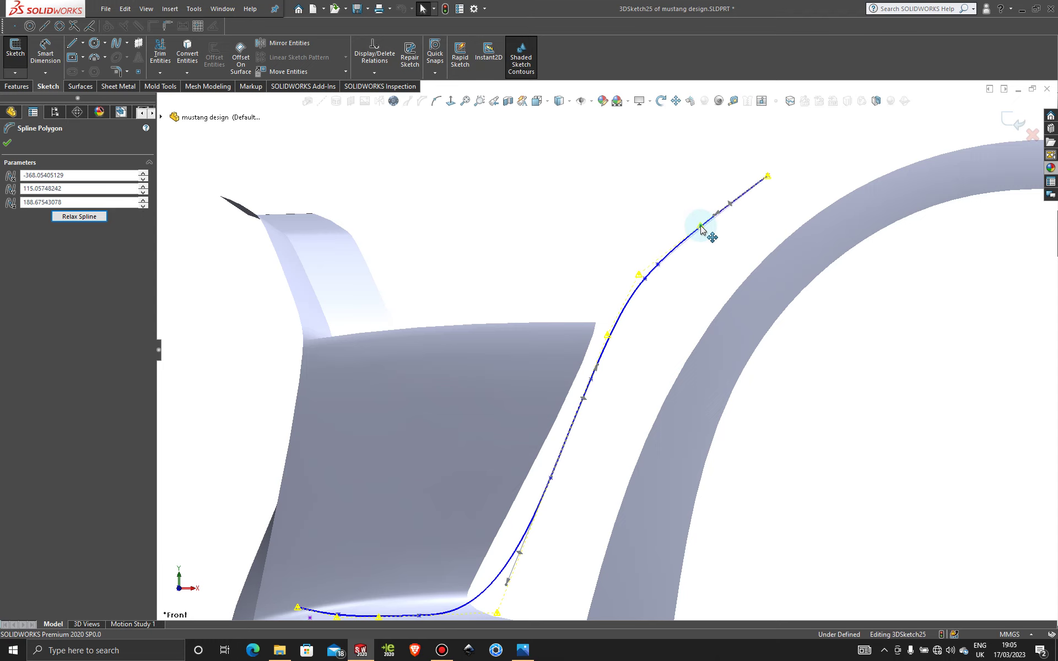
pyautogui.scroll(1, 695, 338)
pyautogui.scroll(-4, 446, 550)
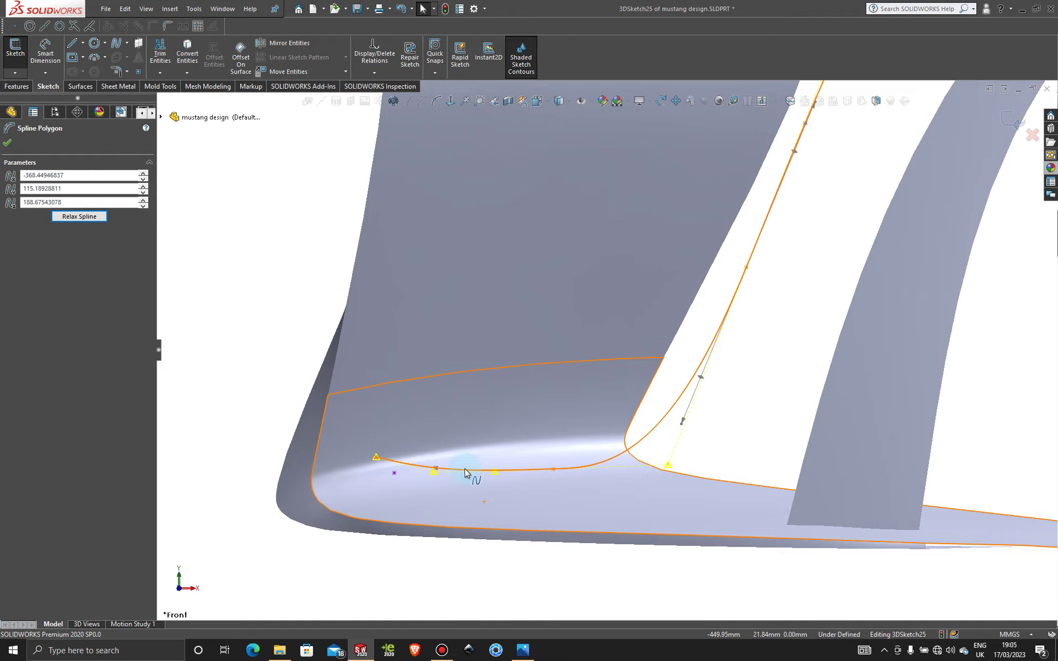
# - In the left view, nudge the control vertex next to the spline's upper end to about Y 115.2, Z 187.8 mm
pyautogui.scroll(5, 627, 503)
pyautogui.moveTo(453, 421); pyautogui.dragTo(551, 409, button='middle')
pyautogui.press('space')
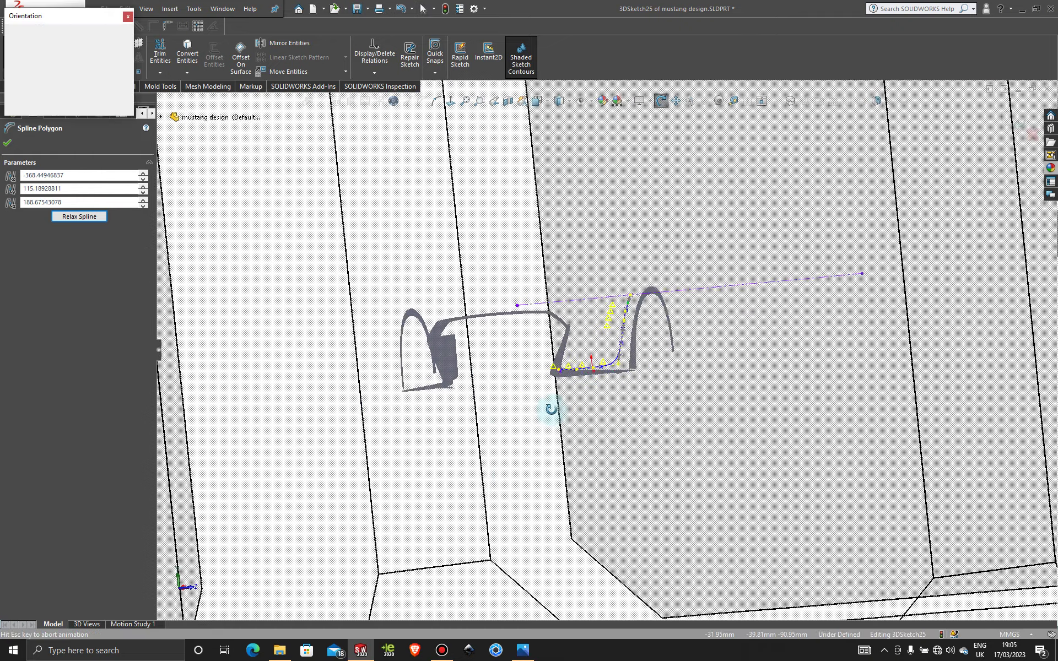
pyautogui.hotkey('ctrl', '3')
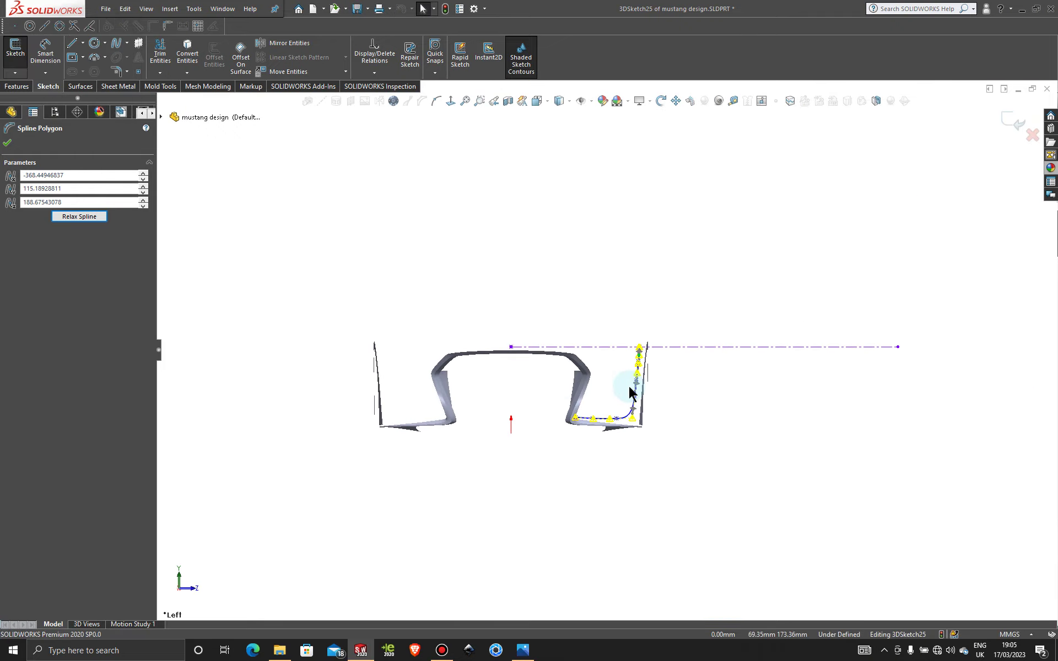
pyautogui.scroll(-5, 631, 394)
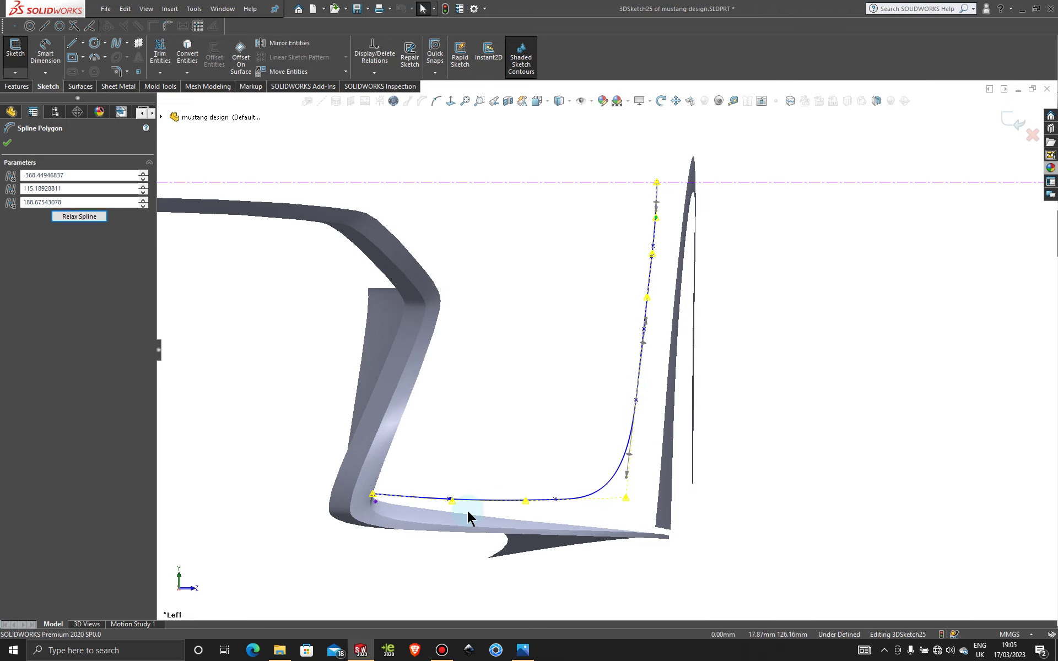
pyautogui.scroll(-3, 686, 237)
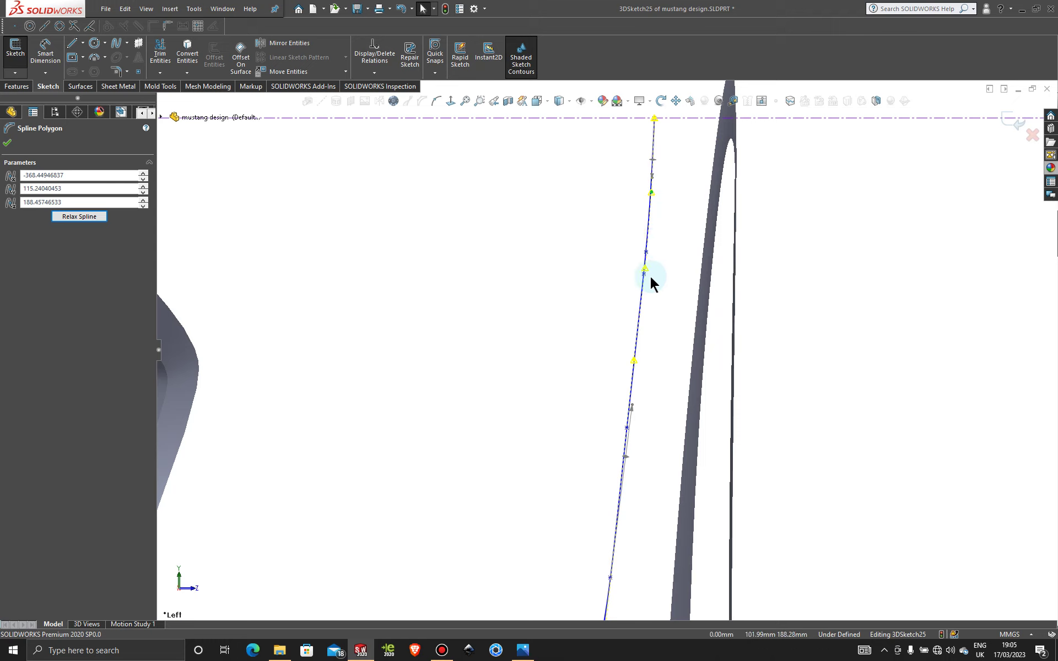
pyautogui.scroll(2, 650, 279)
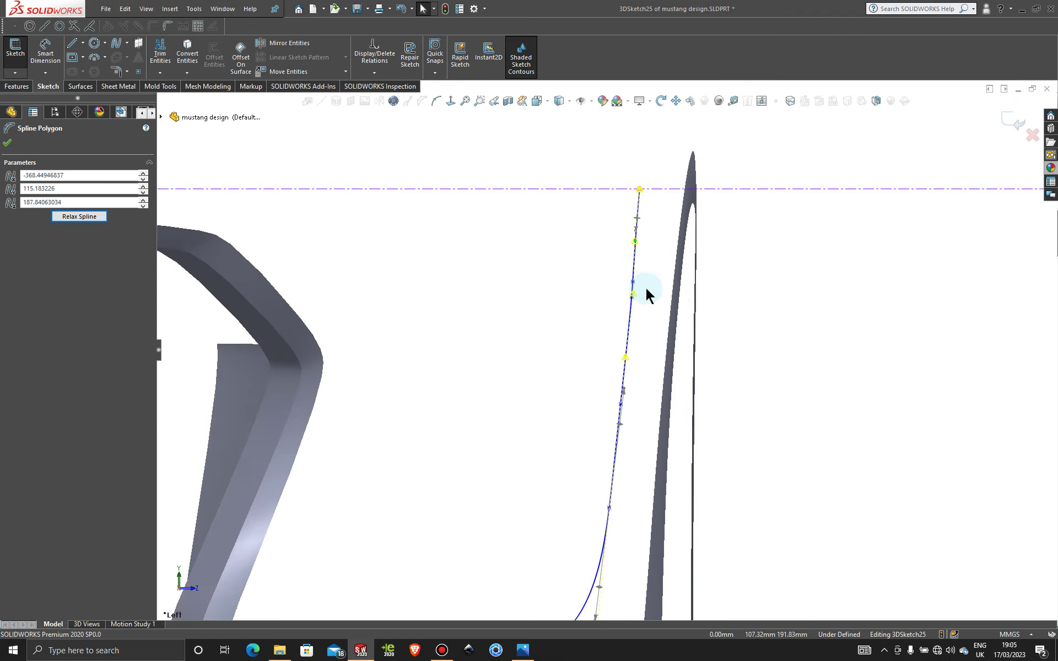
# - In the top view, move the control vertex next to the spline's upper end to about X -368.4, Z 188.4 mm
pyautogui.scroll(3, 666, 358)
pyautogui.moveTo(601, 472); pyautogui.dragTo(579, 473, button='middle')
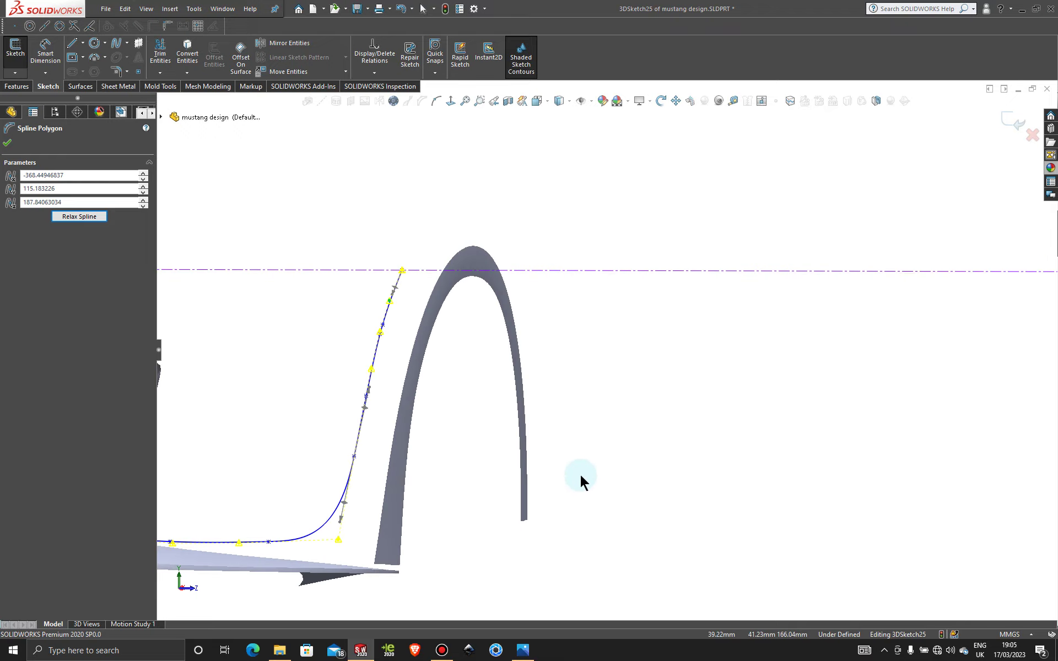
pyautogui.scroll(3, 579, 473)
pyautogui.moveTo(417, 437); pyautogui.dragTo(378, 436, button='middle')
pyautogui.press('space')
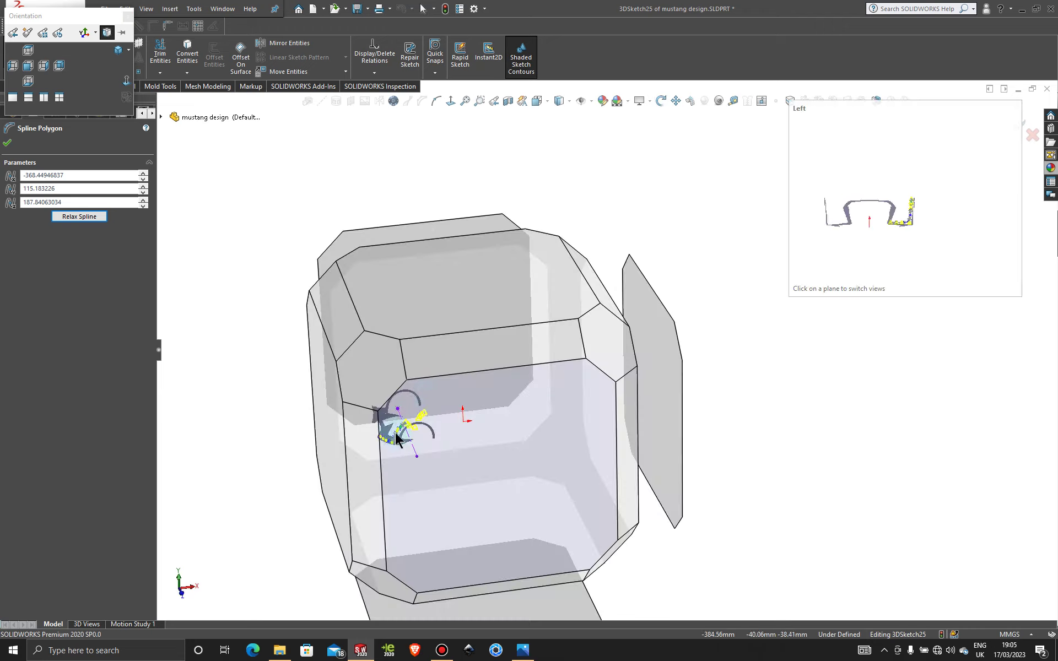
pyautogui.click(451, 298)
pyautogui.moveTo(576, 408); pyautogui.dragTo(414, 397, button='middle')
pyautogui.press('space')
pyautogui.click(419, 374)
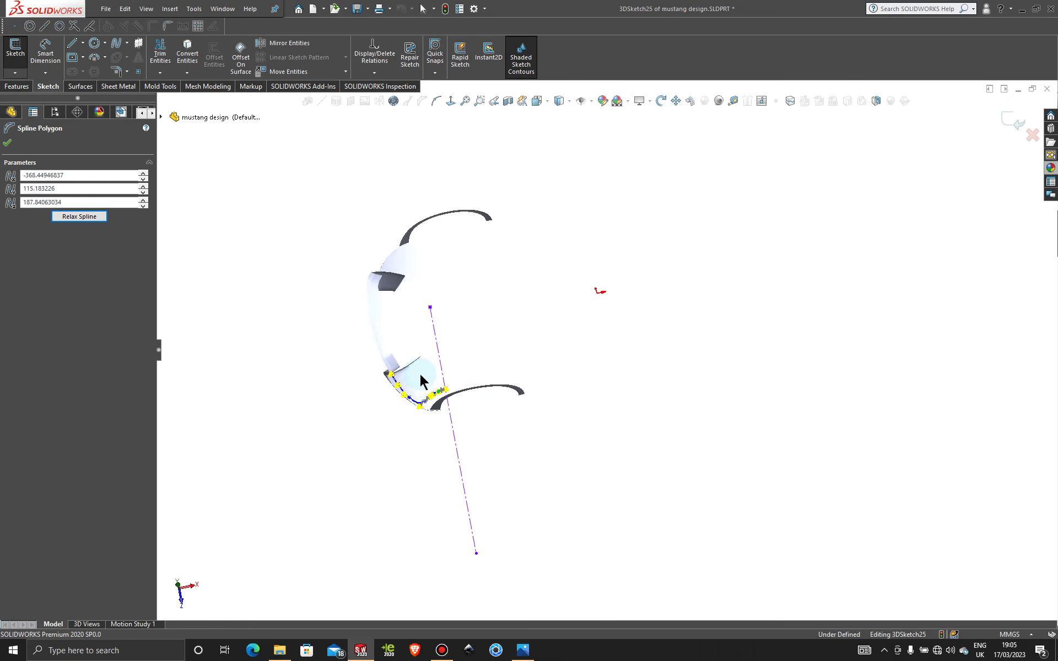
pyautogui.scroll(-5, 420, 378)
pyautogui.scroll(-4, 421, 386)
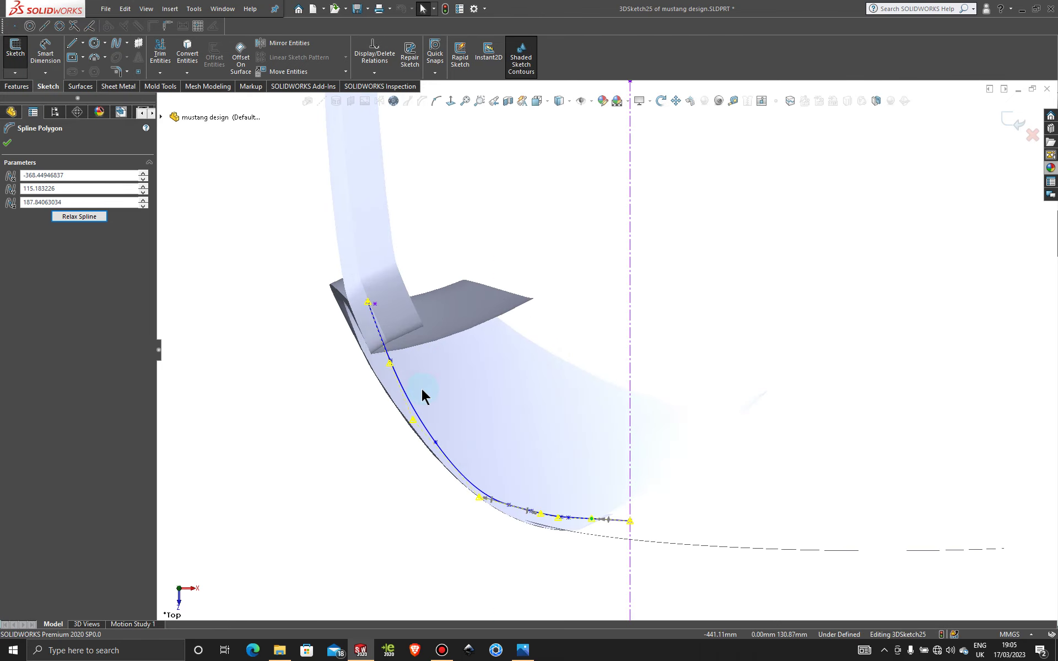
pyautogui.scroll(-2, 415, 346)
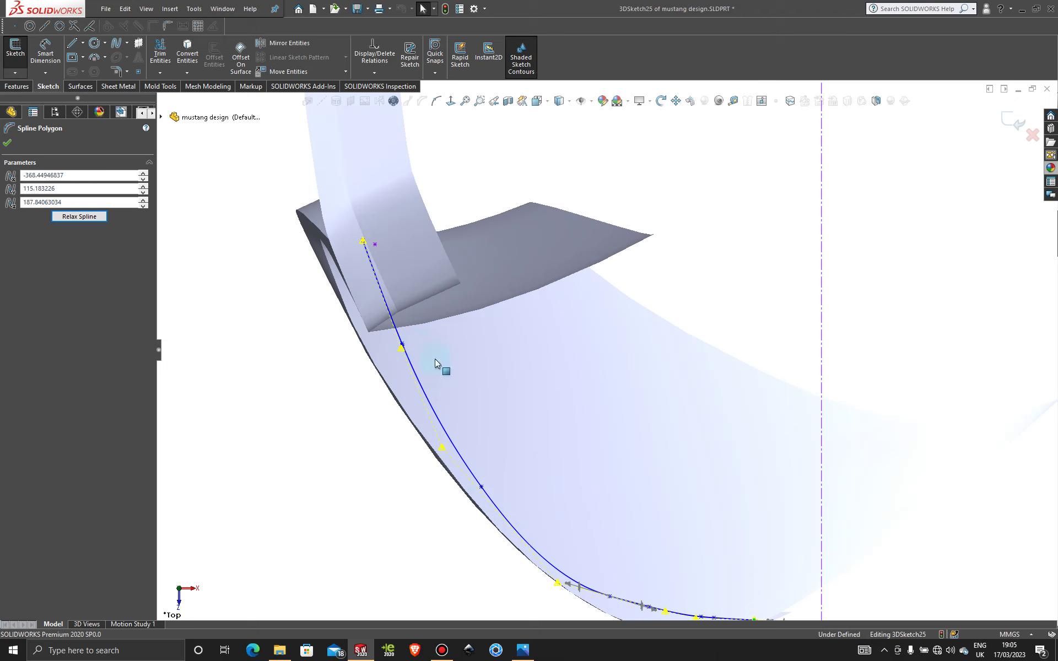
pyautogui.scroll(1, 702, 570)
pyautogui.scroll(-4, 705, 556)
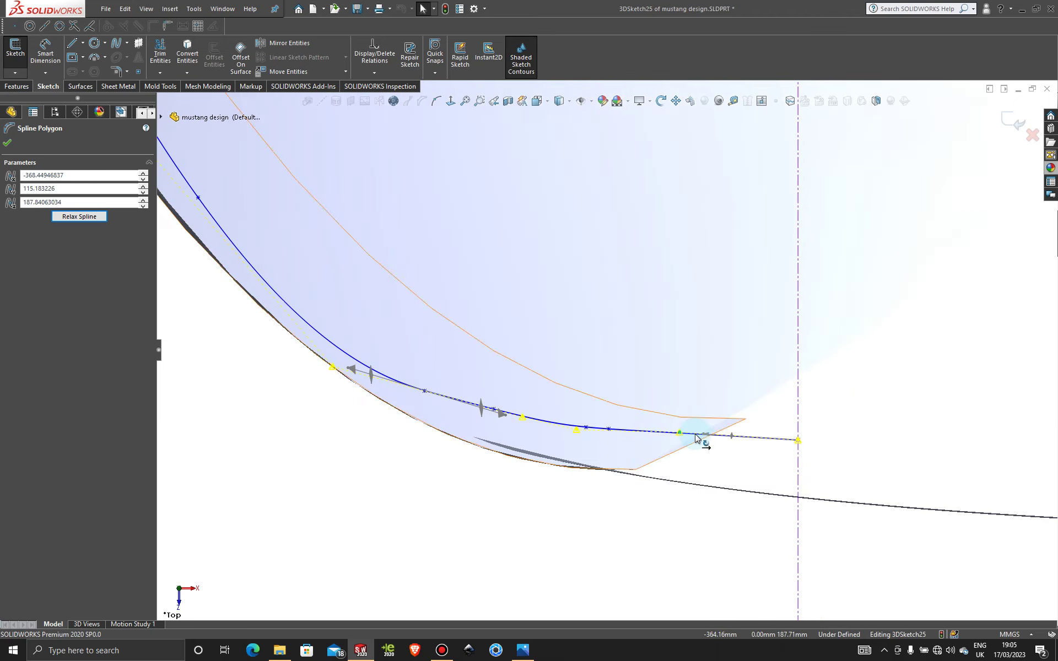
pyautogui.scroll(-3, 680, 441)
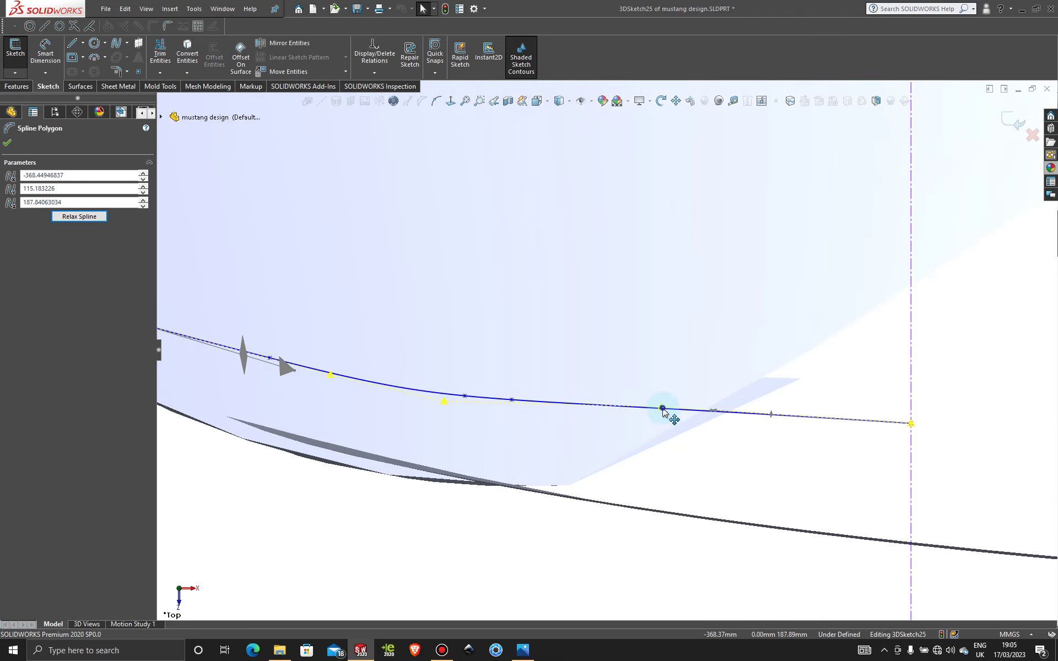
pyautogui.moveTo(663, 410); pyautogui.dragTo(663, 413)
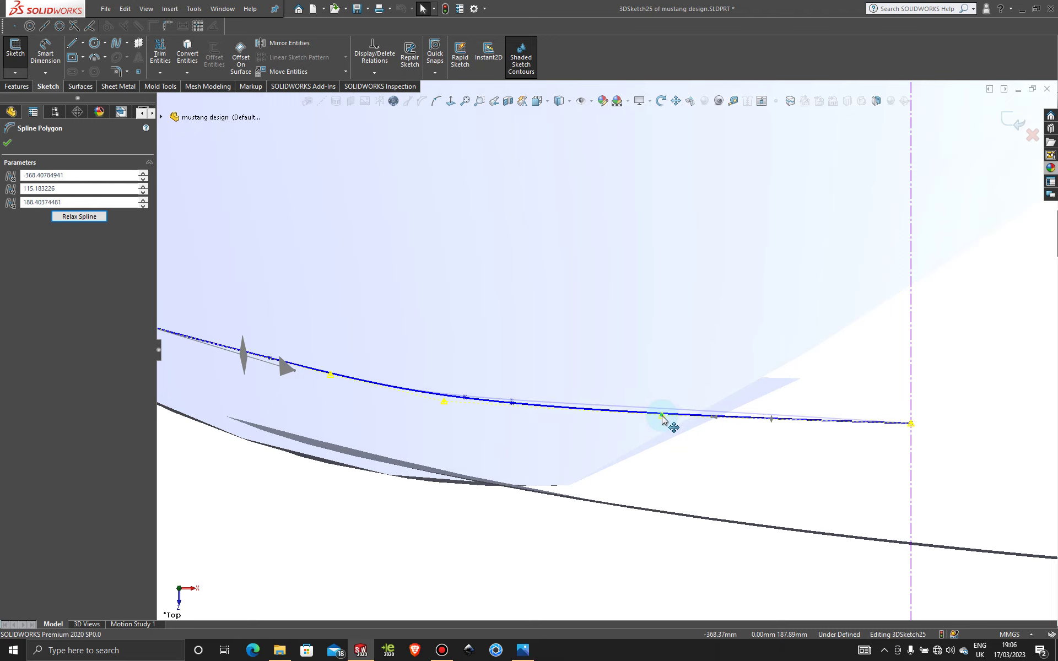
# - Examine the adjusted spline against the bumper and wheel-arch surfaces from the top, side, front and an angled view
pyautogui.scroll(8, 663, 432)
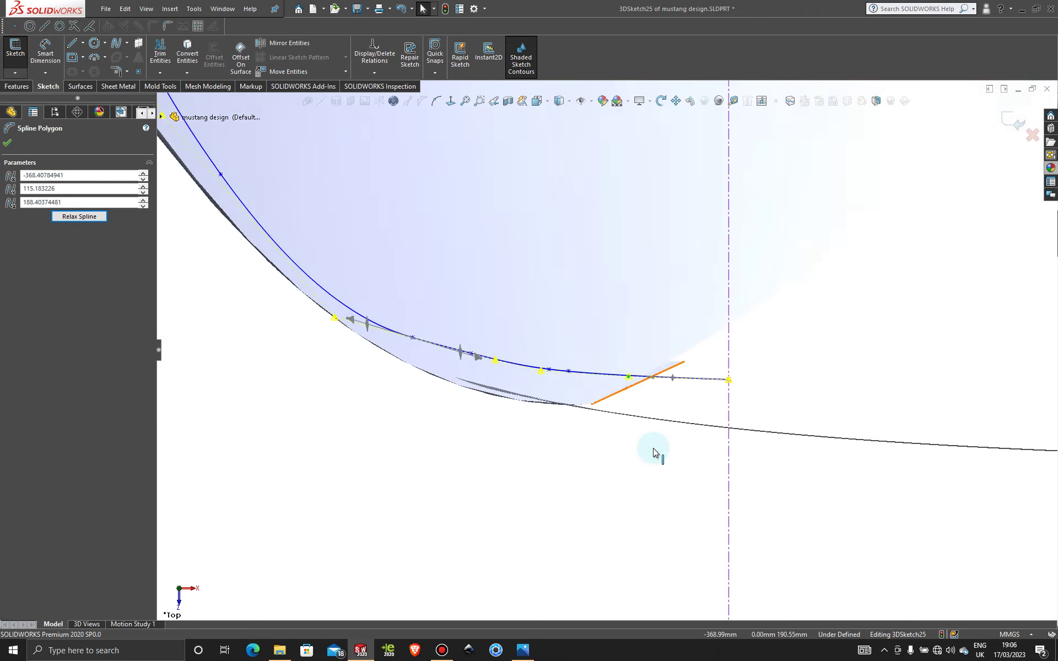
pyautogui.scroll(-5, 562, 277)
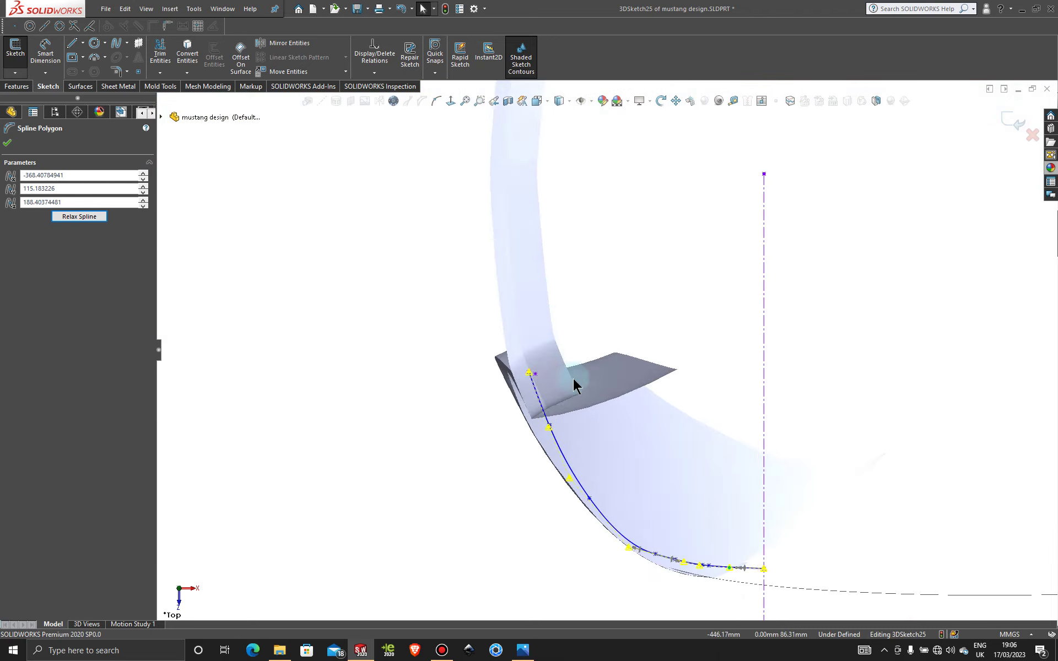
pyautogui.scroll(2, 596, 447)
pyautogui.moveTo(604, 518); pyautogui.dragTo(609, 243, button='middle')
pyautogui.press('space')
pyautogui.click(549, 432)
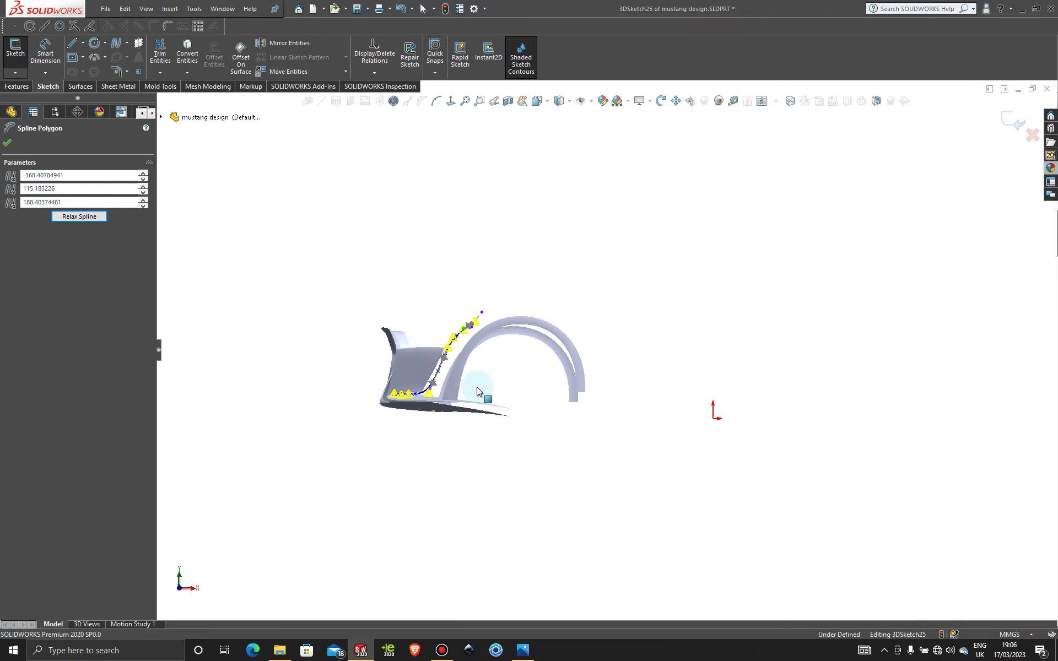
pyautogui.scroll(-5, 394, 385)
pyautogui.scroll(4, 395, 384)
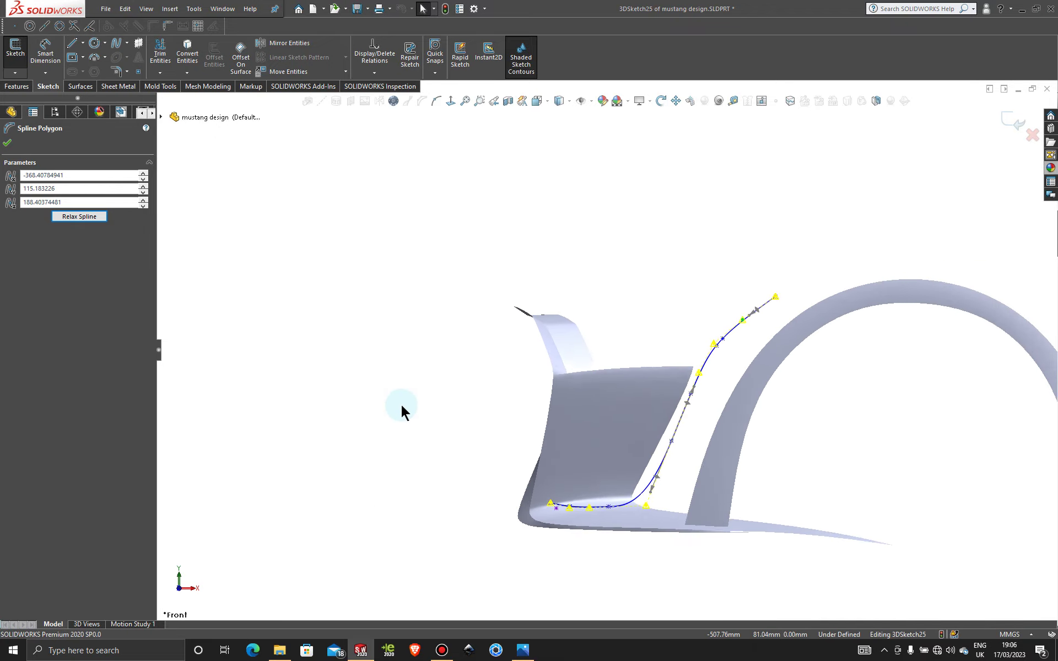
pyautogui.moveTo(401, 403); pyautogui.dragTo(545, 424, button='middle')
pyautogui.press('space')
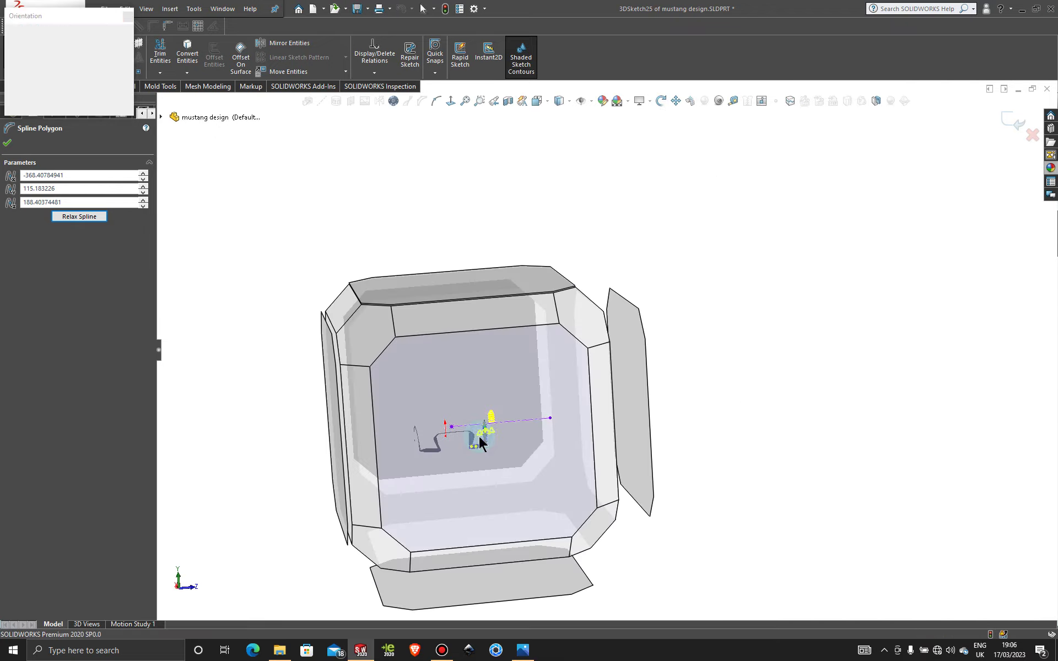
pyautogui.click(484, 441)
pyautogui.scroll(-3, 621, 390)
pyautogui.scroll(3, 637, 385)
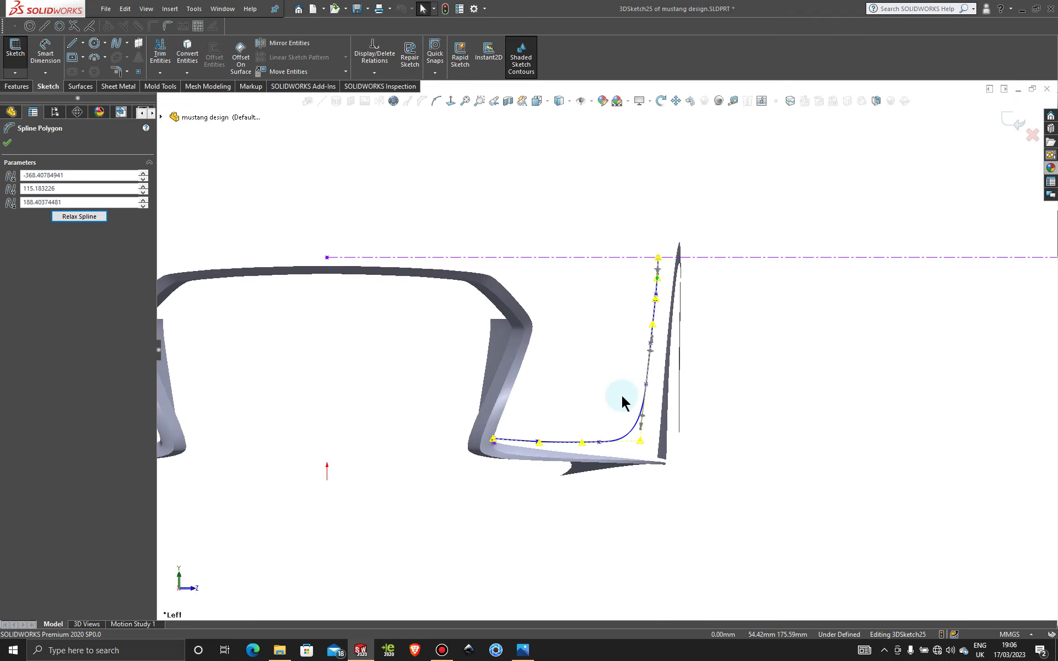
pyautogui.moveTo(627, 402); pyautogui.dragTo(537, 432, button='middle')
pyautogui.press('Escape')
pyautogui.scroll(4, 538, 431)
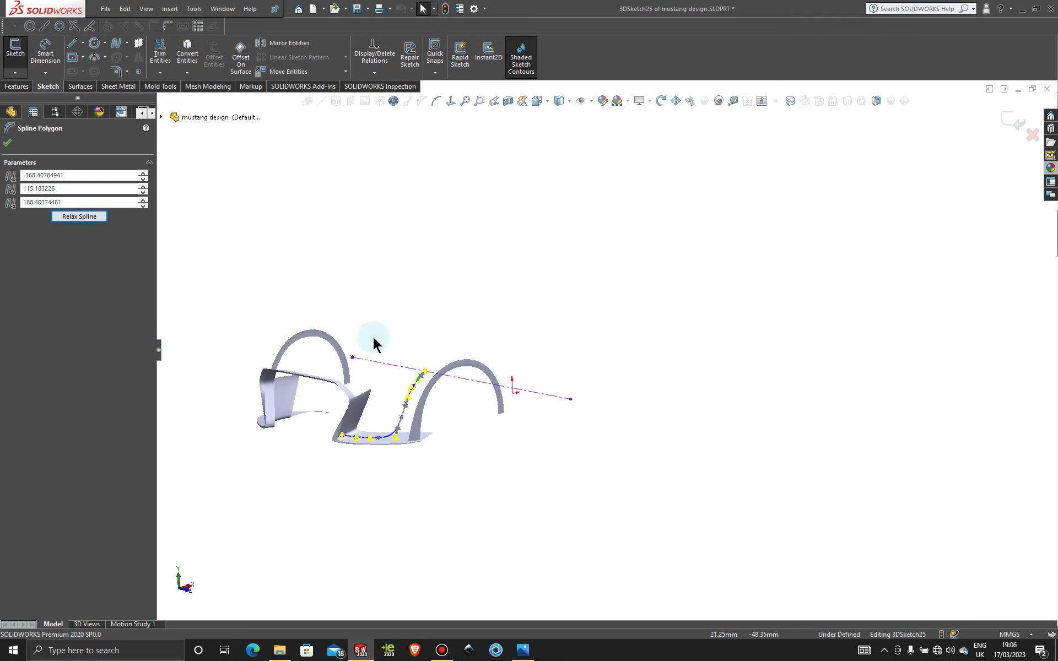
# - Activate Display State 1 to show the blueprint pictures and compare the spline with the side blueprint
pyautogui.click(54, 111)
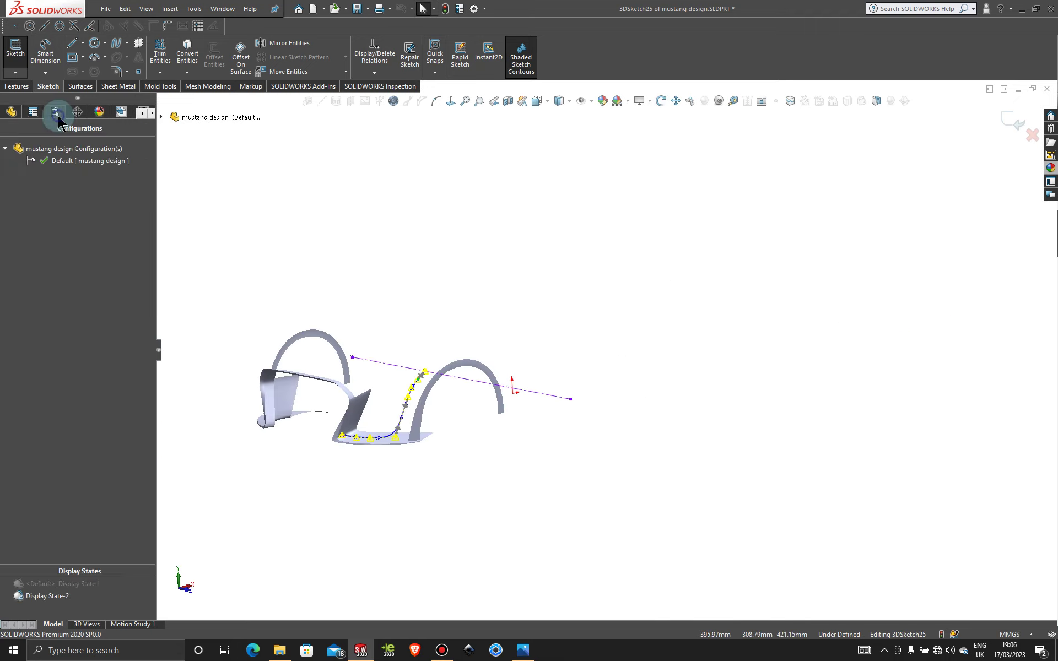
pyautogui.doubleClick(81, 585)
pyautogui.moveTo(468, 468); pyautogui.dragTo(425, 441, button='middle')
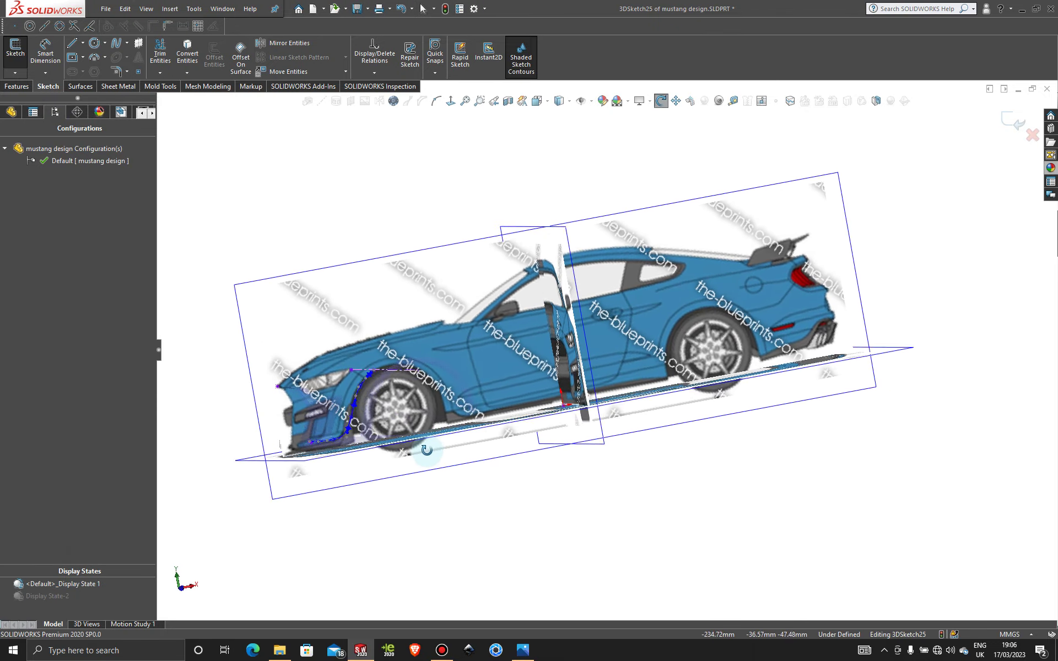
pyautogui.press('space')
pyautogui.click(425, 480)
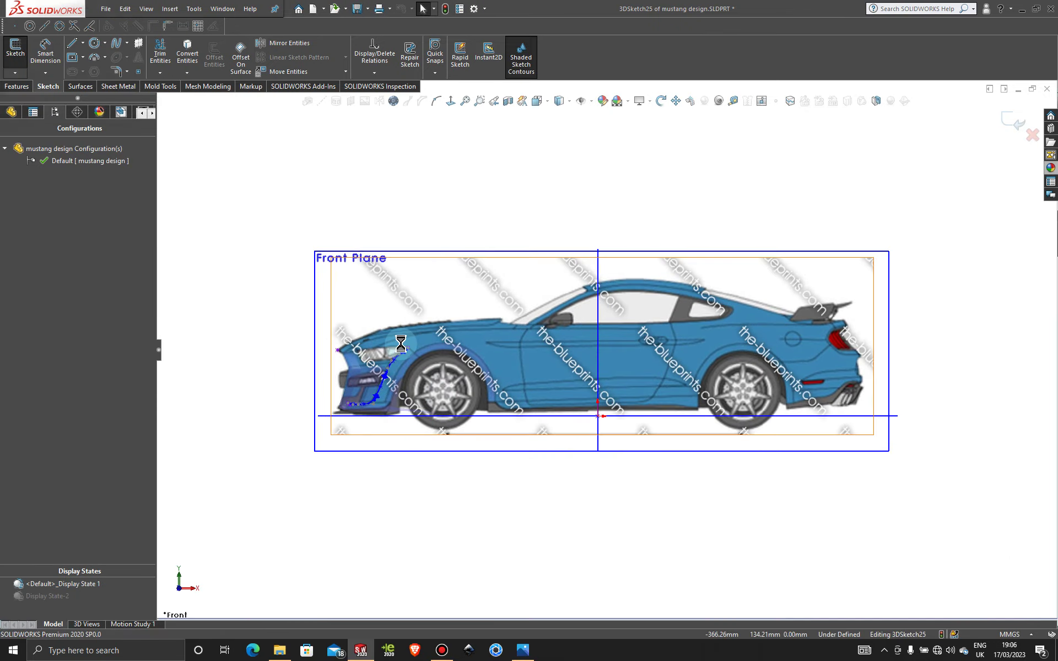
pyautogui.scroll(-6, 402, 353)
pyautogui.scroll(3, 401, 345)
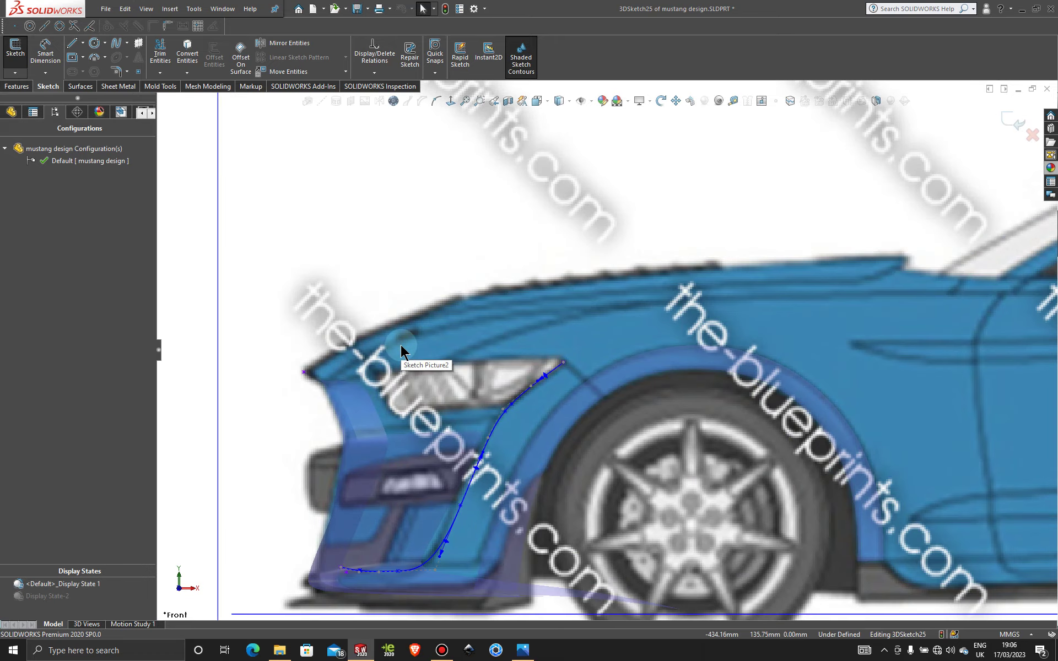
pyautogui.scroll(-3, 401, 344)
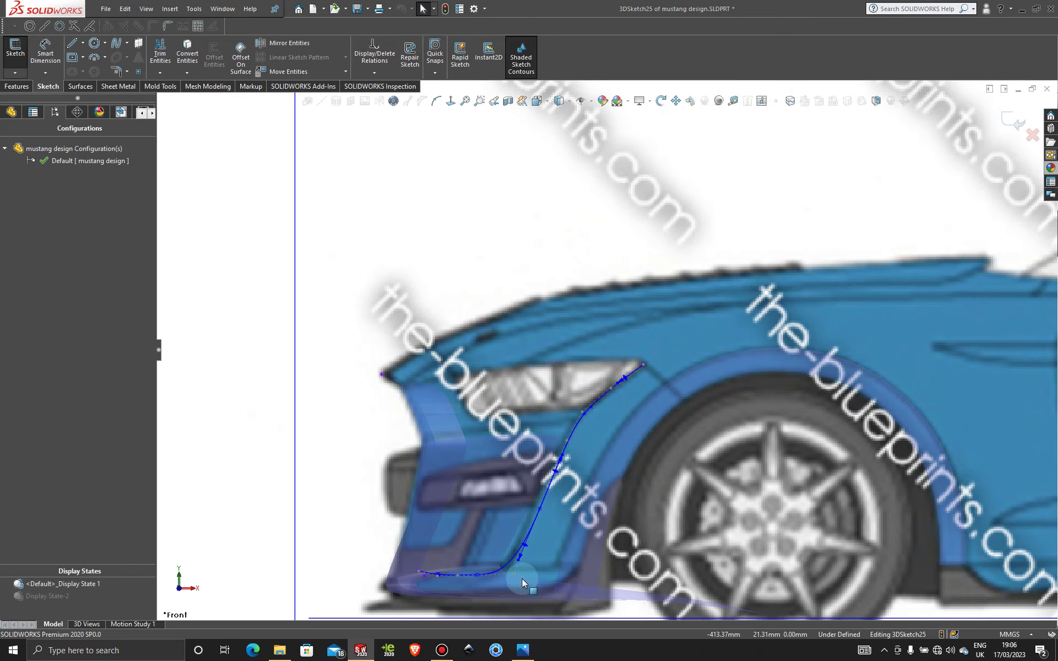
pyautogui.scroll(5, 547, 504)
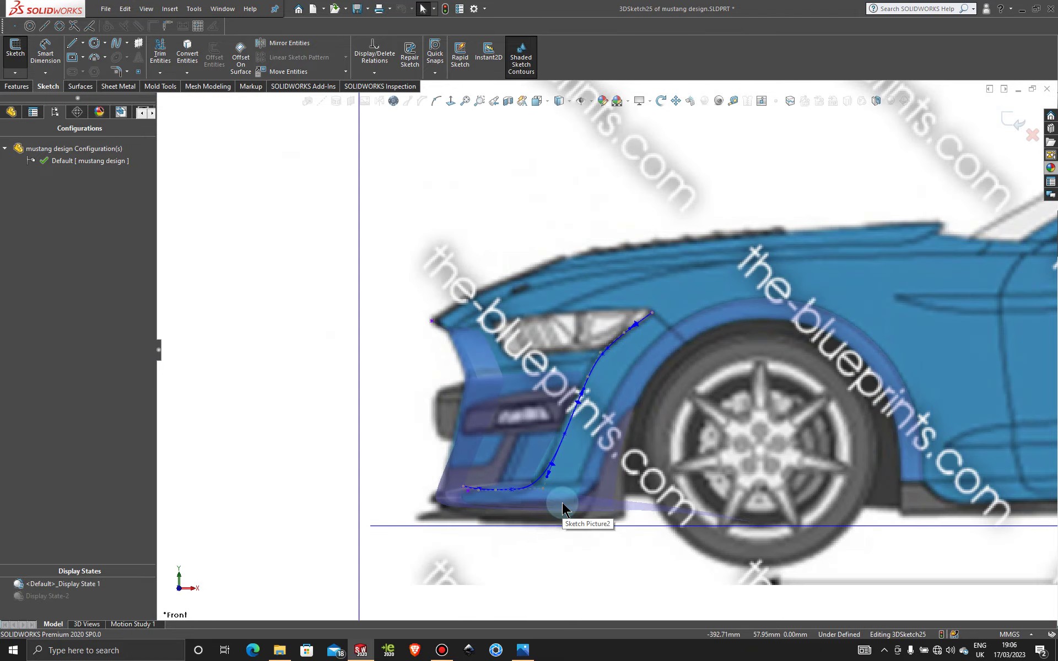
# - Examine the spline against the front and top blueprints, focusing on its upper end near the headlight and wheel arch
pyautogui.moveTo(524, 528); pyautogui.dragTo(613, 532, button='middle')
pyautogui.hotkey('ctrl', '4')
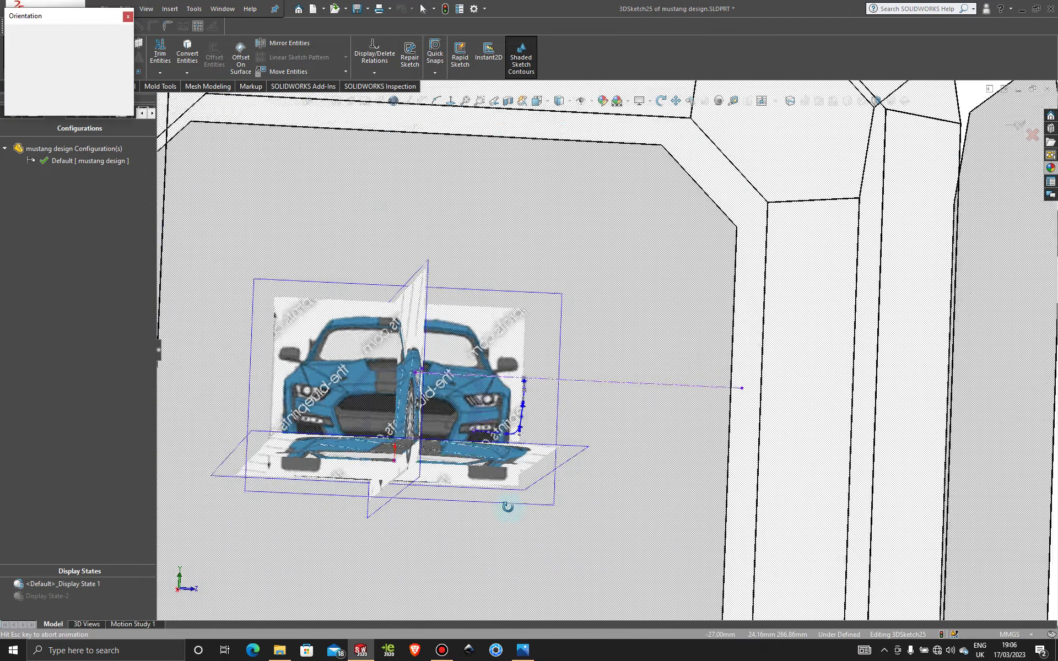
pyautogui.scroll(-5, 655, 385)
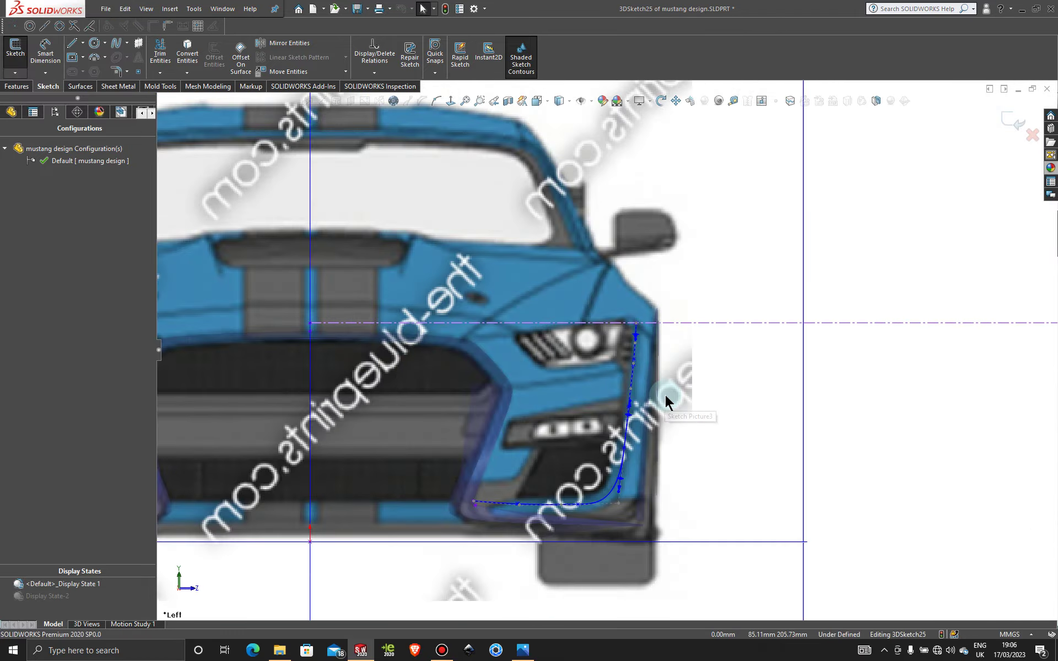
pyautogui.scroll(5, 674, 432)
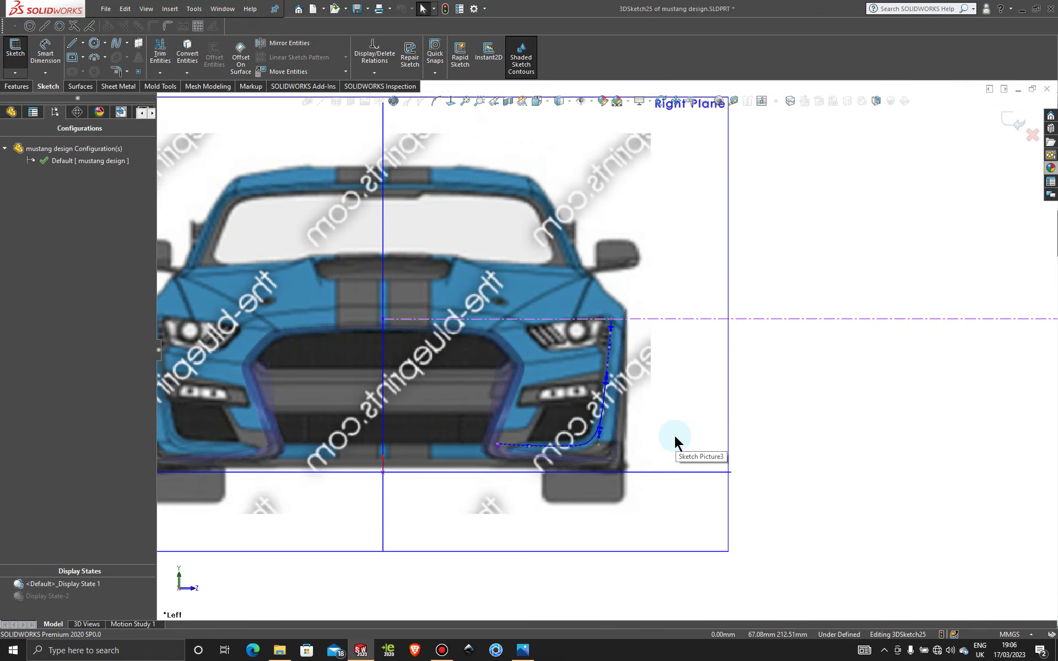
pyautogui.moveTo(673, 434); pyautogui.dragTo(469, 407, button='middle')
pyautogui.press('space')
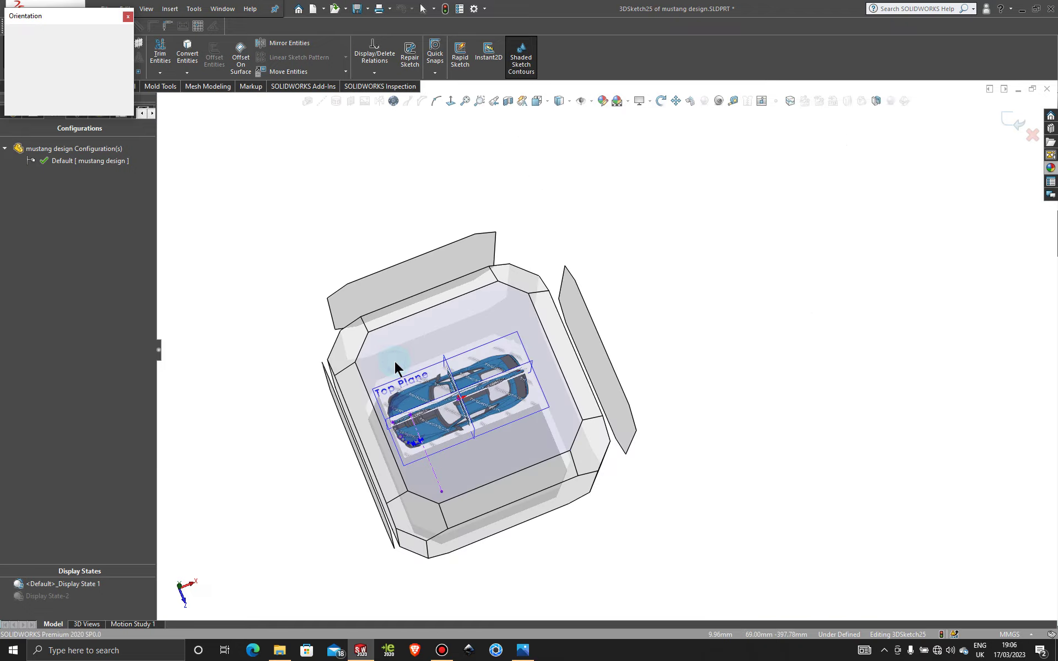
pyautogui.click(394, 362)
pyautogui.scroll(-5, 394, 364)
pyautogui.scroll(-2, 393, 363)
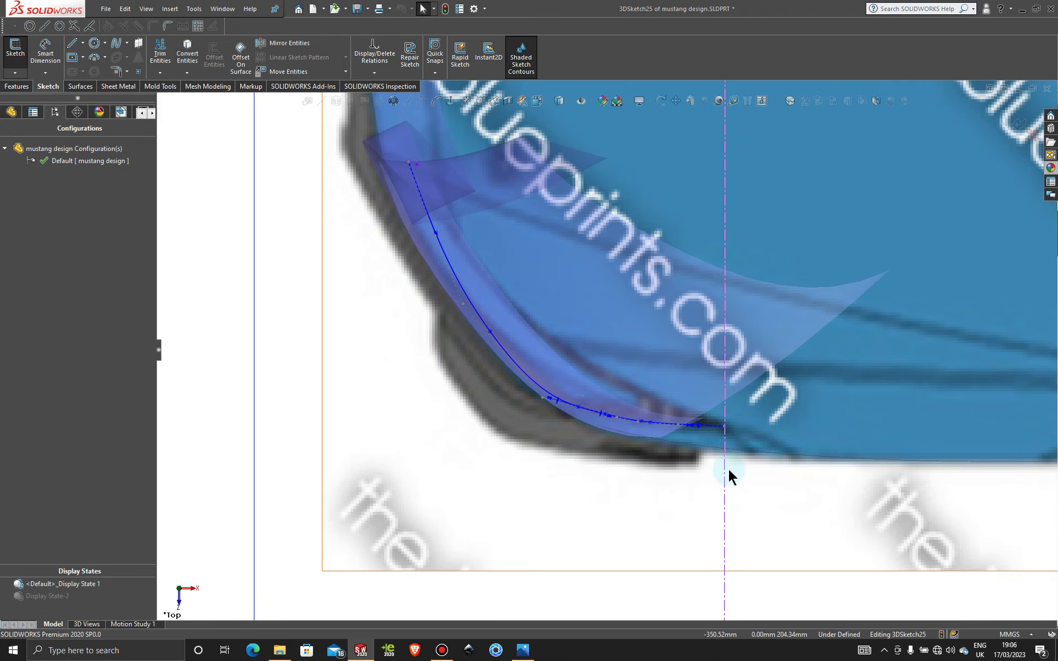
pyautogui.scroll(-3, 728, 468)
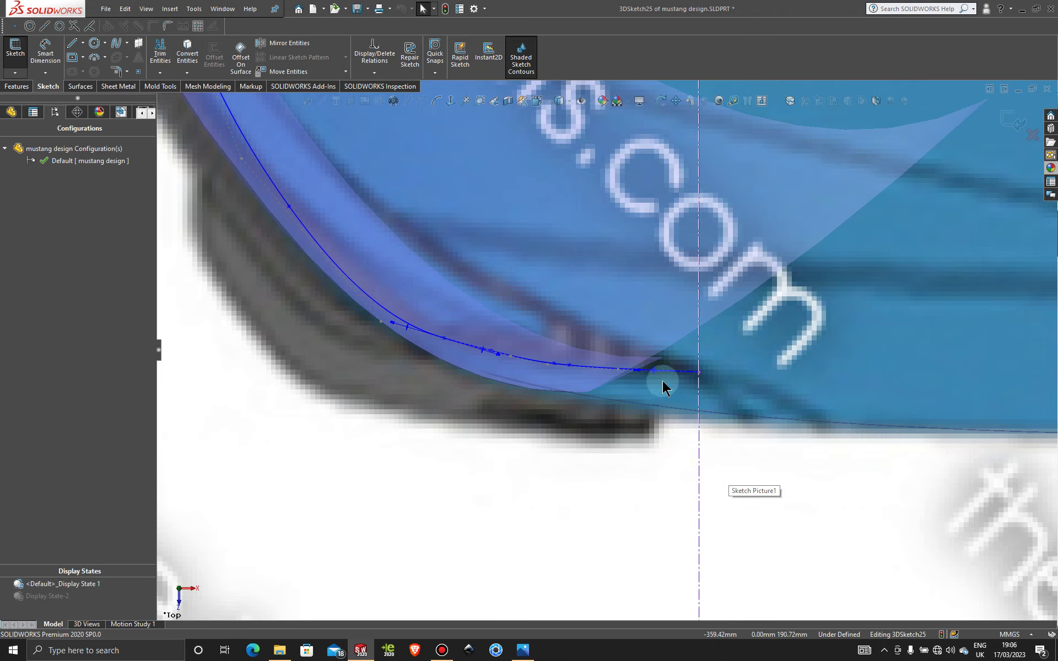
pyautogui.scroll(2, 625, 426)
pyautogui.scroll(1, 625, 428)
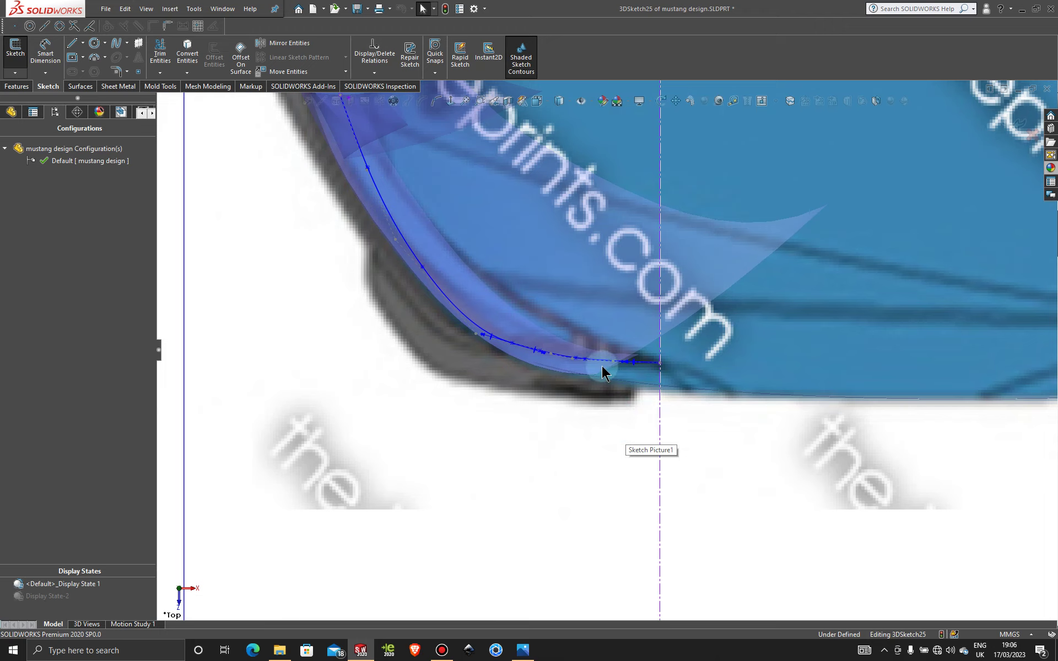
pyautogui.moveTo(602, 368); pyautogui.dragTo(606, 297, button='middle')
pyautogui.scroll(-1, 606, 292)
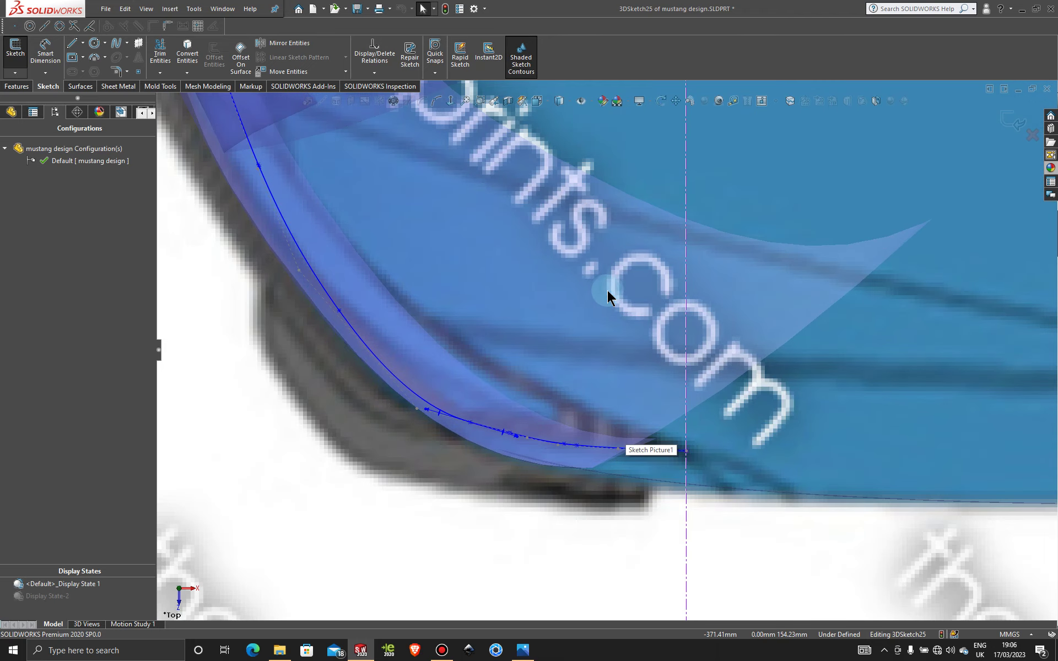
pyautogui.scroll(-3, 643, 481)
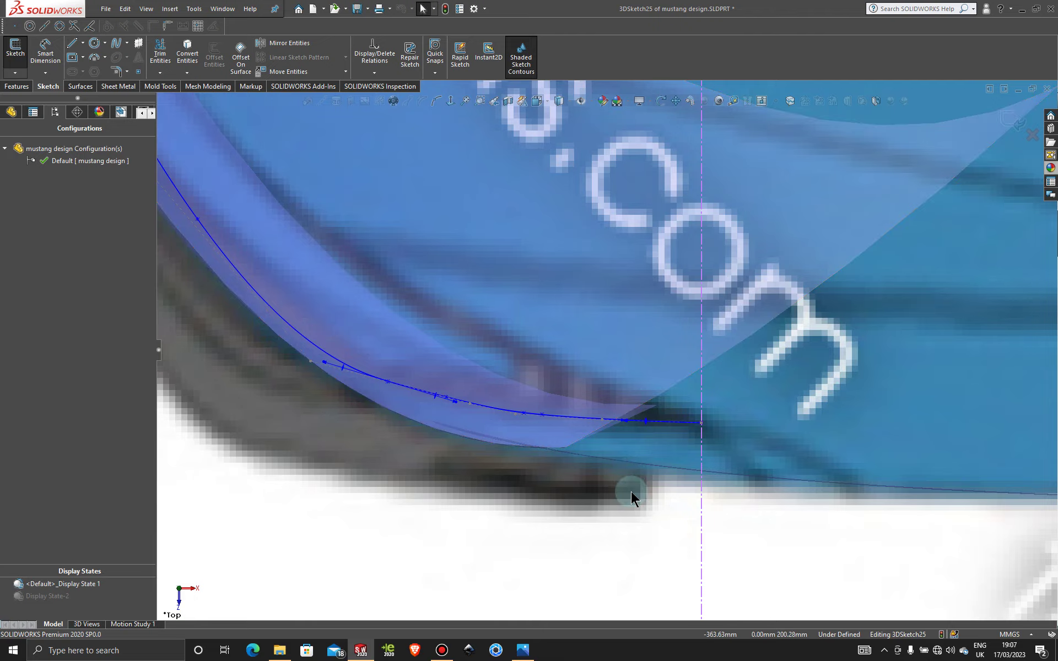
# - Examine the spline against the top blueprint, the front-end blueprint in the left view, and all blueprints from an angle
pyautogui.scroll(4, 630, 491)
pyautogui.scroll(-2, 603, 405)
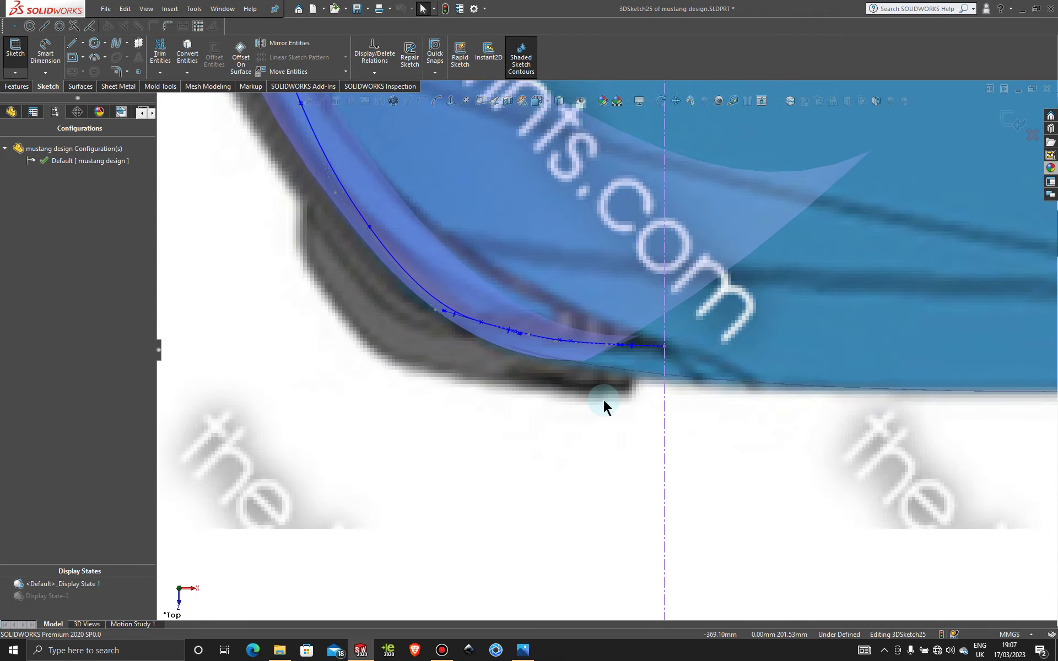
pyautogui.scroll(-1, 603, 398)
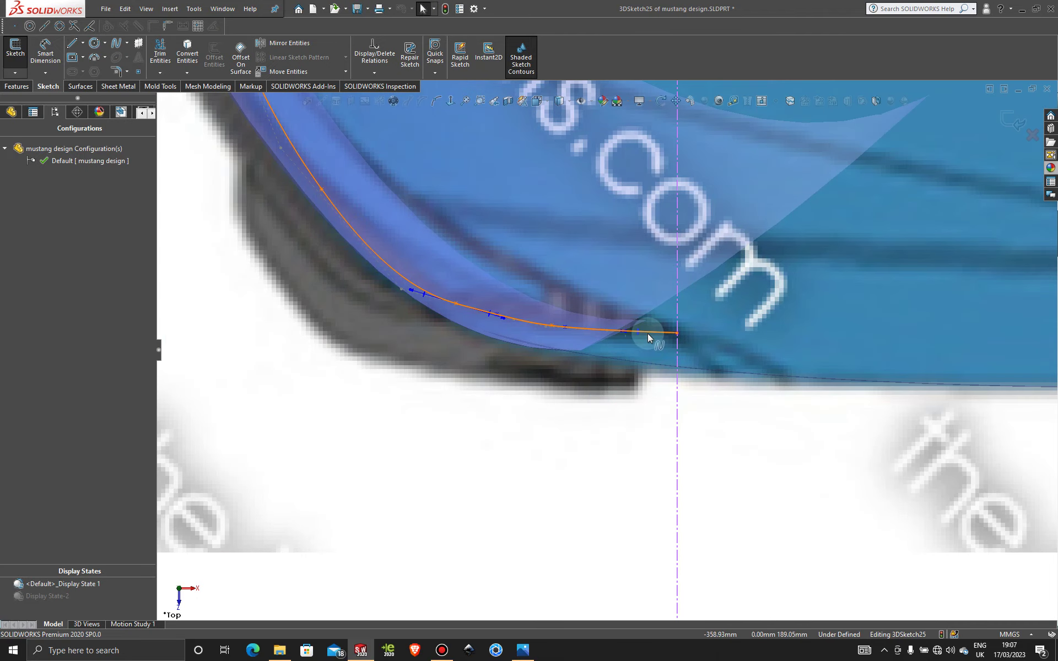
pyautogui.scroll(5, 573, 462)
pyautogui.moveTo(566, 477)
pyautogui.mouseDown(button='middle')
pyautogui.moveTo(591, 310)
pyautogui.moveTo(569, 512)
pyautogui.moveTo(549, 471)
pyautogui.moveTo(545, 428)
pyautogui.moveTo(705, 403)
pyautogui.moveTo(578, 432)
pyautogui.moveTo(557, 543)
pyautogui.moveTo(564, 507)
pyautogui.moveTo(519, 368)
pyautogui.moveTo(633, 274)
pyautogui.moveTo(633, 302)
pyautogui.moveTo(673, 402)
pyautogui.mouseUp(button='middle')
pyautogui.press('space')
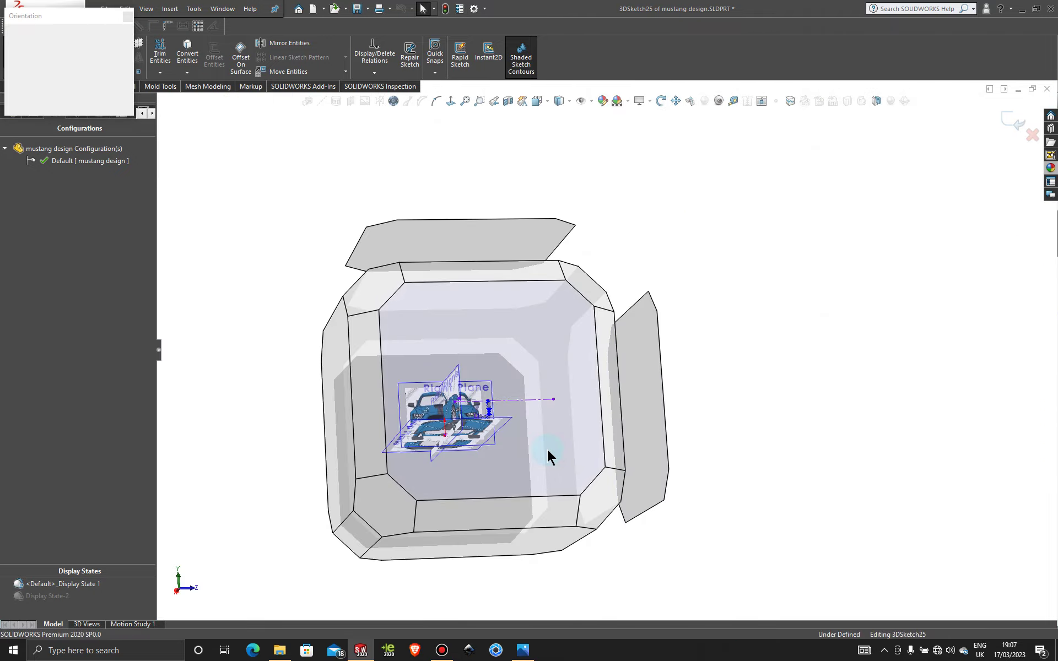
pyautogui.click(547, 449)
pyautogui.scroll(-6, 531, 368)
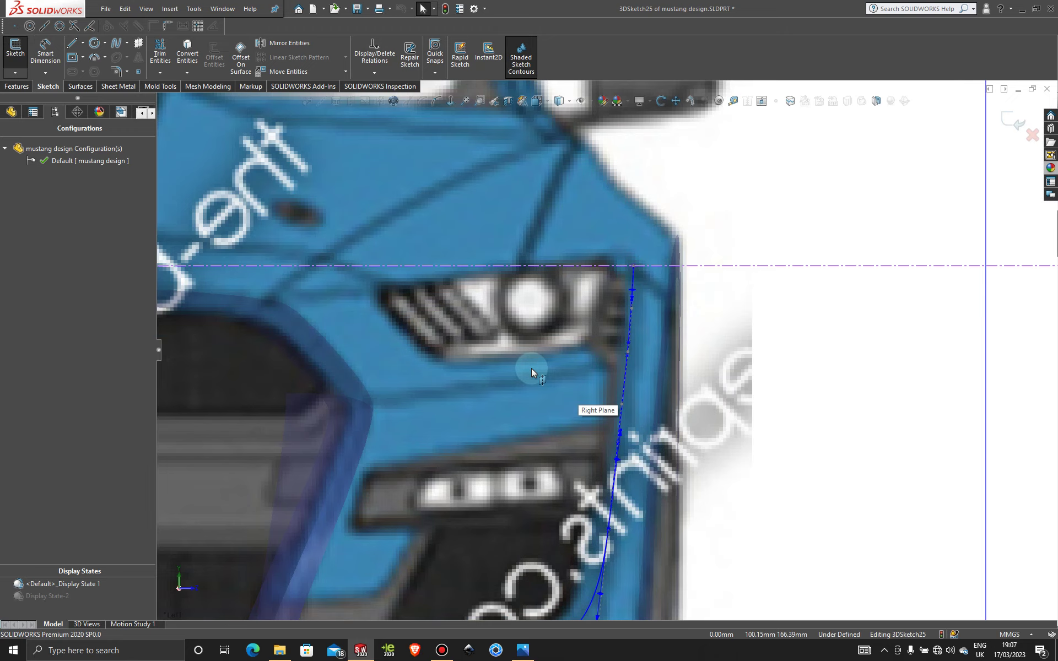
pyautogui.scroll(10, 531, 368)
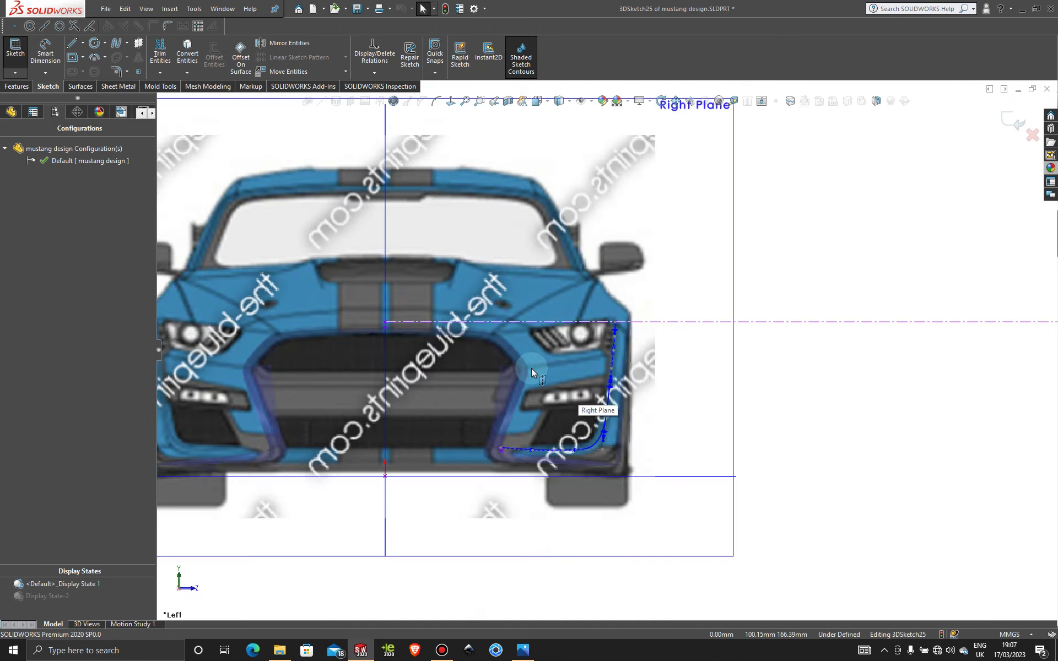
pyautogui.moveTo(554, 322); pyautogui.dragTo(306, 461, button='middle')
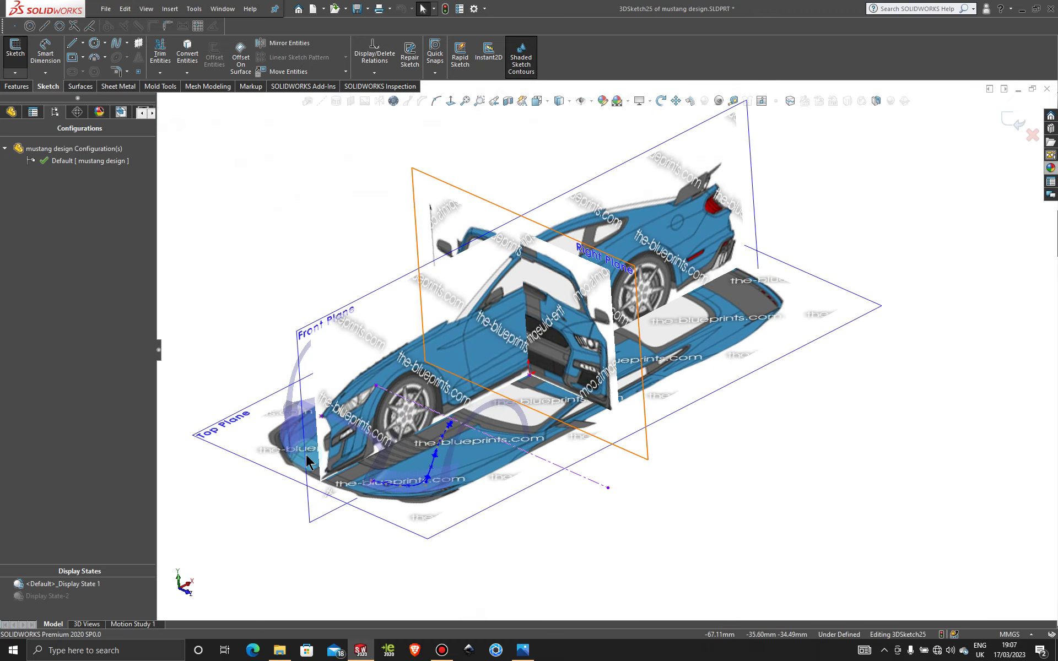
# - Activate Display State-2 to hide the blueprints and examine the spline against the bumper and wheel-arch surfaces from an angle
pyautogui.doubleClick(50, 596)
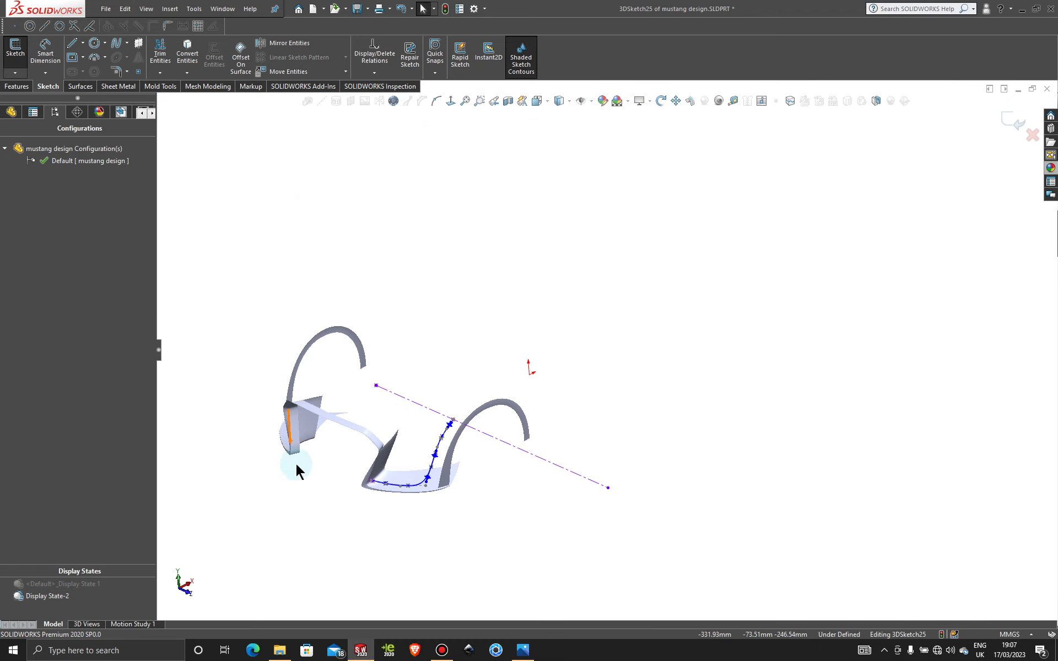
pyautogui.scroll(-5, 331, 475)
pyautogui.scroll(-5, 570, 454)
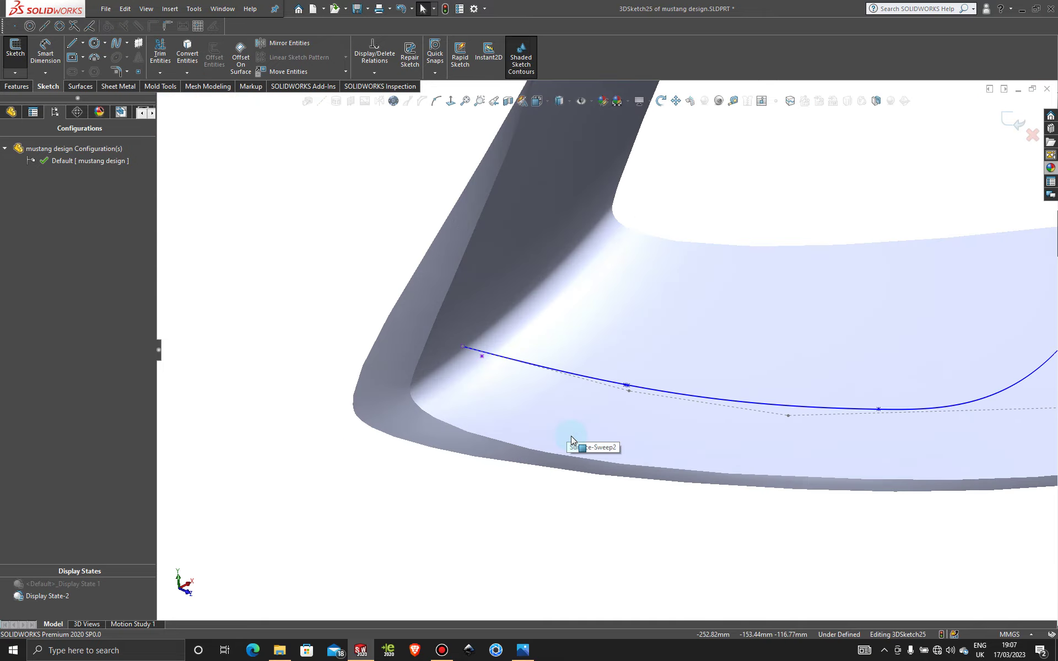
pyautogui.moveTo(574, 441)
pyautogui.mouseDown(button='middle')
pyautogui.moveTo(550, 380)
pyautogui.moveTo(512, 374)
pyautogui.moveTo(512, 338)
pyautogui.moveTo(550, 369)
pyautogui.moveTo(543, 309)
pyautogui.moveTo(531, 374)
pyautogui.mouseUp(button='middle')
pyautogui.scroll(8, 545, 382)
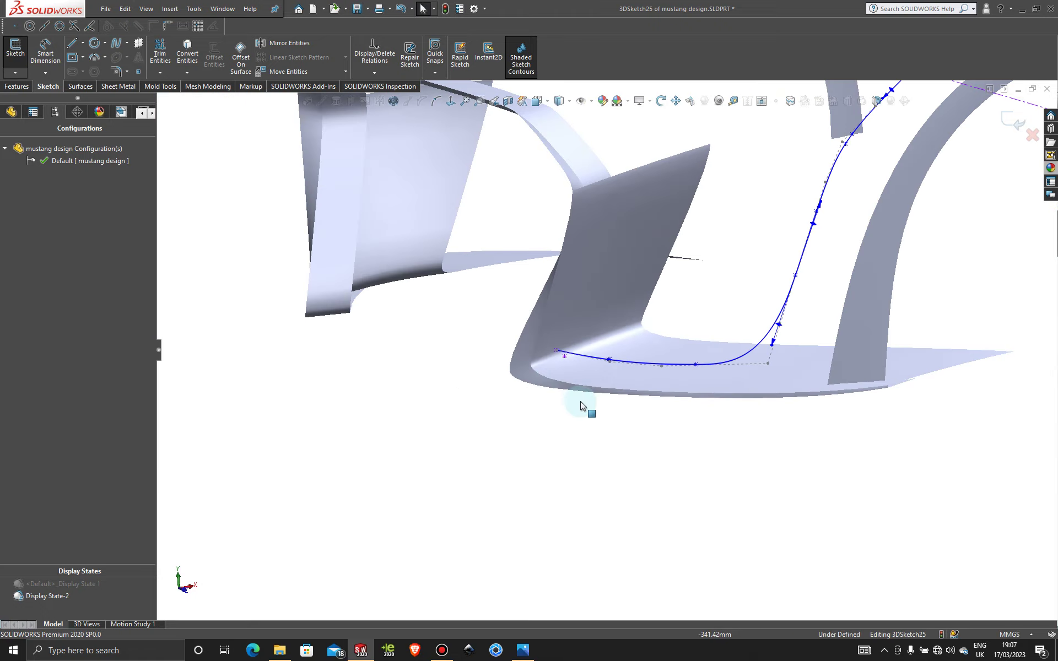
pyautogui.scroll(-5, 736, 344)
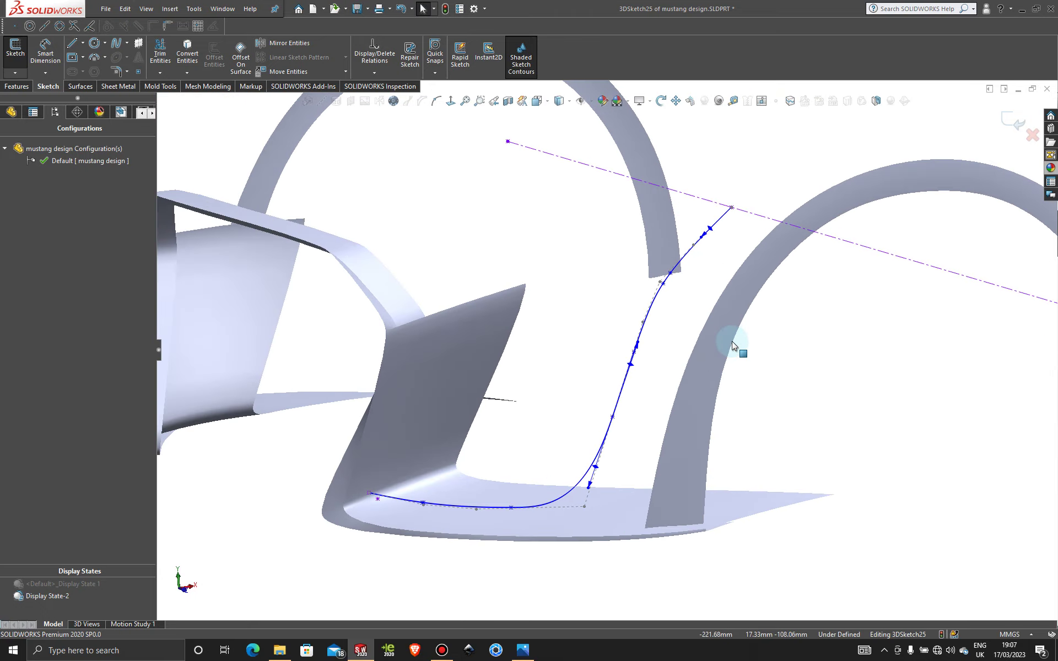
pyautogui.scroll(-3, 745, 216)
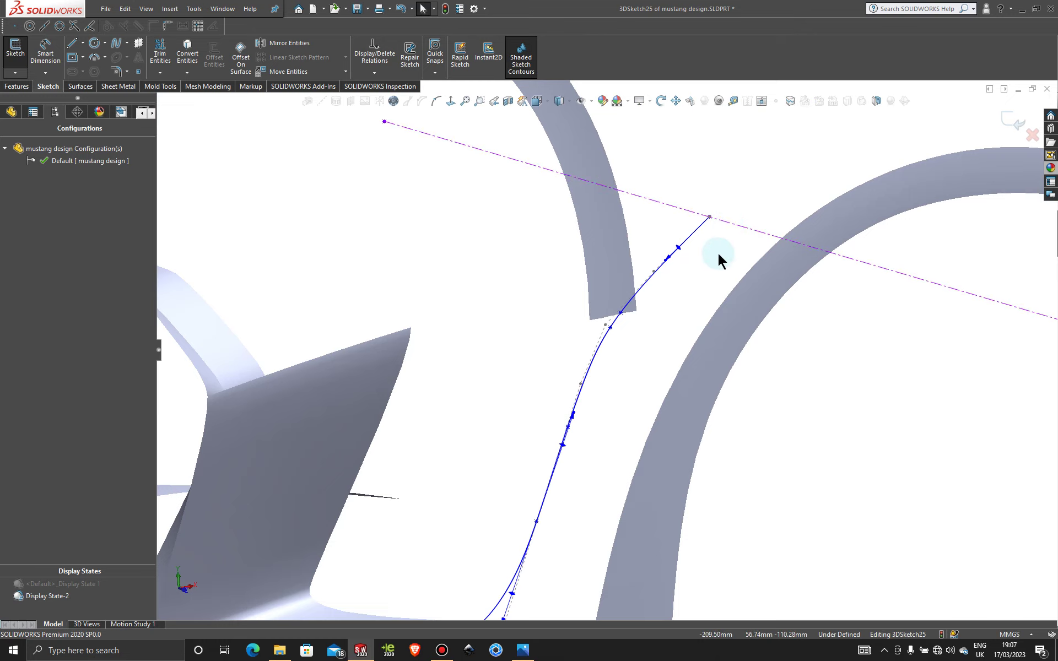
pyautogui.moveTo(718, 258); pyautogui.dragTo(812, 274, button='middle')
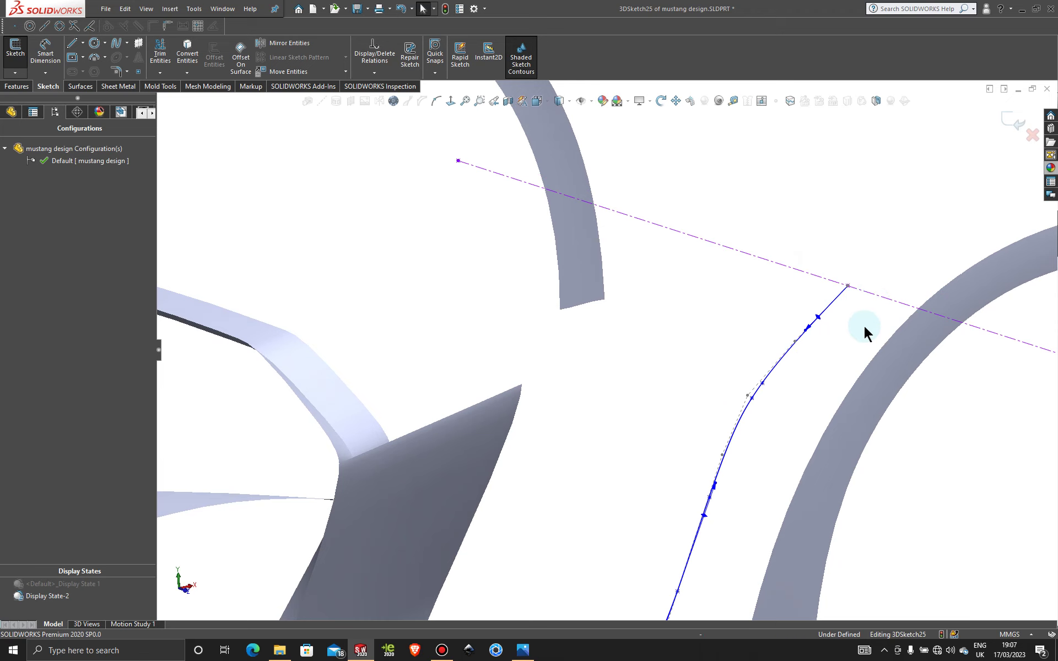
pyautogui.scroll(3, 603, 352)
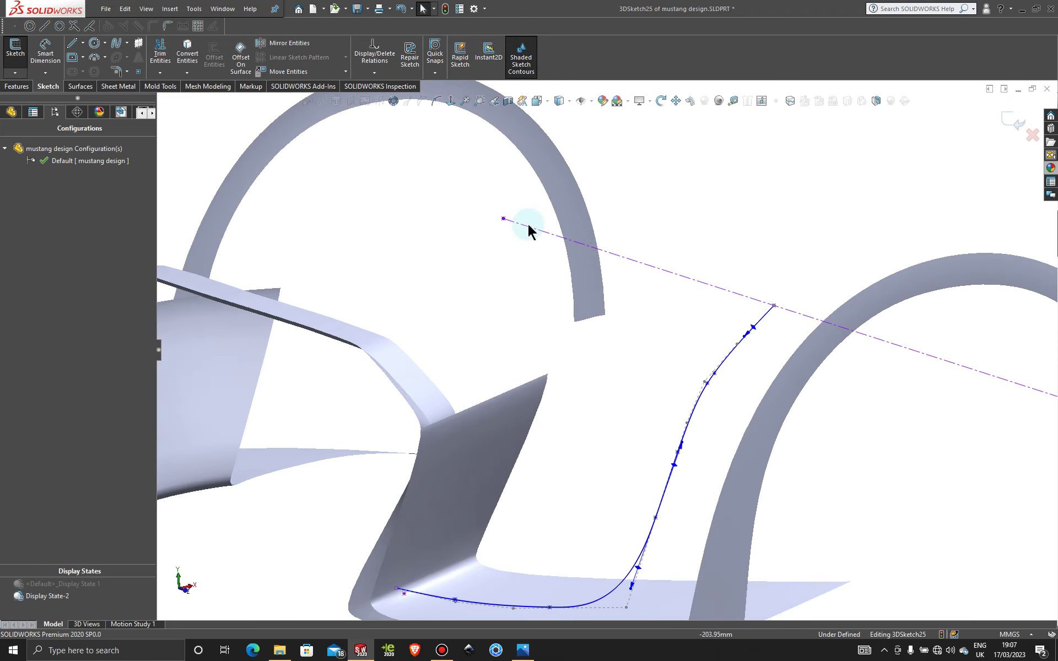
# - Exit the current 3D sketch and start a new 3D sketch
pyautogui.click(1007, 118)
pyautogui.click(15, 72)
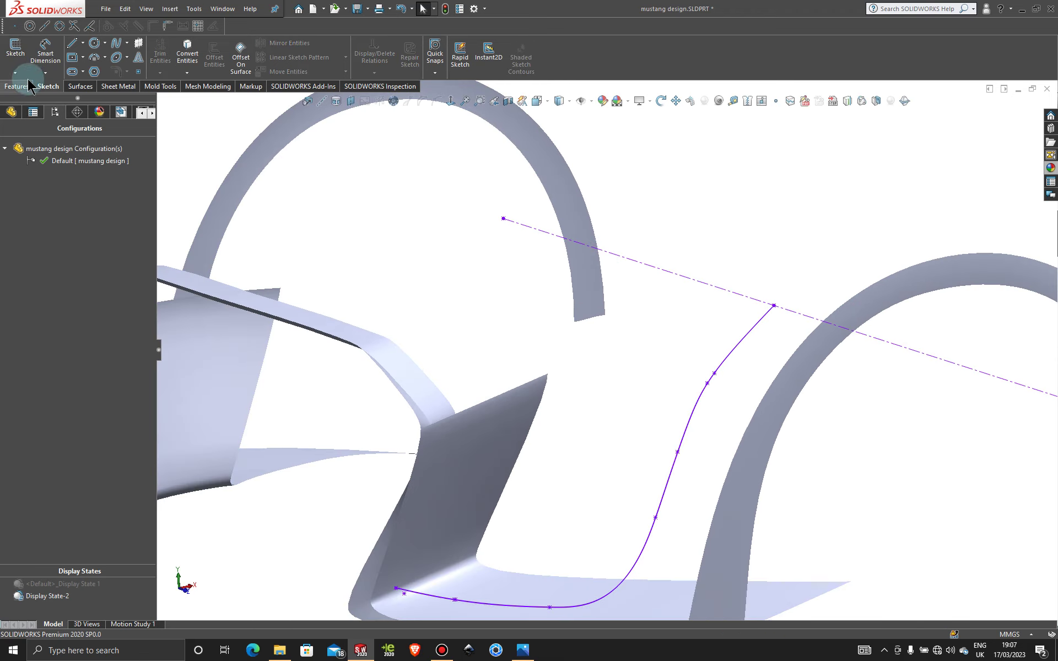
pyautogui.click(33, 94)
# - Sketch a two-point spline about 182 mm long from the centerline beside the existing curve's upper end to the bumper surface beside its lower end
pyautogui.click(116, 43)
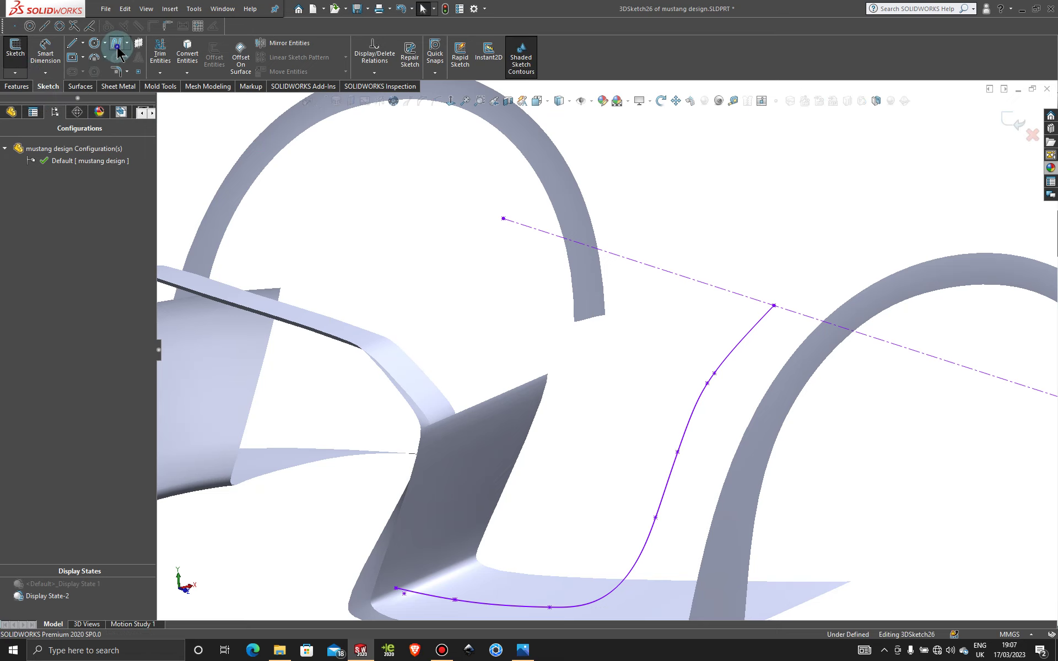
pyautogui.scroll(-3, 797, 330)
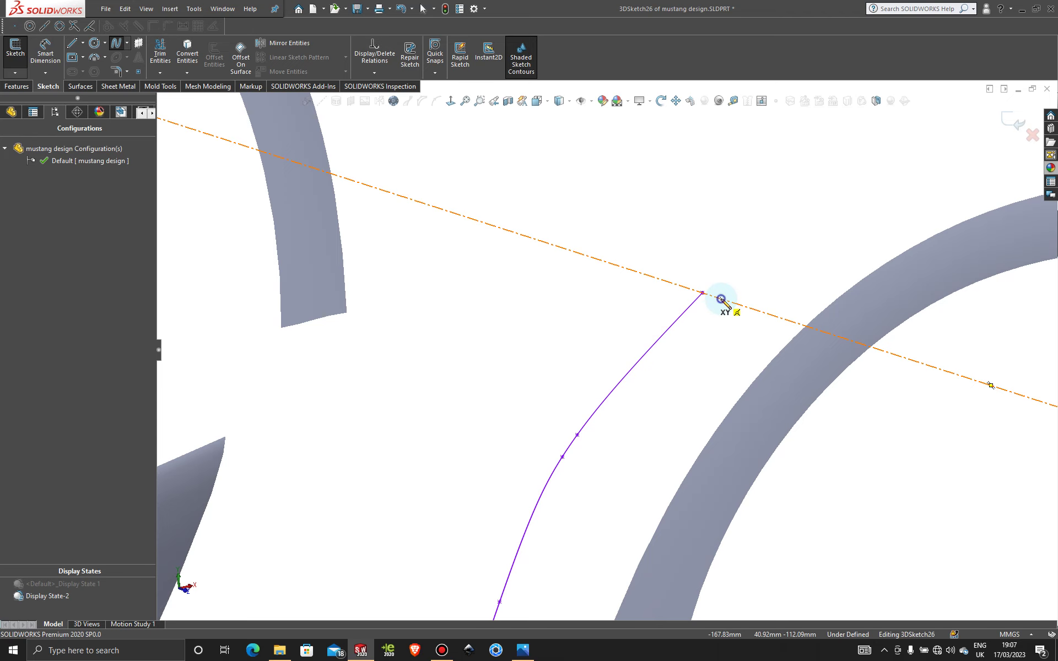
pyautogui.scroll(5, 701, 352)
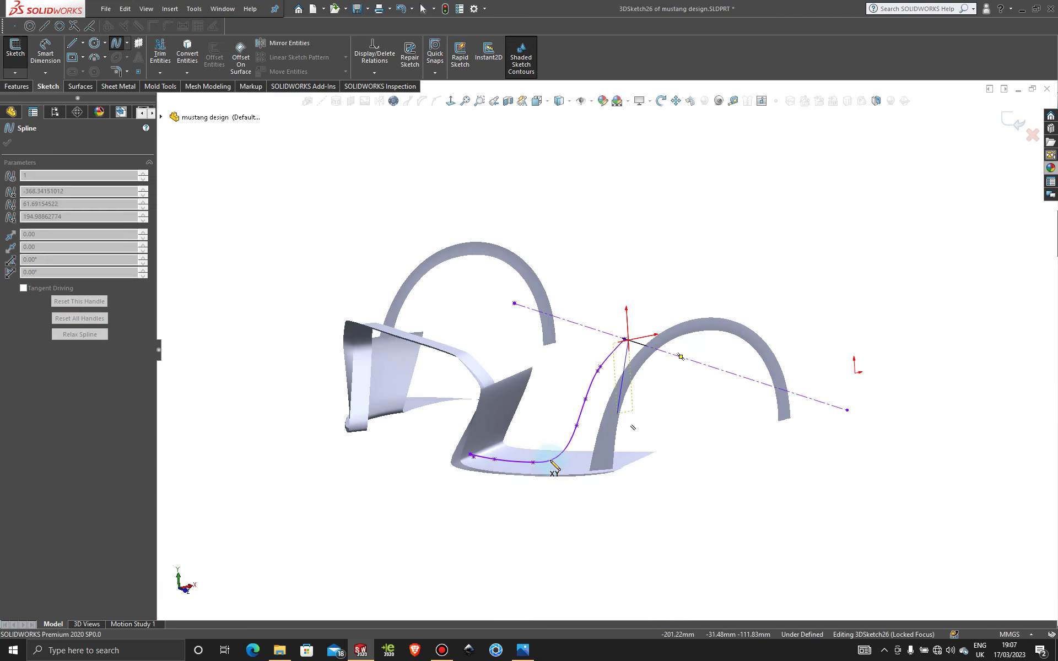
pyautogui.scroll(-8, 518, 475)
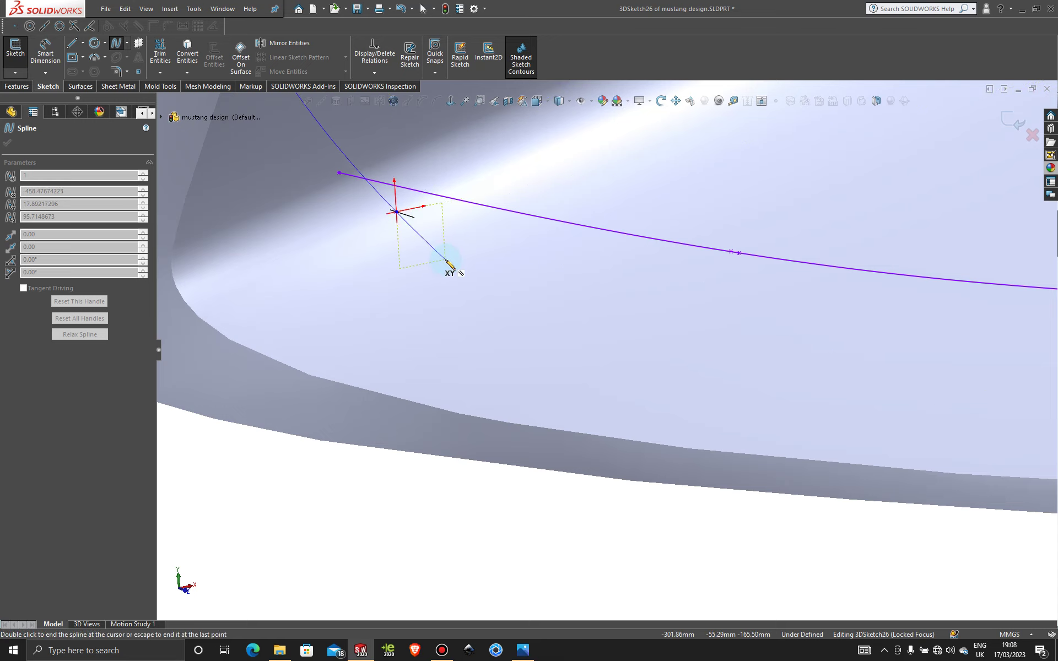
pyautogui.press('Escape')
pyautogui.scroll(5, 446, 265)
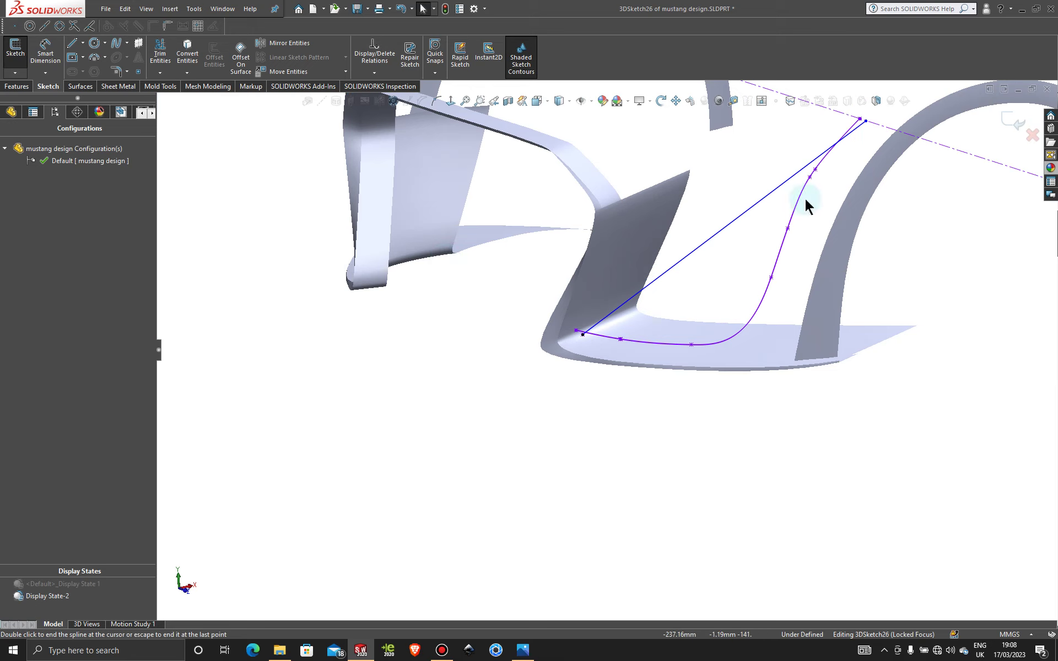
pyautogui.scroll(3, 716, 287)
pyautogui.scroll(-5, 699, 295)
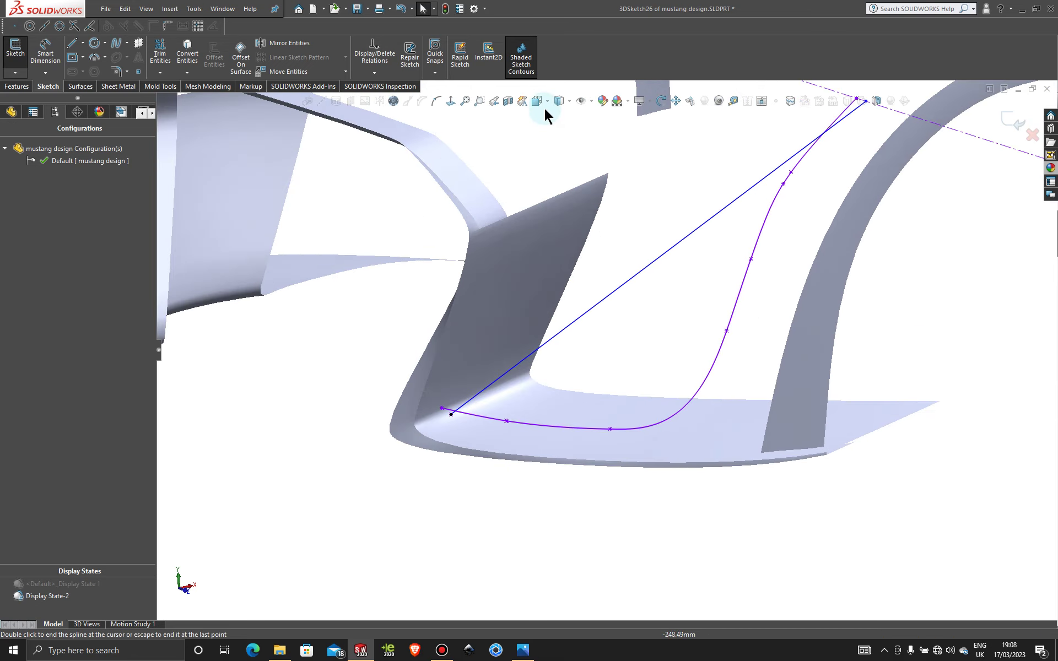
# - Insert four spline points spaced along the new straight spline
pyautogui.click(436, 101)
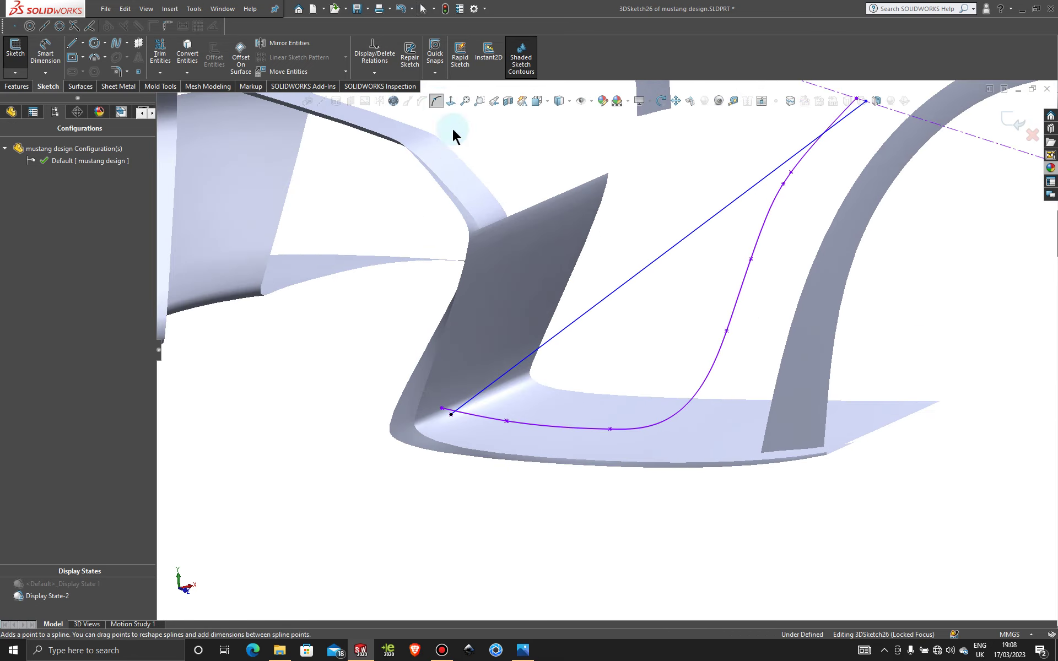
pyautogui.click(499, 379)
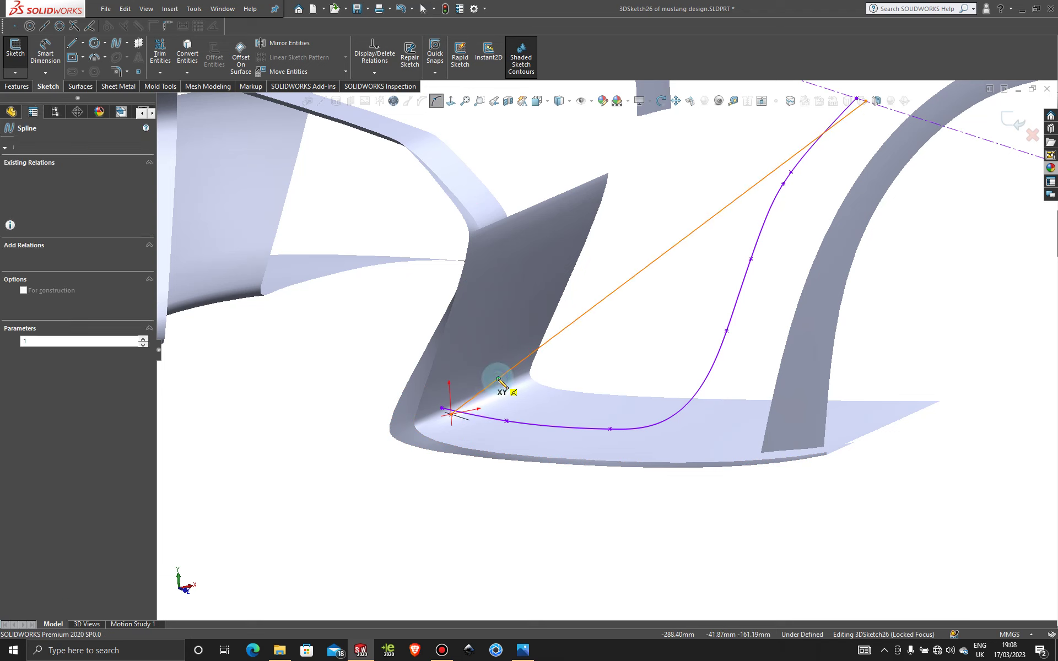
pyautogui.click(591, 309)
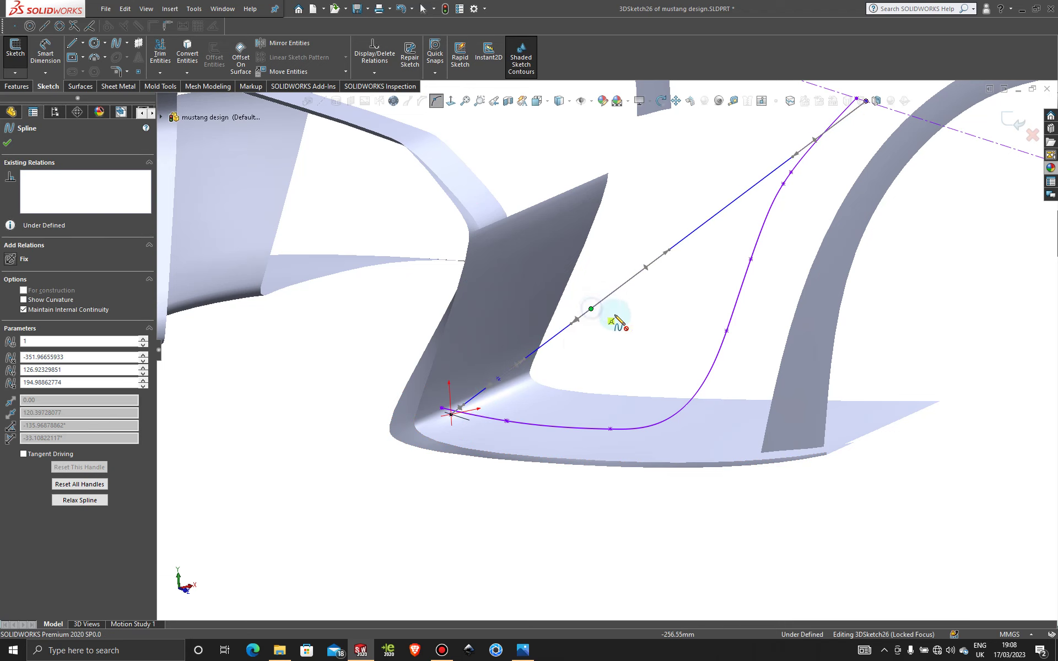
pyautogui.click(677, 244)
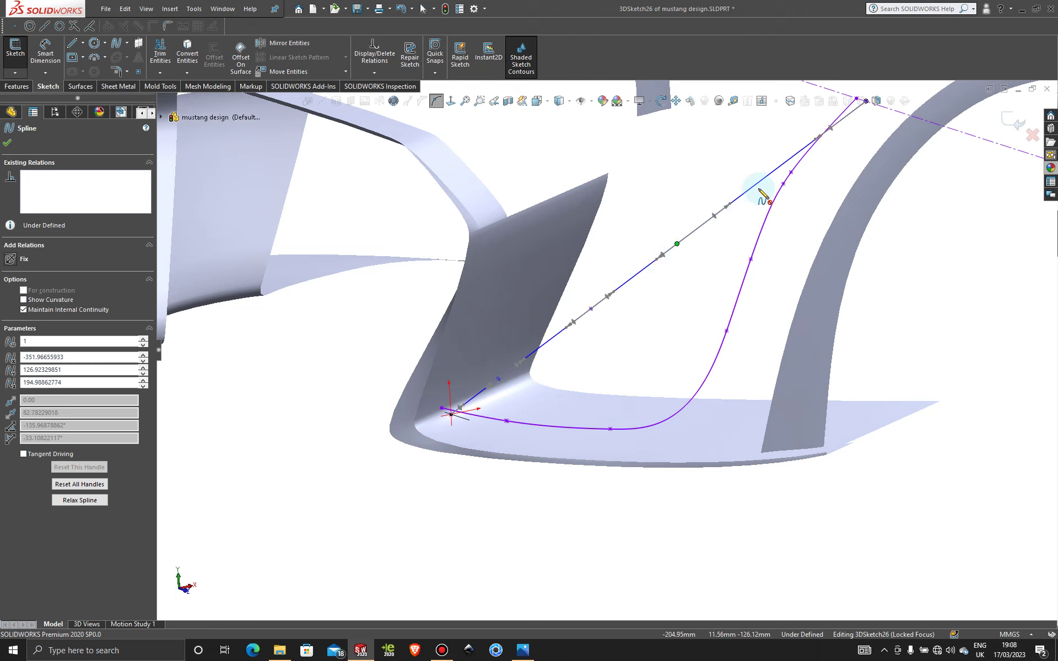
pyautogui.click(769, 175)
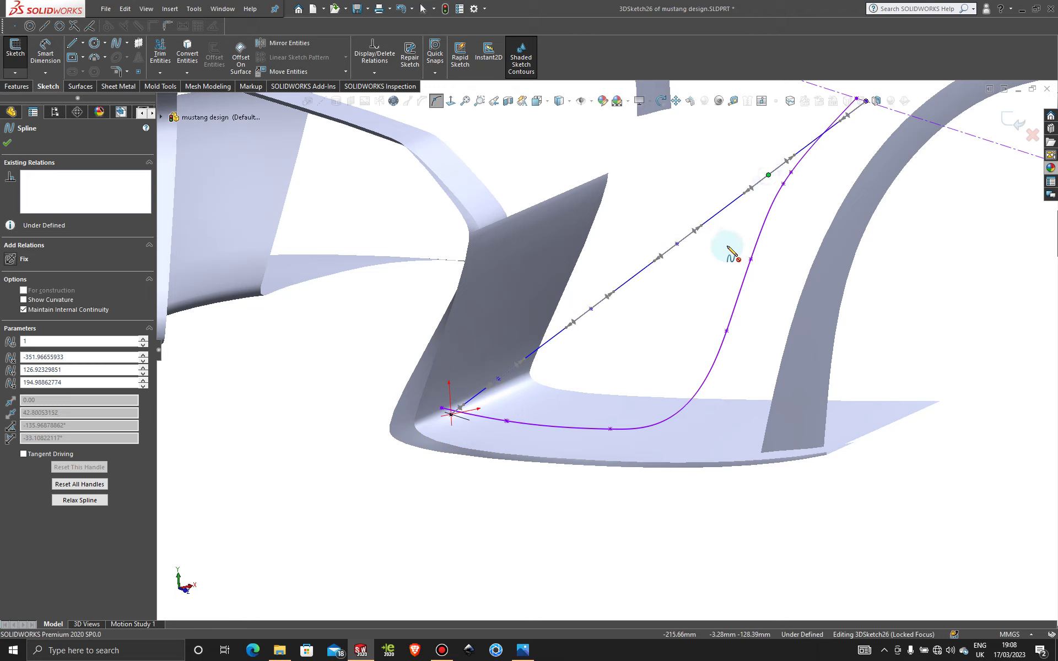
pyautogui.press('Escape')
# - Adjust the tangent handle near the middle of the new spline and display the spline's control polygon
pyautogui.click(695, 234)
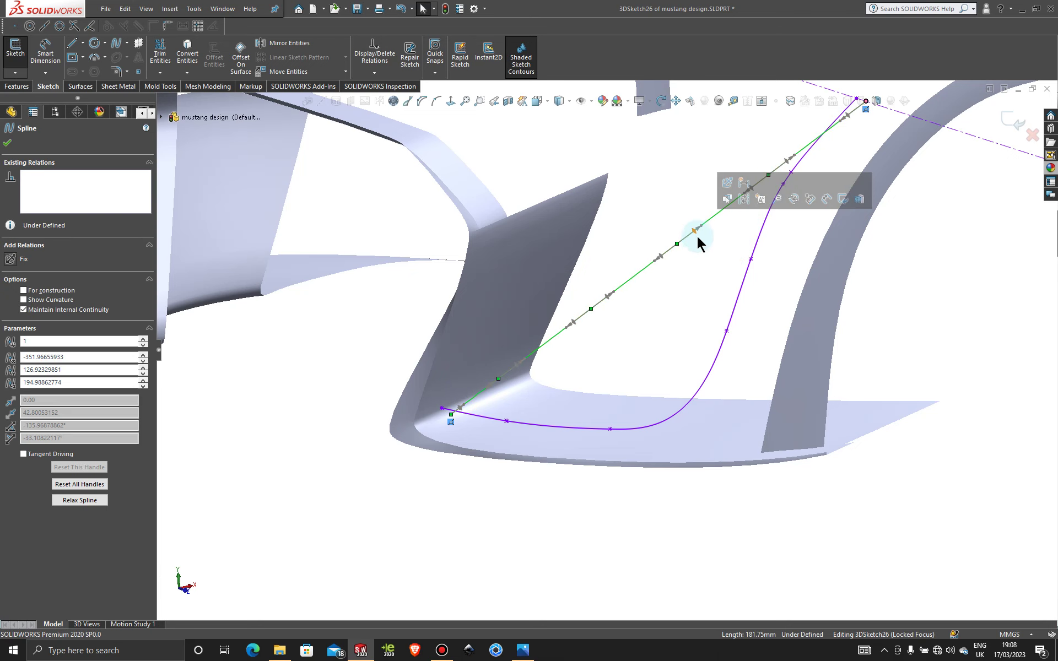
pyautogui.click(702, 226)
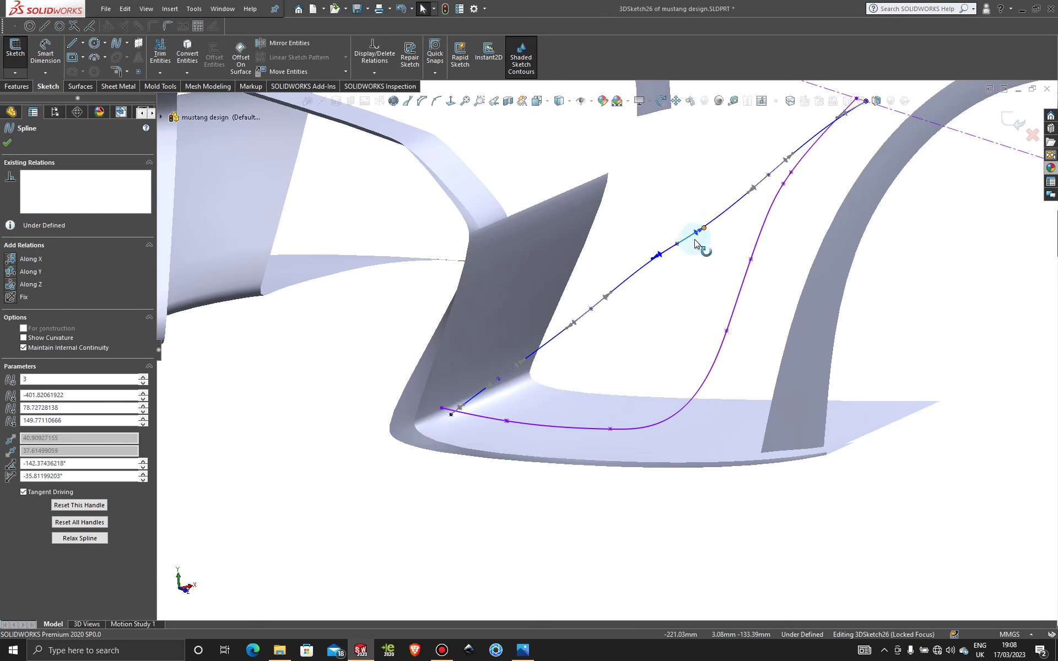
pyautogui.click(673, 246)
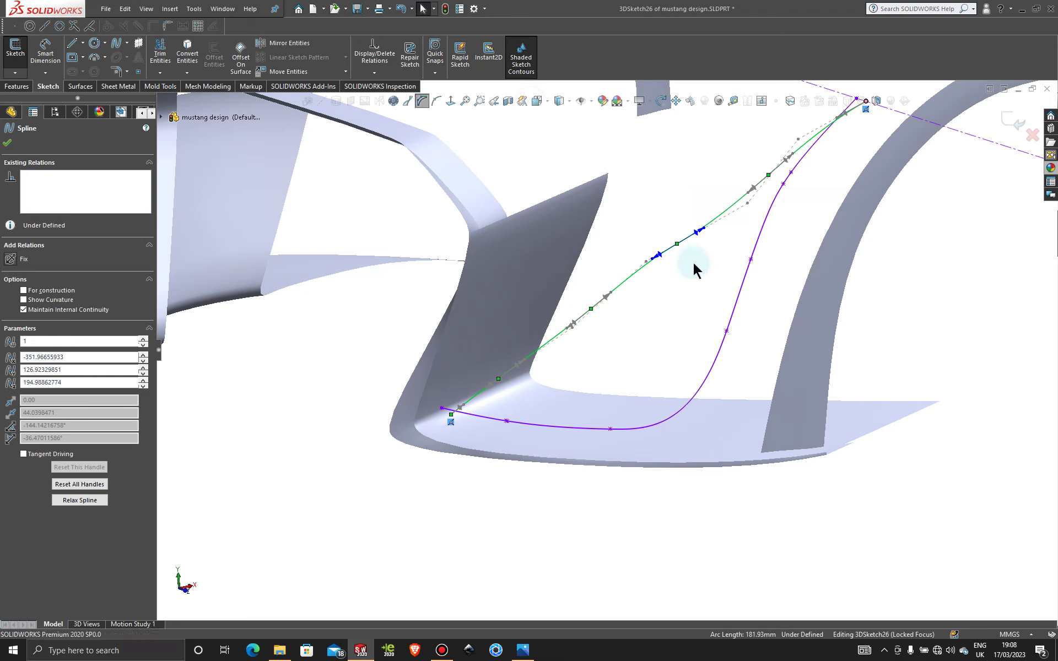
# - In the front view, move three control vertices to about X -408, Y 32; X -440, Y 18; and X -397, Y 69 mm, following the existing curve
pyautogui.click(746, 206)
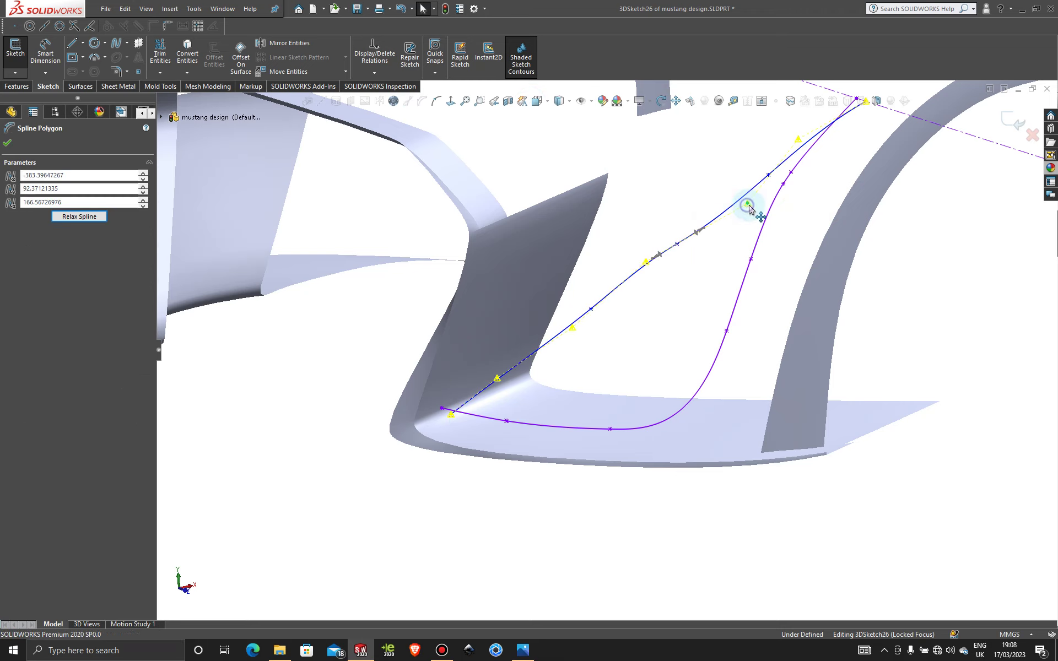
pyautogui.moveTo(687, 345); pyautogui.dragTo(628, 307, button='middle')
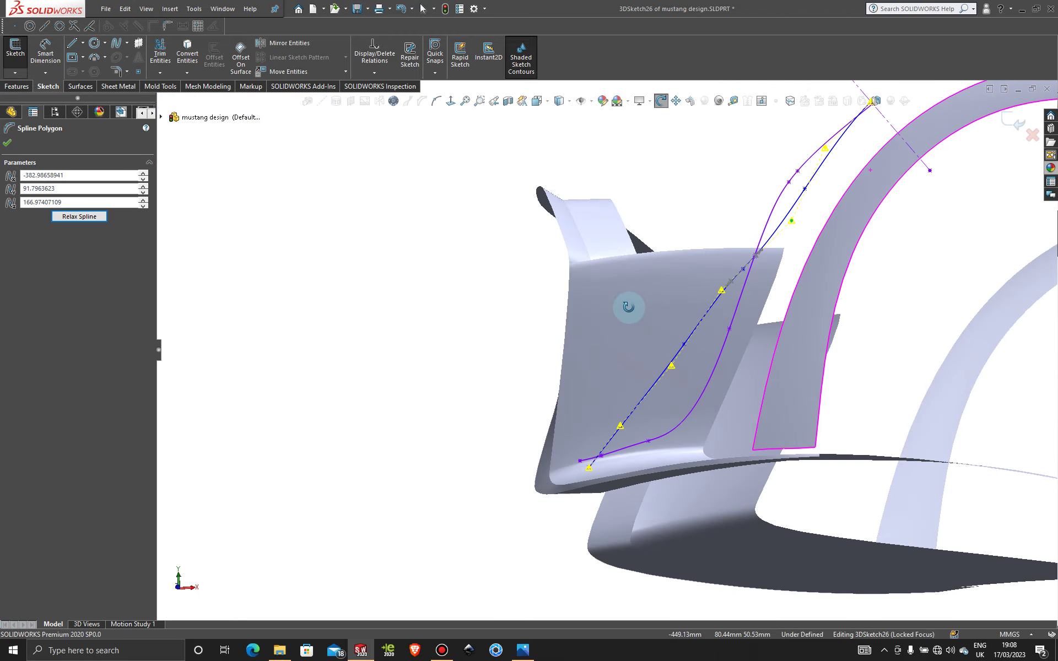
pyautogui.press('space')
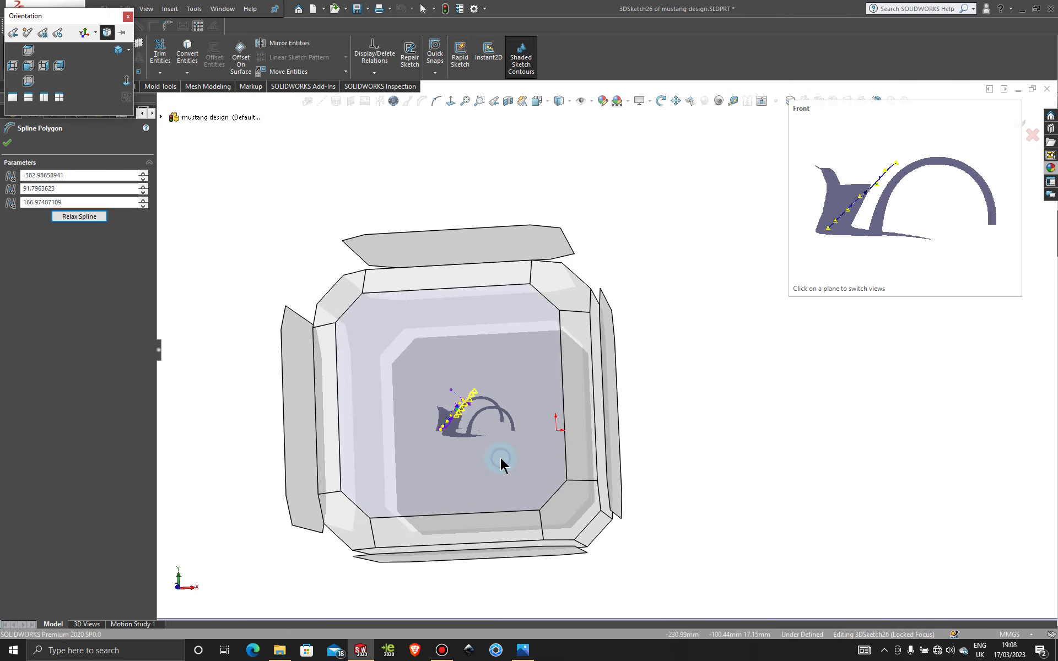
pyautogui.click(501, 457)
pyautogui.scroll(-5, 375, 392)
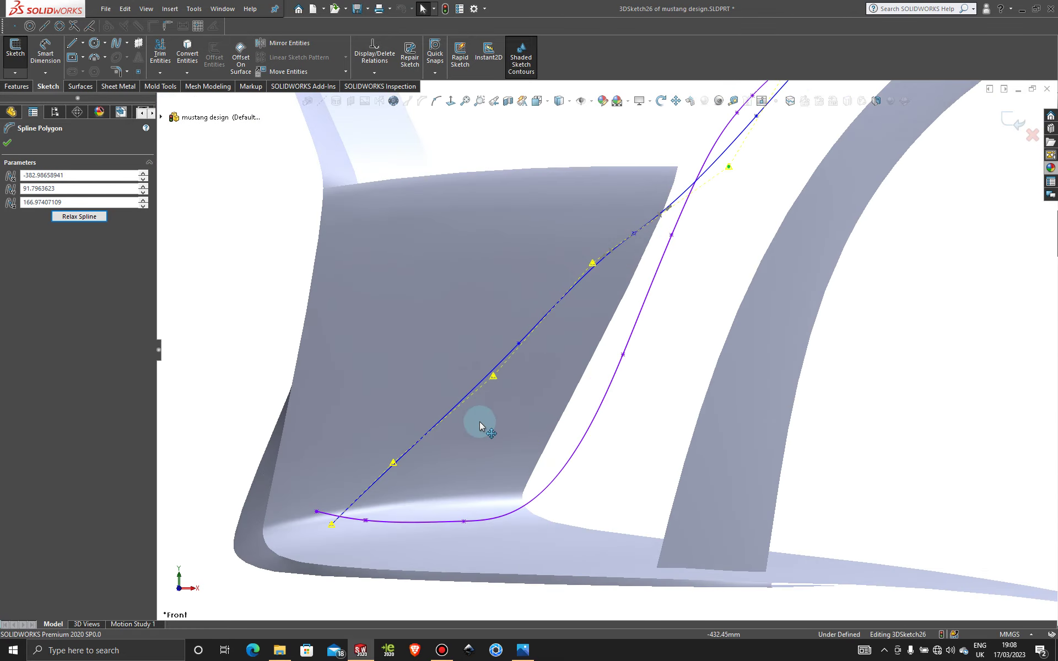
pyautogui.moveTo(494, 377); pyautogui.dragTo(599, 466)
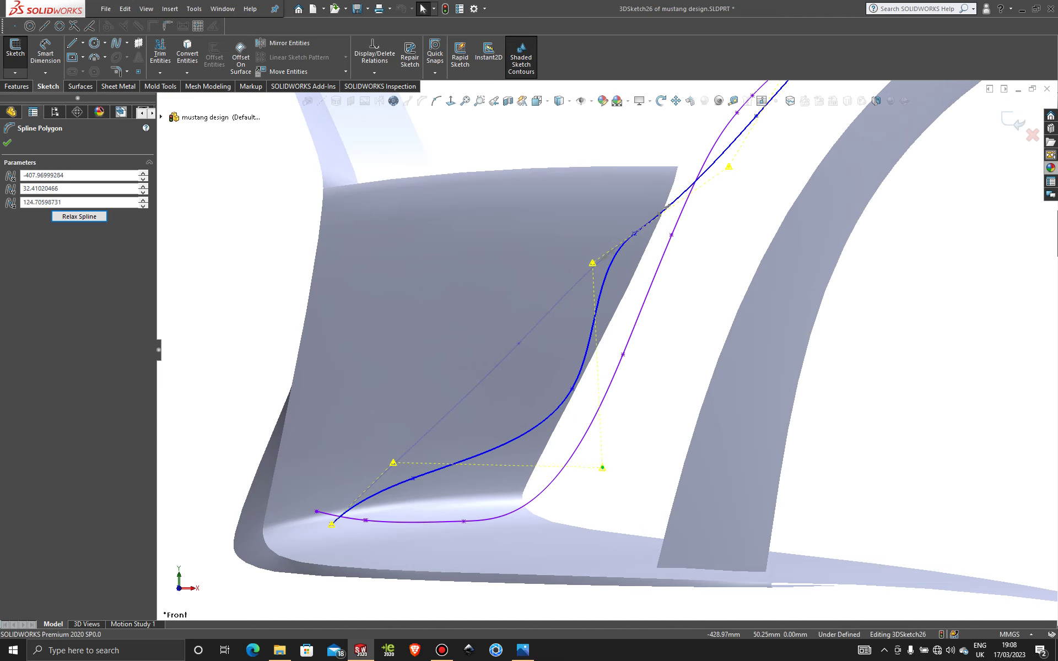
pyautogui.moveTo(386, 464); pyautogui.dragTo(433, 545)
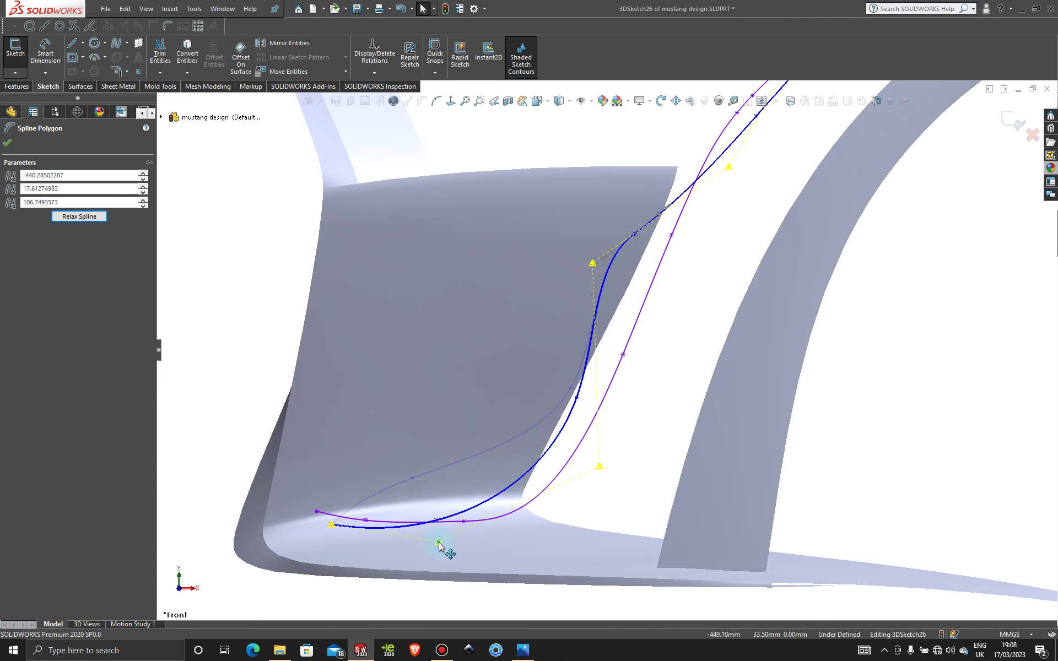
pyautogui.moveTo(594, 264); pyautogui.dragTo(657, 282)
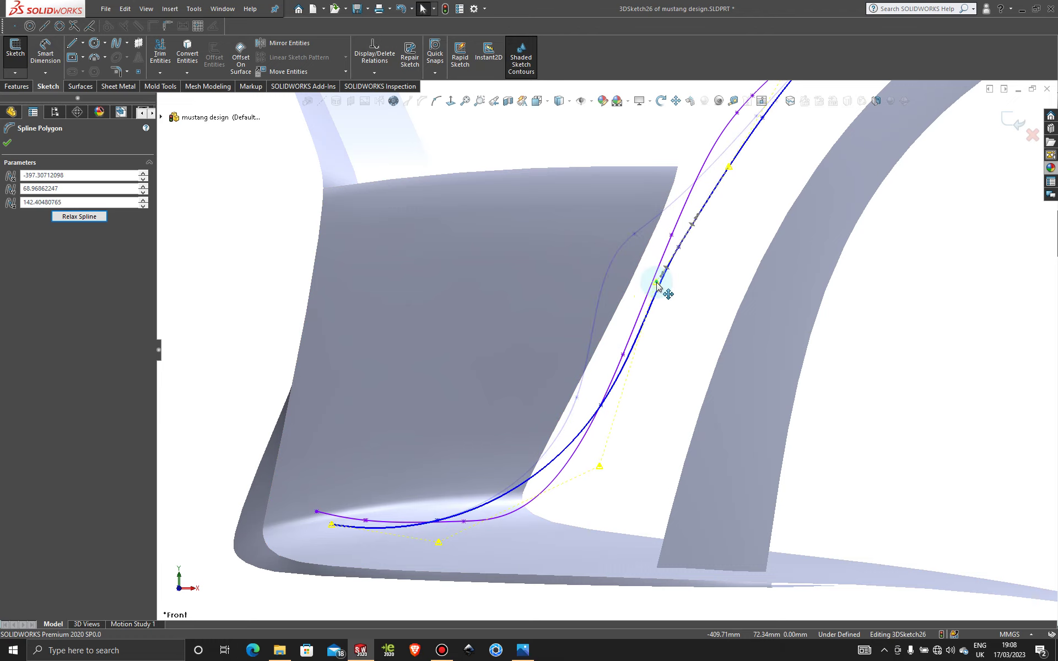
# - Try shaping the spline's lower bend by lowering the vertex above it and moving two others to about X -418, Y 13 and X -437, Y 20 mm
pyautogui.moveTo(600, 466); pyautogui.dragTo(609, 549)
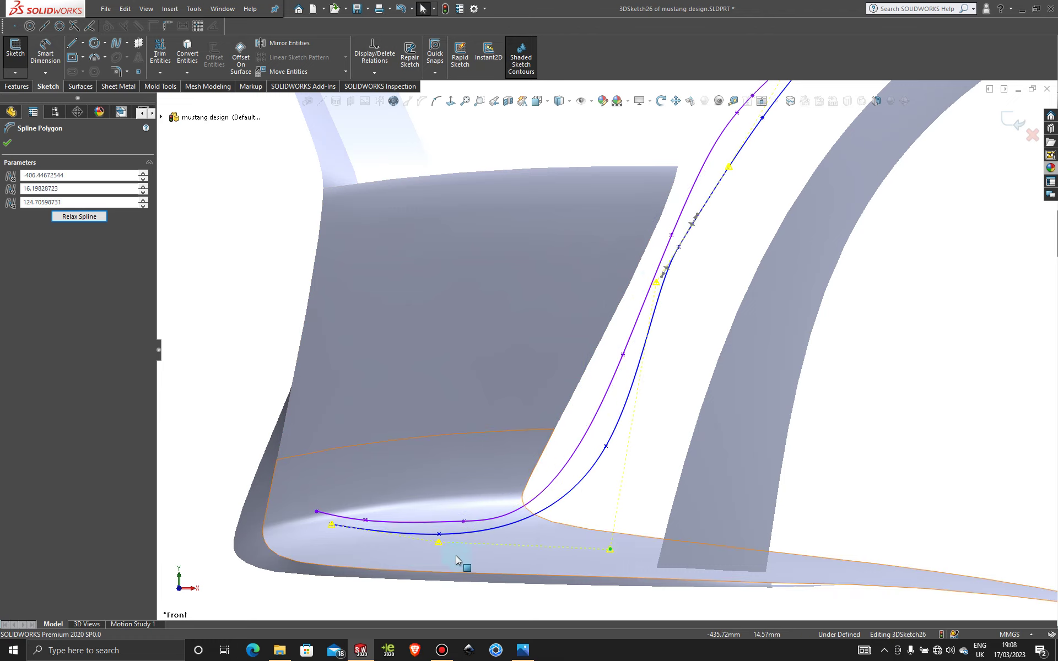
pyautogui.moveTo(437, 543); pyautogui.dragTo(451, 533)
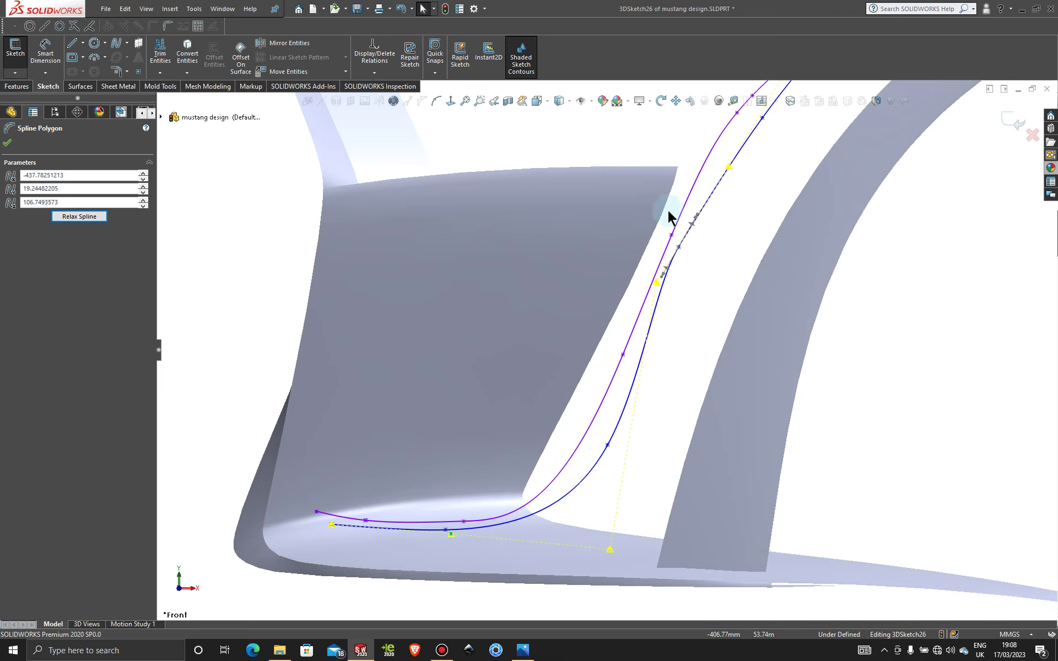
pyautogui.moveTo(666, 290); pyautogui.dragTo(661, 333)
pyautogui.click(580, 558)
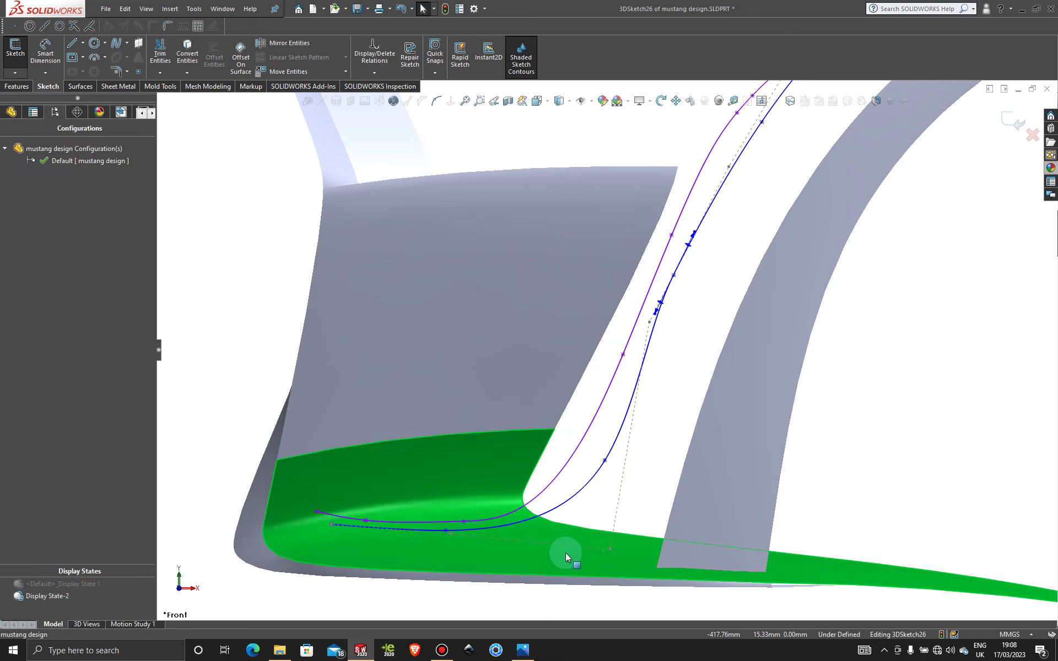
pyautogui.click(610, 548)
pyautogui.moveTo(608, 551); pyautogui.dragTo(549, 567)
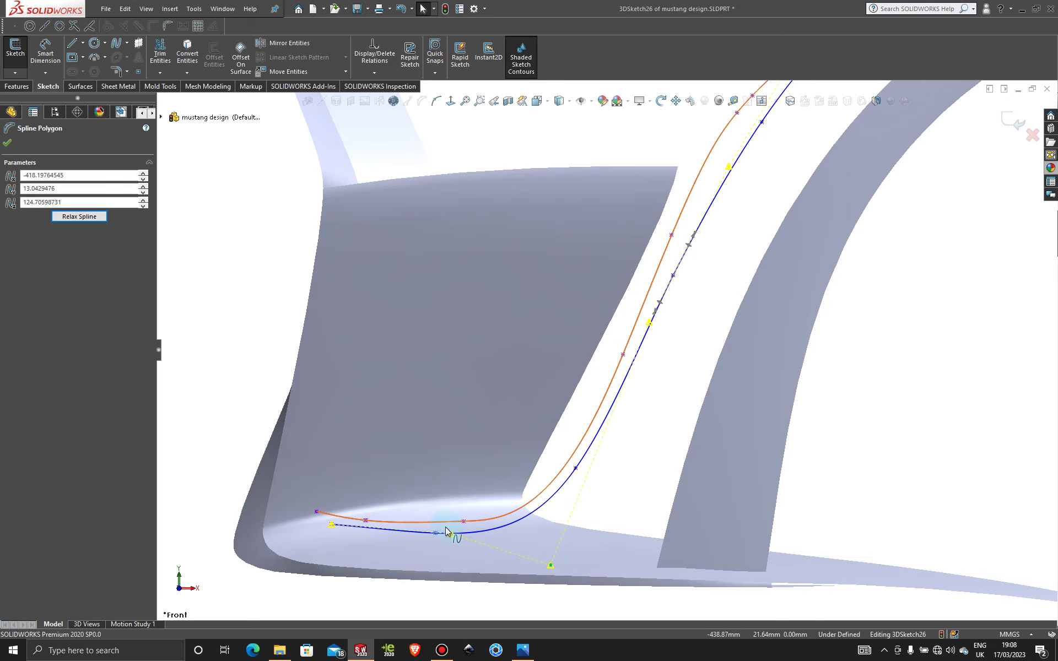
pyautogui.moveTo(449, 537); pyautogui.dragTo(453, 529)
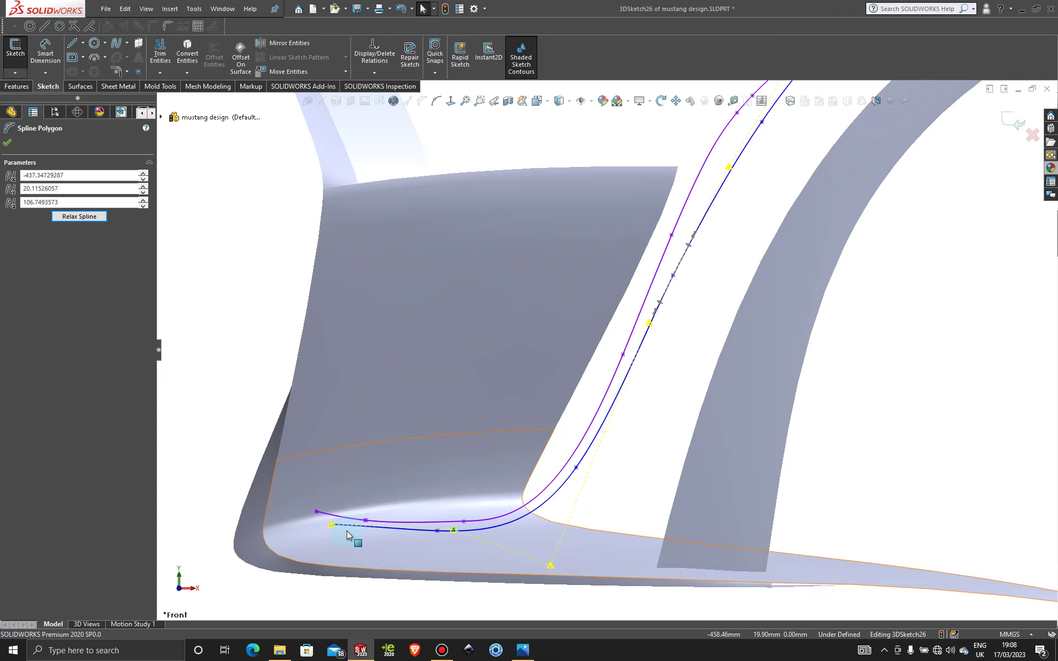
# - Try moving the three lower control vertices to about X -441, Y 19; X -426, Y 17; and X -412, Y 30 mm
pyautogui.scroll(-2, 347, 531)
pyautogui.moveTo(579, 504); pyautogui.dragTo(679, 539)
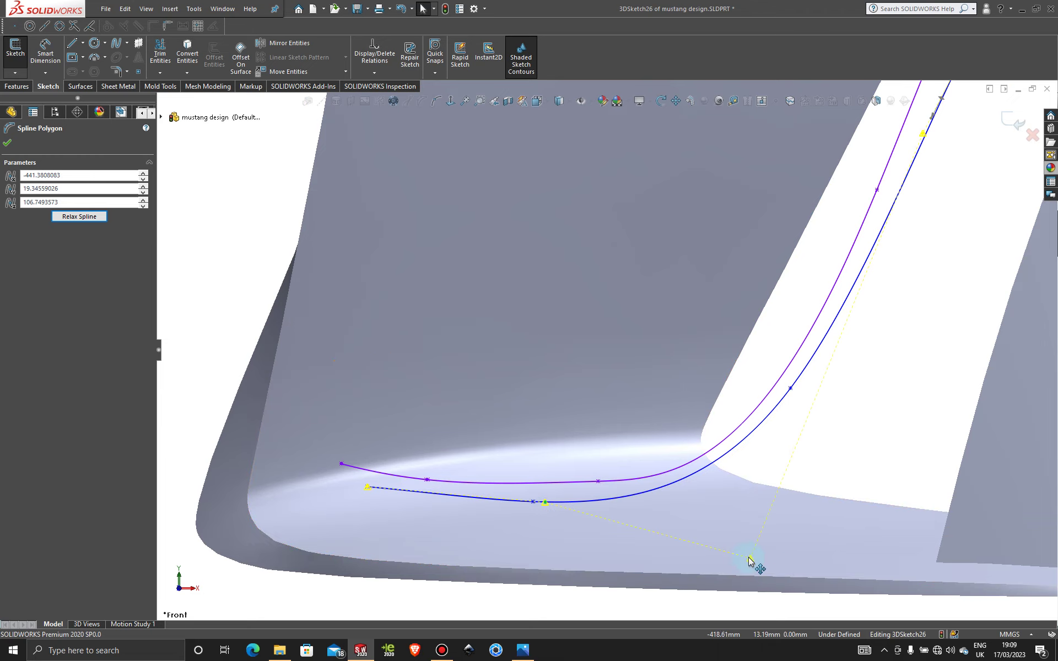
pyautogui.moveTo(749, 560); pyautogui.dragTo(685, 521)
pyautogui.scroll(3, 618, 344)
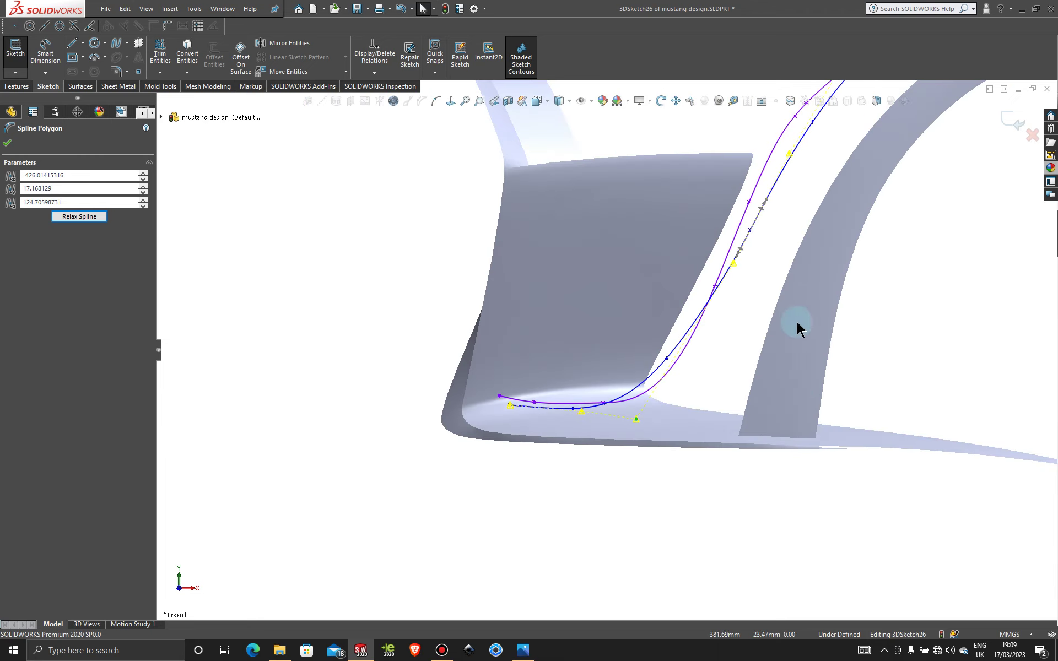
pyautogui.moveTo(738, 271); pyautogui.dragTo(668, 373)
pyautogui.scroll(-2, 684, 387)
pyautogui.scroll(-2, 587, 417)
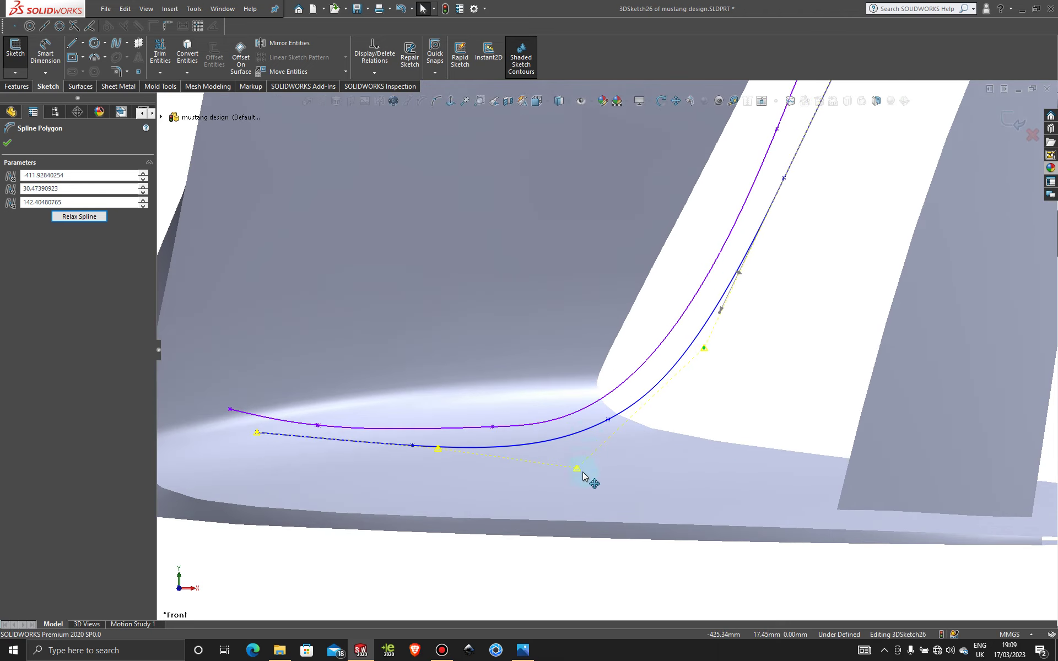
# - Refine the lower bend by moving its control vertices to about X -449, Y 19; X -418, Y 23; and X -425, Y 19 mm
pyautogui.moveTo(582, 474); pyautogui.dragTo(579, 457)
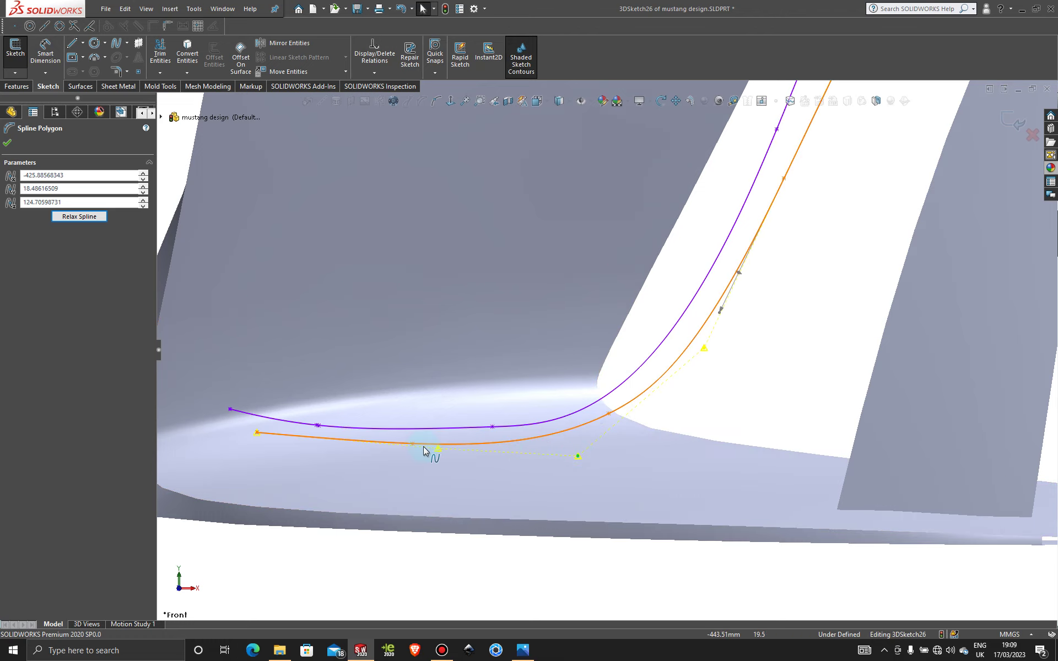
pyautogui.moveTo(433, 448); pyautogui.dragTo(370, 455)
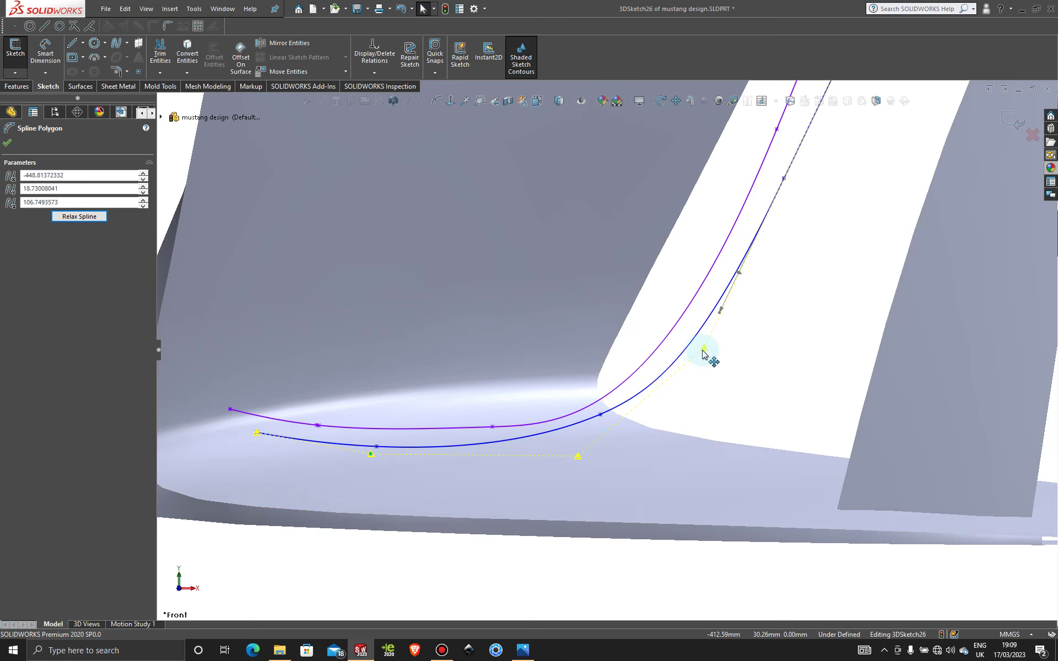
pyautogui.moveTo(703, 353); pyautogui.dragTo(650, 421)
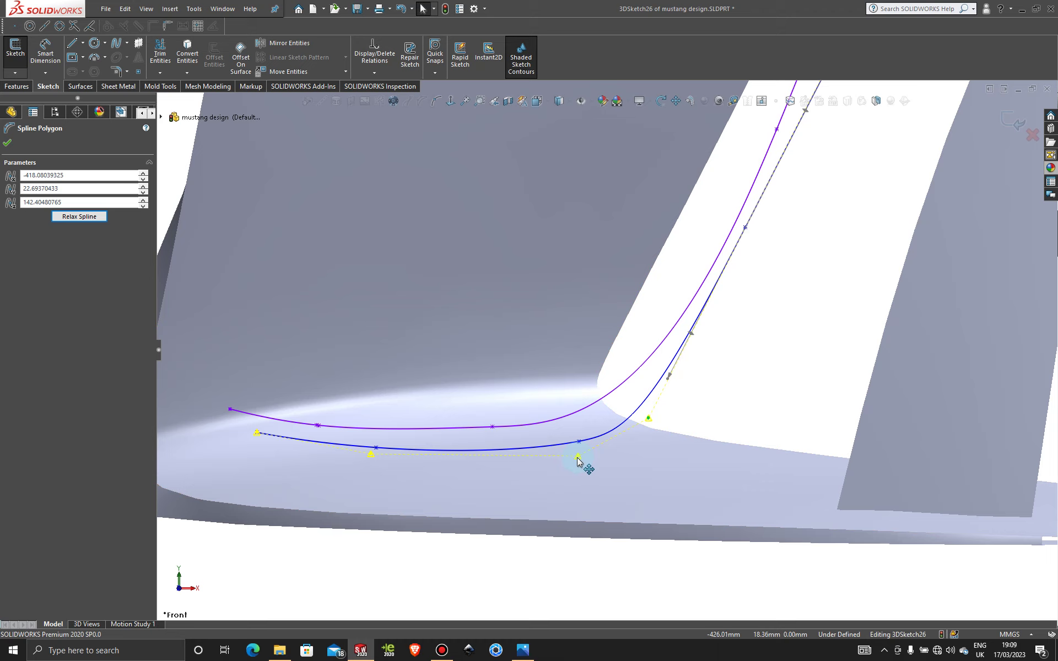
pyautogui.click(577, 457)
pyautogui.scroll(6, 835, 233)
pyautogui.scroll(-1, 718, 224)
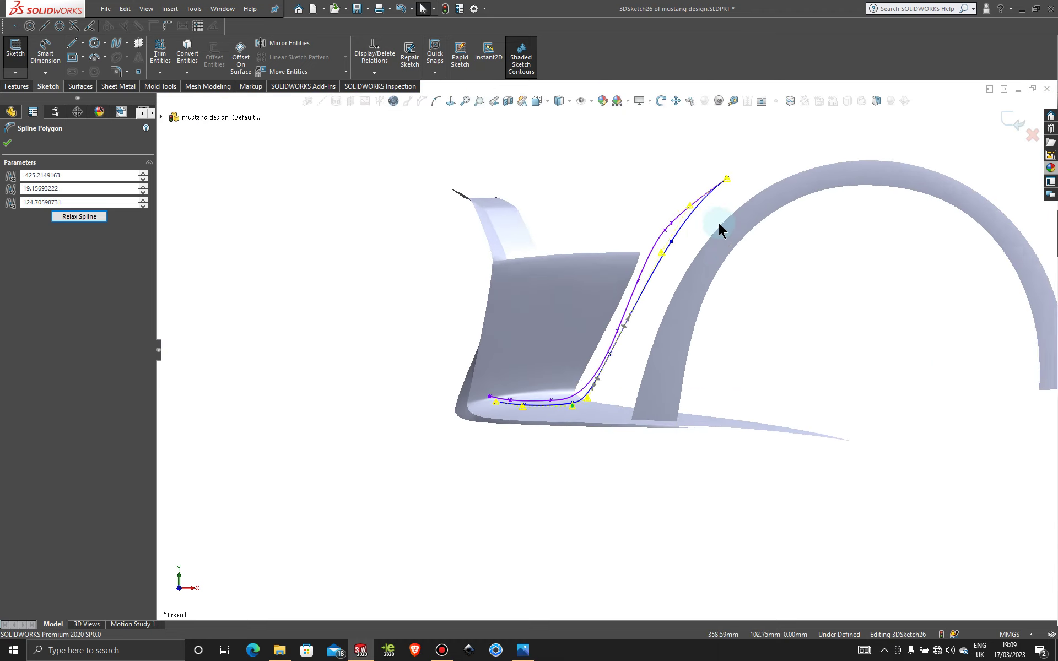
# - In the front view, move the blue spline's two mid-height control points to about X -403, Y 40 and X -387, Y 95, and start inserting a spline point
pyautogui.scroll(-3, 718, 223)
pyautogui.moveTo(623, 281); pyautogui.dragTo(562, 440)
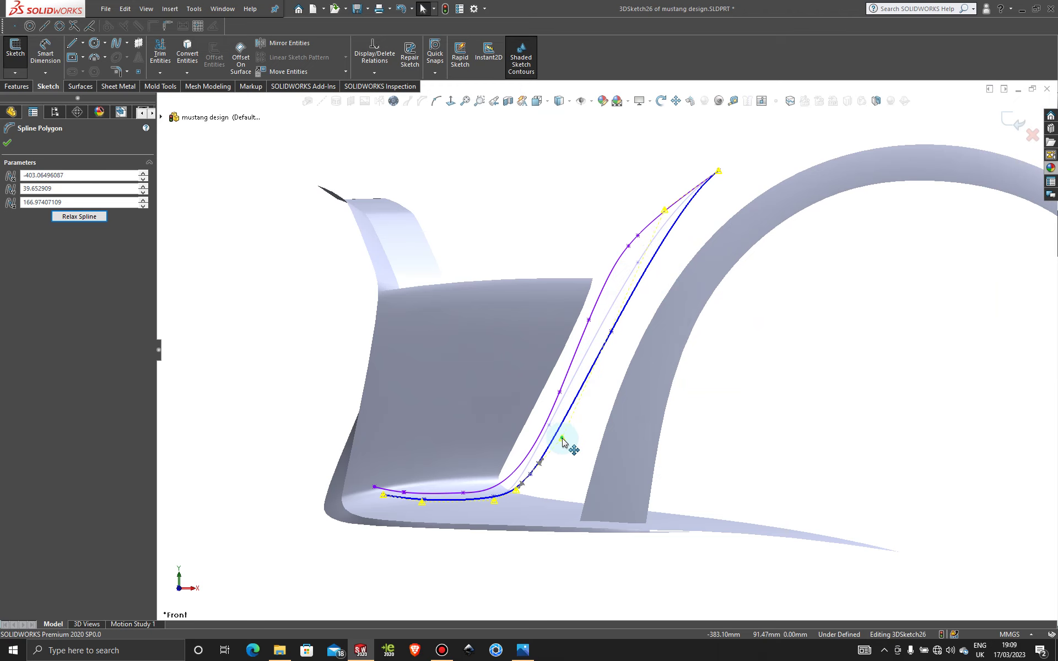
pyautogui.scroll(-4, 581, 413)
pyautogui.scroll(5, 588, 406)
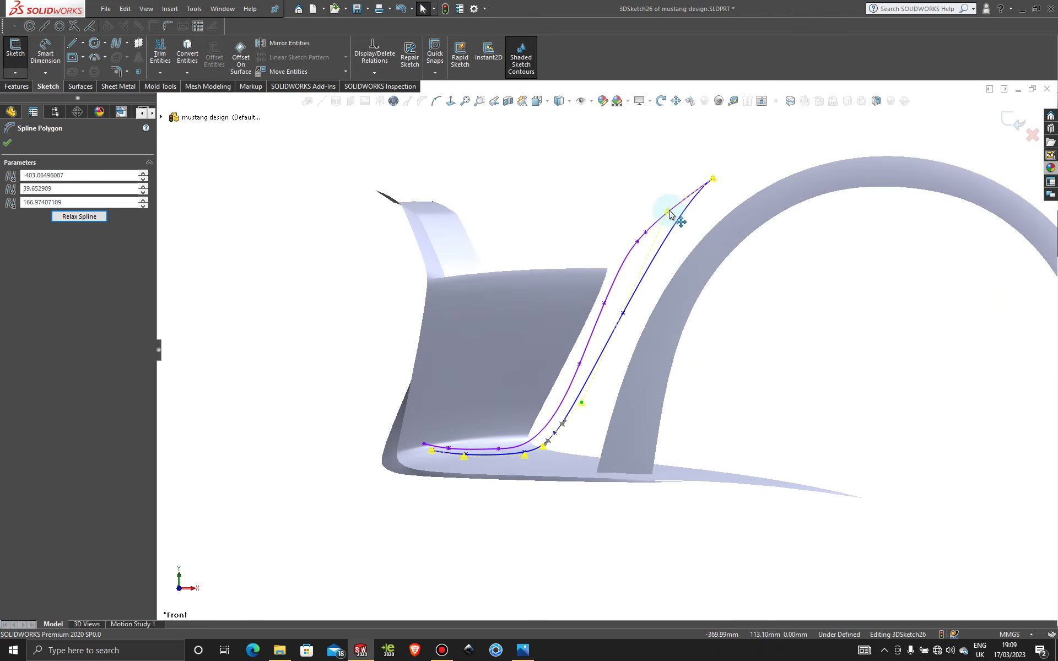
pyautogui.moveTo(669, 214); pyautogui.dragTo(622, 265)
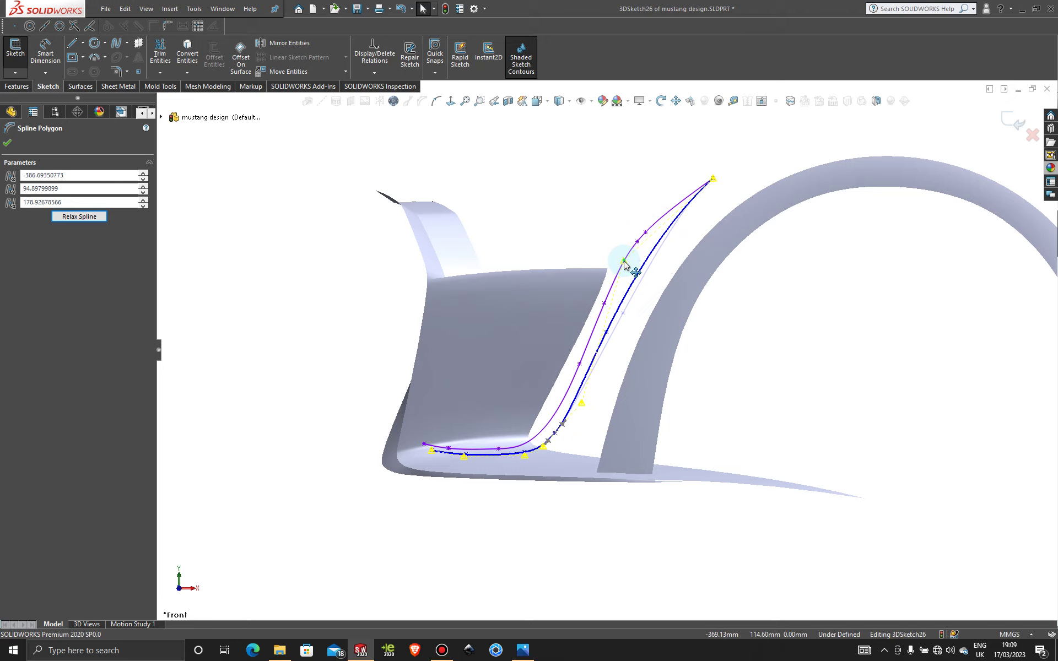
pyautogui.click(436, 100)
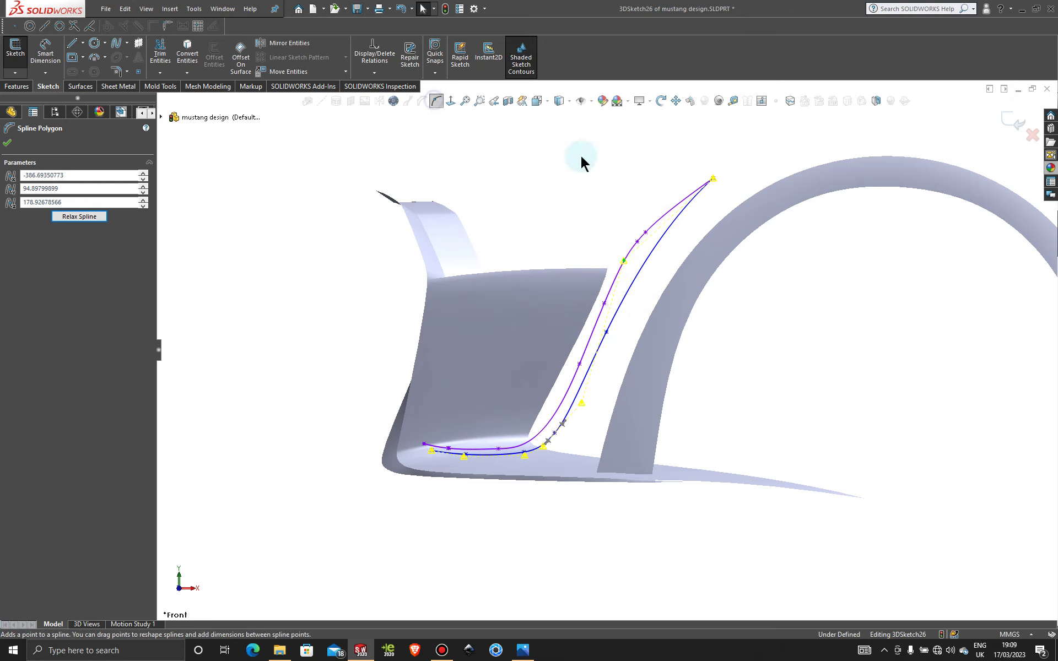
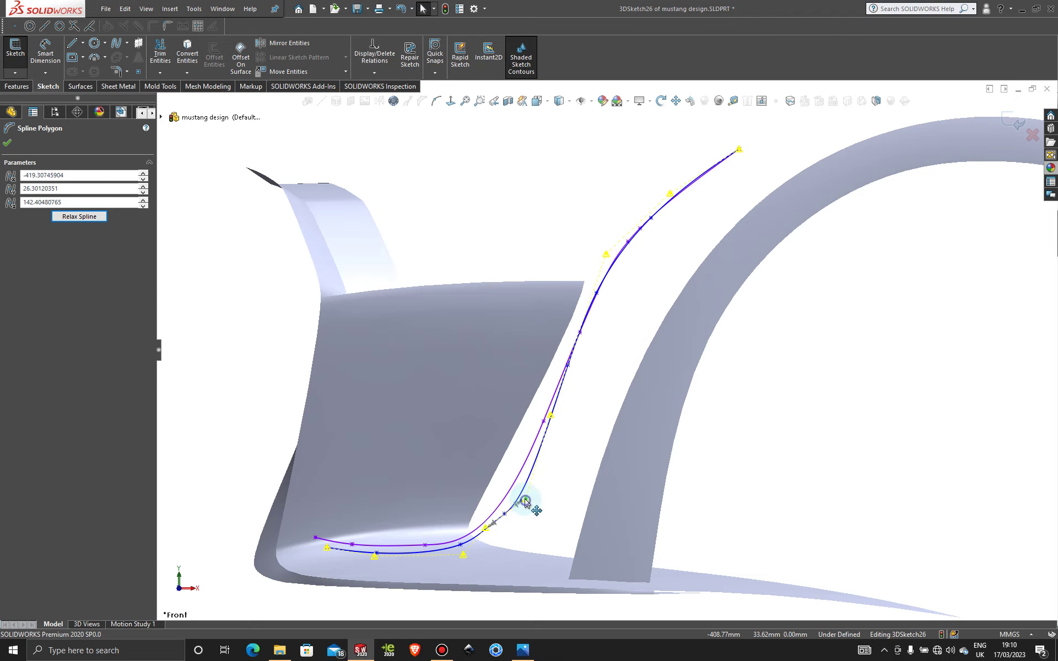
# - Fit the blue spline closer to the purple one by moving its control points to about X -411, Y 37 and X -386, Y 101
pyautogui.moveTo(525, 501); pyautogui.dragTo(517, 495)
pyautogui.scroll(-3, 604, 300)
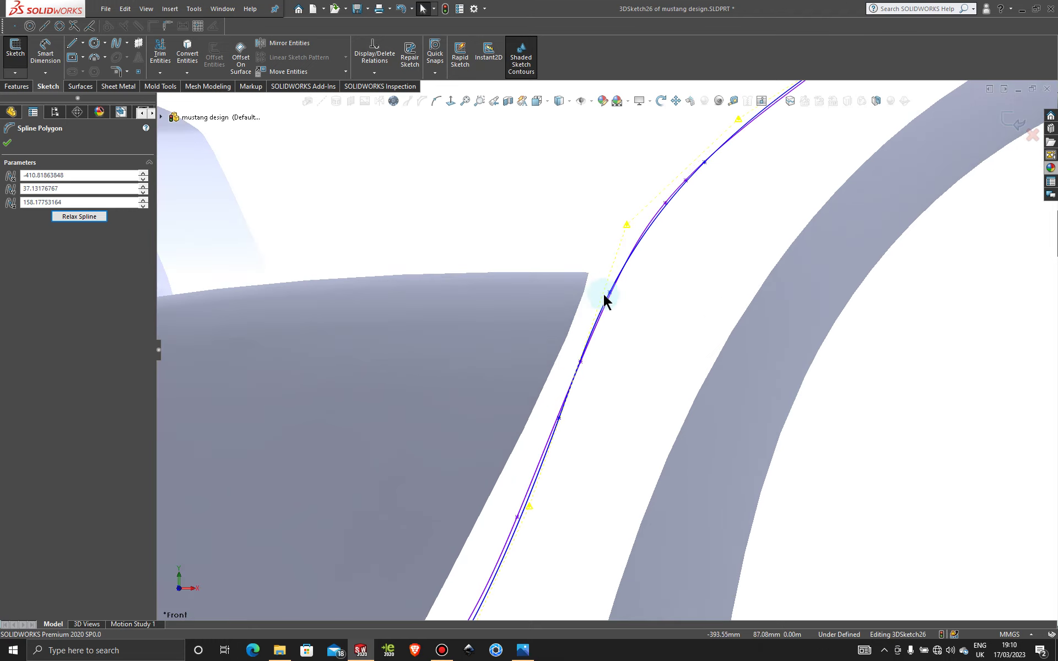
pyautogui.moveTo(635, 229); pyautogui.dragTo(634, 222)
pyautogui.scroll(3, 602, 467)
pyautogui.scroll(-2, 559, 502)
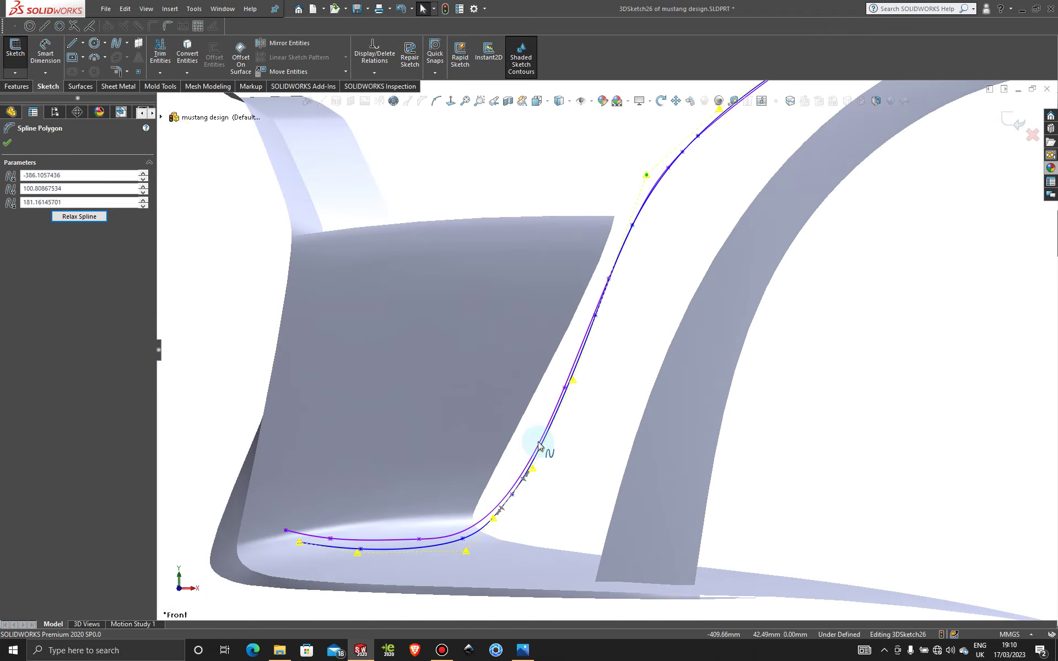
pyautogui.scroll(3, 548, 445)
# - In the left view, move the blue spline's top endpoint to about Z 191.5 and its upper control points outward beneath it
pyautogui.moveTo(615, 368); pyautogui.dragTo(739, 372, button='middle')
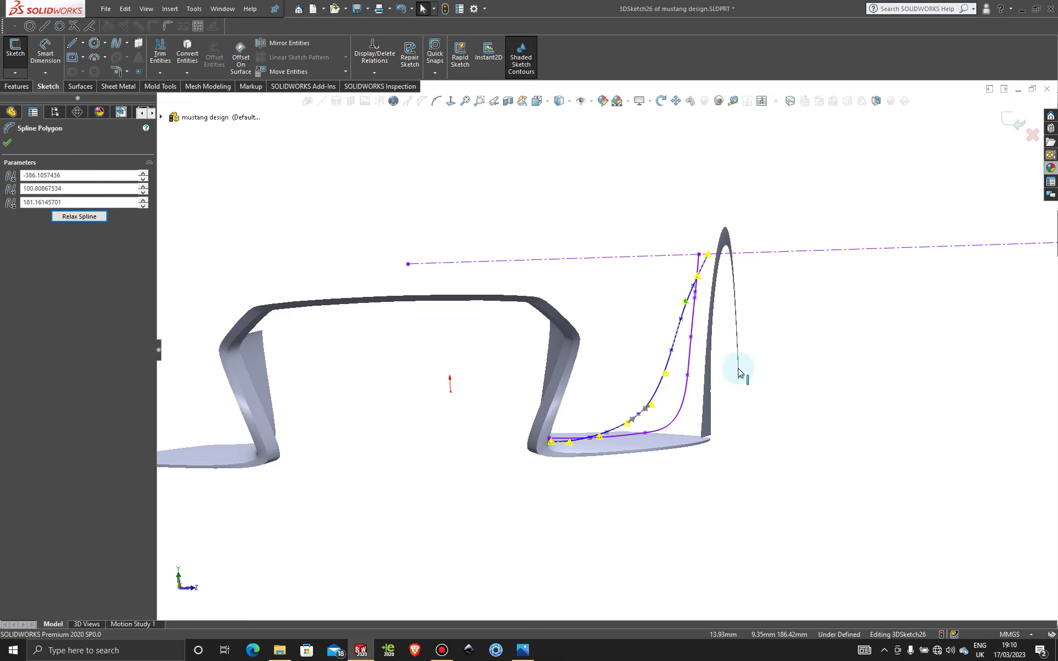
pyautogui.press('space')
pyautogui.click(395, 461)
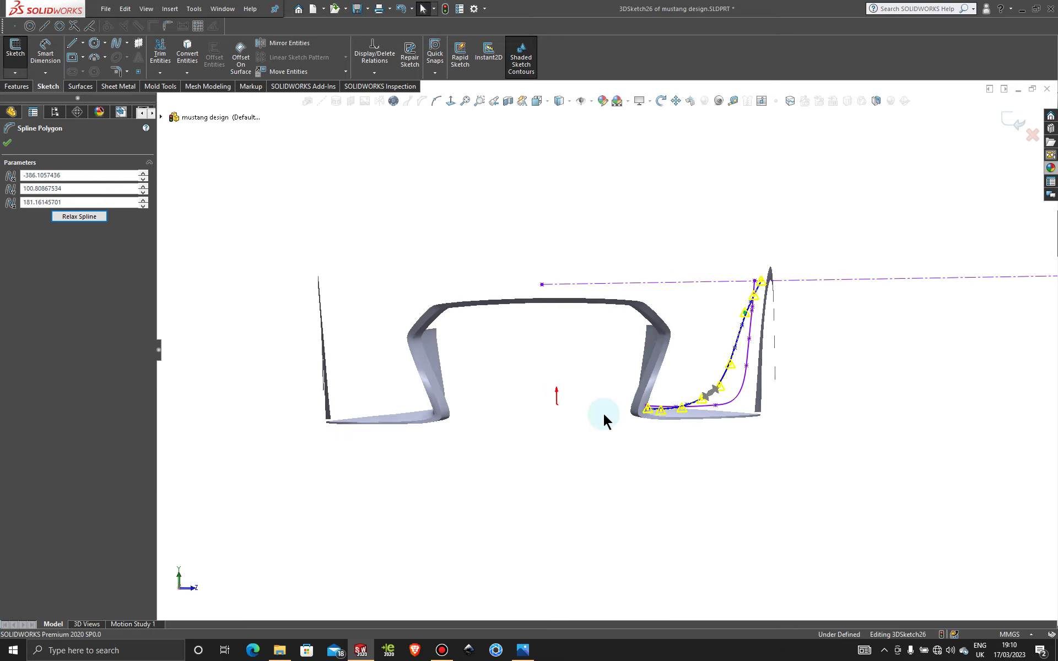
pyautogui.scroll(-5, 639, 379)
pyautogui.scroll(-3, 552, 197)
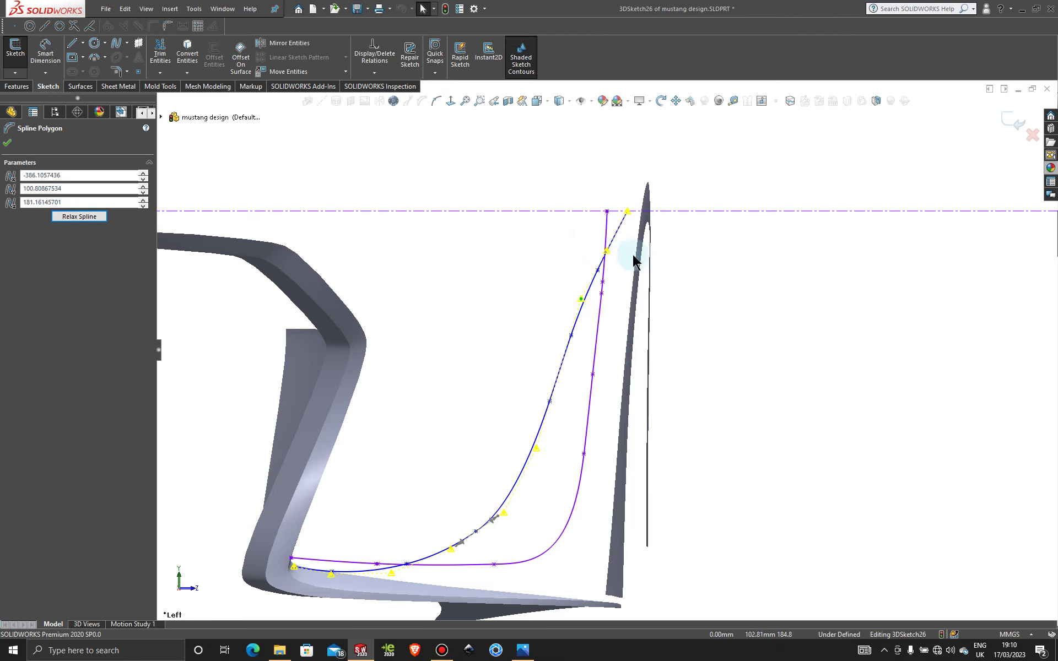
pyautogui.moveTo(606, 253); pyautogui.dragTo(566, 251)
pyautogui.scroll(-2, 642, 224)
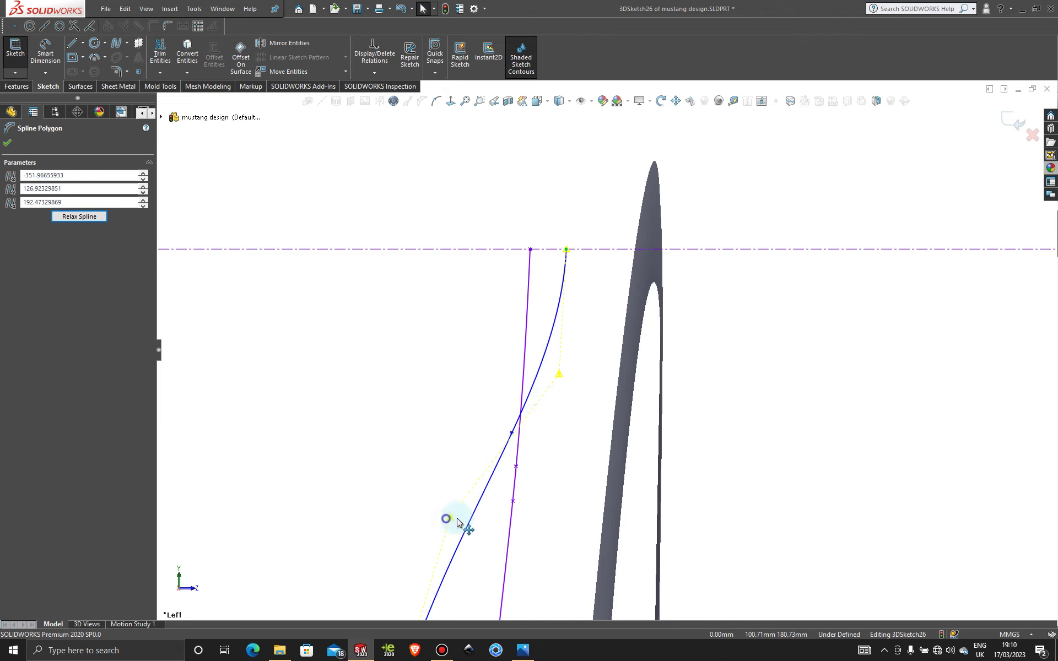
pyautogui.moveTo(457, 519); pyautogui.dragTo(554, 517)
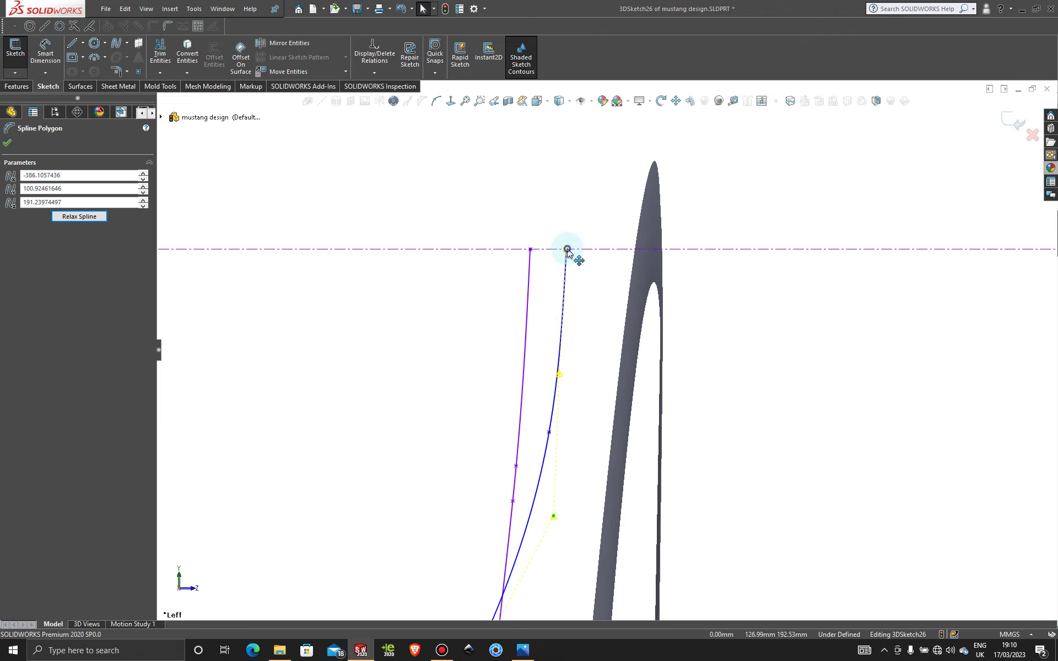
pyautogui.moveTo(566, 249); pyautogui.dragTo(557, 250)
pyautogui.scroll(5, 566, 336)
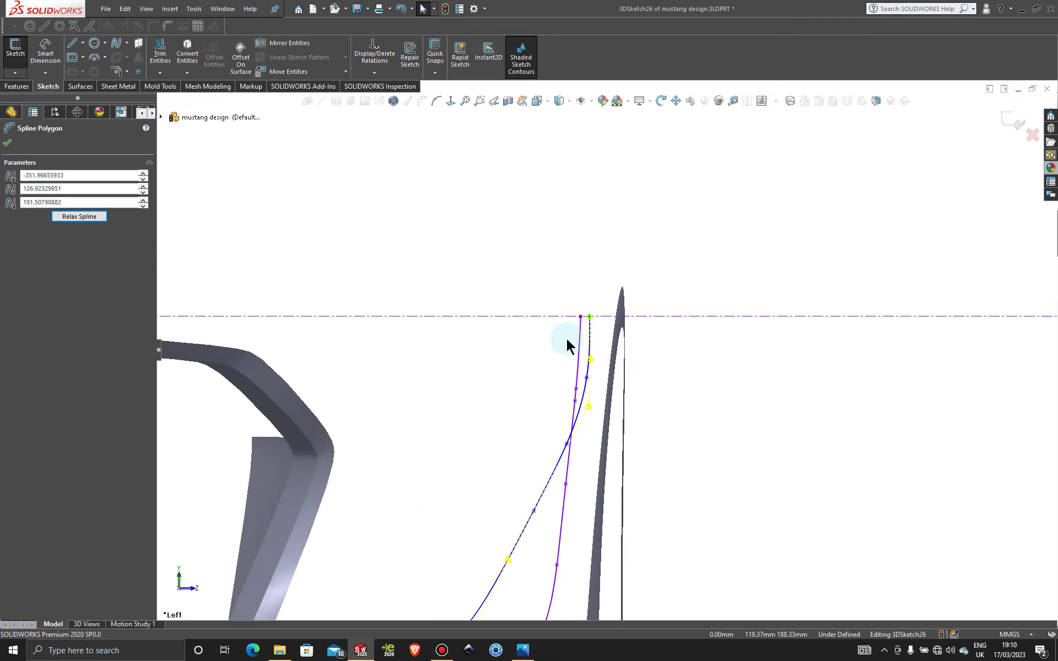
# - Line up the control points below the blue spline's top endpoint at about Z 191.2, 190.7 and 184.7, from top to bottom
pyautogui.scroll(-4, 567, 336)
pyautogui.scroll(-3, 649, 373)
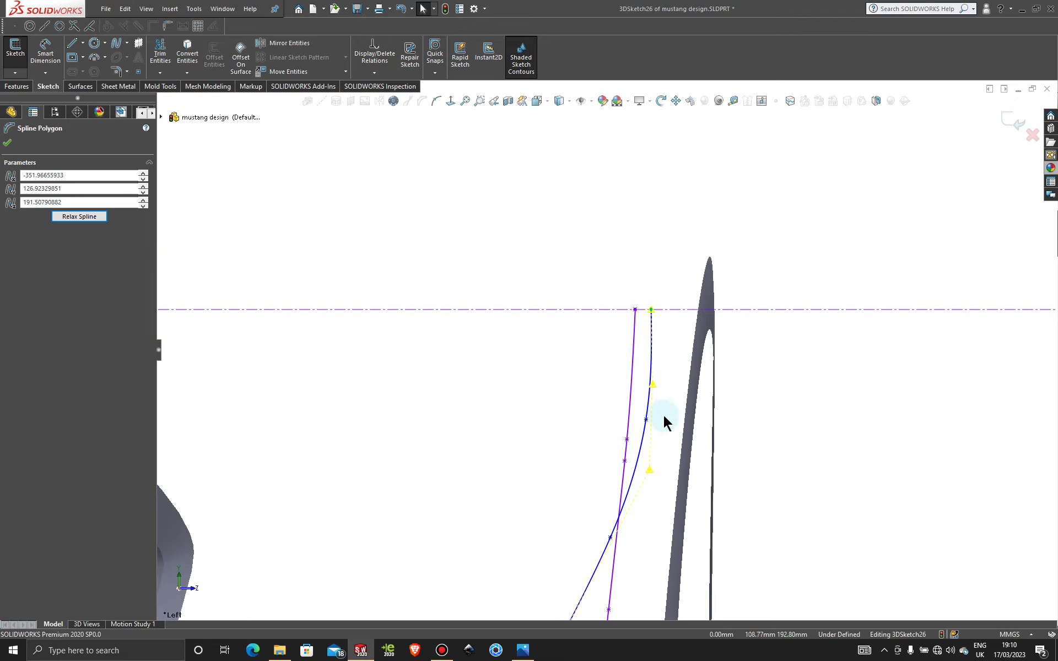
pyautogui.moveTo(653, 389); pyautogui.dragTo(648, 386)
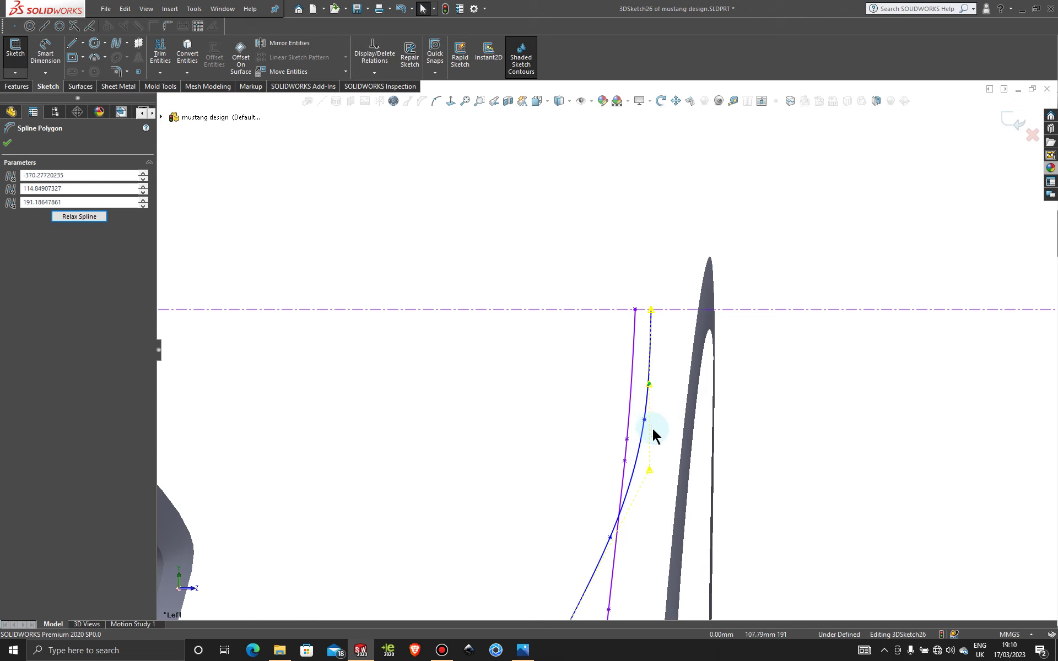
pyautogui.scroll(4, 652, 427)
pyautogui.scroll(-3, 569, 531)
pyautogui.moveTo(555, 508); pyautogui.dragTo(615, 505)
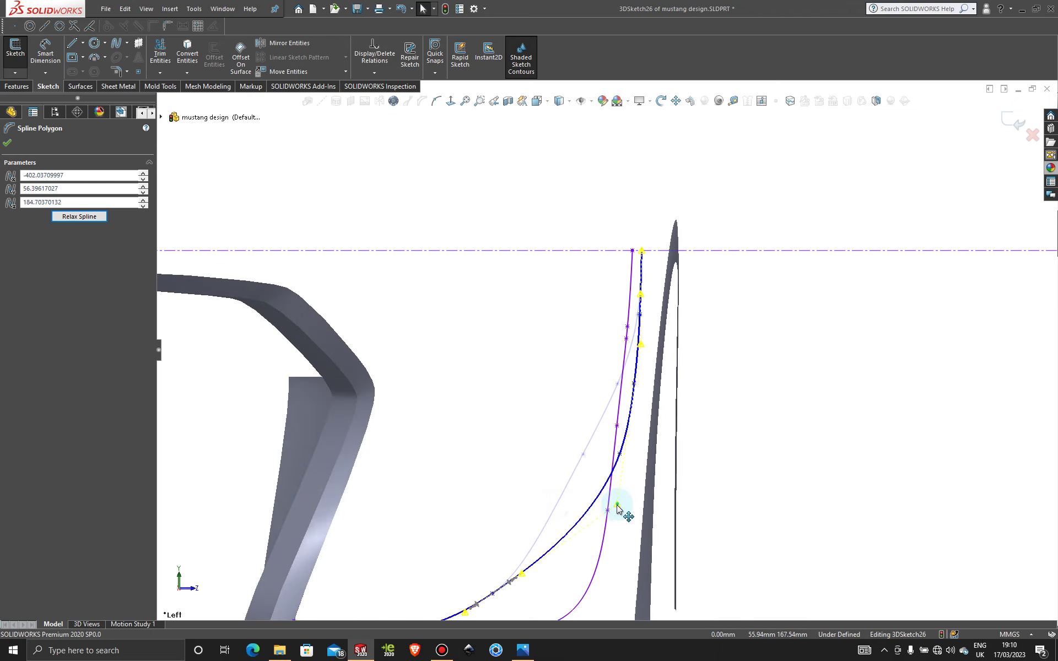
pyautogui.click(641, 346)
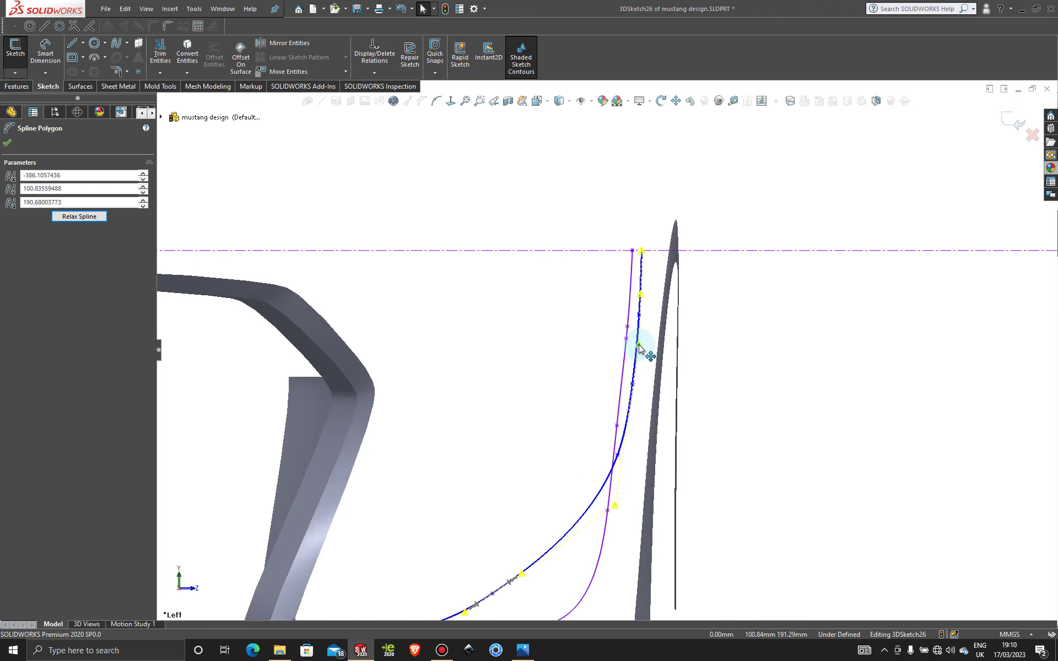
# - Pull the blue spline's lower corner control points outward and down, and flatten its base run to follow the purple spline
pyautogui.scroll(3, 555, 523)
pyautogui.scroll(-3, 568, 504)
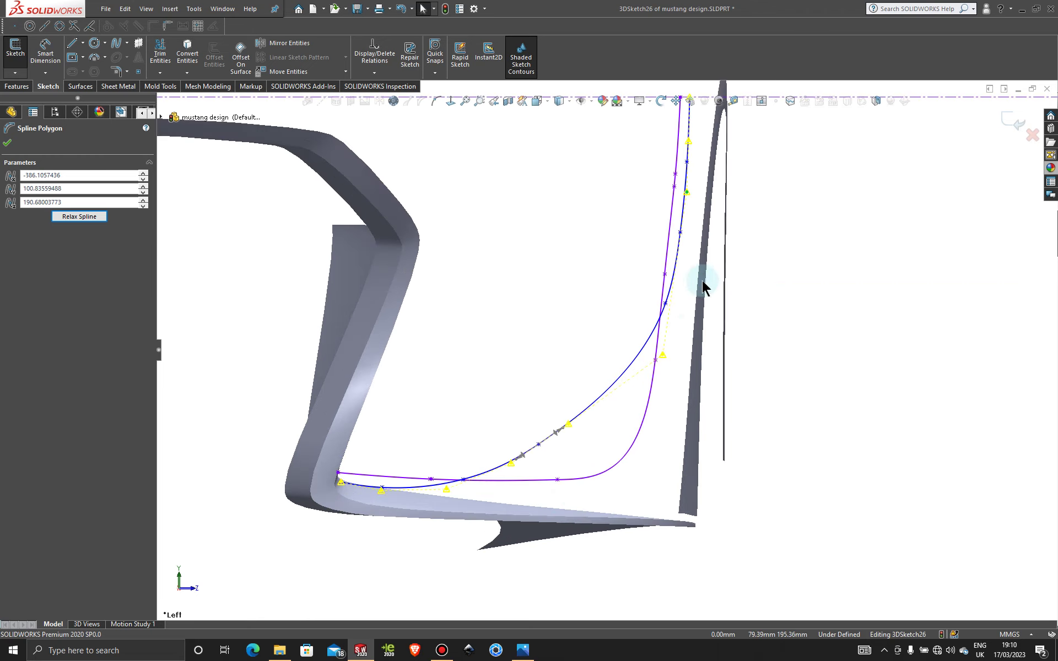
pyautogui.moveTo(571, 431); pyautogui.dragTo(661, 493)
pyautogui.moveTo(513, 467); pyautogui.dragTo(531, 496)
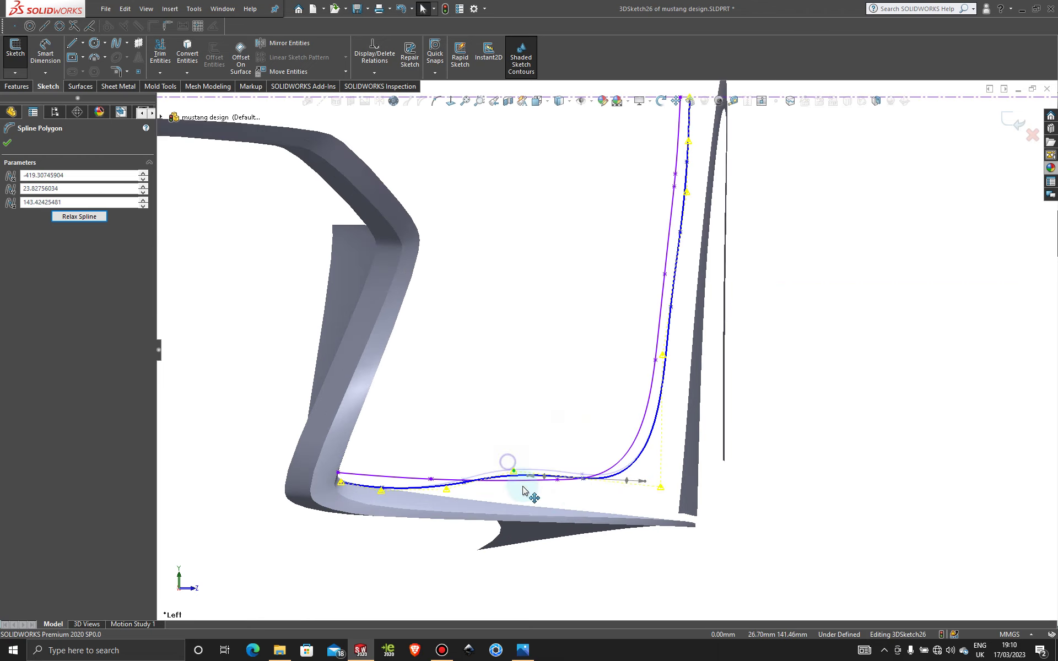
pyautogui.click(380, 489)
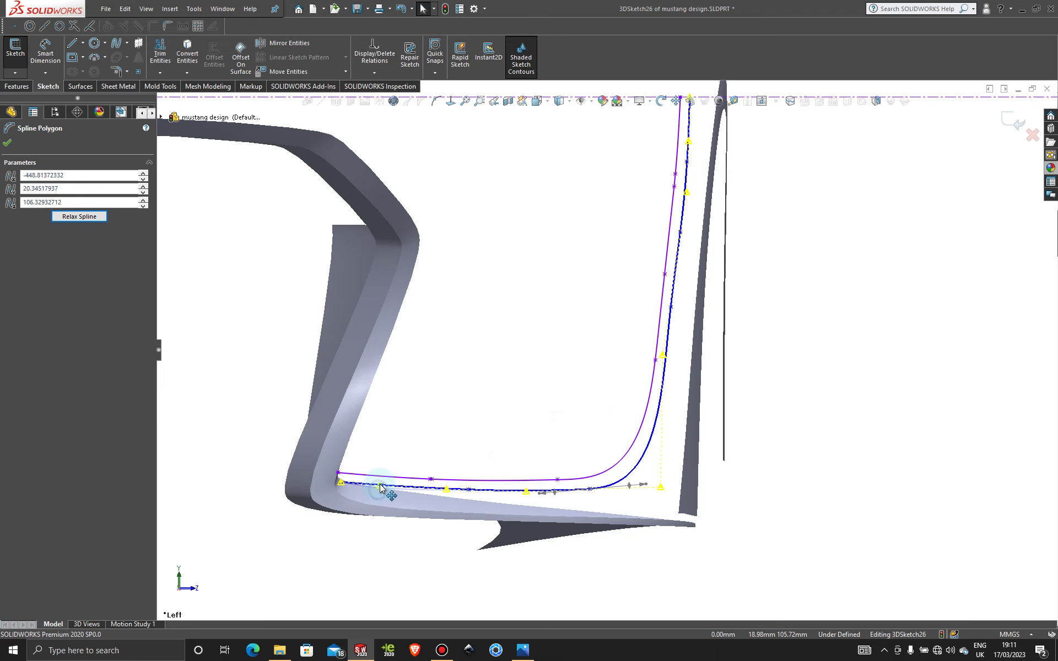
pyautogui.scroll(-4, 371, 491)
pyautogui.moveTo(465, 448); pyautogui.dragTo(466, 451)
pyautogui.scroll(8, 868, 428)
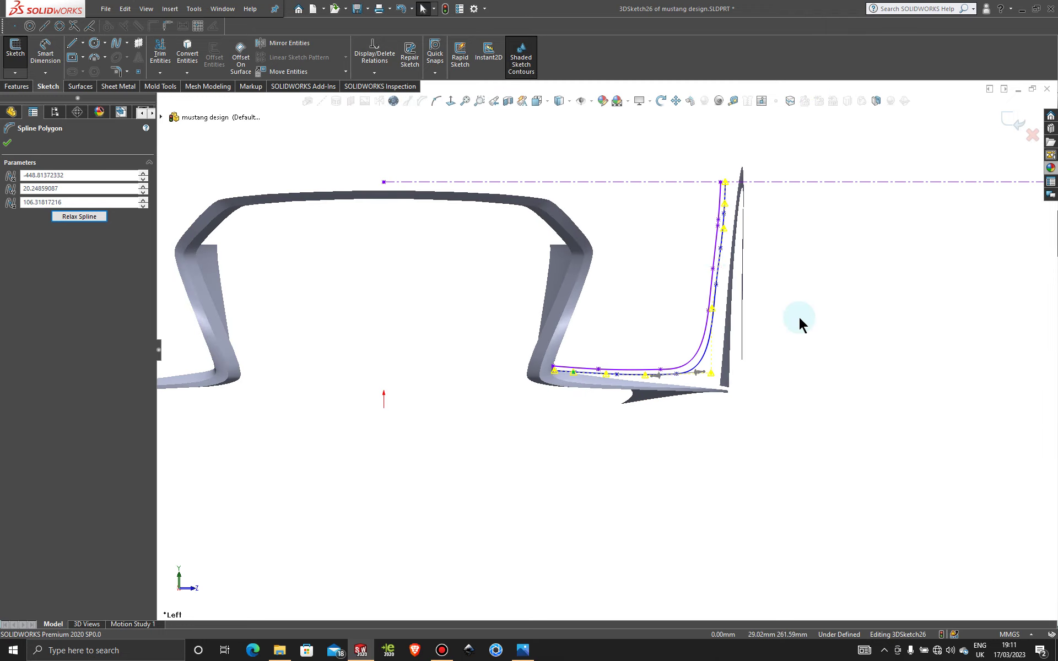
# - Refine the blue spline's upright run and lower corner with control points at about Z 188.5, 185.2 and 181.9, from top to bottom
pyautogui.scroll(-2, 771, 287)
pyautogui.scroll(-2, 721, 263)
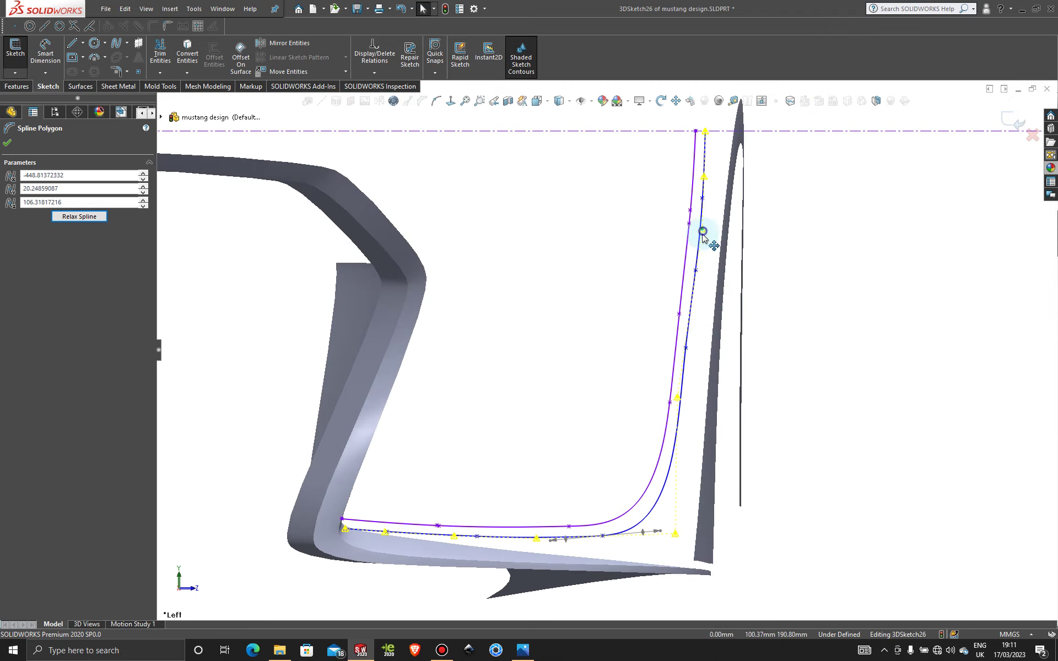
pyautogui.moveTo(703, 231); pyautogui.dragTo(698, 266)
pyautogui.moveTo(681, 400); pyautogui.dragTo(682, 388)
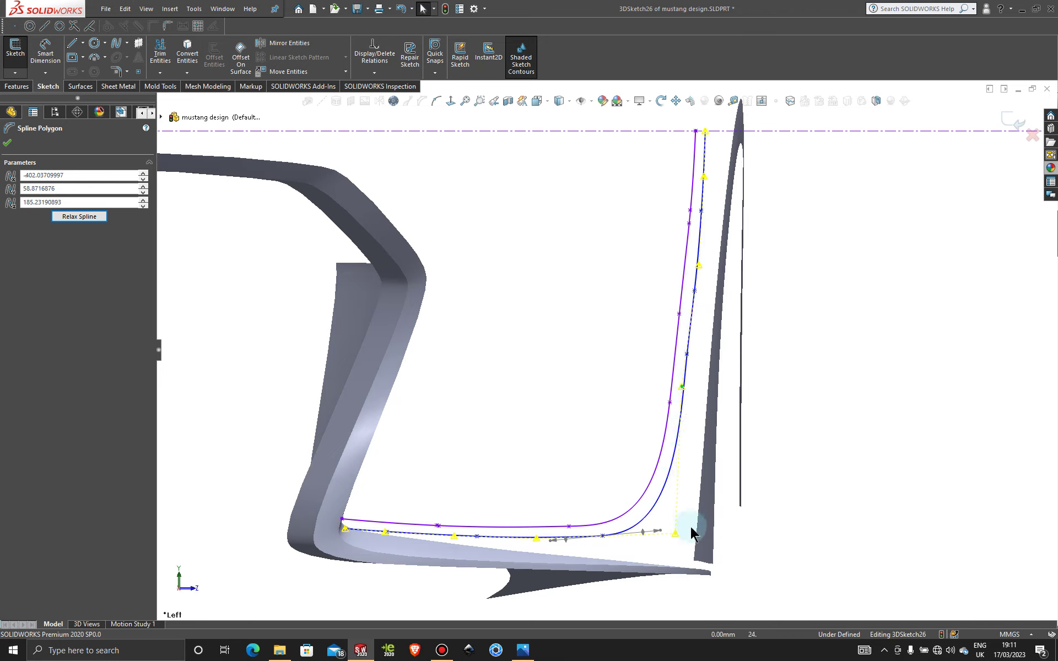
pyautogui.moveTo(684, 534); pyautogui.dragTo(669, 531)
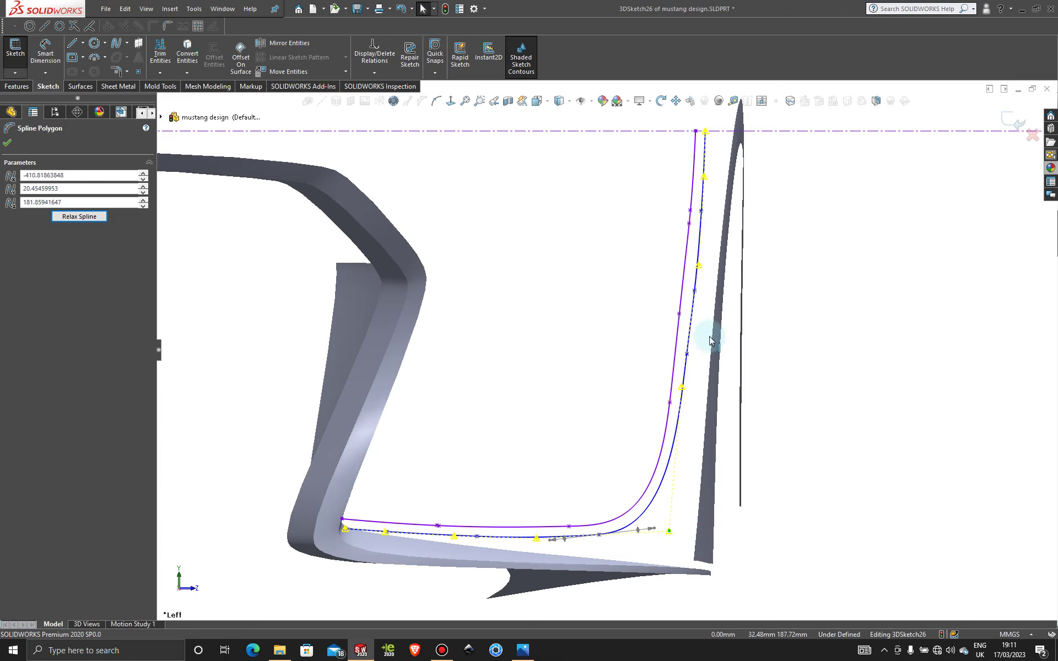
pyautogui.moveTo(698, 269); pyautogui.dragTo(693, 265)
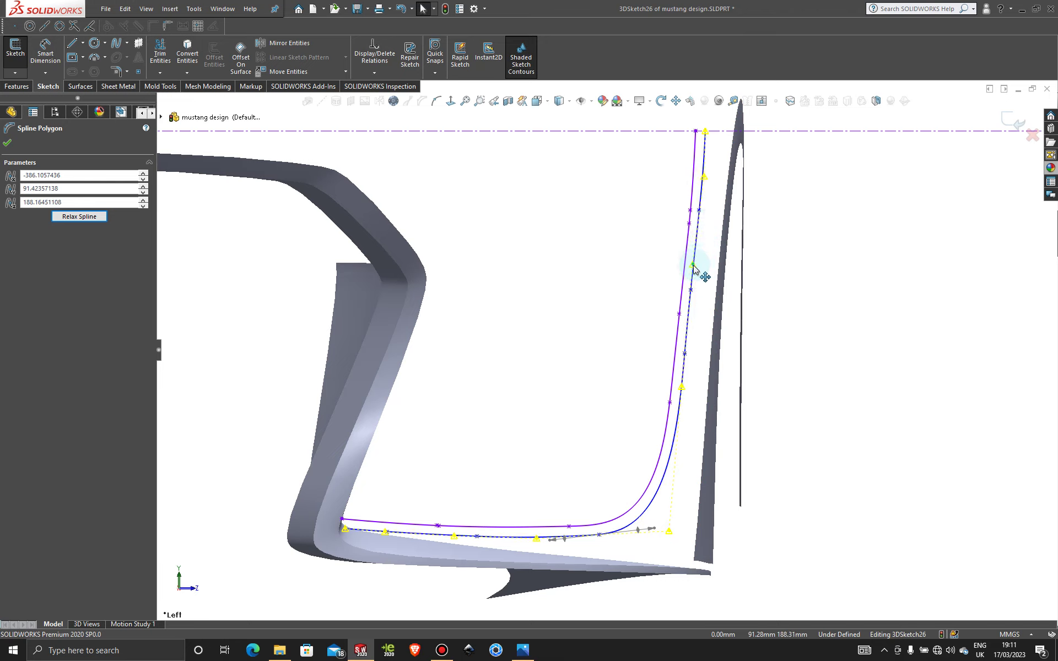
pyautogui.moveTo(694, 269); pyautogui.dragTo(694, 268)
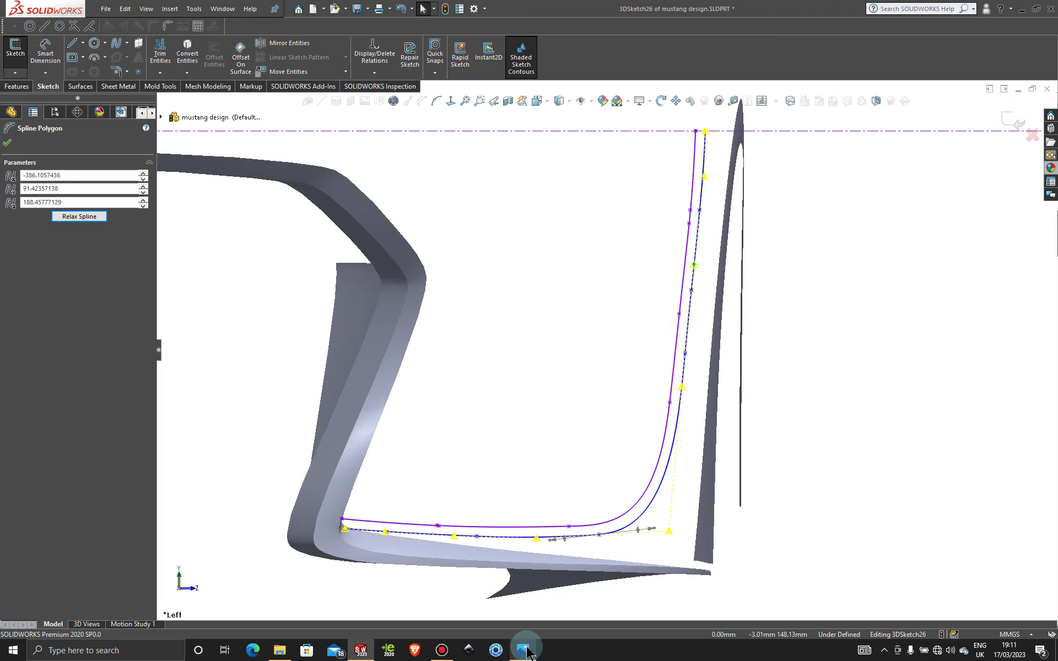
# - Switch to the photo viewer to examine the front bumper in the gt500 reference image, and return to the model
pyautogui.moveTo(526, 652)
pyautogui.click(519, 603)
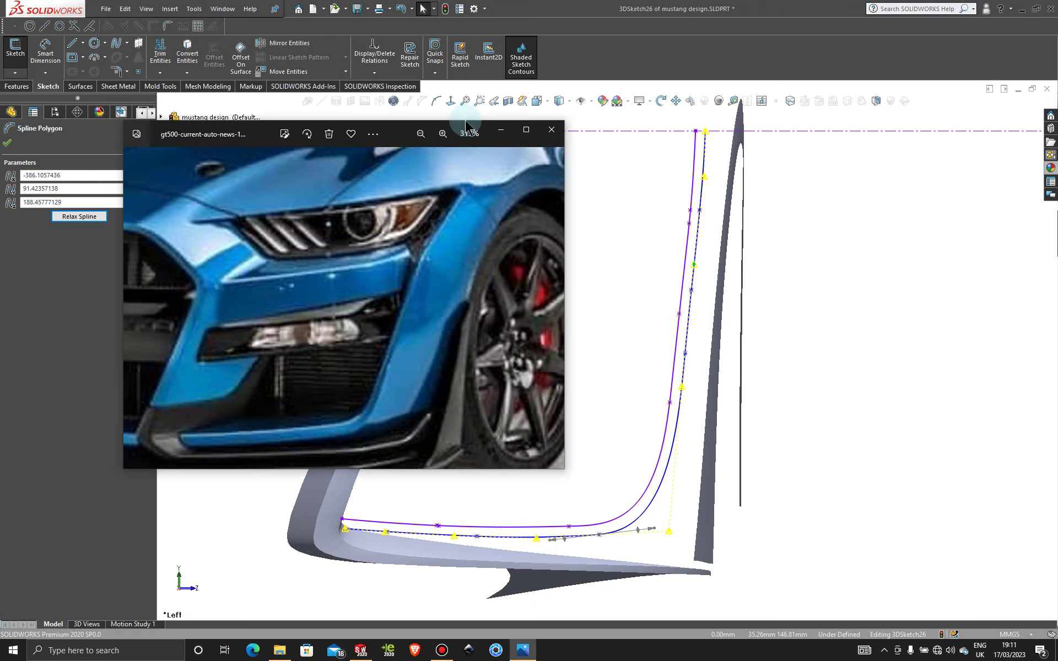
pyautogui.click(500, 129)
# - In the front view, raise the blue spline's two lower corner control points to about X -406, Y 43 and X -419, Y 26
pyautogui.moveTo(688, 421)
pyautogui.mouseDown(button='middle')
pyautogui.moveTo(611, 373)
pyautogui.moveTo(529, 371)
pyautogui.moveTo(543, 366)
pyautogui.mouseUp(button='middle')
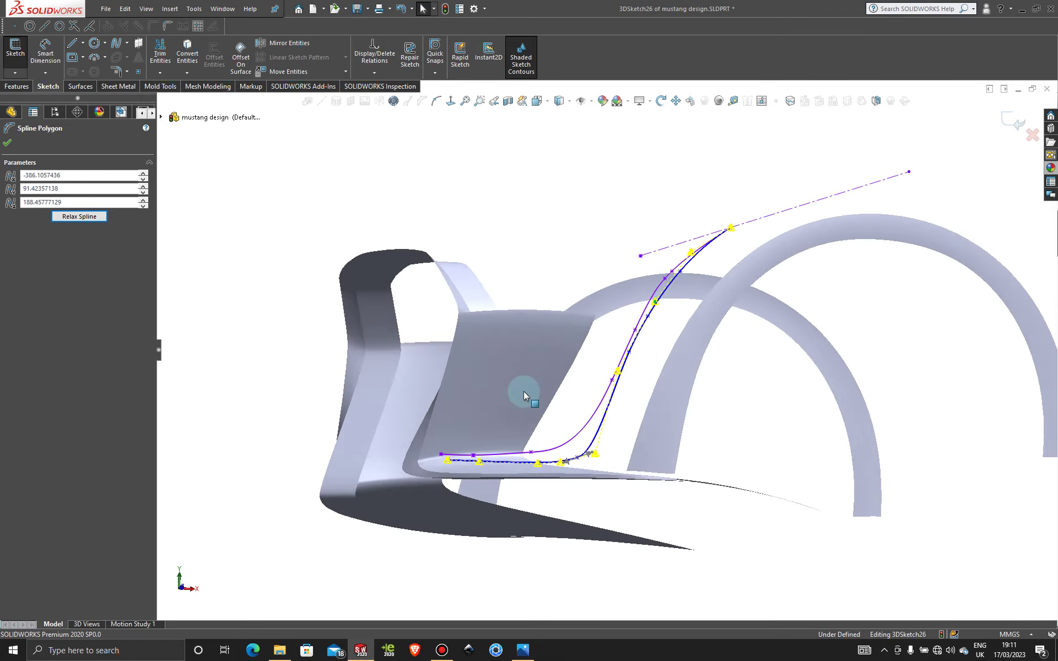
pyautogui.hotkey('ctrl', '1')
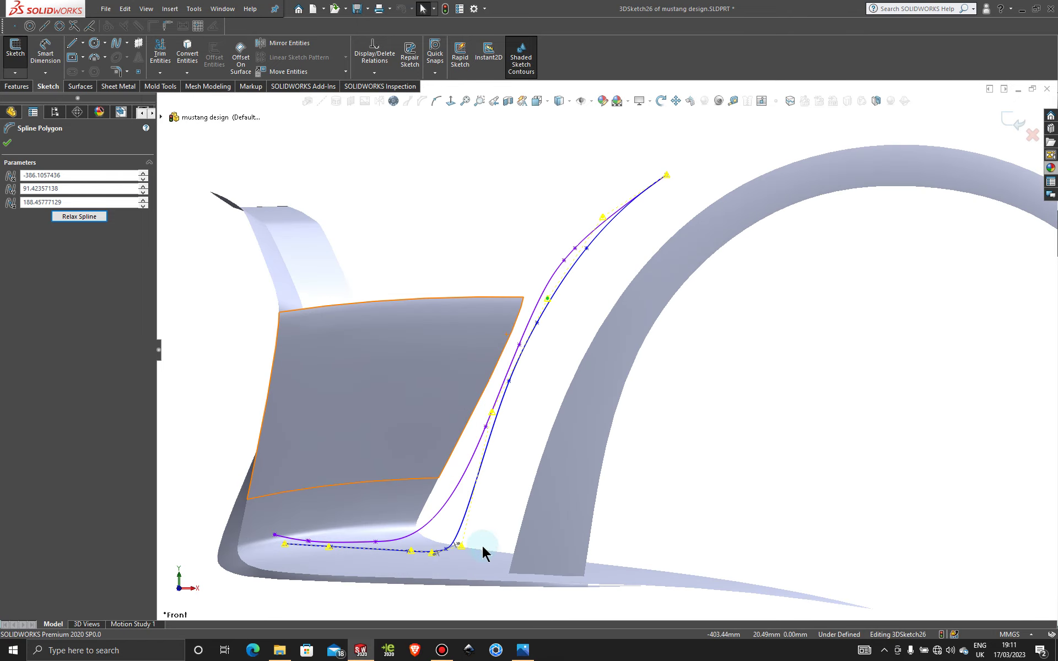
pyautogui.scroll(-3, 446, 560)
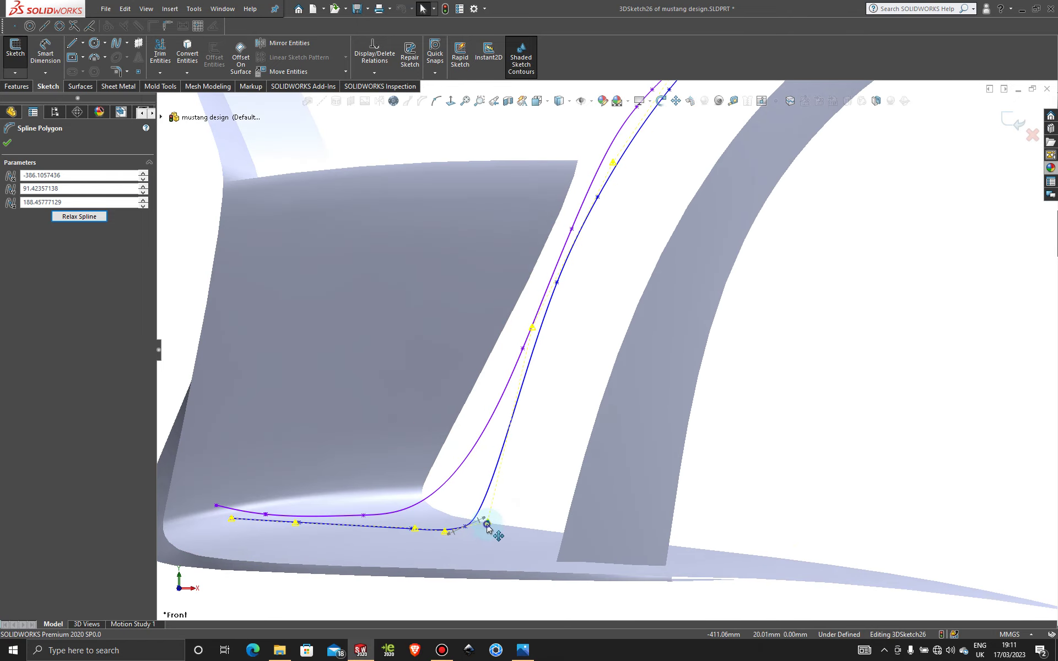
pyautogui.moveTo(491, 530); pyautogui.dragTo(522, 404)
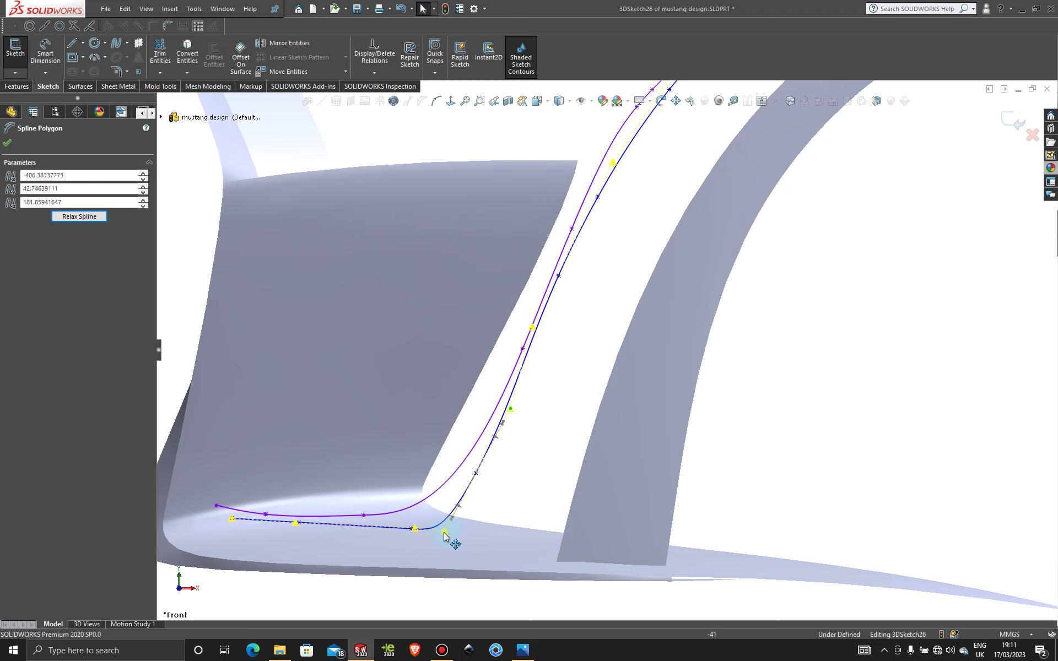
pyautogui.moveTo(445, 534); pyautogui.dragTo(445, 493)
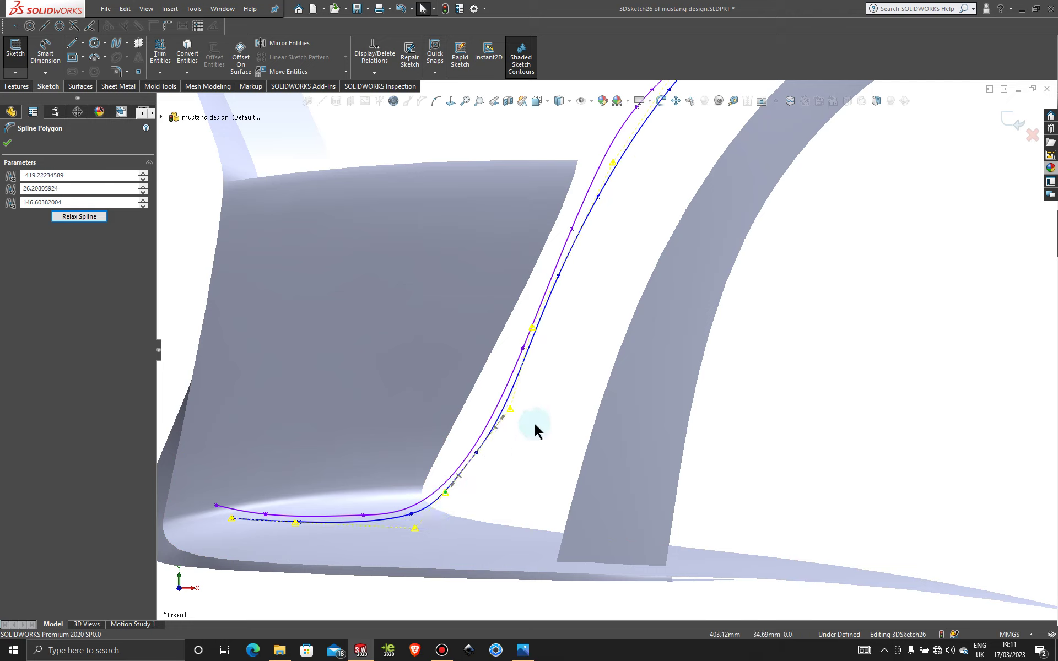
# - Match the blue spline's rising run to the purple spline with control points at about Y 45, 61 and 96 in the front view
pyautogui.moveTo(512, 413); pyautogui.dragTo(508, 398)
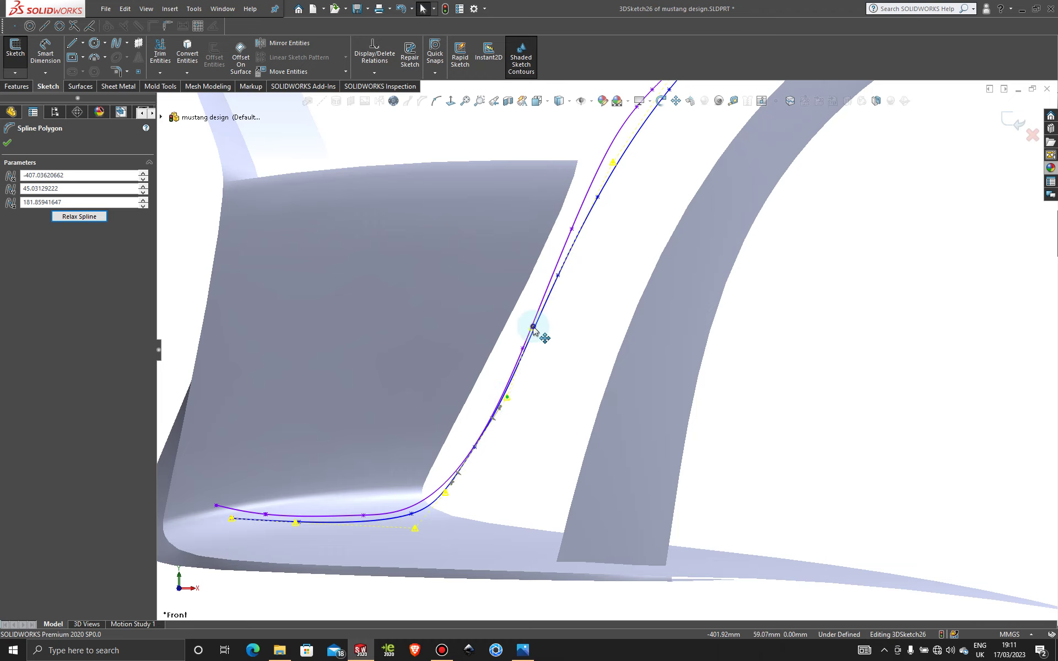
pyautogui.moveTo(533, 327); pyautogui.dragTo(532, 319)
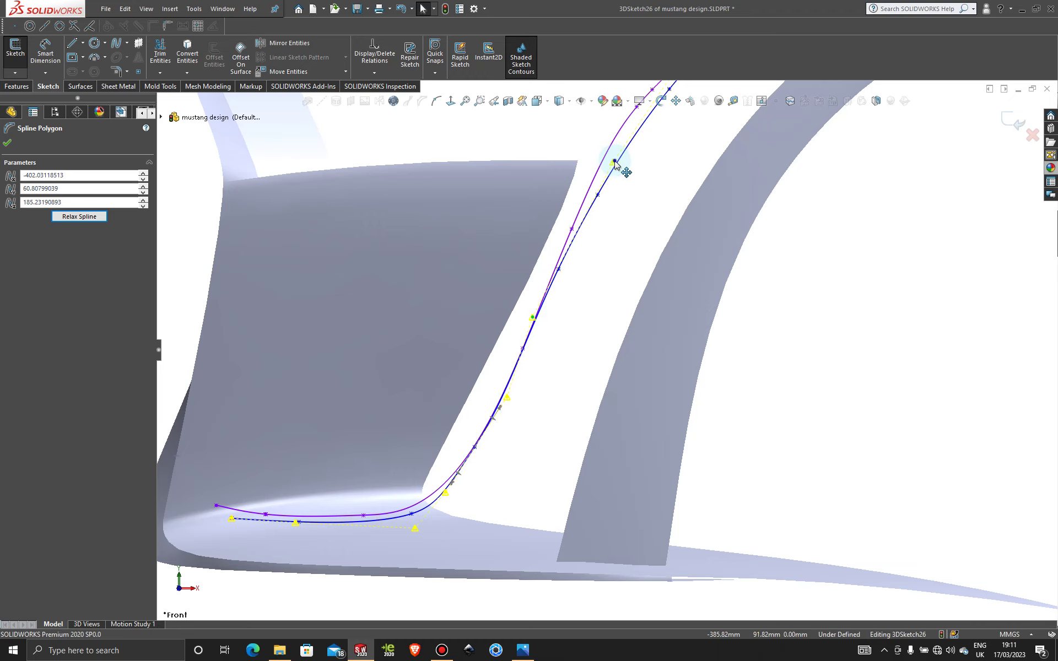
pyautogui.moveTo(614, 164); pyautogui.dragTo(612, 146)
pyautogui.scroll(3, 627, 174)
pyautogui.scroll(-2, 653, 197)
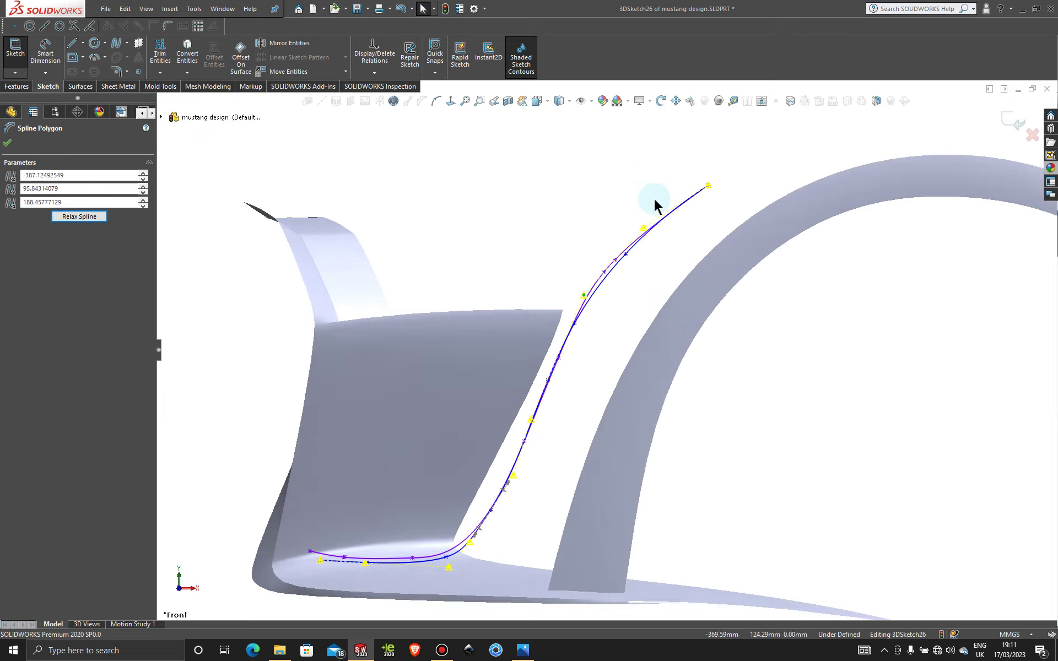
# - Move the blue spline's upper control point to about X -379, Y 108 and widen its lower corner in the left view, to about Y 40, Z 183
pyautogui.moveTo(644, 230); pyautogui.dragTo(609, 255)
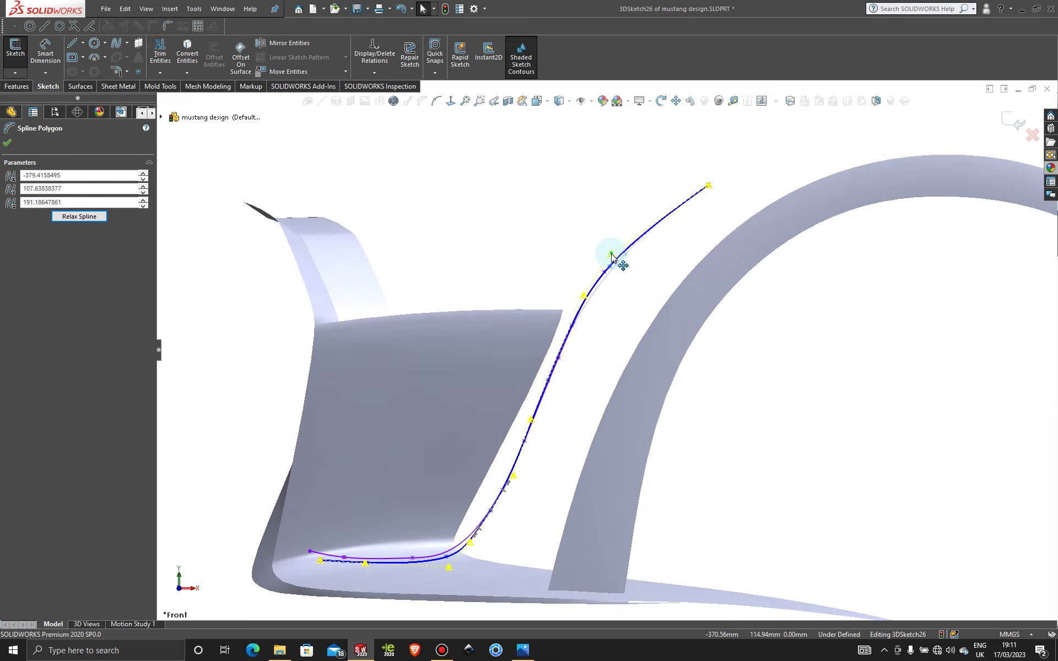
pyautogui.scroll(3, 556, 462)
pyautogui.moveTo(557, 463); pyautogui.dragTo(628, 488, button='middle')
pyautogui.press('space')
pyautogui.click(434, 459)
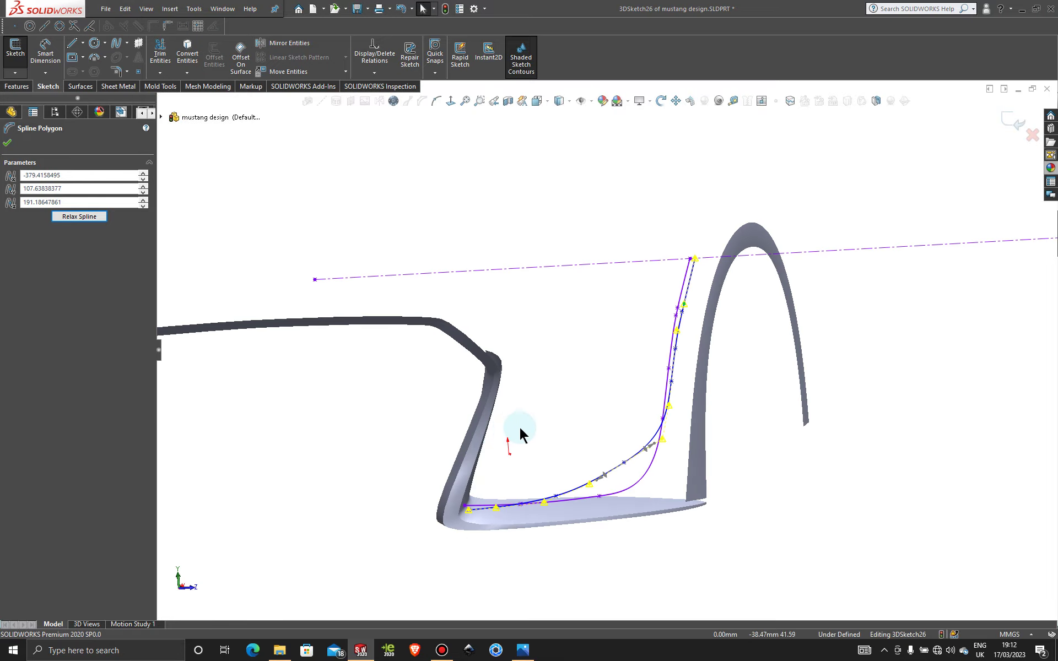
pyautogui.scroll(2, 601, 428)
pyautogui.scroll(2, 600, 428)
pyautogui.scroll(-6, 592, 358)
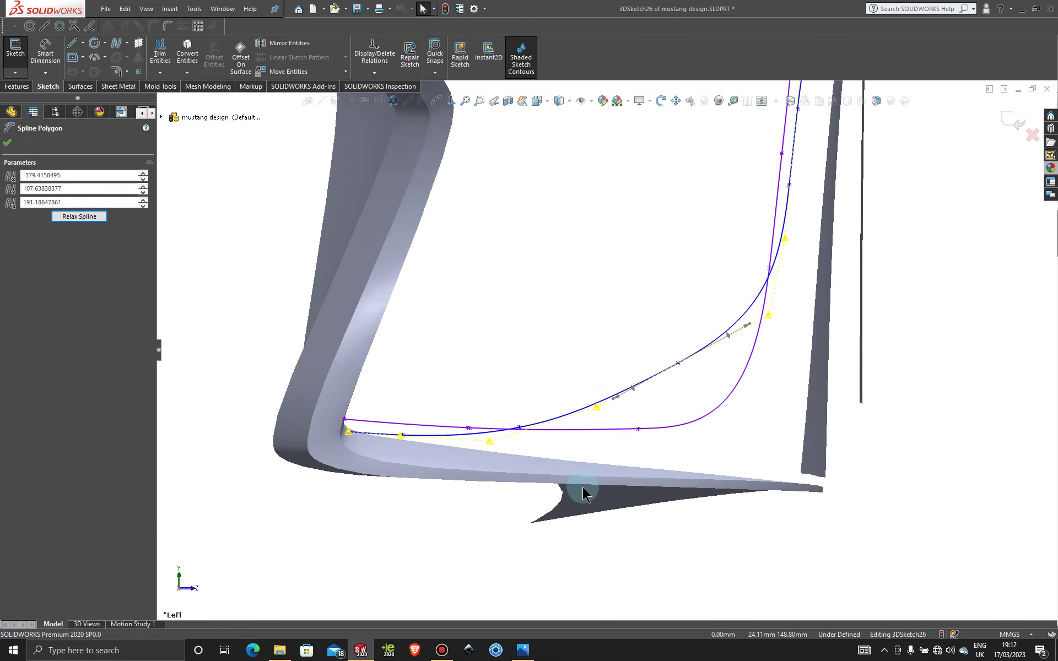
pyautogui.moveTo(599, 410); pyautogui.dragTo(733, 447)
pyautogui.moveTo(770, 314); pyautogui.dragTo(772, 342)
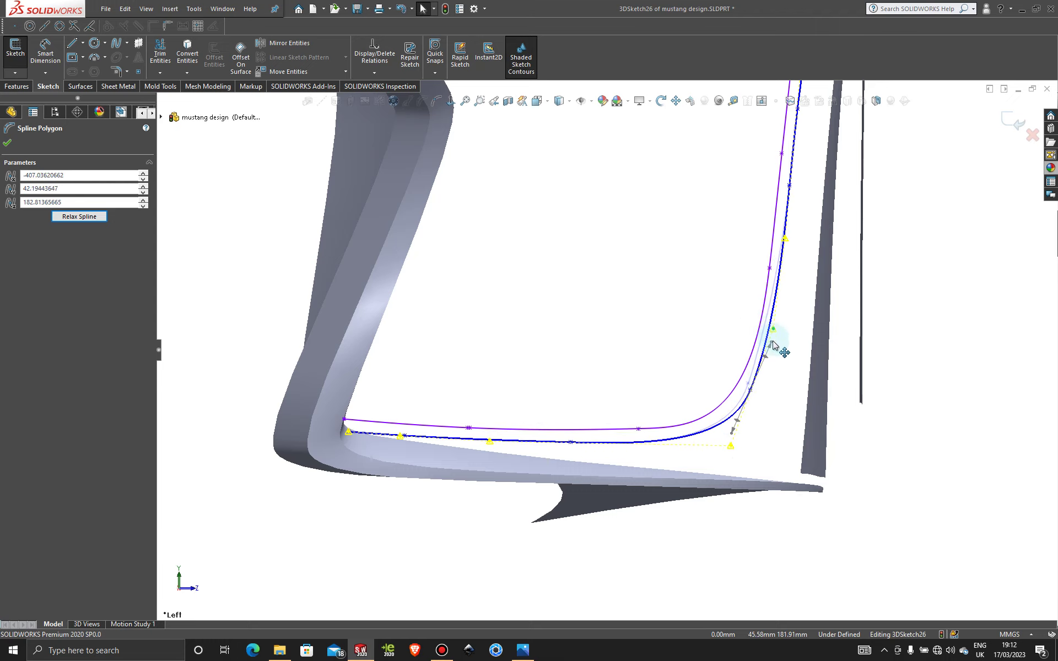
# - In the front view, raise the blue spline's two lower corner control points to about X -419, Y 28 and X -407, Y 44
pyautogui.scroll(8, 781, 339)
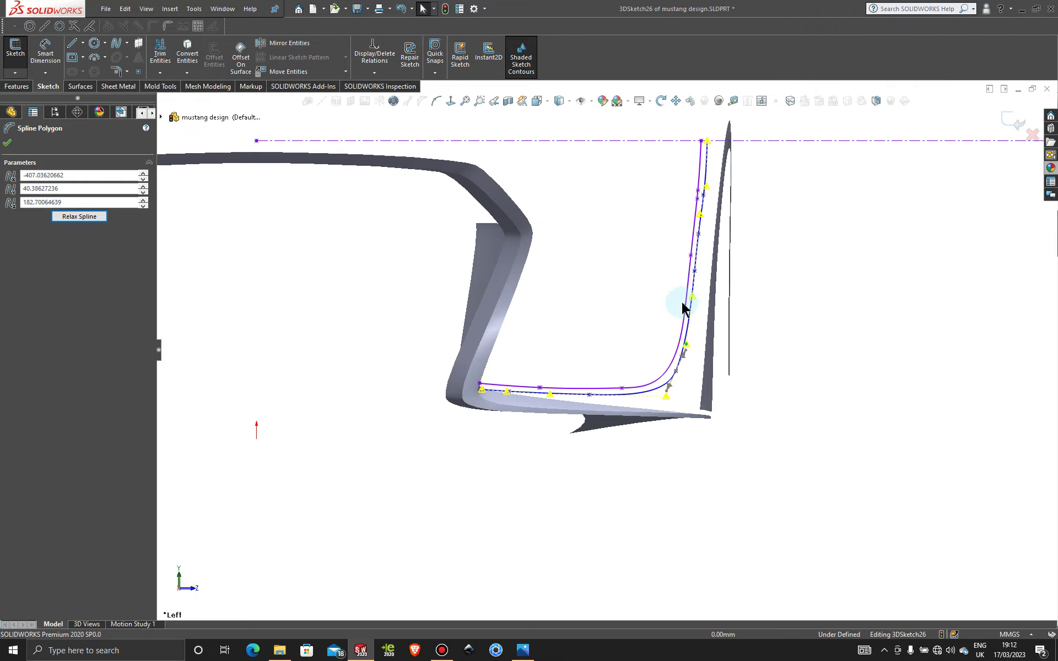
pyautogui.moveTo(338, 385); pyautogui.dragTo(292, 309, button='middle')
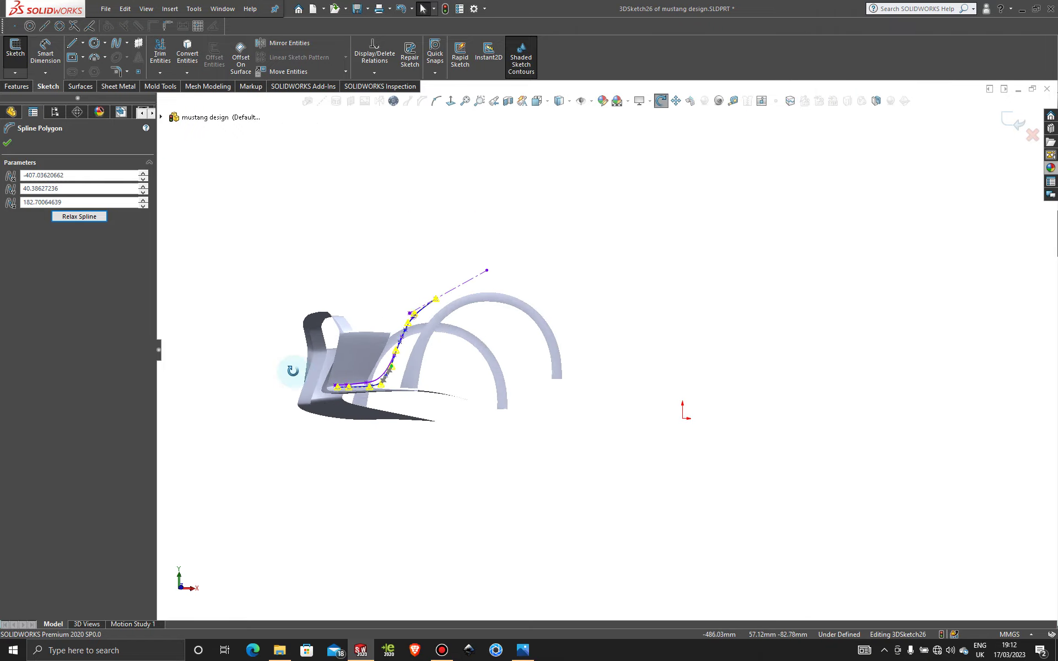
pyautogui.press('space')
pyautogui.click(373, 388)
pyautogui.moveTo(373, 388); pyautogui.dragTo(553, 428, button='middle')
pyautogui.press('space')
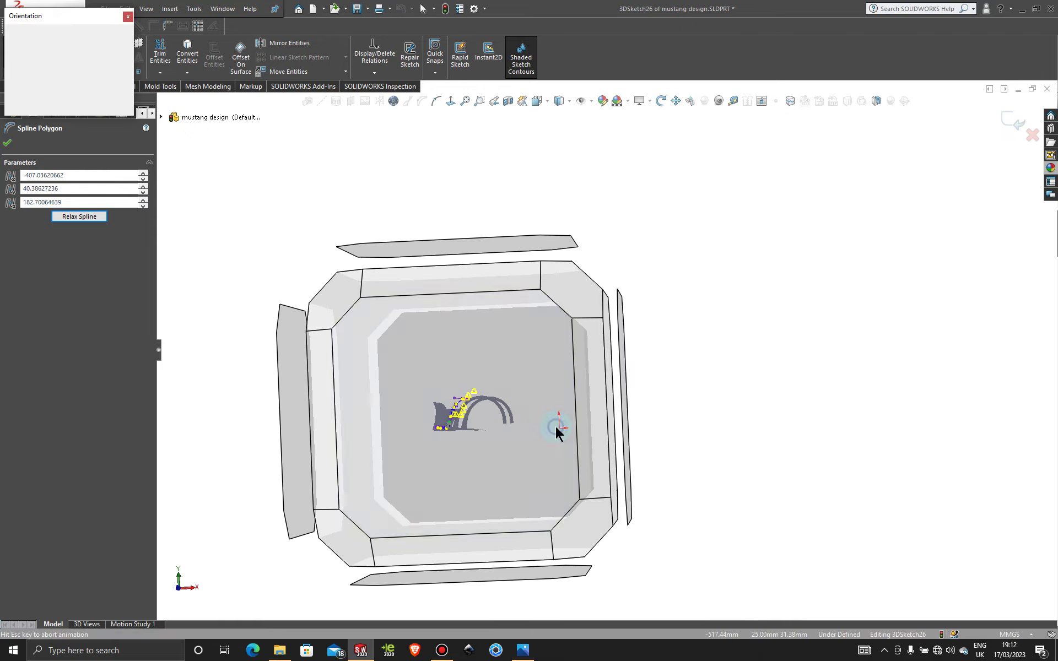
pyautogui.click(556, 426)
pyautogui.scroll(-8, 551, 364)
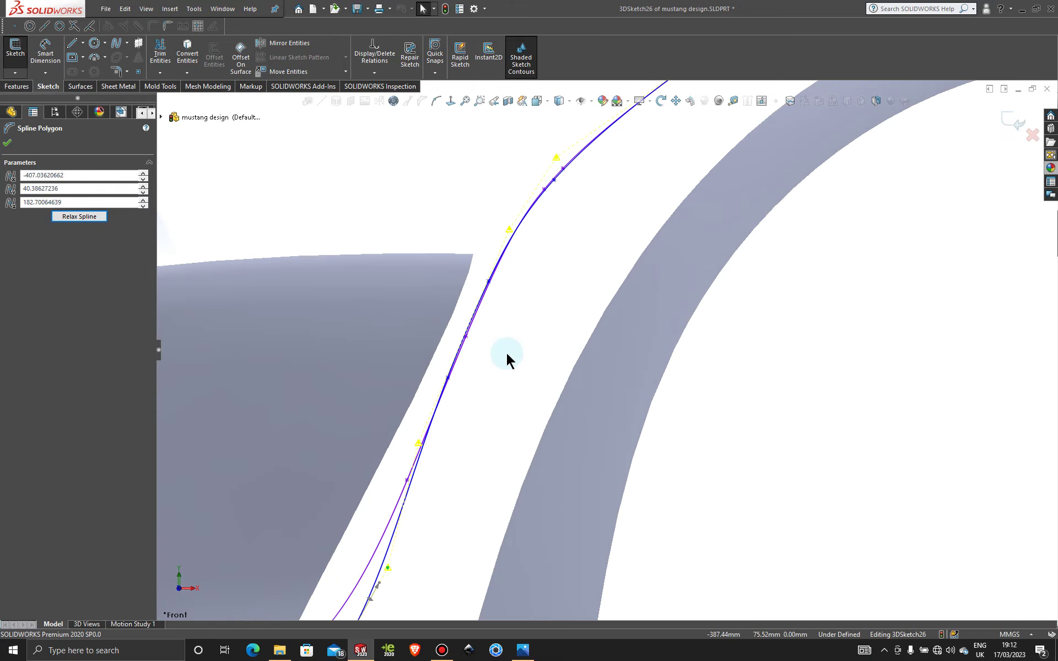
pyautogui.scroll(2, 508, 356)
pyautogui.scroll(-3, 496, 496)
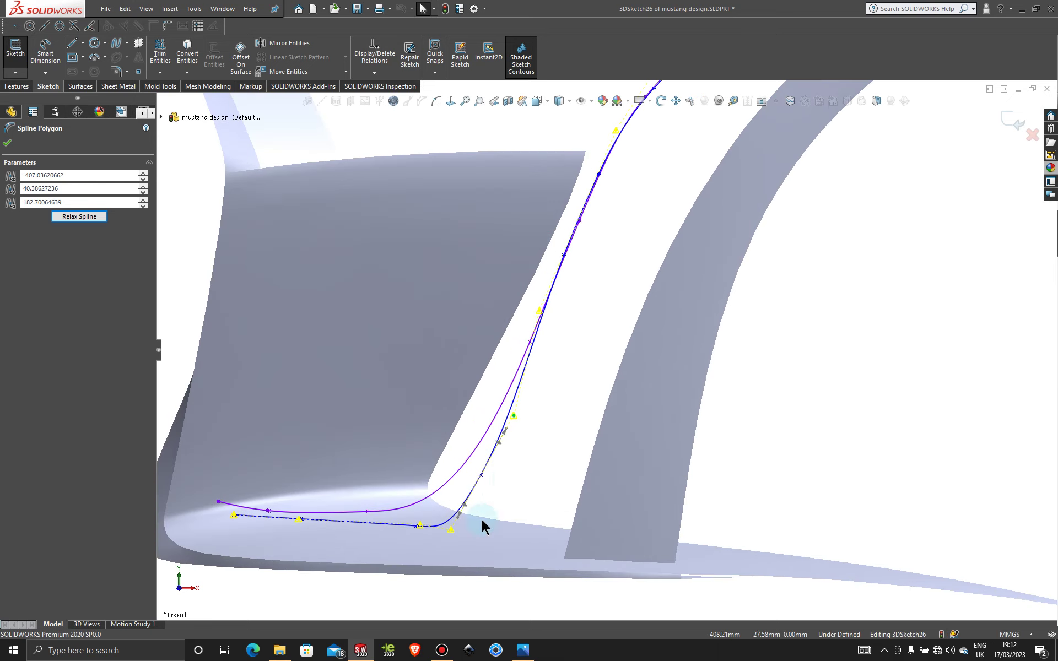
pyautogui.click(450, 532)
pyautogui.moveTo(450, 532); pyautogui.dragTo(451, 481)
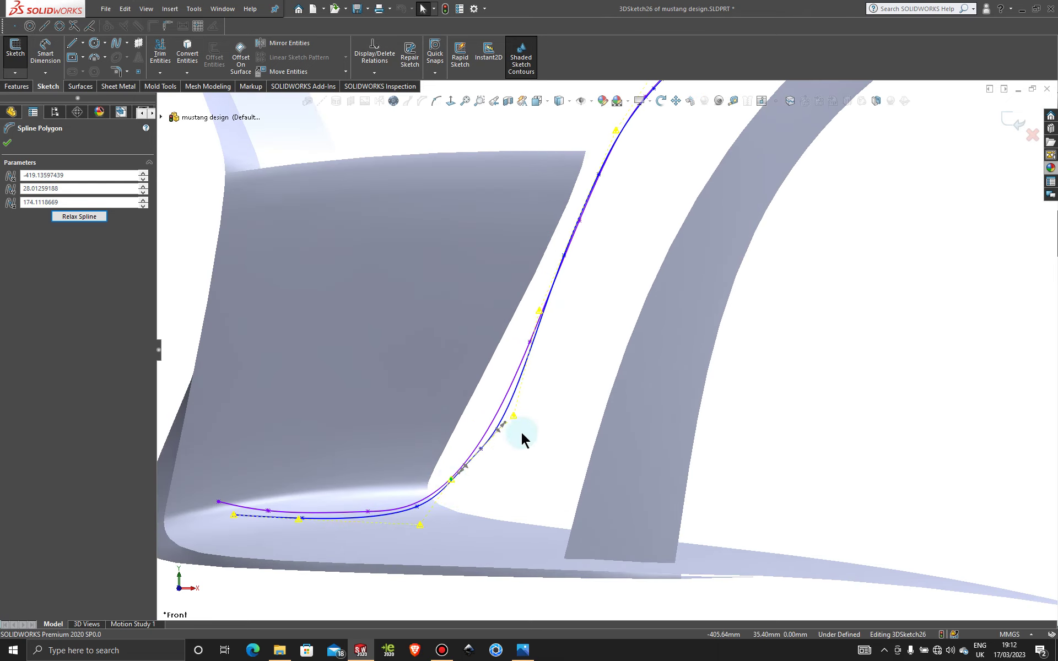
pyautogui.moveTo(515, 420); pyautogui.dragTo(514, 401)
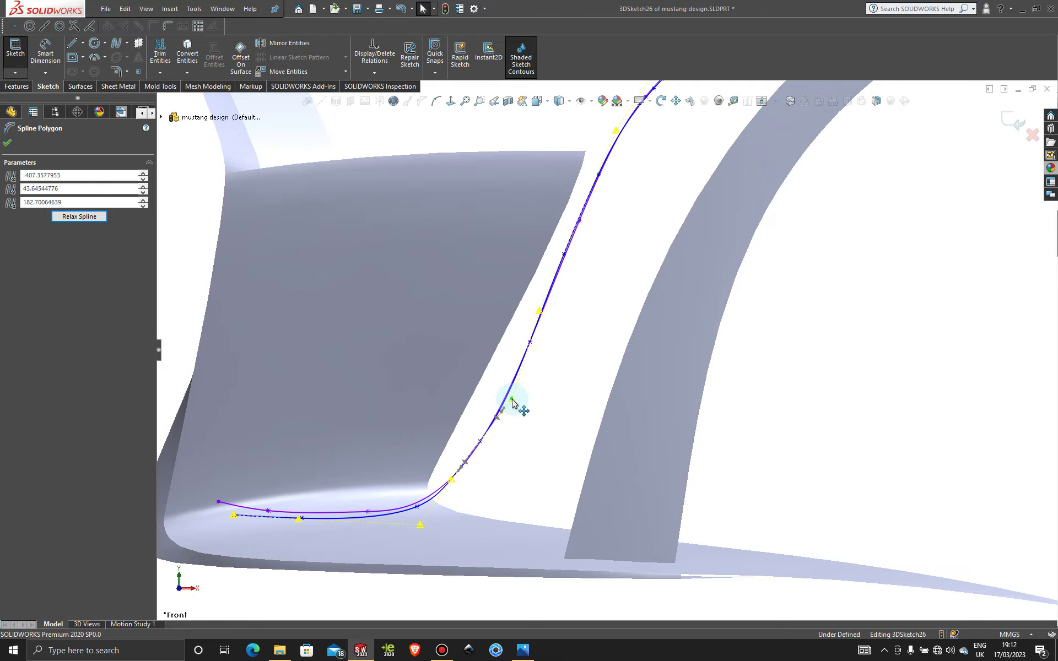
# - In the left view, lower the blue spline's corner control point to about Y 20, Z 172
pyautogui.scroll(5, 523, 413)
pyautogui.moveTo(533, 425); pyautogui.dragTo(654, 450, button='middle')
pyautogui.press('space')
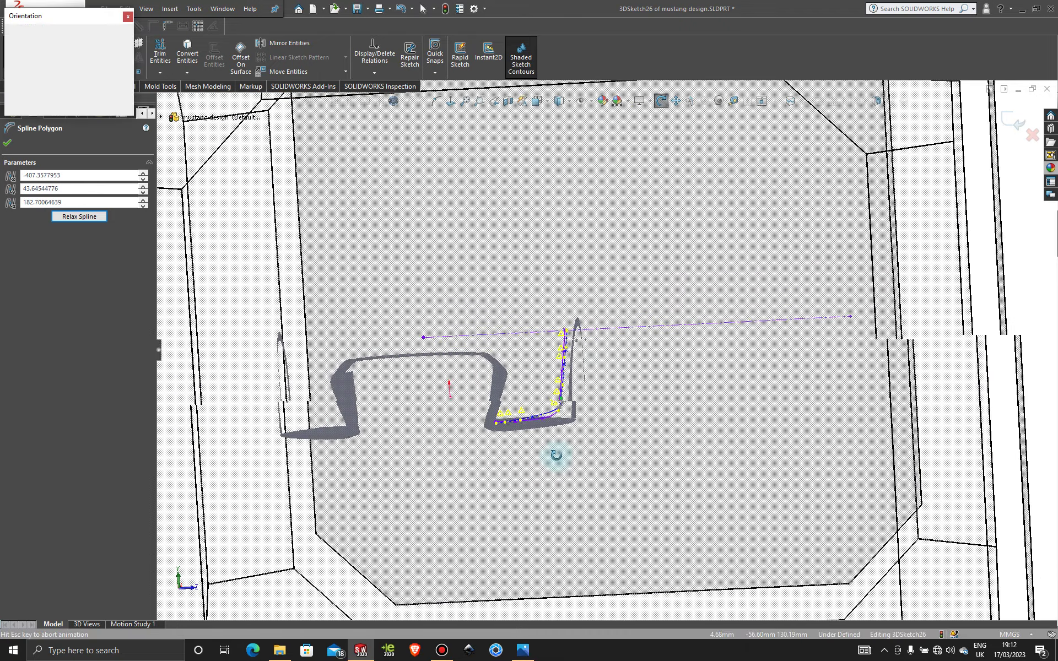
pyautogui.click(527, 455)
pyautogui.scroll(-5, 557, 361)
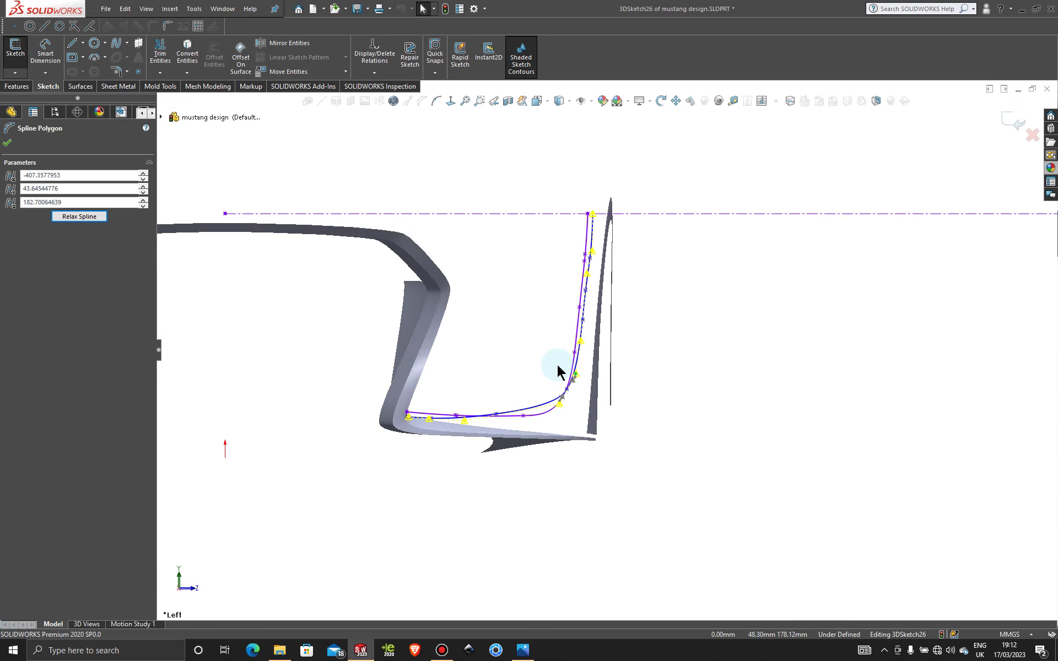
pyautogui.moveTo(578, 466); pyautogui.dragTo(567, 503)
pyautogui.scroll(3, 604, 352)
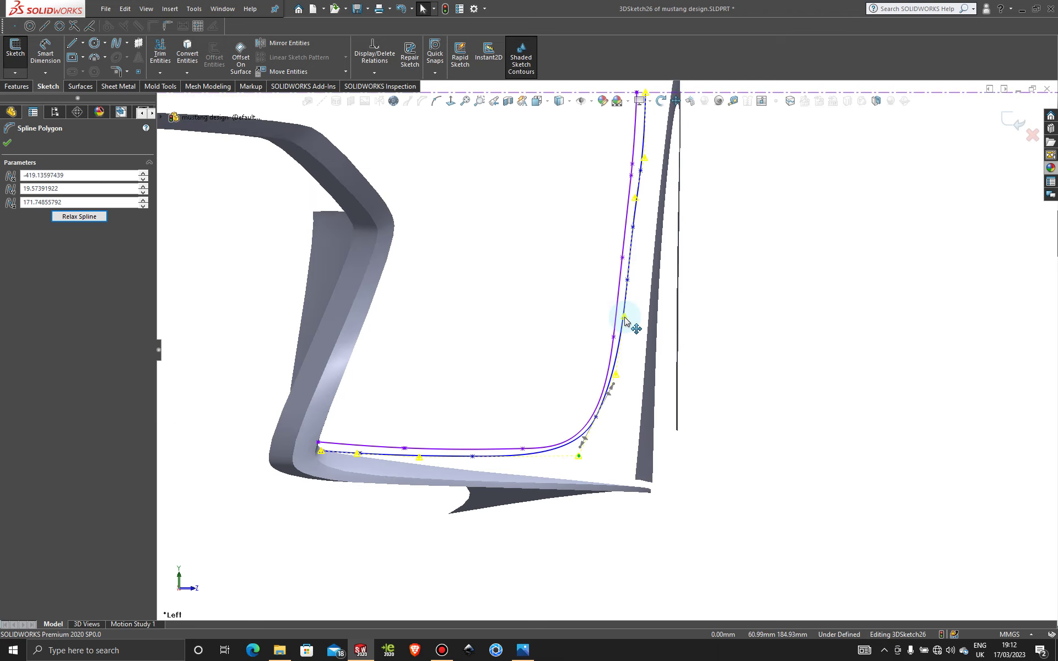
# - Shift the blue spline's upright and corner outward in the left view, with the control point above the corner at about Y 37, Z 183
pyautogui.moveTo(624, 318); pyautogui.dragTo(623, 318)
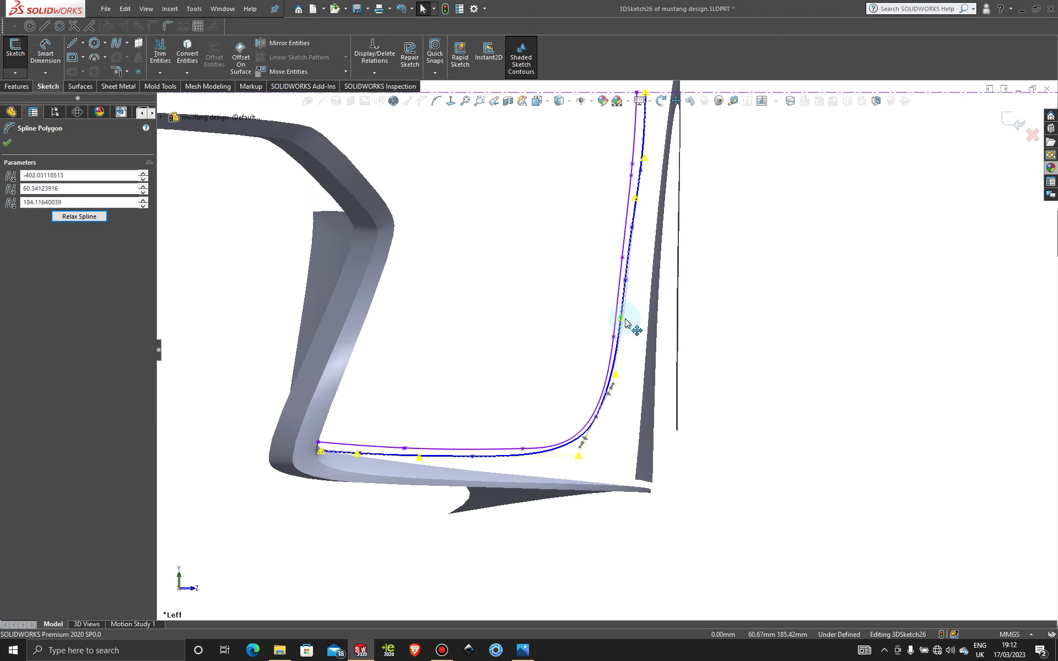
pyautogui.moveTo(628, 318); pyautogui.dragTo(638, 201)
pyautogui.moveTo(580, 464); pyautogui.dragTo(588, 463)
pyautogui.click(617, 376)
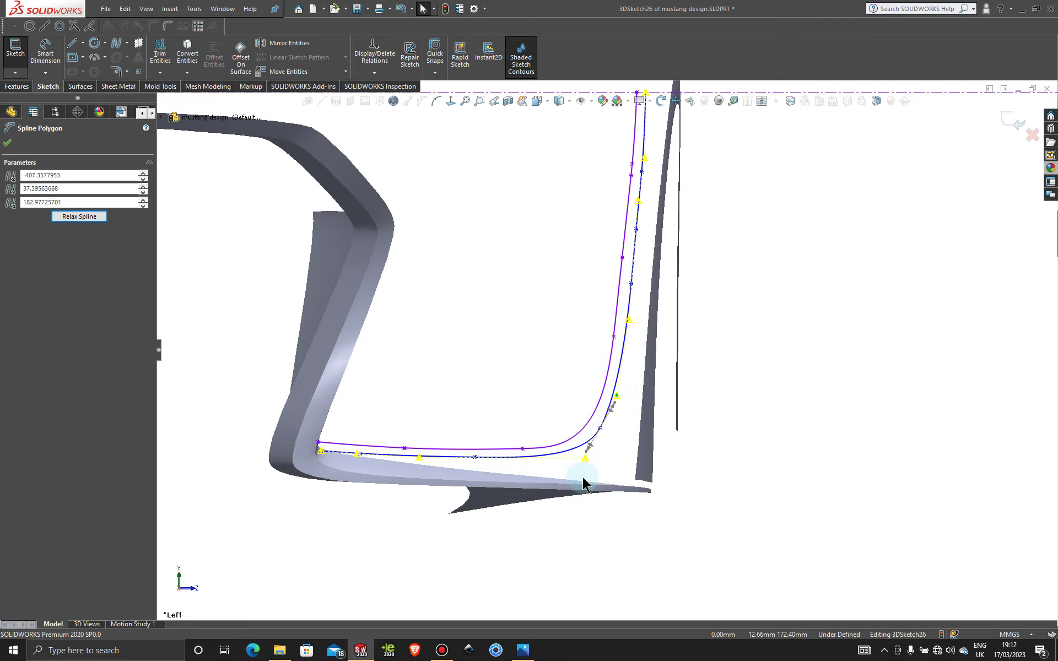
# - In the top view, pull the control points near the blue spline's lower end toward the purple spline, one to about X -456, Z 110
pyautogui.scroll(5, 601, 479)
pyautogui.moveTo(534, 298); pyautogui.dragTo(503, 218, button='middle')
pyautogui.press('space')
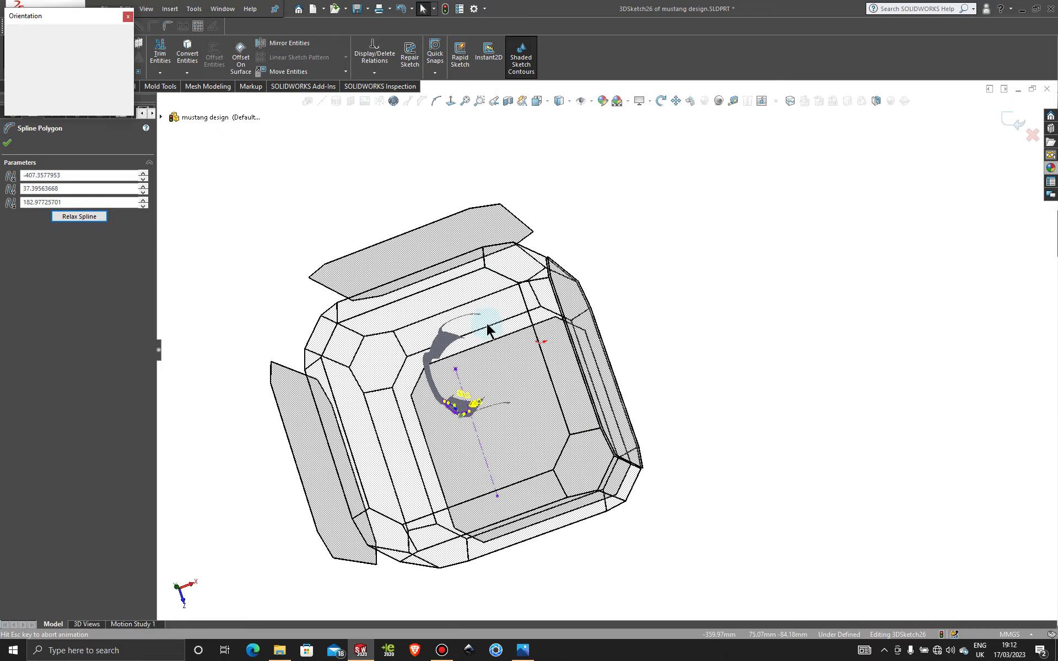
pyautogui.click(504, 316)
pyautogui.scroll(-8, 568, 320)
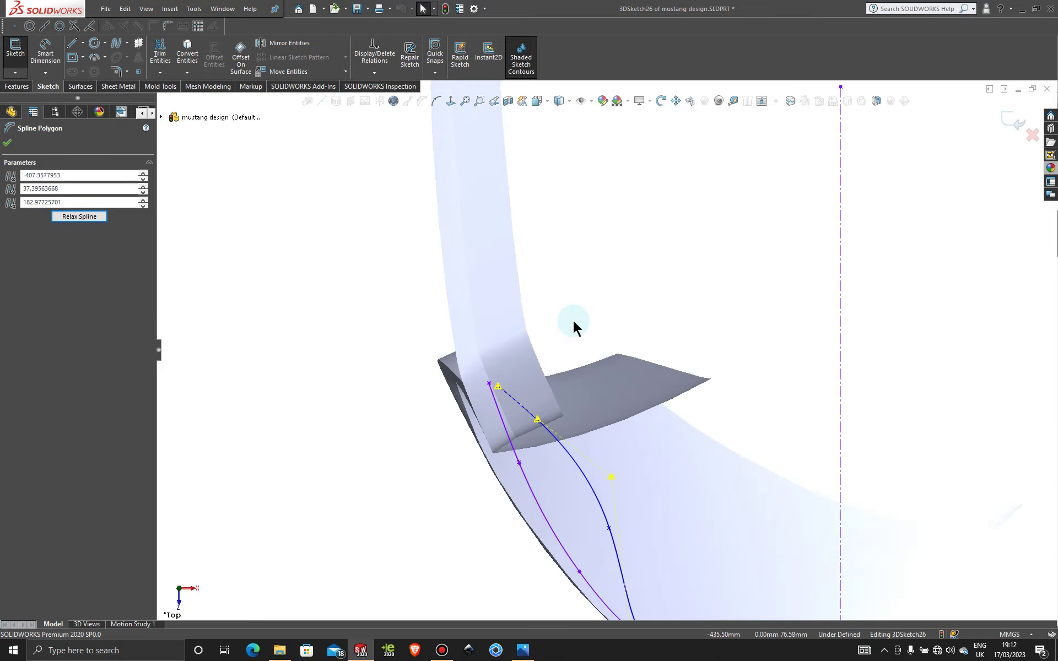
pyautogui.moveTo(614, 484); pyautogui.dragTo(522, 436)
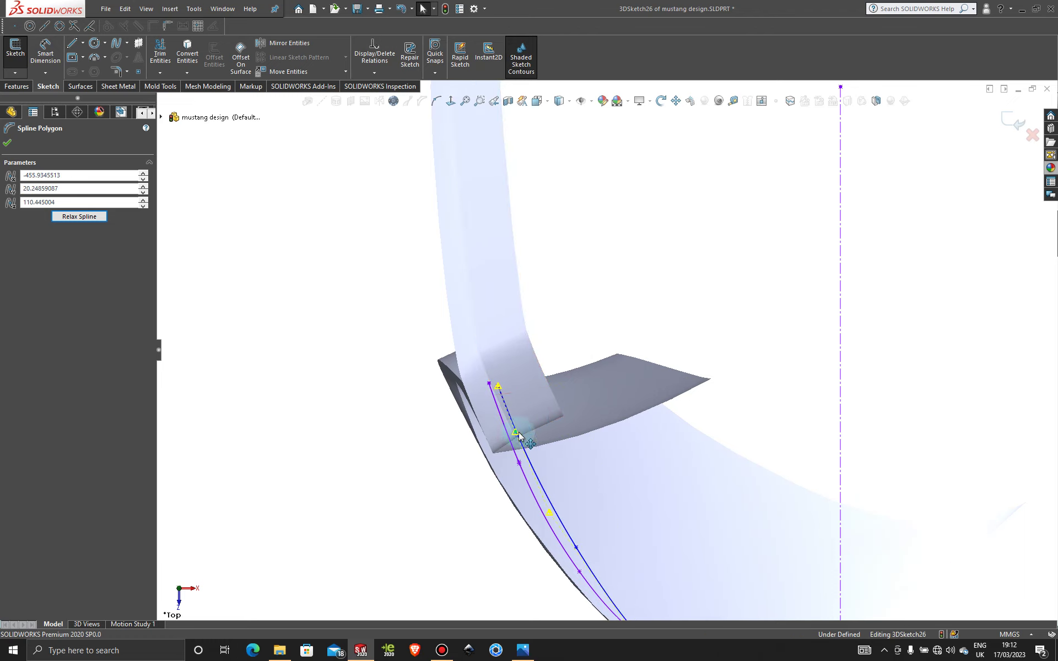
# - Fine-tune the blue spline's lower run in the top view with control points at about X -457, Z 111 and X -447, Z 138
pyautogui.scroll(3, 617, 407)
pyautogui.scroll(-2, 628, 410)
pyautogui.scroll(-2, 617, 427)
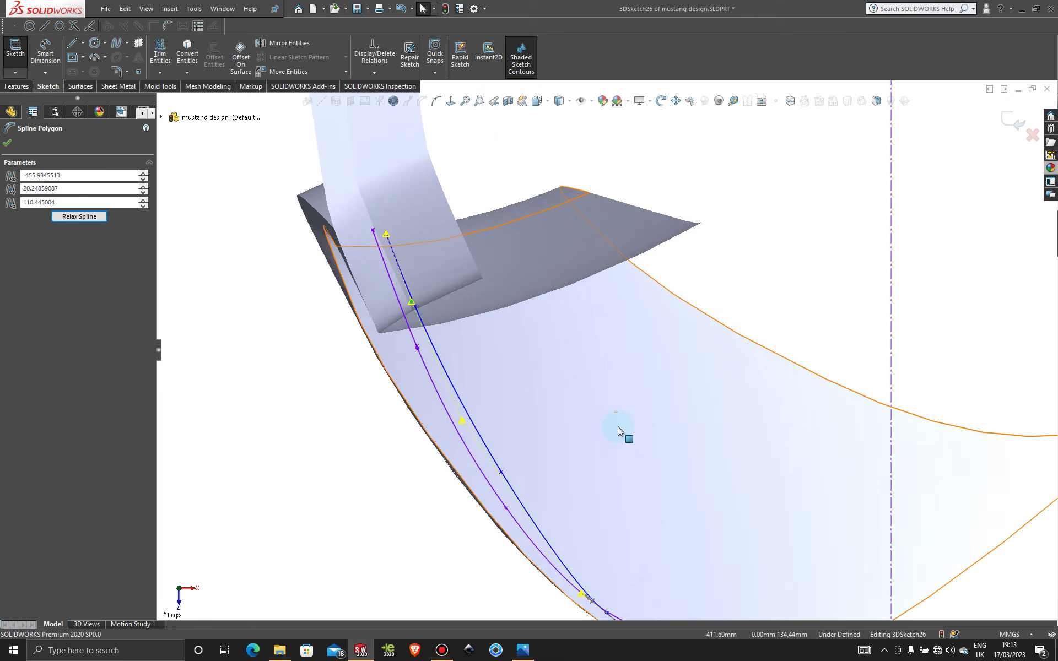
pyautogui.moveTo(412, 304); pyautogui.dragTo(405, 306)
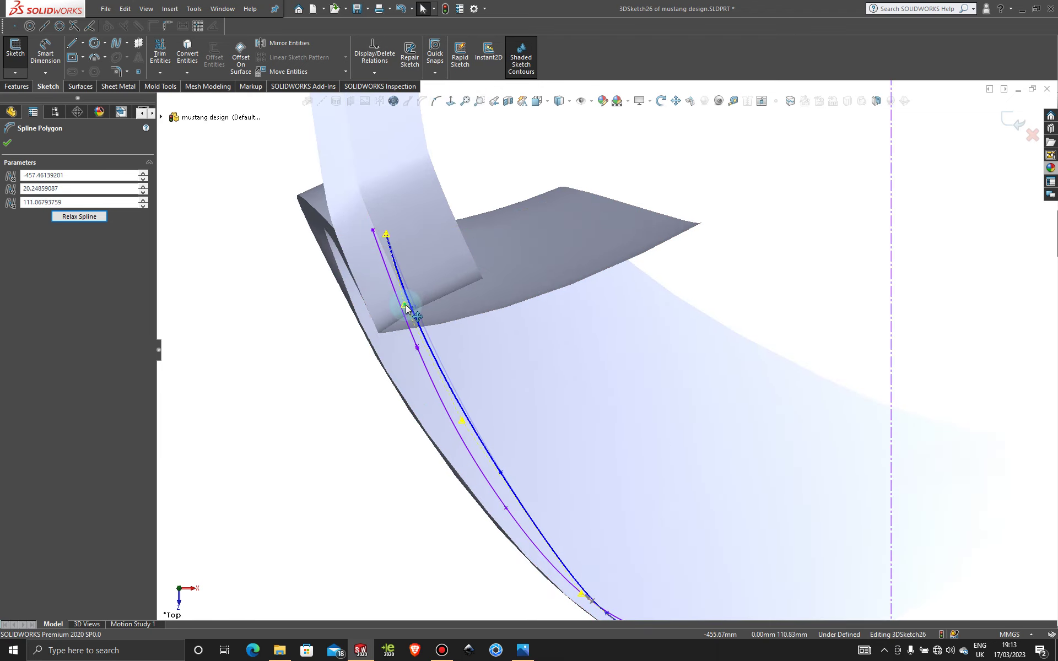
pyautogui.moveTo(462, 424); pyautogui.dragTo(458, 437)
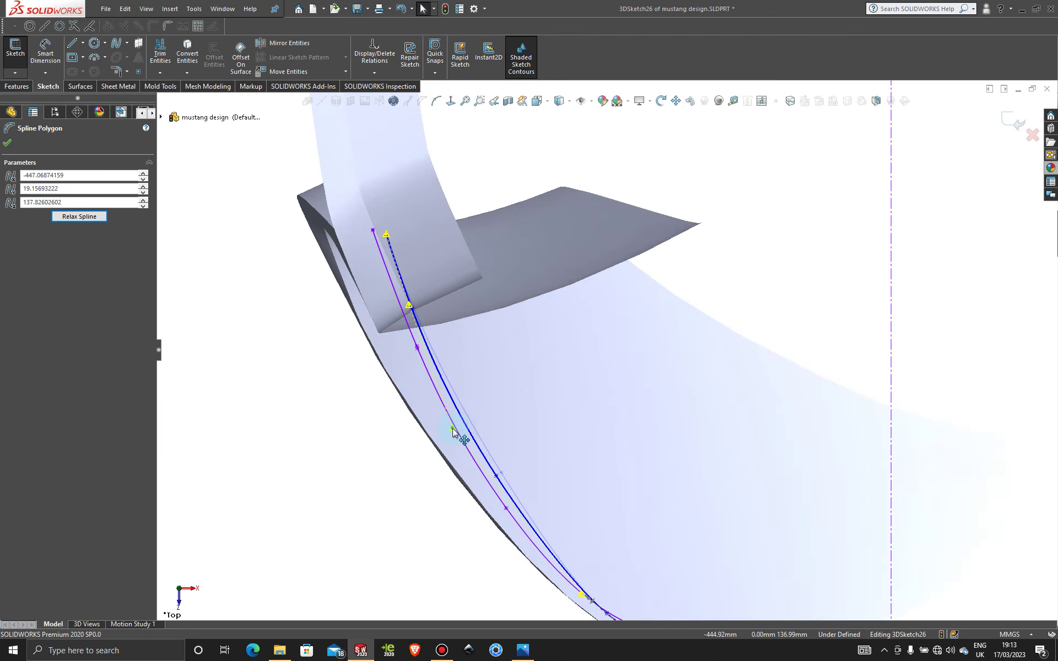
# - Bring the blue spline's two corner control points closer to the purple spline in the top view, the second to about X -418, Z 174
pyautogui.scroll(2, 573, 435)
pyautogui.scroll(-2, 589, 426)
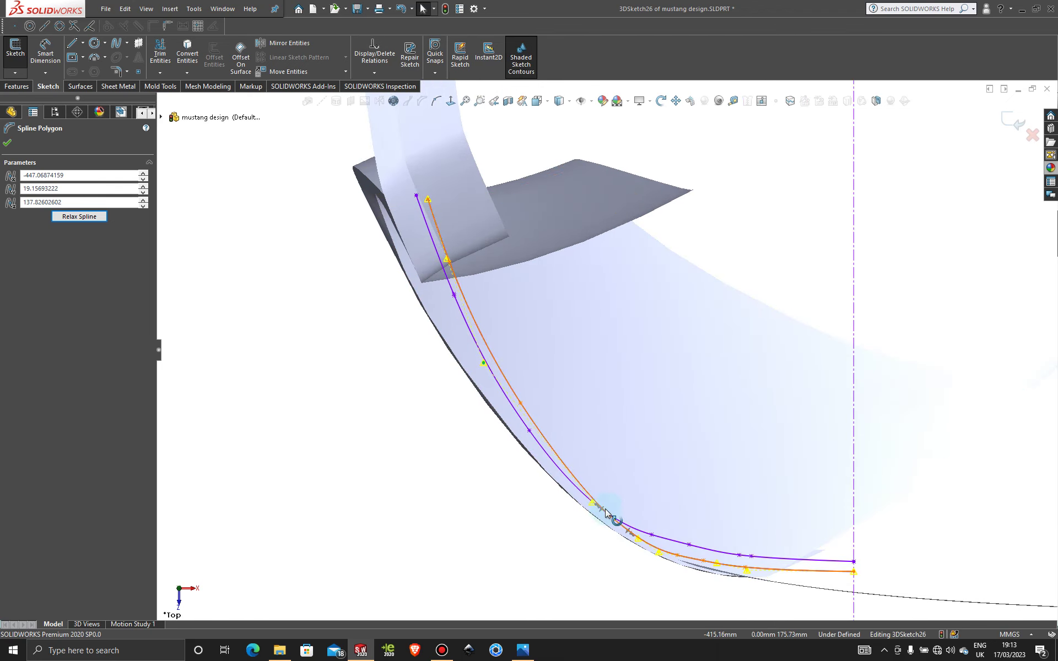
pyautogui.moveTo(595, 505); pyautogui.dragTo(547, 461)
pyautogui.moveTo(662, 558); pyautogui.dragTo(587, 501)
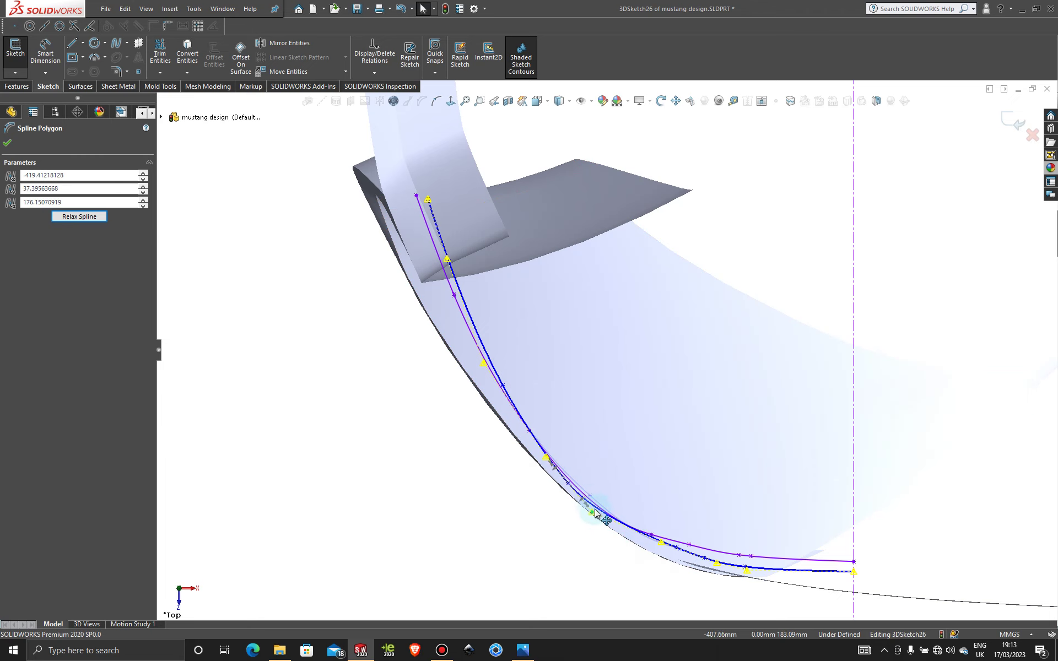
# - Smooth the blue spline's bend in the top view with control points at about X/Z -412/182, -388/188, -421/174 and -432/162
pyautogui.scroll(-2, 732, 564)
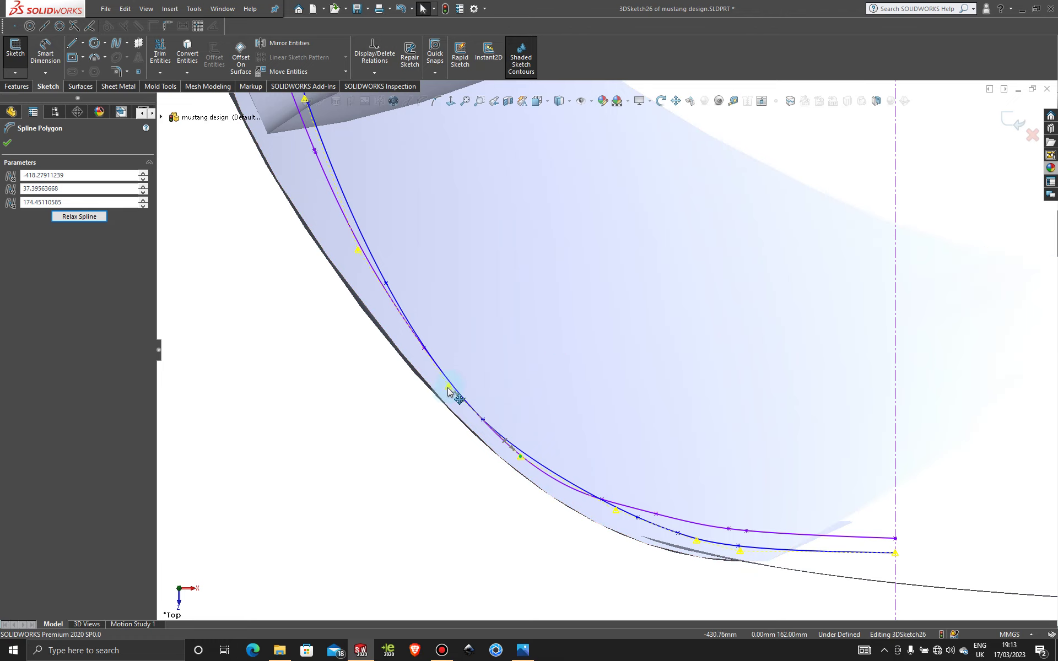
pyautogui.moveTo(447, 390); pyautogui.dragTo(558, 492)
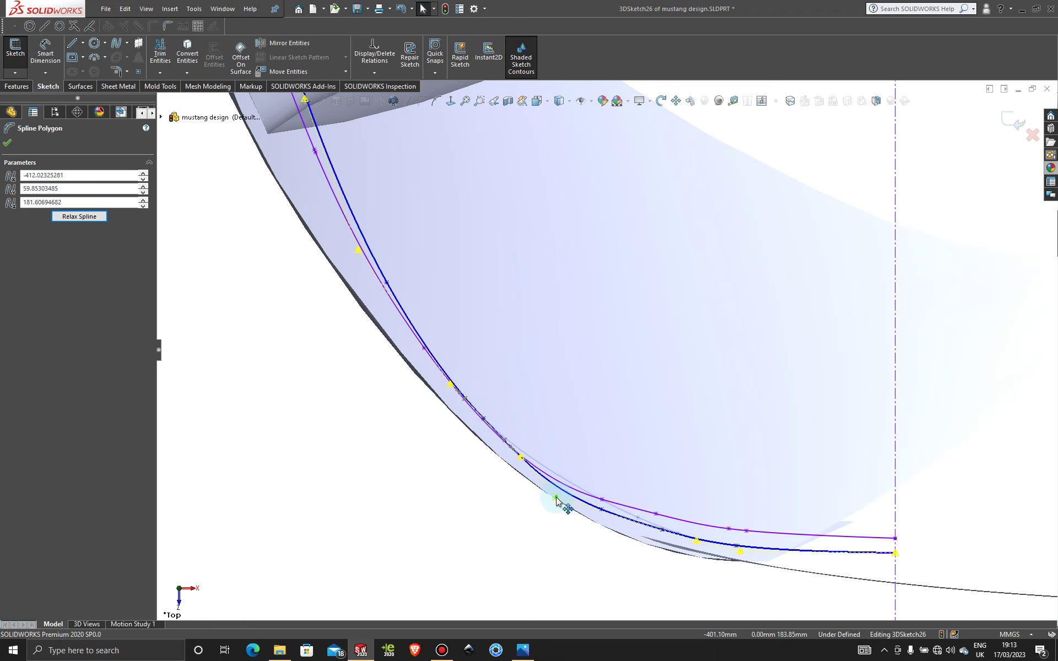
pyautogui.moveTo(744, 558); pyautogui.dragTo(693, 538)
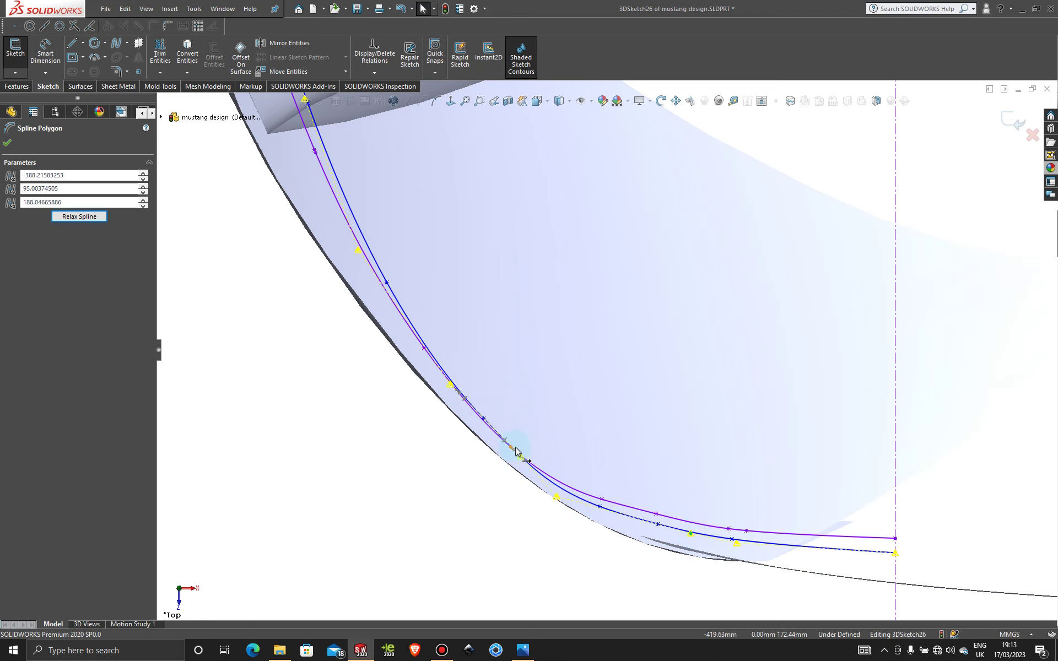
pyautogui.moveTo(521, 460); pyautogui.dragTo(506, 455)
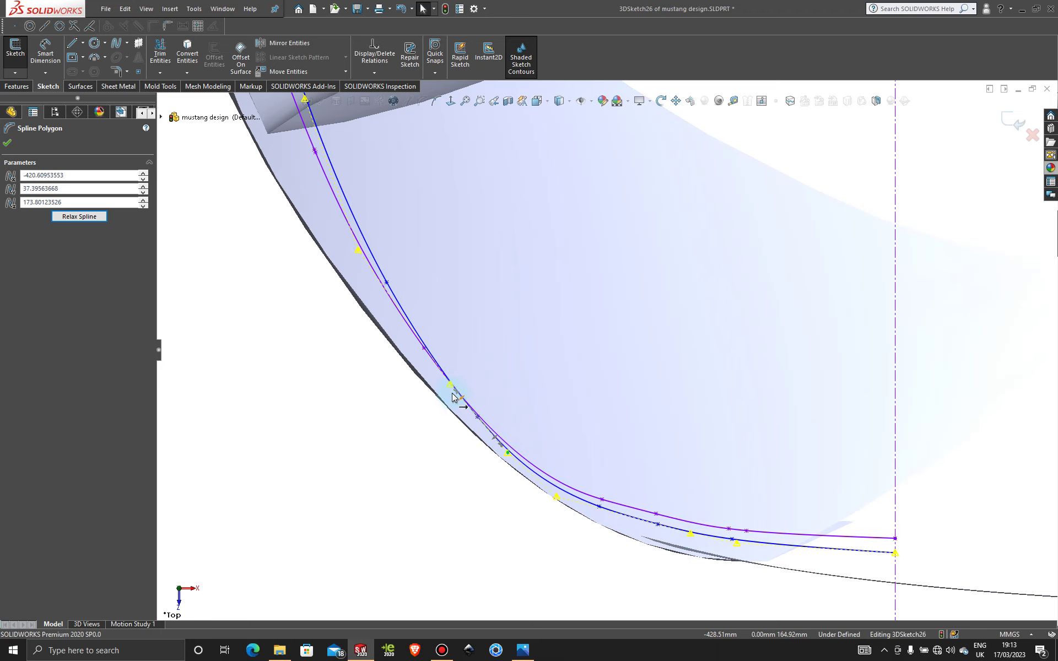
pyautogui.moveTo(449, 389)
pyautogui.mouseDown()
pyautogui.moveTo(437, 383)
pyautogui.moveTo(448, 389)
pyautogui.mouseUp()
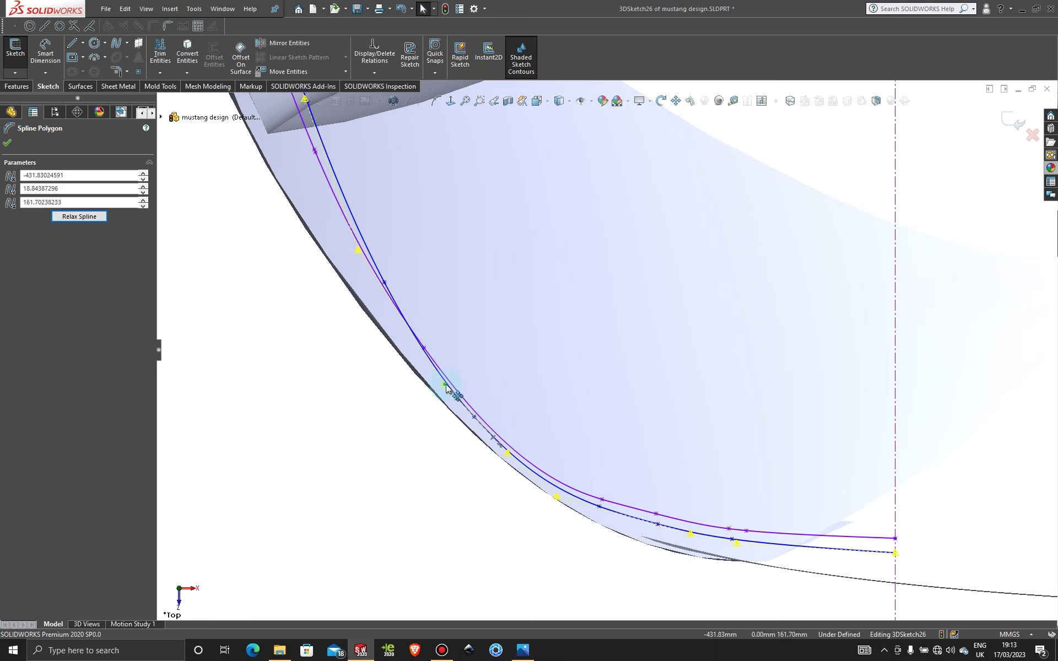
# - Examine the blue spline against the purple spline and surrounding surfaces from several angles and close up in the top view
pyautogui.moveTo(449, 389); pyautogui.dragTo(664, 224, button='middle')
pyautogui.moveTo(572, 236)
pyautogui.mouseDown(button='middle')
pyautogui.moveTo(522, 260)
pyautogui.moveTo(547, 354)
pyautogui.moveTo(606, 388)
pyautogui.moveTo(581, 394)
pyautogui.mouseUp(button='middle')
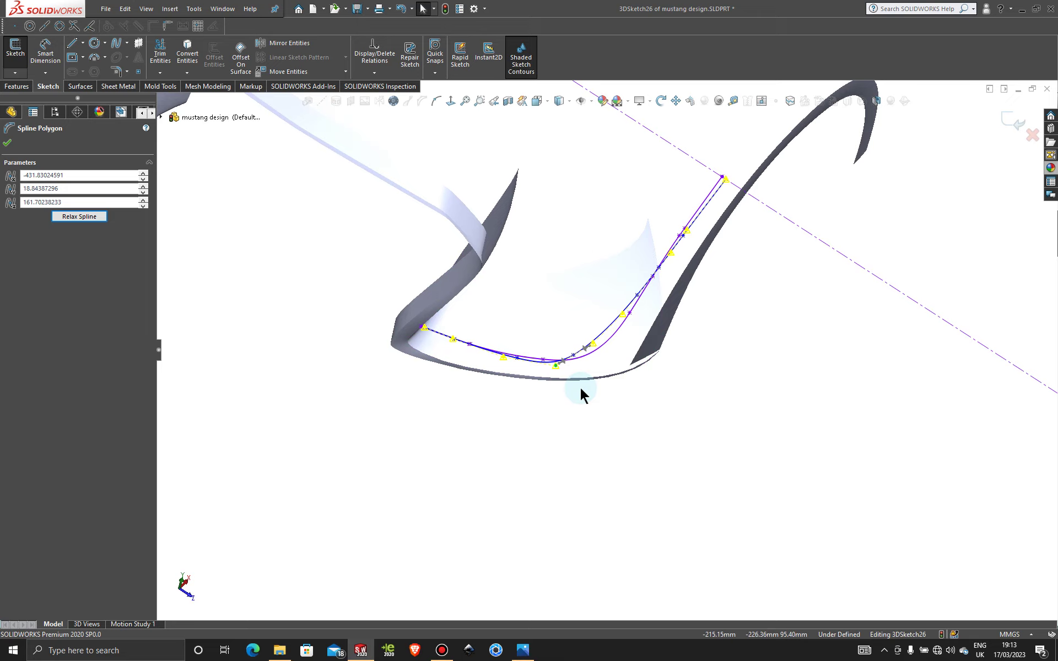
pyautogui.moveTo(678, 224)
pyautogui.mouseDown(button='middle')
pyautogui.moveTo(611, 243)
pyautogui.moveTo(613, 337)
pyautogui.moveTo(630, 333)
pyautogui.moveTo(618, 323)
pyautogui.moveTo(603, 369)
pyautogui.moveTo(619, 406)
pyautogui.moveTo(609, 139)
pyautogui.moveTo(617, 353)
pyautogui.moveTo(603, 334)
pyautogui.mouseUp(button='middle')
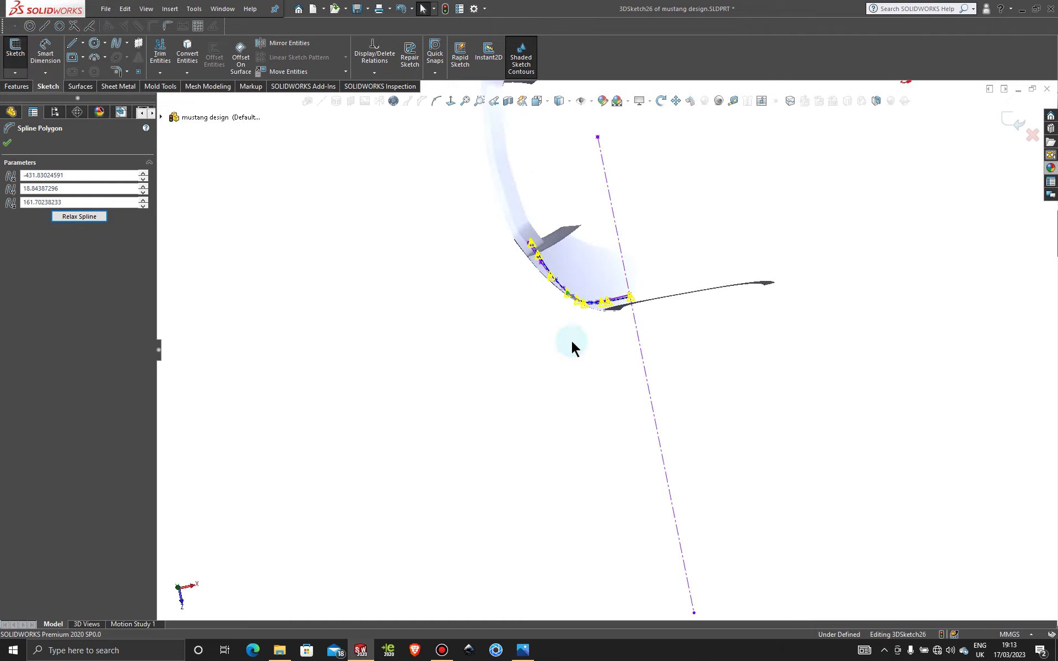
pyautogui.moveTo(572, 347); pyautogui.dragTo(520, 352, button='middle')
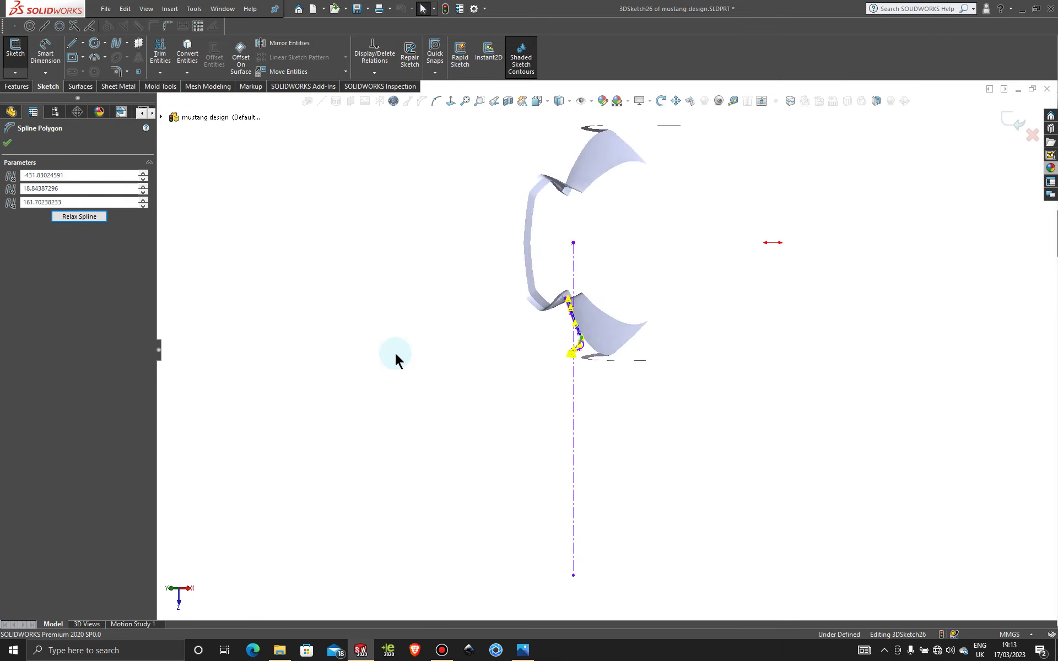
pyautogui.hotkey('ctrl', '5')
pyautogui.scroll(-4, 489, 340)
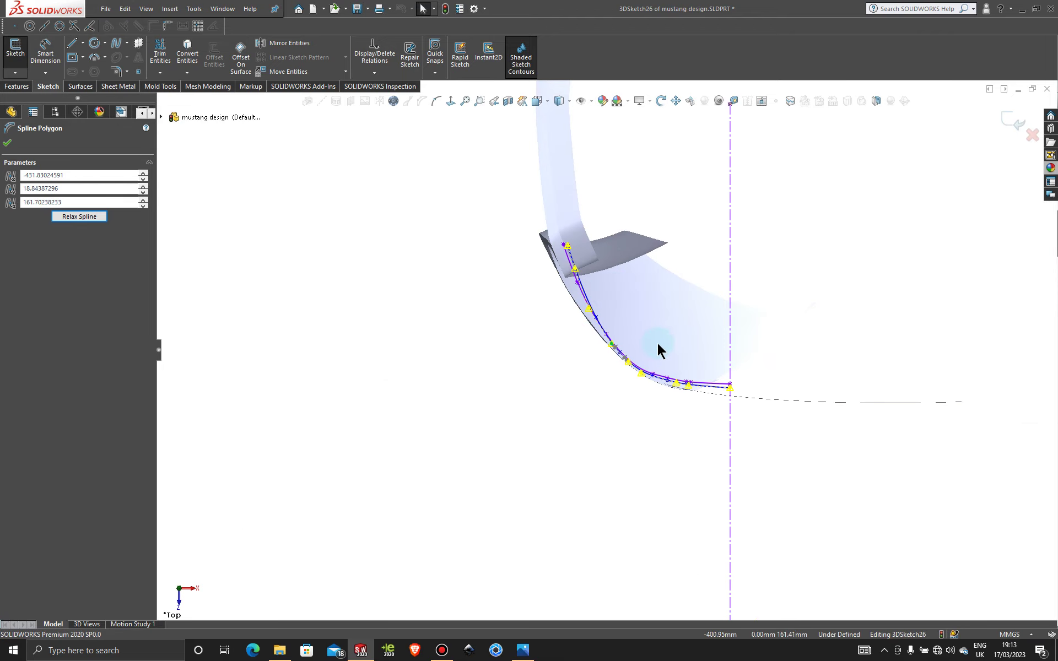
pyautogui.scroll(-3, 659, 352)
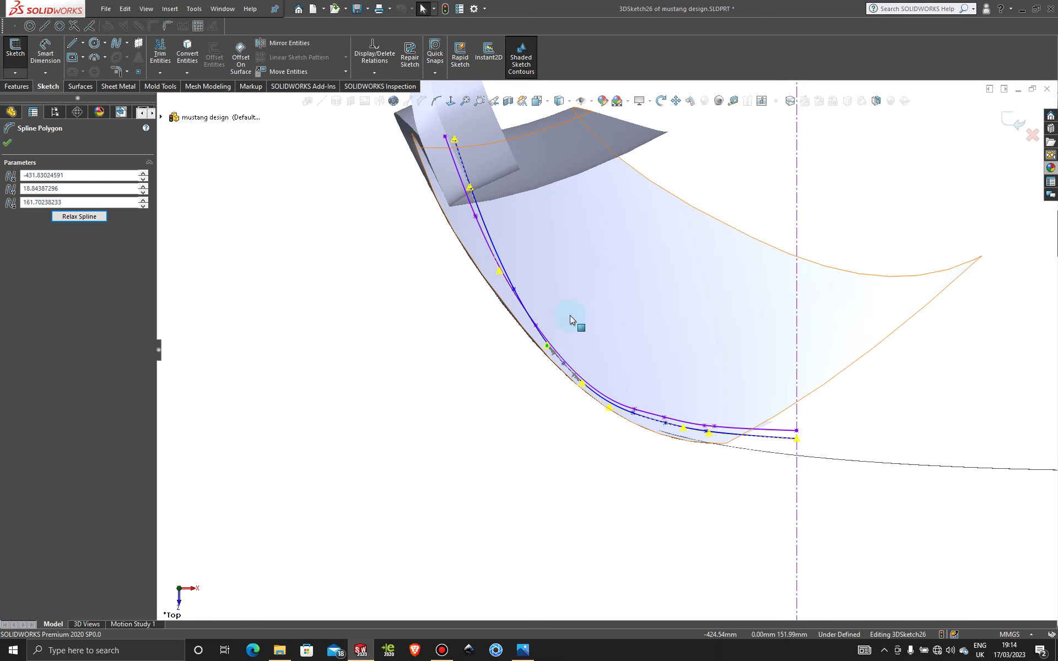
pyautogui.scroll(-2, 632, 372)
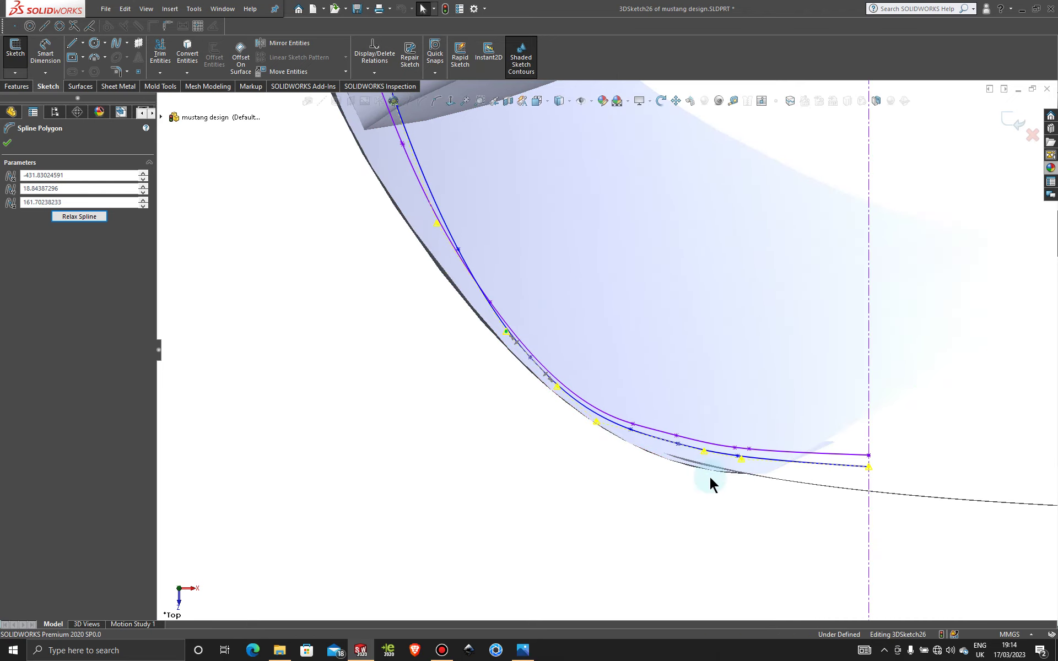
# - Pull the blue spline's upper run outwards past the purple spline in the top view, with one control point at about X -454, Z 133
pyautogui.moveTo(704, 455); pyautogui.dragTo(710, 461)
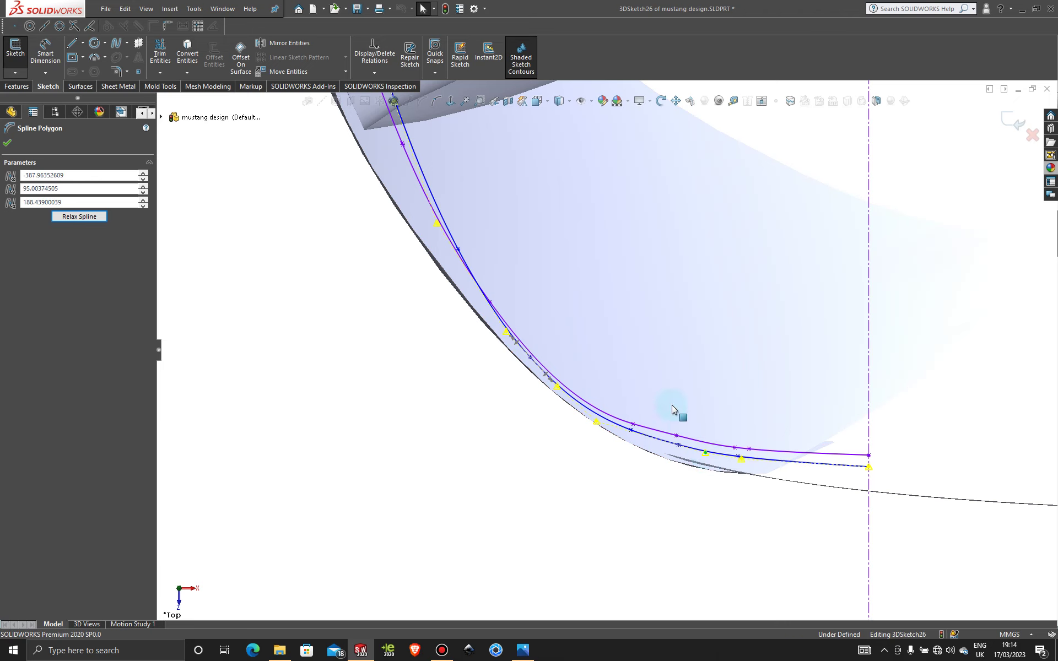
pyautogui.scroll(2, 634, 319)
pyautogui.scroll(-3, 475, 132)
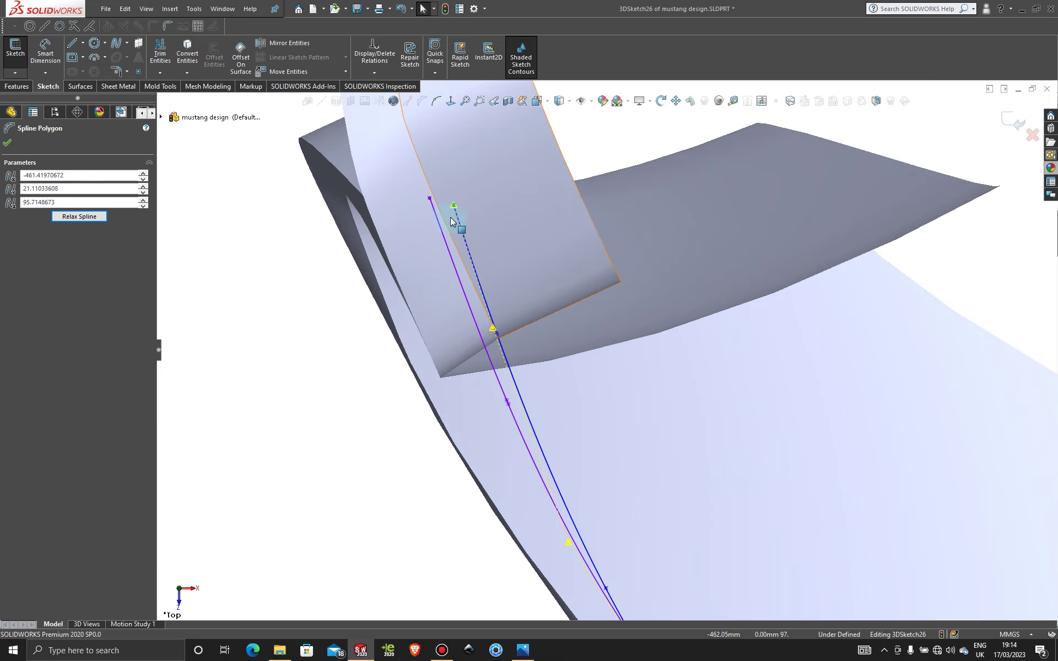
pyautogui.scroll(2, 537, 238)
pyautogui.scroll(2, 617, 399)
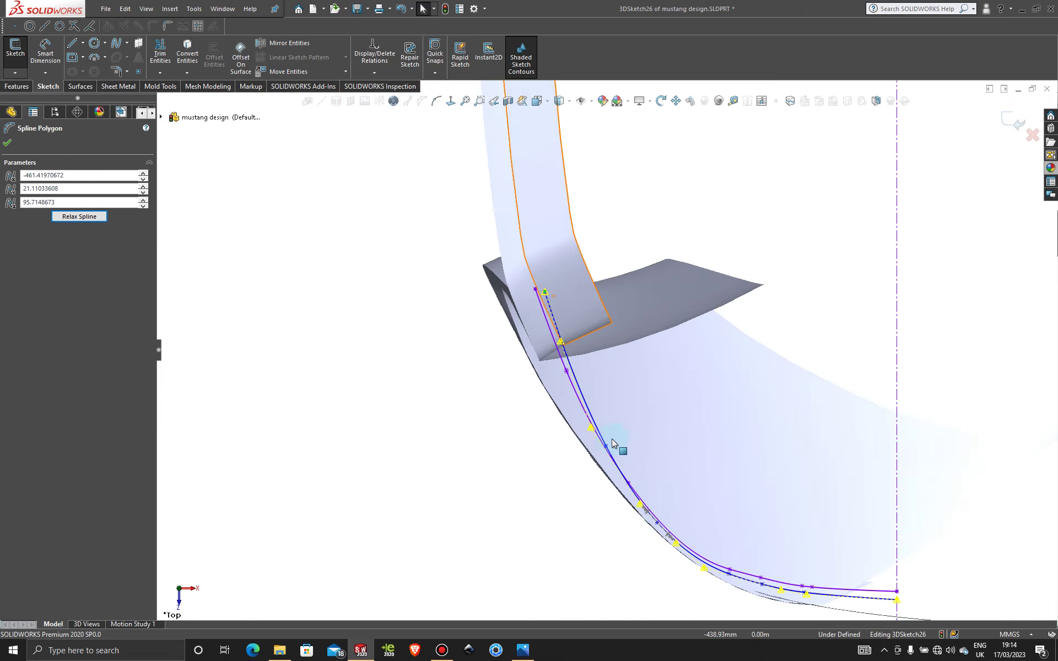
pyautogui.moveTo(611, 438); pyautogui.dragTo(568, 413)
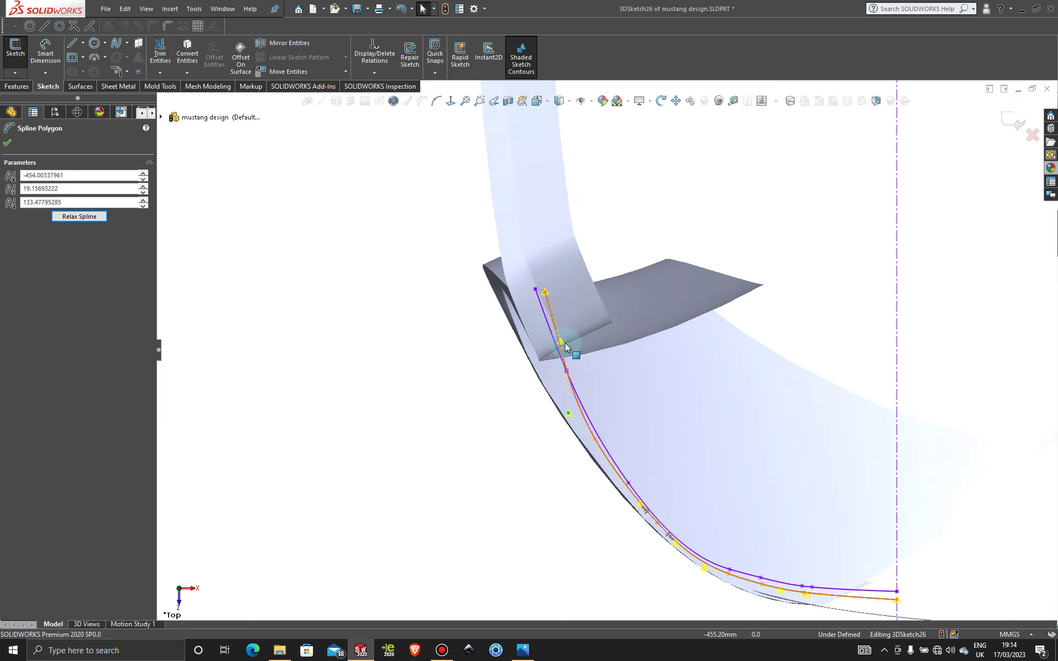
pyautogui.moveTo(560, 342); pyautogui.dragTo(548, 336)
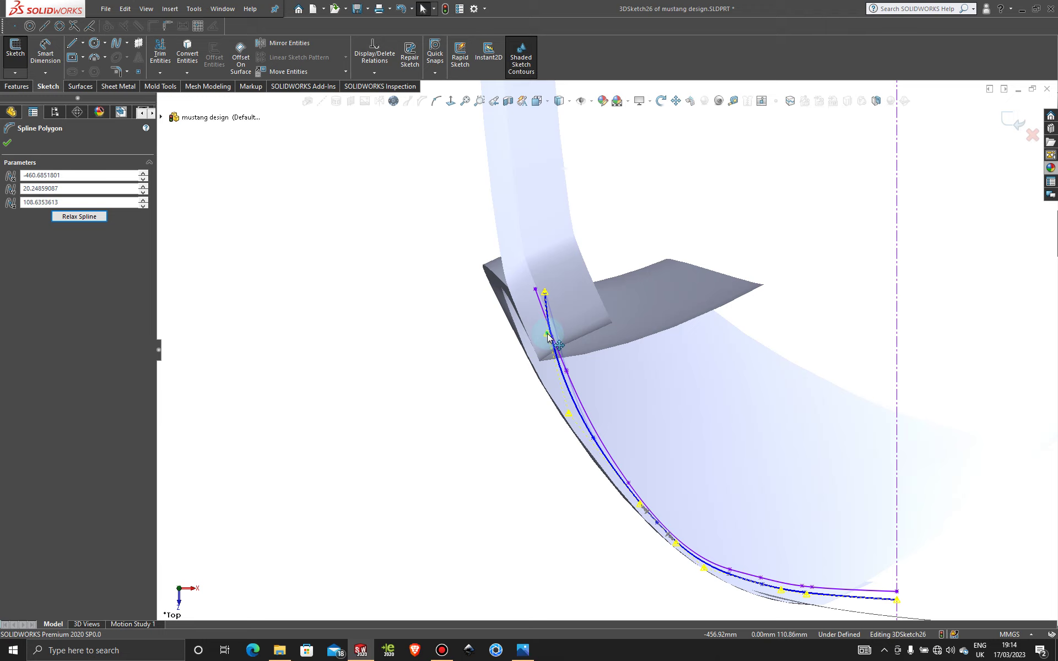
pyautogui.moveTo(551, 347); pyautogui.dragTo(545, 350)
# - Shift the blue spline's bend towards the outer surface edge in the top view, with control points at about X/Z -388/190 and -454/136
pyautogui.scroll(-2, 661, 490)
pyautogui.moveTo(739, 479); pyautogui.dragTo(687, 477)
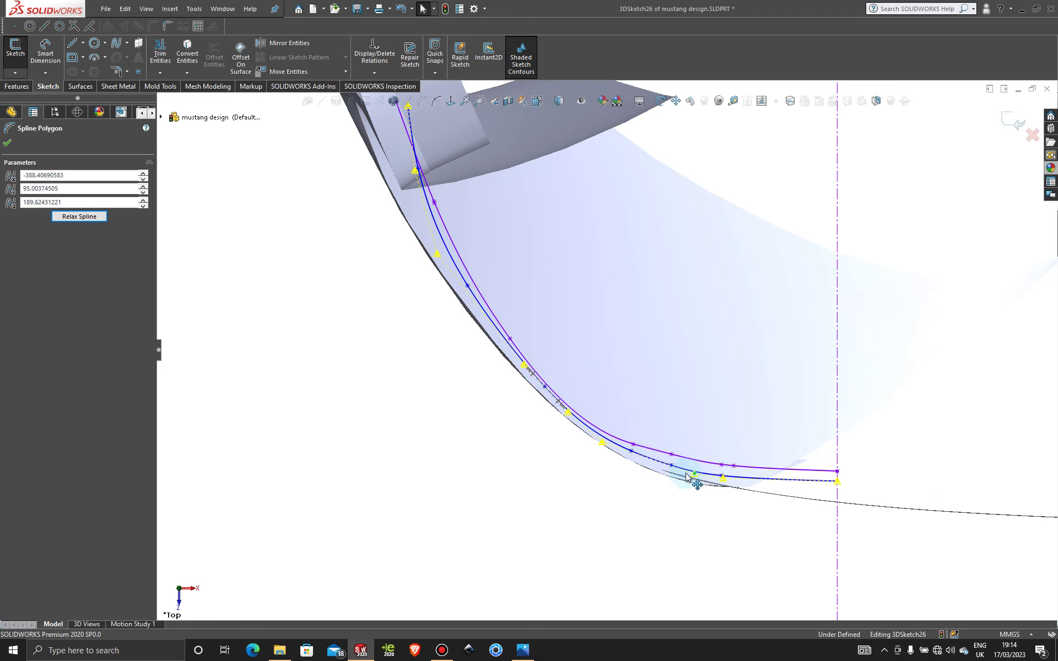
pyautogui.click(602, 444)
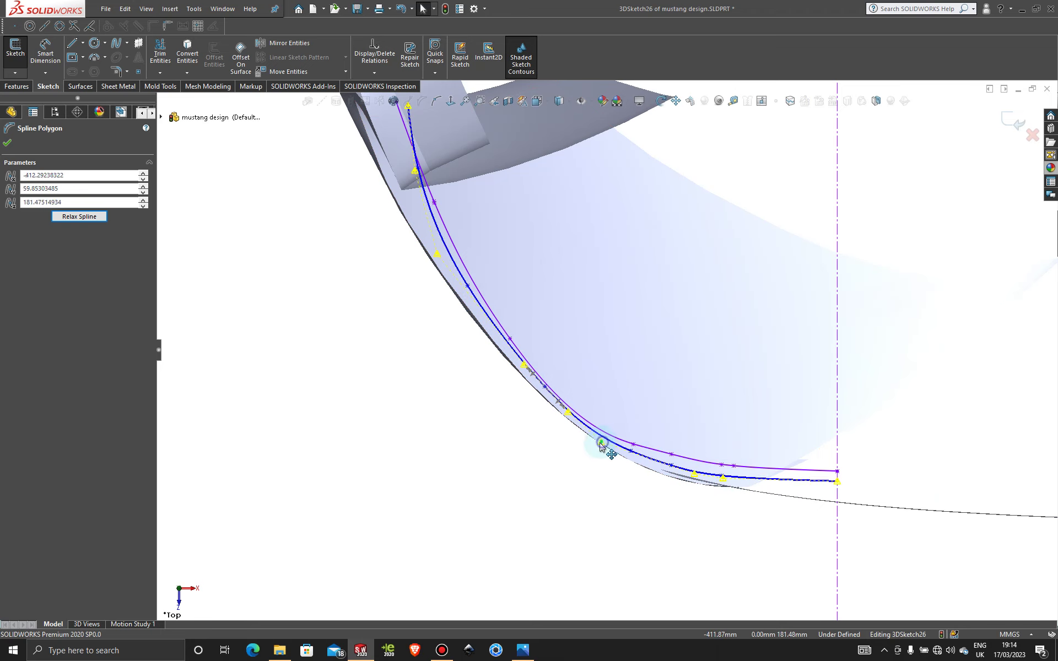
pyautogui.click(568, 413)
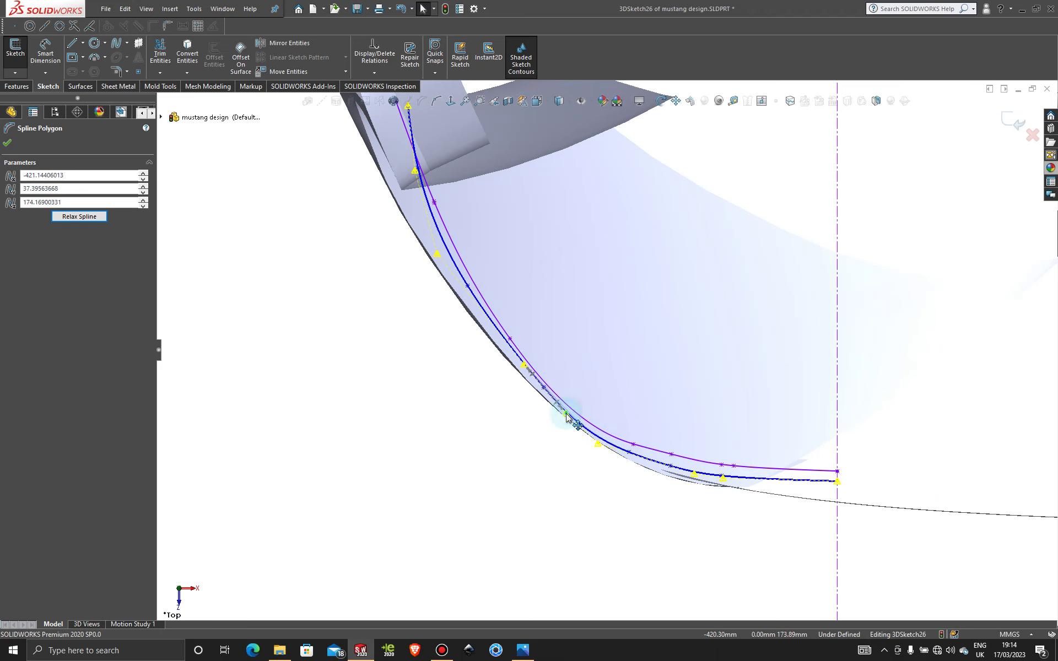
pyautogui.click(519, 368)
pyautogui.moveTo(437, 254); pyautogui.dragTo(436, 265)
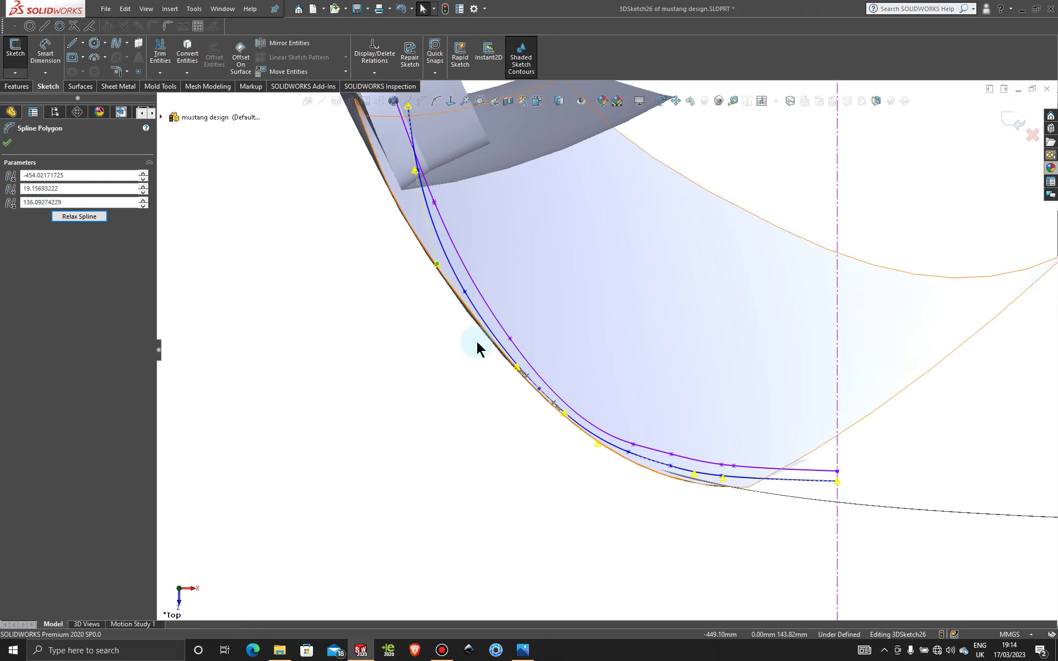
# - Delete the blue spline from the 3D sketch
pyautogui.moveTo(477, 345); pyautogui.dragTo(567, 236, button='middle')
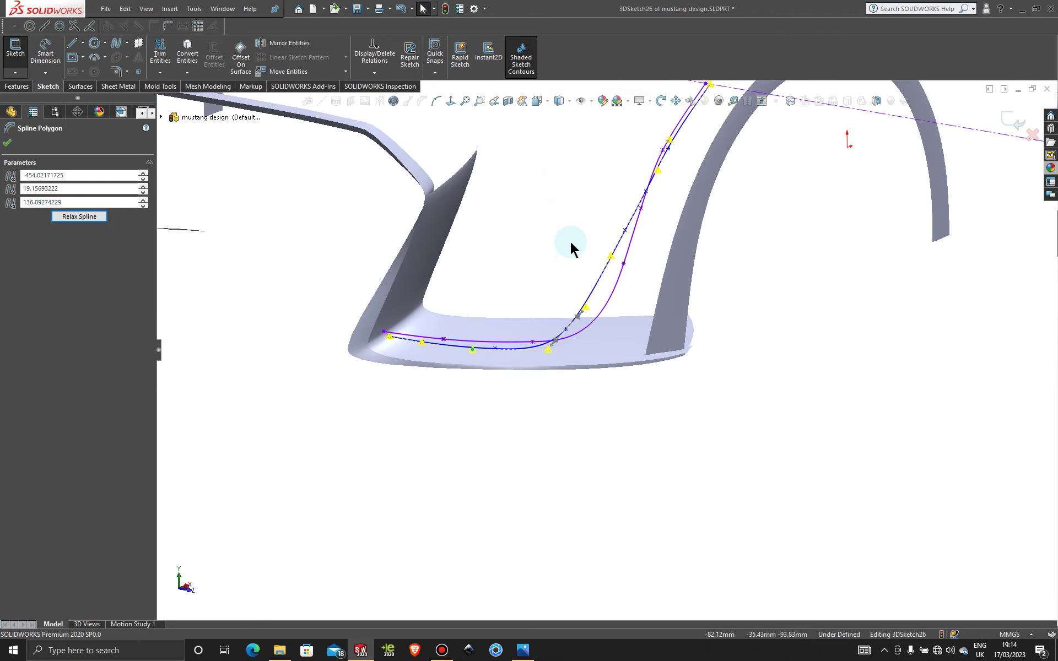
pyautogui.click(599, 283)
pyautogui.rightClick(599, 283)
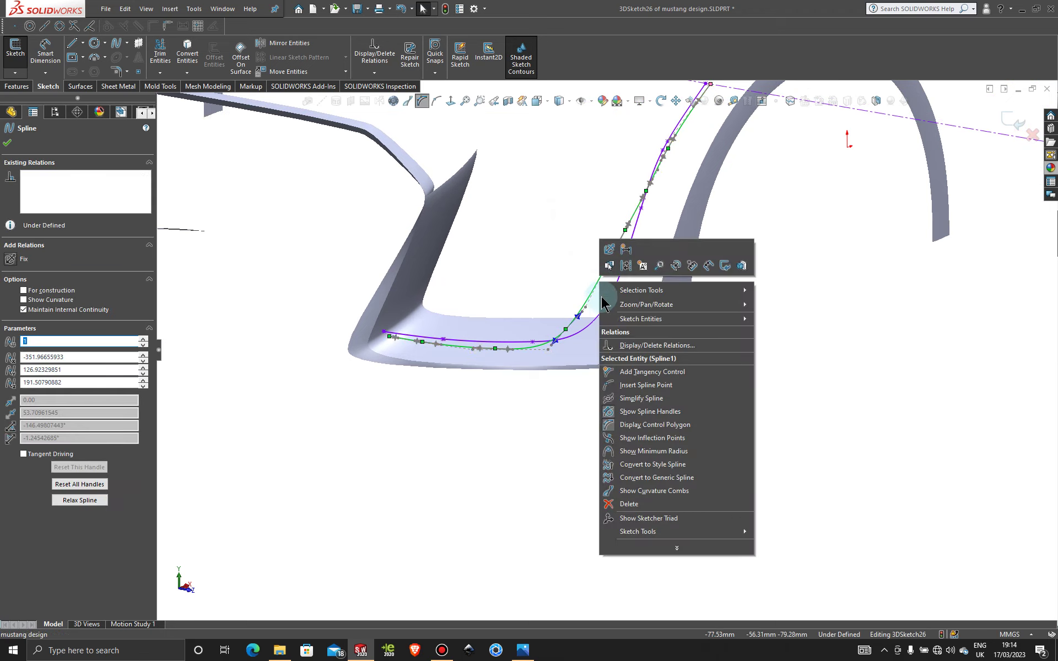
pyautogui.click(647, 506)
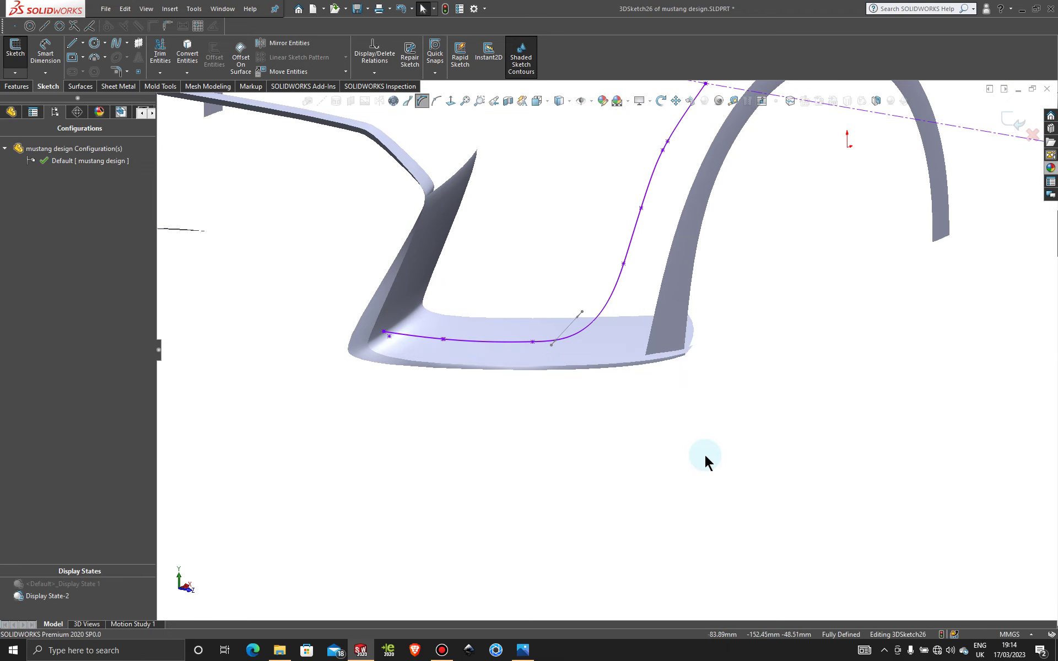
# - Move the loose sketch point below the purple spline's lower end closer to the inner corner of the bumper surface
pyautogui.moveTo(703, 452); pyautogui.dragTo(727, 420, button='middle')
pyautogui.moveTo(787, 323); pyautogui.dragTo(712, 293, button='middle')
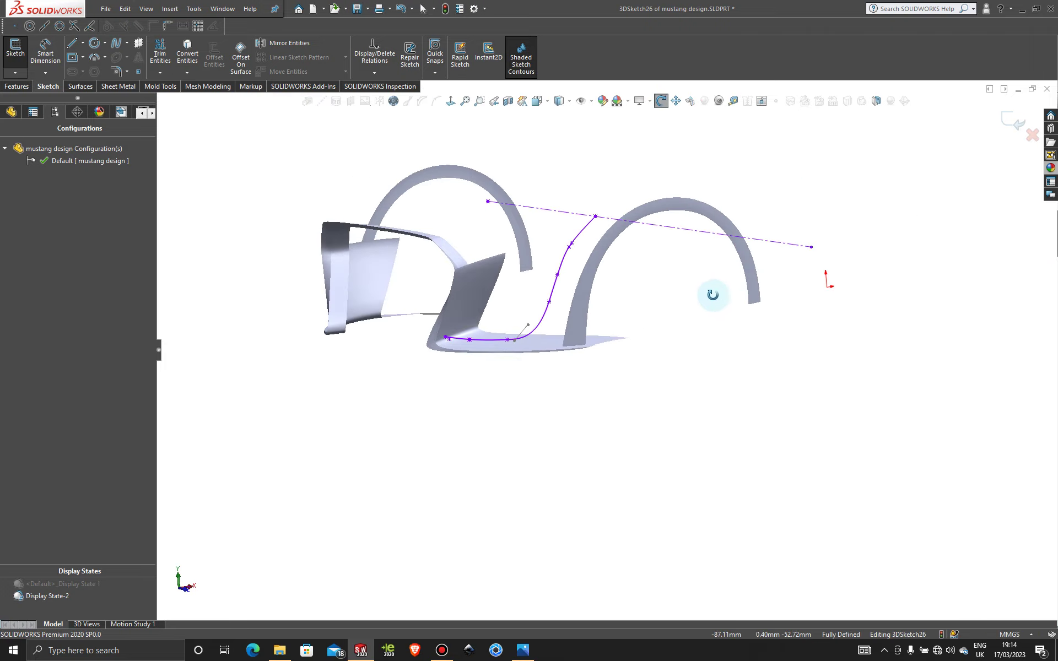
pyautogui.scroll(-5, 507, 342)
pyautogui.scroll(-4, 329, 345)
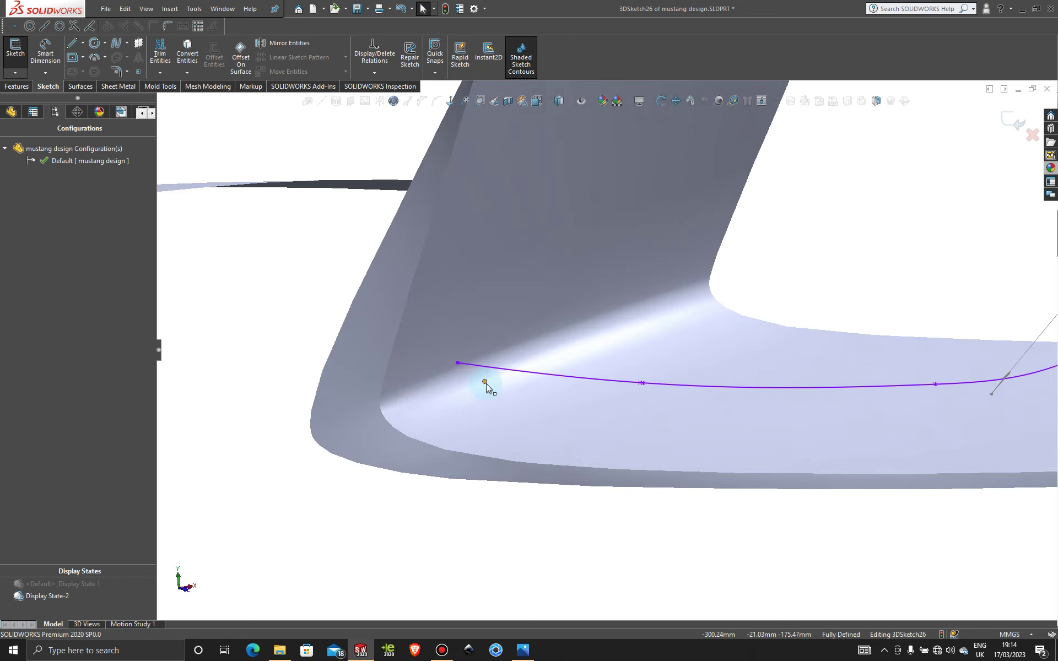
pyautogui.click(445, 410)
pyautogui.scroll(4, 504, 395)
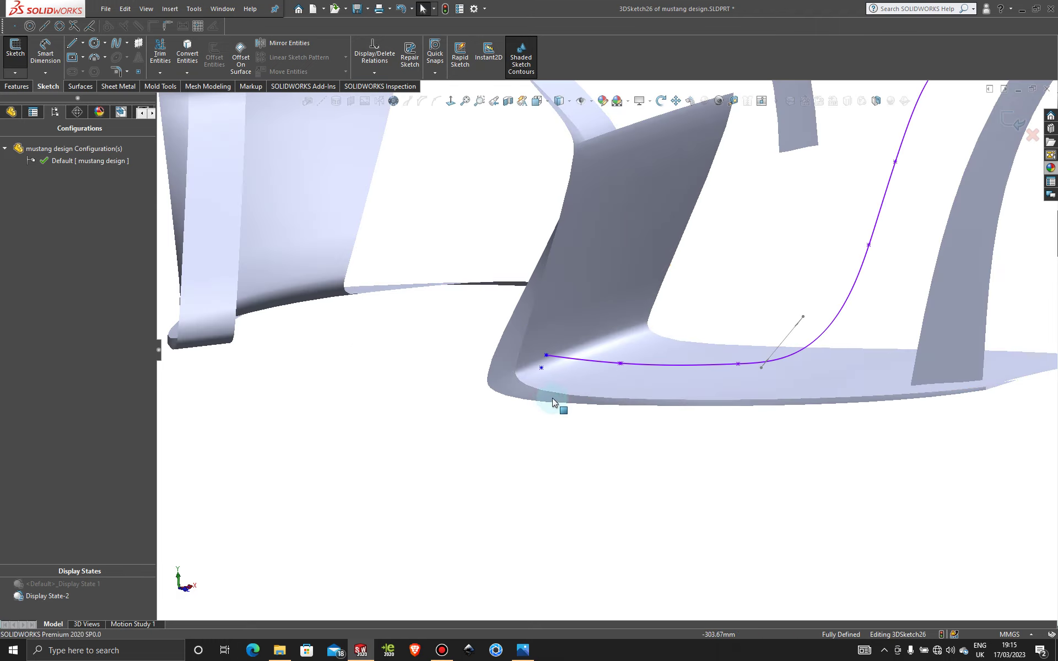
pyautogui.scroll(4, 606, 380)
# - Draw a two-point spline from the centerline beside the purple spline's upper end to the loose sketch point near its lower end
pyautogui.moveTo(767, 334); pyautogui.dragTo(781, 380, button='middle')
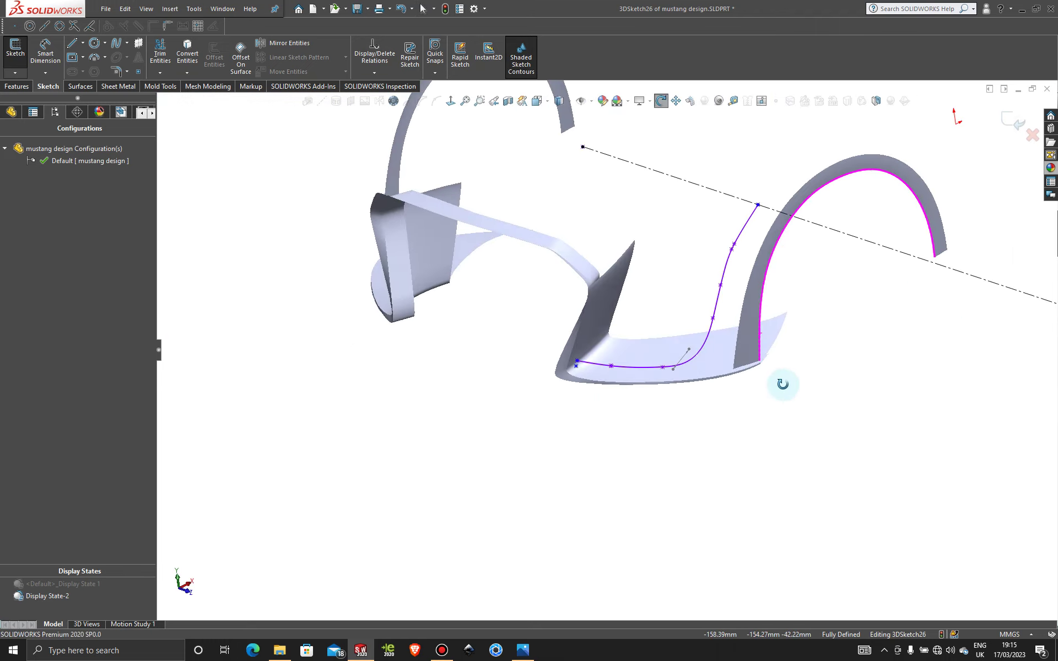
pyautogui.scroll(-3, 745, 253)
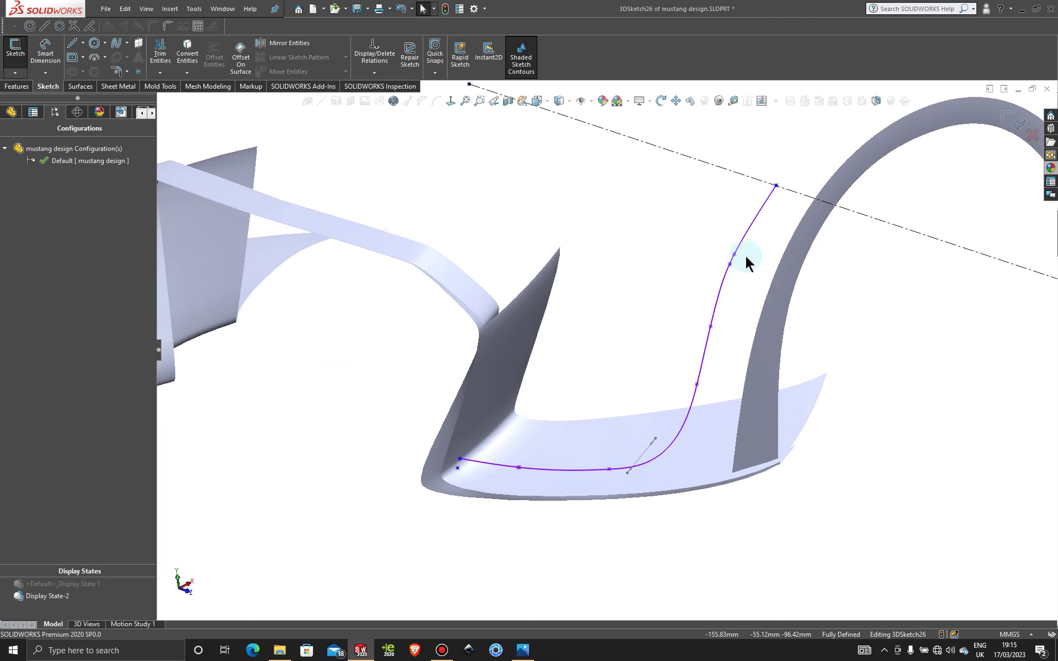
pyautogui.click(116, 44)
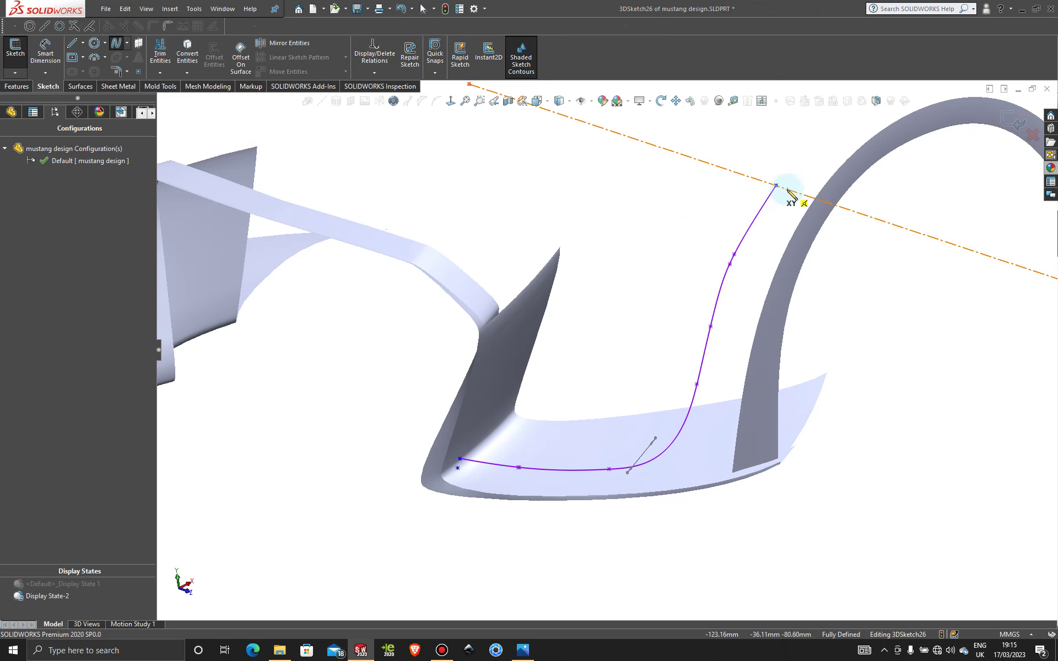
pyautogui.click(693, 392)
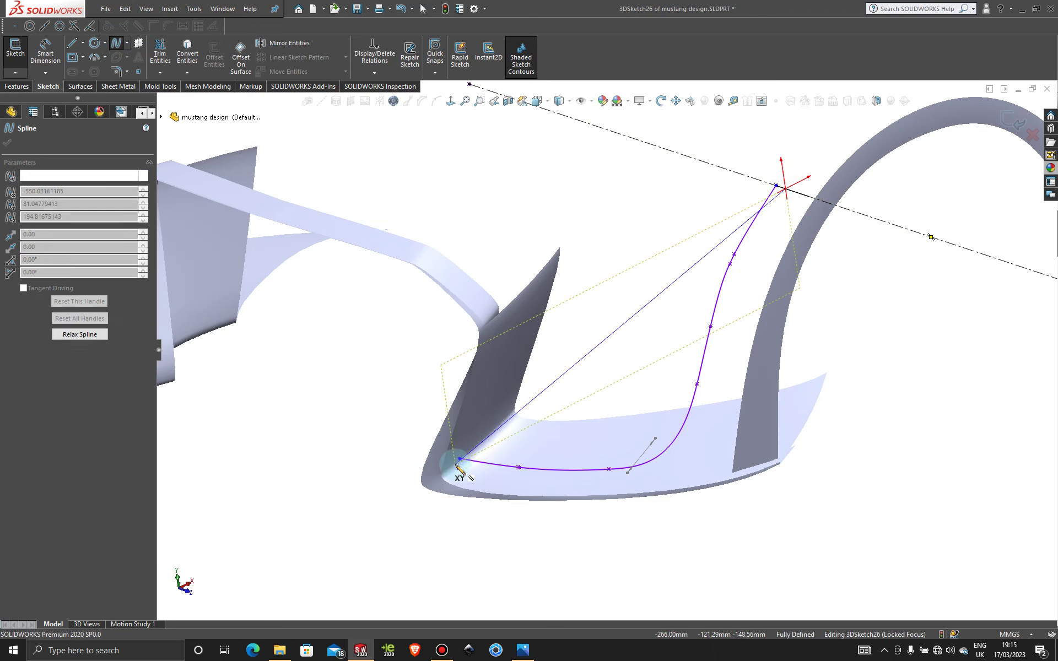
pyautogui.click(457, 469)
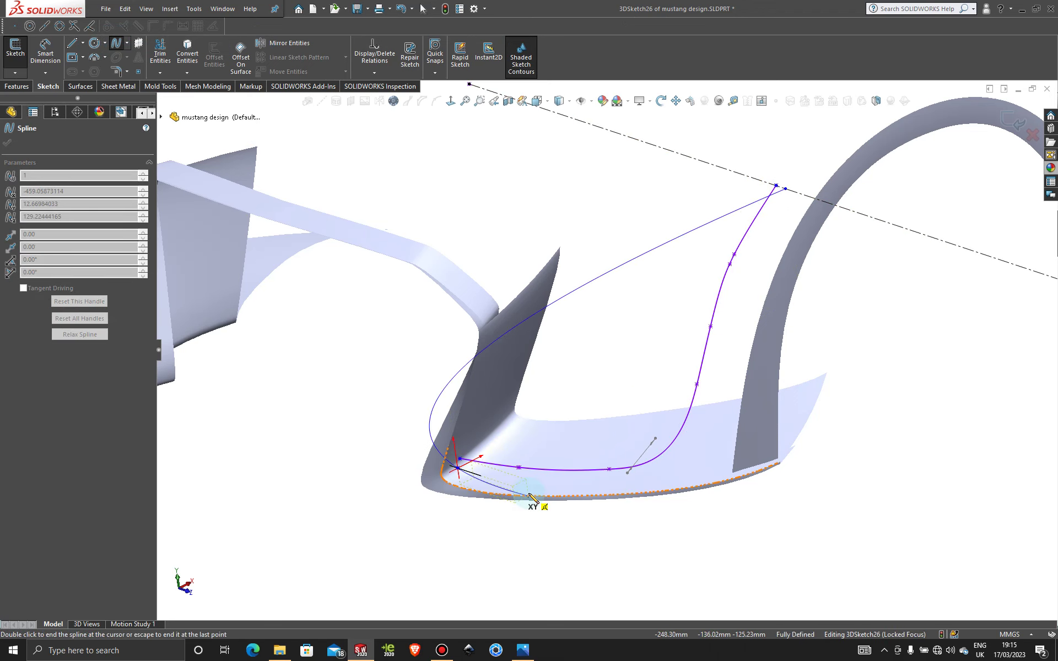
pyautogui.press('Escape')
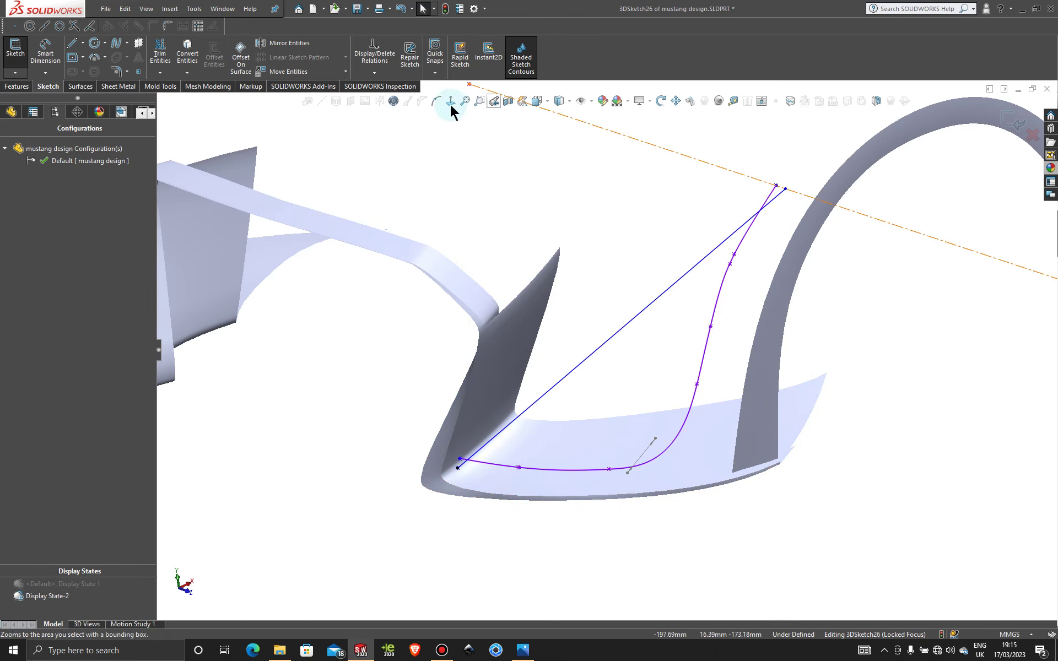
# - Insert four spline points spread along the length of the new straight spline
pyautogui.click(435, 100)
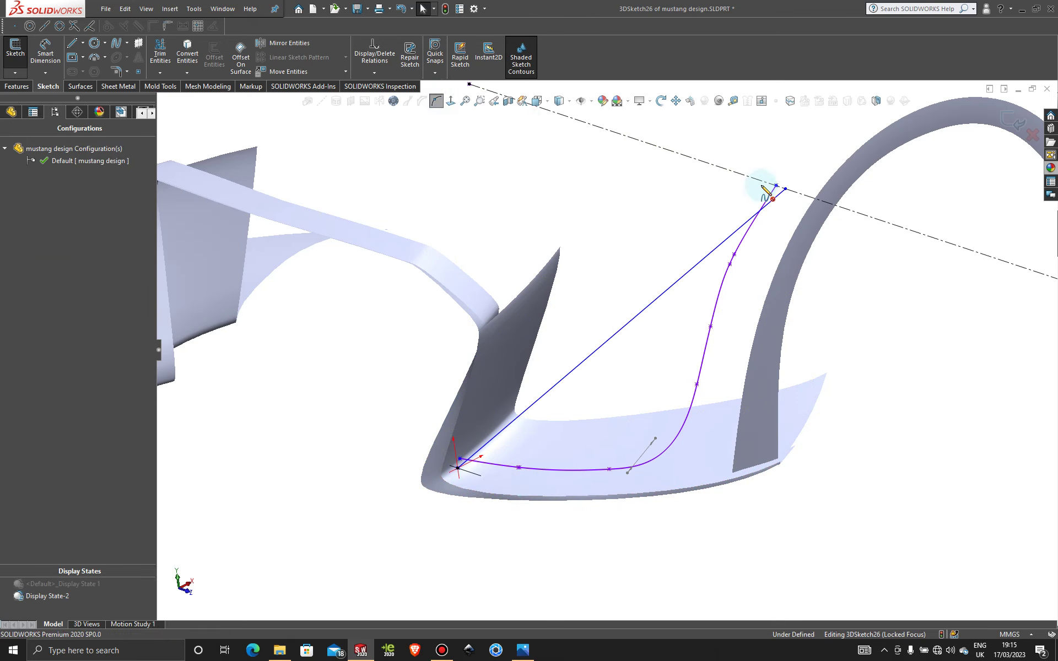
pyautogui.click(722, 243)
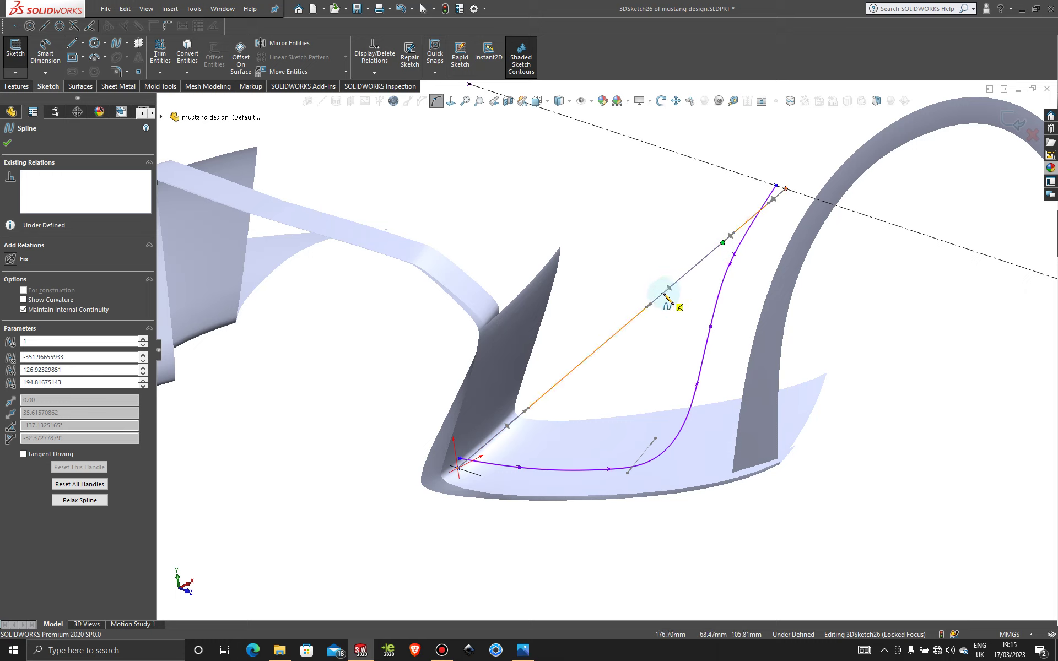
pyautogui.press('Escape')
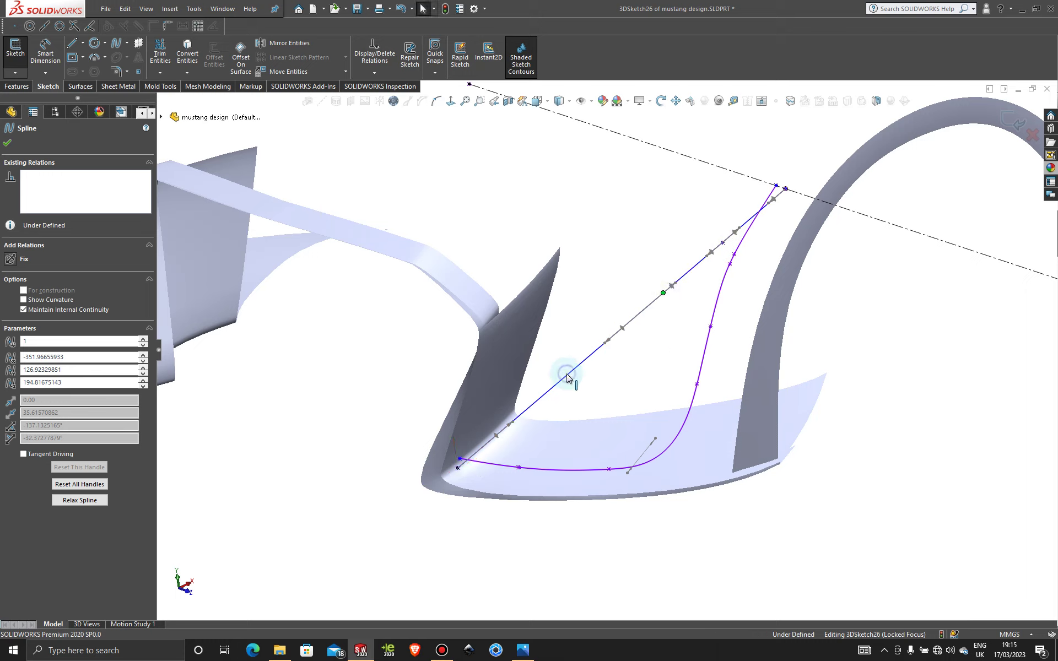
pyautogui.click(436, 100)
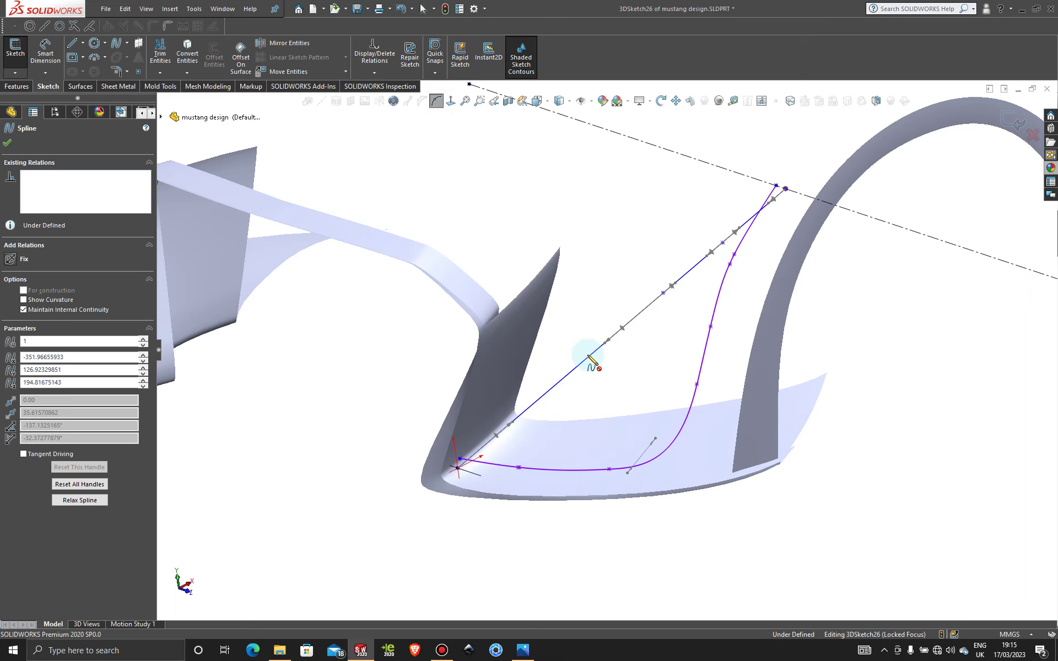
pyautogui.click(512, 421)
pyautogui.press('Escape')
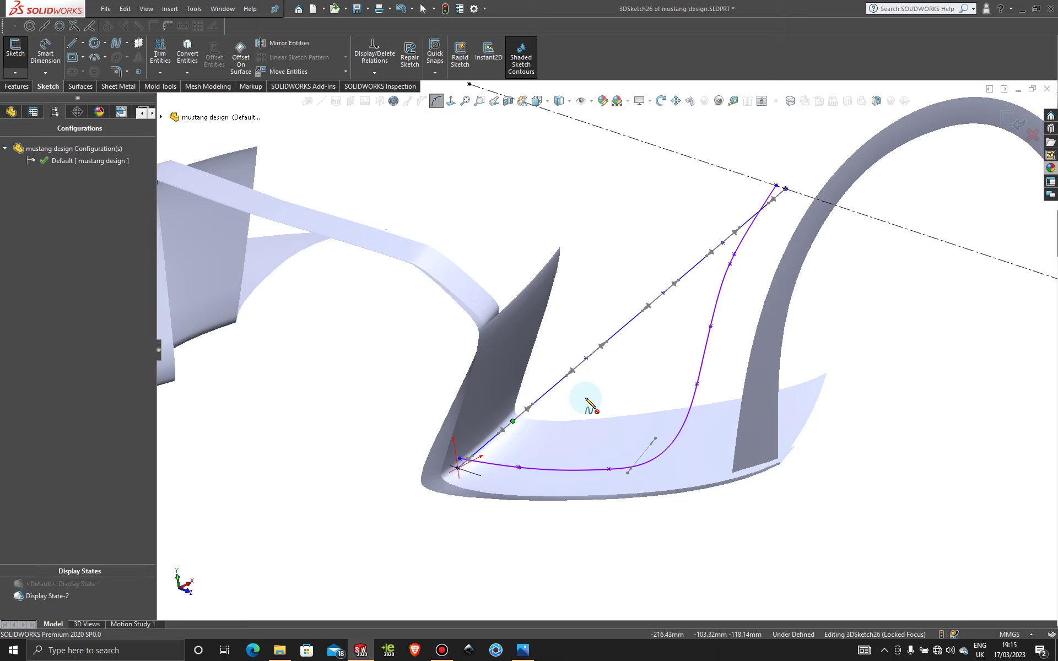
# - Adjust the tangent handle near the new spline's middle and display the spline's control polygon
pyautogui.click(608, 341)
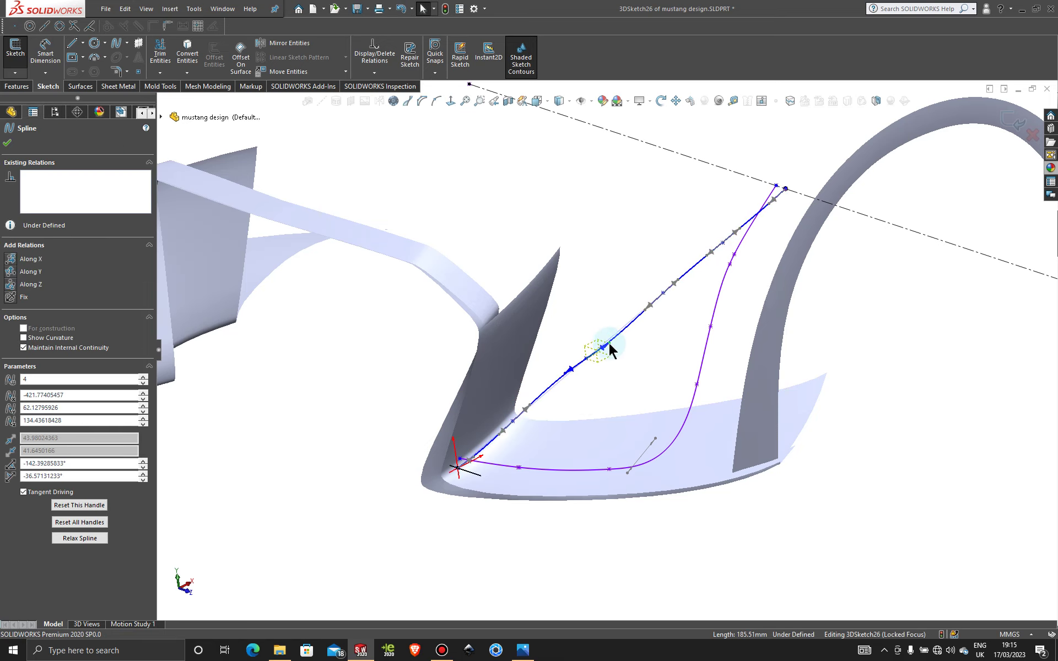
pyautogui.click(623, 330)
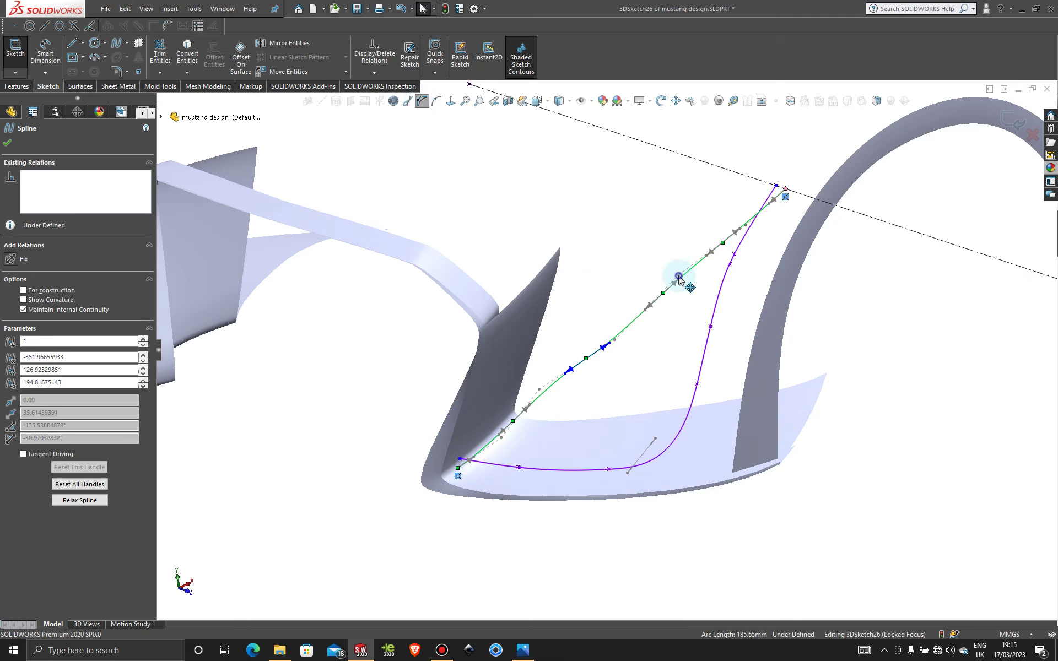
pyautogui.click(678, 276)
# - Bend the new spline's upper run alongside the purple spline in the left view, with the second control point at about Y 79, Z 189
pyautogui.moveTo(667, 336); pyautogui.dragTo(716, 297, button='middle')
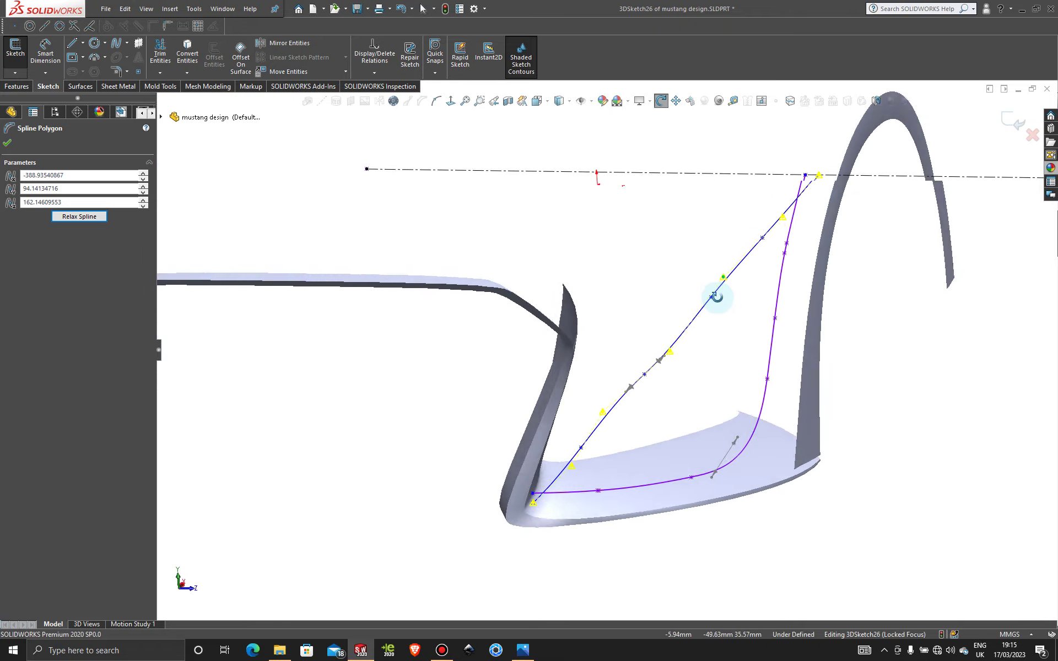
pyautogui.press('space')
pyautogui.click(544, 414)
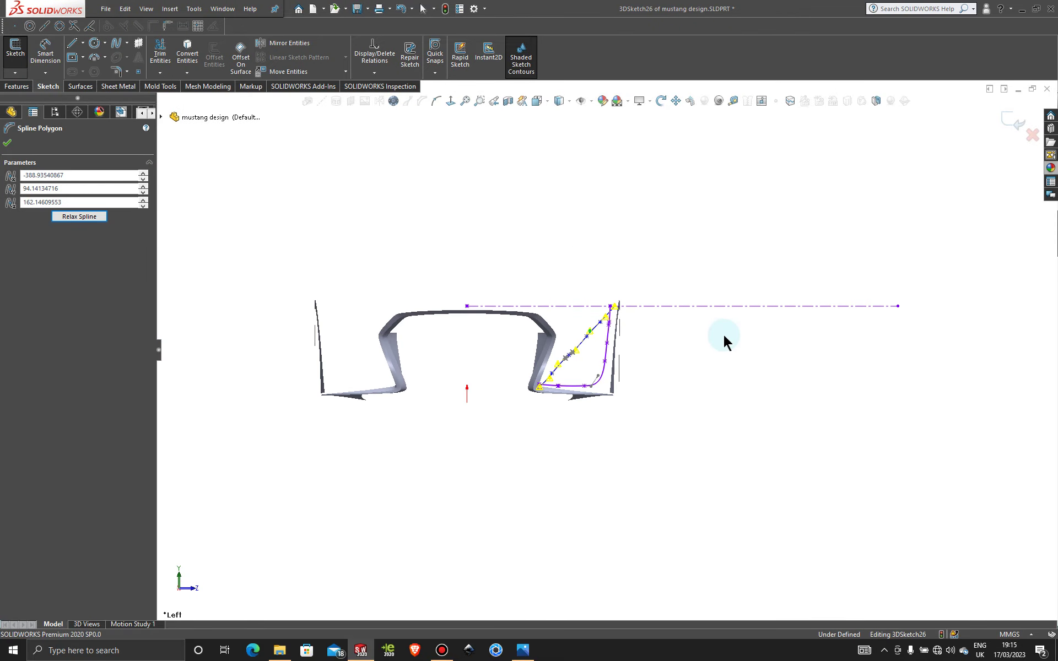
pyautogui.scroll(-5, 586, 320)
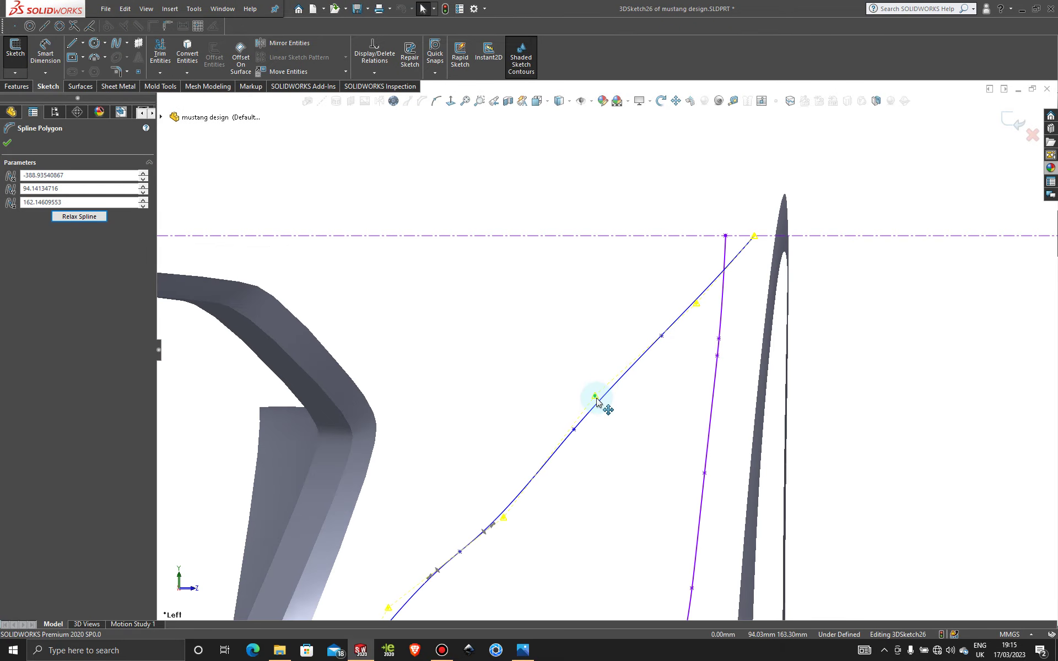
pyautogui.moveTo(596, 399); pyautogui.dragTo(698, 450)
pyautogui.moveTo(699, 302); pyautogui.dragTo(738, 331)
pyautogui.moveTo(700, 456); pyautogui.dragTo(732, 472)
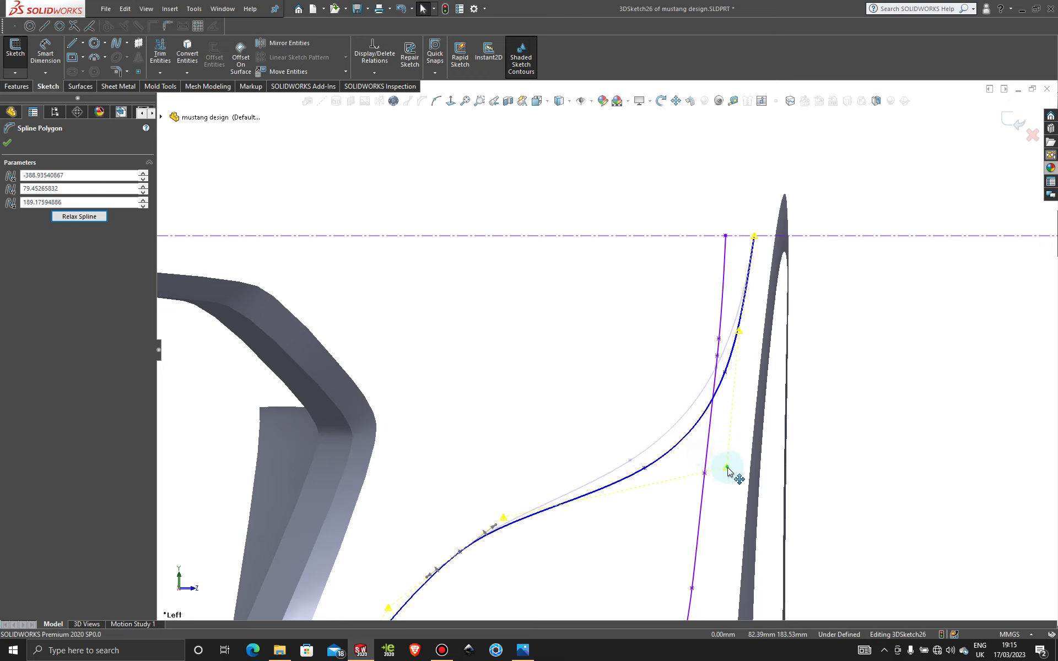
# - Shape the new spline's lower bend below the purple spline in the left view, with control points at about Y/Z 45/185, 8/169 and 20/114
pyautogui.scroll(3, 630, 462)
pyautogui.moveTo(592, 453); pyautogui.dragTo(661, 484)
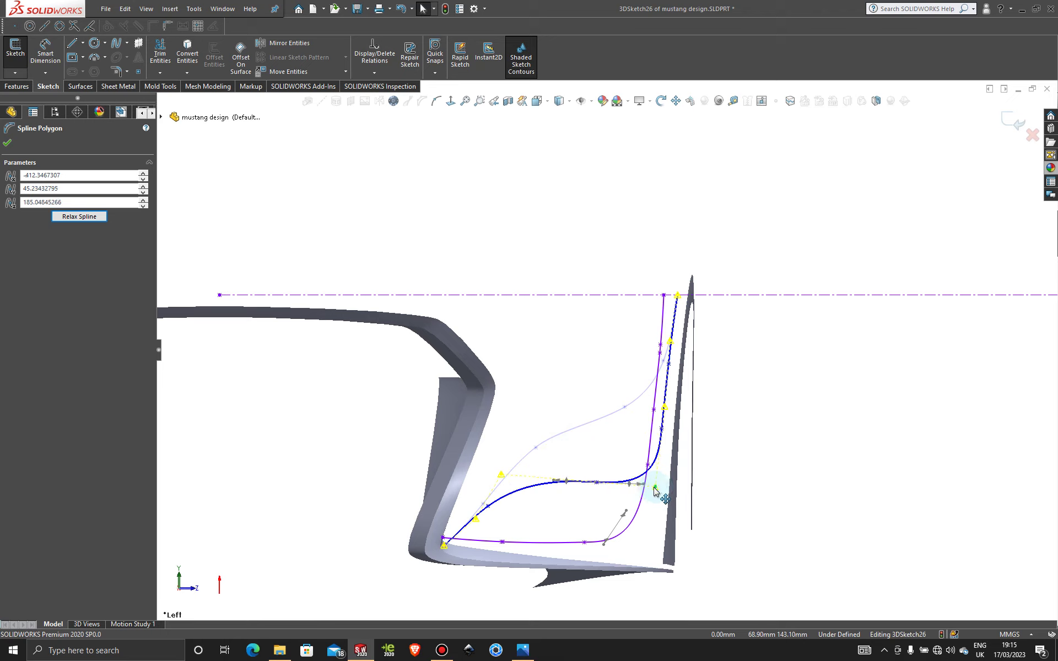
pyautogui.moveTo(499, 477); pyautogui.dragTo(618, 574)
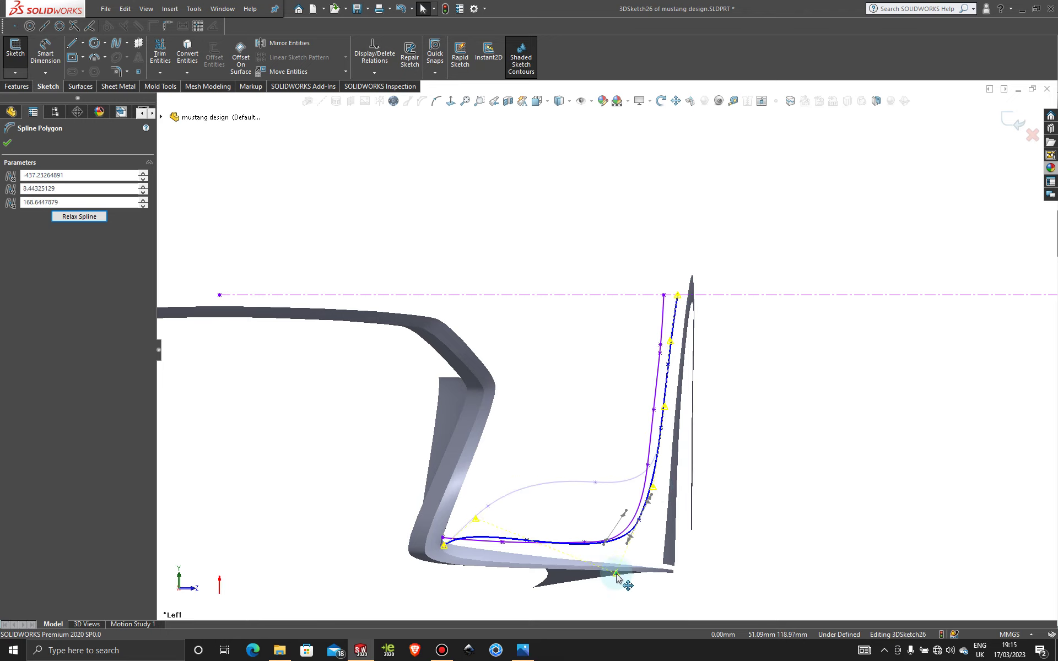
pyautogui.moveTo(477, 525); pyautogui.dragTo(534, 560)
pyautogui.scroll(3, 550, 487)
pyautogui.scroll(-4, 592, 435)
pyautogui.scroll(-3, 592, 435)
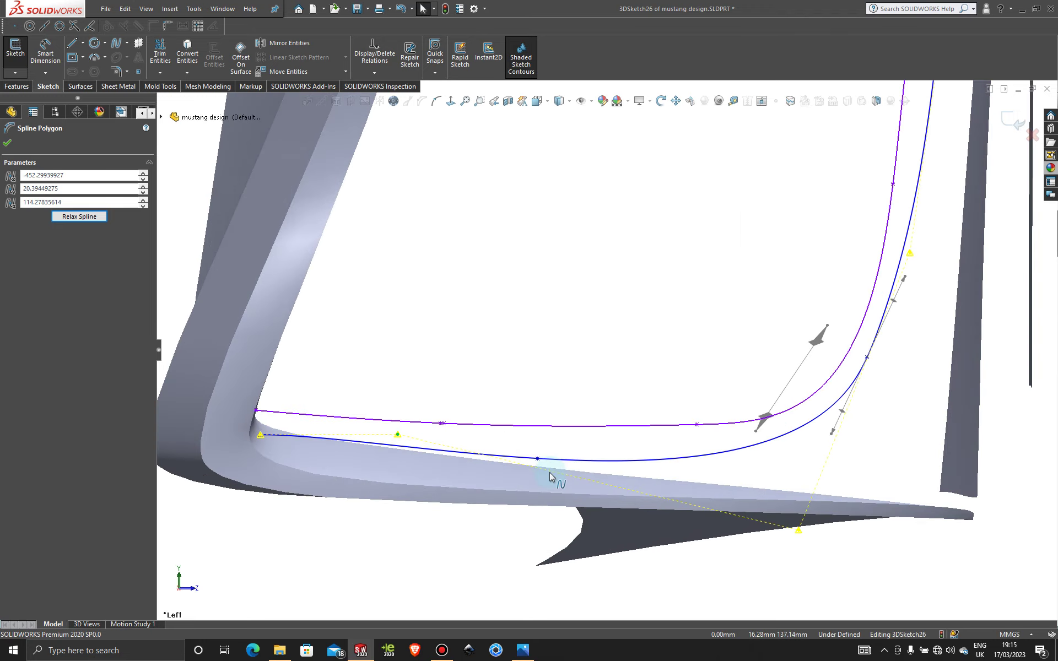
# - Reshape the new spline's lower bend in the left view, with control points at about Y/Z 36/184 and 19/114
pyautogui.moveTo(396, 440); pyautogui.dragTo(418, 478)
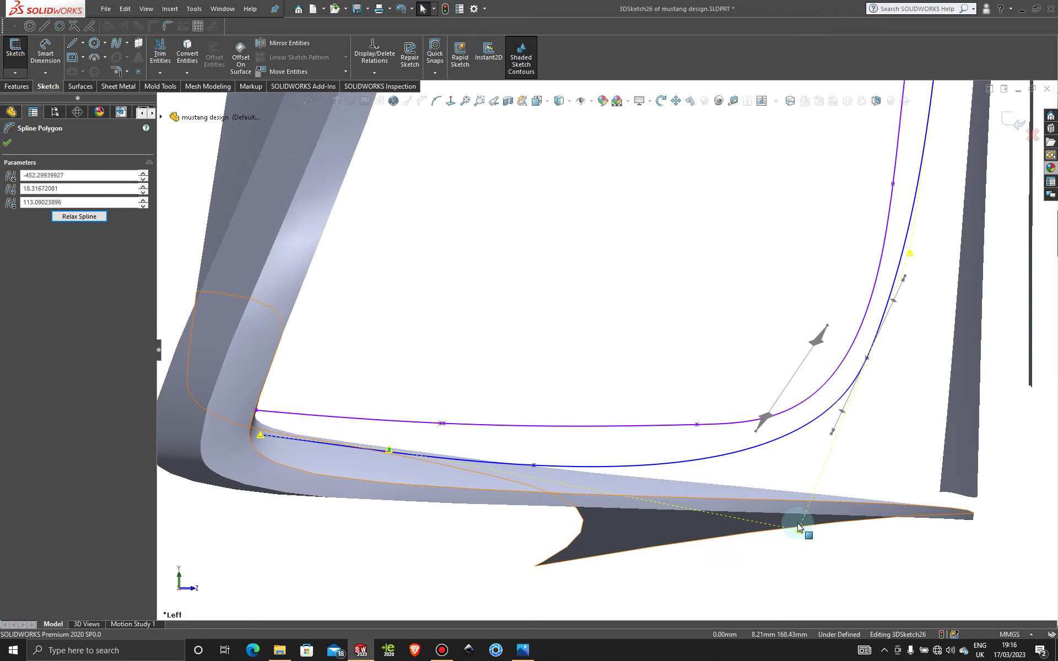
pyautogui.moveTo(798, 527); pyautogui.dragTo(840, 544)
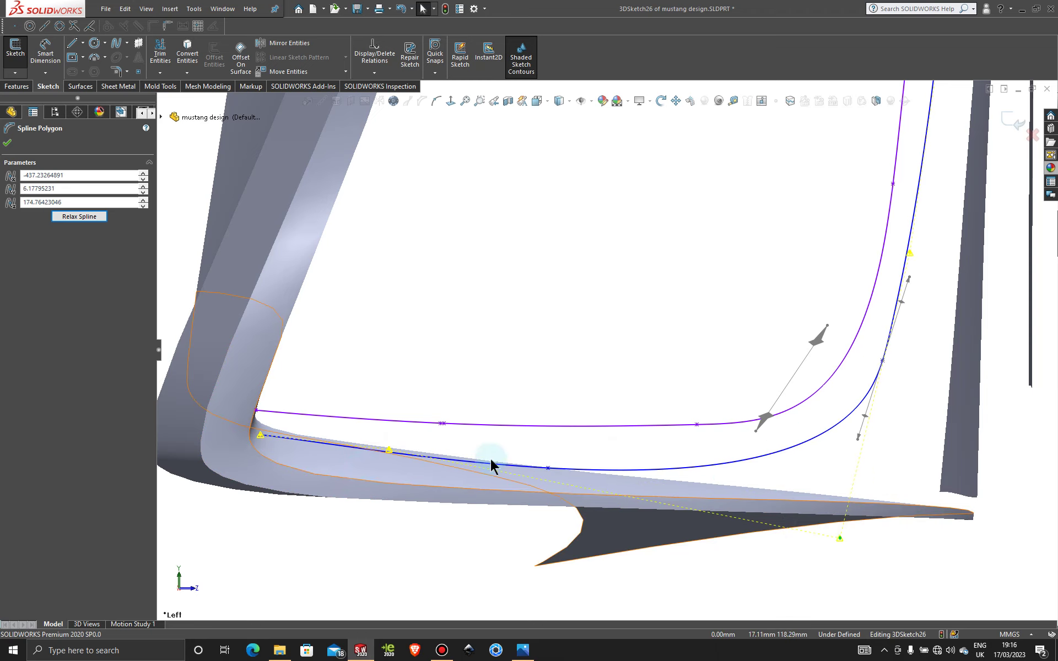
pyautogui.moveTo(910, 256); pyautogui.dragTo(896, 316)
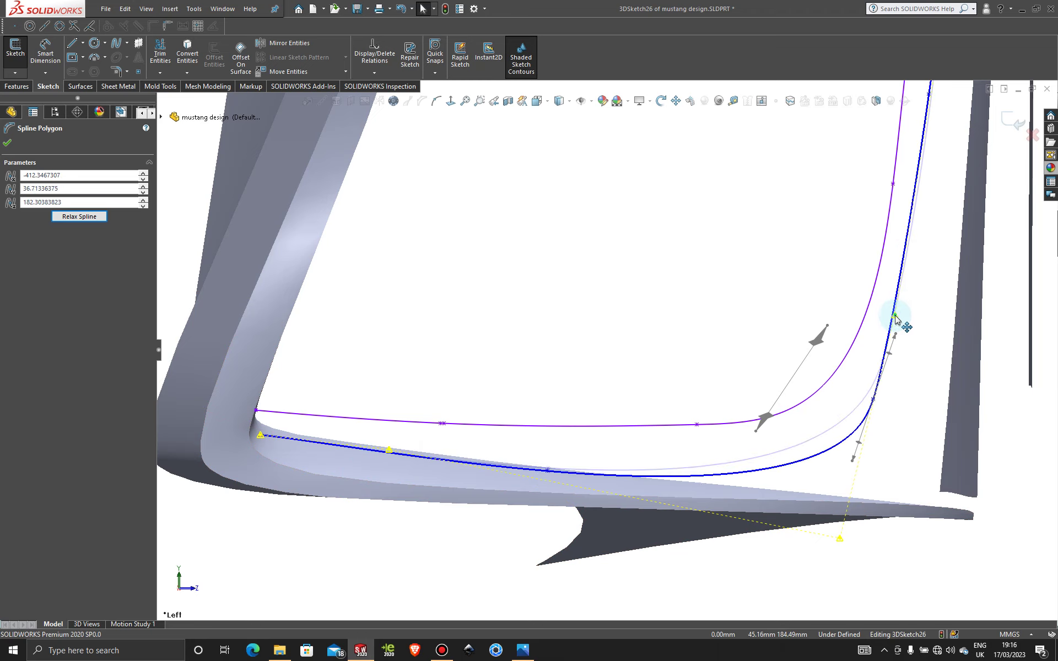
pyautogui.moveTo(843, 542); pyautogui.dragTo(847, 497)
pyautogui.moveTo(893, 312)
pyautogui.mouseDown()
pyautogui.moveTo(897, 352)
pyautogui.moveTo(888, 368)
pyautogui.moveTo(905, 321)
pyautogui.mouseUp()
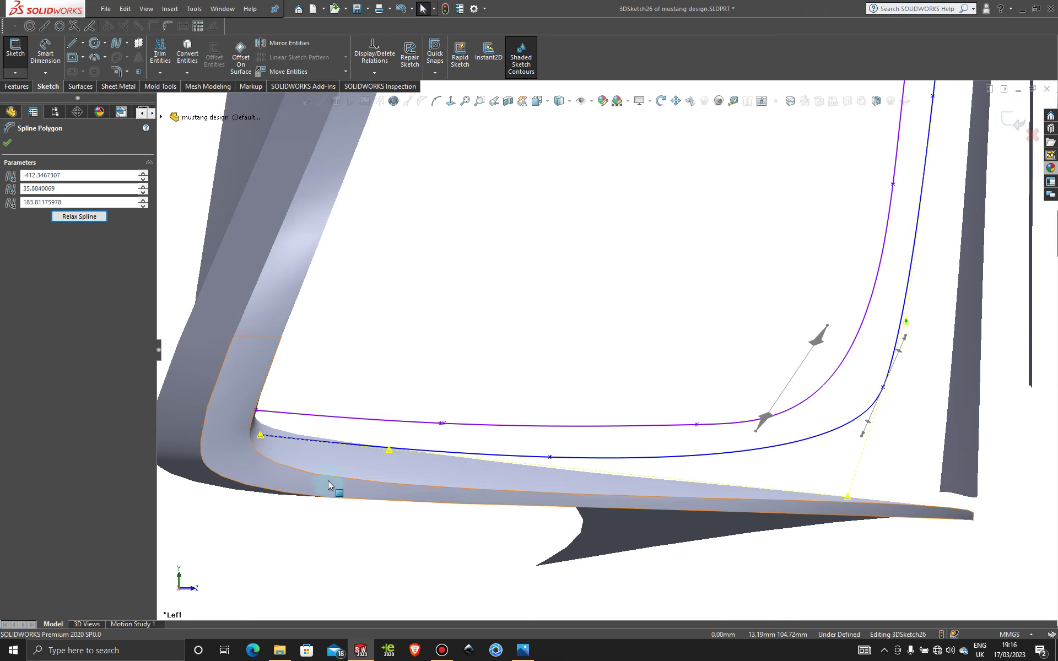
pyautogui.moveTo(386, 452); pyautogui.dragTo(405, 447)
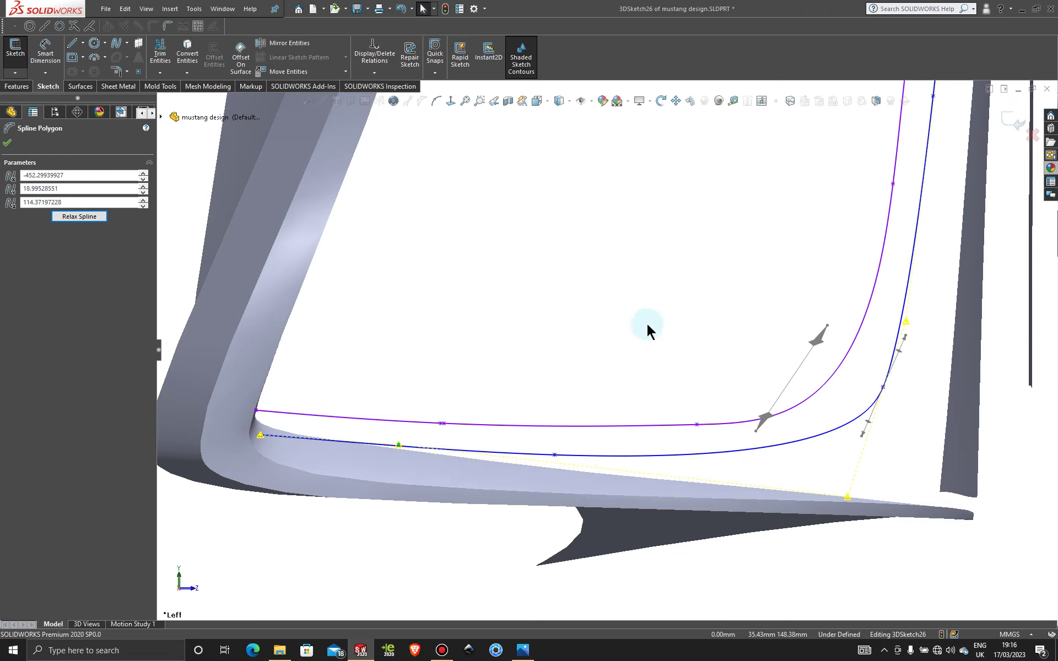
# - Adjust the new spline's upper end in the left view, with its endpoint at about Z 192 and the neighbouring control point at Y/Z 108/191
pyautogui.scroll(5, 646, 330)
pyautogui.scroll(-4, 721, 344)
pyautogui.moveTo(698, 308); pyautogui.dragTo(617, 289)
pyautogui.scroll(-5, 713, 225)
pyautogui.scroll(5, 632, 293)
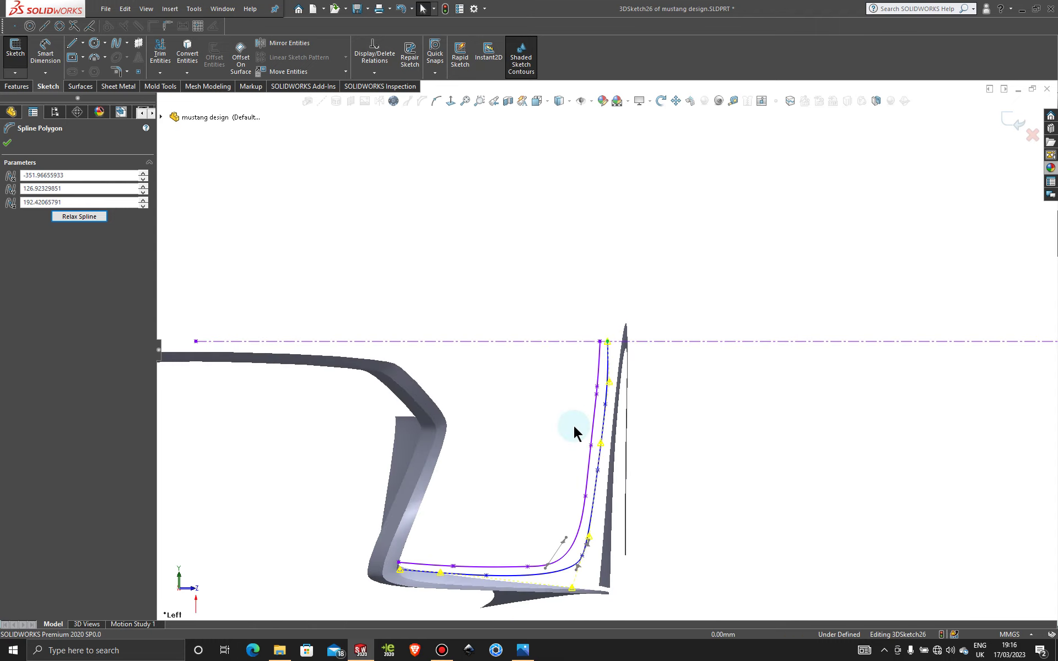
pyautogui.scroll(-4, 574, 432)
pyautogui.moveTo(642, 354); pyautogui.dragTo(660, 281)
pyautogui.scroll(-3, 620, 295)
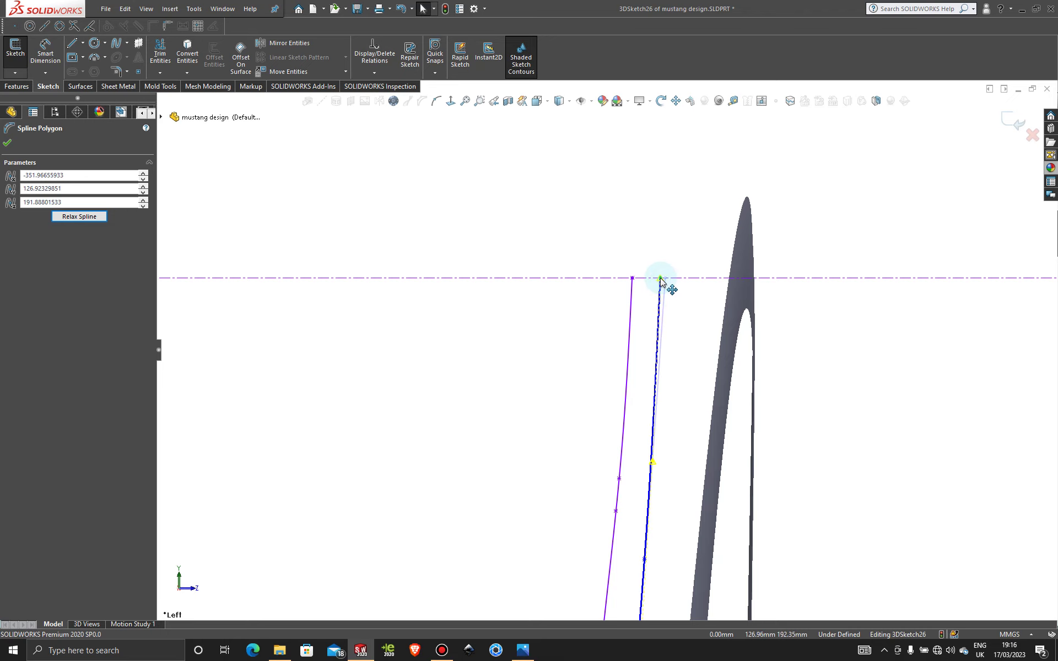
pyautogui.click(653, 464)
pyautogui.scroll(5, 650, 454)
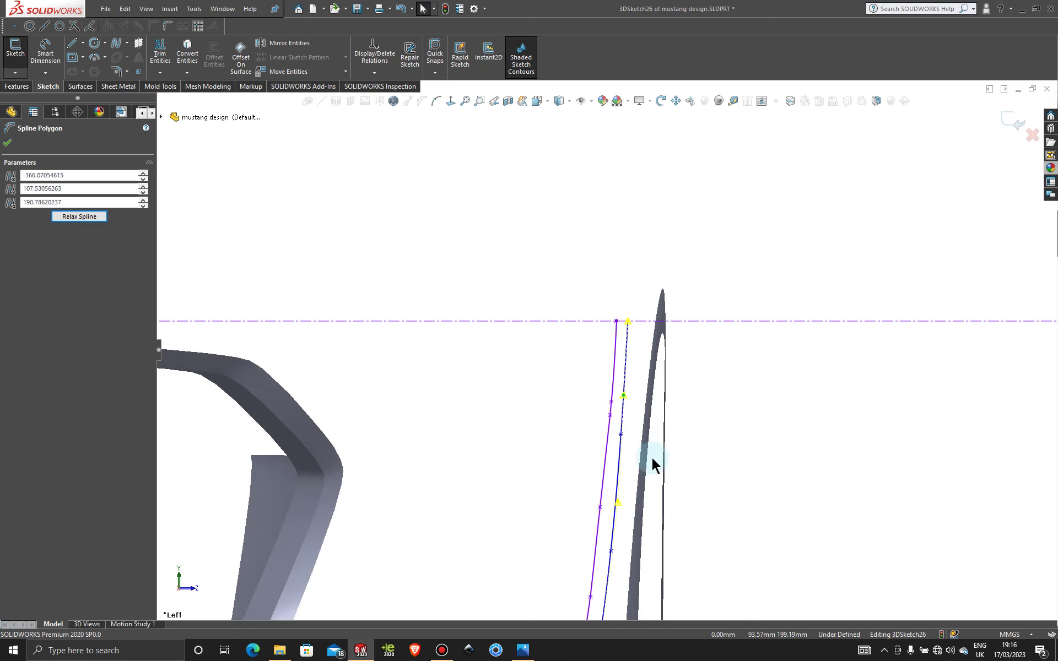
# - Pull the new spline's middle and lower control points closer to the purple spline, with the lower ones at about Y/Z 36/183 and 11/168
pyautogui.scroll(-3, 577, 446)
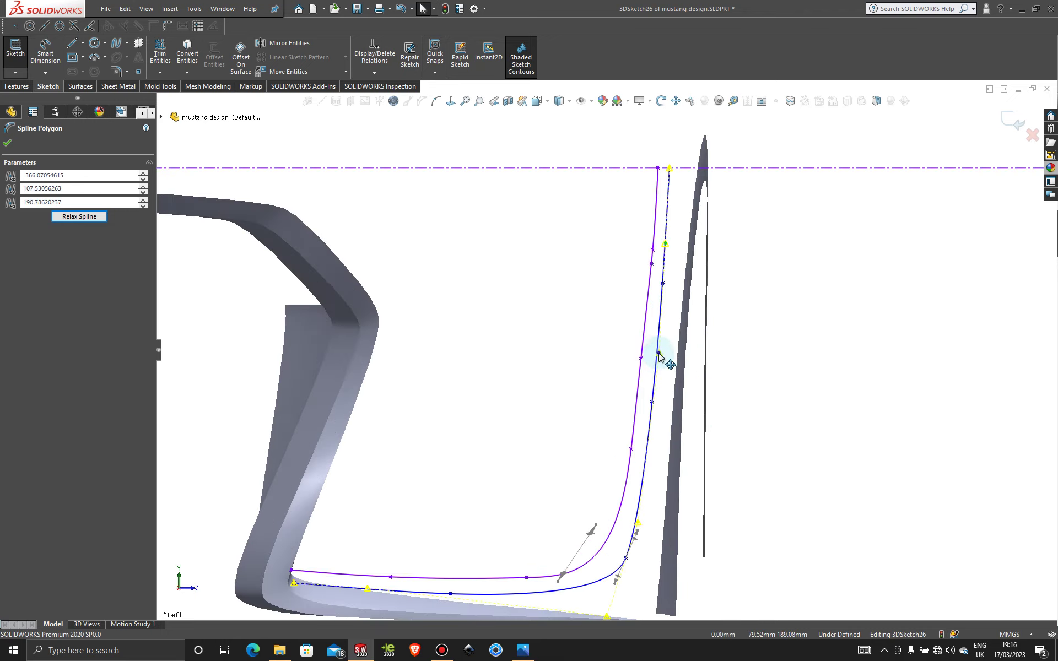
pyautogui.moveTo(661, 356); pyautogui.dragTo(653, 355)
pyautogui.click(638, 524)
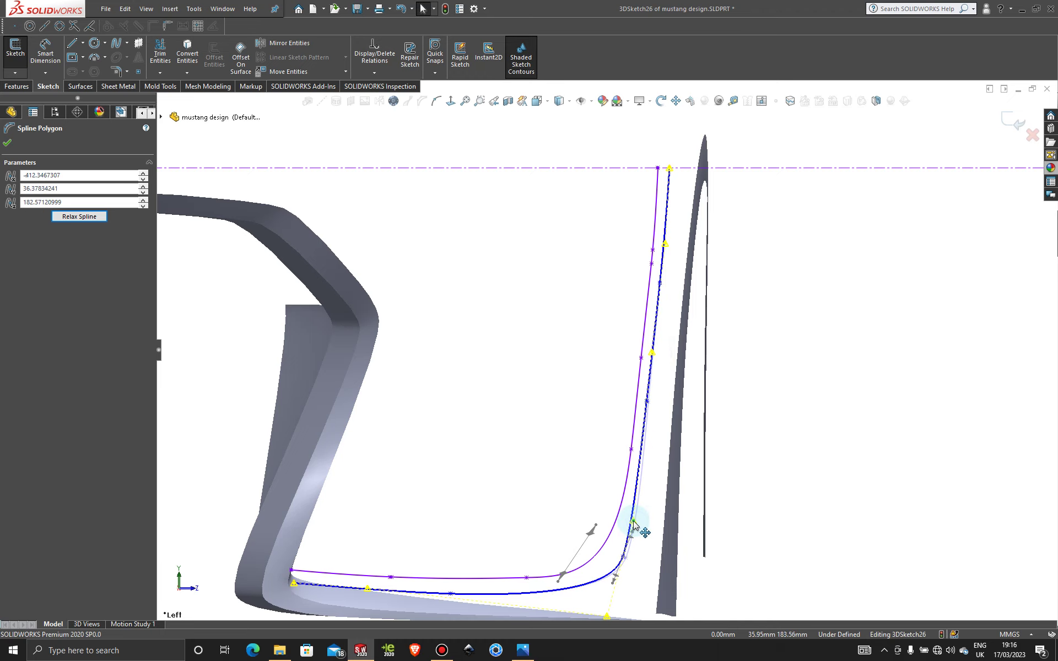
pyautogui.scroll(2, 633, 584)
pyautogui.moveTo(607, 536); pyautogui.dragTo(593, 537)
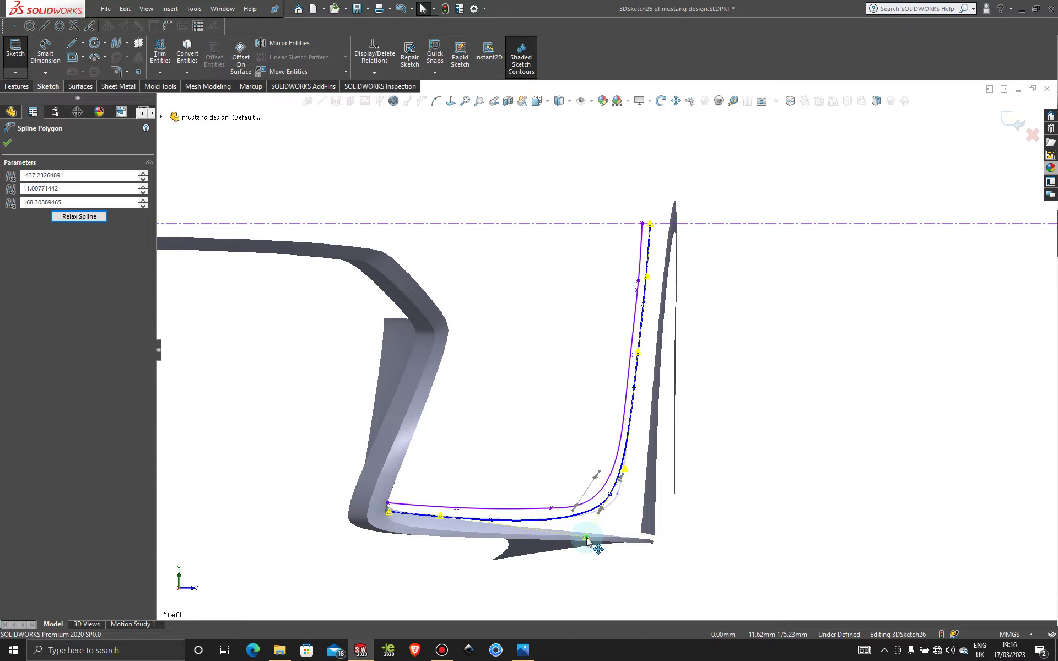
# - Bow the new spline's upper run along the purple spline in the front view, with a control point at about X/Y -397/88
pyautogui.moveTo(661, 432)
pyautogui.mouseDown(button='middle')
pyautogui.moveTo(585, 402)
pyautogui.moveTo(465, 378)
pyautogui.moveTo(430, 388)
pyautogui.moveTo(507, 401)
pyautogui.moveTo(485, 413)
pyautogui.mouseUp(button='middle')
pyautogui.press('space')
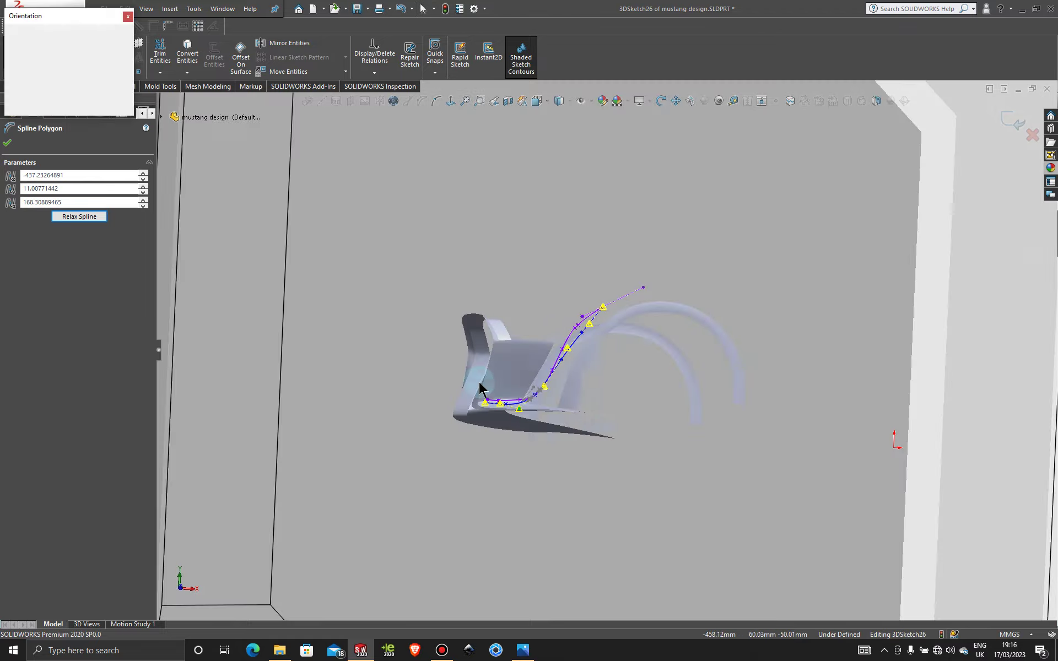
pyautogui.scroll(-10, 480, 416)
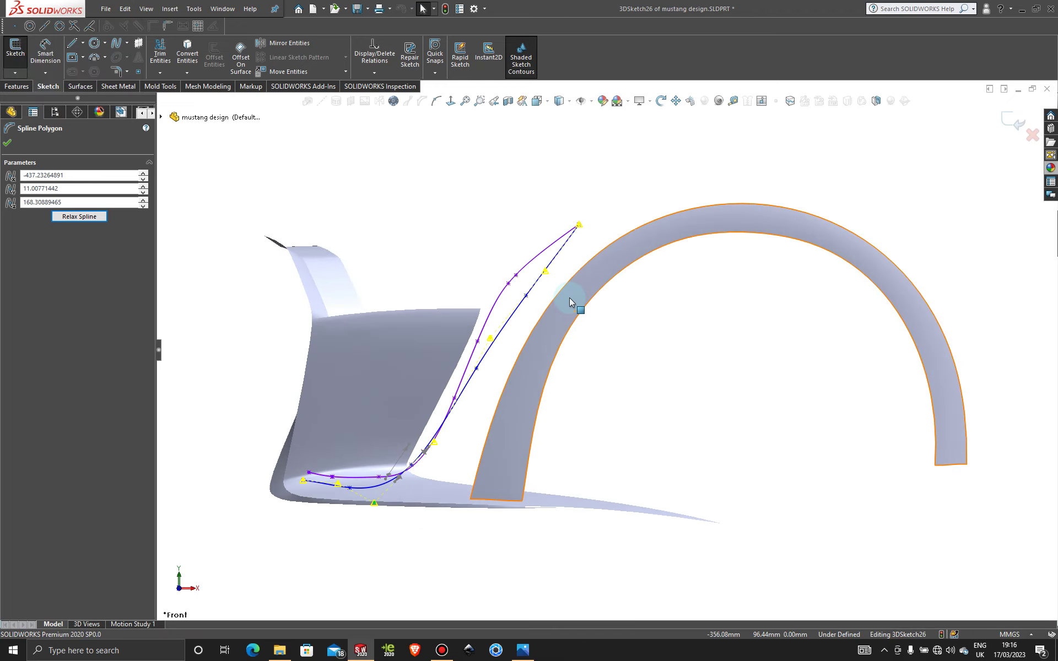
pyautogui.moveTo(529, 256); pyautogui.dragTo(500, 218)
pyautogui.moveTo(409, 404); pyautogui.dragTo(371, 360)
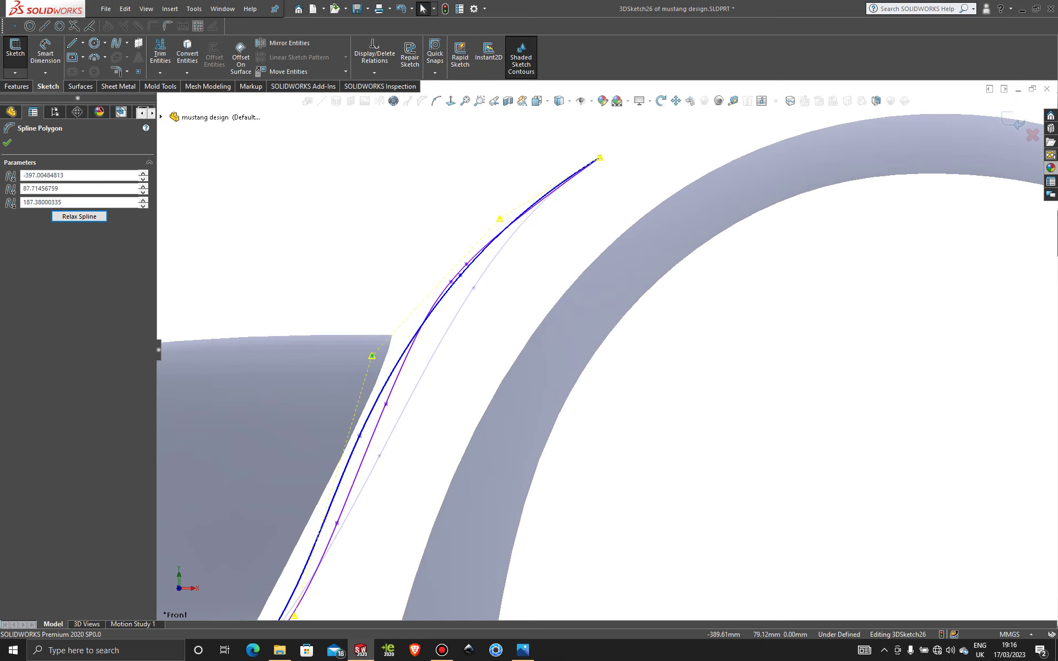
# - Refine the new spline against the purple spline in the front view, with control points at about X/Y -393/94, -410/34 and -437/14
pyautogui.scroll(5, 411, 411)
pyautogui.moveTo(463, 489)
pyautogui.mouseDown()
pyautogui.moveTo(476, 494)
pyautogui.moveTo(462, 486)
pyautogui.mouseUp()
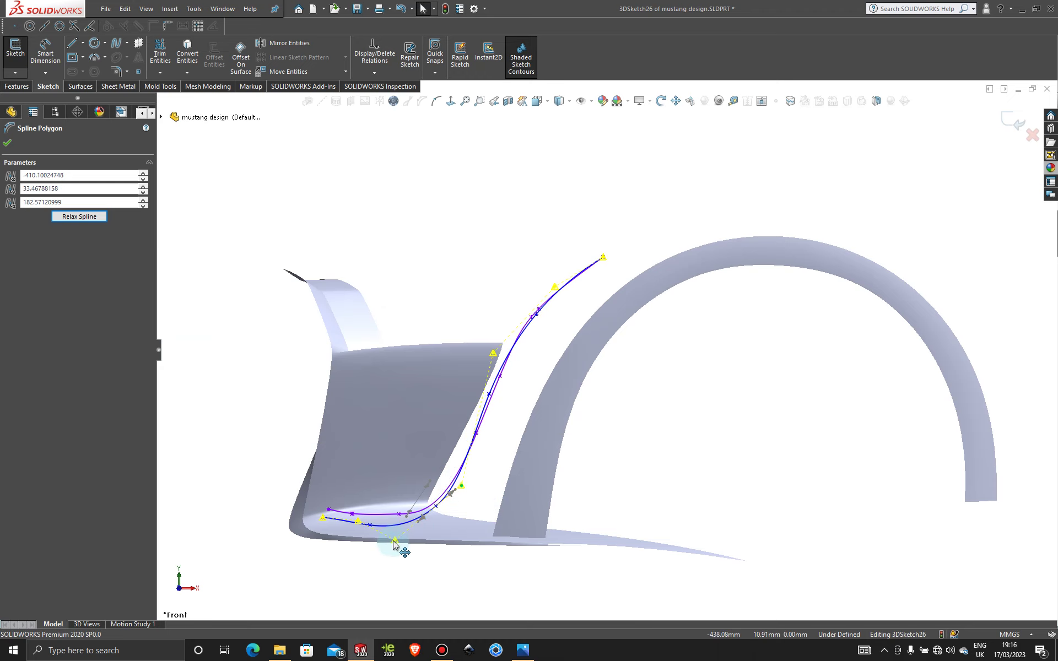
pyautogui.moveTo(392, 541); pyautogui.dragTo(396, 534)
pyautogui.scroll(-2, 473, 391)
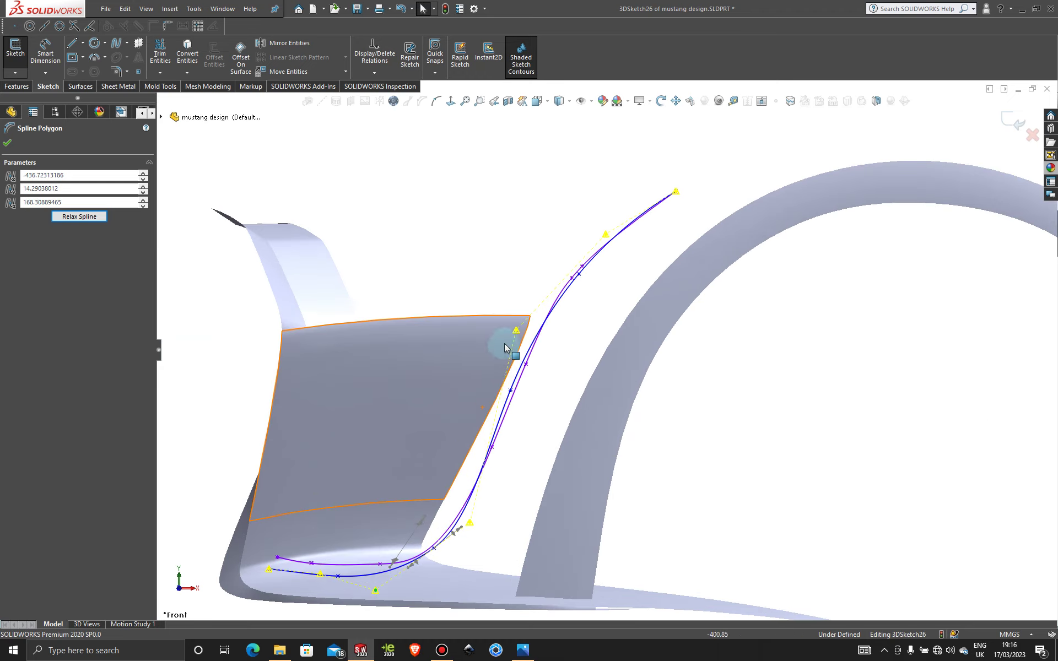
pyautogui.moveTo(518, 330); pyautogui.dragTo(530, 313)
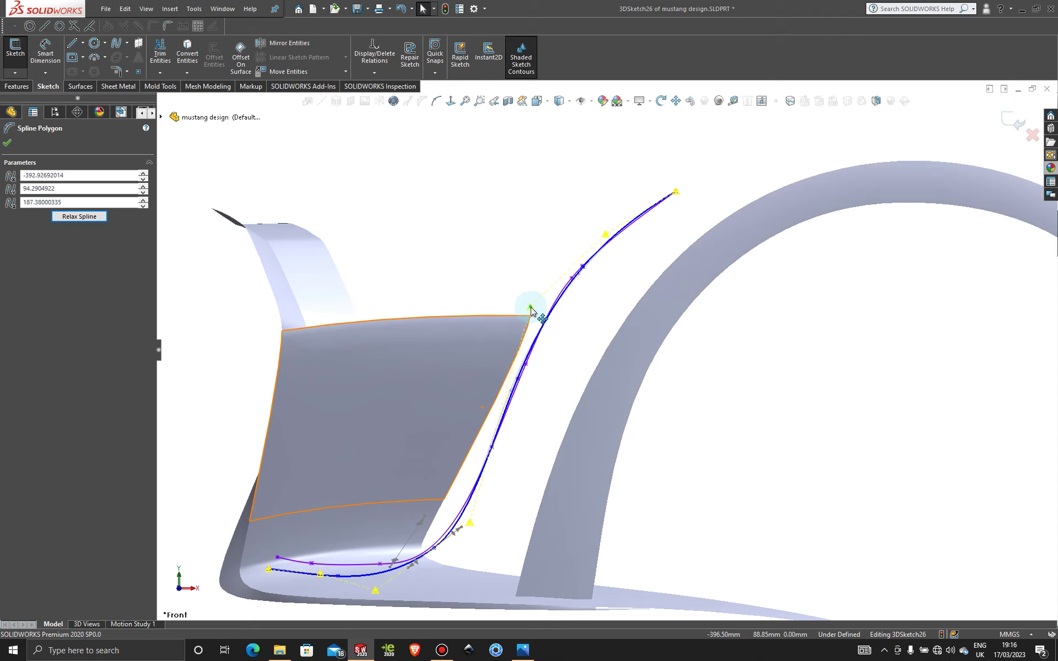
pyautogui.click(500, 550)
pyautogui.moveTo(477, 529); pyautogui.dragTo(480, 514)
pyautogui.press('f')
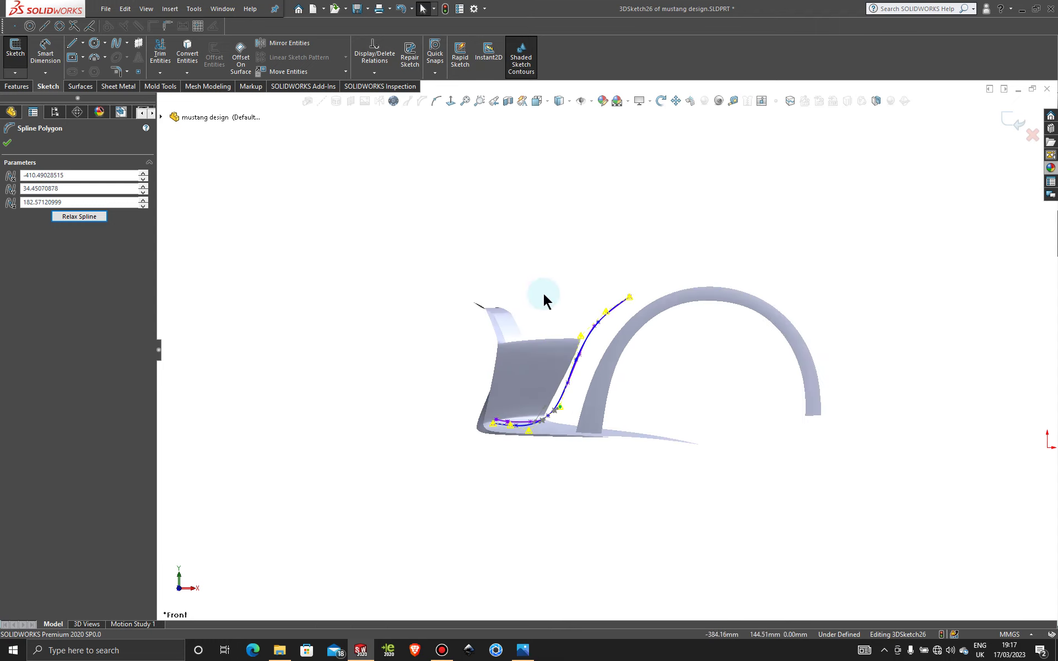
# - Move the control point nearest the new spline's rear end to about X/Z -459/118 in the top view
pyautogui.moveTo(544, 301); pyautogui.dragTo(490, 412, button='middle')
pyautogui.press('space')
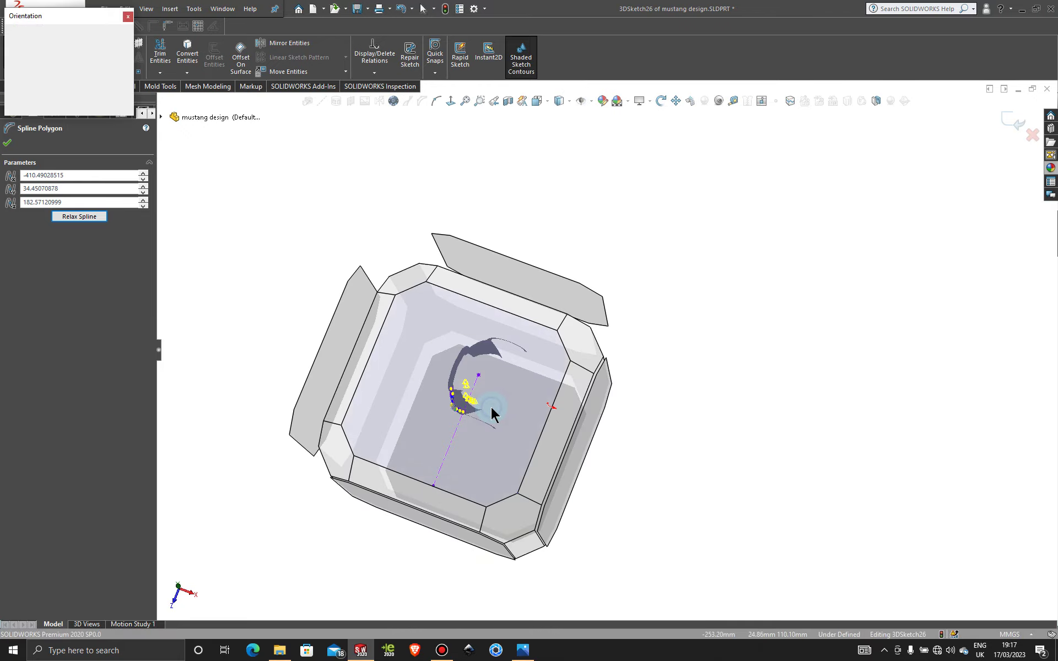
pyautogui.hotkey('ctrl', '5')
pyautogui.scroll(-5, 543, 314)
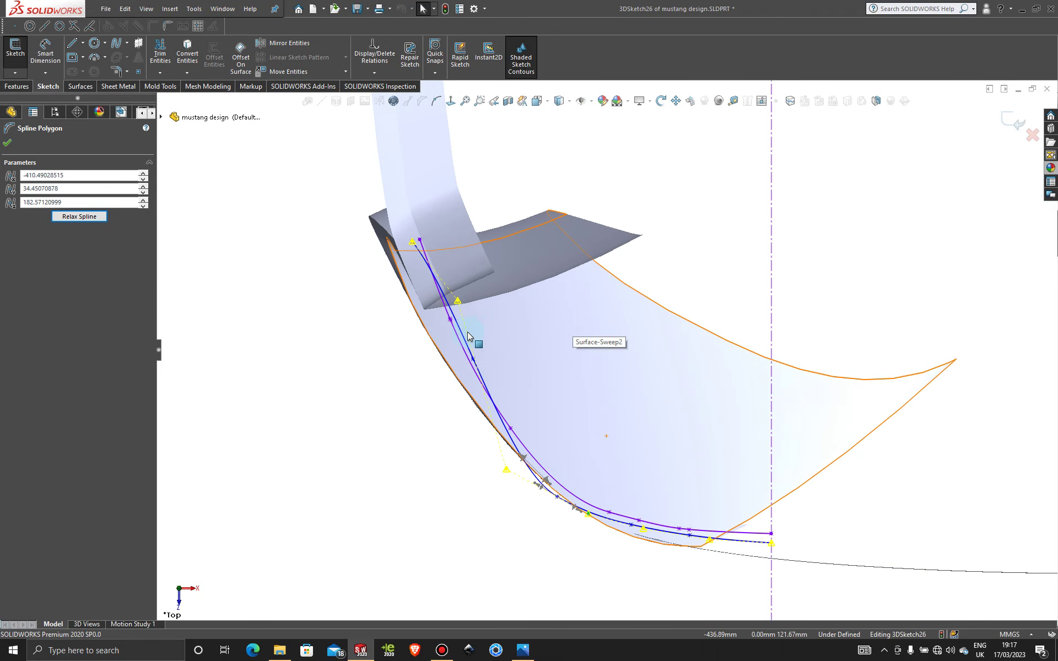
pyautogui.scroll(-2, 484, 308)
pyautogui.moveTo(454, 299); pyautogui.dragTo(439, 319)
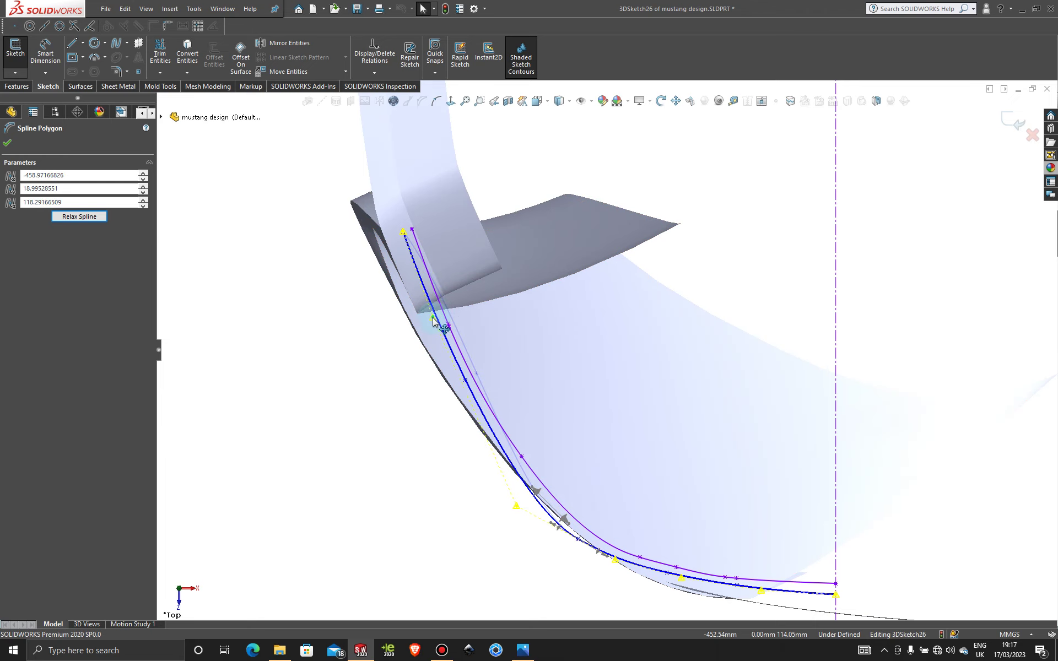
pyautogui.scroll(-2, 498, 487)
pyautogui.scroll(4, 554, 499)
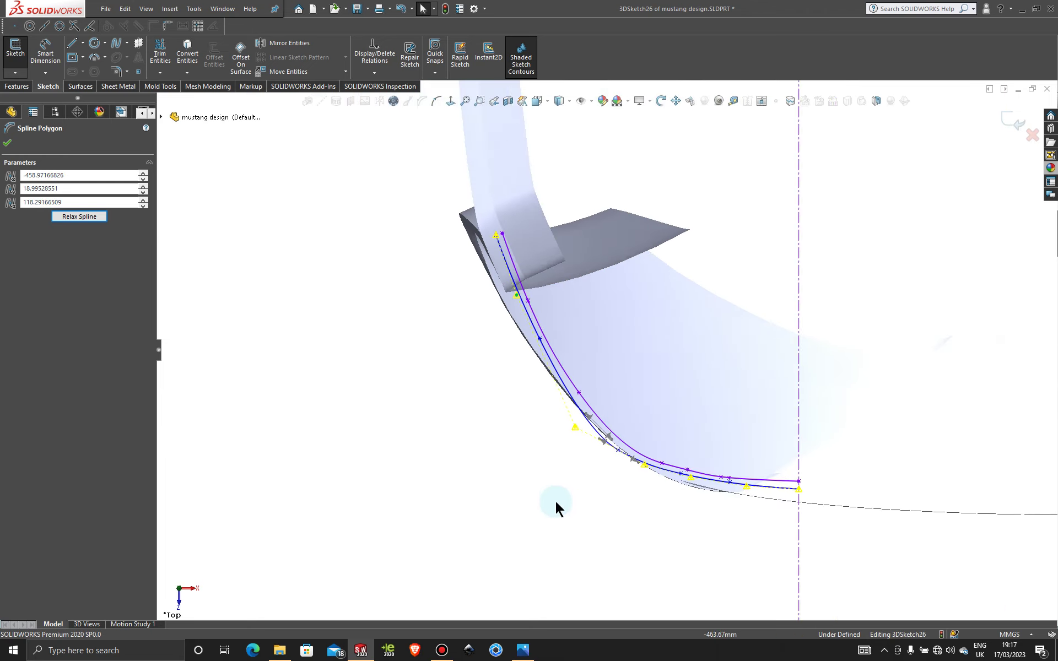
# - Smooth the new spline's bend in the top view by moving two control points to about X/Z -446/150 and -413/182
pyautogui.scroll(-2, 550, 489)
pyautogui.scroll(-2, 518, 514)
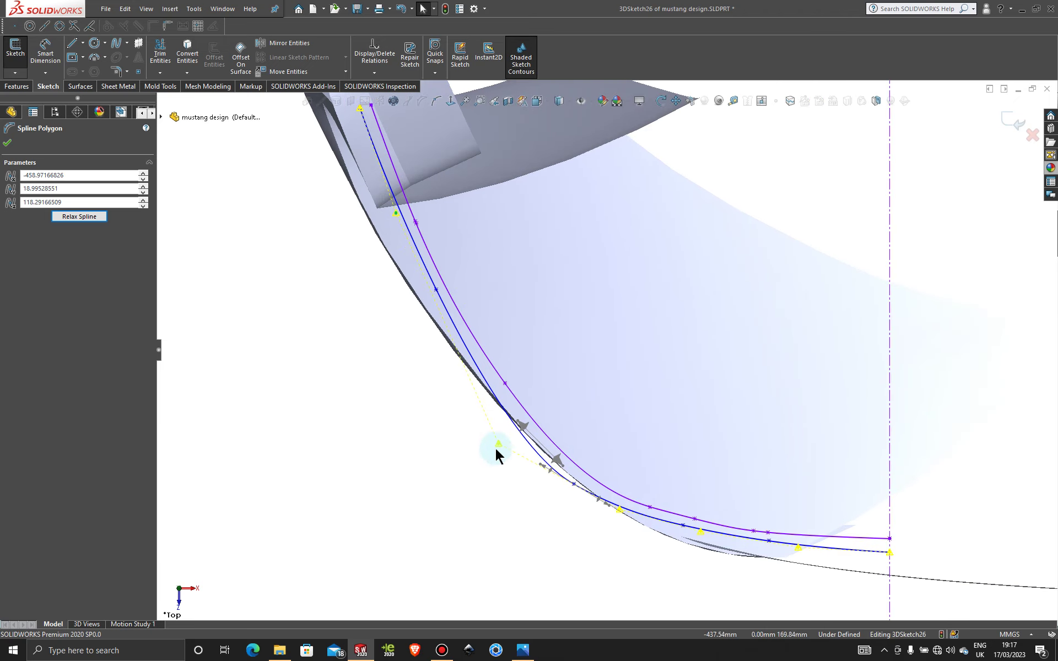
pyautogui.moveTo(499, 447); pyautogui.dragTo(455, 360)
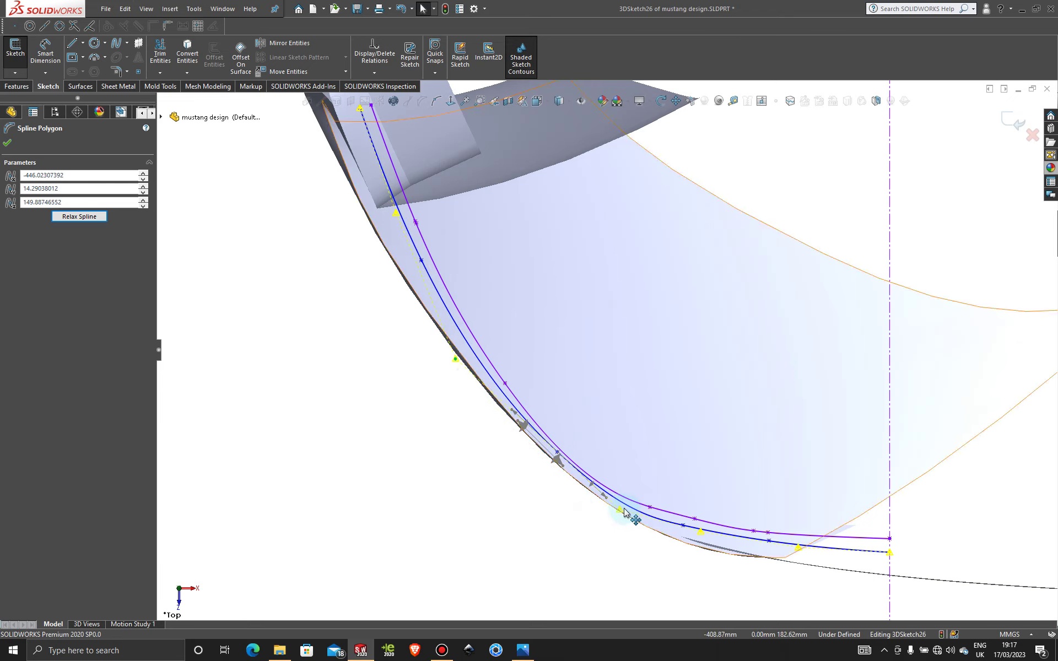
pyautogui.moveTo(619, 508)
pyautogui.mouseDown()
pyautogui.moveTo(589, 487)
pyautogui.moveTo(610, 509)
pyautogui.mouseUp()
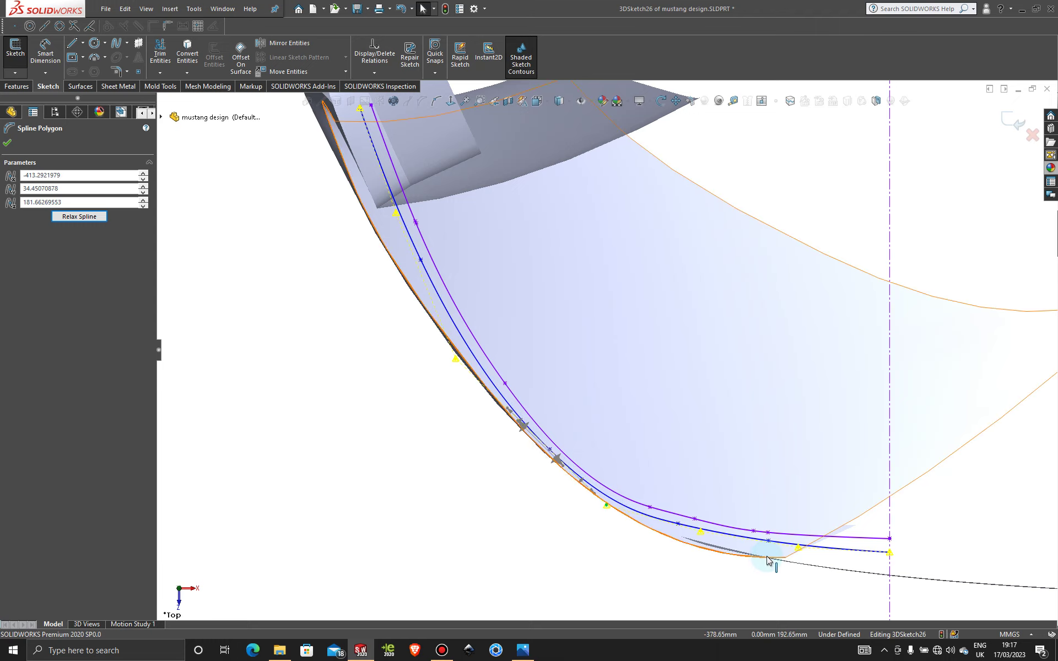
# - Realign the new spline's lower bend with the purple spline in the front view, with control points at about X/Y -407/41 and -428/16
pyautogui.moveTo(767, 562); pyautogui.dragTo(539, 214, button='middle')
pyautogui.scroll(-3, 538, 216)
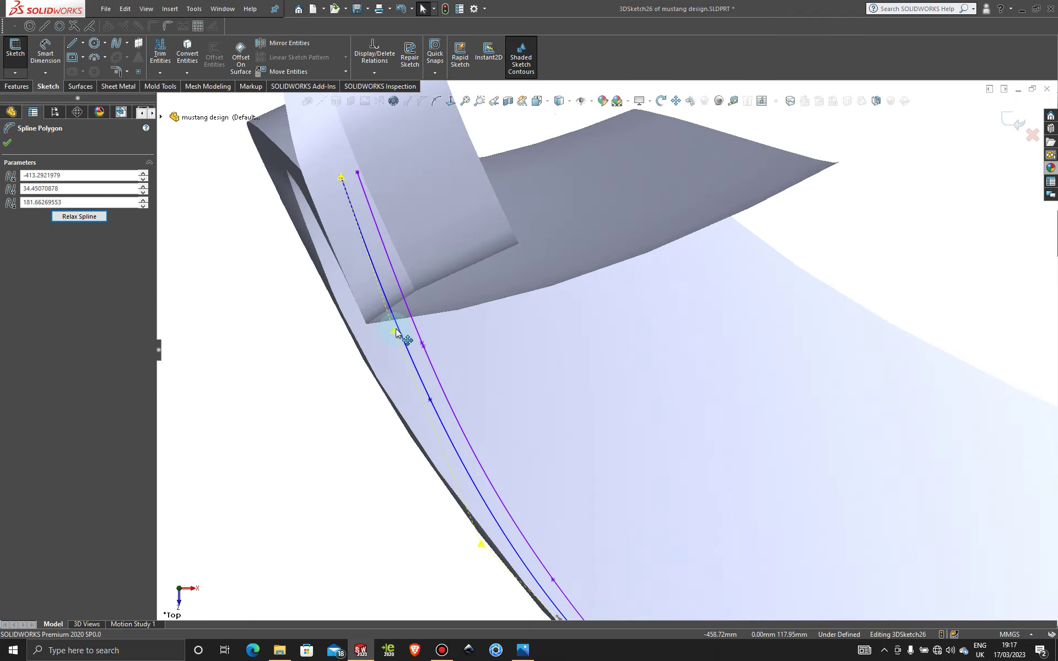
pyautogui.scroll(5, 673, 436)
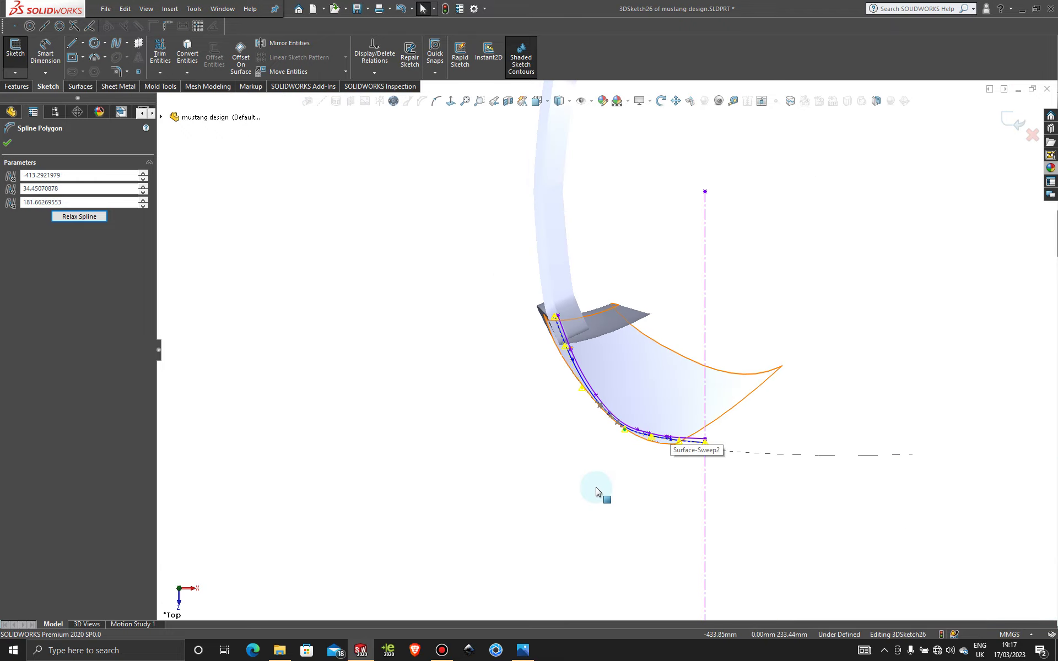
pyautogui.press('space')
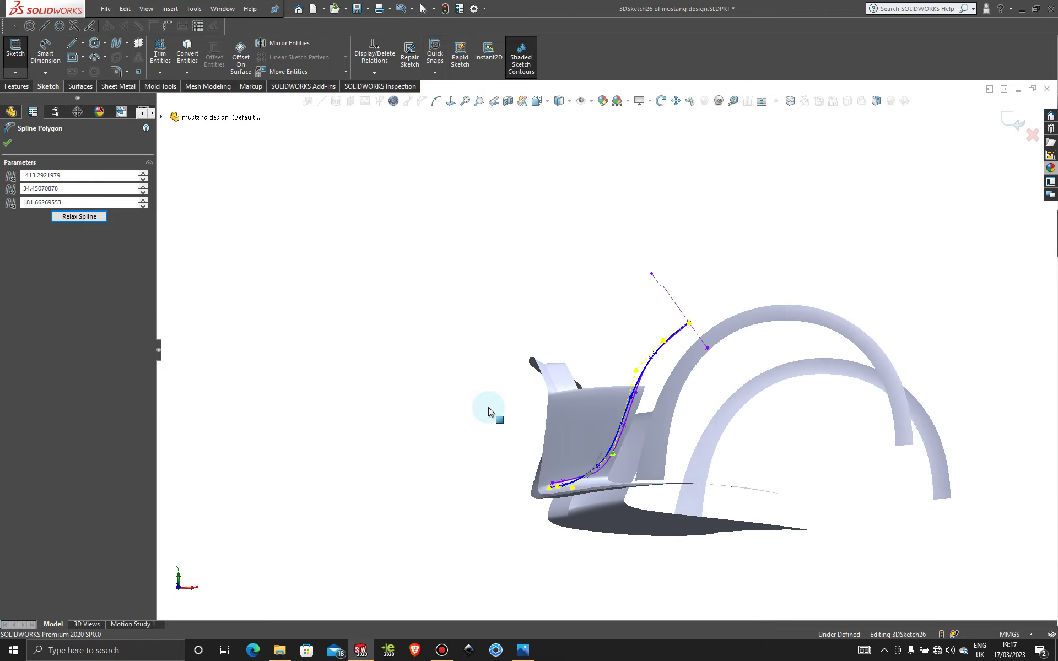
pyautogui.scroll(-5, 491, 413)
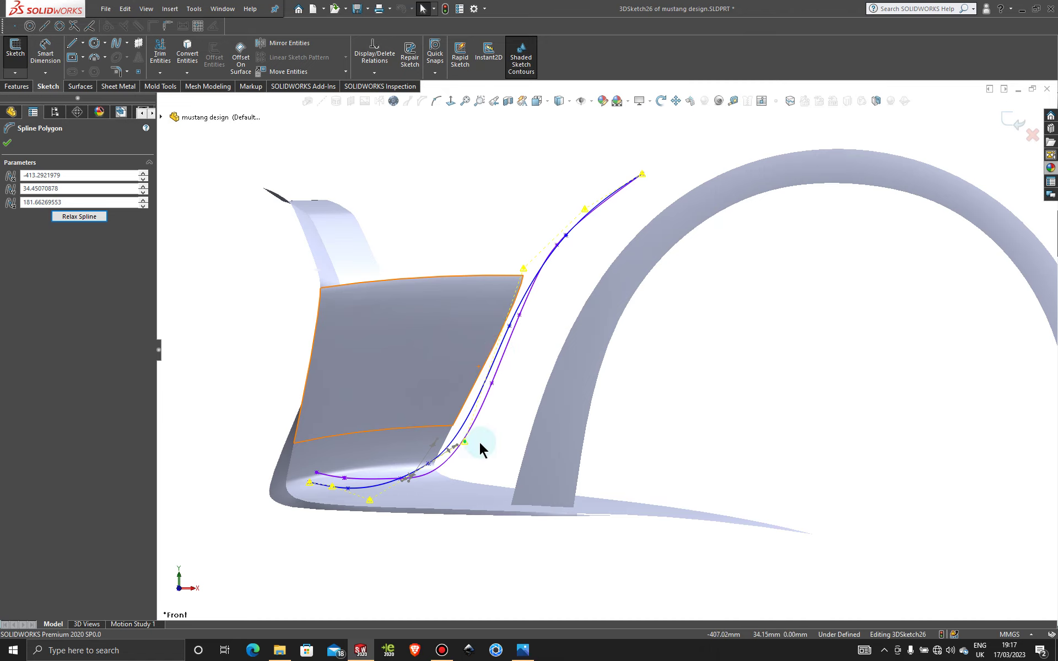
pyautogui.moveTo(464, 443); pyautogui.dragTo(478, 434)
pyautogui.moveTo(368, 502); pyautogui.dragTo(421, 495)
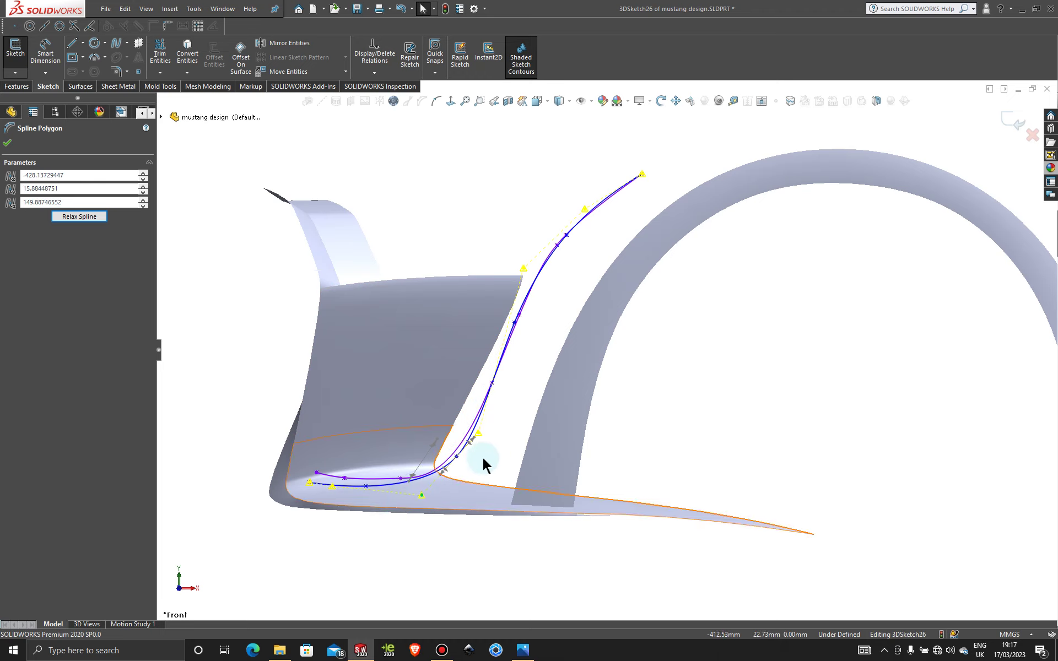
pyautogui.moveTo(486, 436)
pyautogui.mouseDown()
pyautogui.moveTo(483, 425)
pyautogui.moveTo(479, 436)
pyautogui.mouseUp()
# - Tighten the new spline's lower corner in the left view by moving its bottom control point to about Y/Z 13/176
pyautogui.moveTo(479, 437); pyautogui.dragTo(554, 417, button='middle')
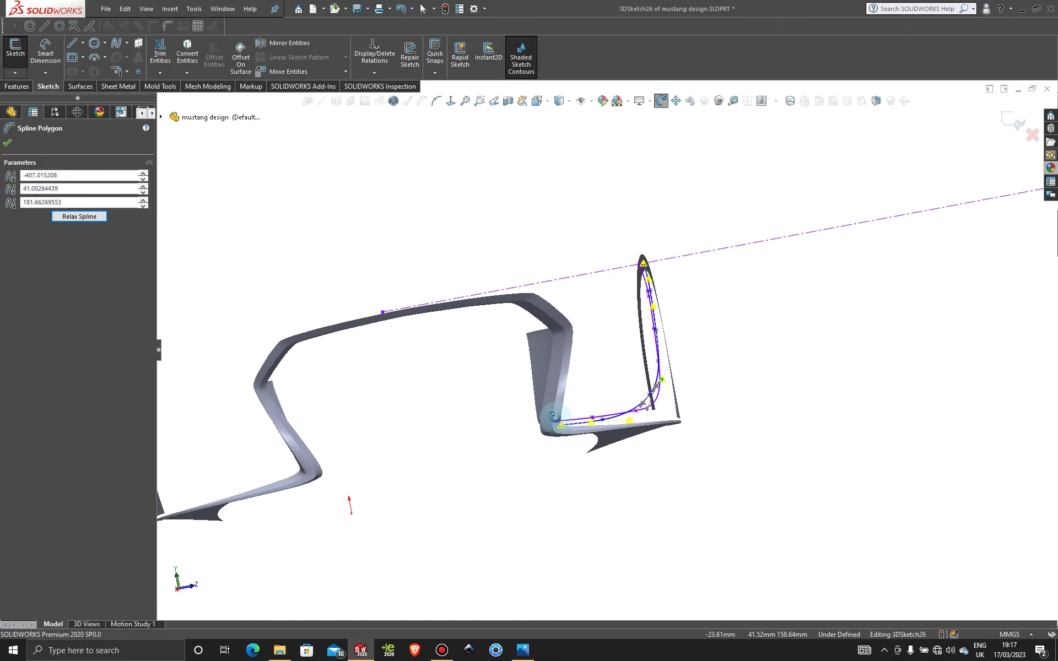
pyautogui.press('space')
pyautogui.click(505, 435)
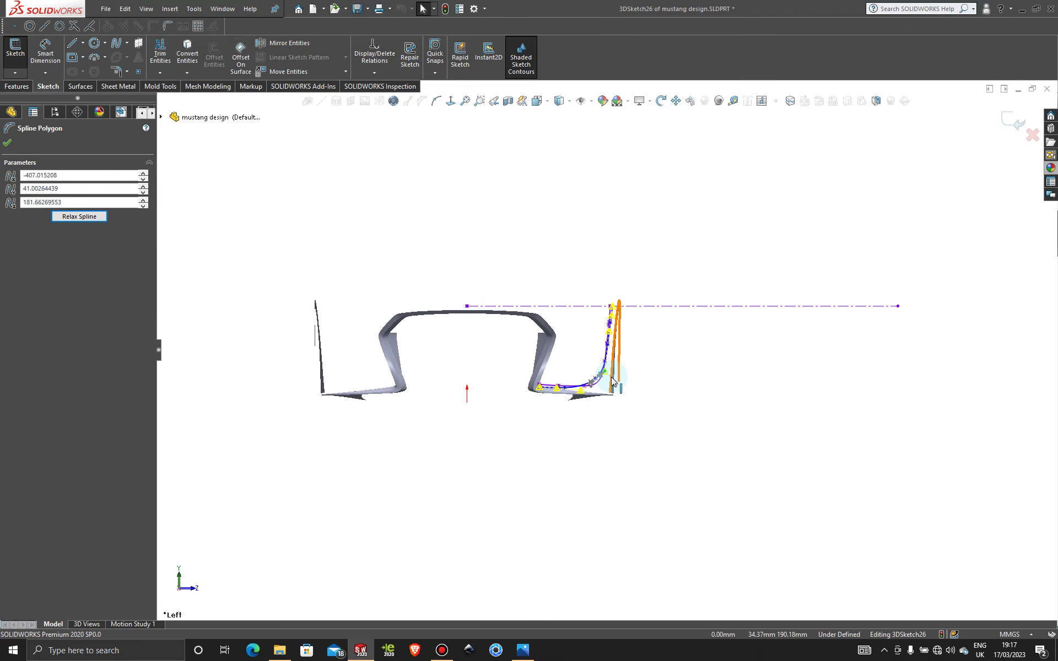
pyautogui.scroll(-6, 612, 378)
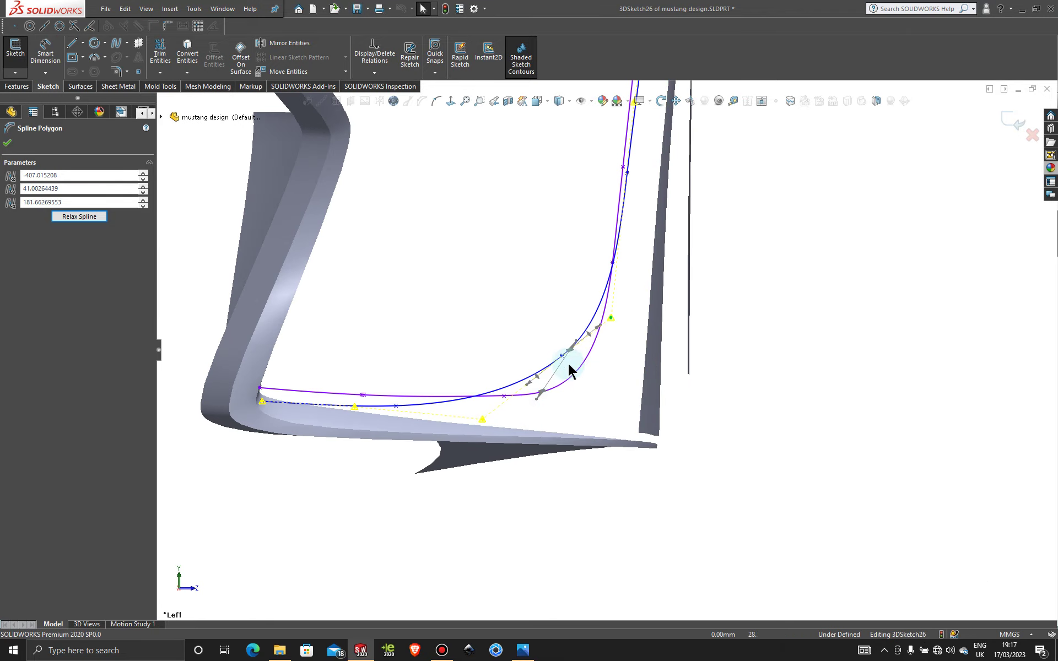
pyautogui.moveTo(481, 422); pyautogui.dragTo(561, 432)
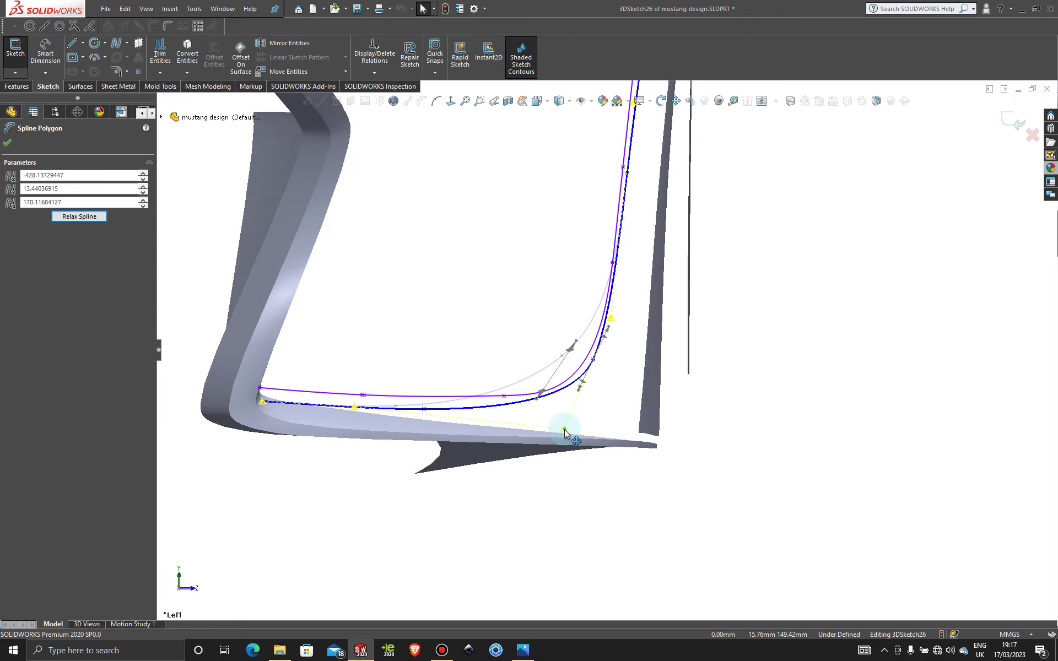
pyautogui.moveTo(565, 429); pyautogui.dragTo(588, 434)
pyautogui.moveTo(609, 349); pyautogui.dragTo(641, 208, button='middle')
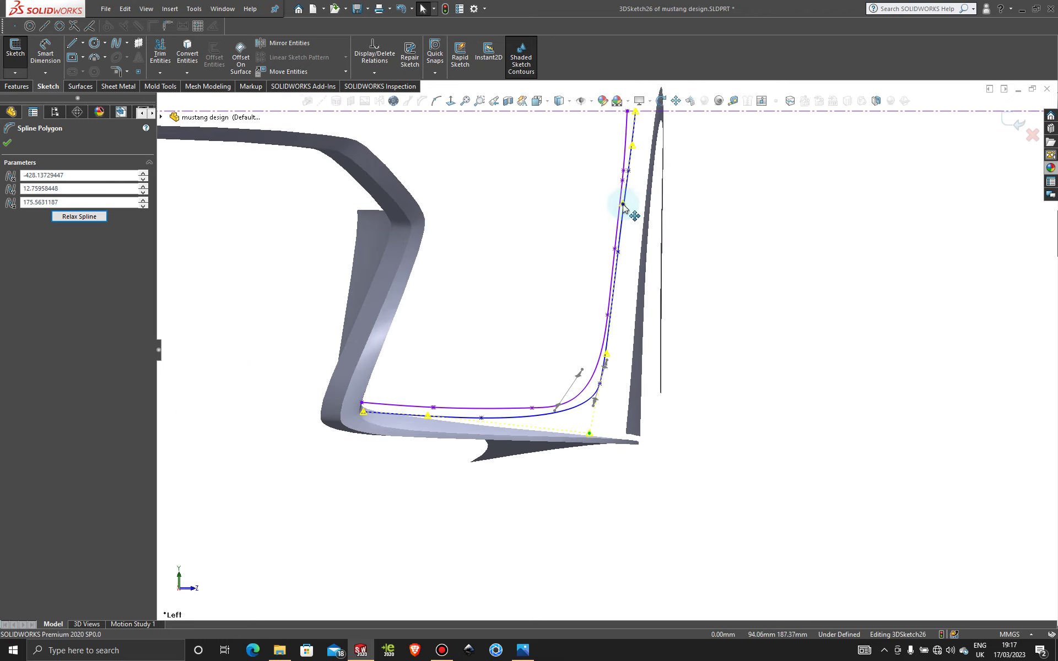
# - Straighten the new spline's upright section in the left view with control points at about Y/Z 94/190 and 41/185, then check the front view
pyautogui.moveTo(622, 205); pyautogui.dragTo(628, 204)
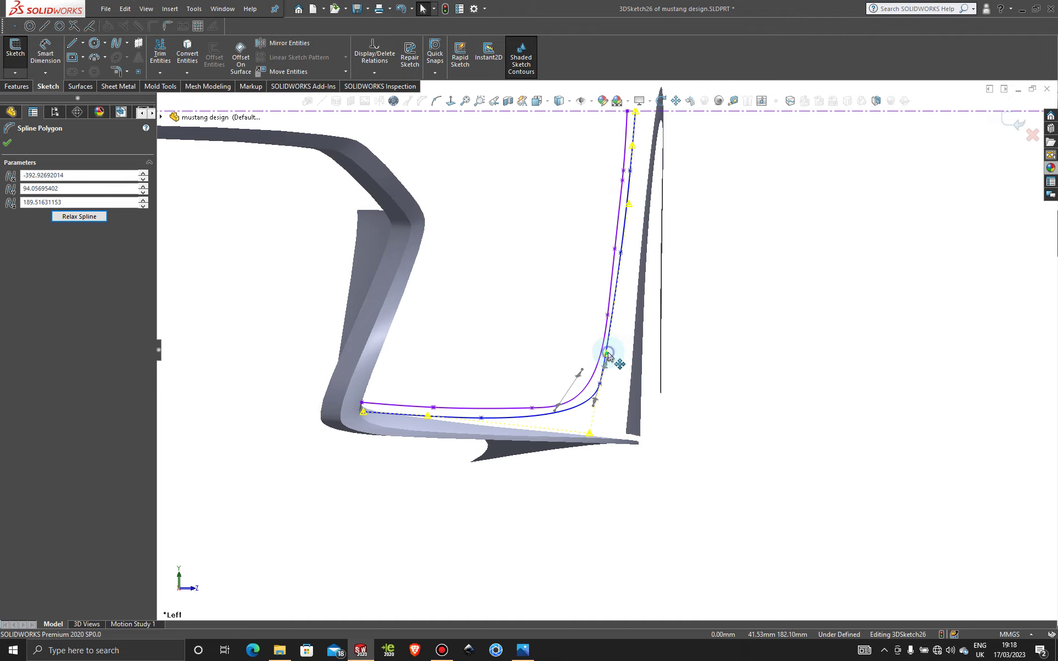
pyautogui.moveTo(607, 353); pyautogui.dragTo(616, 355)
pyautogui.moveTo(656, 359); pyautogui.dragTo(543, 344, button='middle')
pyautogui.press('space')
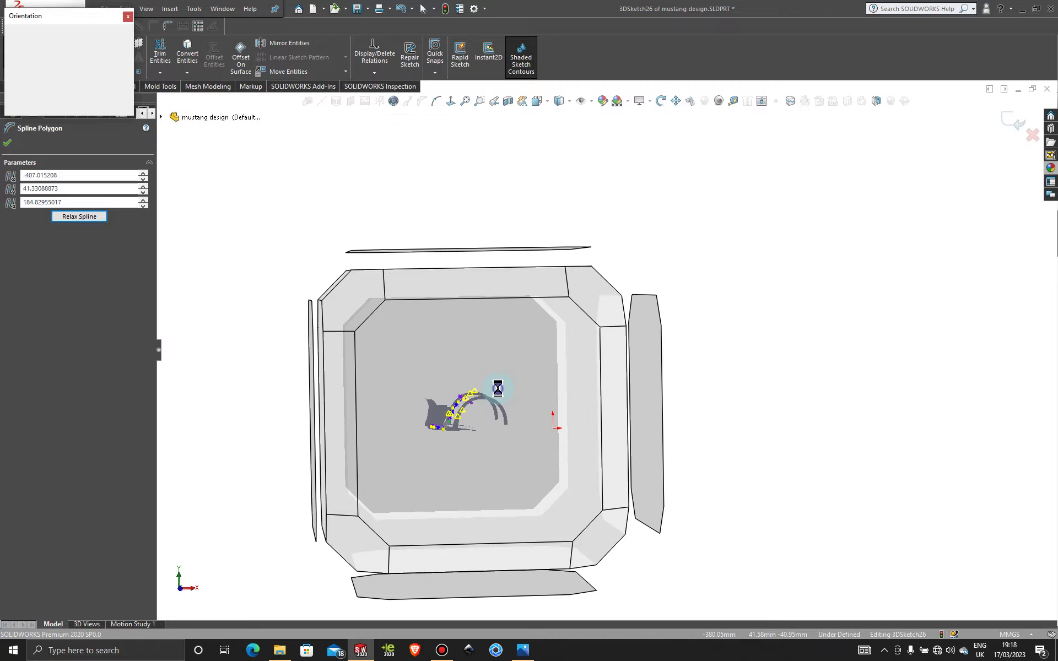
pyautogui.scroll(3, 497, 386)
pyautogui.scroll(3, 496, 380)
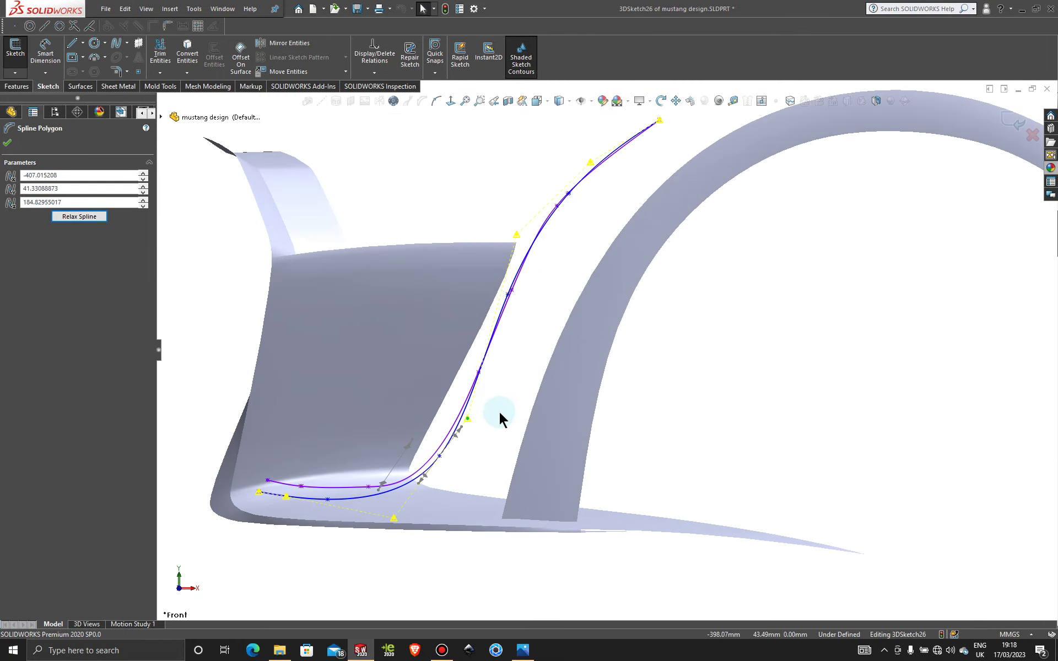
pyautogui.scroll(-2, 498, 409)
pyautogui.moveTo(458, 432); pyautogui.dragTo(494, 569, button='middle')
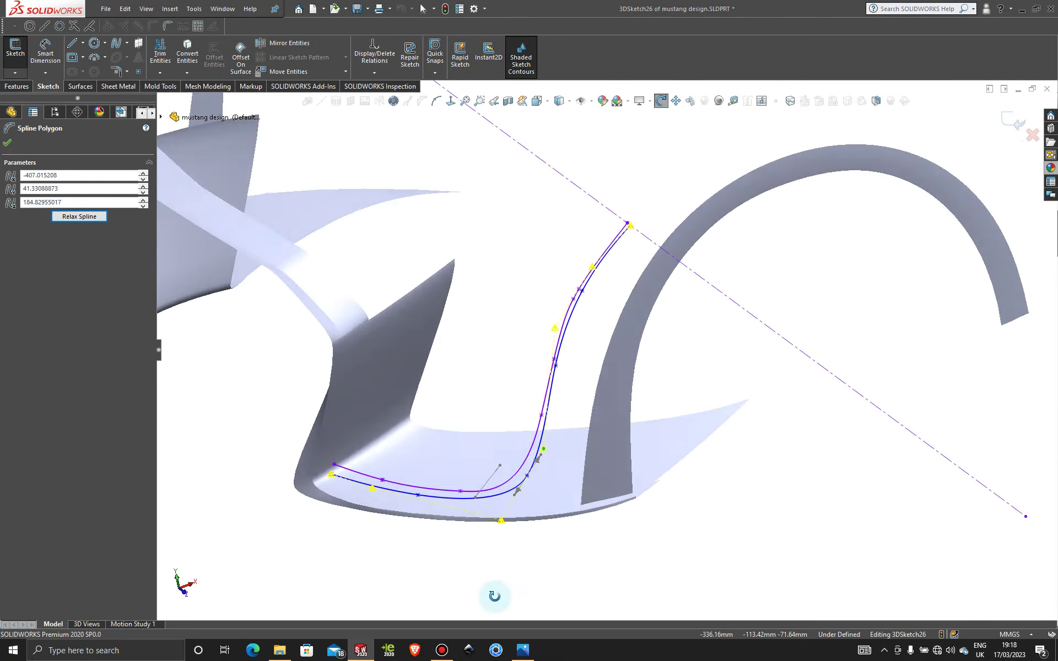
# - Smooth the new spline's bend in the top view, moving its bottom control point to about Z 158 and an upper one to X/Z -393/189
pyautogui.press('space')
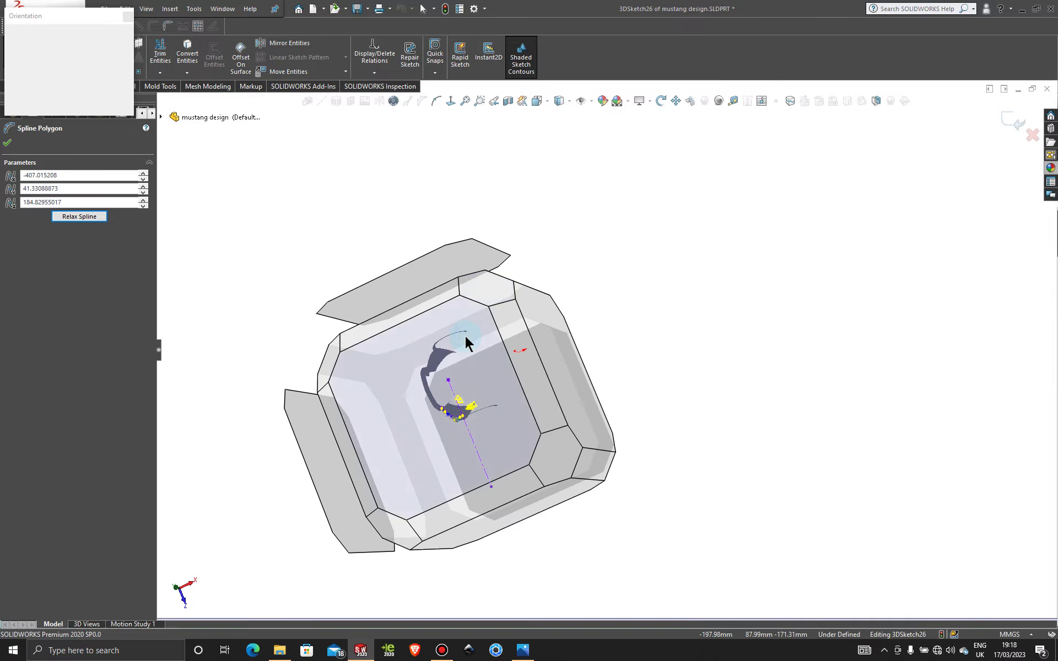
pyautogui.click(465, 334)
pyautogui.scroll(-6, 524, 318)
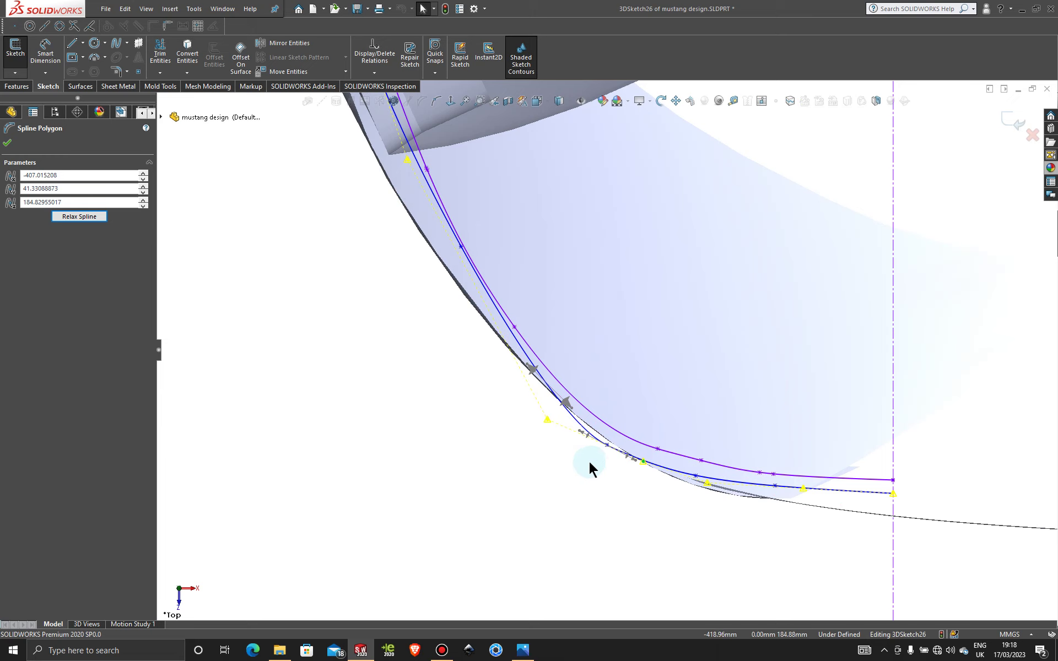
pyautogui.scroll(-2, 589, 460)
pyautogui.moveTo(532, 392)
pyautogui.mouseDown()
pyautogui.moveTo(546, 384)
pyautogui.moveTo(520, 390)
pyautogui.mouseUp()
pyautogui.moveTo(668, 452)
pyautogui.mouseDown()
pyautogui.moveTo(750, 464)
pyautogui.moveTo(746, 477)
pyautogui.moveTo(682, 448)
pyautogui.moveTo(695, 428)
pyautogui.moveTo(678, 456)
pyautogui.moveTo(699, 439)
pyautogui.moveTo(665, 440)
pyautogui.mouseUp()
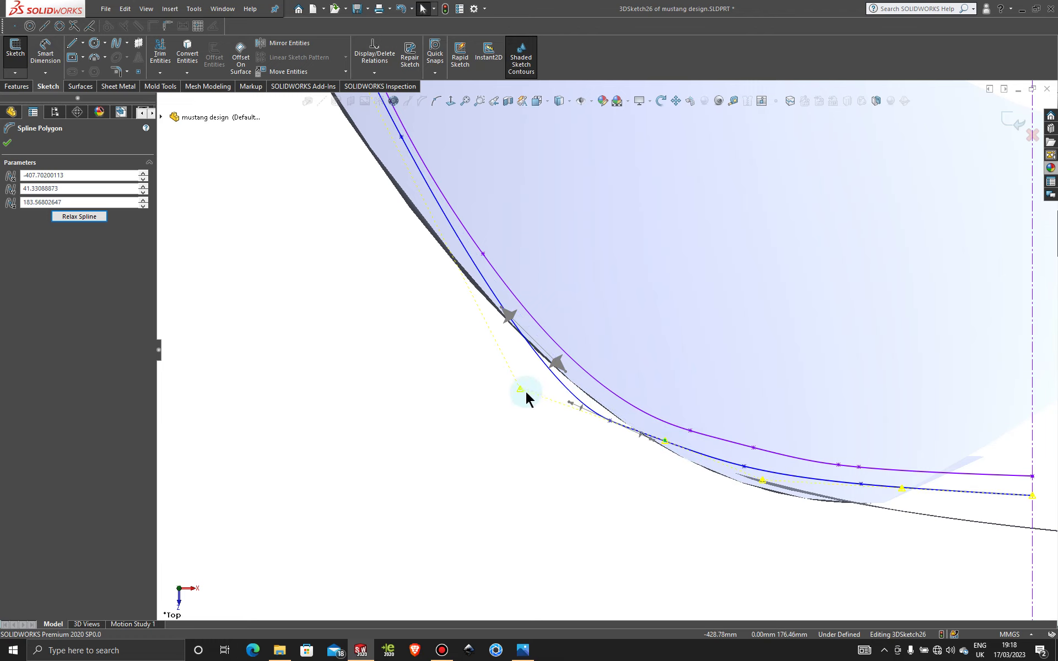
pyautogui.moveTo(525, 393); pyautogui.dragTo(442, 272)
pyautogui.moveTo(665, 443); pyautogui.dragTo(647, 433)
pyautogui.click(763, 481)
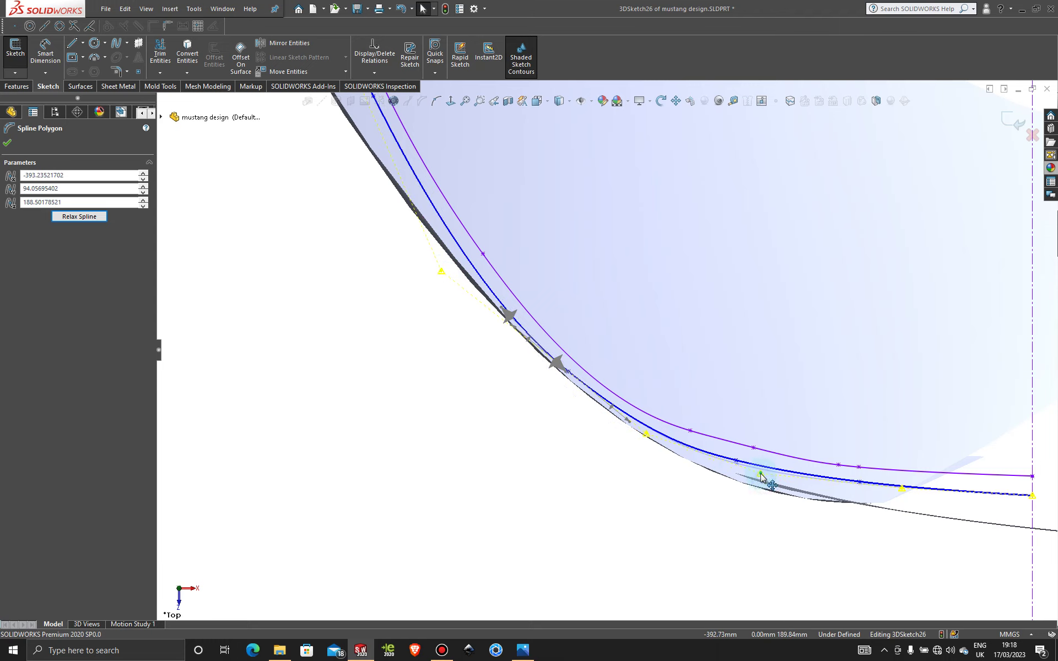
# - Realign the new spline with the purple spline in the front view, with lower control points at about X -407 and X/Y -432/15
pyautogui.scroll(5, 632, 472)
pyautogui.scroll(-3, 518, 198)
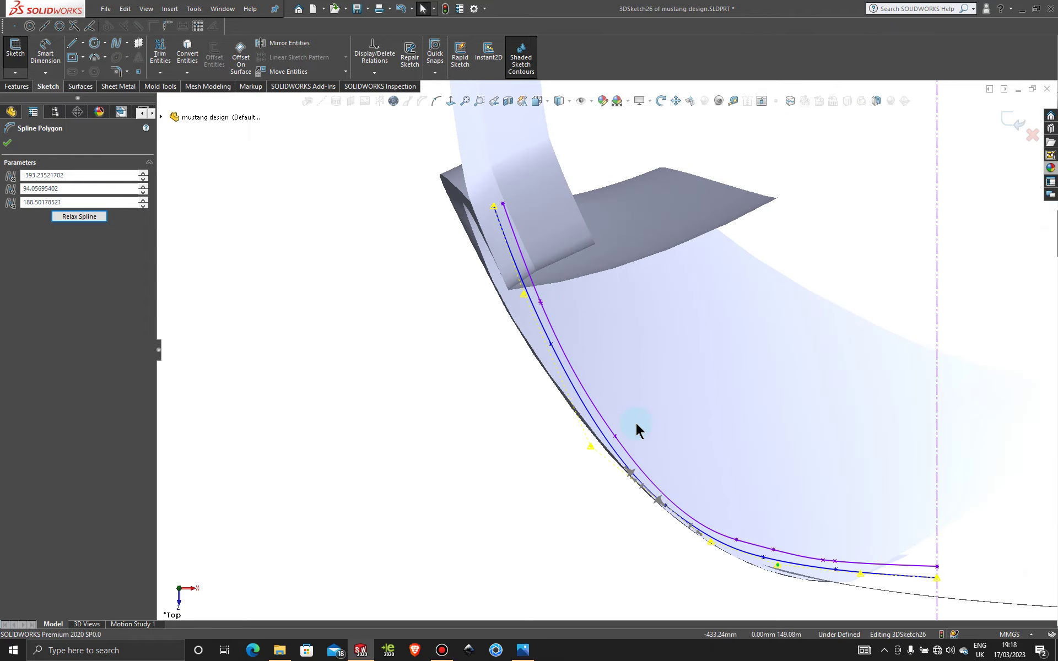
pyautogui.scroll(5, 637, 429)
pyautogui.moveTo(646, 496); pyautogui.dragTo(627, 199, button='middle')
pyautogui.press('space')
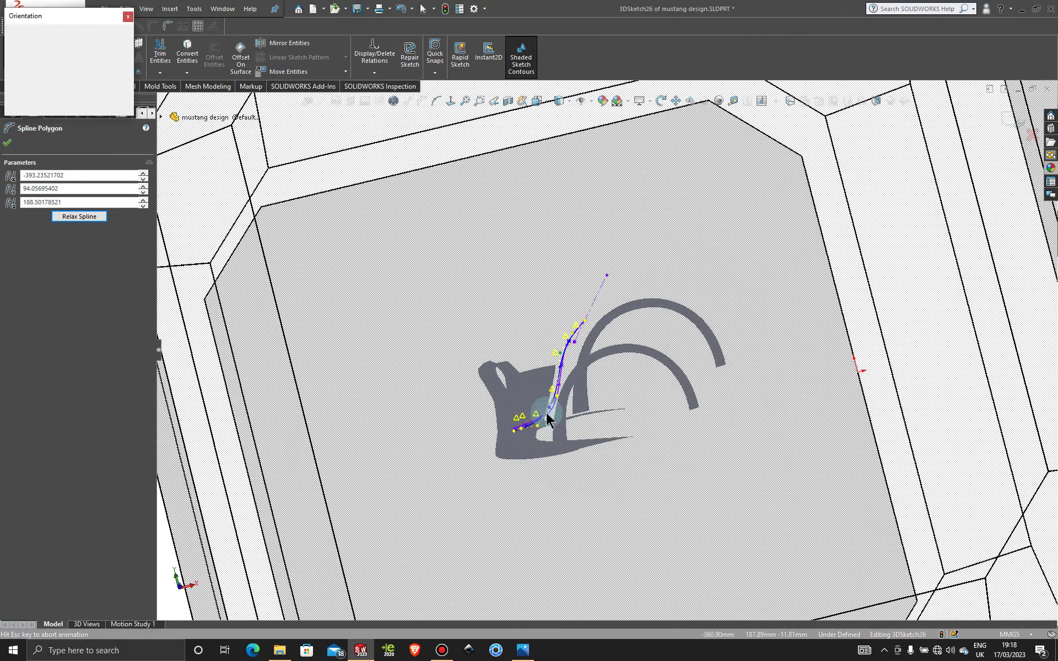
pyautogui.click(531, 421)
pyautogui.scroll(-2, 462, 380)
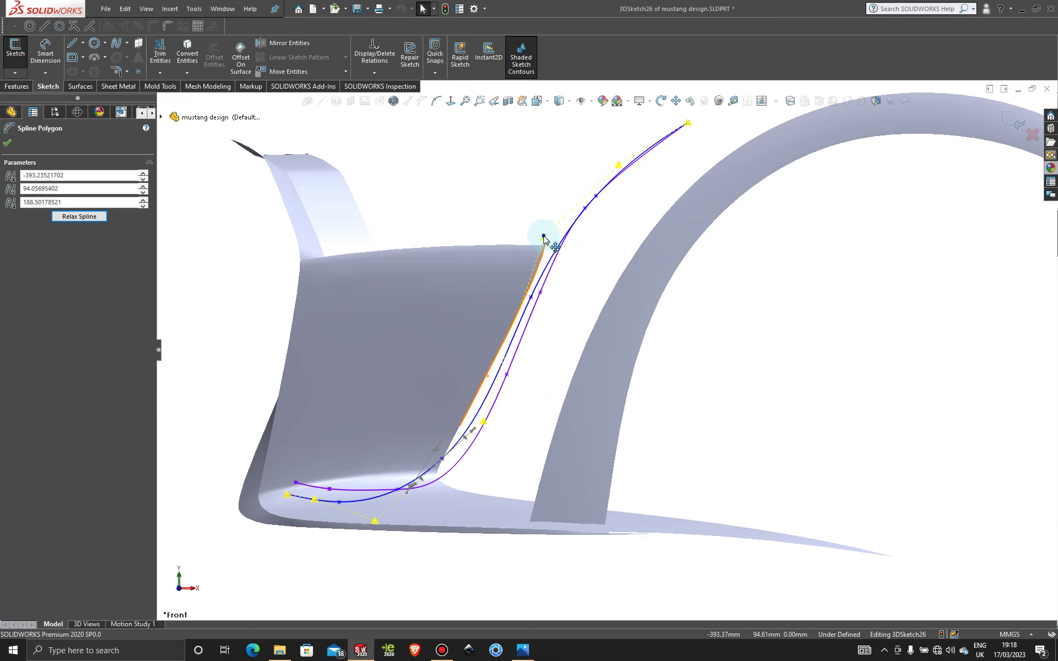
pyautogui.moveTo(544, 237); pyautogui.dragTo(549, 231)
pyautogui.click(487, 421)
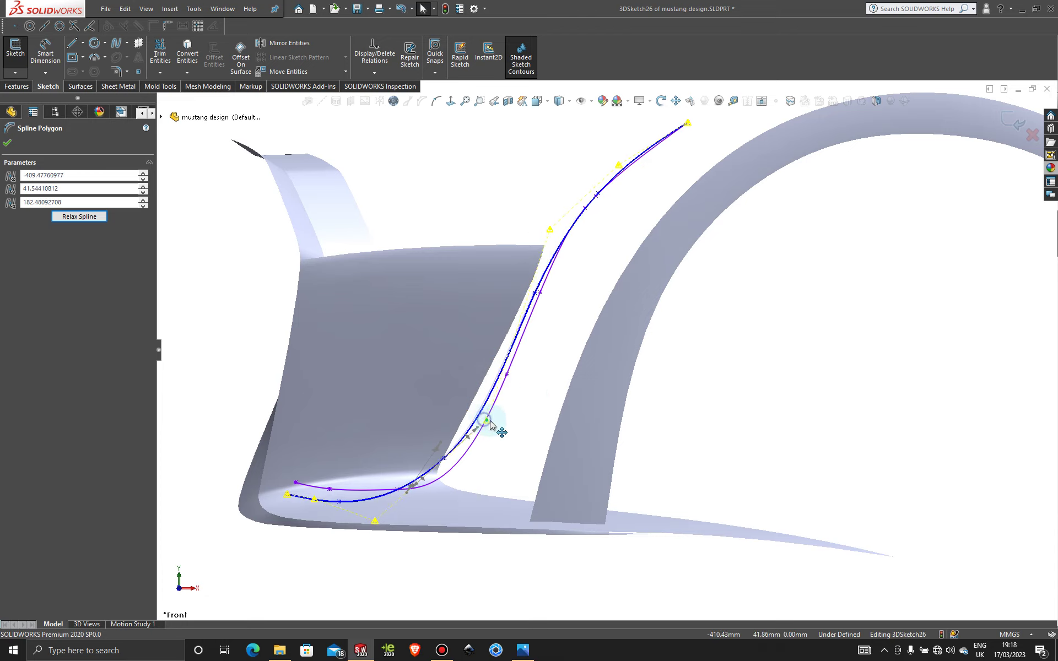
pyautogui.moveTo(490, 422); pyautogui.dragTo(500, 424)
pyautogui.moveTo(375, 522); pyautogui.dragTo(395, 519)
# - Reshape the new spline in the left view, moving its lower-corner control point to about Y/Z 29/185 and an upper one to 99/190
pyautogui.hotkey('ctrl', '3')
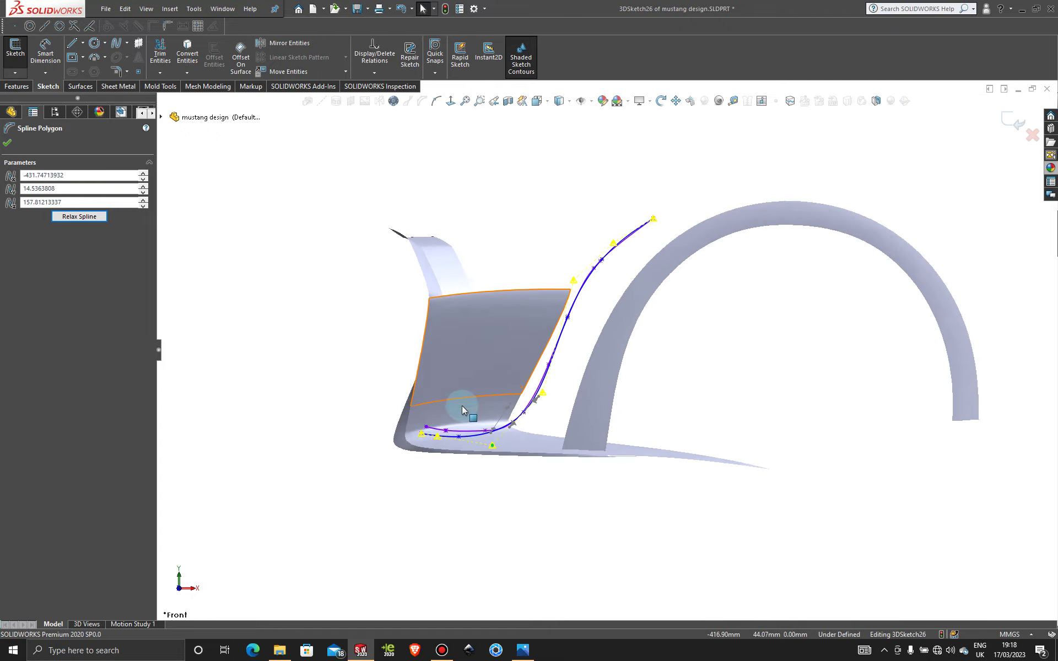
pyautogui.press('space')
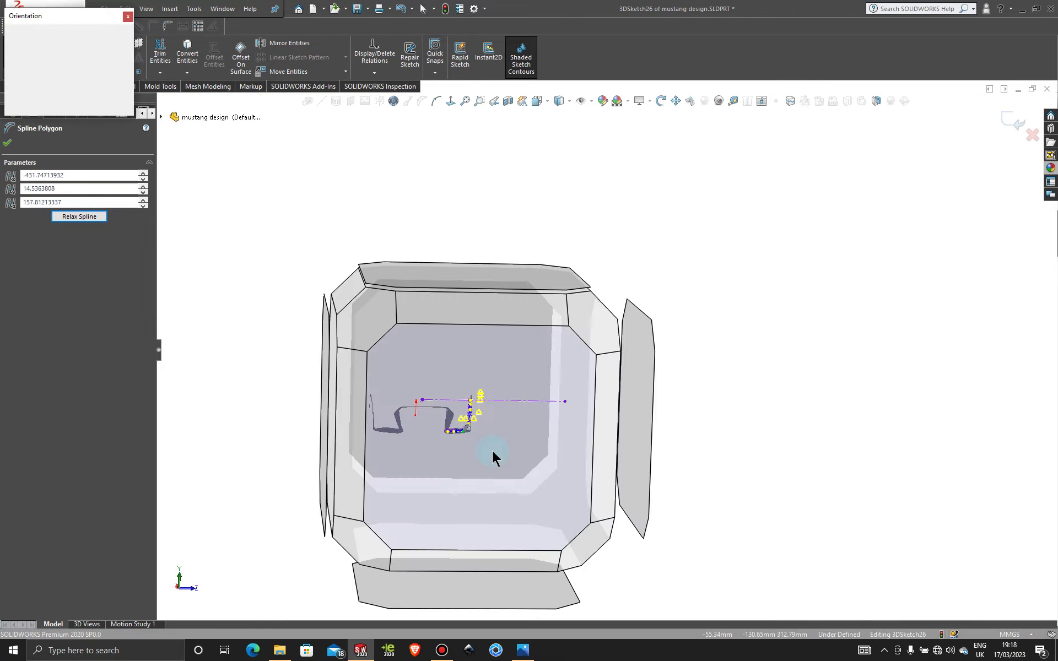
pyautogui.scroll(-3, 596, 356)
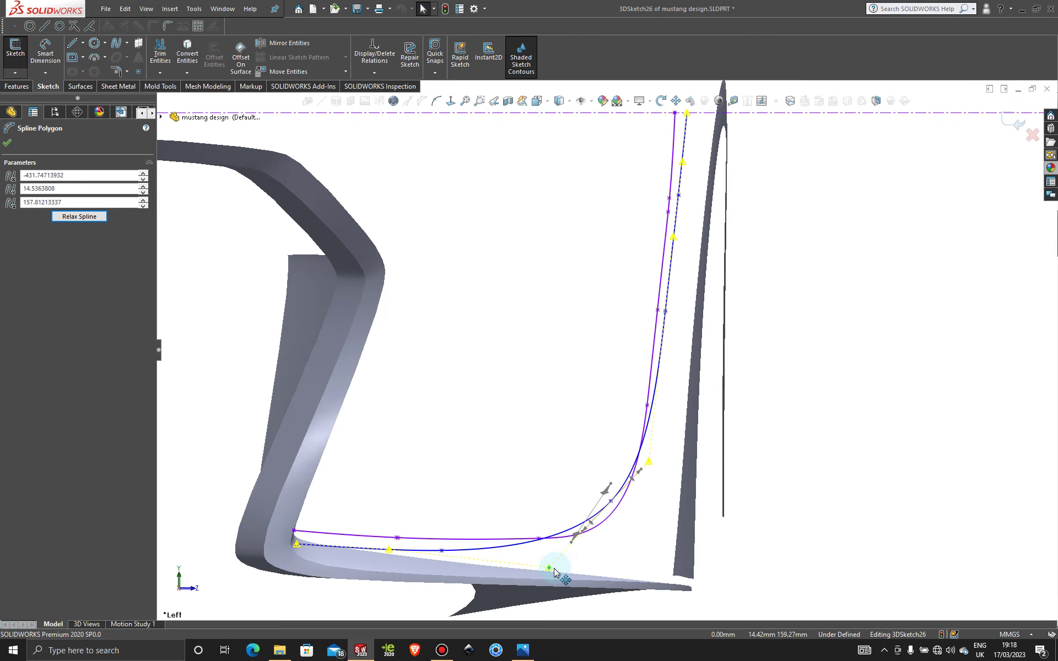
pyautogui.moveTo(648, 465); pyautogui.dragTo(668, 514)
pyautogui.scroll(3, 674, 435)
pyautogui.scroll(-3, 653, 295)
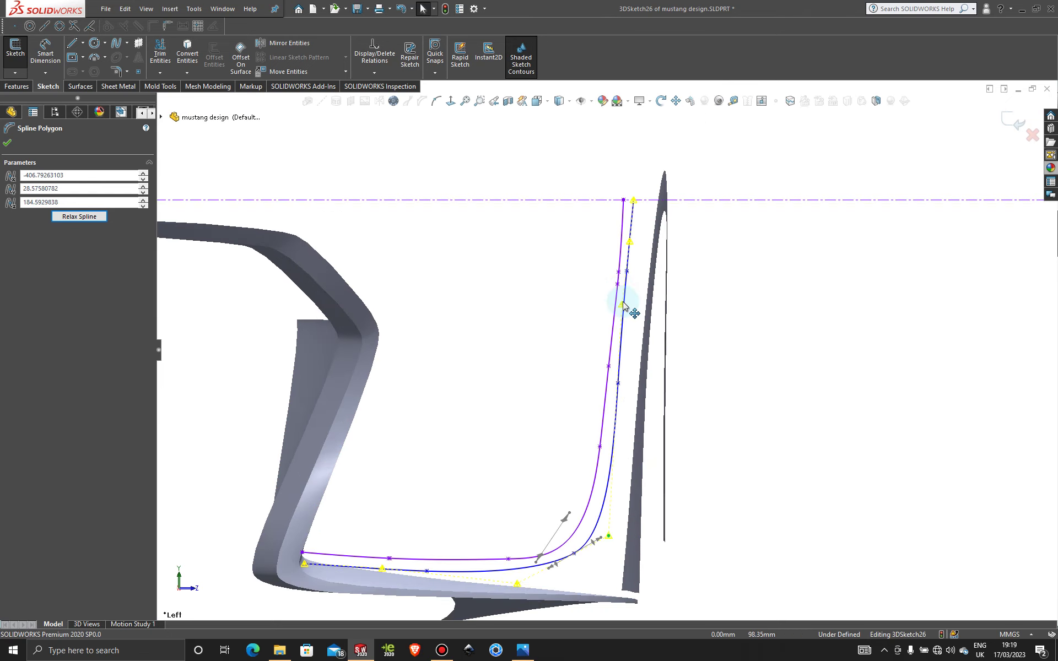
pyautogui.click(624, 302)
pyautogui.moveTo(630, 304); pyautogui.dragTo(626, 298)
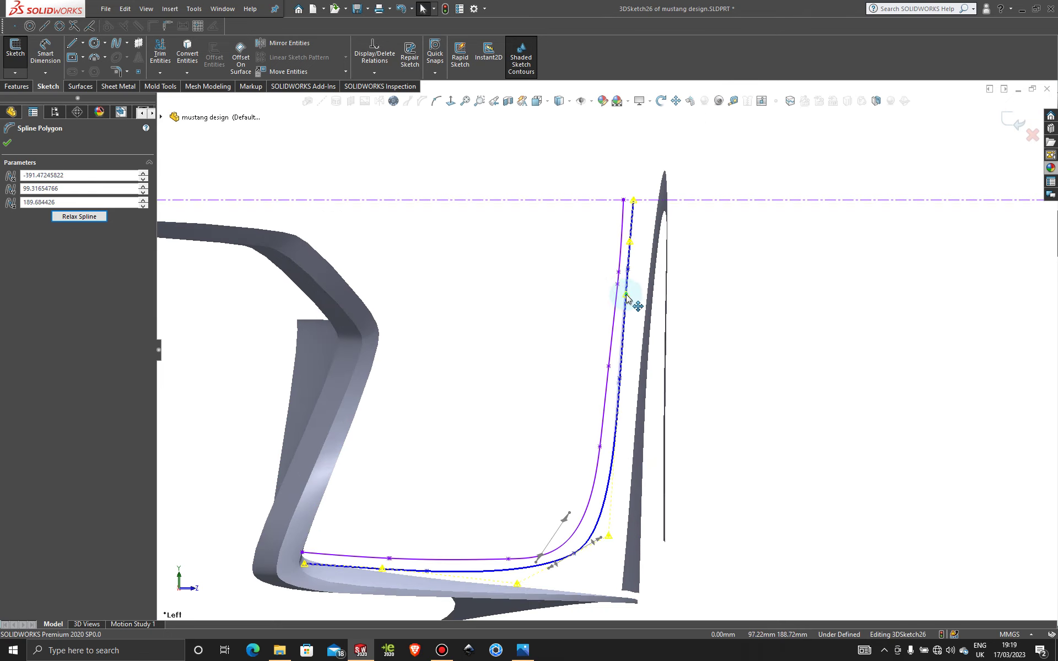
# - Compare the new spline with the purple spline in the front view
pyautogui.scroll(3, 633, 378)
pyautogui.moveTo(633, 378); pyautogui.dragTo(464, 353, button='middle')
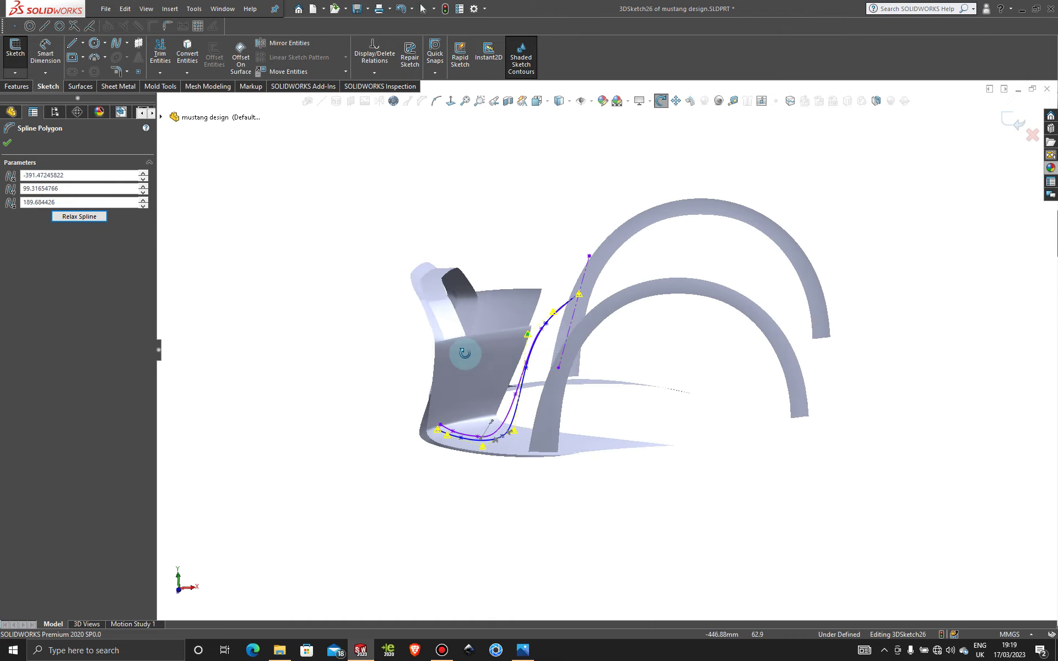
pyautogui.press('space')
pyautogui.click(468, 412)
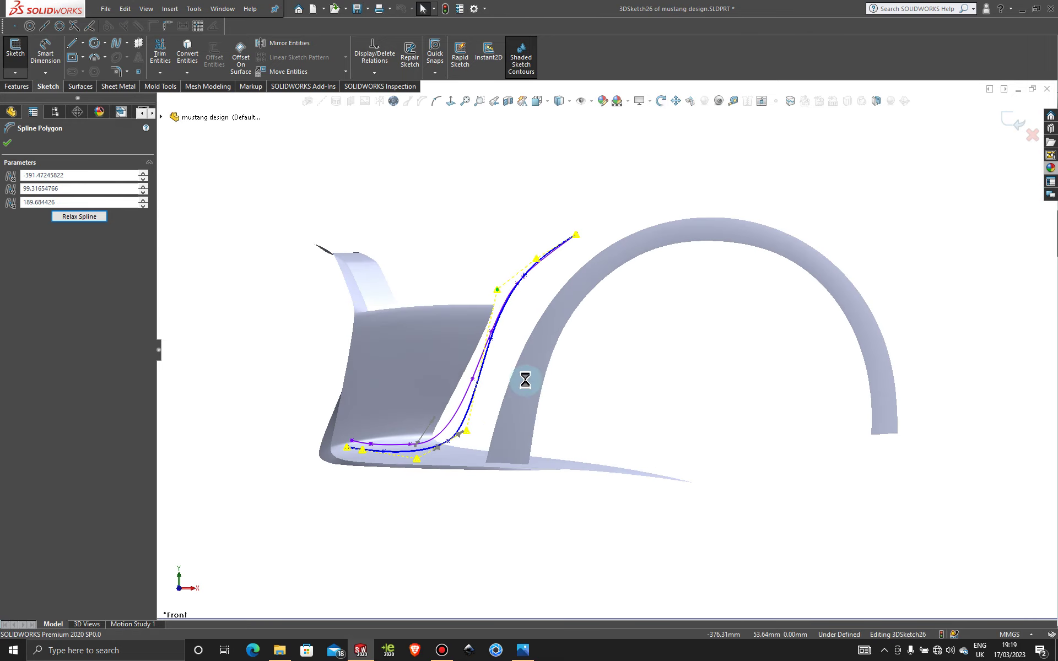
pyautogui.scroll(-3, 495, 391)
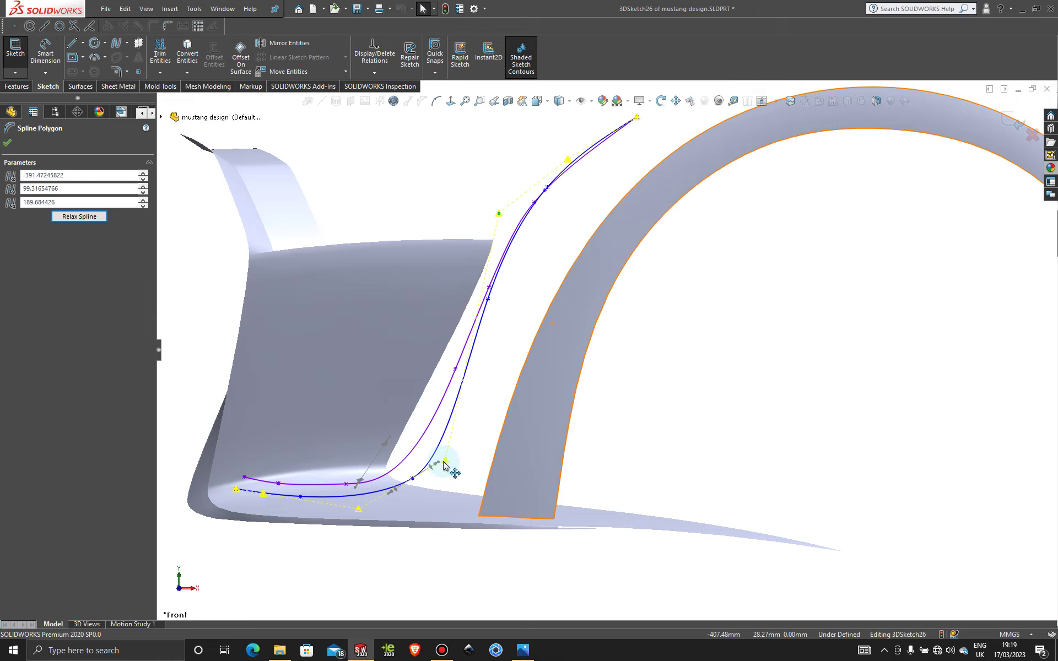
pyautogui.scroll(3, 472, 415)
# - Pull the new spline's bottom control point outward in the top view to about X/Z -437/161
pyautogui.moveTo(467, 408); pyautogui.dragTo(488, 531, button='middle')
pyautogui.press('space')
pyautogui.click(512, 338)
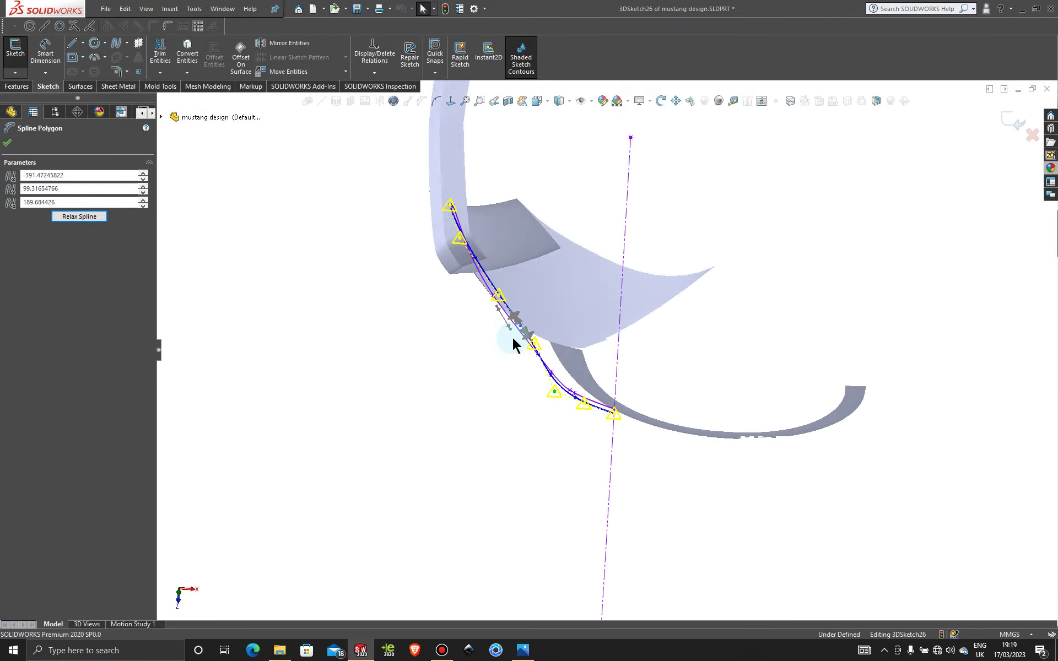
pyautogui.press('space')
pyautogui.click(472, 469)
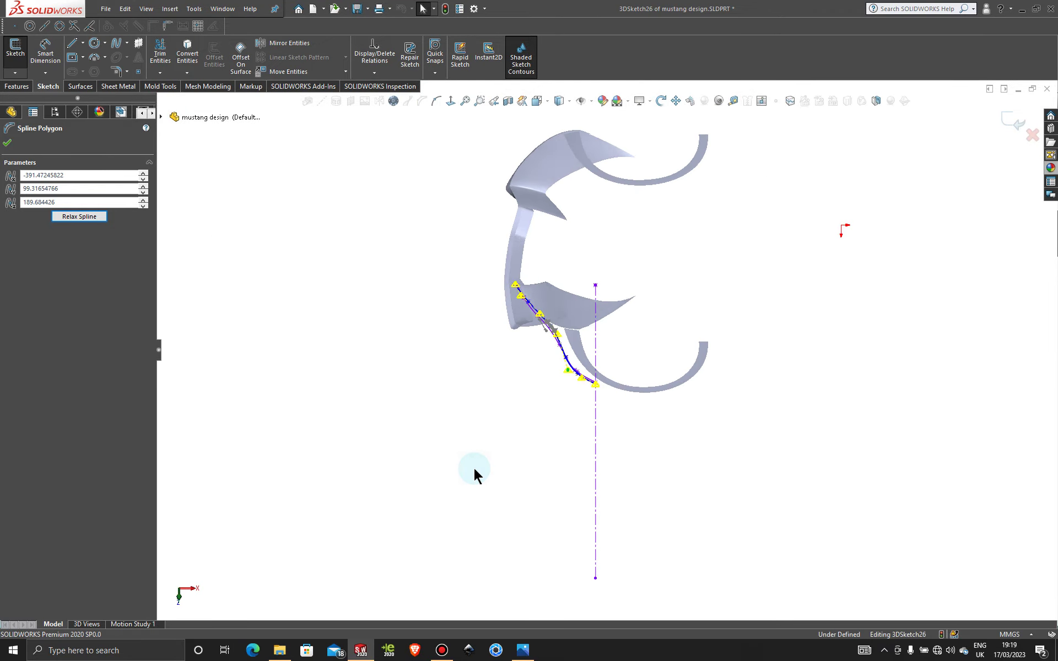
pyautogui.scroll(-5, 562, 364)
pyautogui.scroll(2, 594, 514)
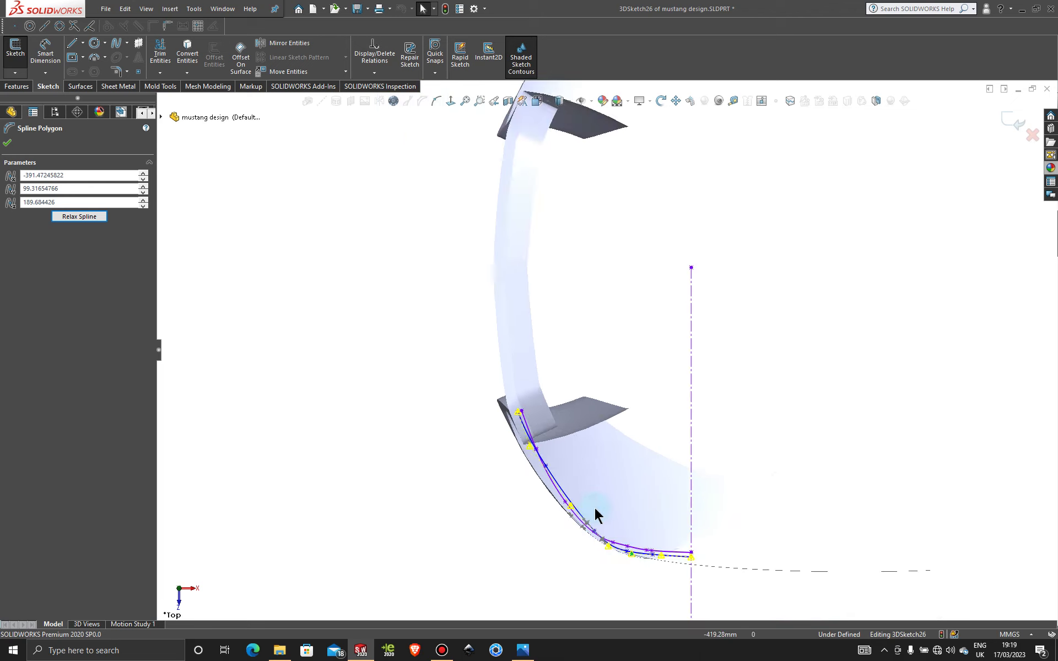
pyautogui.scroll(-3, 610, 527)
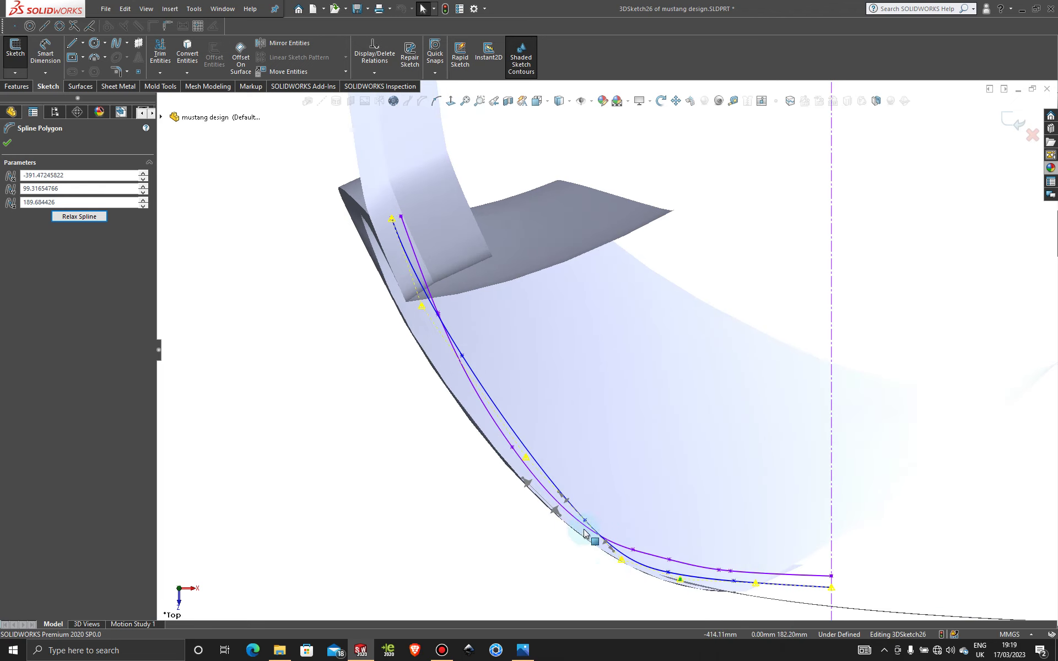
pyautogui.moveTo(526, 460); pyautogui.dragTo(504, 469)
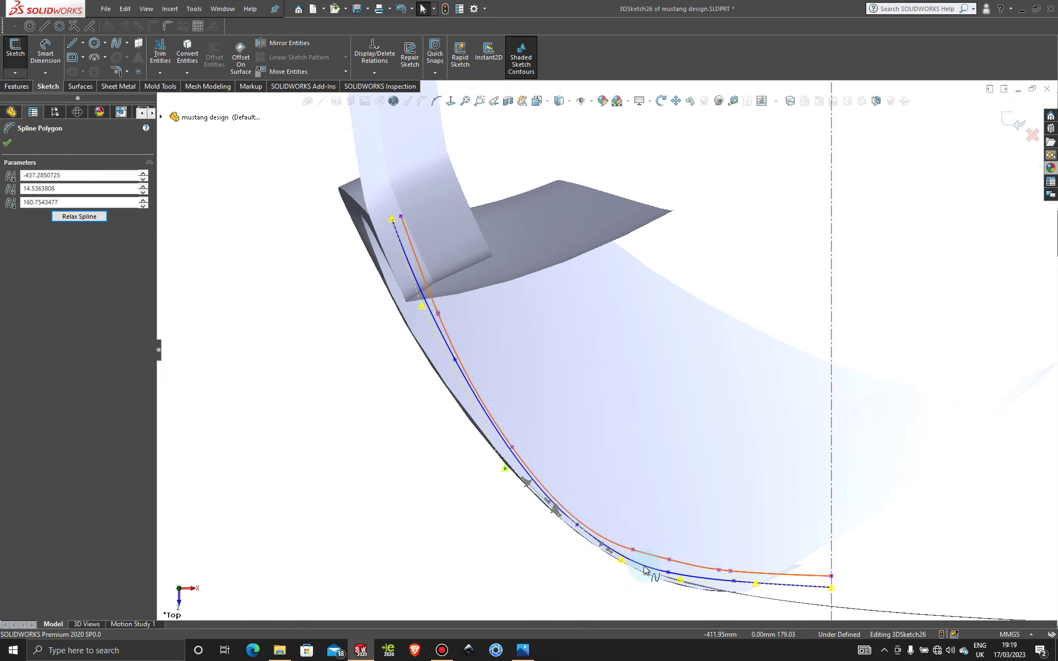
# - Fine-tune the new spline in the top view, with the upper-bend control point at about X/Z -391/189 and the bottom one at -443/157
pyautogui.scroll(-2, 672, 579)
pyautogui.click(678, 557)
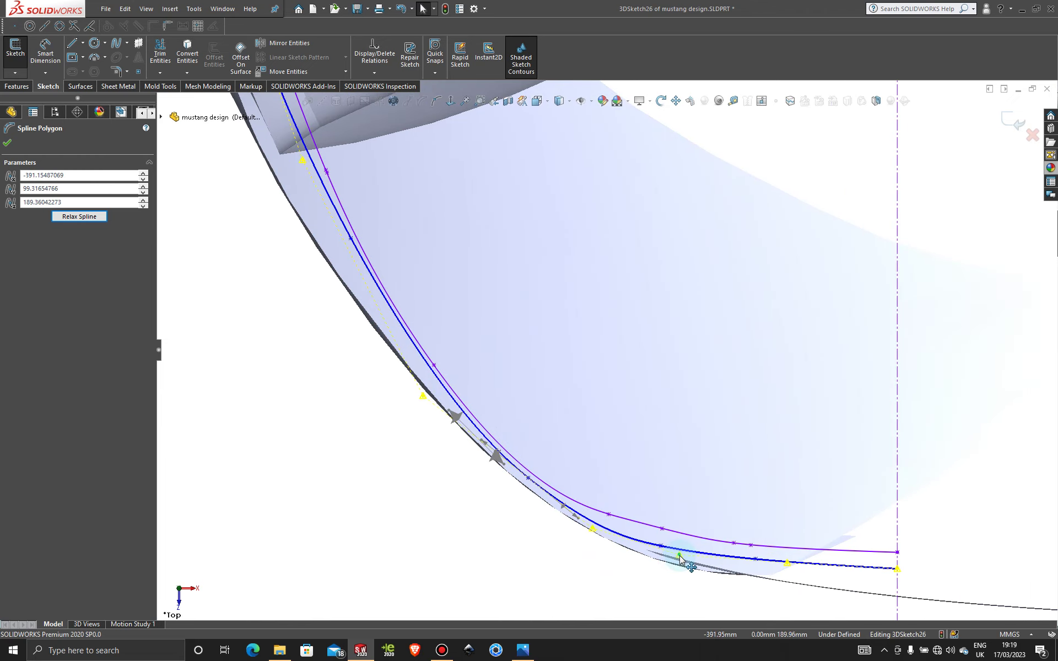
pyautogui.scroll(3, 439, 300)
pyautogui.scroll(-3, 473, 251)
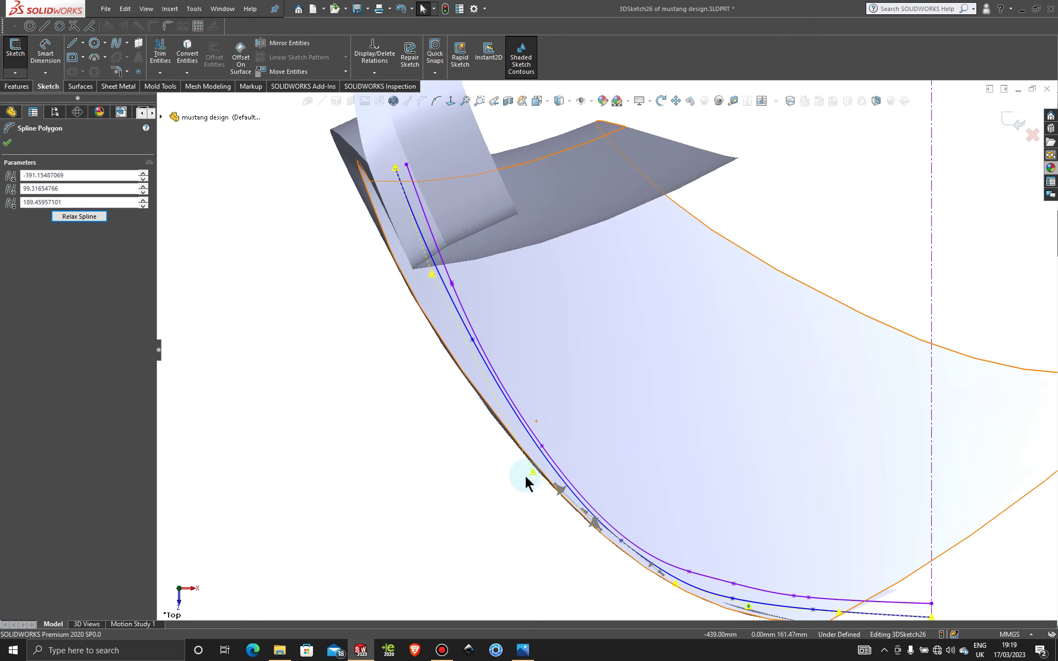
pyautogui.moveTo(526, 477); pyautogui.dragTo(509, 457)
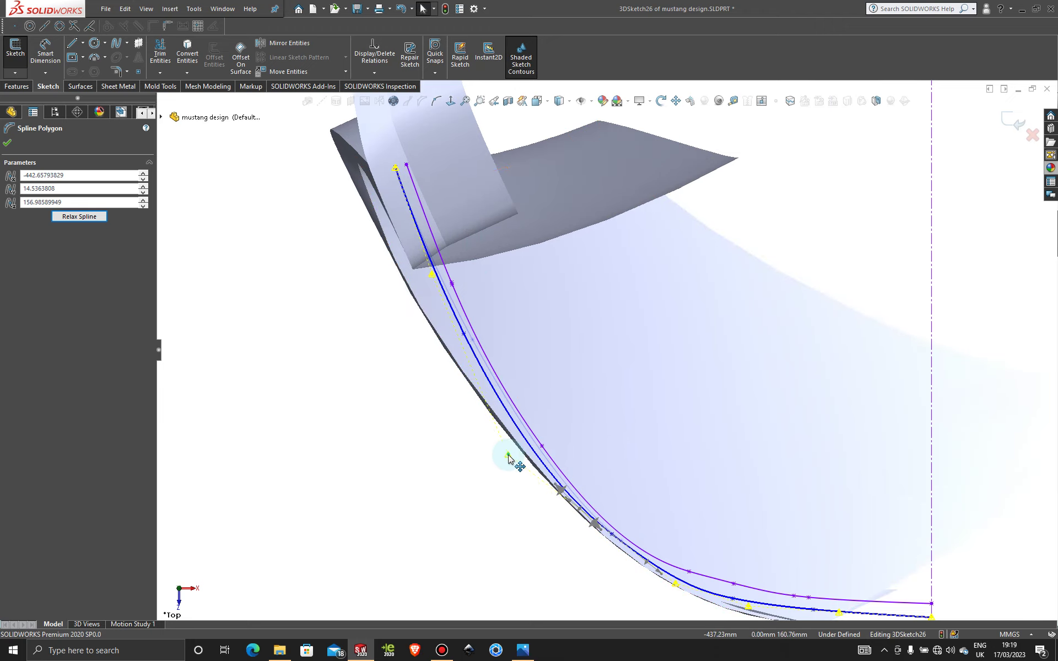
# - Examine the new spline's spacing from the purple spline in the front and left views
pyautogui.scroll(4, 508, 457)
pyautogui.moveTo(725, 562); pyautogui.dragTo(665, 338, button='middle')
pyautogui.press('space')
pyautogui.click(515, 461)
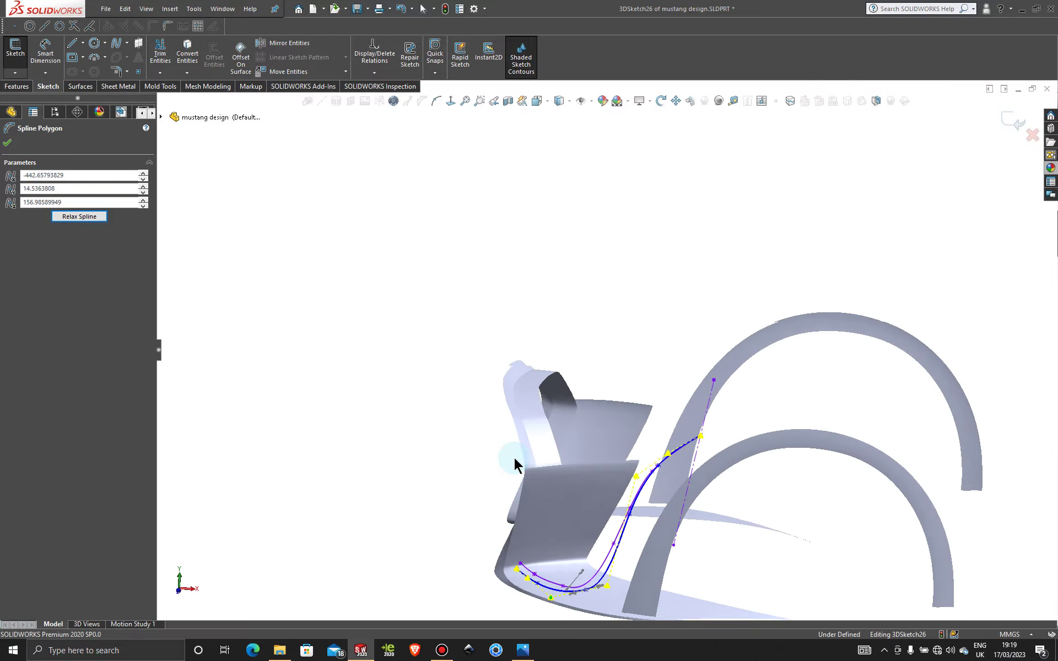
pyautogui.scroll(-2, 466, 392)
pyautogui.moveTo(441, 371); pyautogui.dragTo(571, 373, button='middle')
pyautogui.press('space')
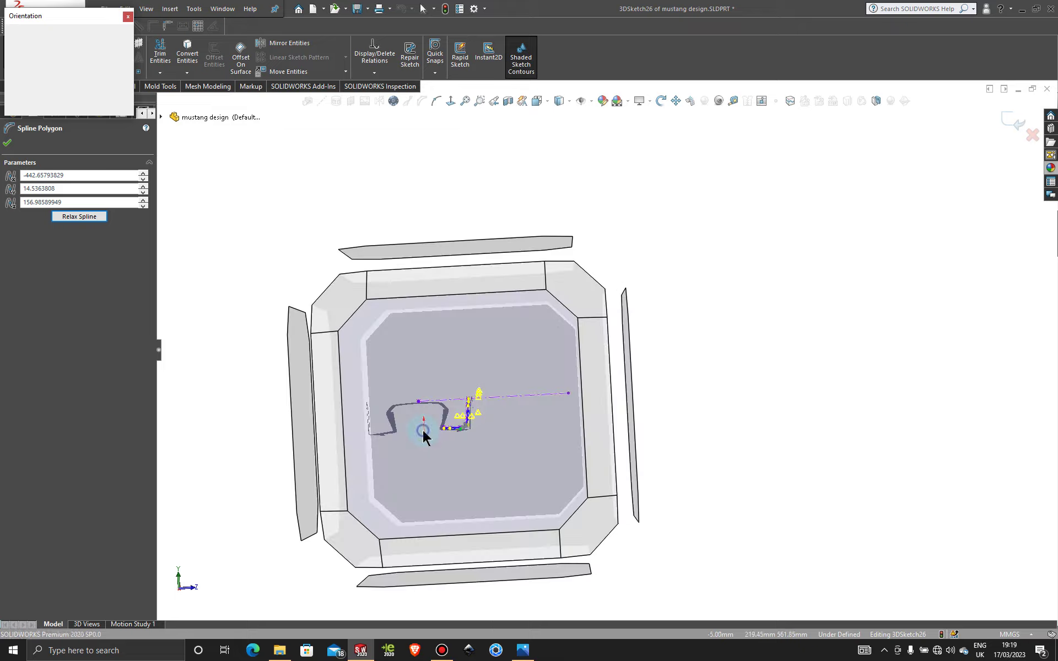
pyautogui.click(424, 434)
pyautogui.scroll(-5, 570, 362)
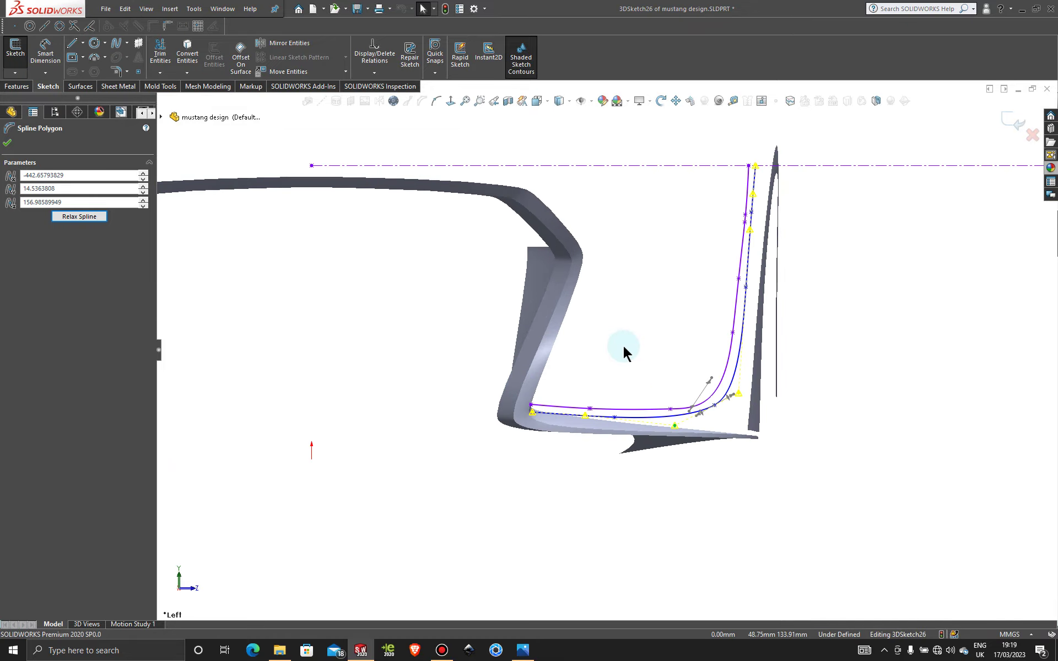
# - Exit the 3D sketch, keeping the reshaped spline
pyautogui.moveTo(721, 287); pyautogui.dragTo(632, 325, button='middle')
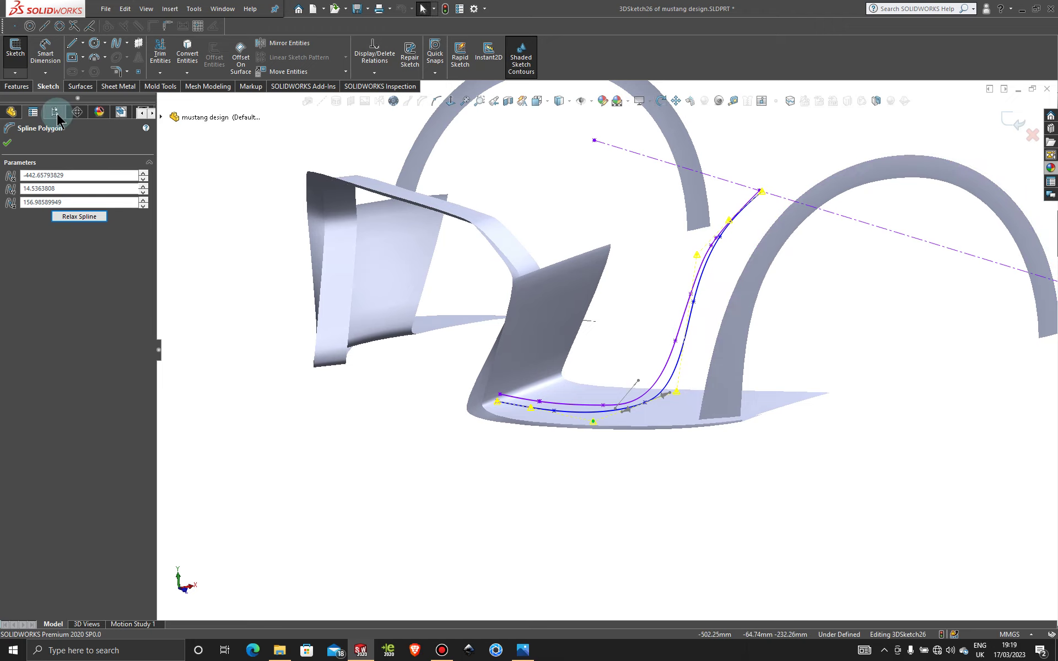
pyautogui.scroll(-3, 805, 312)
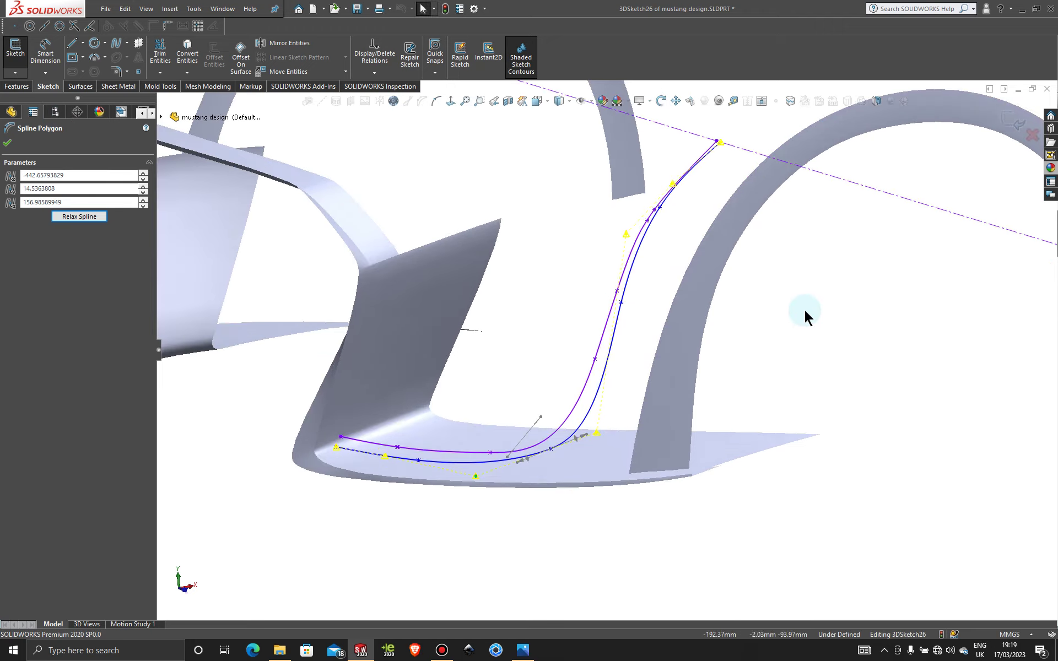
pyautogui.moveTo(805, 311)
pyautogui.mouseDown(button='middle')
pyautogui.moveTo(787, 309)
pyautogui.moveTo(792, 328)
pyautogui.moveTo(786, 312)
pyautogui.mouseUp(button='middle')
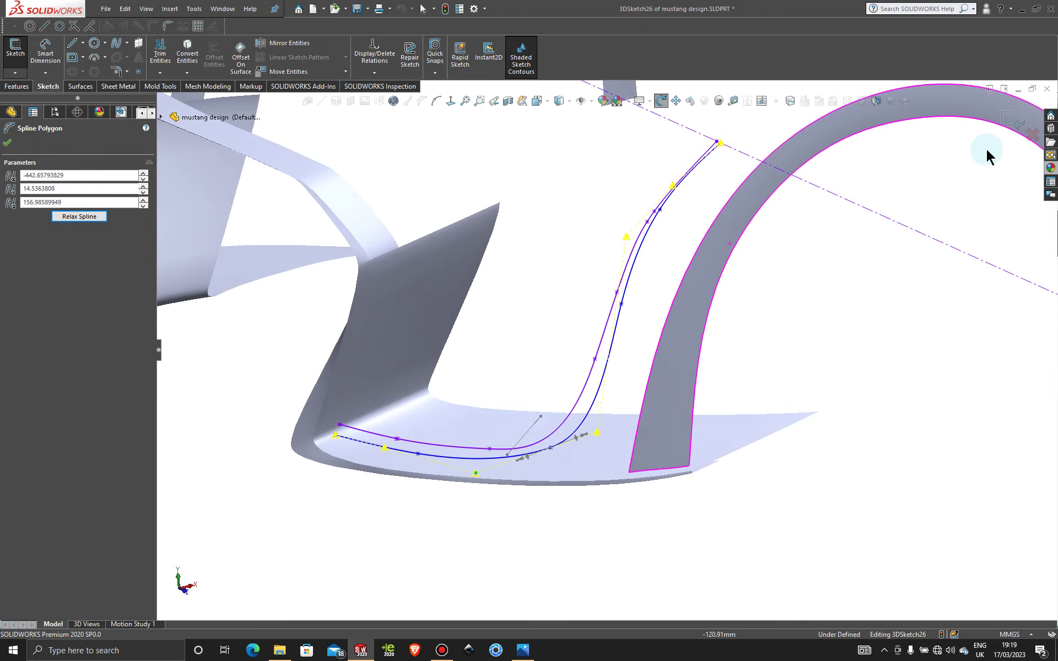
pyautogui.click(1010, 119)
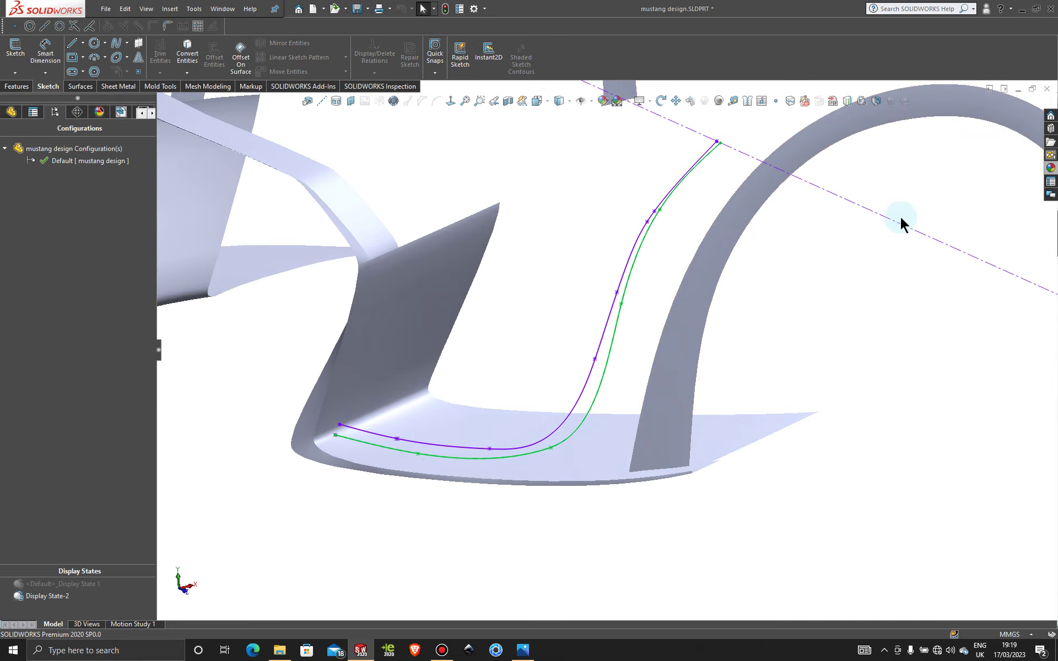
# - Create a boundary surface between the two parallel 3D sketch splines, flipping the connectors to untwist it
pyautogui.click(91, 87)
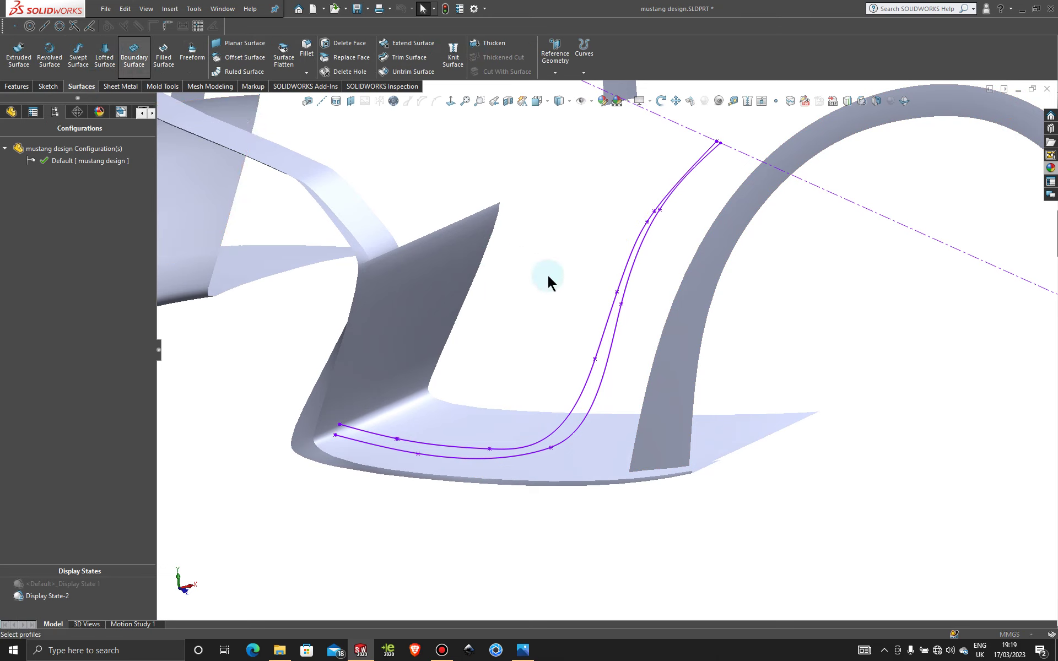
pyautogui.click(604, 333)
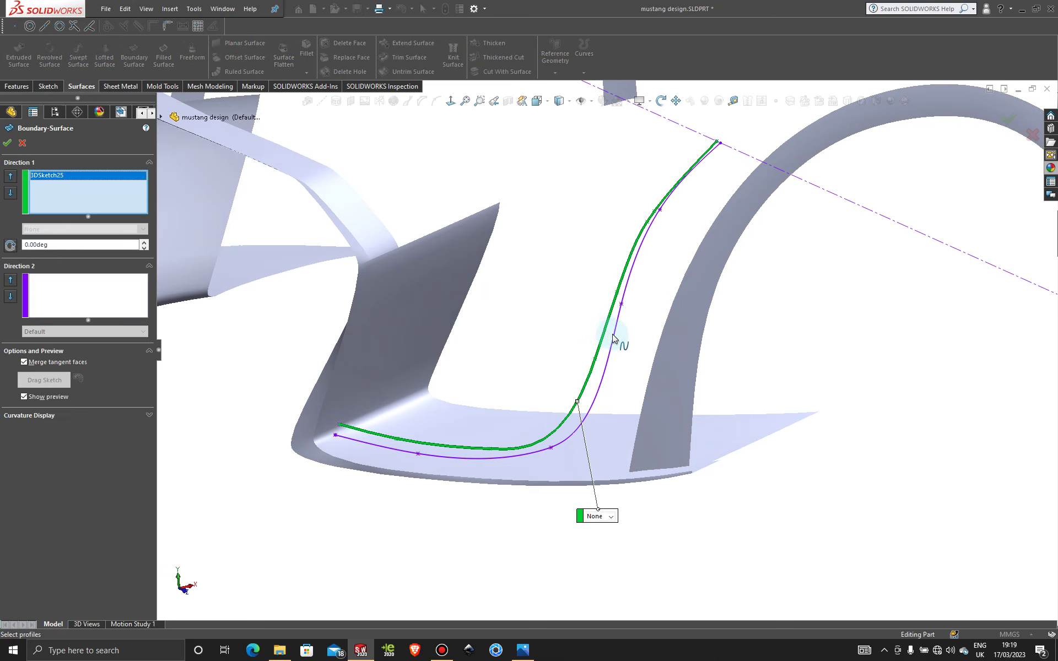
pyautogui.click(614, 334)
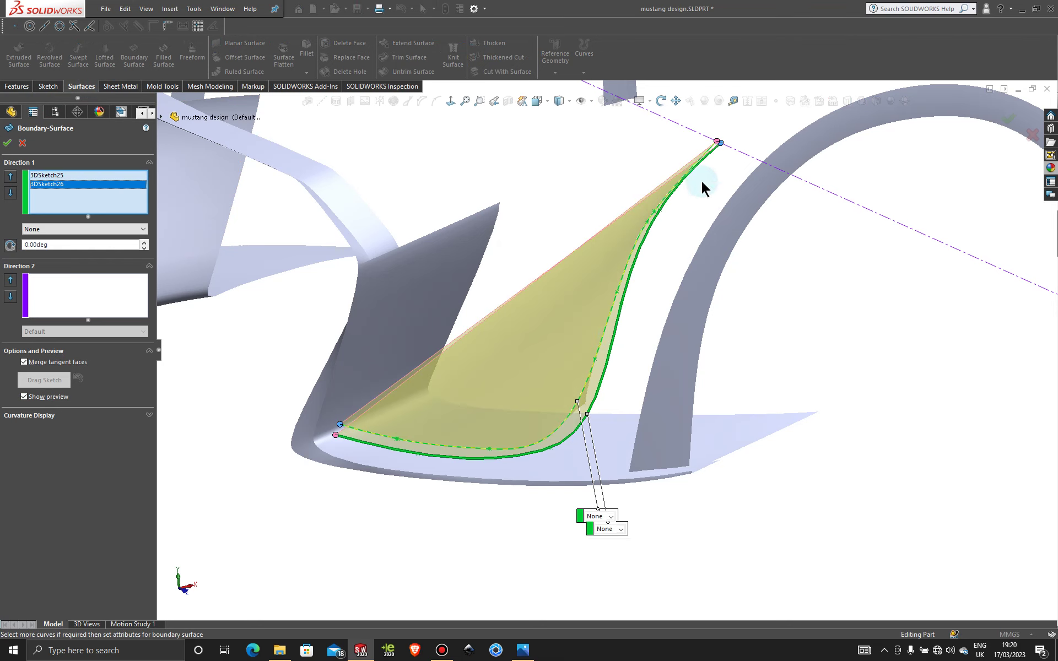
pyautogui.rightClick(723, 145)
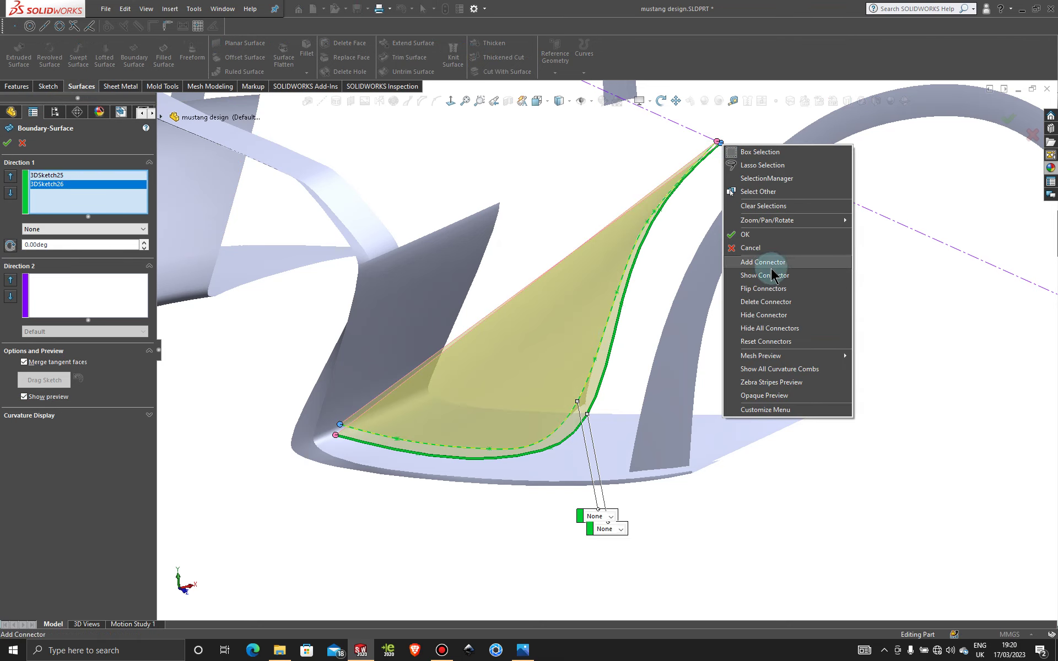
pyautogui.click(772, 290)
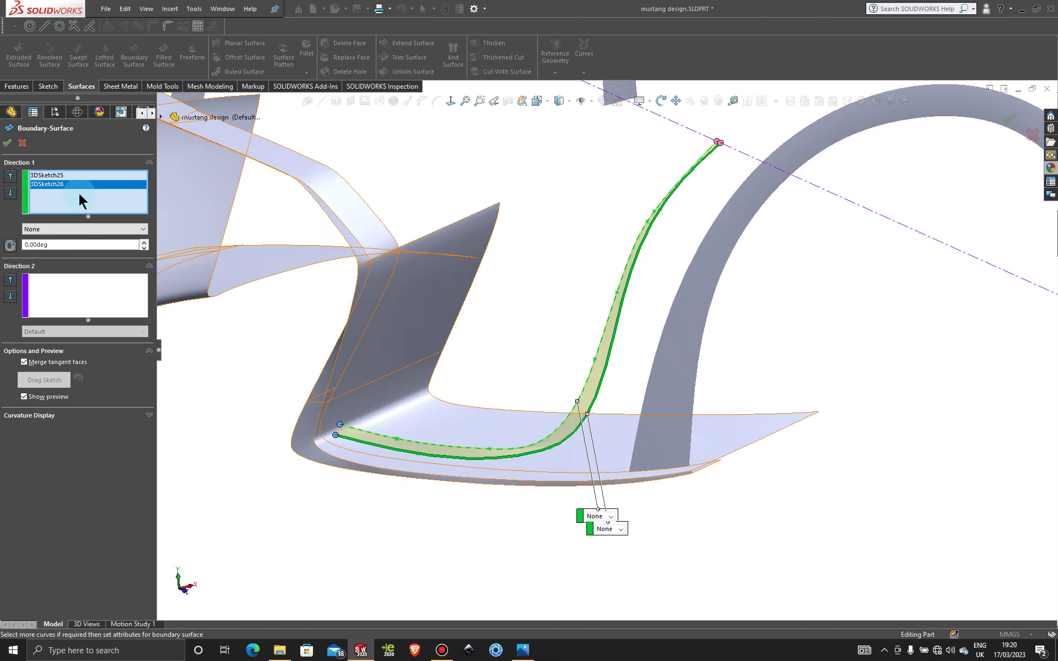
pyautogui.click(7, 142)
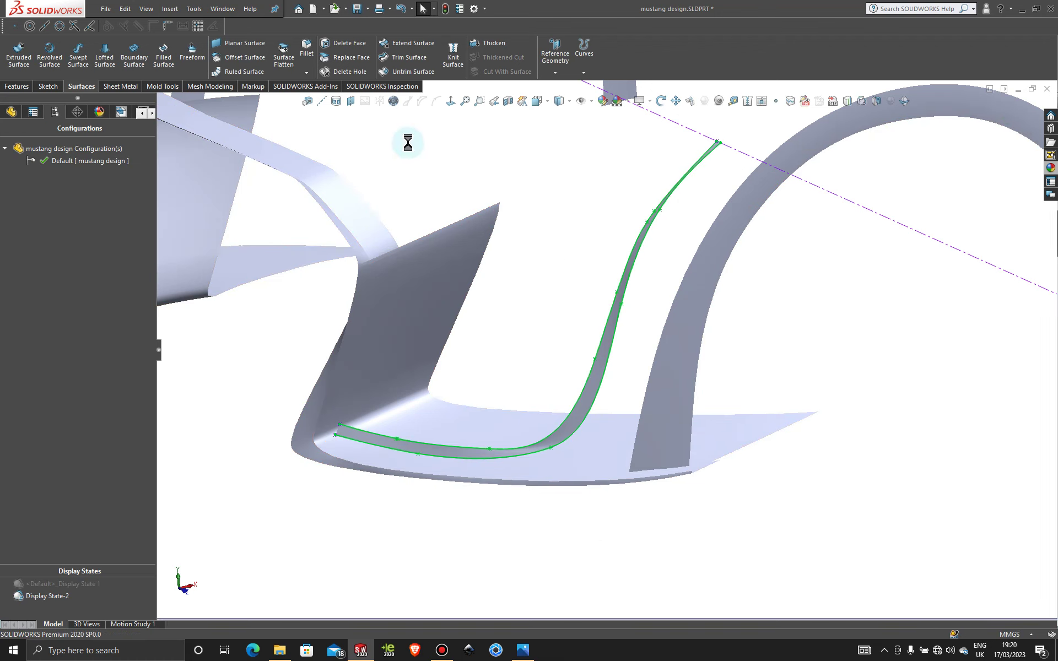
# - Examine the new surface strip against the front bumper and wheel arch surfaces from several angles
pyautogui.moveTo(498, 531); pyautogui.dragTo(494, 479, button='middle')
pyautogui.scroll(-5, 541, 446)
pyautogui.press('f')
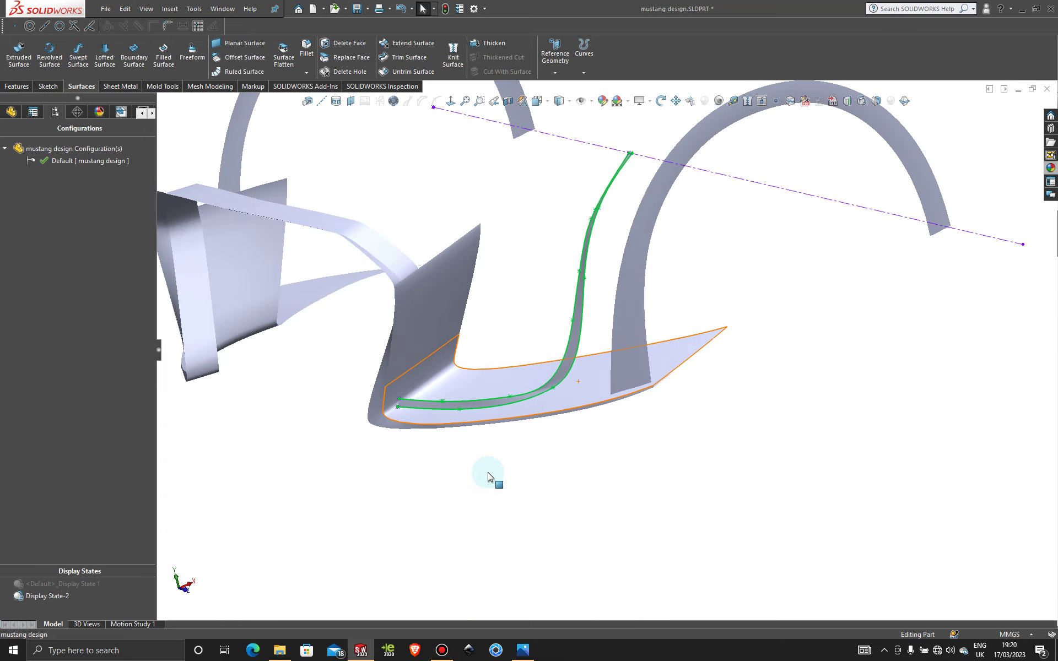
pyautogui.moveTo(512, 406); pyautogui.dragTo(493, 379, button='middle')
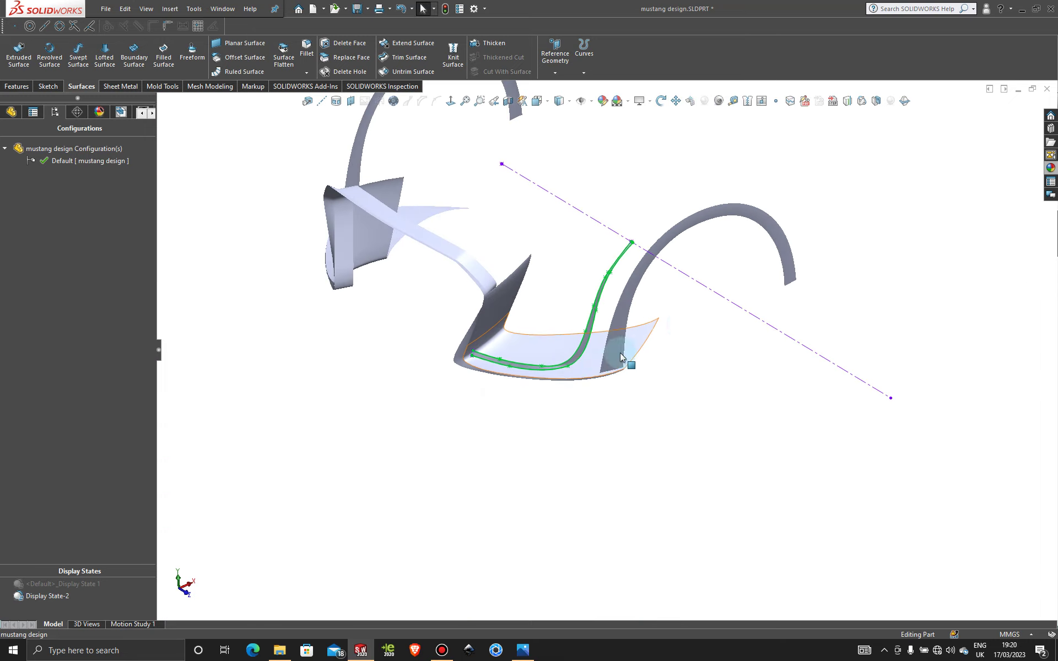
pyautogui.press('Escape')
pyautogui.scroll(-5, 681, 322)
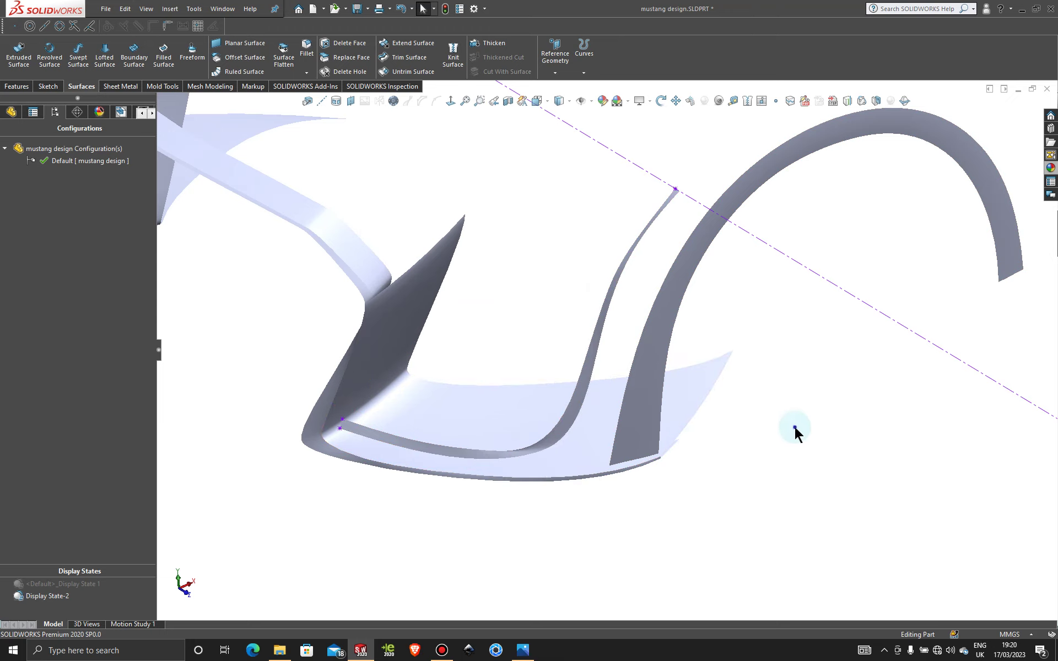
pyautogui.moveTo(792, 424); pyautogui.dragTo(791, 394, button='middle')
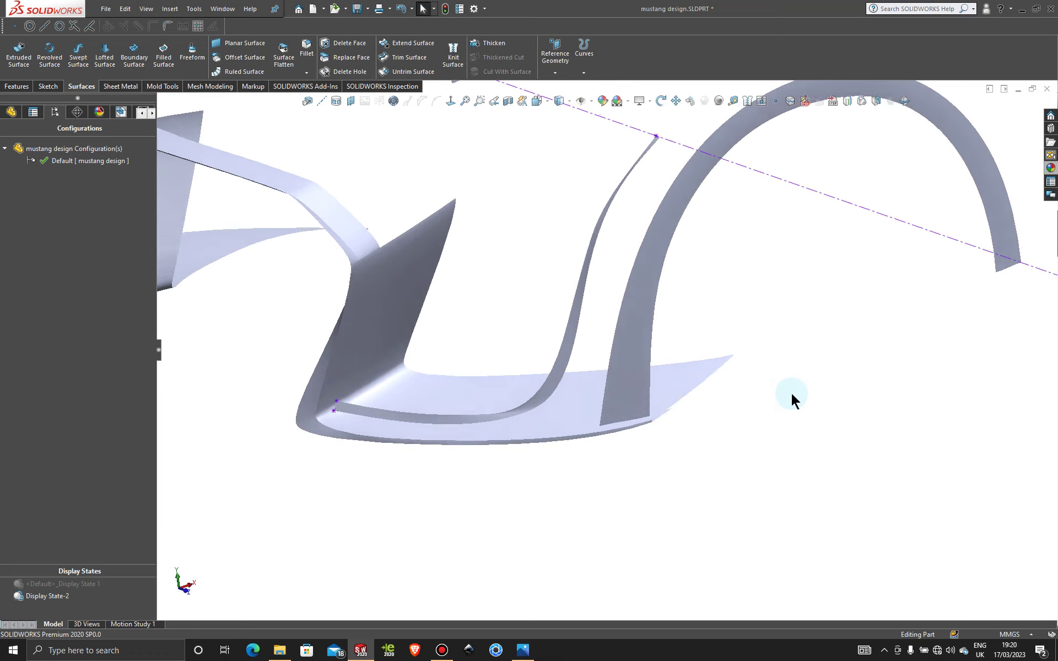
pyautogui.scroll(4, 693, 287)
pyautogui.scroll(-5, 693, 287)
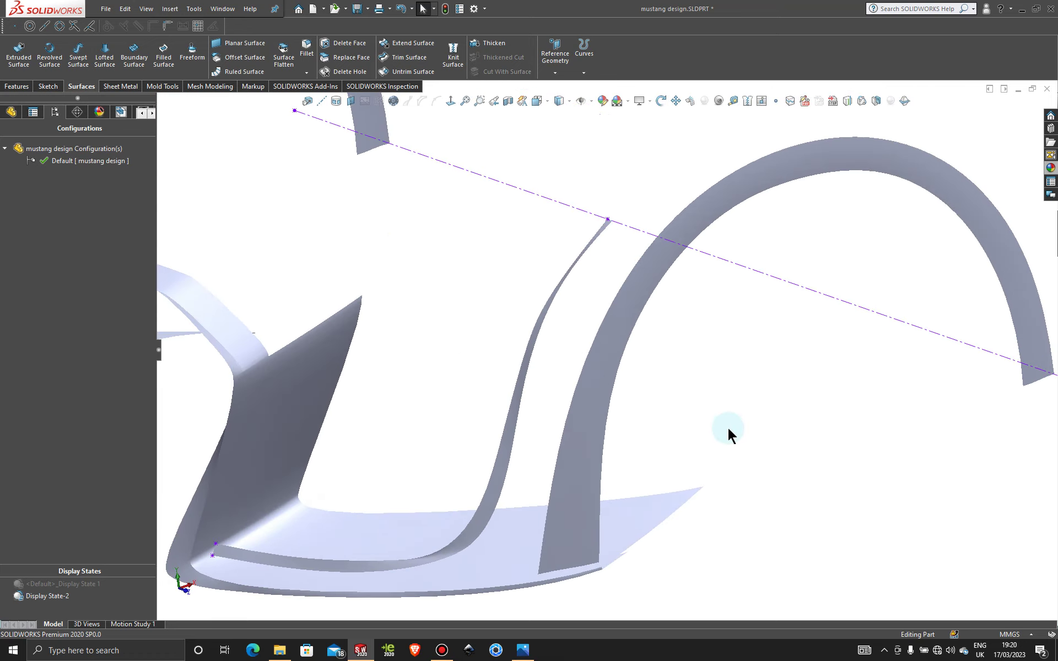
pyautogui.moveTo(727, 425); pyautogui.dragTo(518, 551, button='middle')
pyautogui.press('Escape')
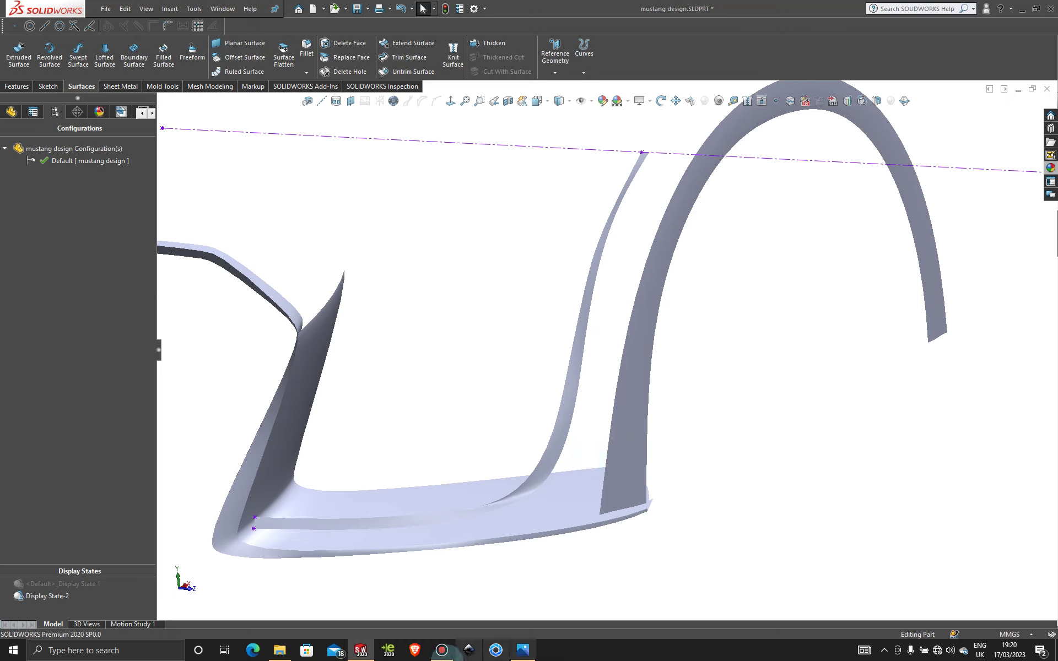
pyautogui.click(436, 652)
pyautogui.click(435, 651)
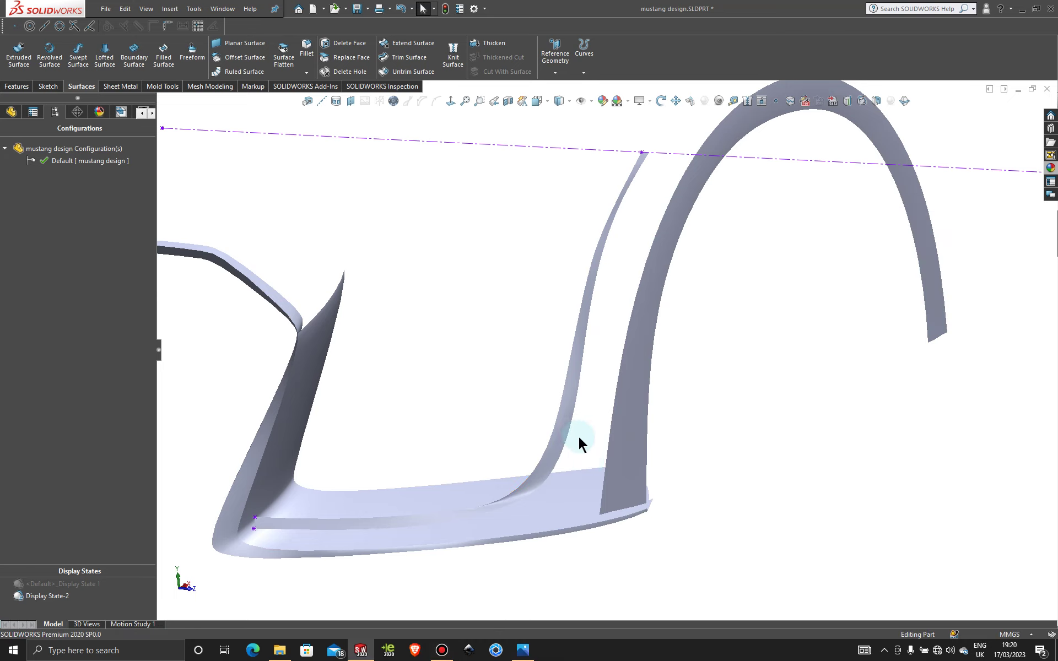
pyautogui.scroll(-4, 575, 465)
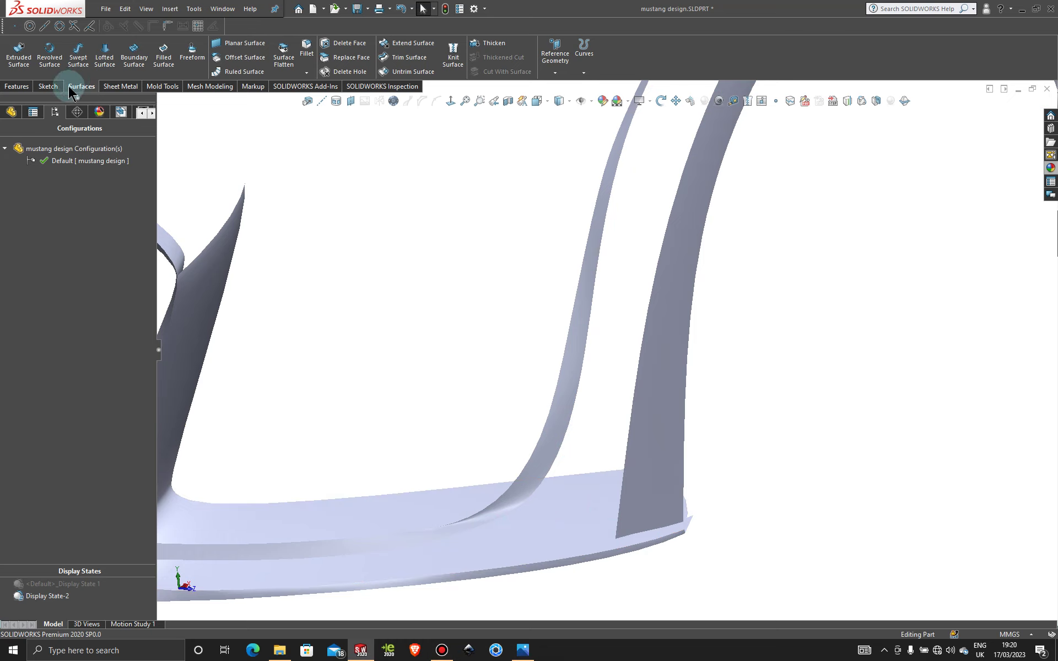
# - Check the bumper and wheel arch area in the GT500 reference photo and return to the model
pyautogui.click(520, 655)
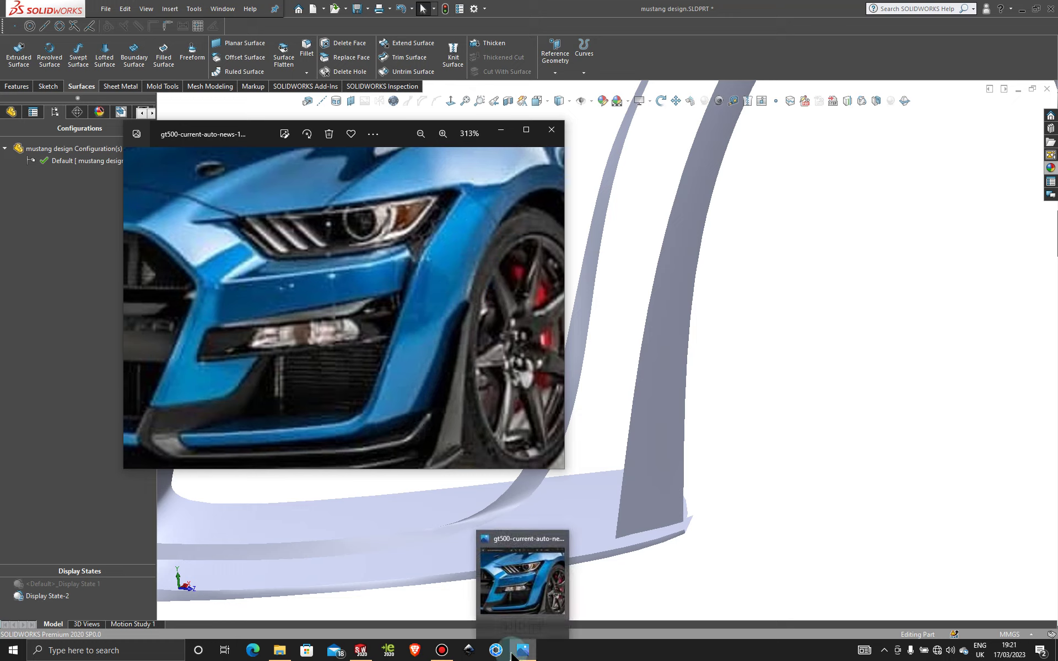
pyautogui.click(442, 651)
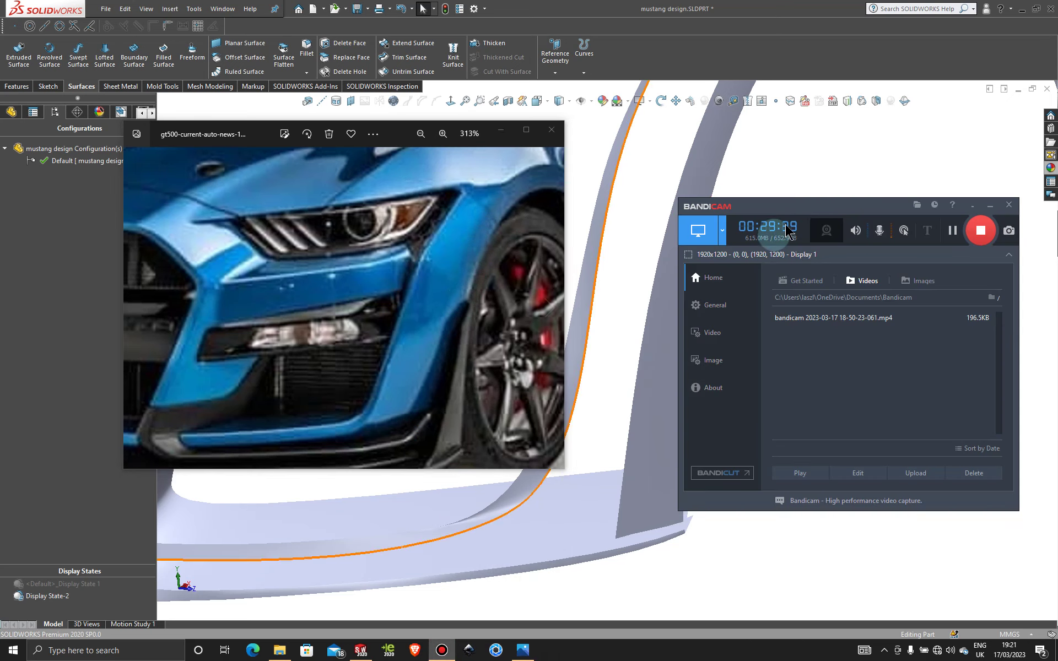
pyautogui.click(989, 207)
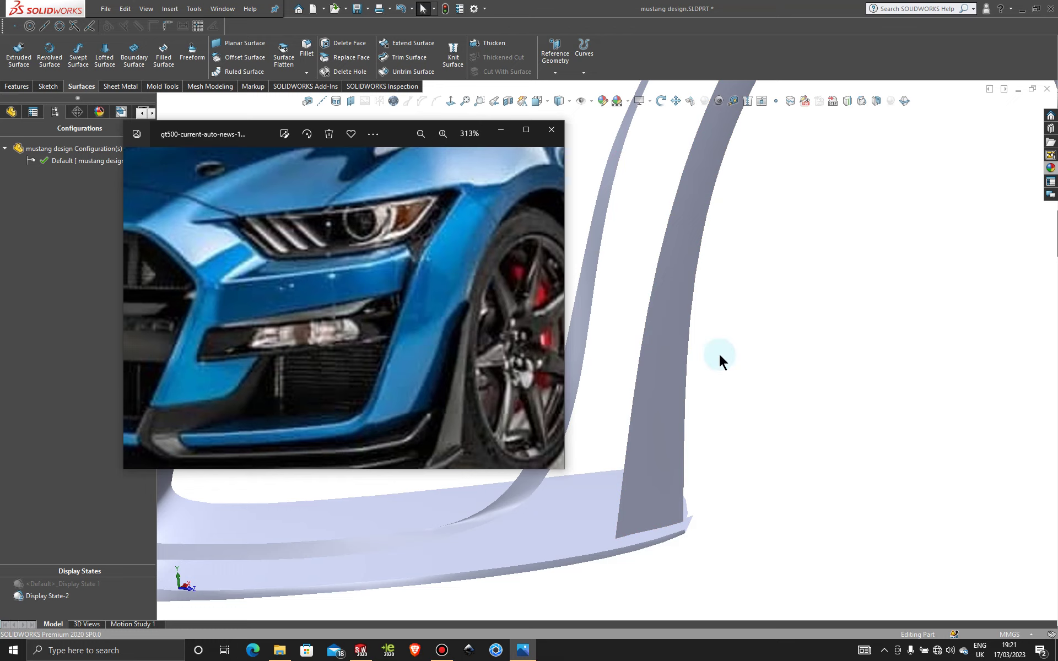
pyautogui.click(501, 132)
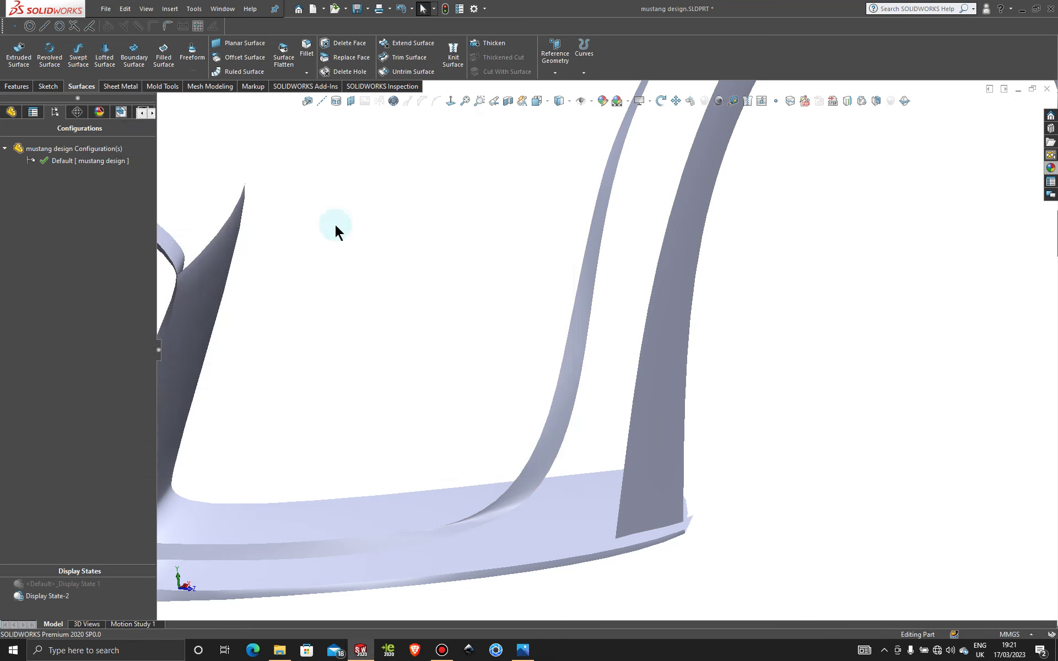
# - Draw a two-point 3D sketch spline about 38 mm long from the wheel arch surface's lower front corner to the strip's lower edge
pyautogui.click(48, 86)
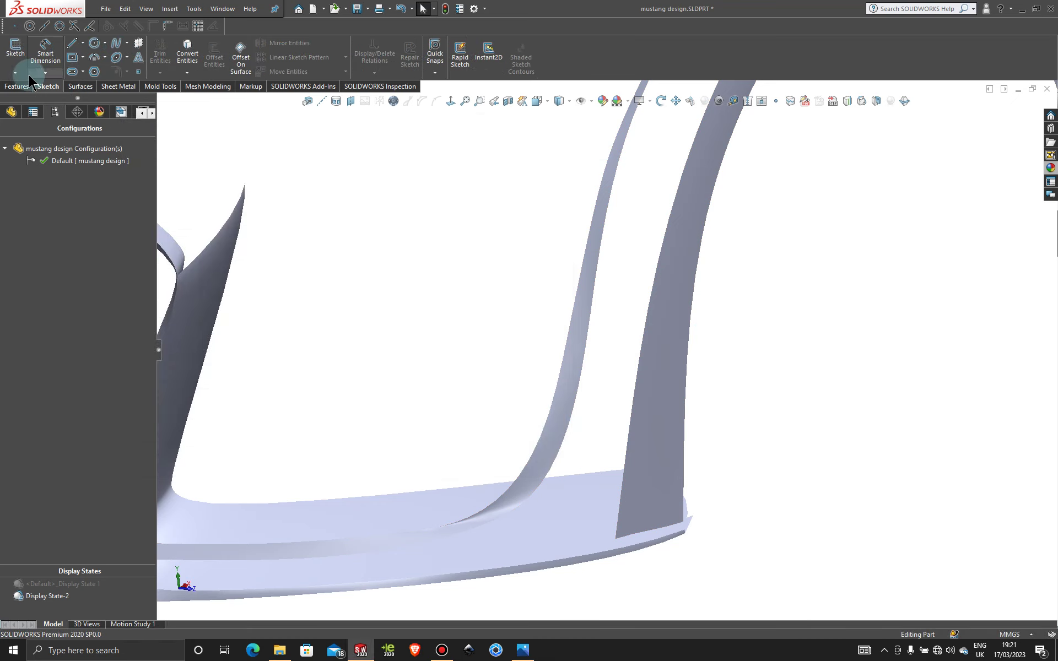
pyautogui.click(15, 72)
pyautogui.click(28, 101)
pyautogui.click(113, 51)
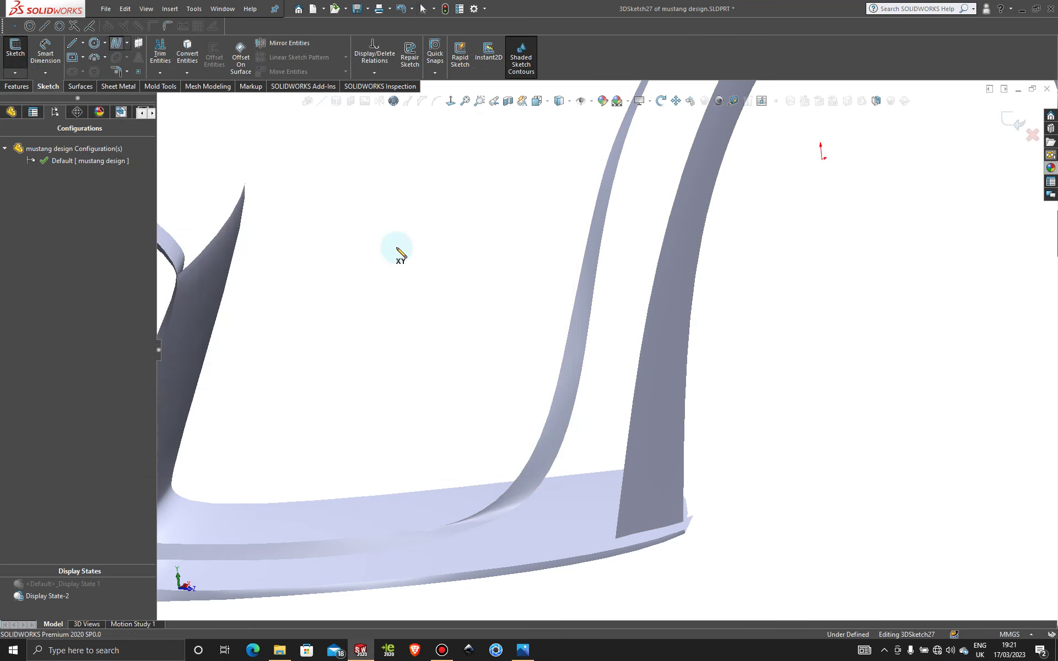
pyautogui.click(613, 538)
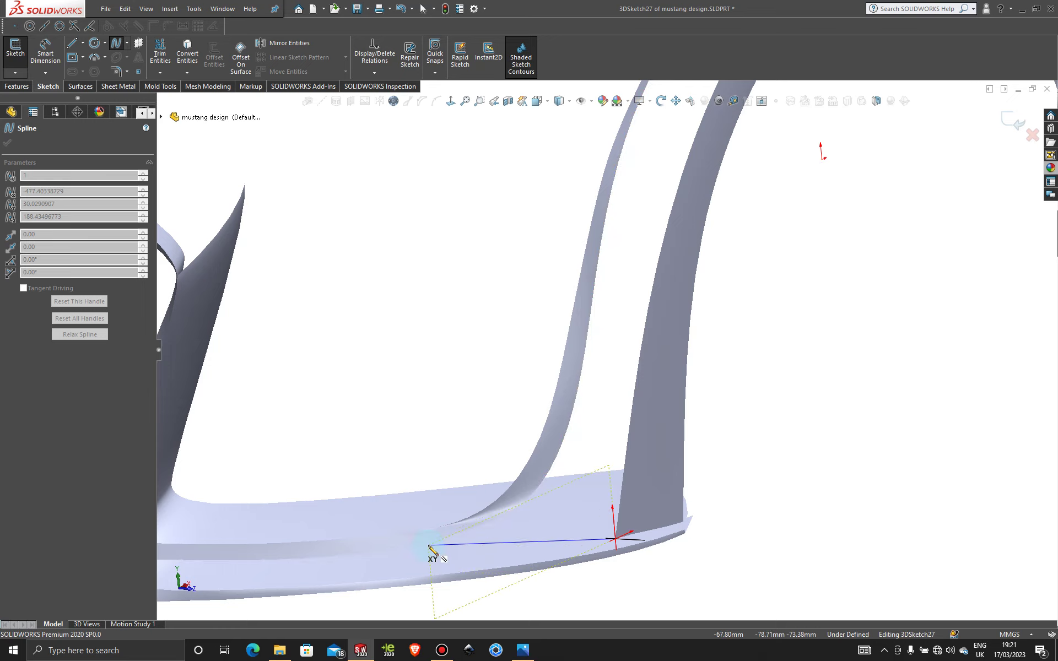
pyautogui.click(464, 532)
pyautogui.press('Escape')
# - Bow the short spline in the top view with its handle at the strip end, following the bumper's curve, and exit the 3D sketch
pyautogui.moveTo(561, 516); pyautogui.dragTo(465, 574, button='middle')
pyautogui.press('space')
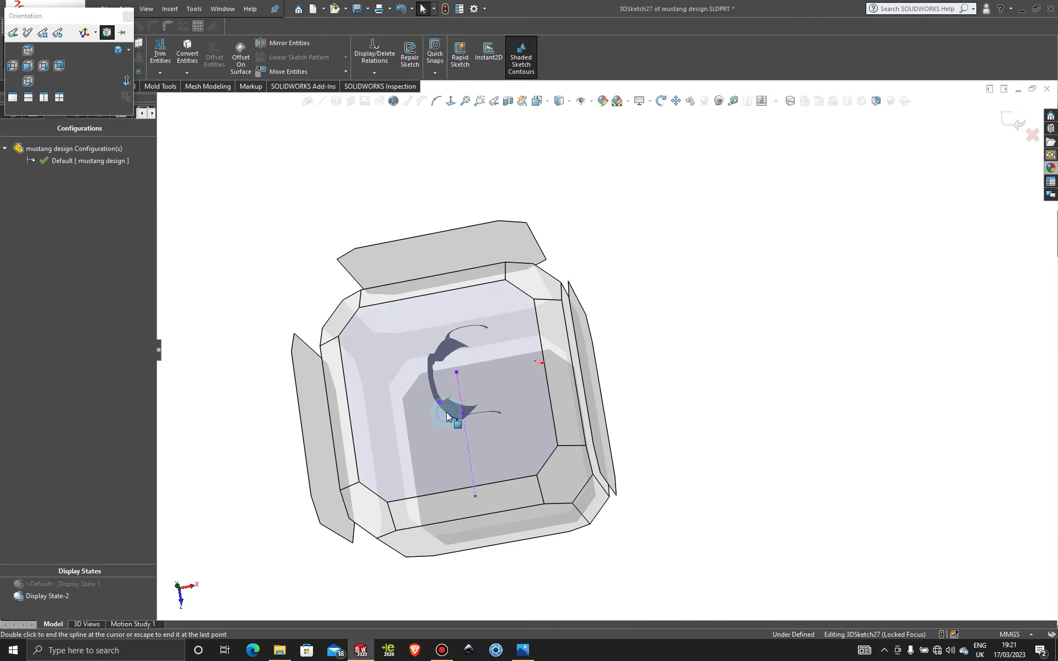
pyautogui.hotkey('ctrl', '5')
pyautogui.scroll(-5, 592, 331)
pyautogui.scroll(-4, 515, 370)
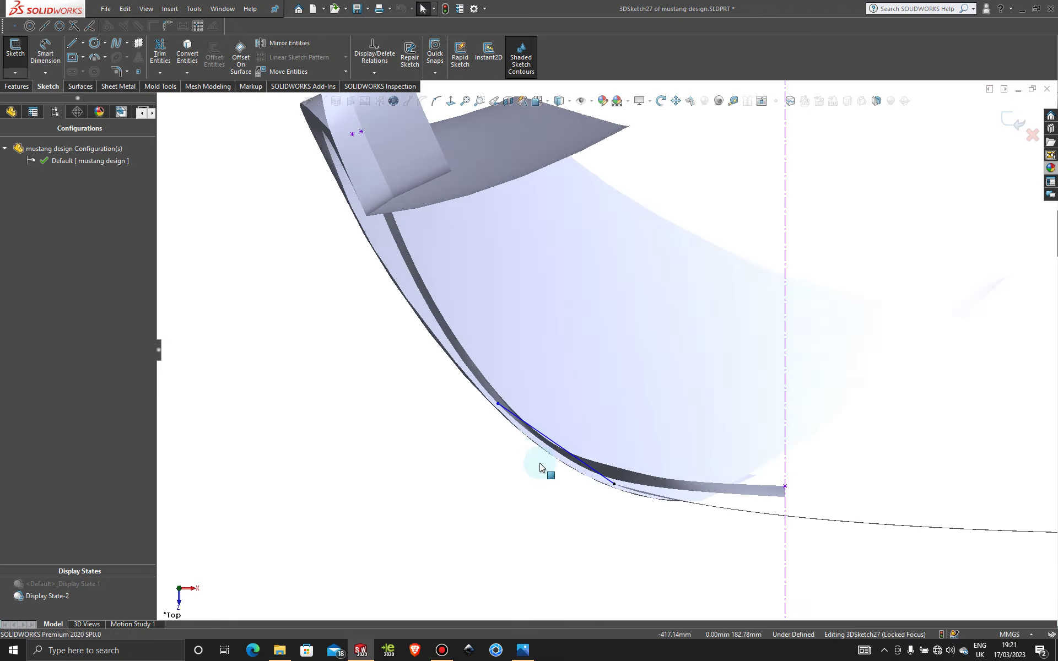
pyautogui.click(577, 430)
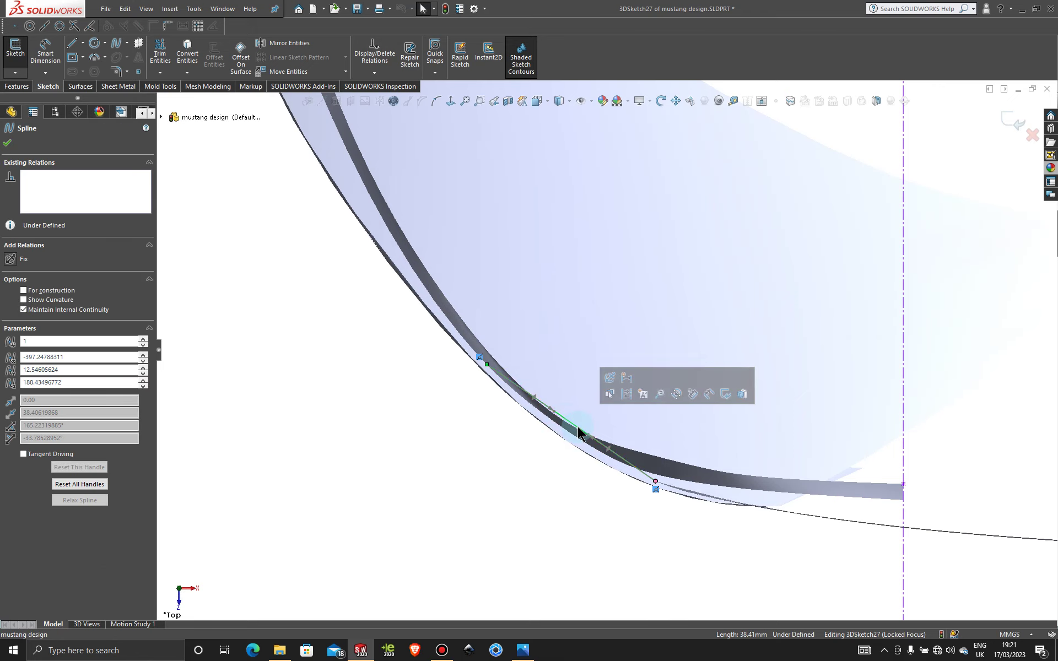
pyautogui.click(549, 420)
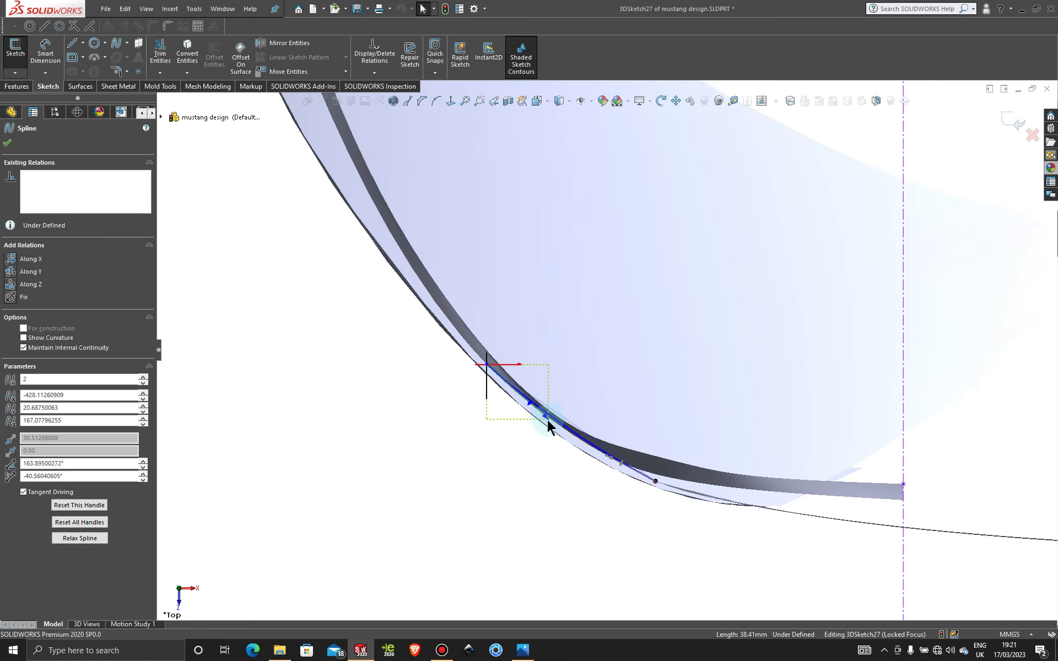
pyautogui.click(9, 145)
pyautogui.moveTo(472, 543); pyautogui.dragTo(583, 355, button='middle')
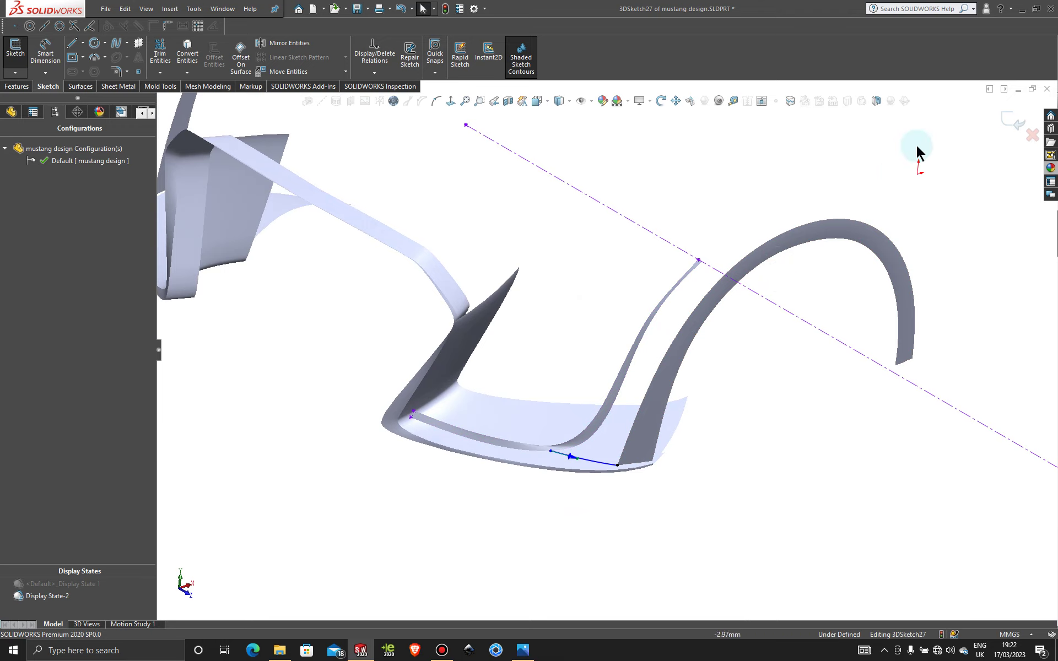
pyautogui.click(1013, 124)
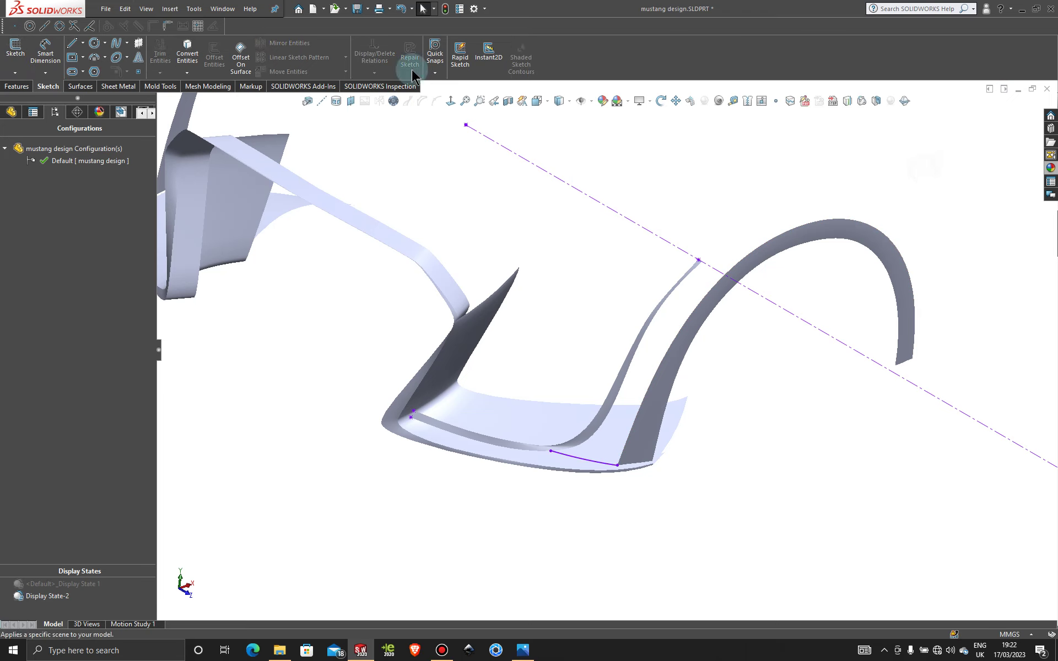
# - Start a boundary surface with the strip's outer edge and the wheel arch's front edge as Direction 1 profiles
pyautogui.click(77, 87)
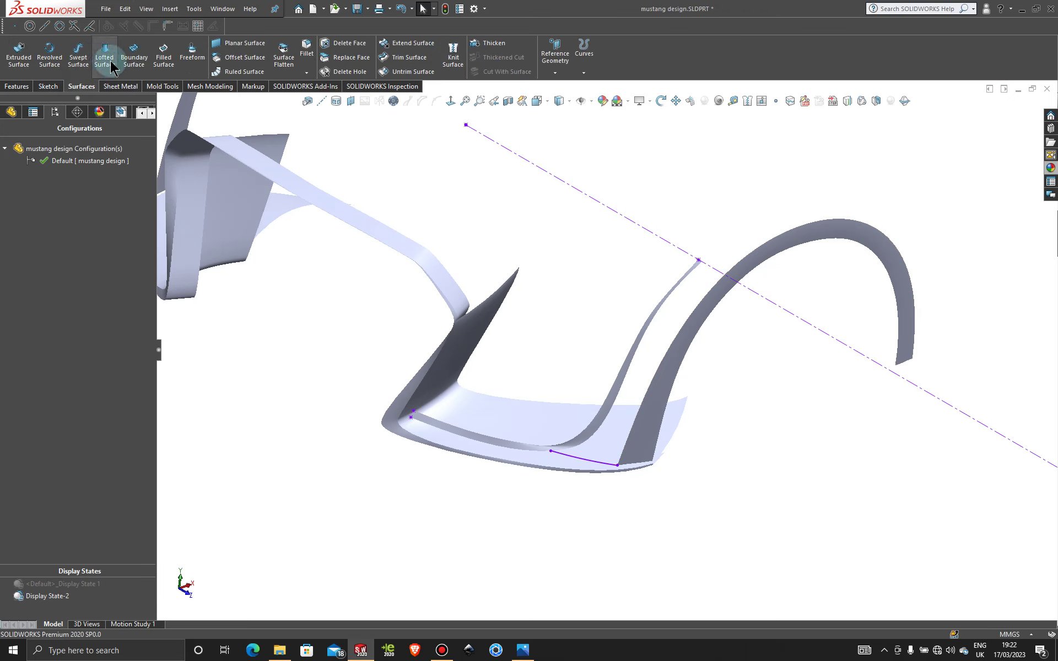
pyautogui.click(626, 379)
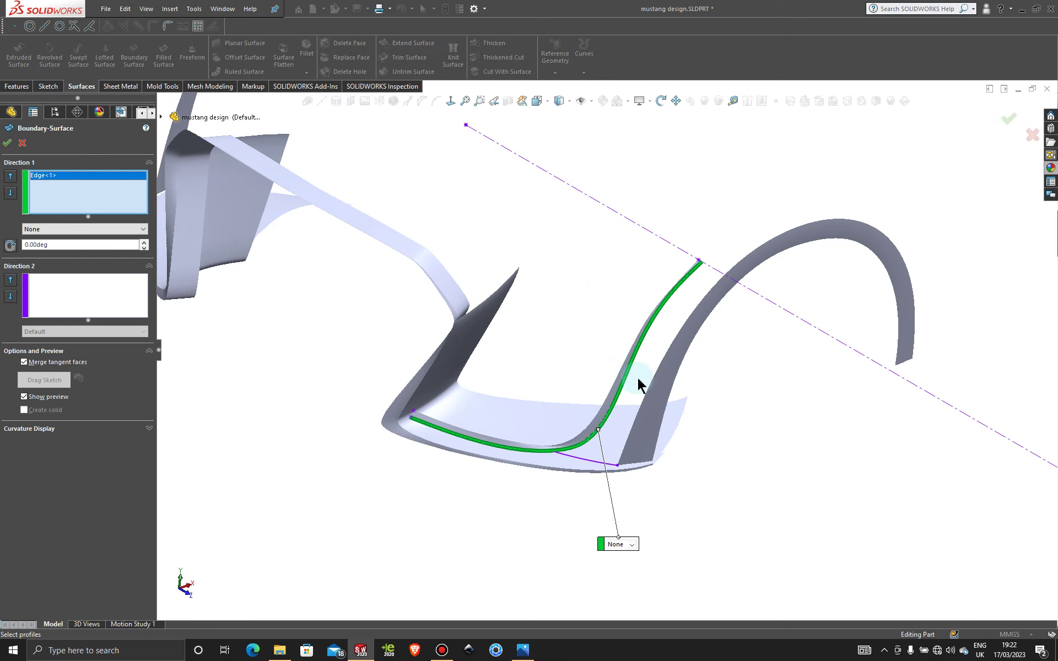
pyautogui.click(651, 383)
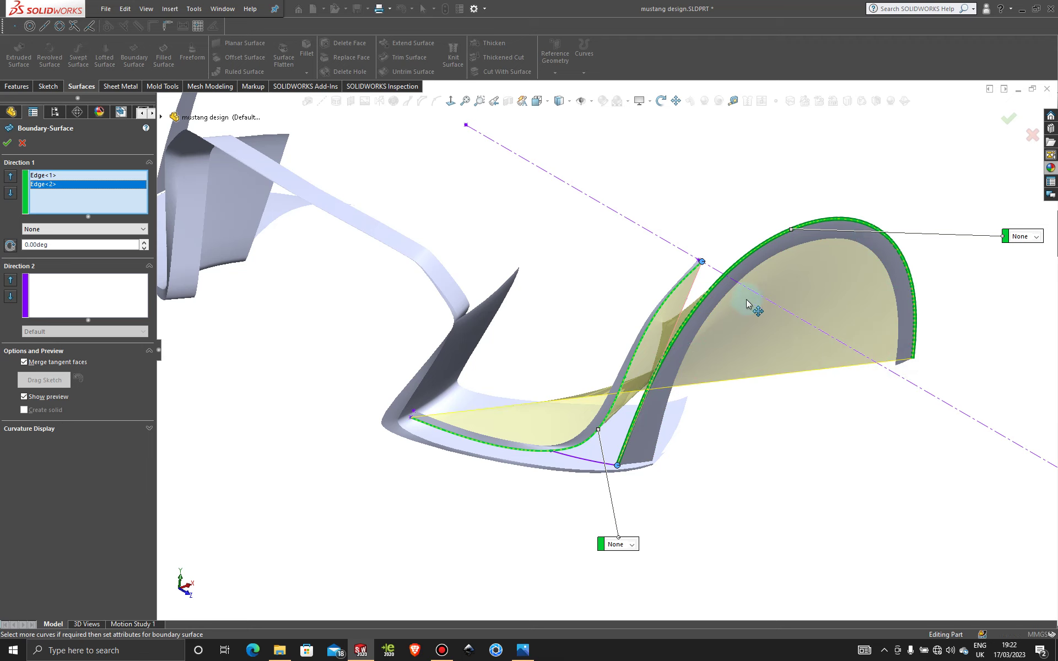
# - Shift and flip the boundary connectors so the surface spans from the short spline up to the upper end of the strip
pyautogui.moveTo(736, 297); pyautogui.dragTo(723, 276)
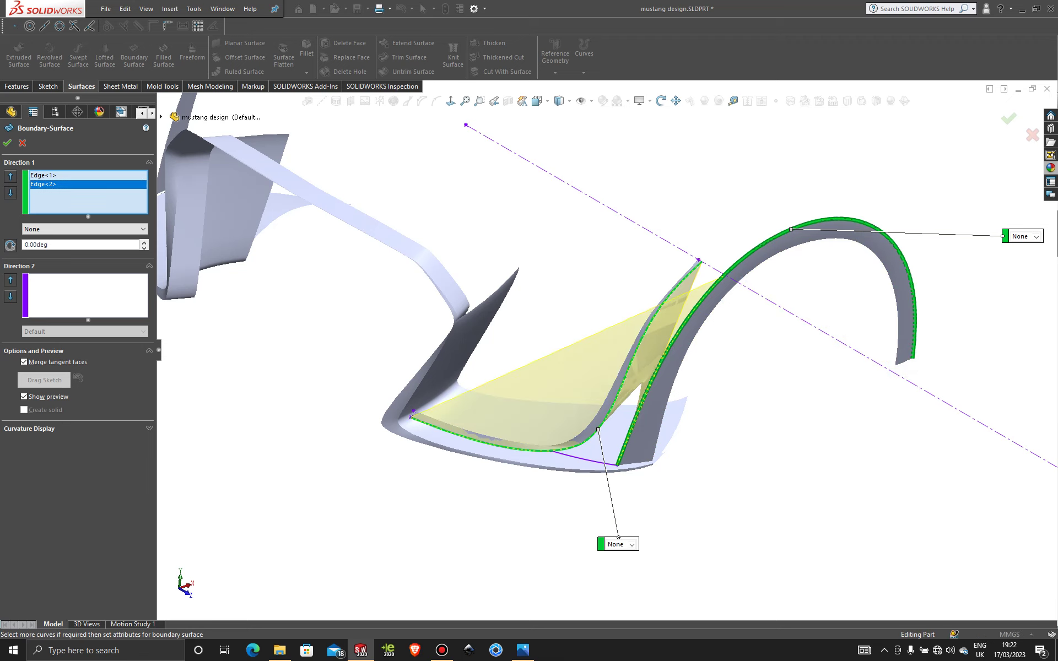
pyautogui.rightClick(411, 421)
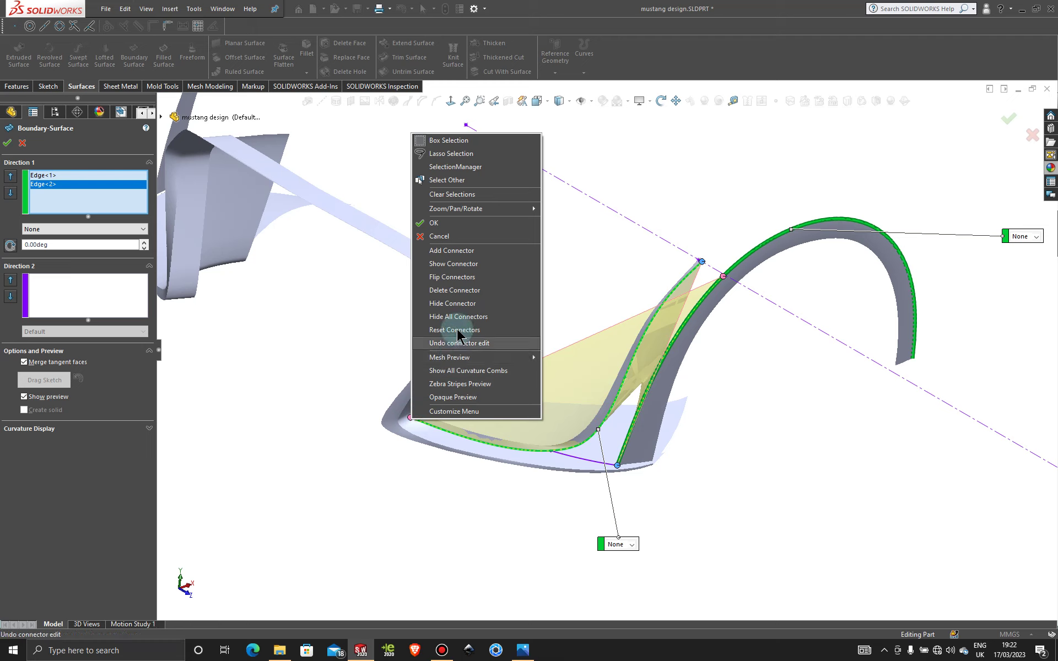
pyautogui.click(460, 279)
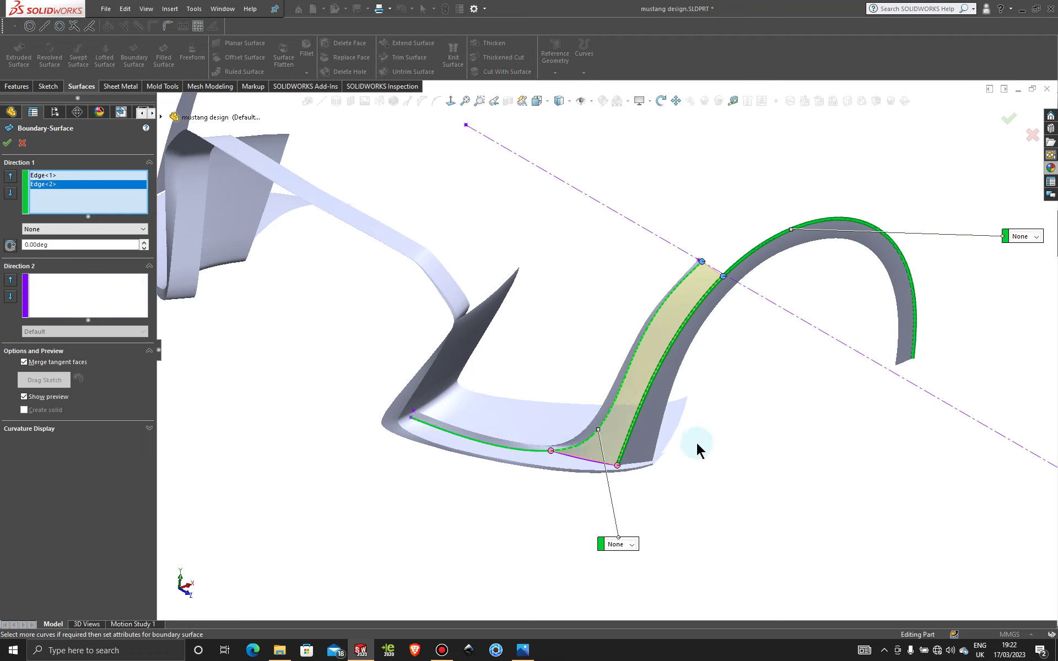
# - Add the short lower spline as the Direction 2 curve and accept the boundary surface between the strip and the wheel arch
pyautogui.scroll(-5, 666, 463)
pyautogui.click(99, 292)
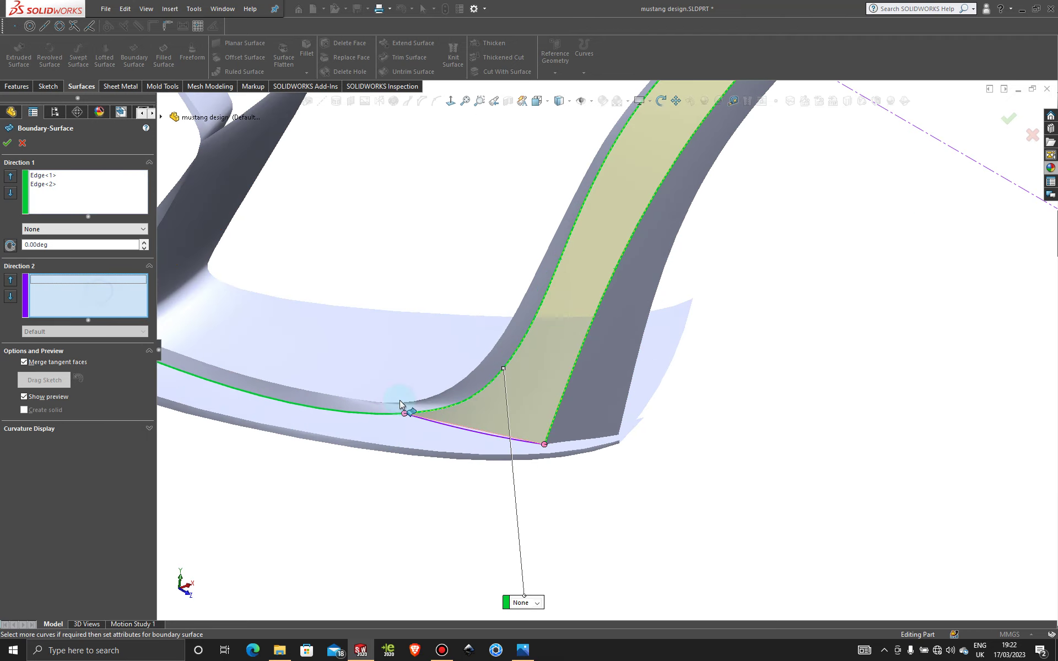
pyautogui.click(489, 439)
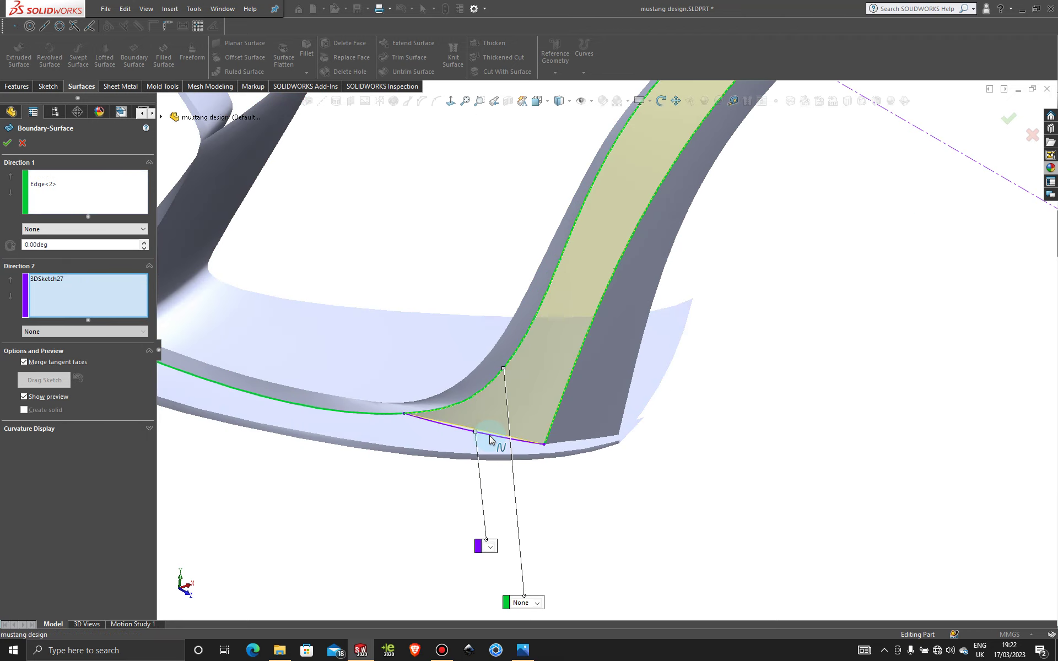
pyautogui.scroll(5, 692, 384)
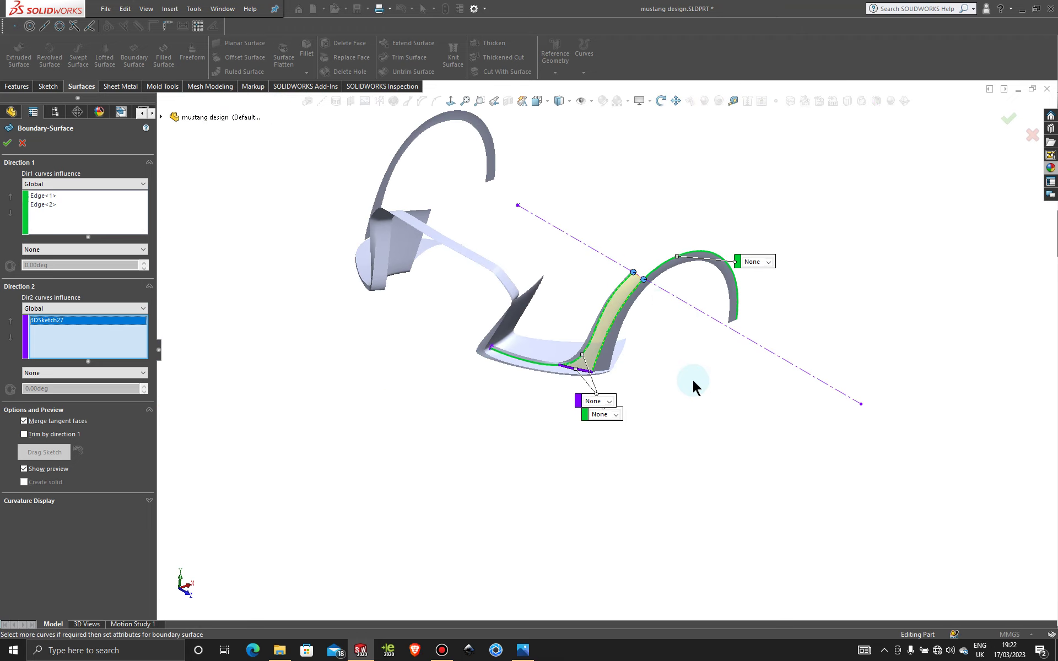
pyautogui.scroll(-6, 628, 335)
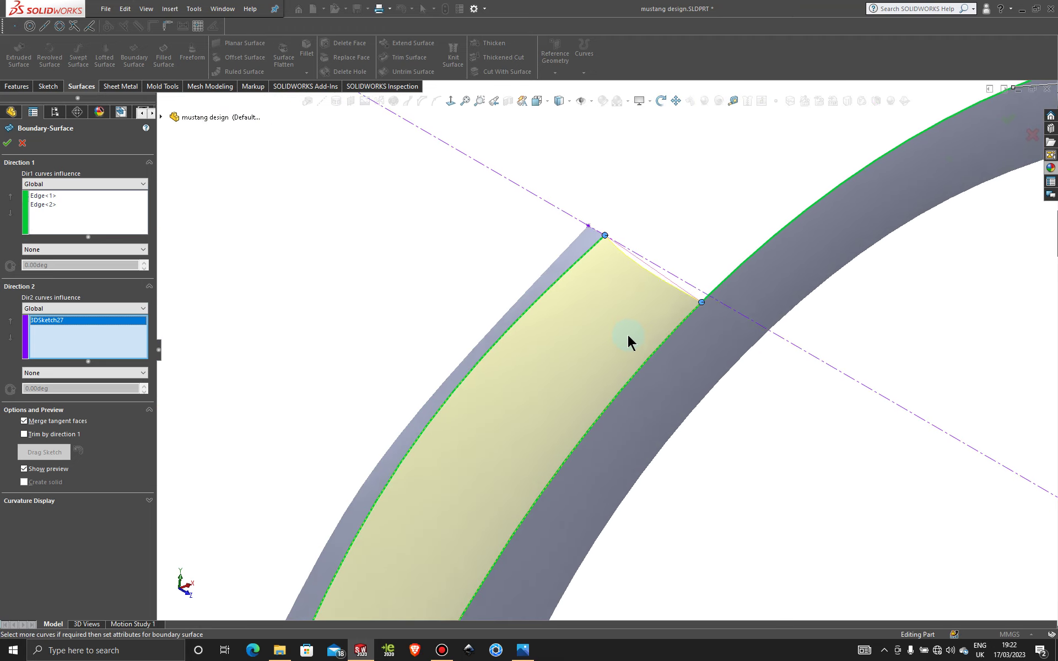
pyautogui.scroll(-2, 627, 335)
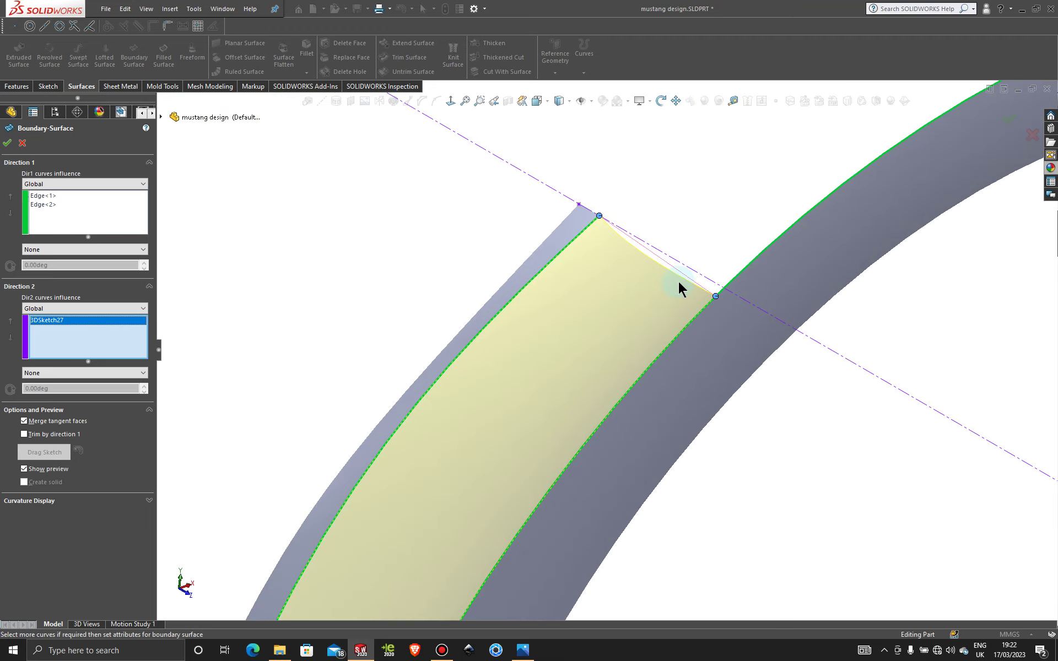
pyautogui.scroll(2, 679, 282)
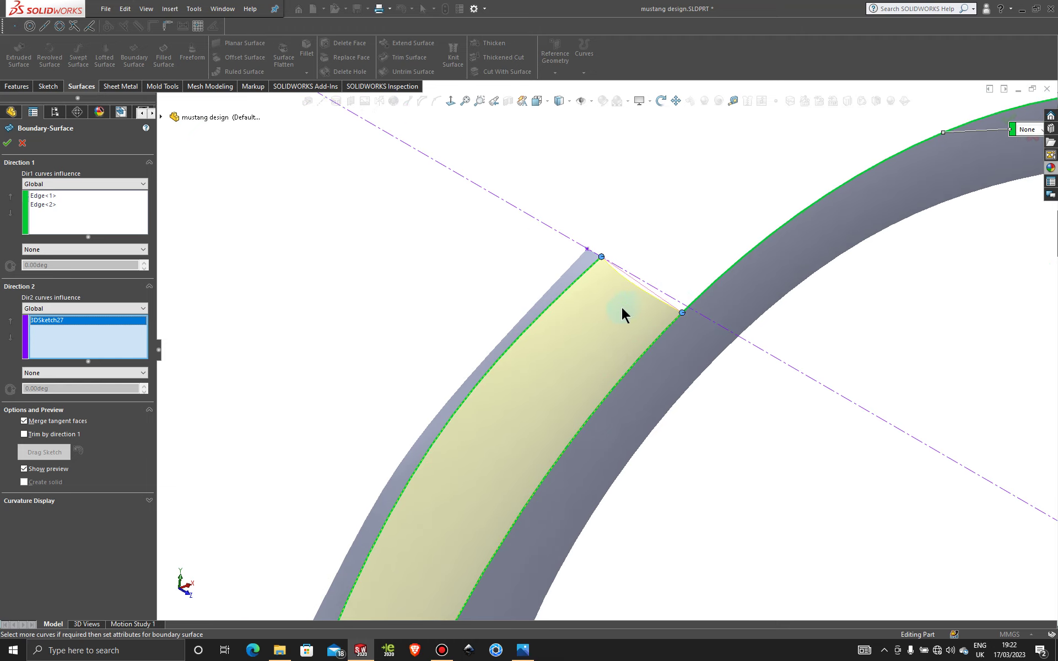
pyautogui.moveTo(622, 307); pyautogui.dragTo(678, 255, button='middle')
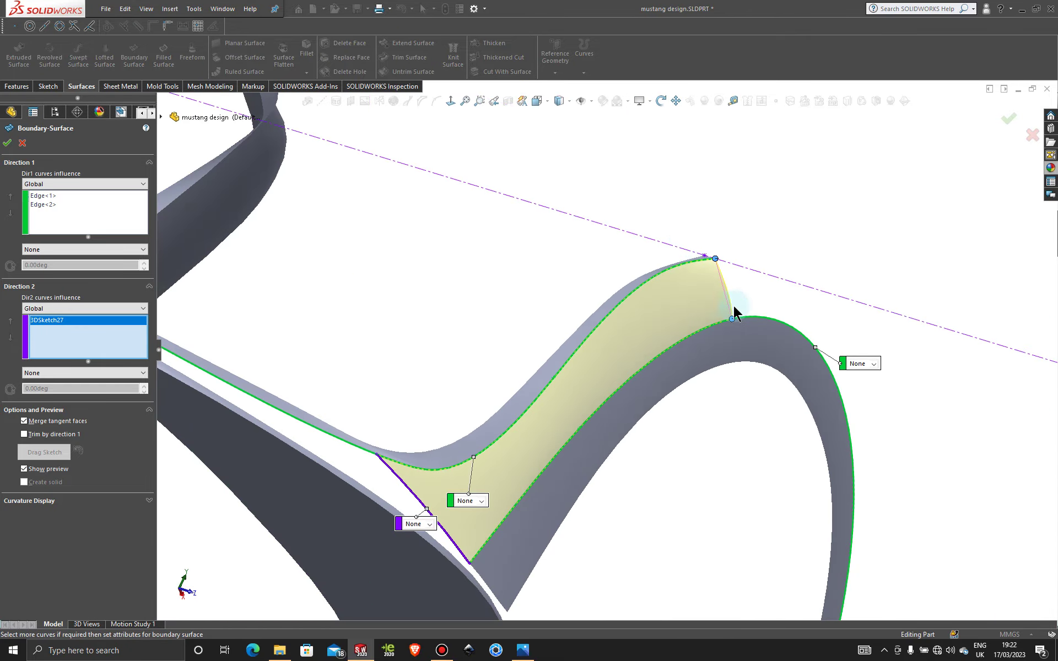
pyautogui.click(10, 147)
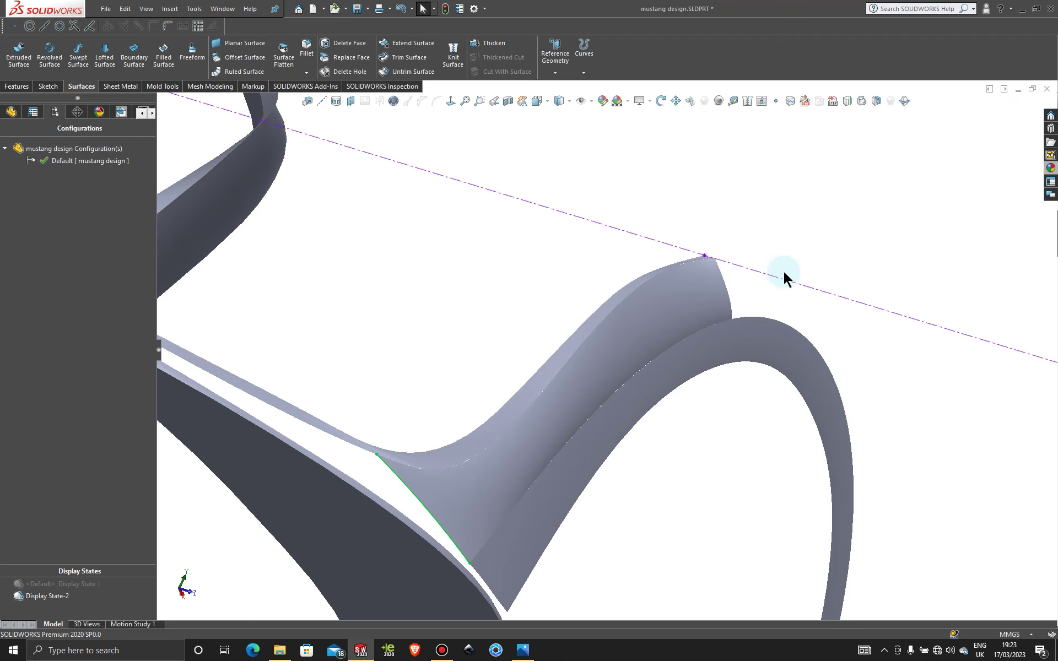
# - Delete the boundary surface just made between the strip and the wheel arch
pyautogui.moveTo(810, 253); pyautogui.dragTo(498, 330, button='middle')
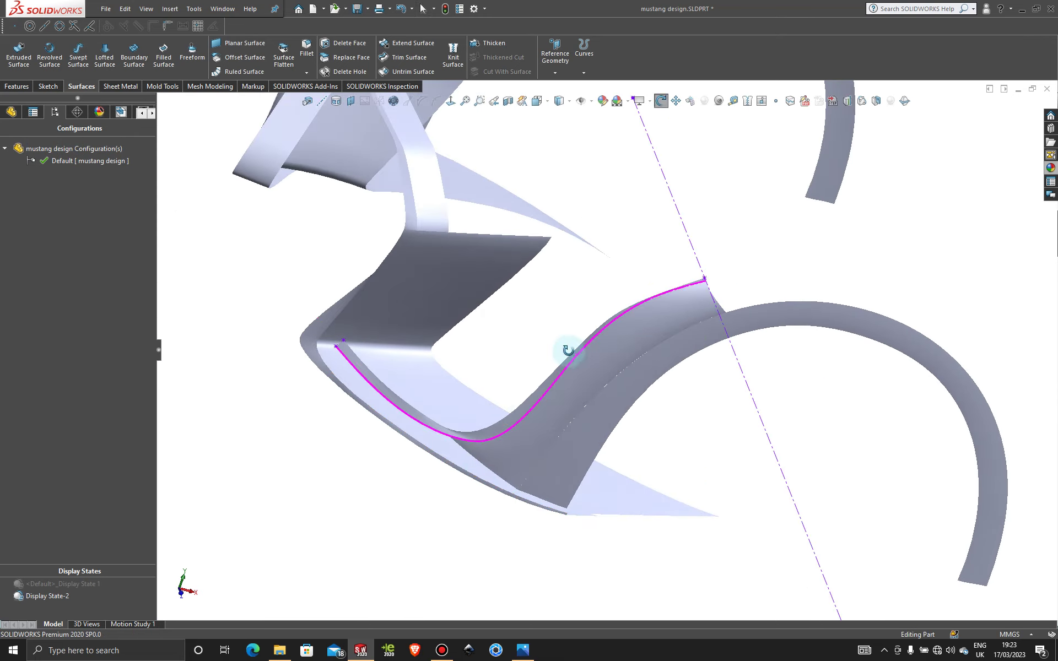
pyautogui.moveTo(568, 350); pyautogui.dragTo(586, 366, button='middle')
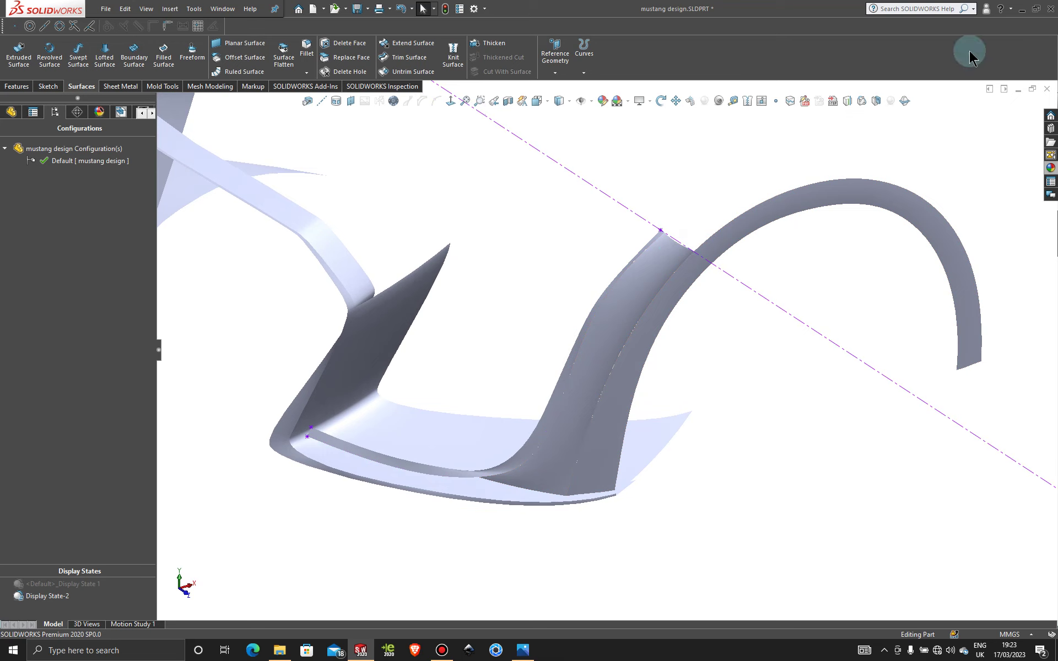
pyautogui.rightClick(645, 265)
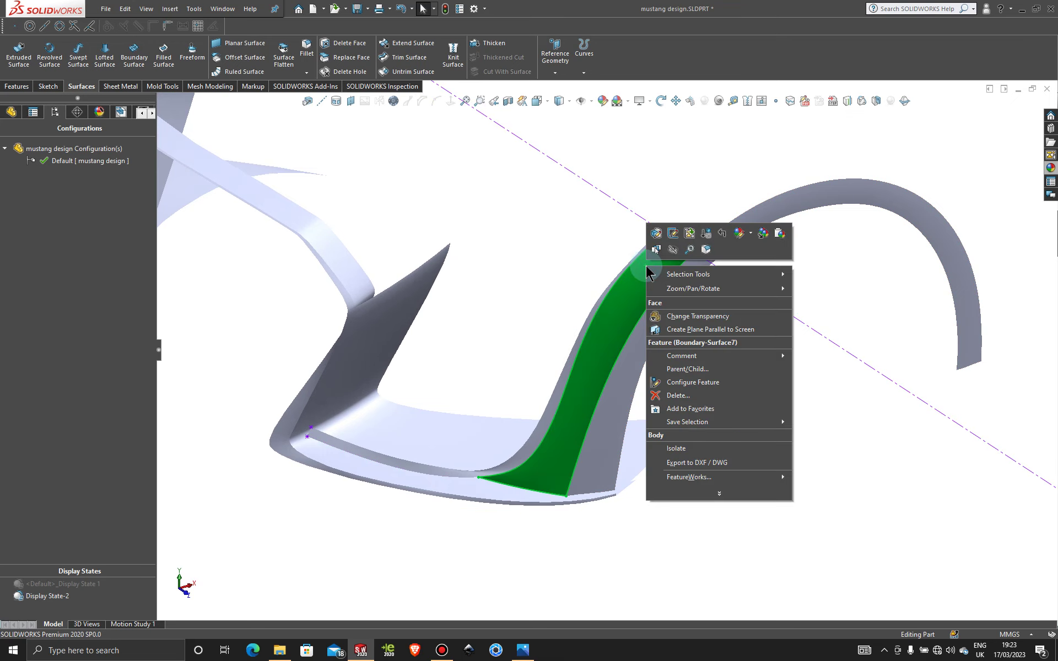
pyautogui.click(695, 378)
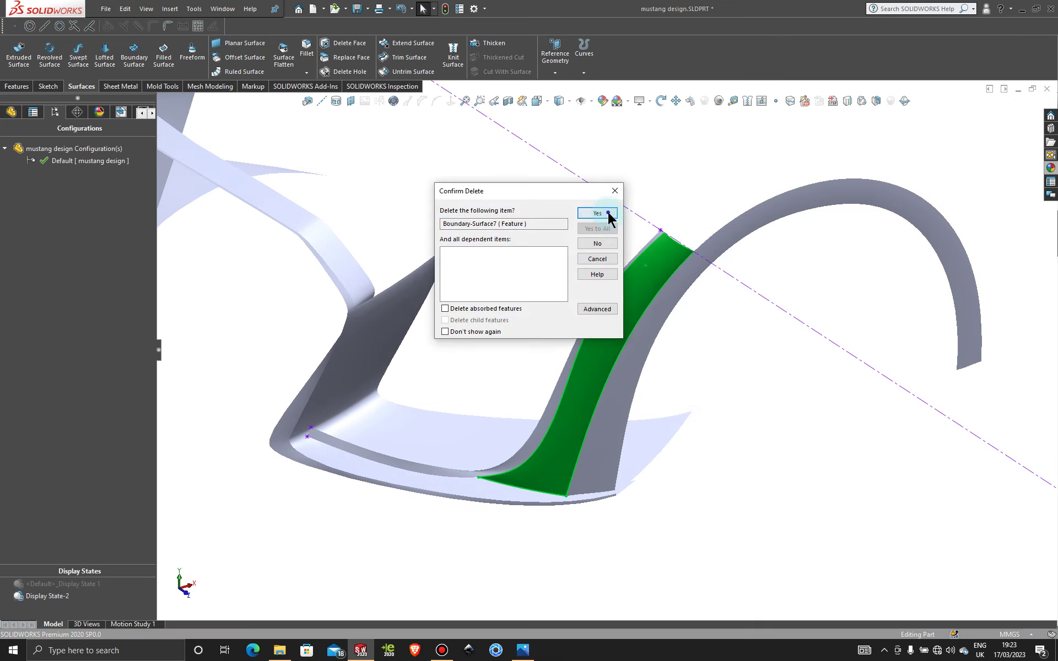
pyautogui.click(606, 213)
# - Draw a two-point spline in a new 3D sketch from the strip's upper outer corner to the wheel arch's outer edge
pyautogui.scroll(-5, 691, 247)
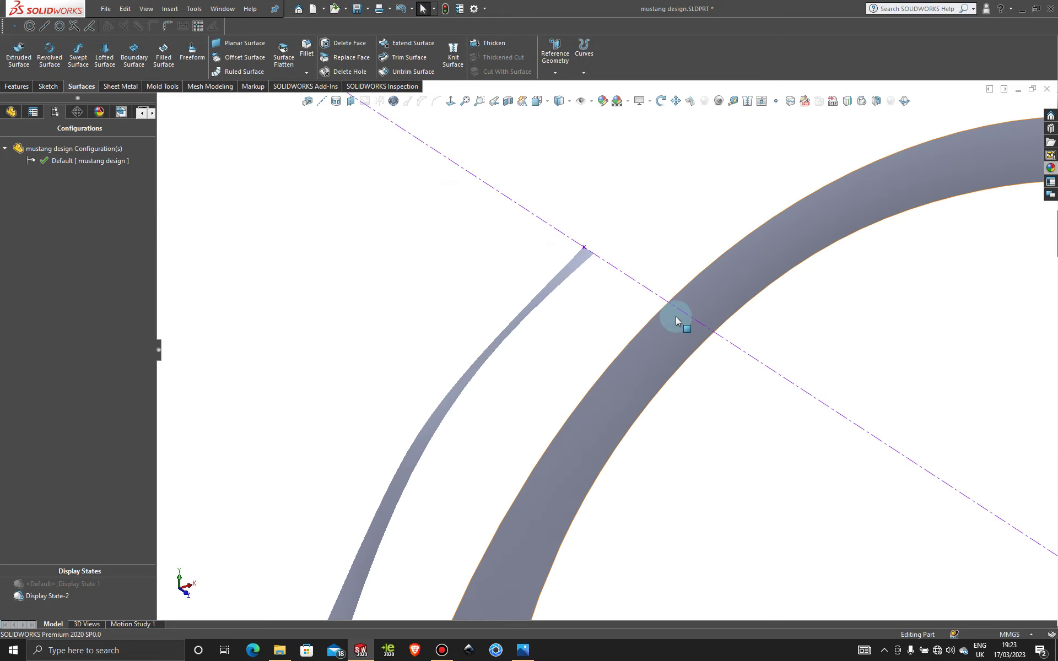
pyautogui.scroll(3, 676, 321)
pyautogui.press('space')
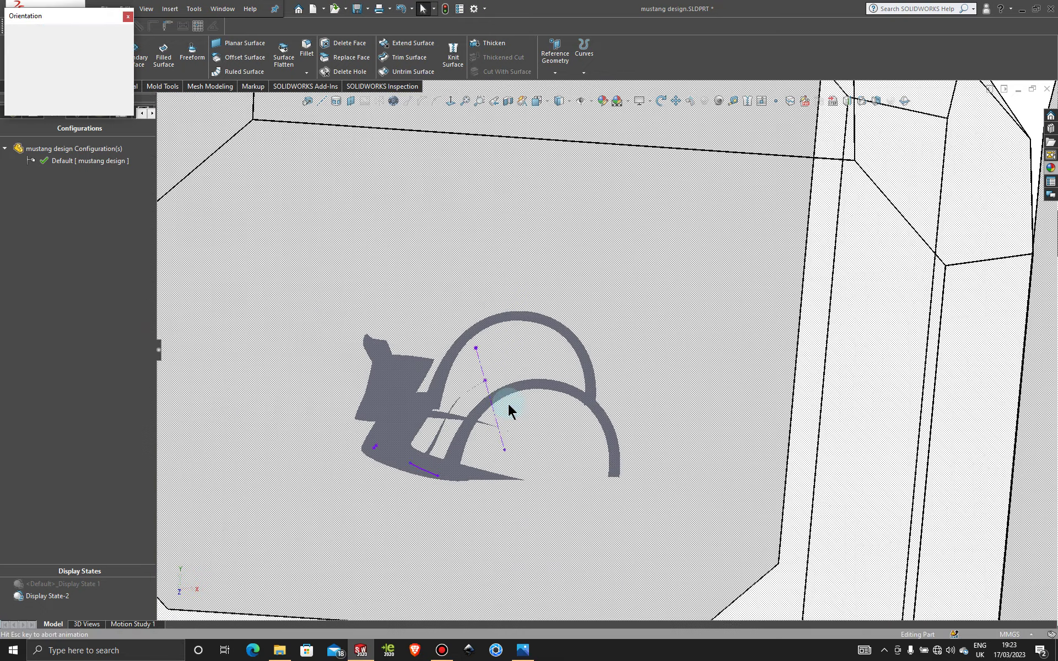
pyautogui.scroll(3, 507, 402)
pyautogui.scroll(-5, 576, 233)
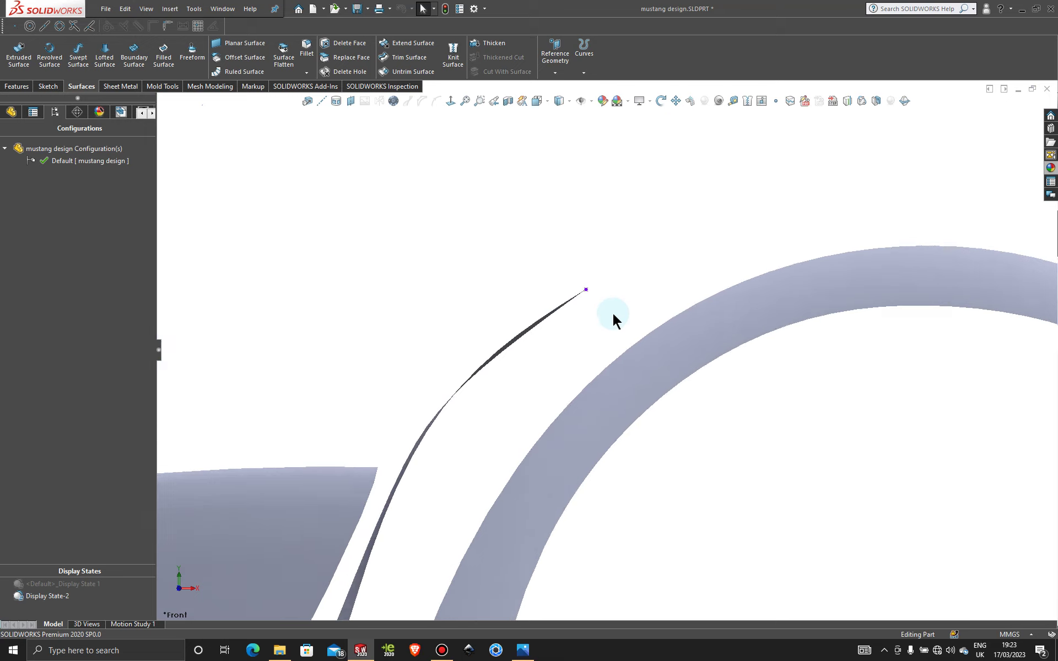
pyautogui.scroll(-2, 583, 298)
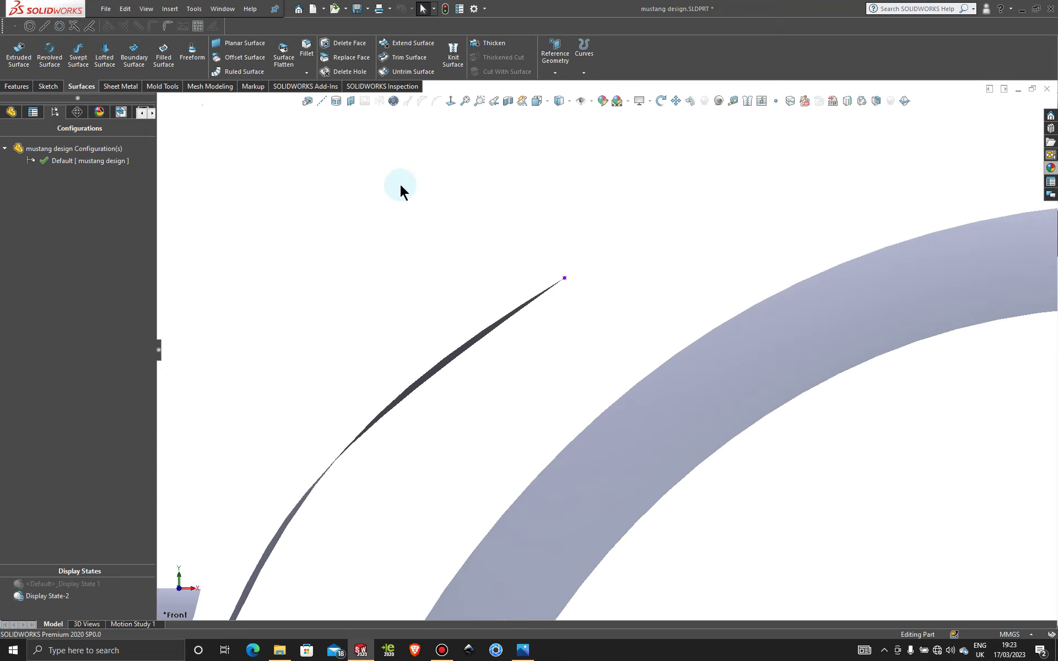
pyautogui.scroll(3, 438, 225)
pyautogui.scroll(-3, 474, 243)
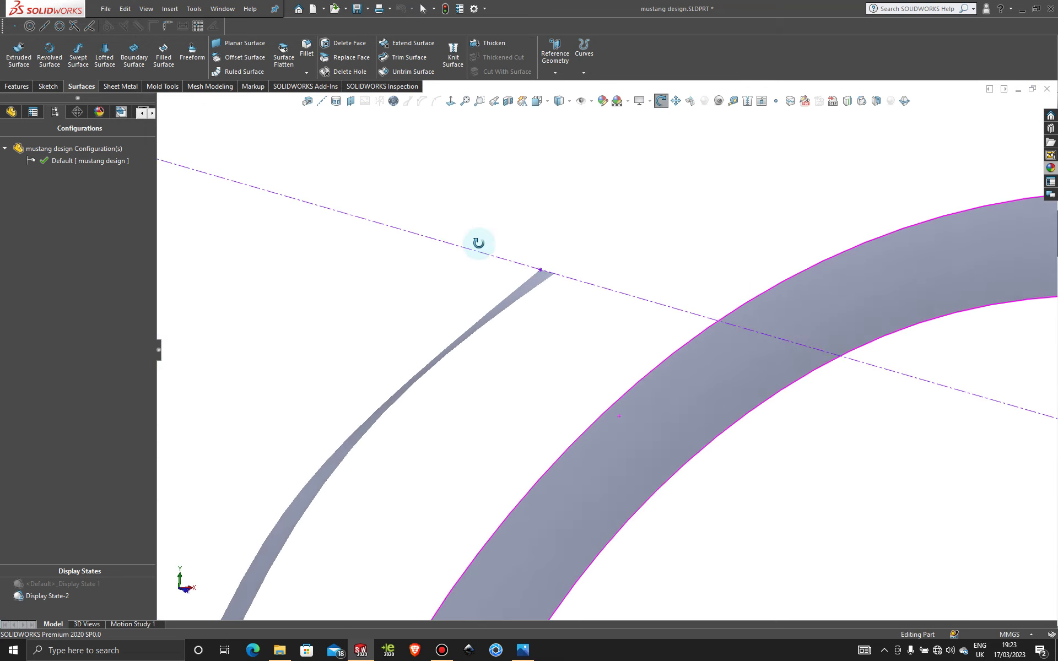
pyautogui.click(47, 87)
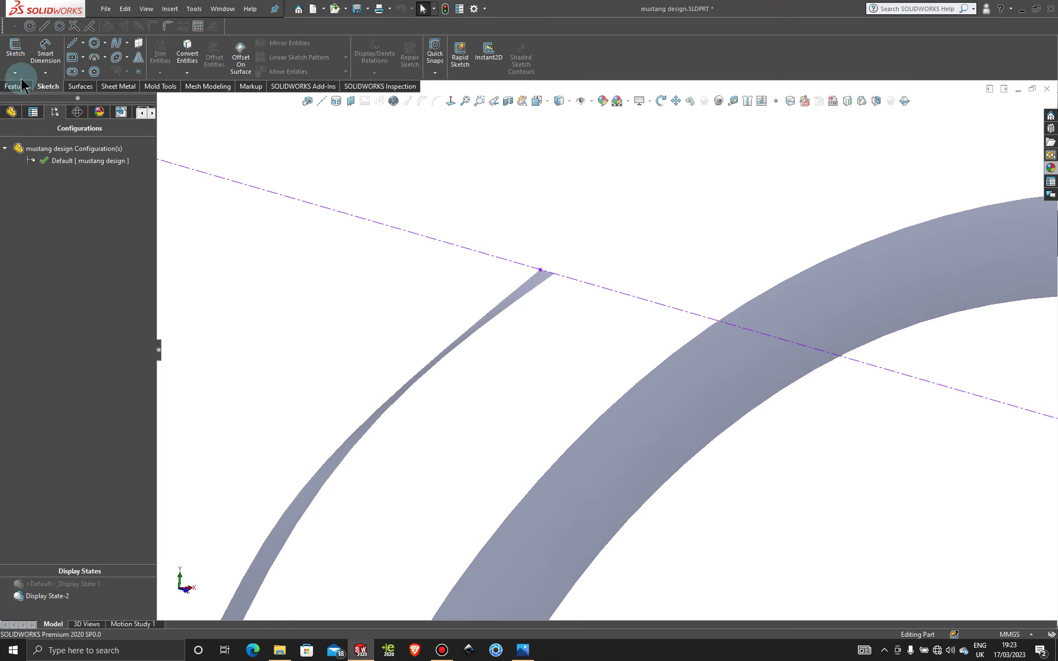
pyautogui.click(15, 72)
pyautogui.click(30, 99)
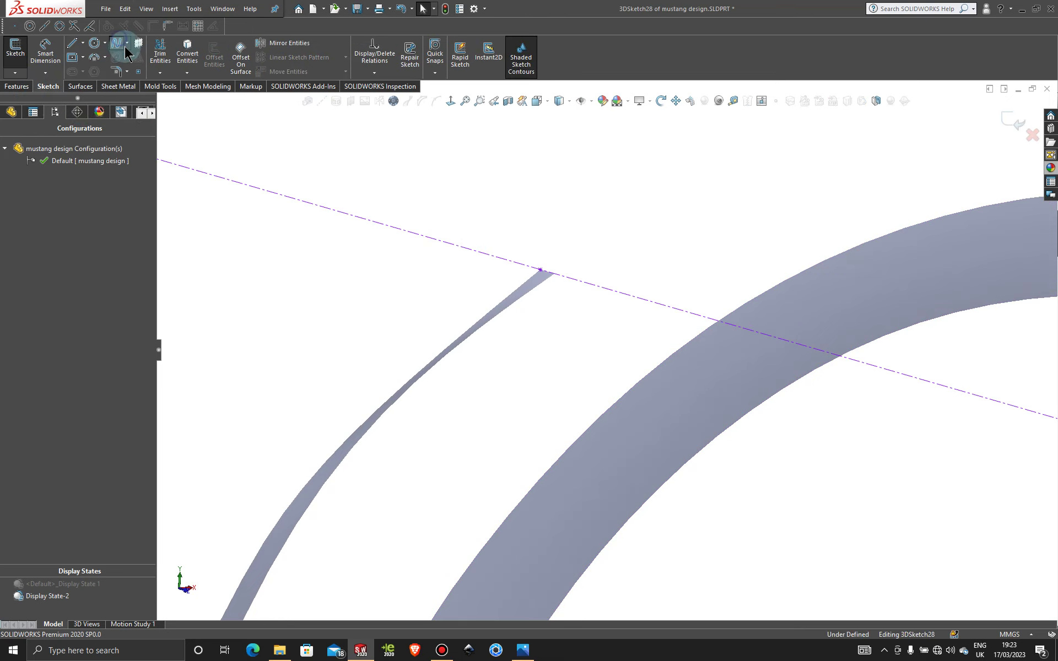
pyautogui.click(116, 43)
pyautogui.click(554, 272)
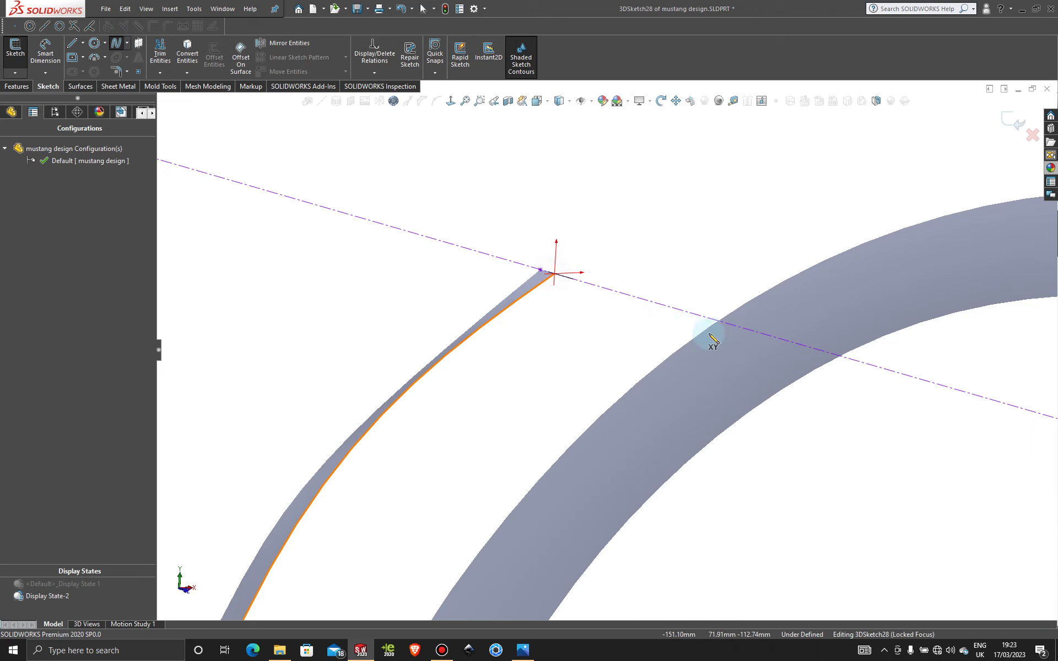
pyautogui.click(702, 332)
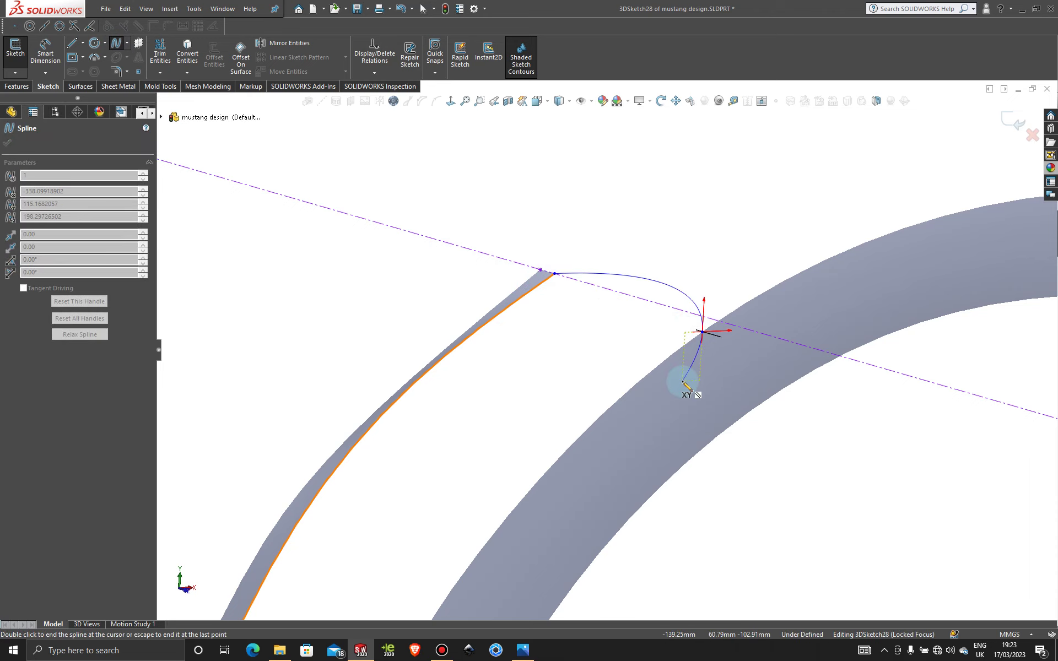
pyautogui.press('Escape')
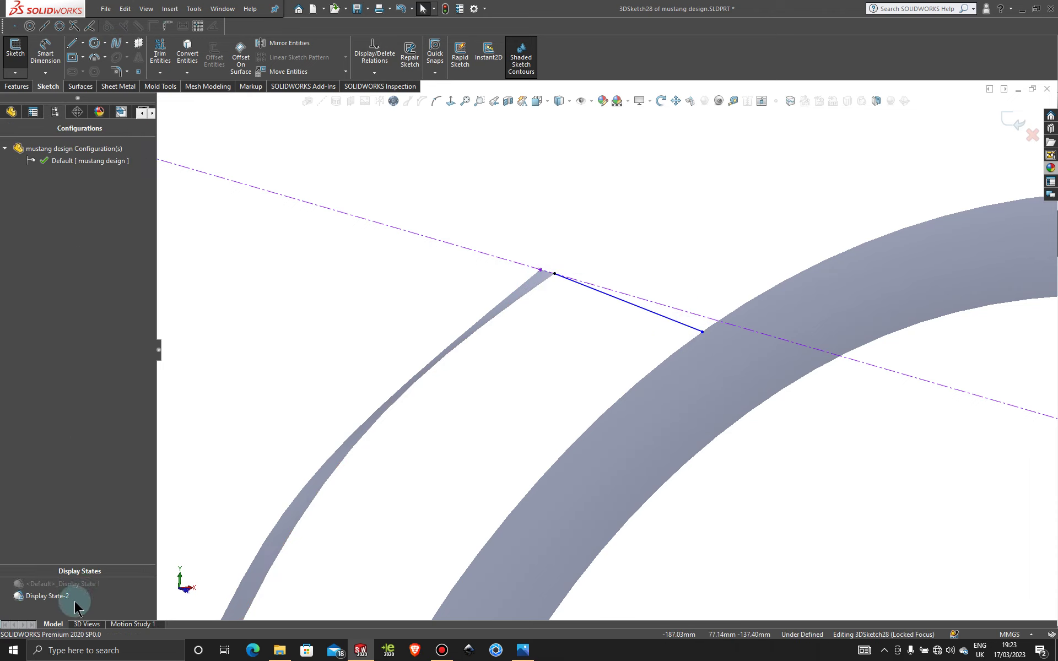
# - Switch to Display State 1 and slide the spline's end along the wheel arch edge to the blueprint's panel line in the front view
pyautogui.doubleClick(67, 584)
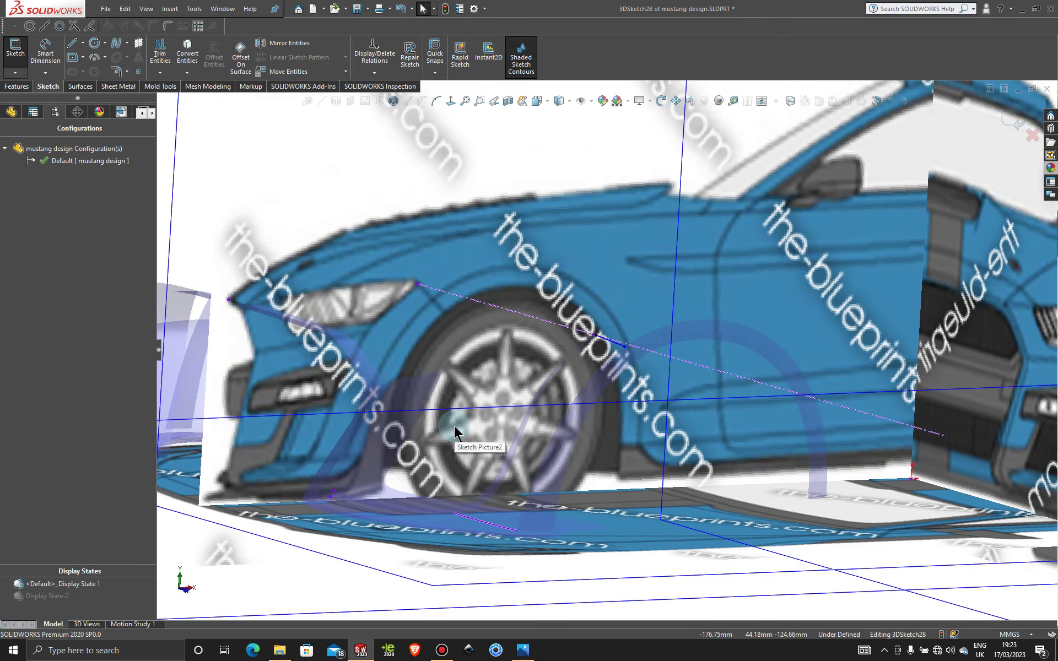
pyautogui.scroll(5, 454, 425)
pyautogui.moveTo(447, 399); pyautogui.dragTo(414, 373, button='middle')
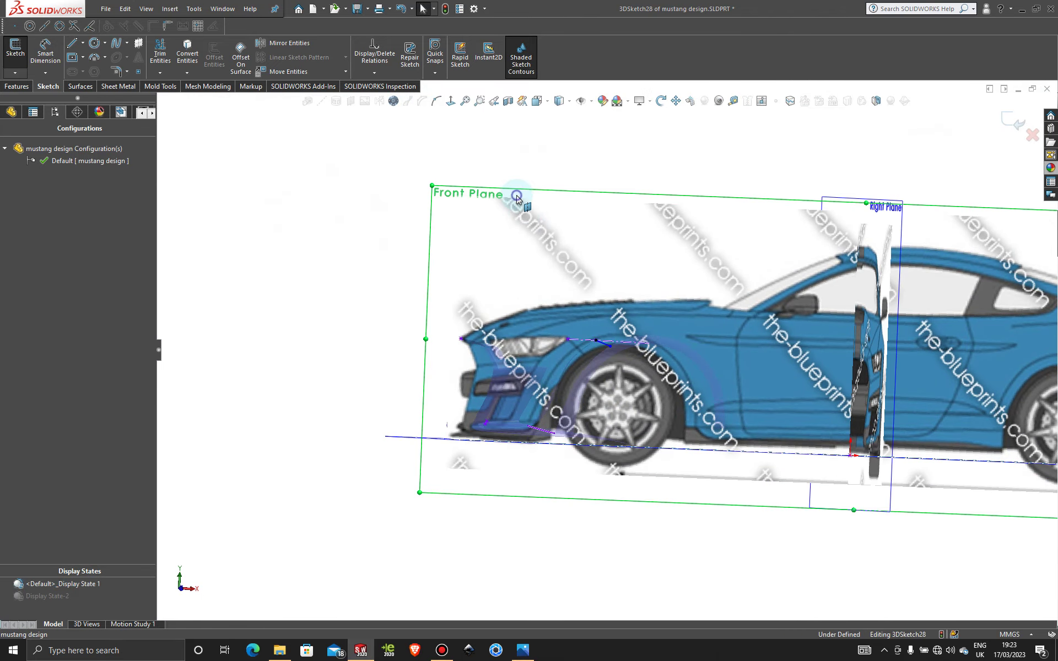
pyautogui.click(450, 101)
pyautogui.scroll(5, 696, 268)
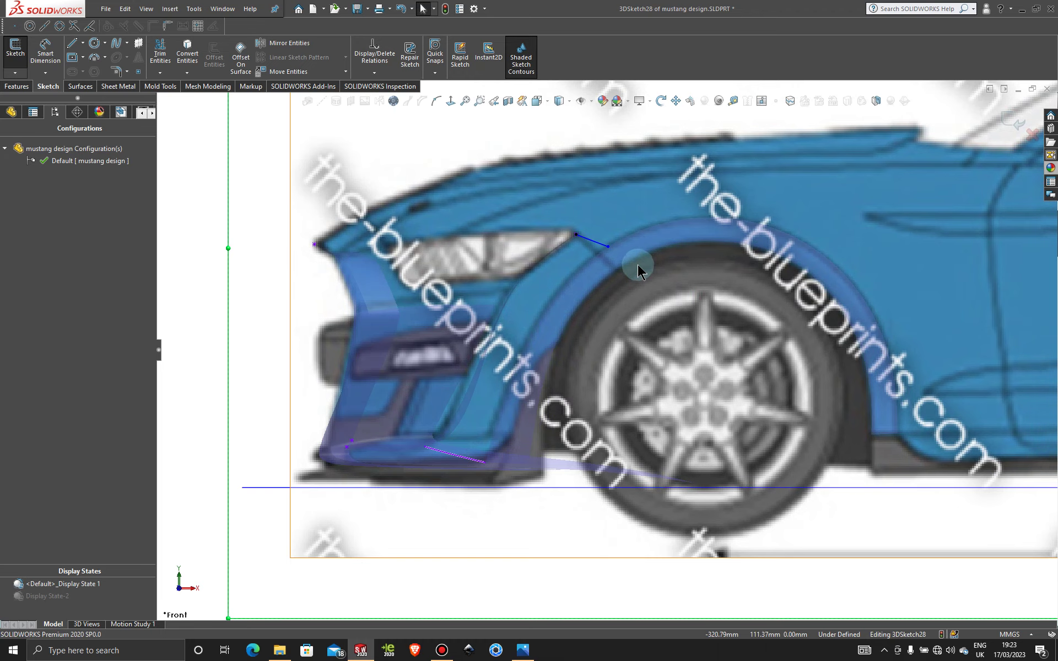
pyautogui.scroll(4, 602, 273)
pyautogui.scroll(3, 601, 272)
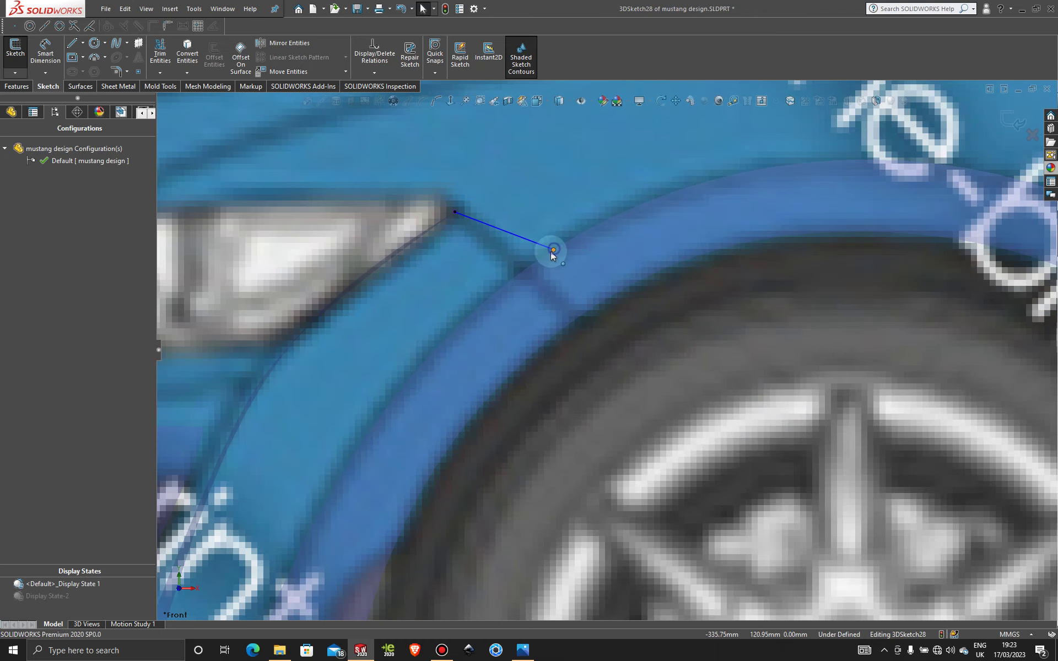
pyautogui.moveTo(552, 250); pyautogui.dragTo(520, 277)
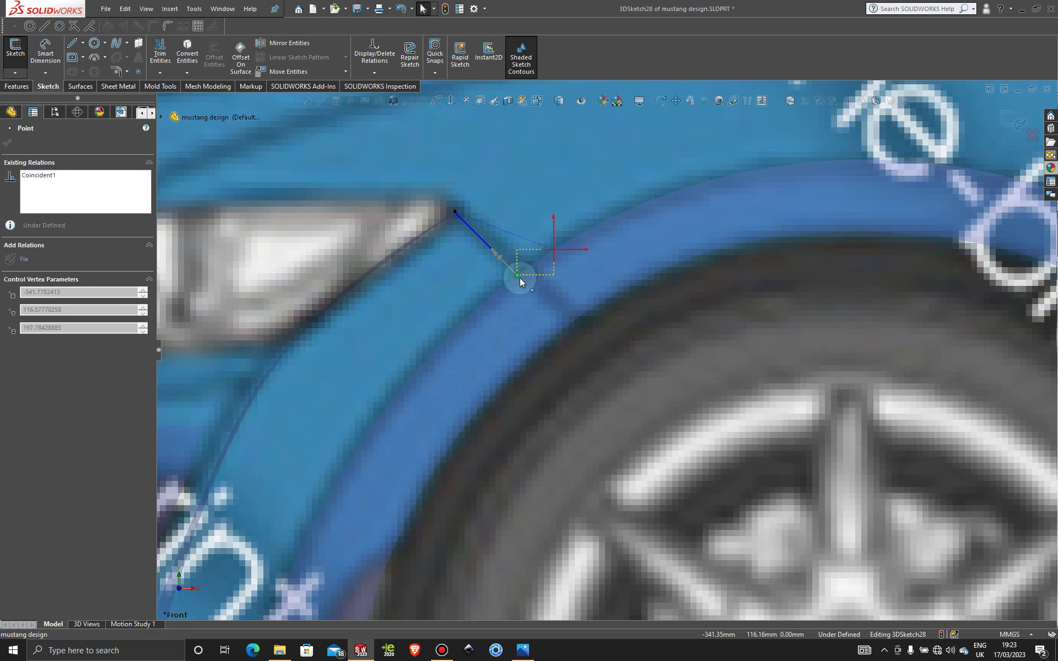
pyautogui.click(7, 142)
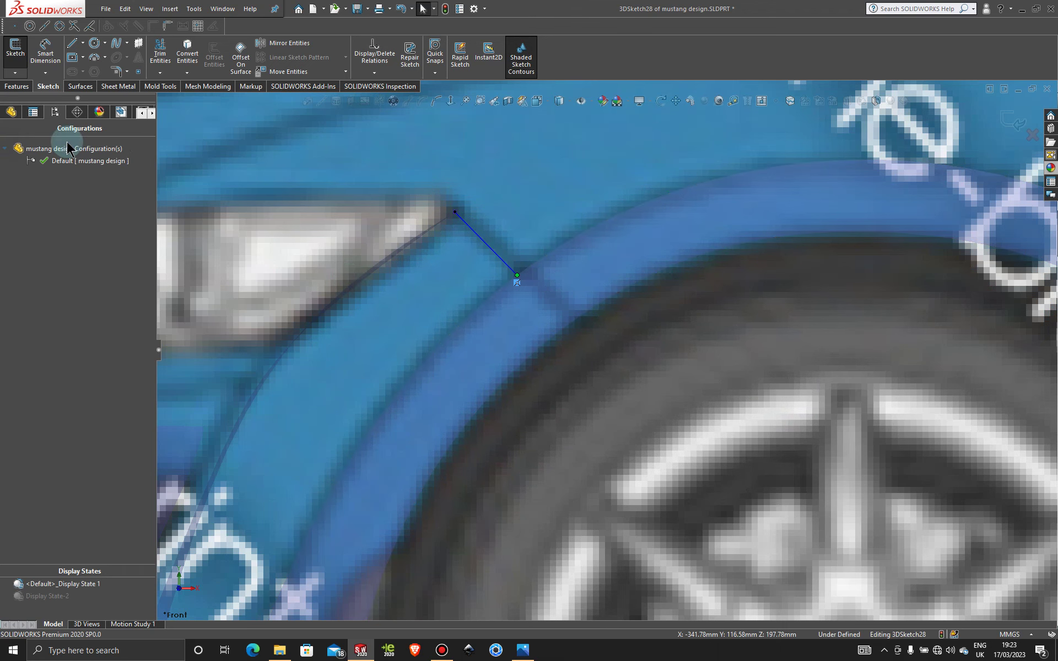
# - Exit the 3D sketch and activate Display State-2 to hide the blueprints
pyautogui.scroll(-5, 720, 272)
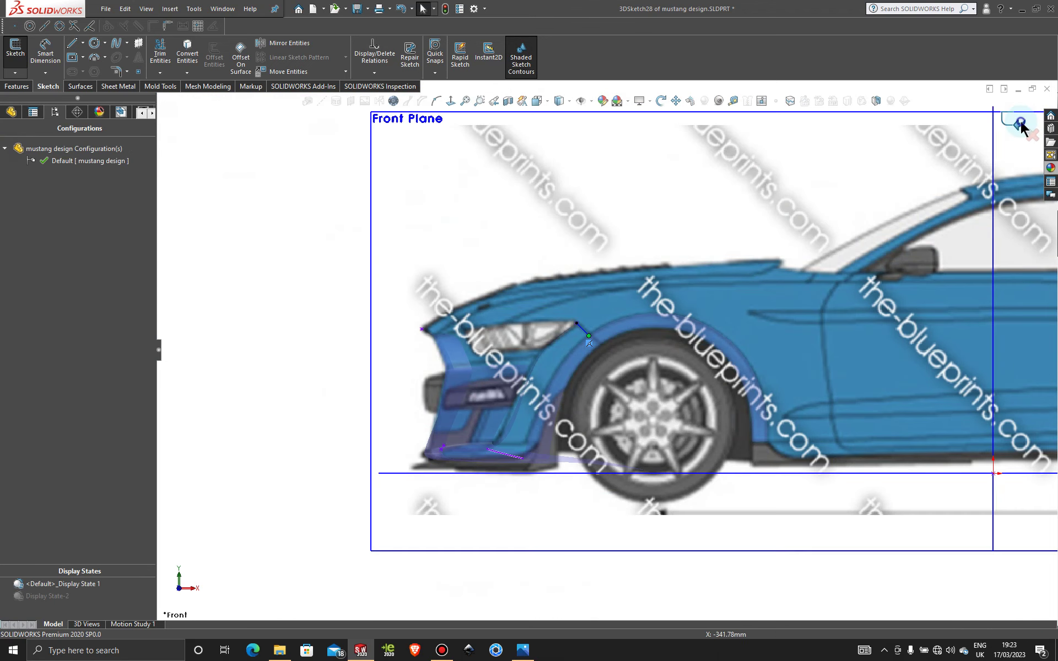
pyautogui.click(1020, 125)
pyautogui.click(34, 115)
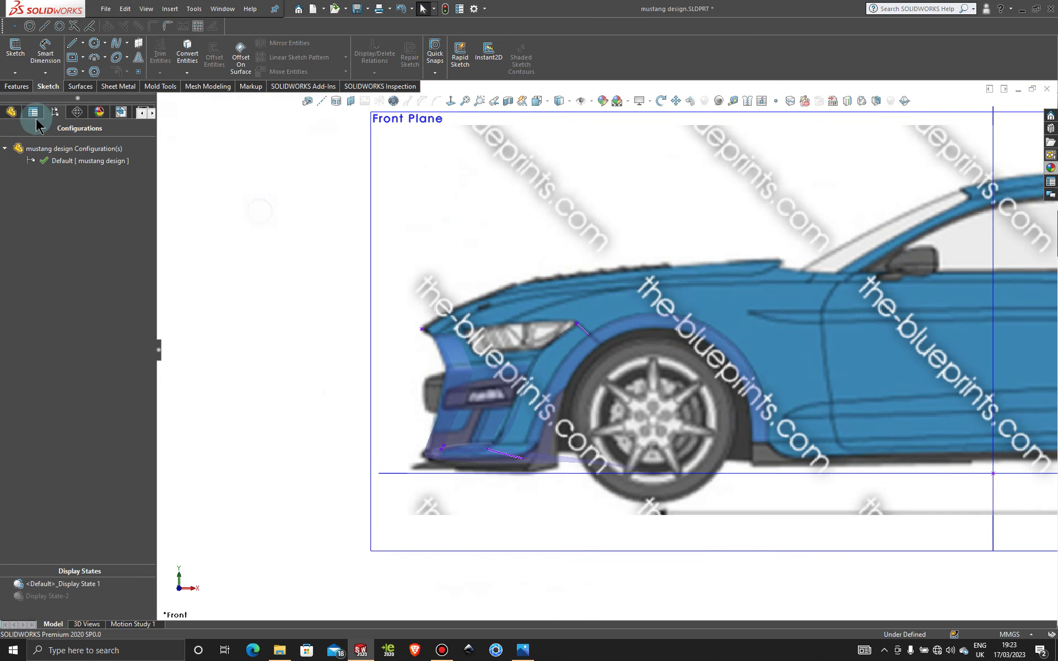
pyautogui.click(55, 602)
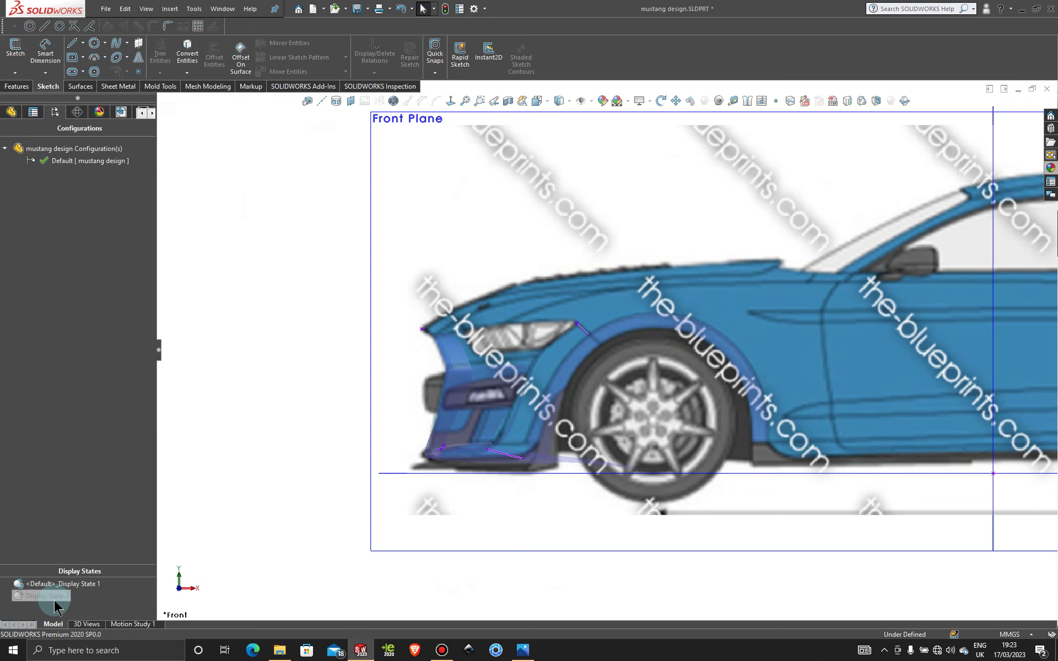
pyautogui.doubleClick(55, 598)
# - Reopen the 3D sketch of the upper end spline and bend the spline with its tangent handle at the strip's corner
pyautogui.moveTo(548, 319)
pyautogui.mouseDown(button='middle')
pyautogui.moveTo(529, 303)
pyautogui.moveTo(479, 412)
pyautogui.mouseUp(button='middle')
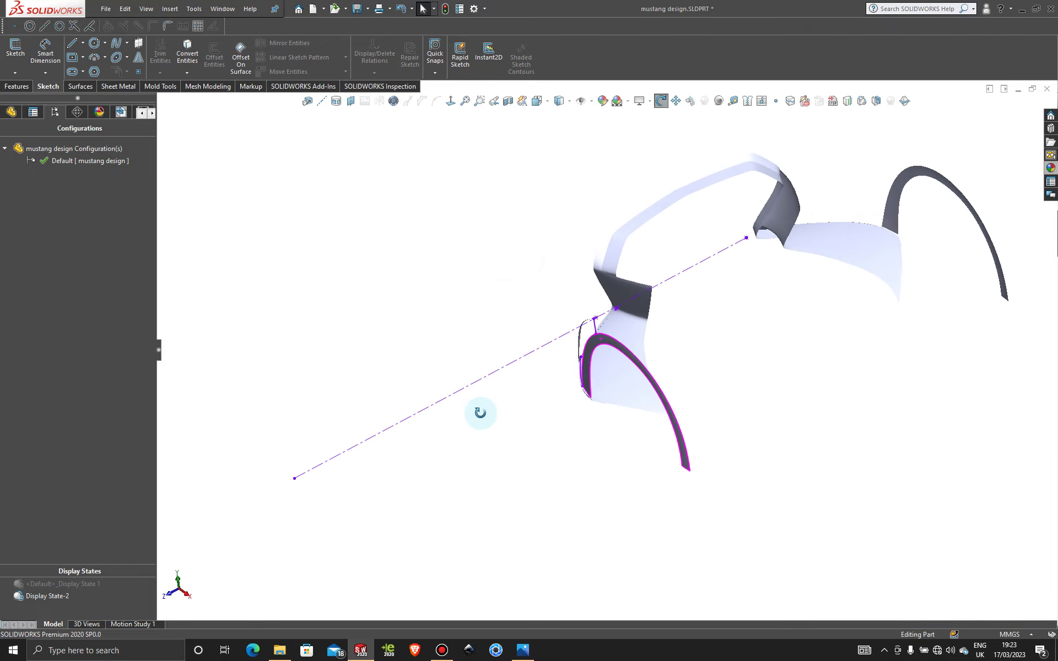
pyautogui.press('space')
pyautogui.click(494, 347)
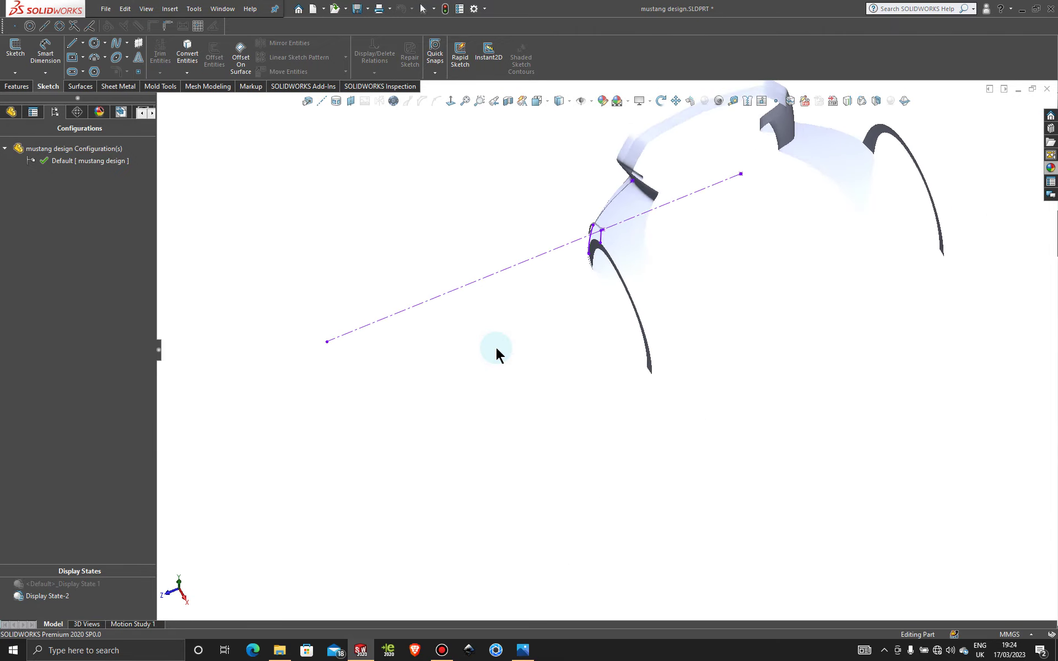
pyautogui.scroll(-10, 576, 208)
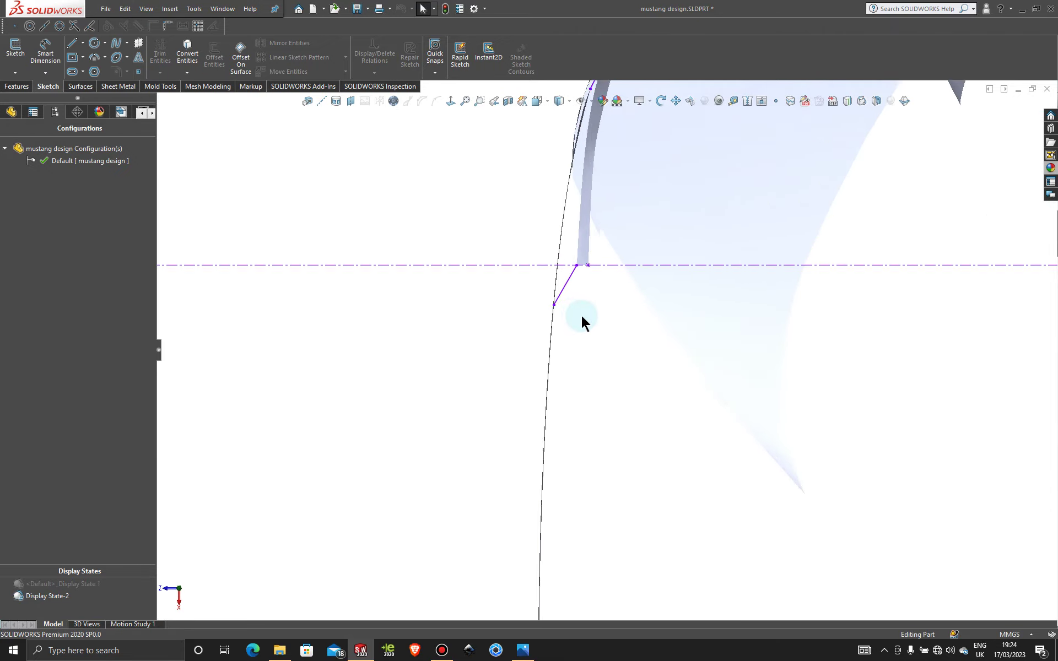
pyautogui.scroll(-2, 587, 300)
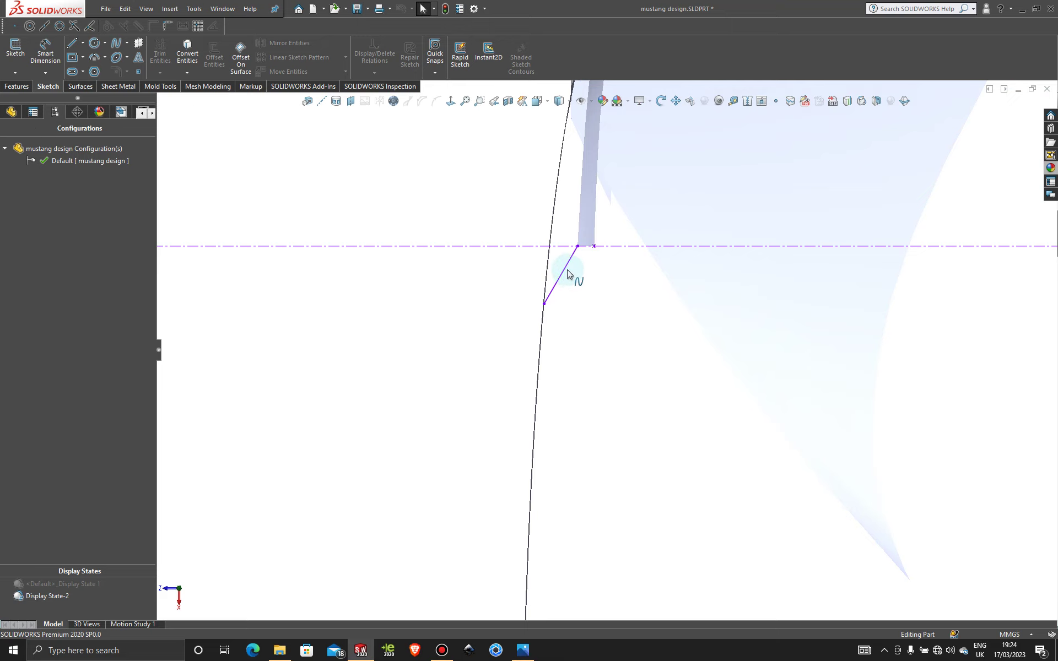
pyautogui.doubleClick(569, 274)
pyautogui.scroll(-2, 578, 276)
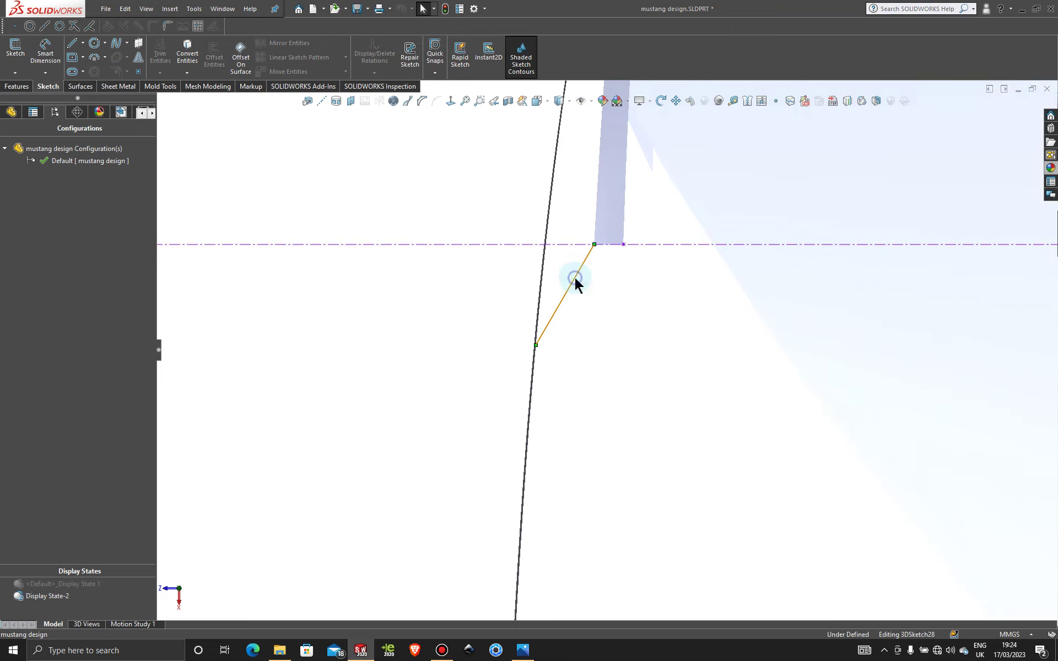
pyautogui.click(574, 276)
pyautogui.click(579, 277)
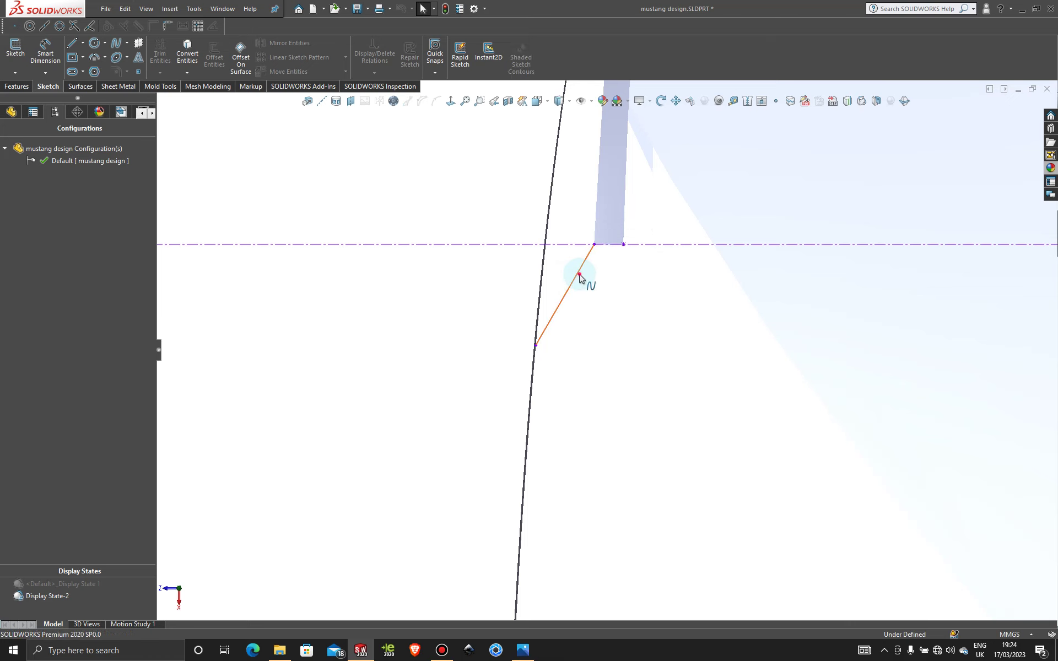
pyautogui.rightClick(579, 278)
pyautogui.click(593, 244)
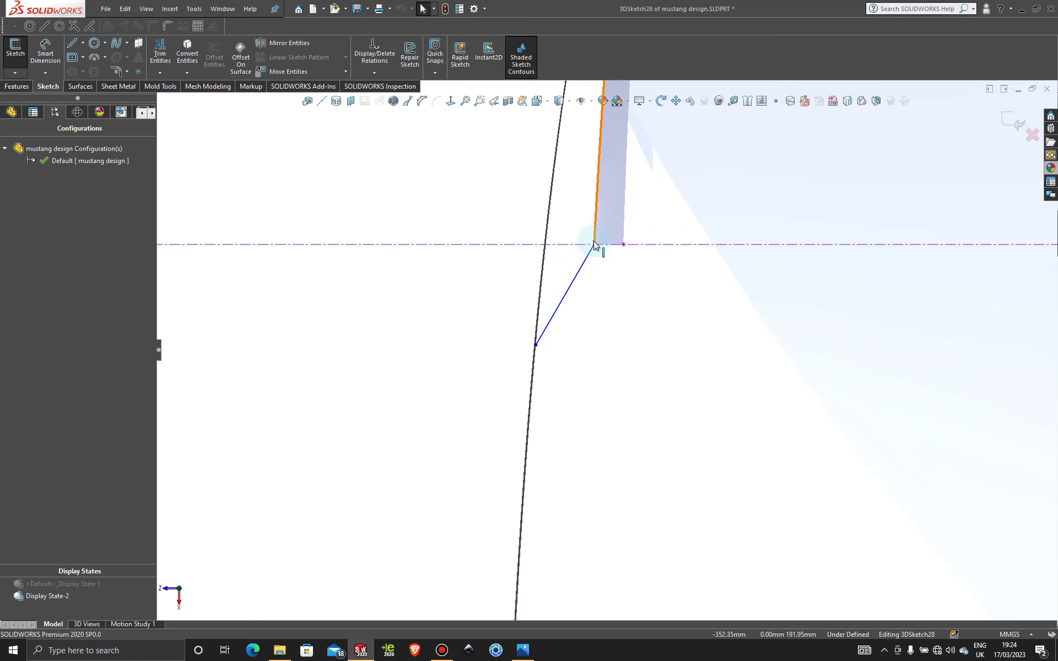
pyautogui.click(576, 278)
pyautogui.click(568, 285)
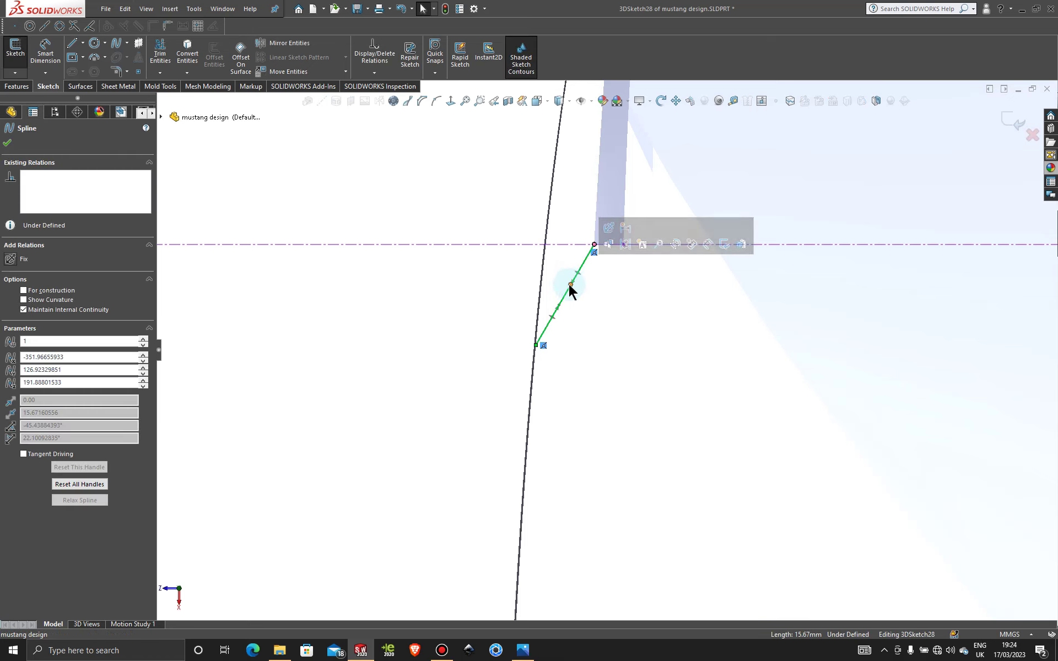
pyautogui.moveTo(569, 288); pyautogui.dragTo(566, 286)
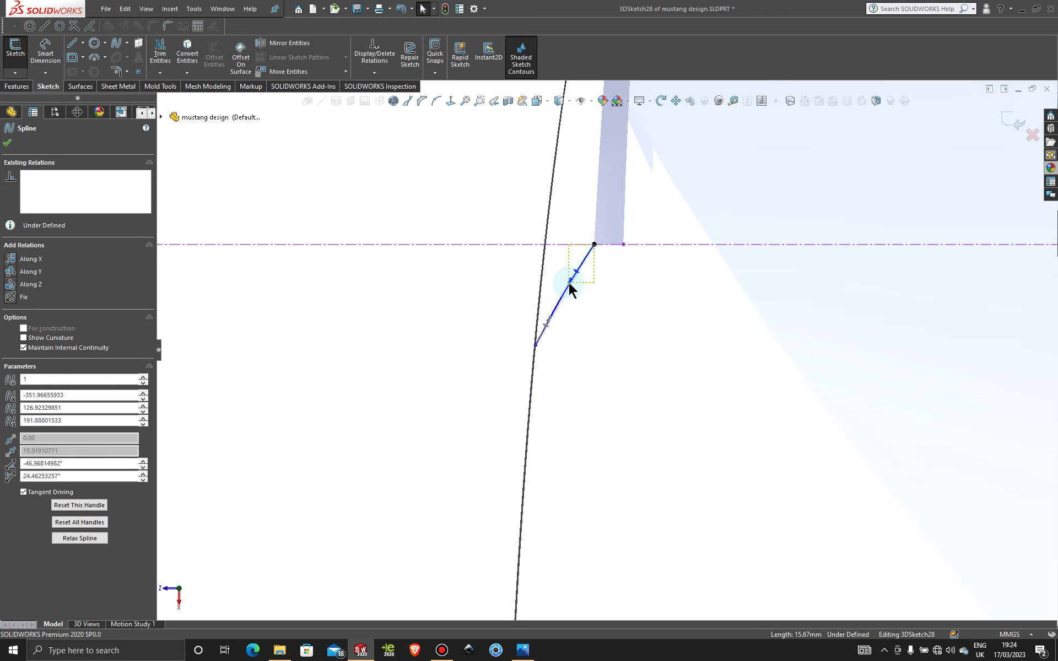
pyautogui.click(7, 142)
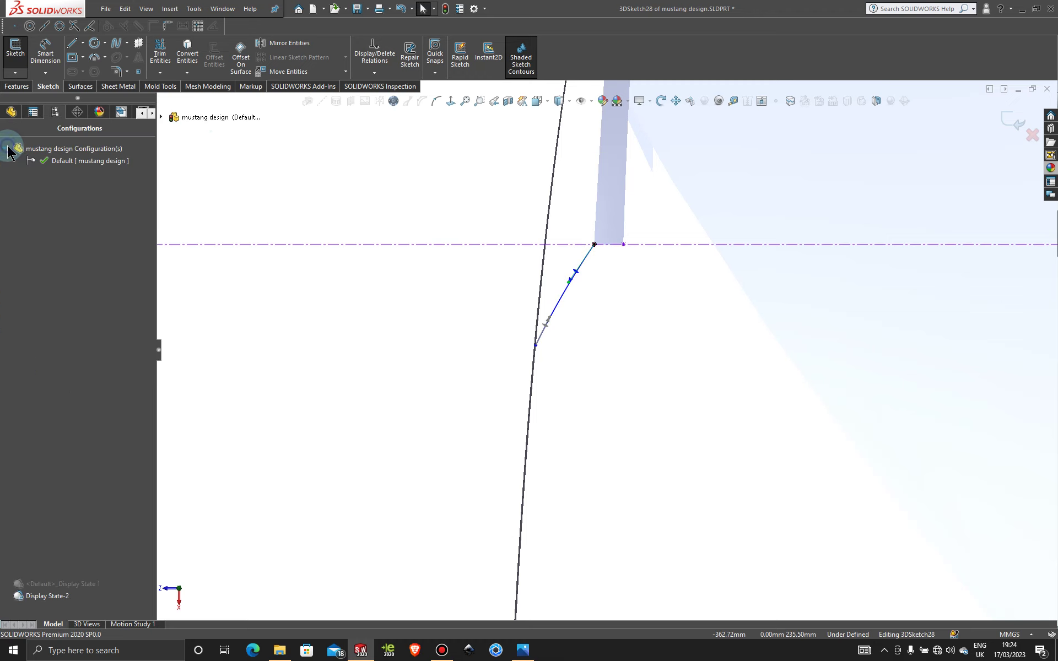
# - Adjust the spline's tangent handle at the wheel arch end to shape its curvature, and exit the 3D sketch
pyautogui.press('z')
pyautogui.moveTo(491, 314); pyautogui.dragTo(758, 207, button='middle')
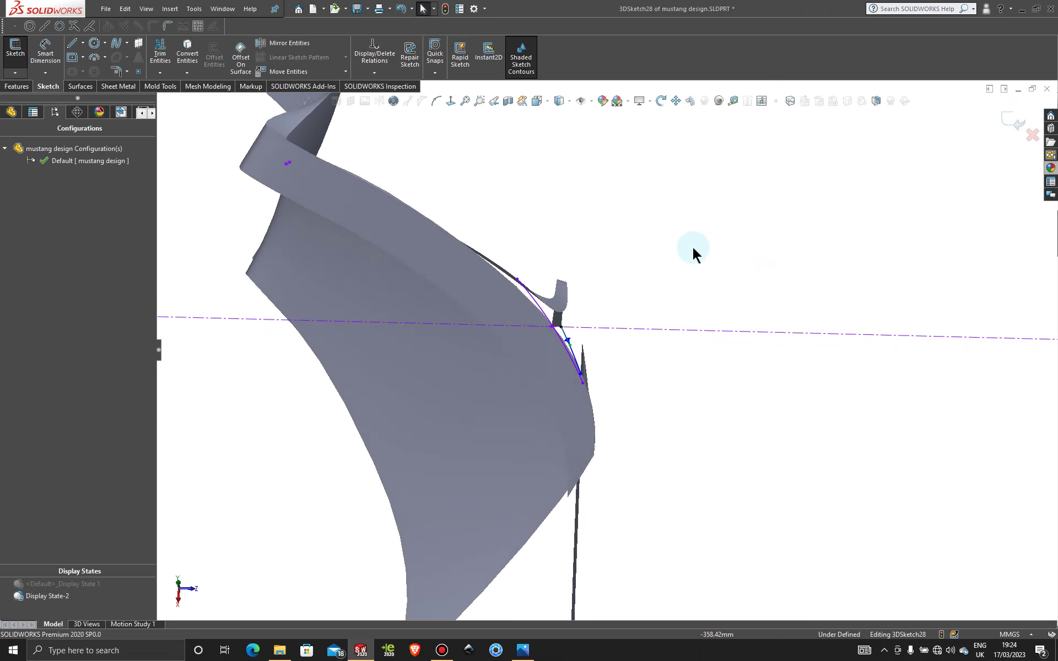
pyautogui.scroll(-8, 590, 347)
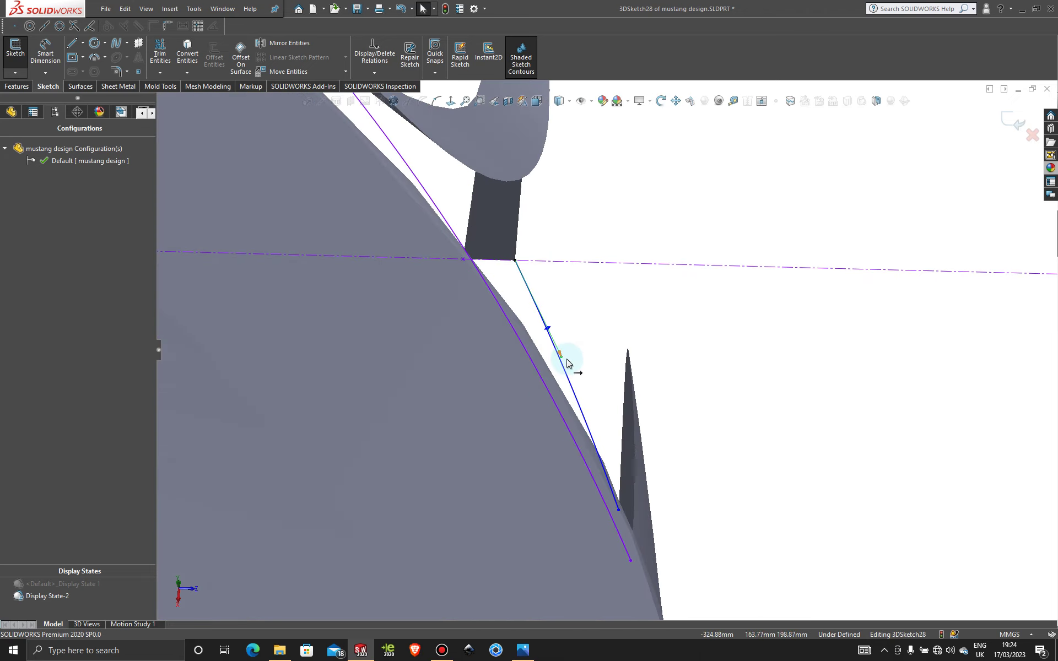
pyautogui.click(562, 358)
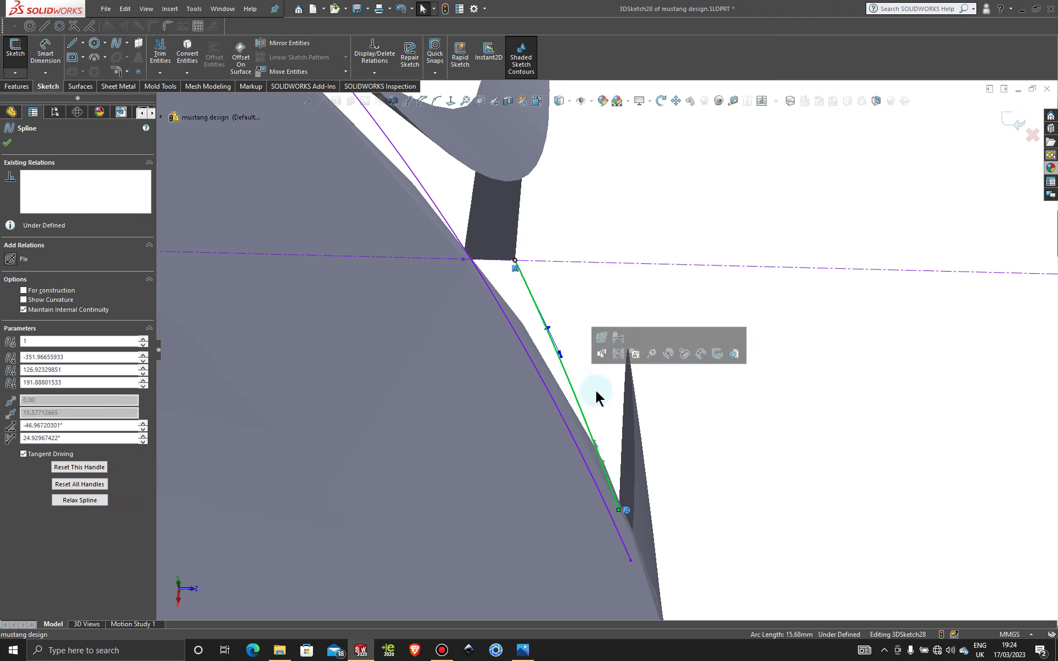
pyautogui.click(595, 439)
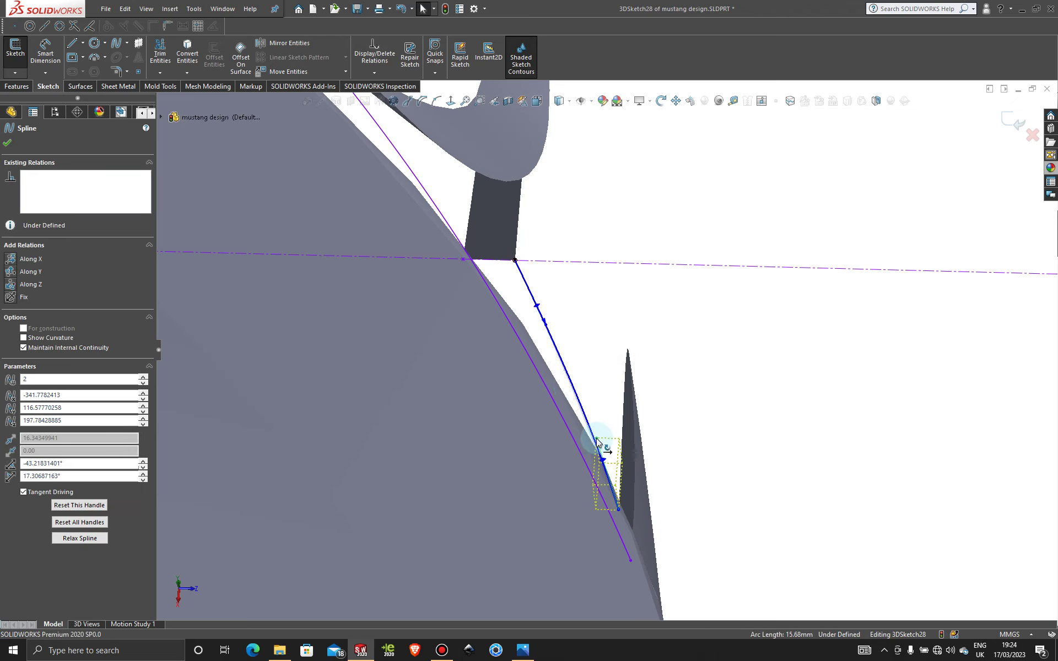
pyautogui.scroll(5, 611, 375)
pyautogui.scroll(3, 612, 374)
pyautogui.moveTo(614, 338); pyautogui.dragTo(639, 309, button='middle')
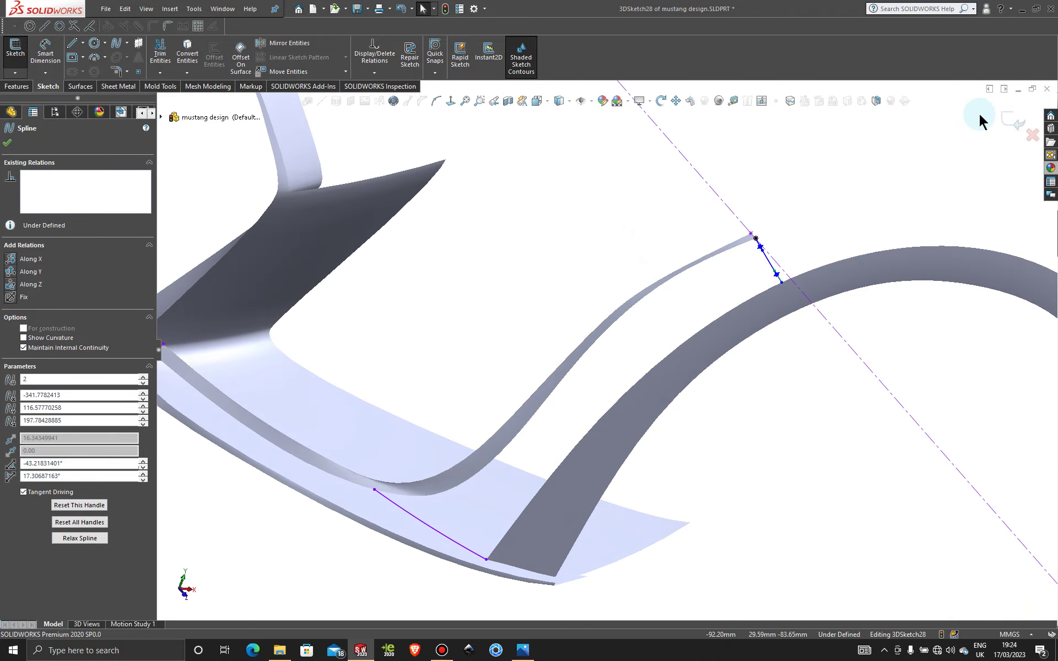
pyautogui.click(1005, 121)
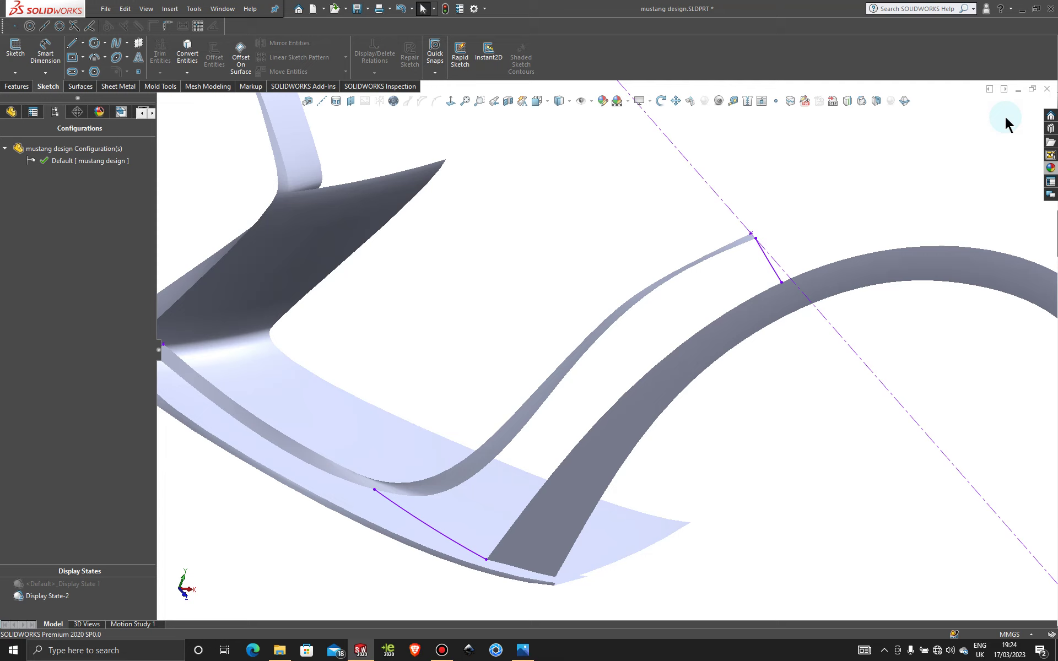
pyautogui.click(977, 138)
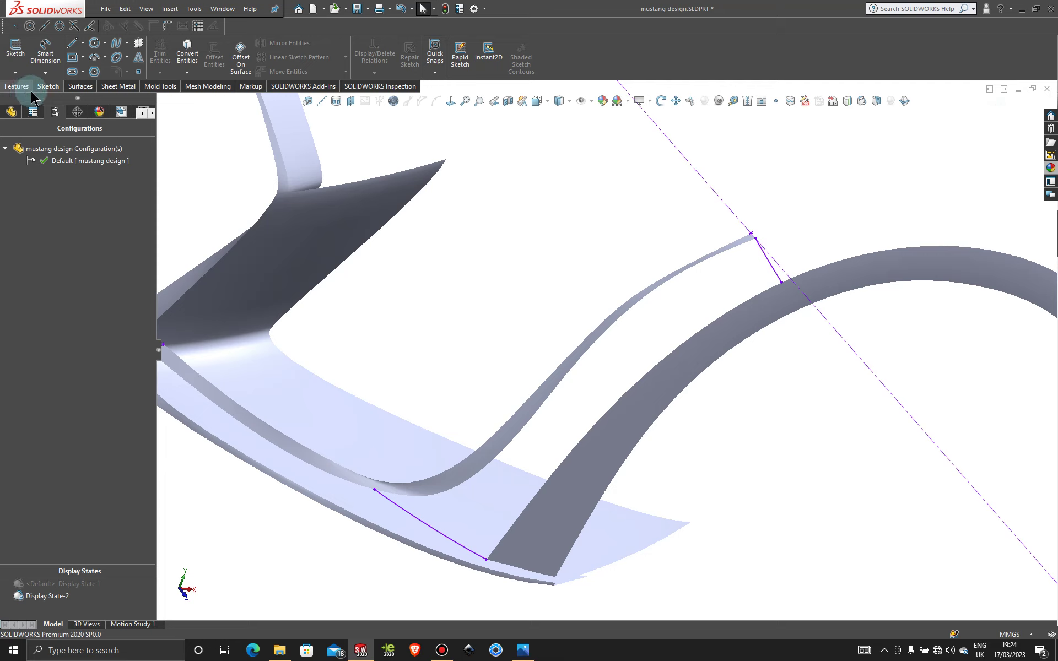
# - Start a boundary surface with the strip's outer edge and the wheel arch's outer edge as Direction 1 curves
pyautogui.click(81, 86)
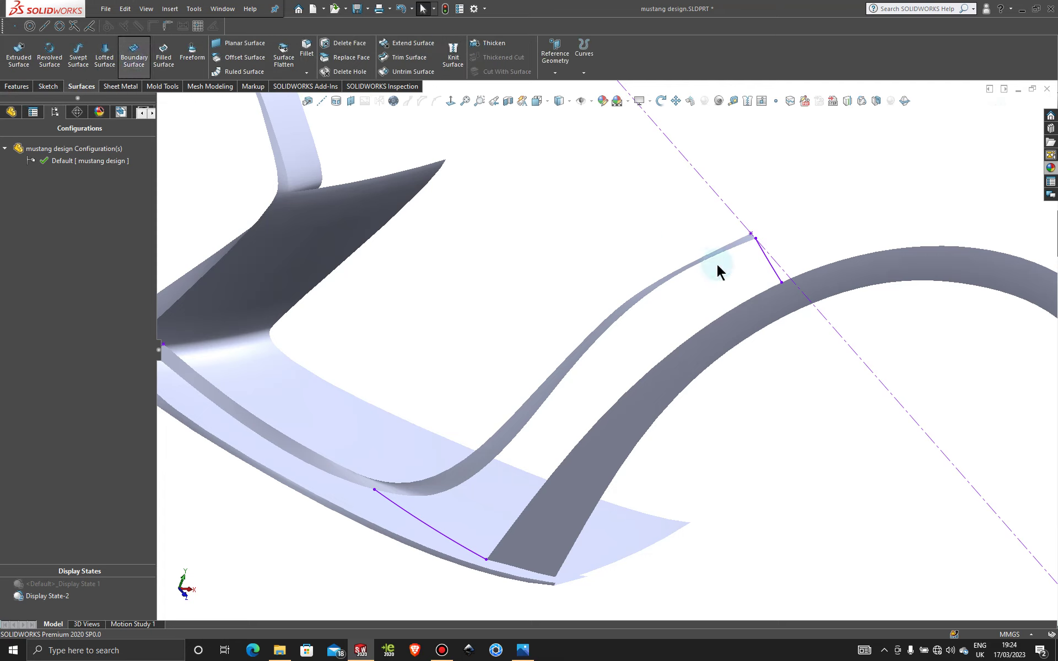
pyautogui.click(618, 325)
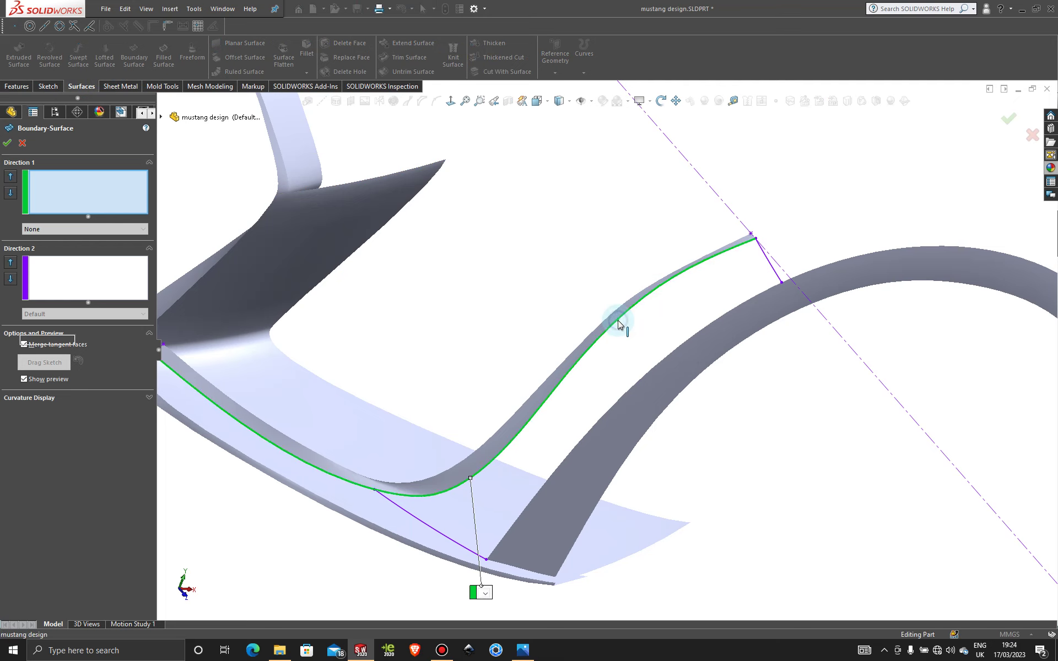
pyautogui.click(656, 365)
pyautogui.scroll(5, 656, 365)
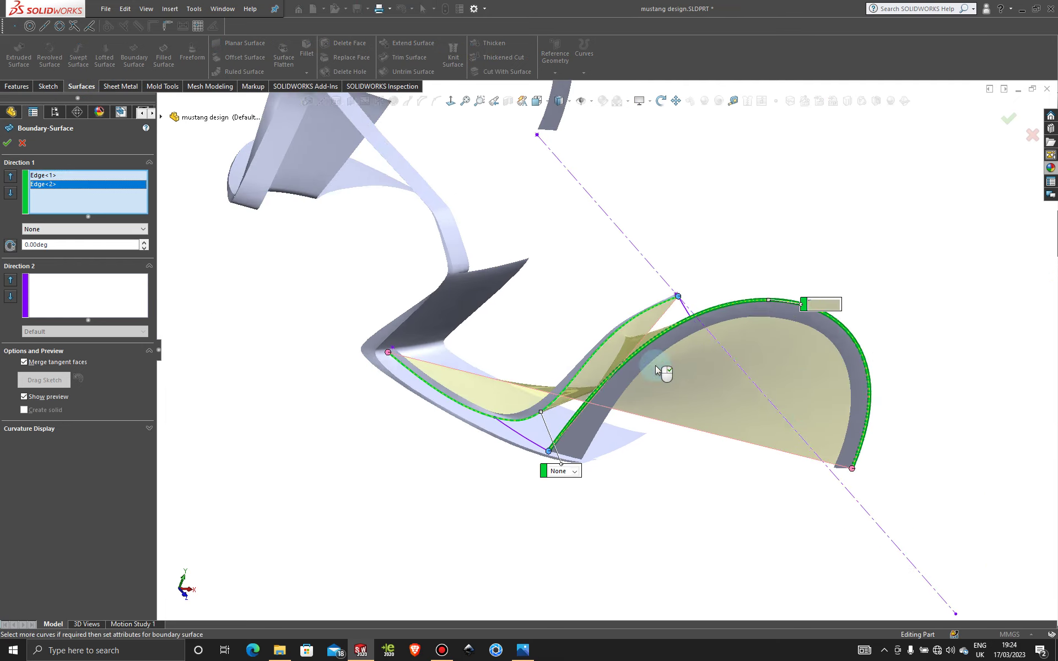
# - Flip the boundary surface's connectors and slide their ends along both edges to the endpoints of the two end splines
pyautogui.moveTo(821, 368); pyautogui.dragTo(702, 315)
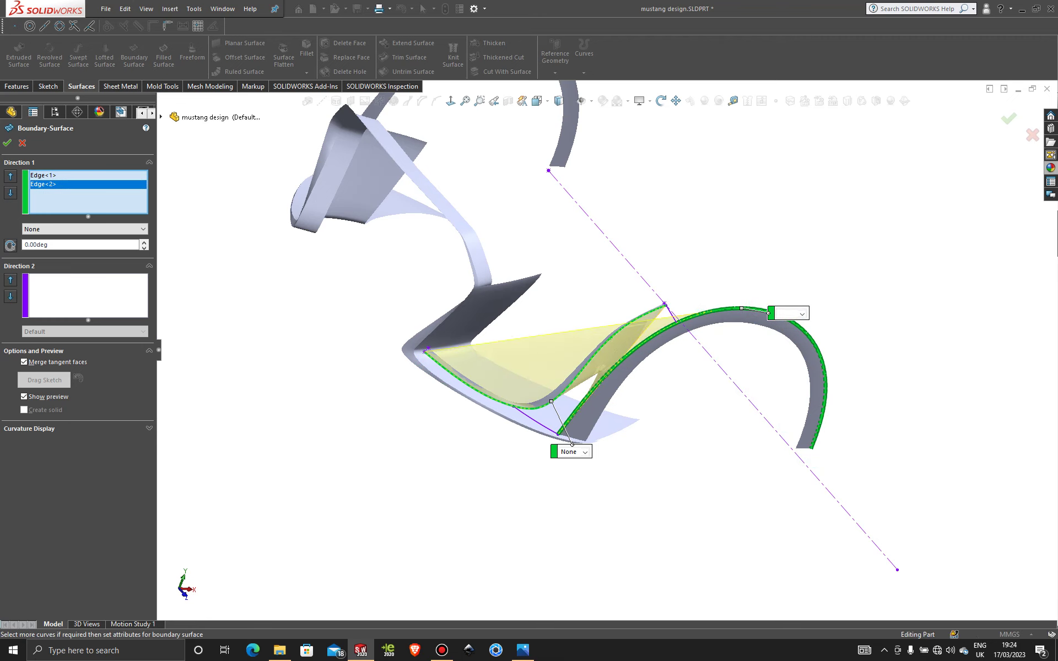
pyautogui.rightClick(425, 356)
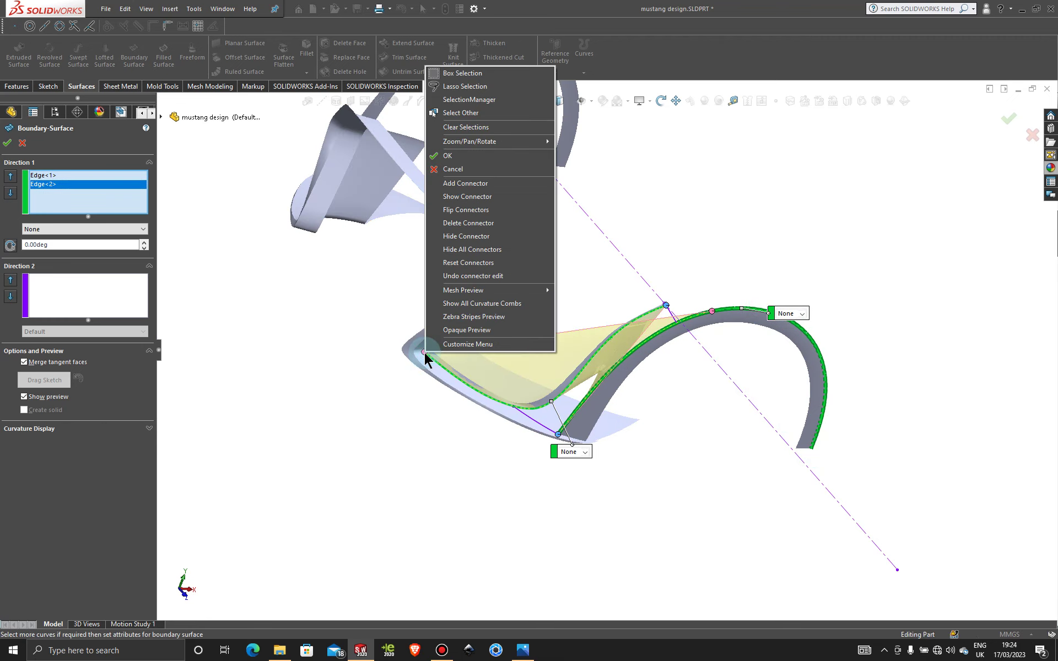
pyautogui.click(466, 222)
pyautogui.scroll(-5, 623, 398)
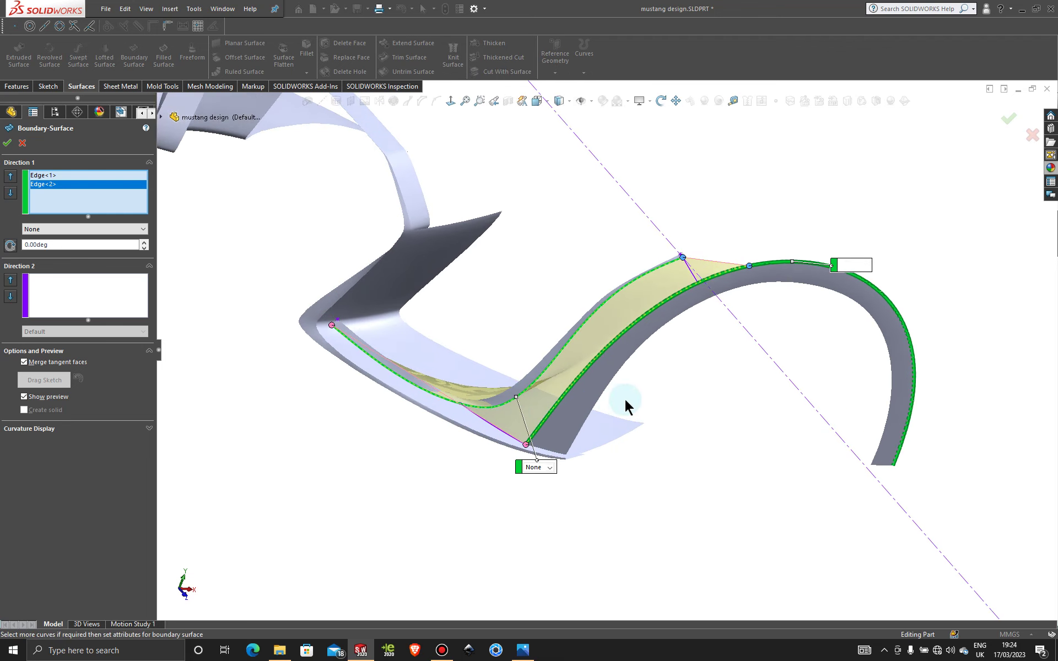
pyautogui.scroll(-3, 385, 405)
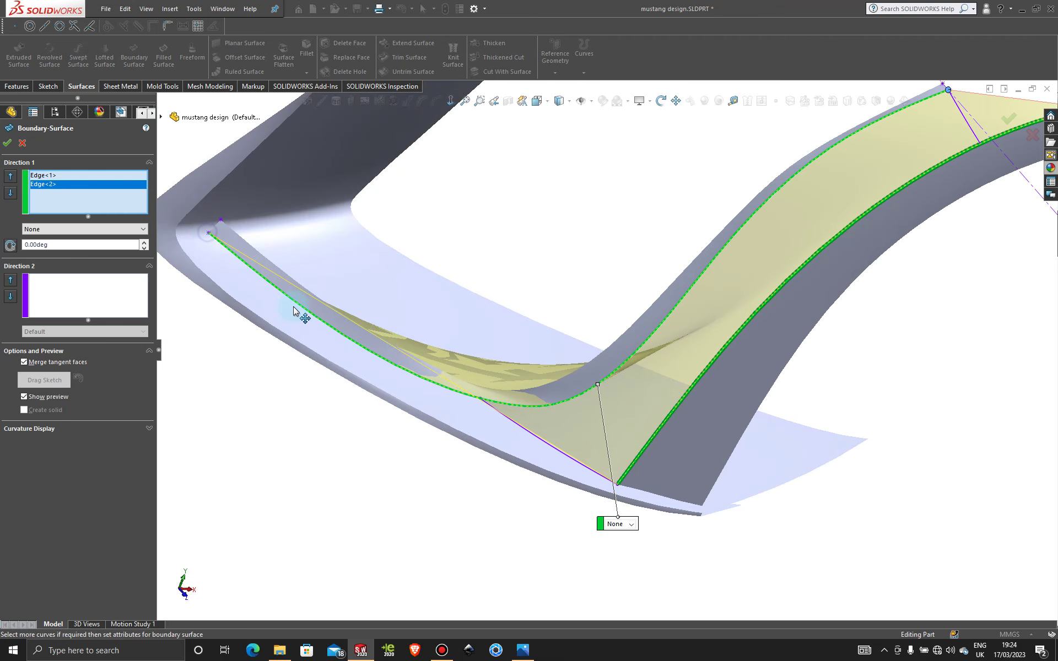
pyautogui.click(480, 399)
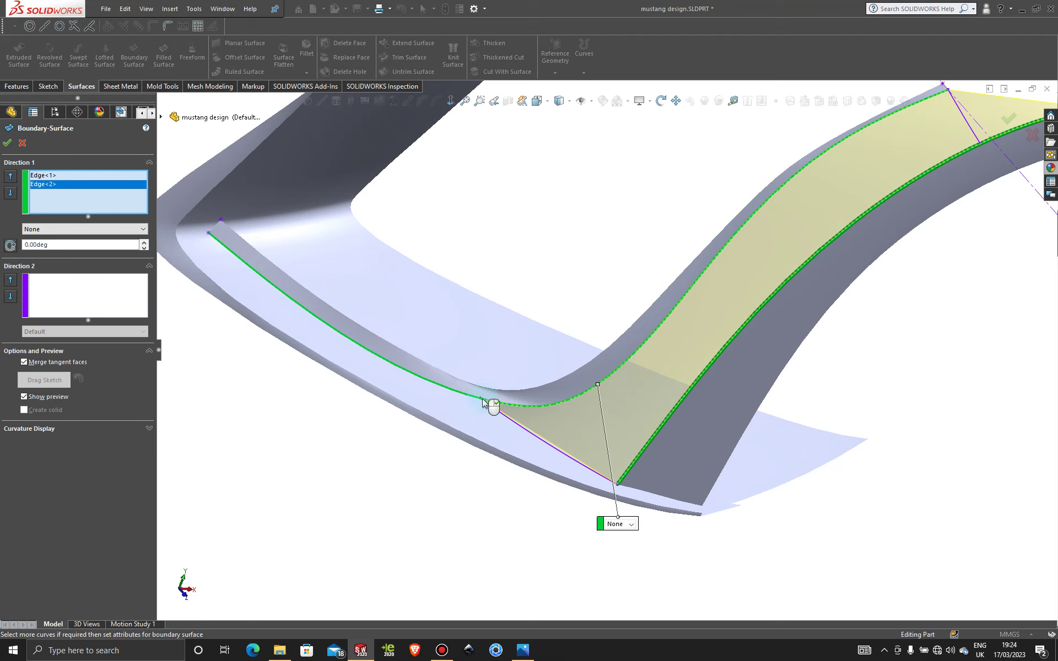
pyautogui.scroll(5, 526, 376)
pyautogui.scroll(-6, 562, 386)
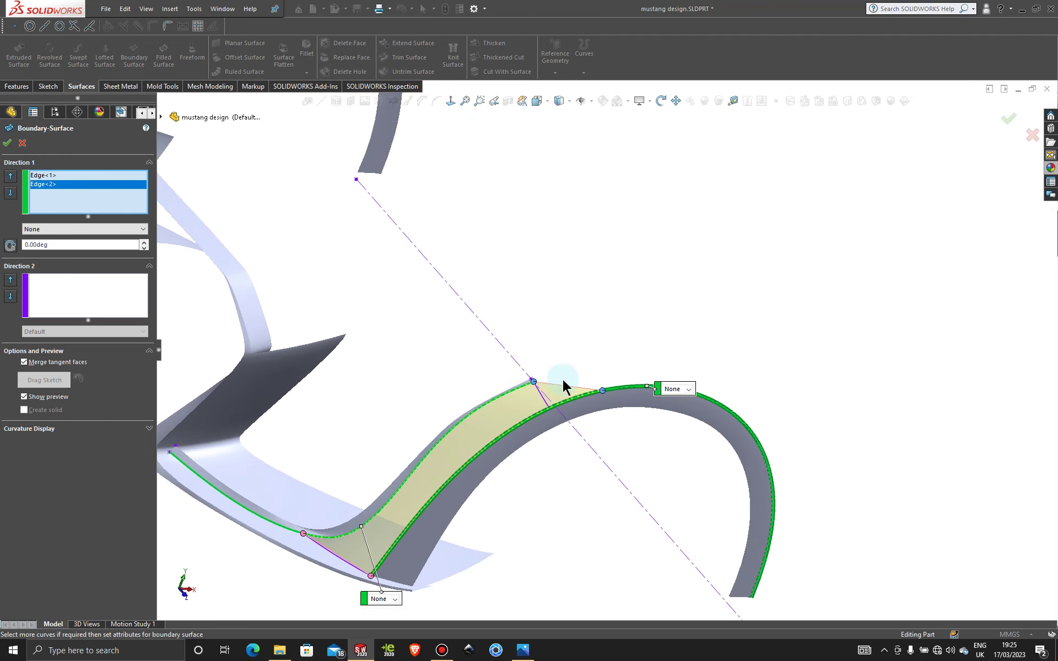
pyautogui.moveTo(800, 346); pyautogui.dragTo(664, 394)
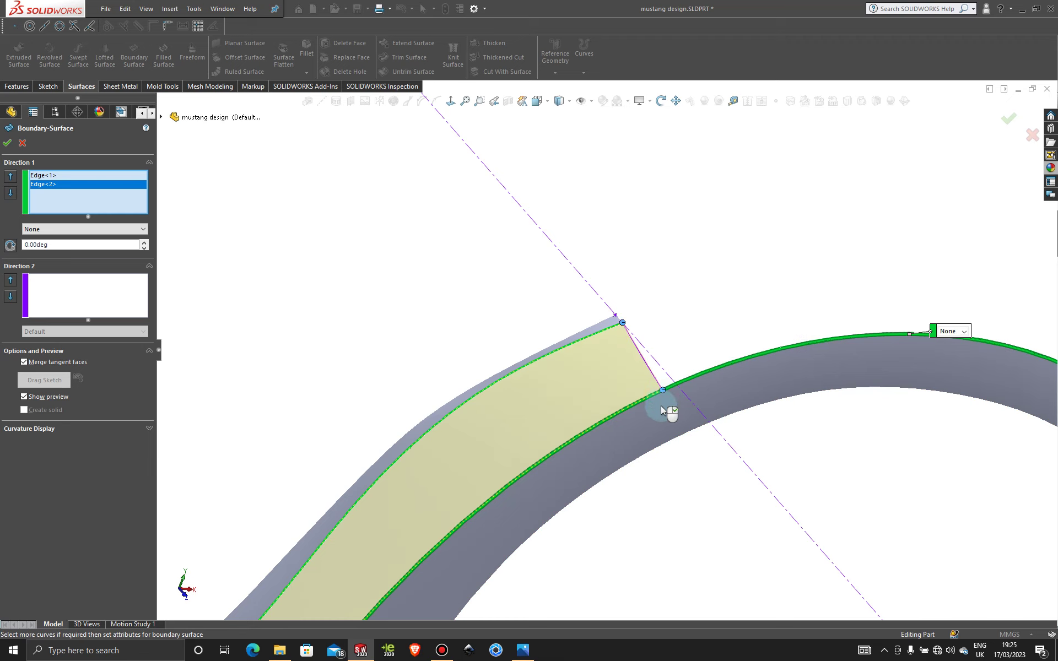
# - Add the lower and upper end splines as Direction 2 curves and accept the boundary surface
pyautogui.scroll(5, 652, 424)
pyautogui.scroll(-4, 503, 444)
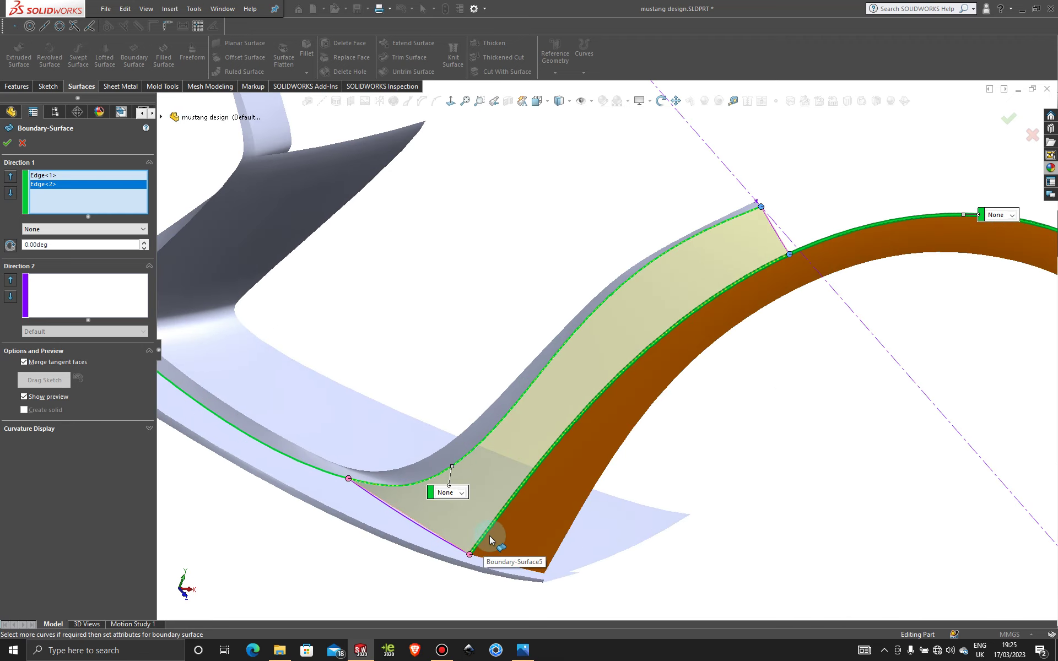
pyautogui.click(98, 284)
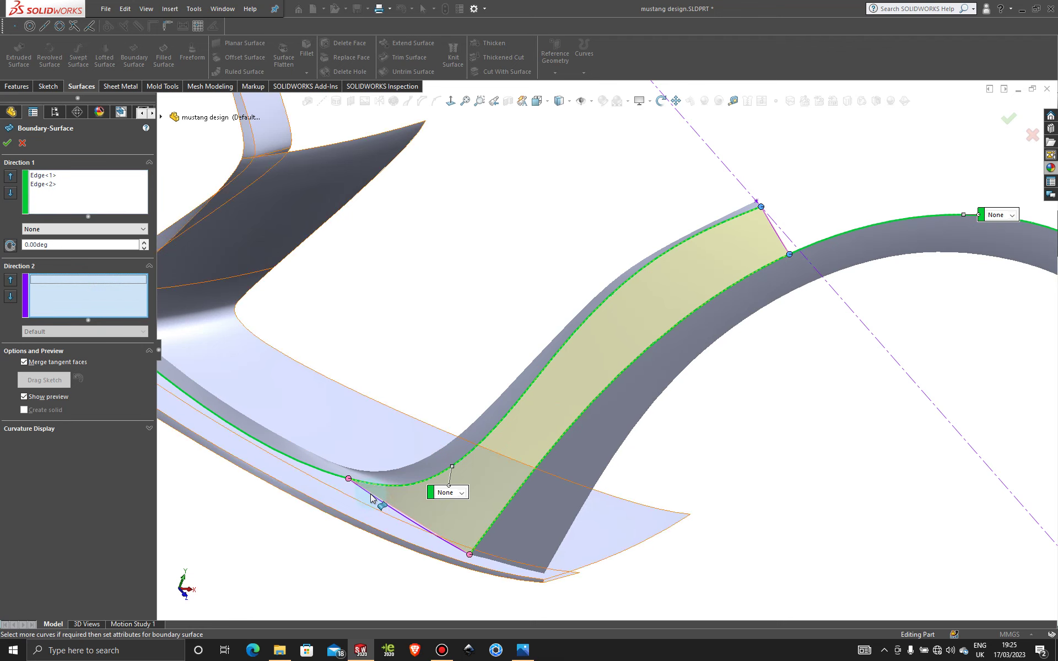
pyautogui.click(380, 506)
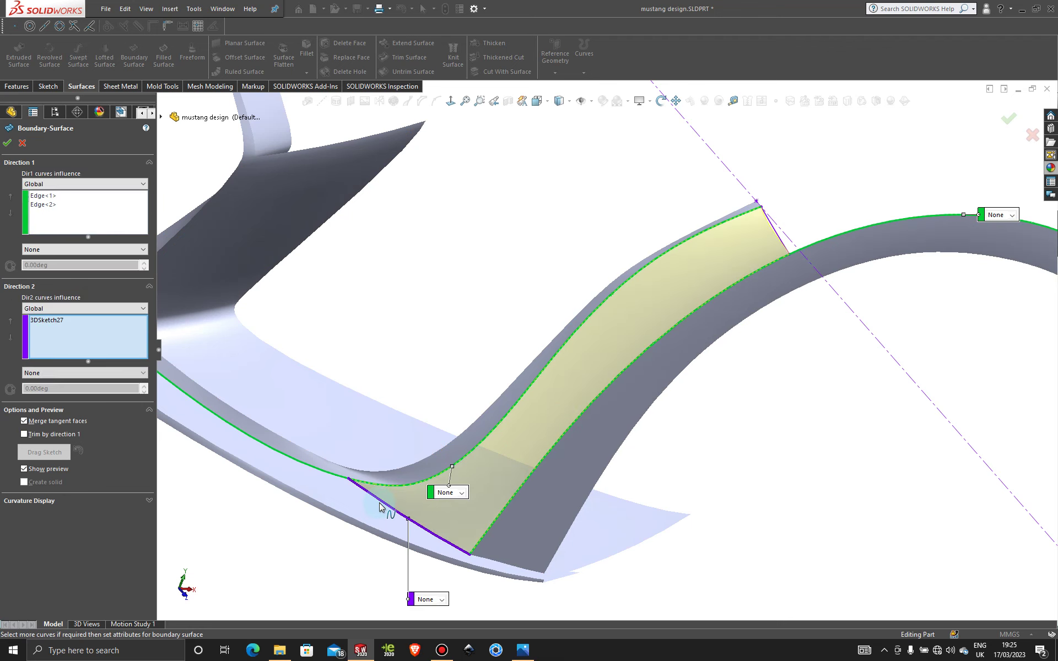
pyautogui.click(778, 237)
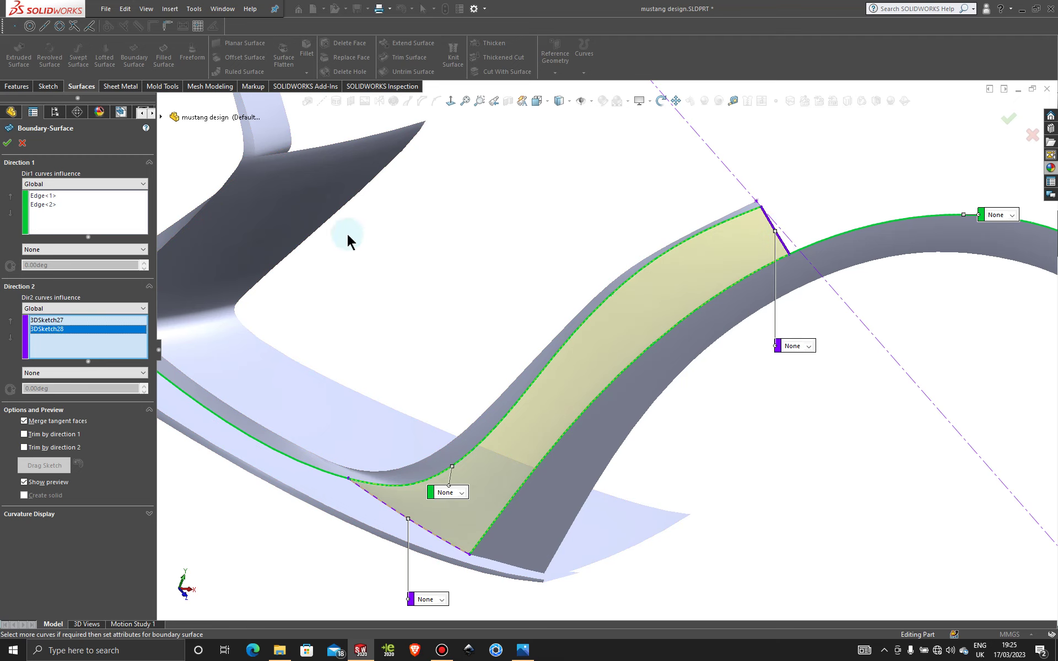
pyautogui.click(7, 145)
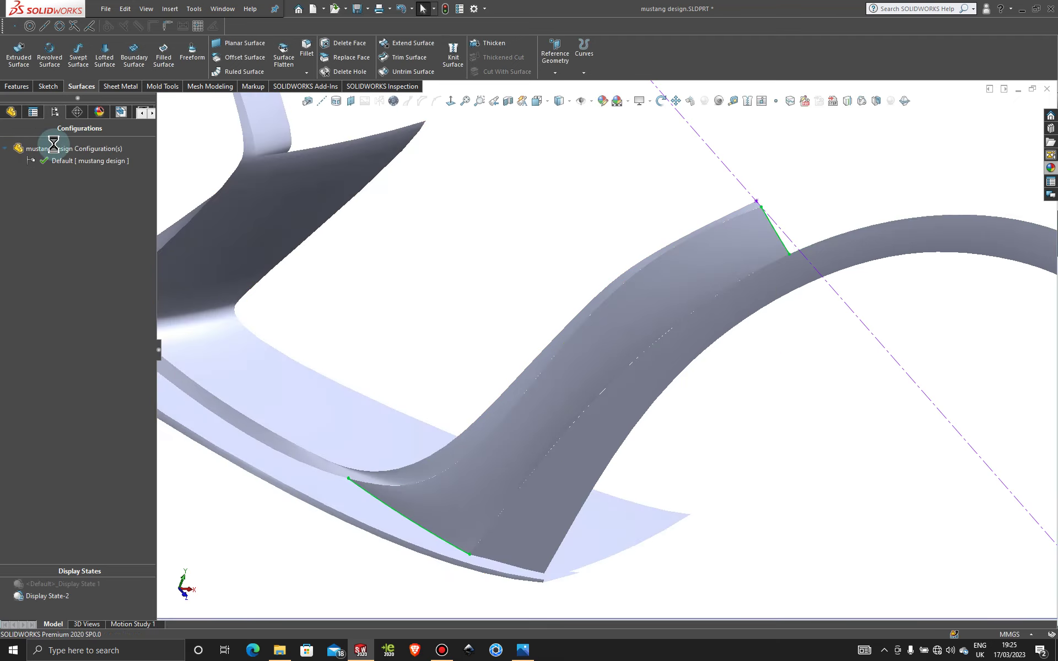
# - Examine the new boundary surface between the strip and the wheel arch from several angles
pyautogui.scroll(5, 586, 192)
pyautogui.moveTo(552, 264); pyautogui.dragTo(613, 227, button='middle')
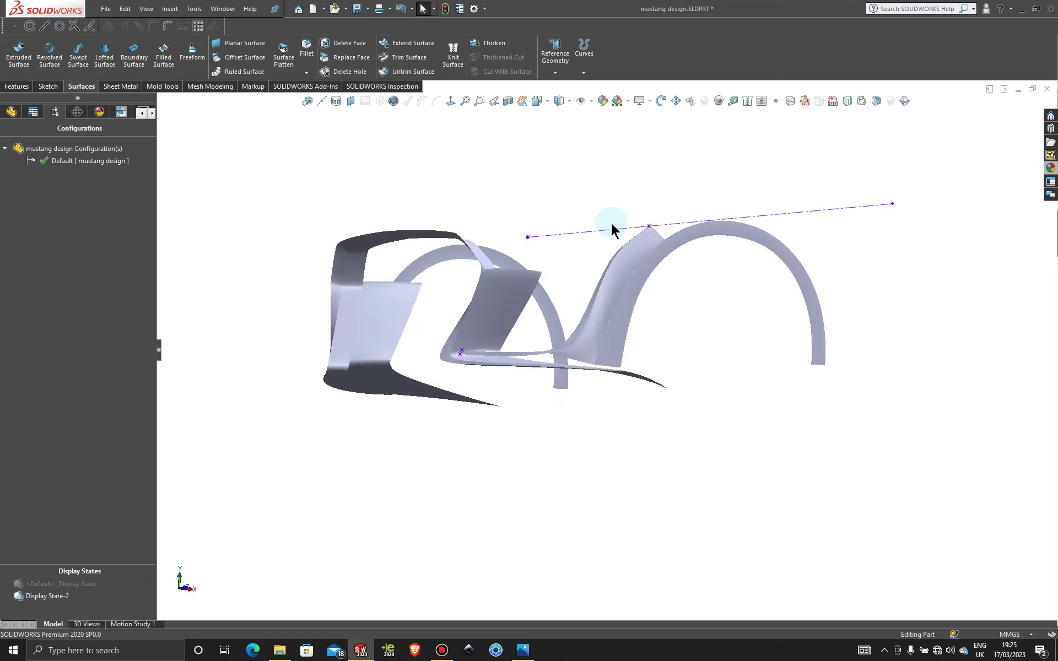
pyautogui.scroll(-5, 633, 508)
pyautogui.moveTo(633, 508); pyautogui.dragTo(670, 506, button='middle')
pyautogui.scroll(5, 670, 506)
pyautogui.moveTo(737, 472); pyautogui.dragTo(723, 404, button='middle')
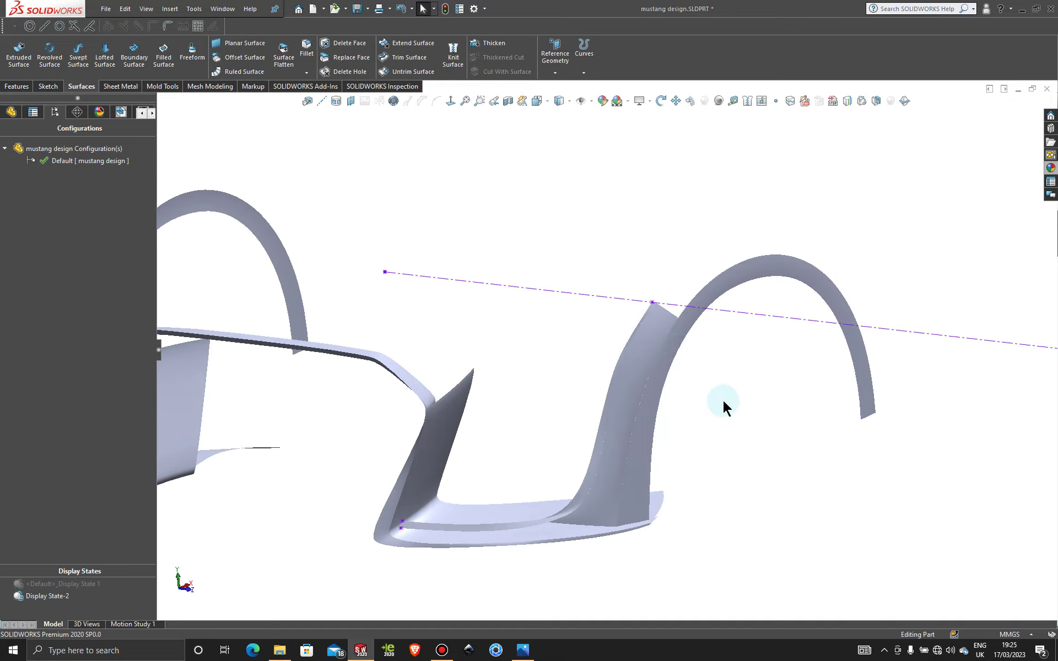
pyautogui.moveTo(713, 358); pyautogui.dragTo(720, 421, button='middle')
pyautogui.scroll(2, 719, 421)
pyautogui.scroll(-2, 573, 354)
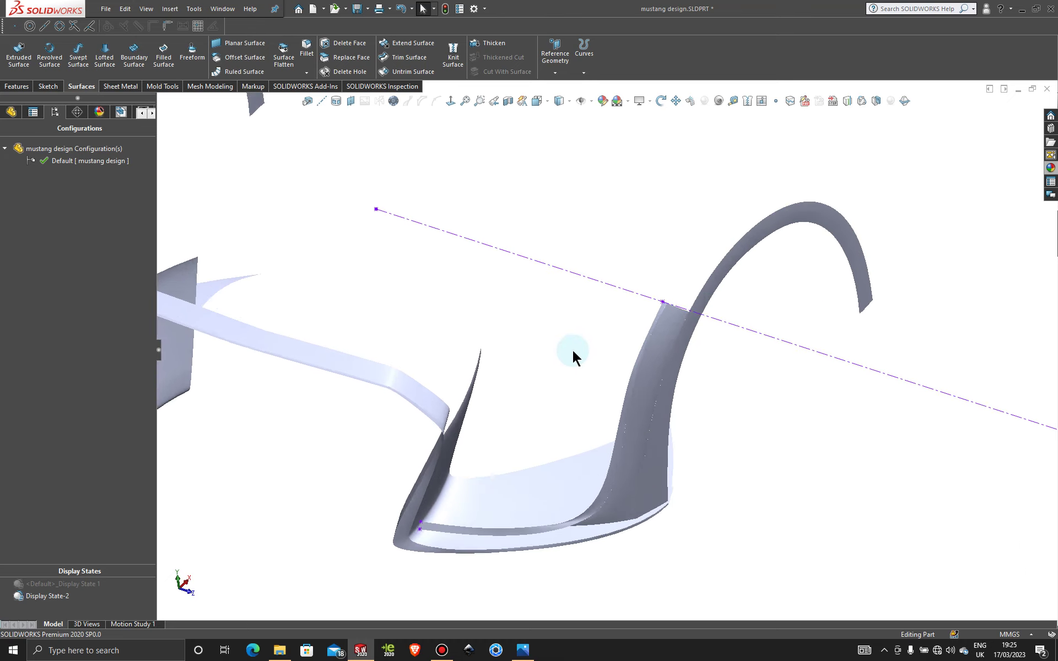
pyautogui.moveTo(574, 354)
pyautogui.mouseDown(button='middle')
pyautogui.moveTo(574, 371)
pyautogui.moveTo(541, 366)
pyautogui.moveTo(562, 359)
pyautogui.mouseUp(button='middle')
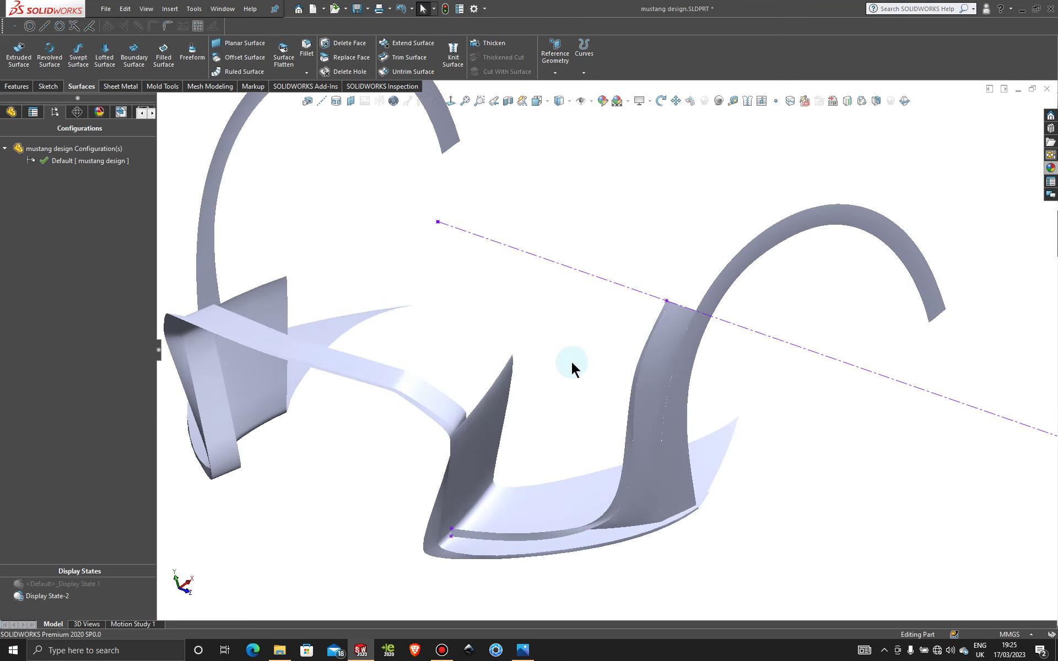
pyautogui.moveTo(571, 357)
pyautogui.mouseDown(button='middle')
pyautogui.moveTo(557, 350)
pyautogui.moveTo(577, 342)
pyautogui.mouseUp(button='middle')
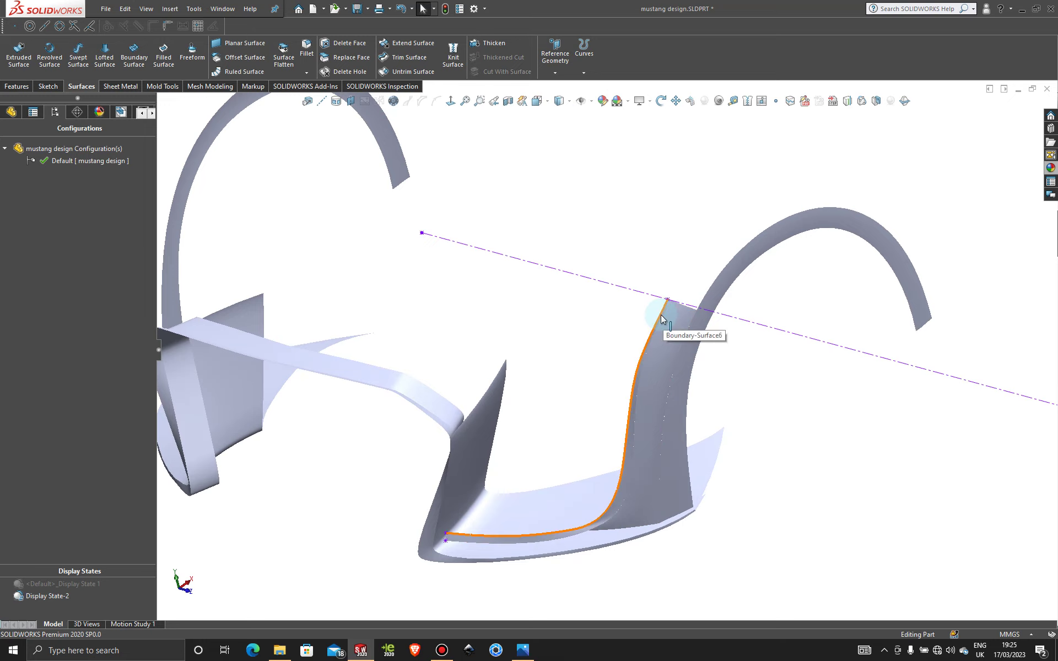
pyautogui.scroll(5, 778, 449)
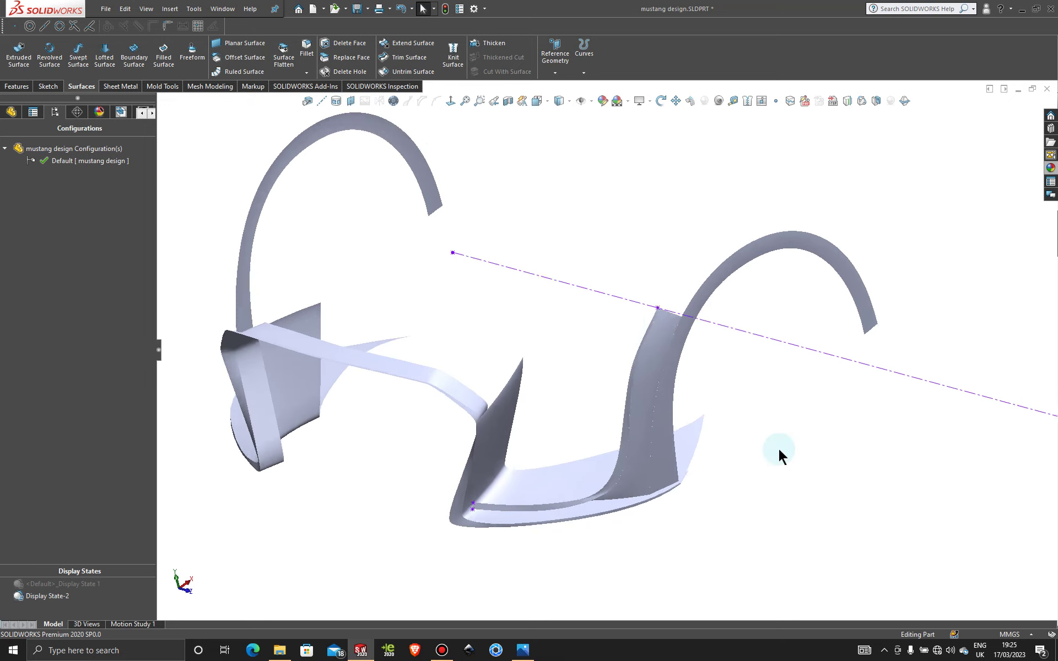
pyautogui.moveTo(715, 372)
pyautogui.mouseDown(button='middle')
pyautogui.moveTo(709, 328)
pyautogui.moveTo(699, 349)
pyautogui.moveTo(710, 355)
pyautogui.mouseUp(button='middle')
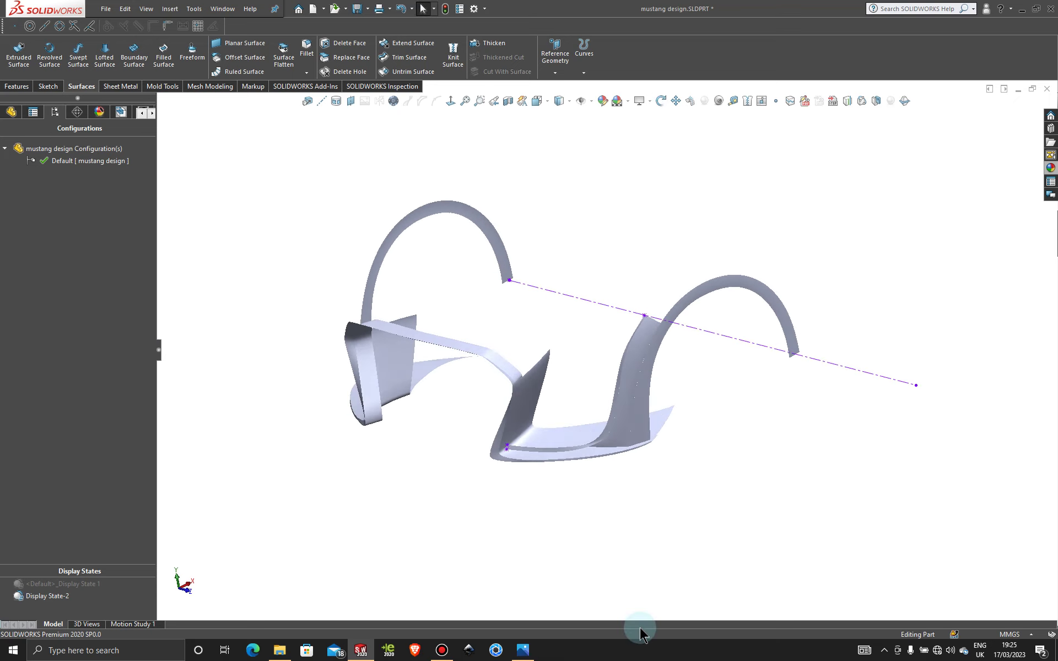
pyautogui.click(441, 650)
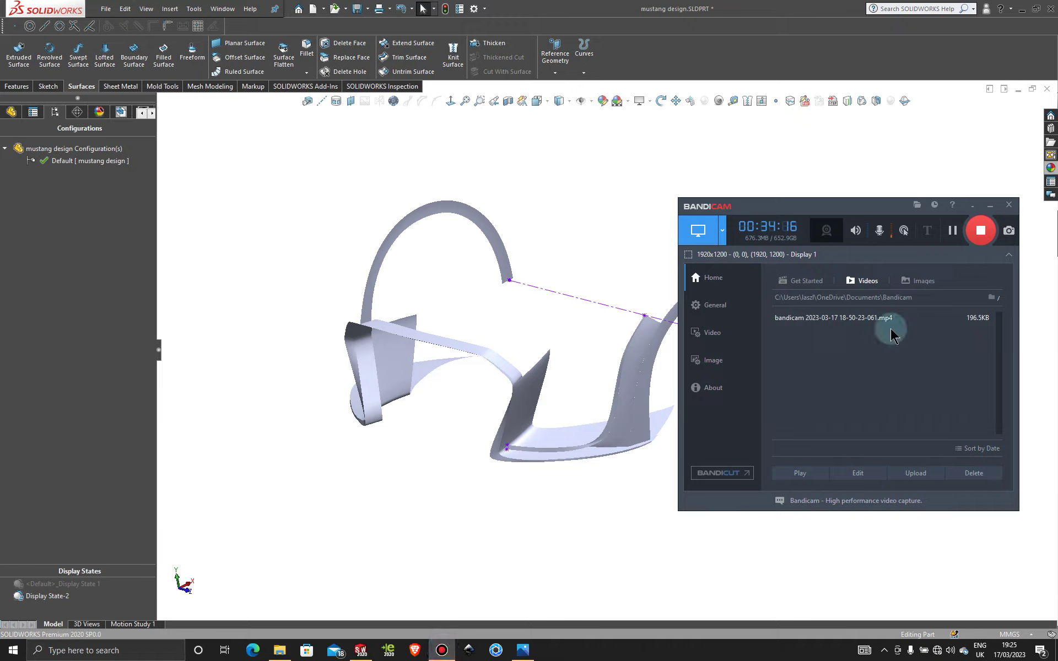